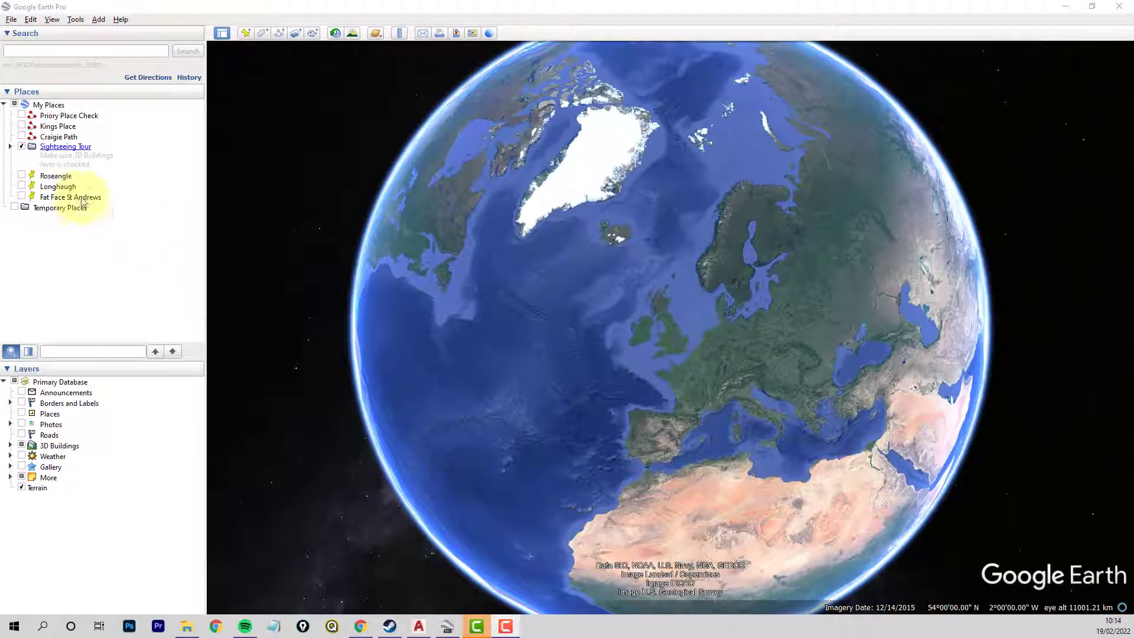
Step: Fly to the saved place Fat Face St Andrews and examine the corner building's front, roof and rear from several angles
double_click(62, 198)
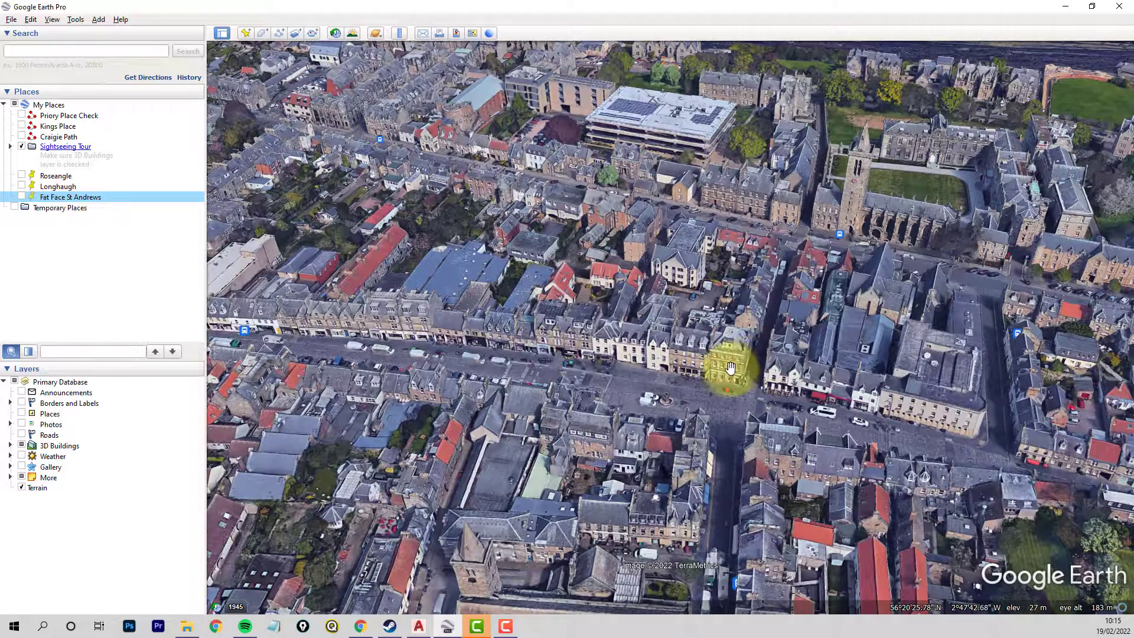
scroll(730, 367, "up", 3)
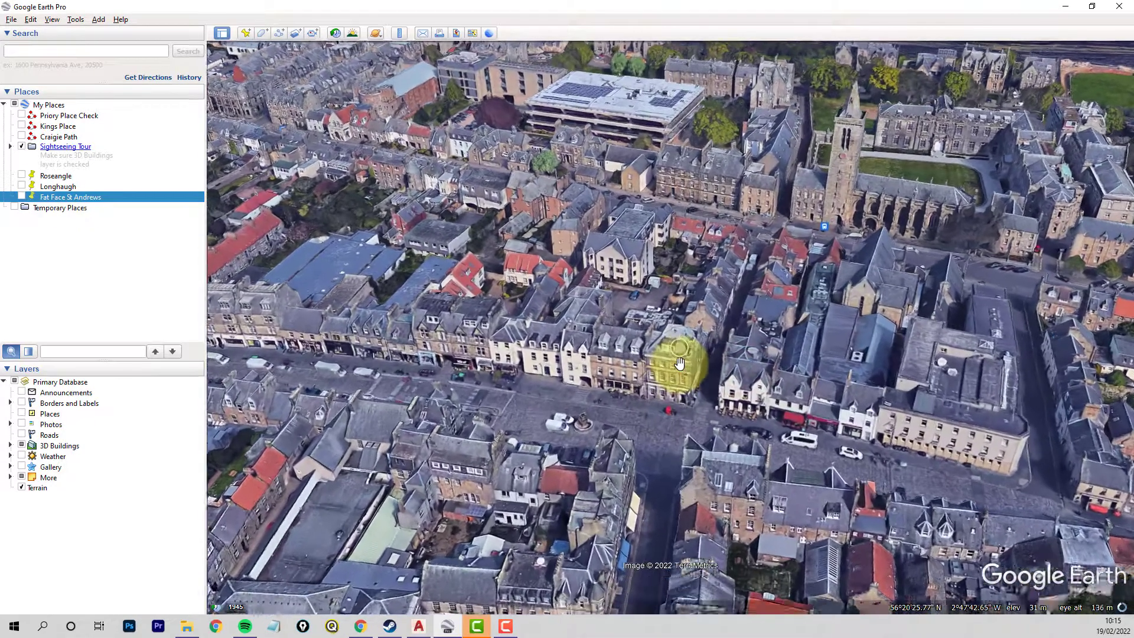
scroll(679, 363, "up", 3)
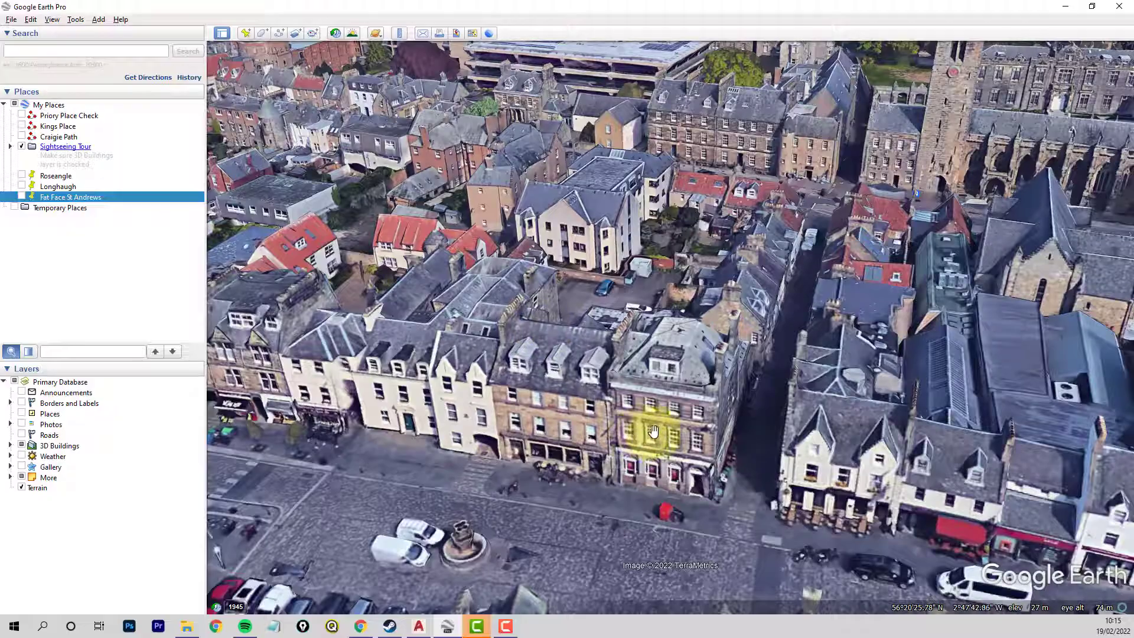
middle_click_drag(639, 440, 425, 258)
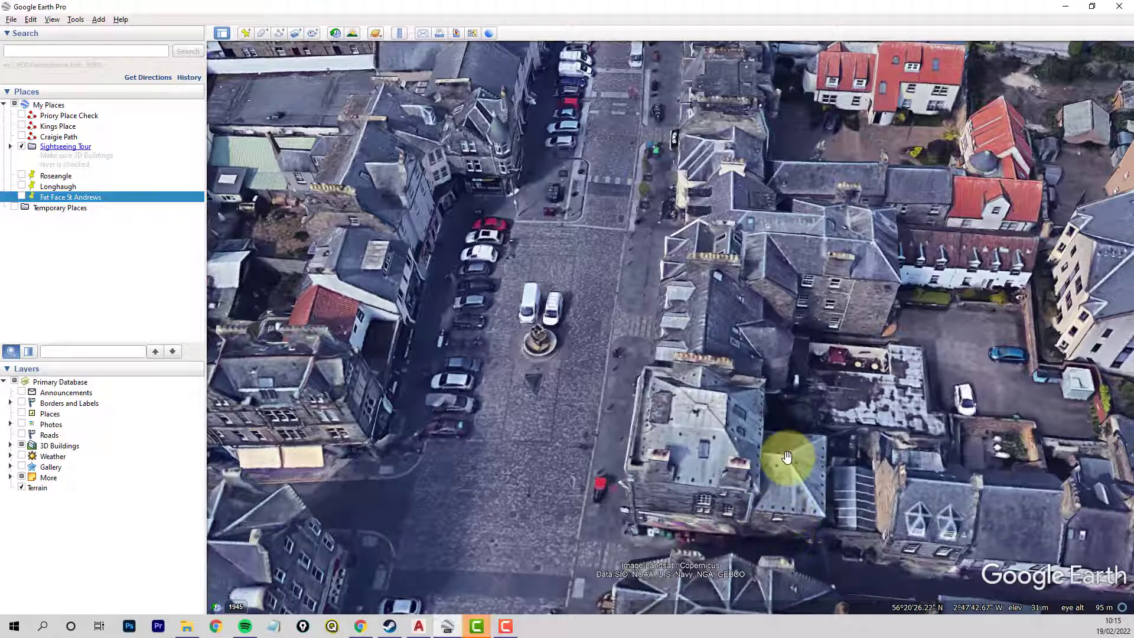
left_click_drag(686, 486, 649, 463)
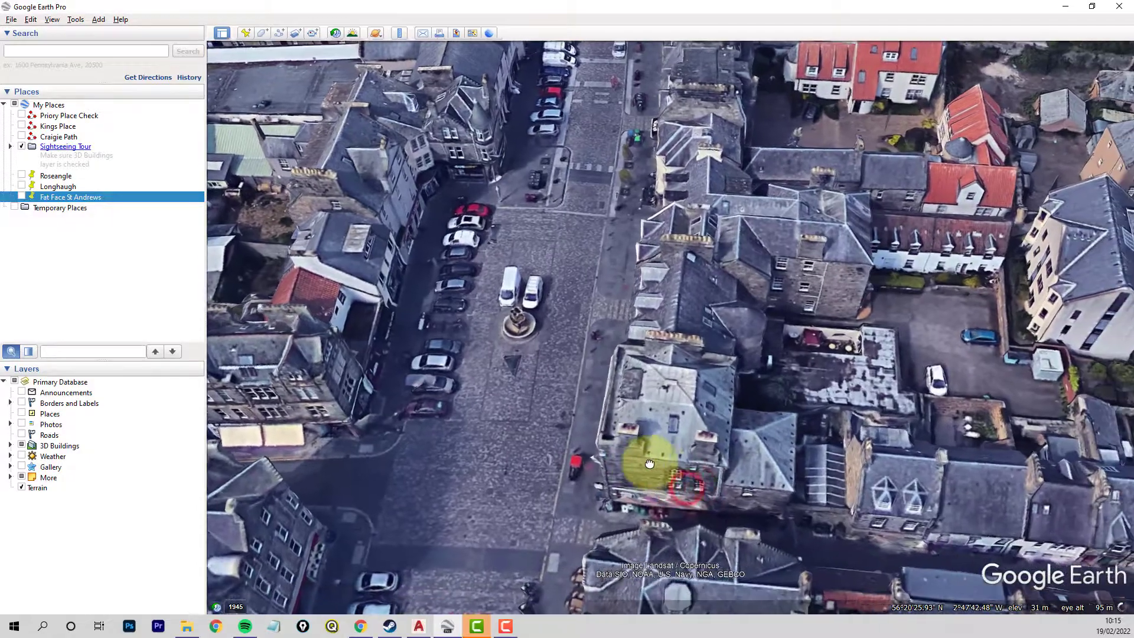
middle_click_drag(649, 464, 684, 476)
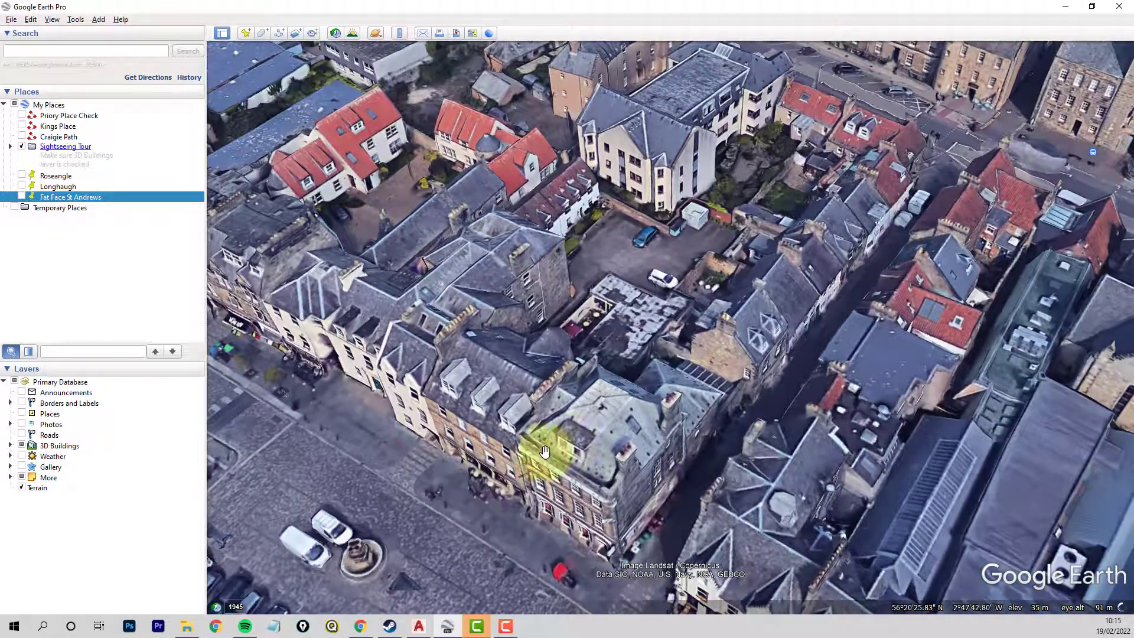
Step: Switch to AutoCAD and turn on the TRACE layer in the new block drawing
left_click(418, 629)
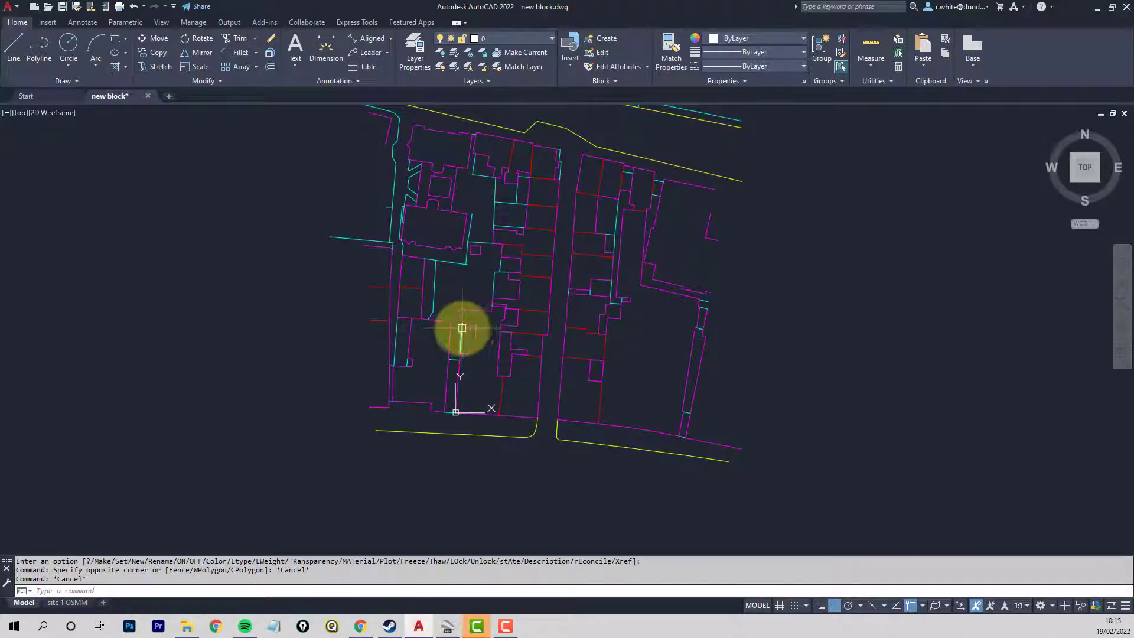
mouse_move(462, 328)
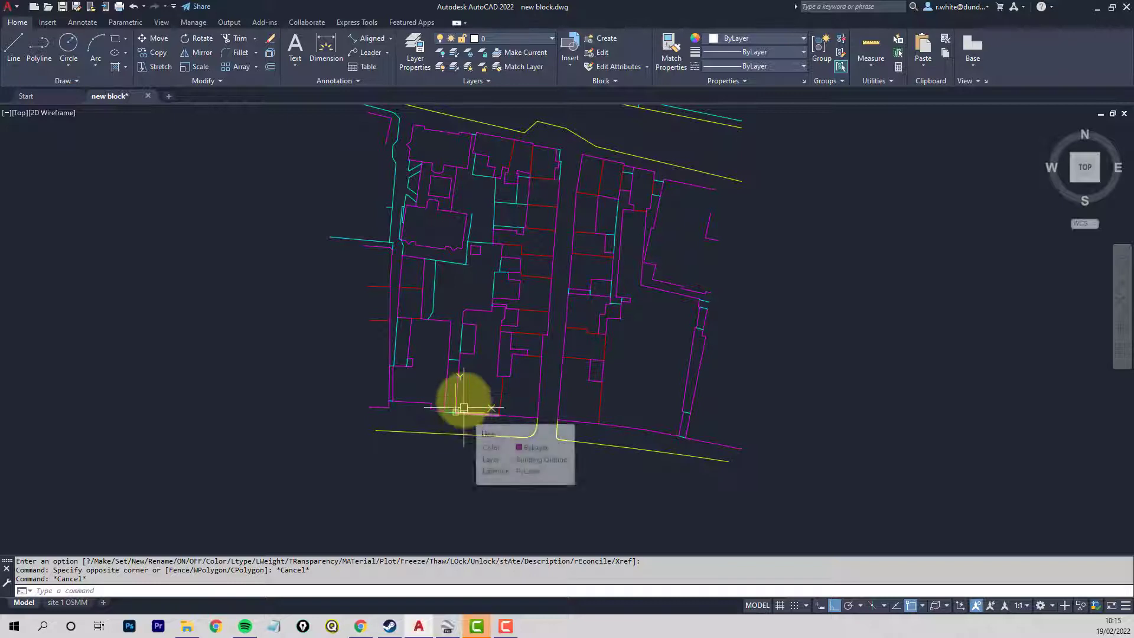
scroll(487, 388, "up", 4)
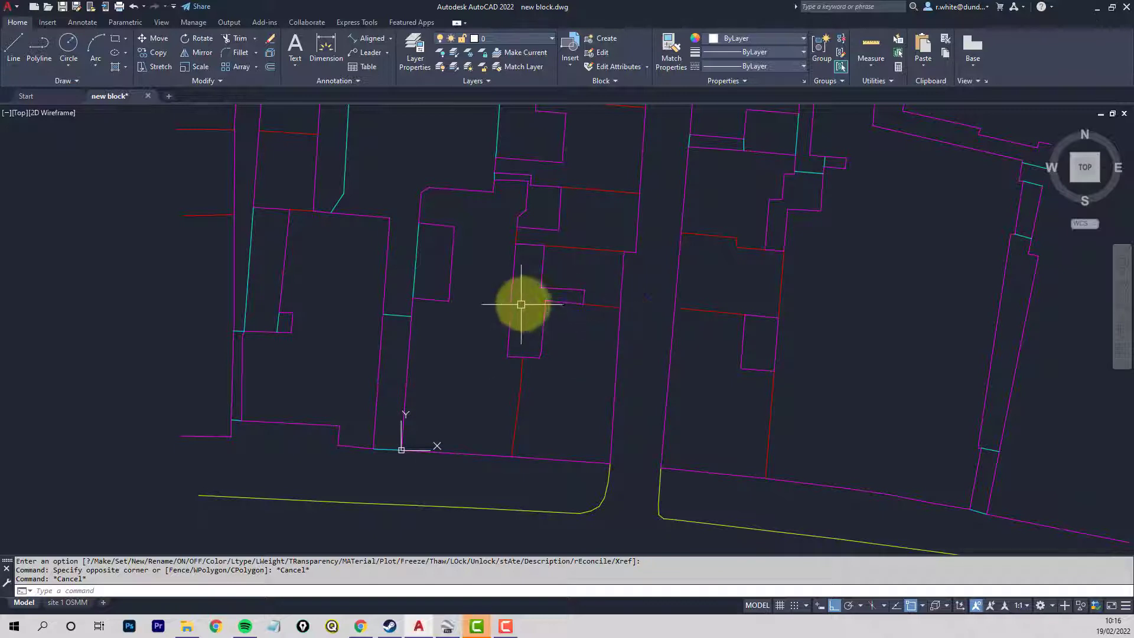
left_click(547, 40)
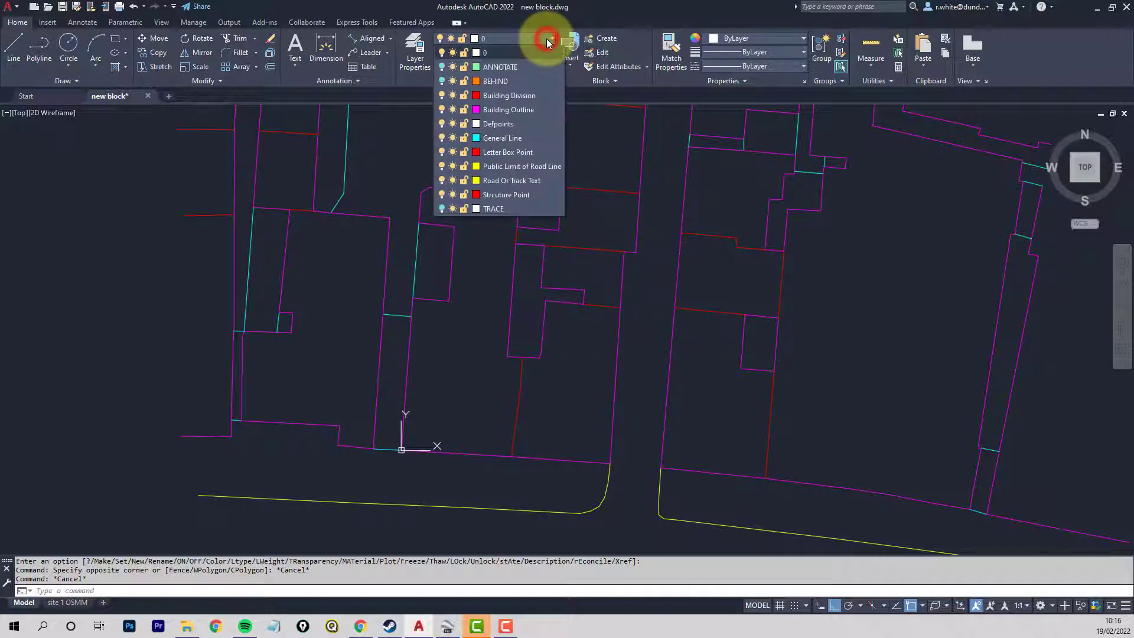
left_click(440, 208)
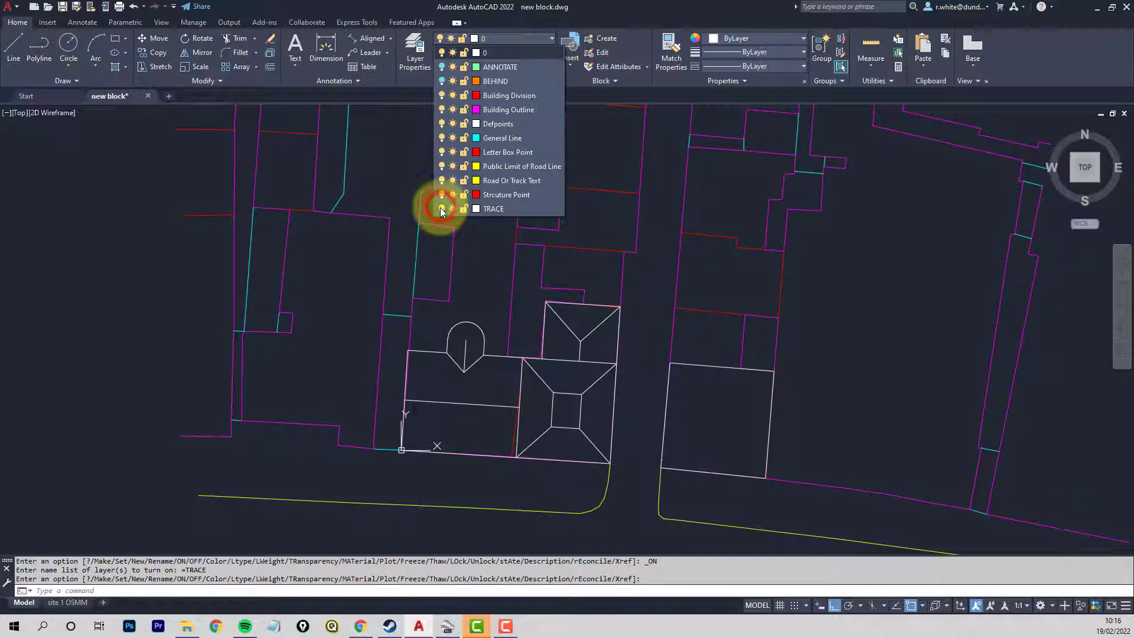
left_click(483, 442)
Step: Compare the traced front line of the corner buildings with the map's building outline along the street
scroll(435, 455, "up", 6)
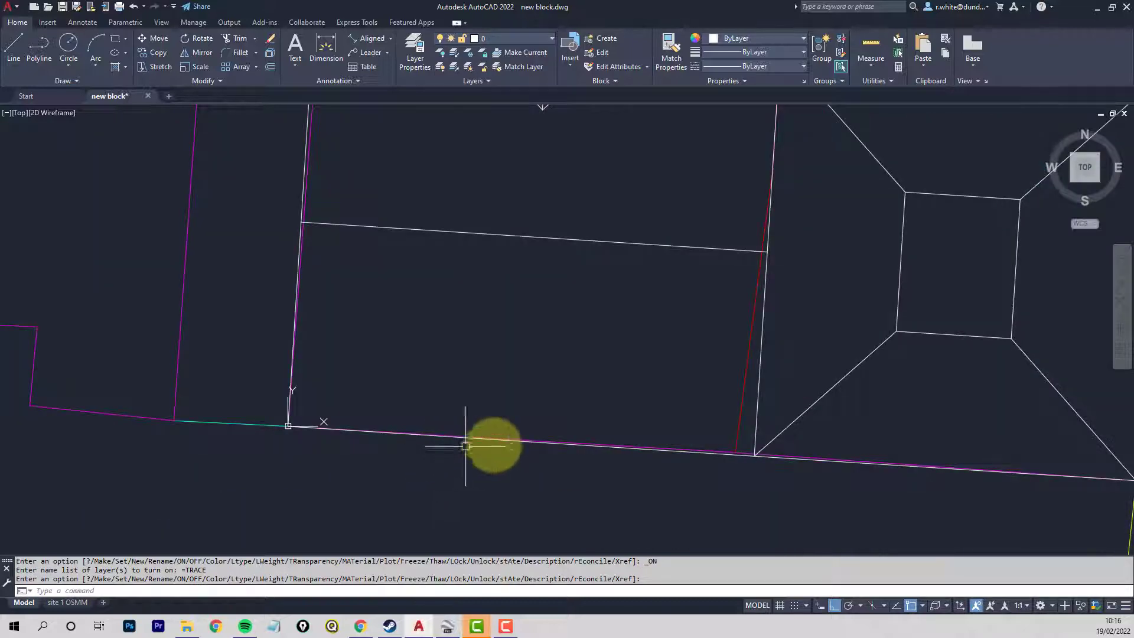
left_click(611, 449)
scroll(537, 458, "down", 4)
mouse_move(539, 458)
middle_mouse_down()
mouse_move(524, 426)
mouse_move(514, 430)
middle_mouse_up()
scroll(524, 426, "up", 4)
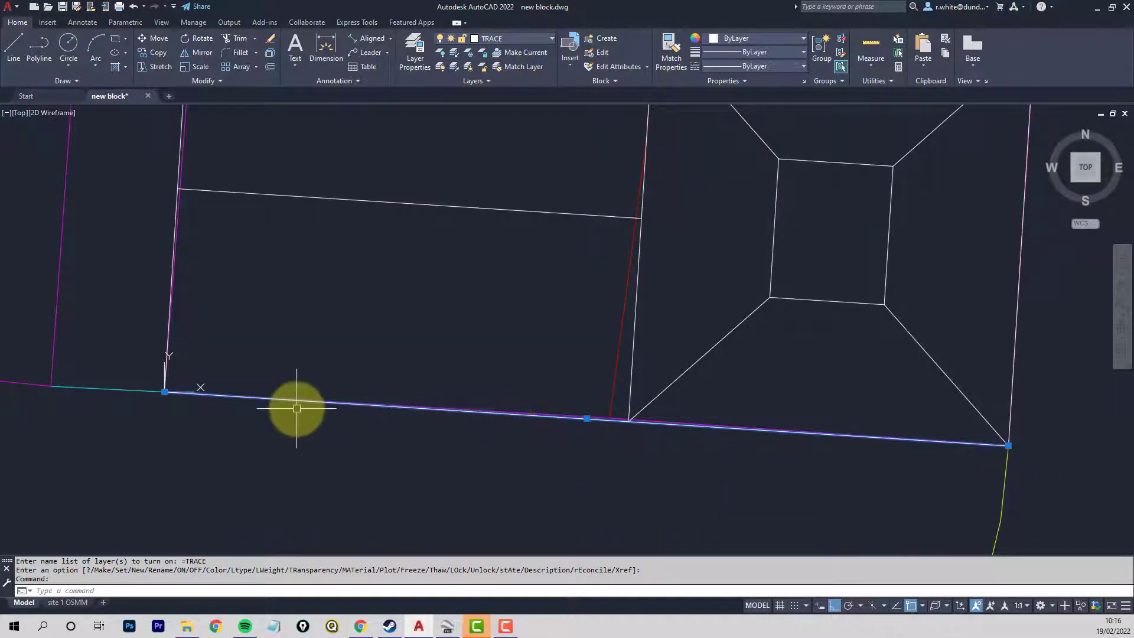
key("Escape")
key("Escape")
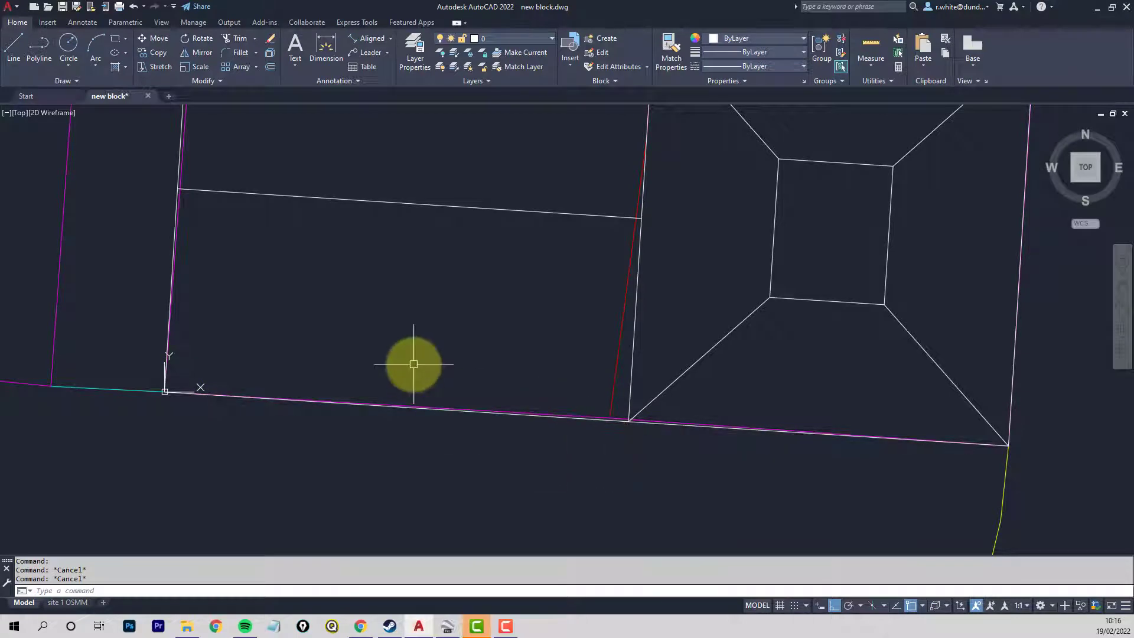
Step: Align the UCS to the traced front line of the corner buildings using the Object option
key("Return")
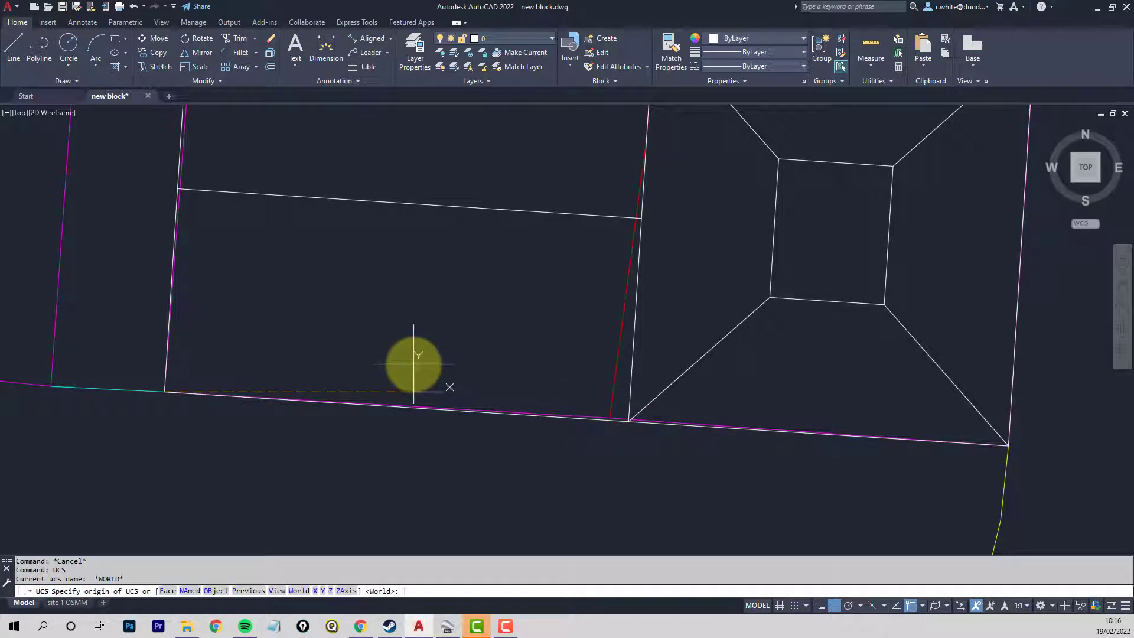
key("Return")
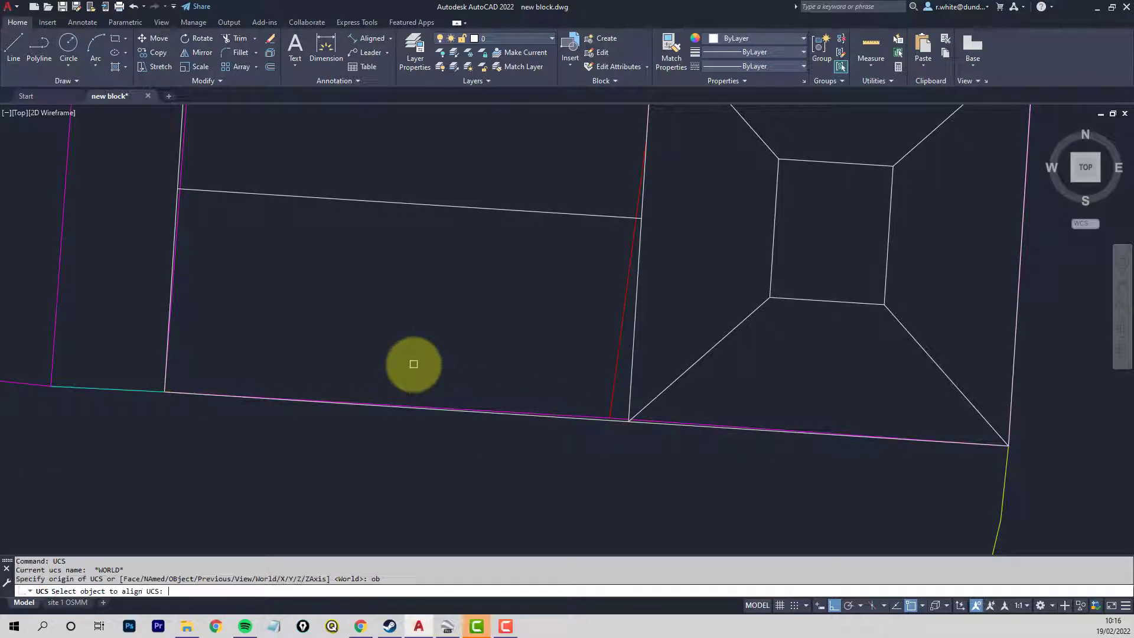
scroll(260, 403, "up", 5)
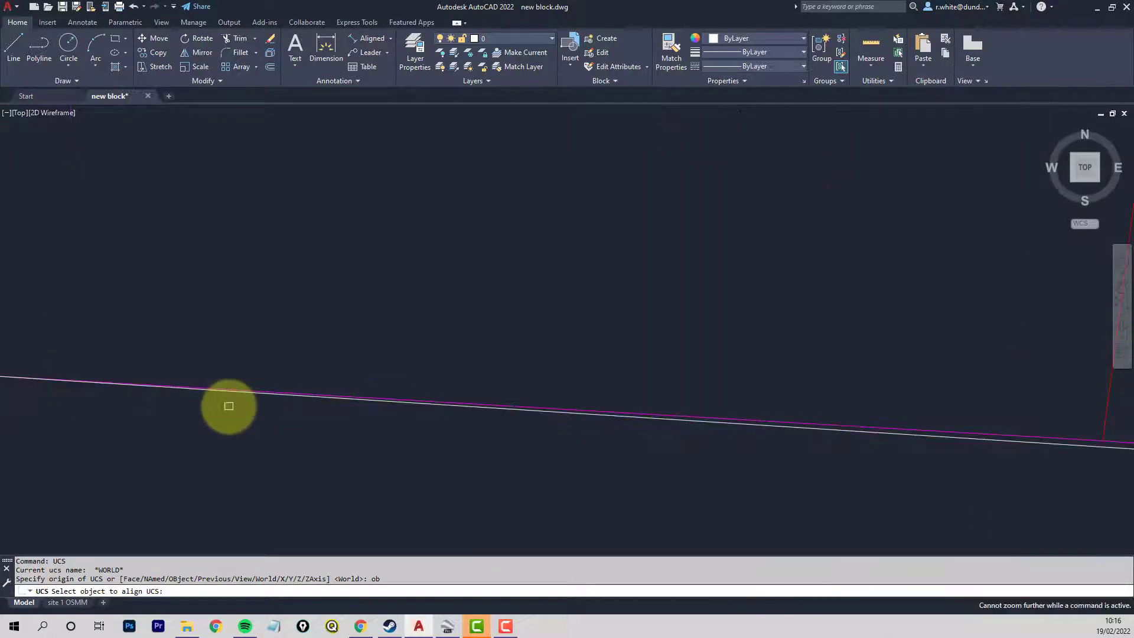
middle_click_drag(228, 405, 520, 421)
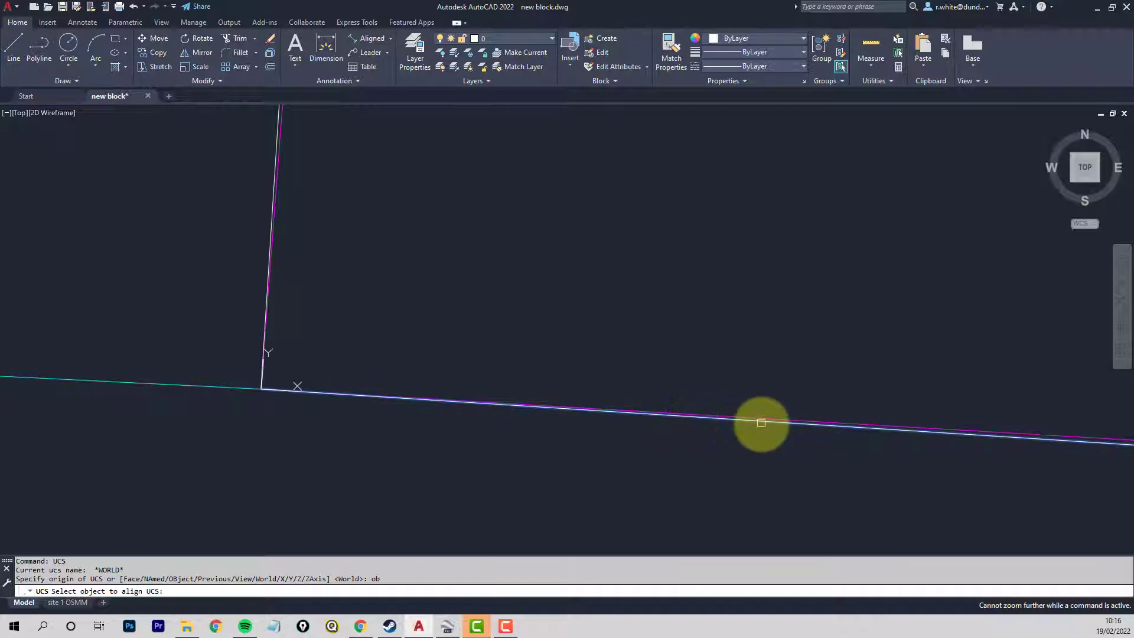
left_click(761, 422)
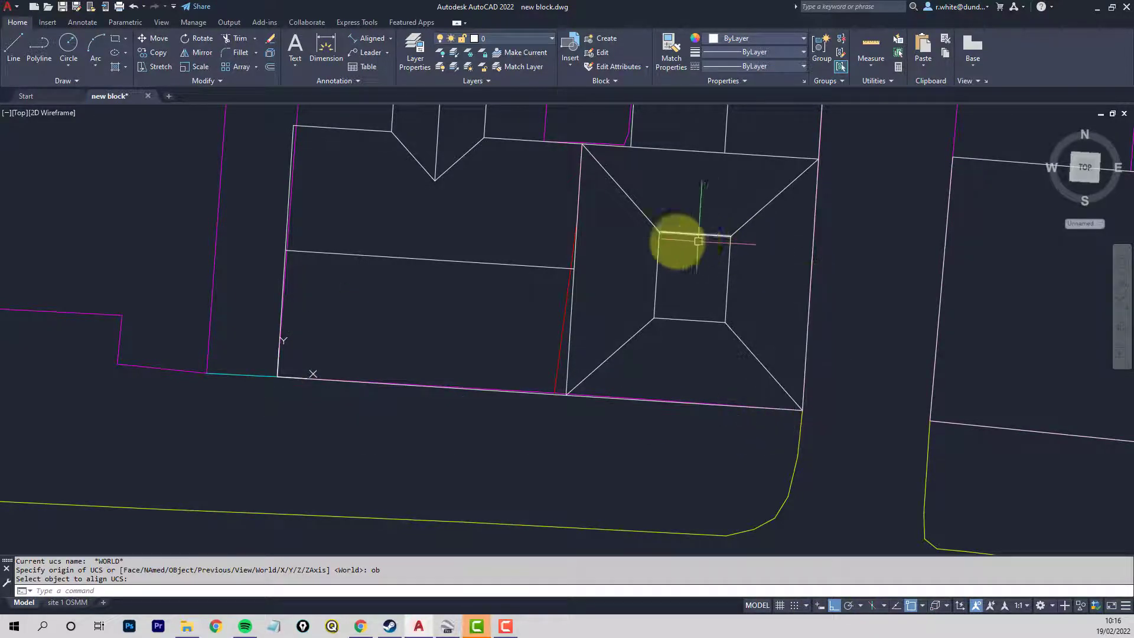
Step: Turn on the BEHIND layer for the elevations below the plan and regenerate the drawing to refresh its linetypes
scroll(649, 230, "down", 2)
middle_click_drag(617, 221, 487, 321)
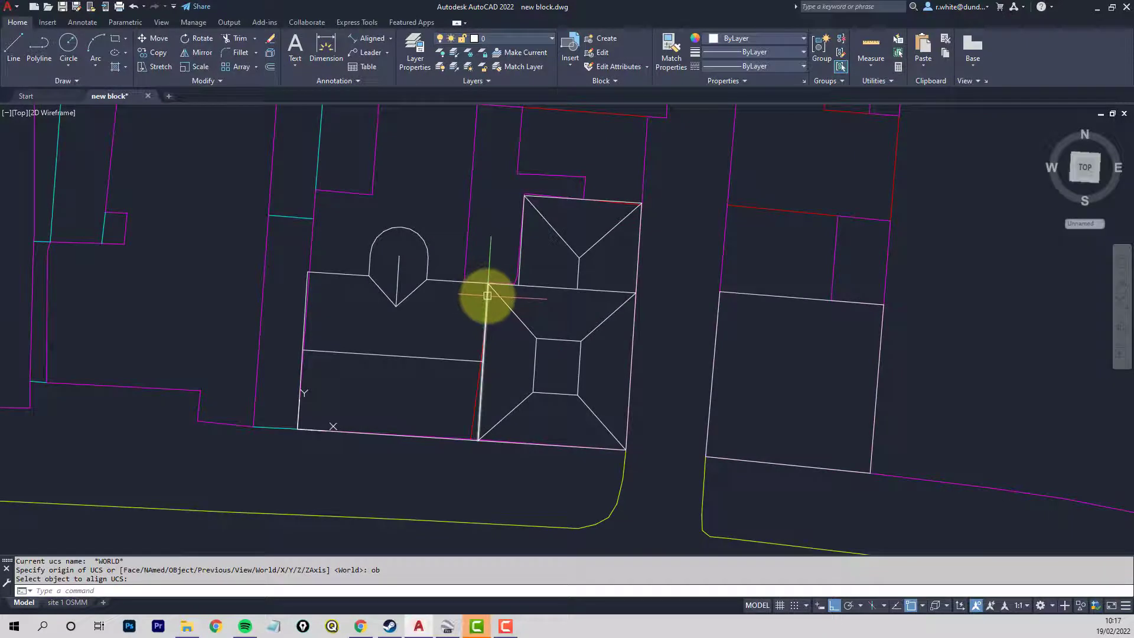
middle_click_drag(448, 271, 448, 306)
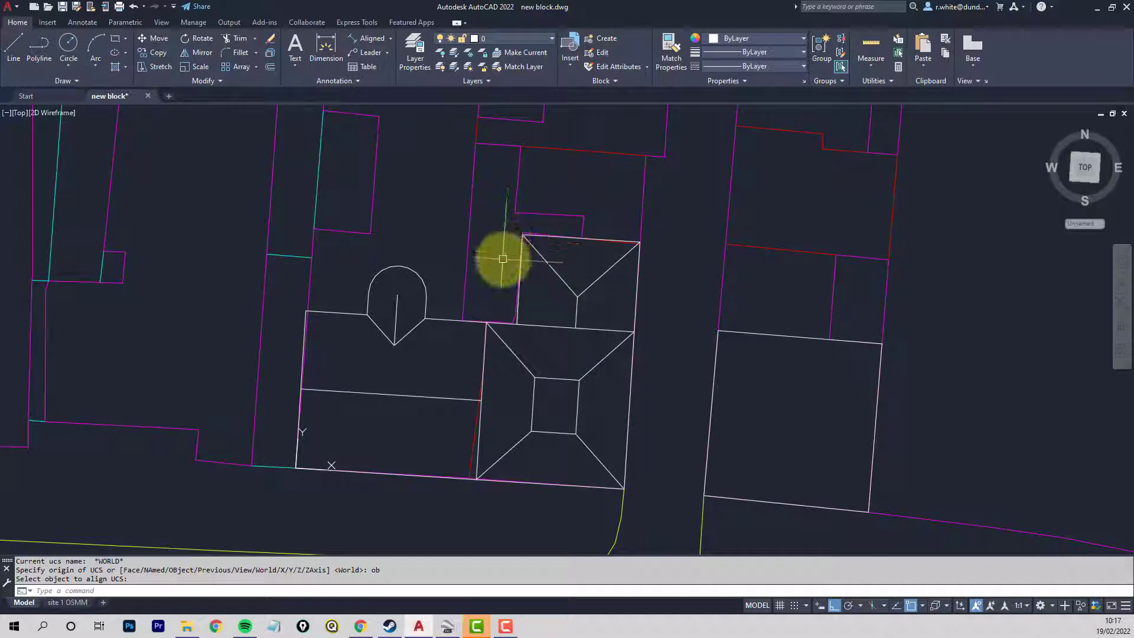
scroll(502, 341, "down", 4)
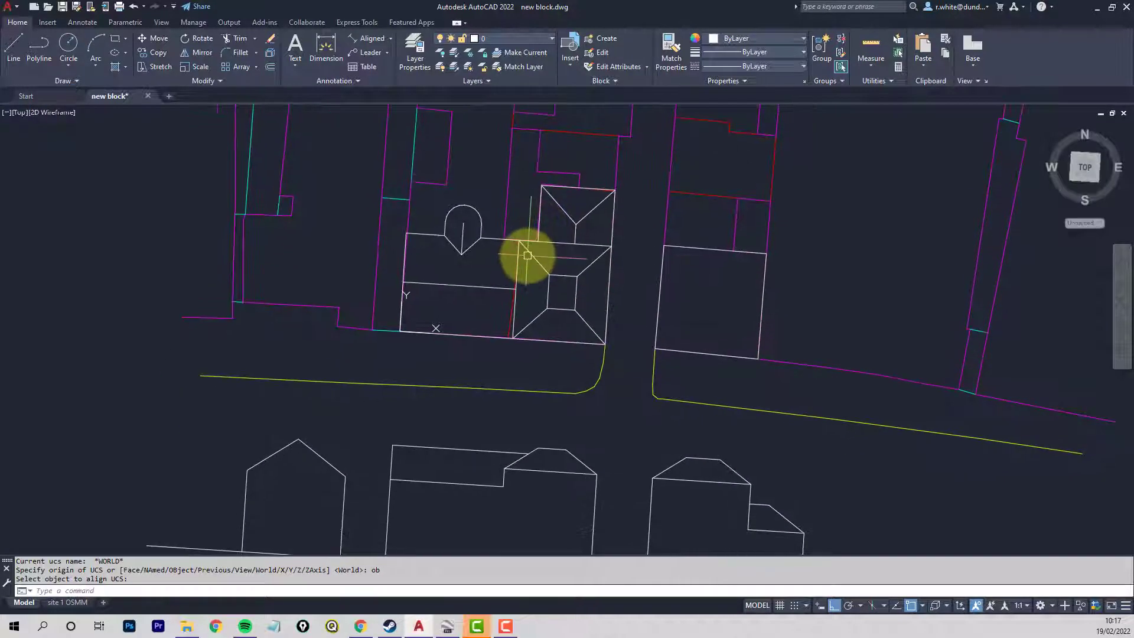
middle_click_drag(523, 299, 517, 296)
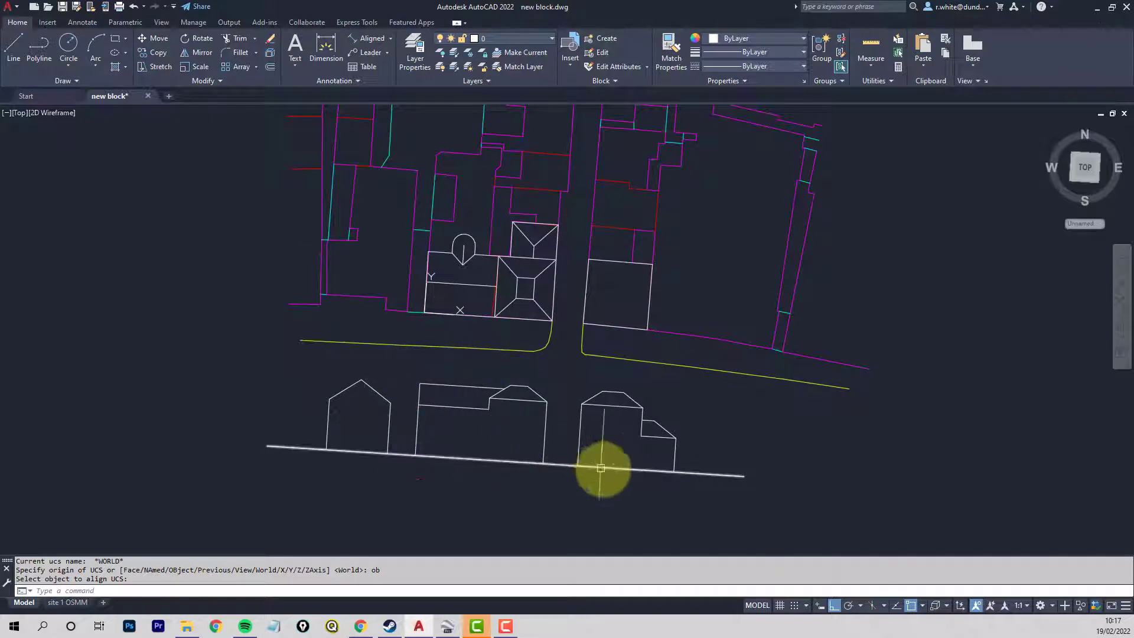
left_click(550, 37)
left_click(441, 81)
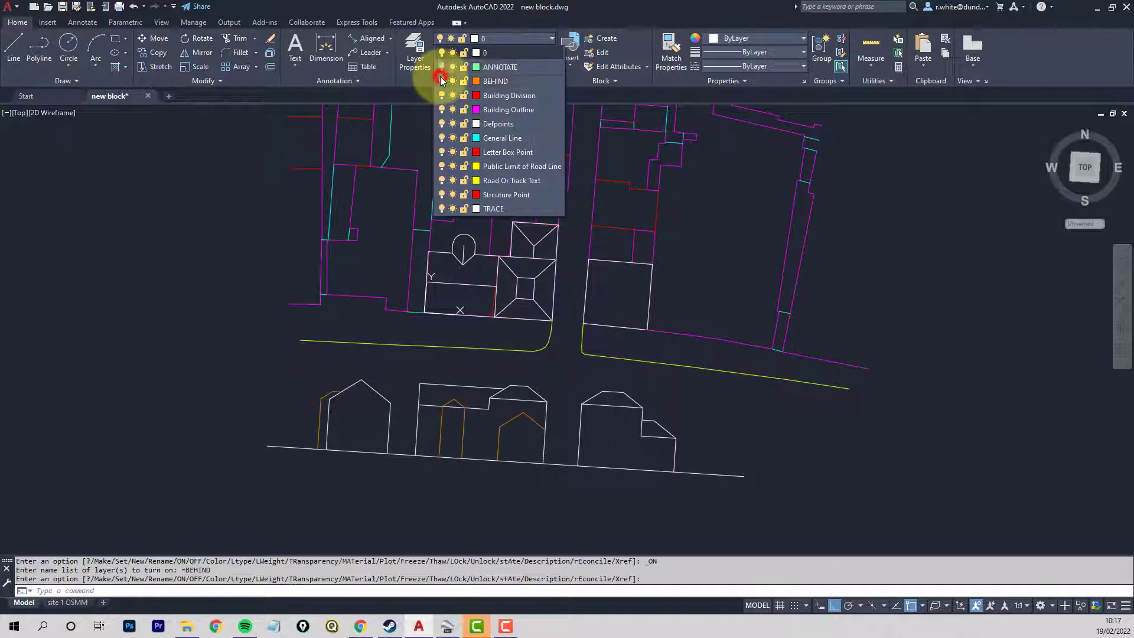
left_click(451, 358)
scroll(451, 357, "up", 4)
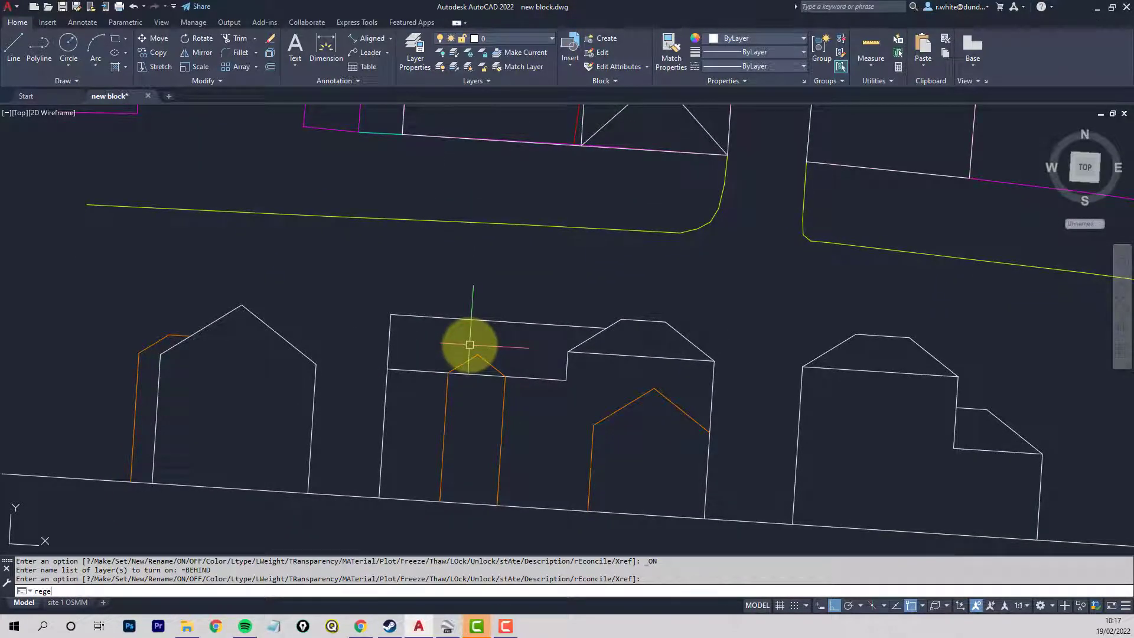
key("Return")
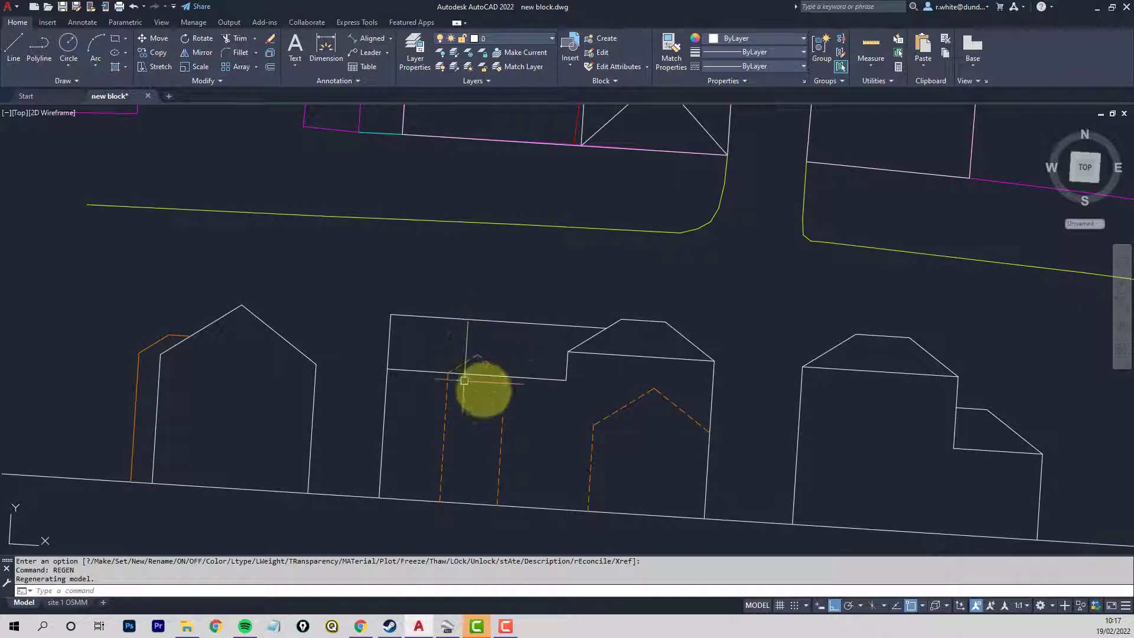
scroll(531, 372, "down", 2)
scroll(547, 351, "down", 3)
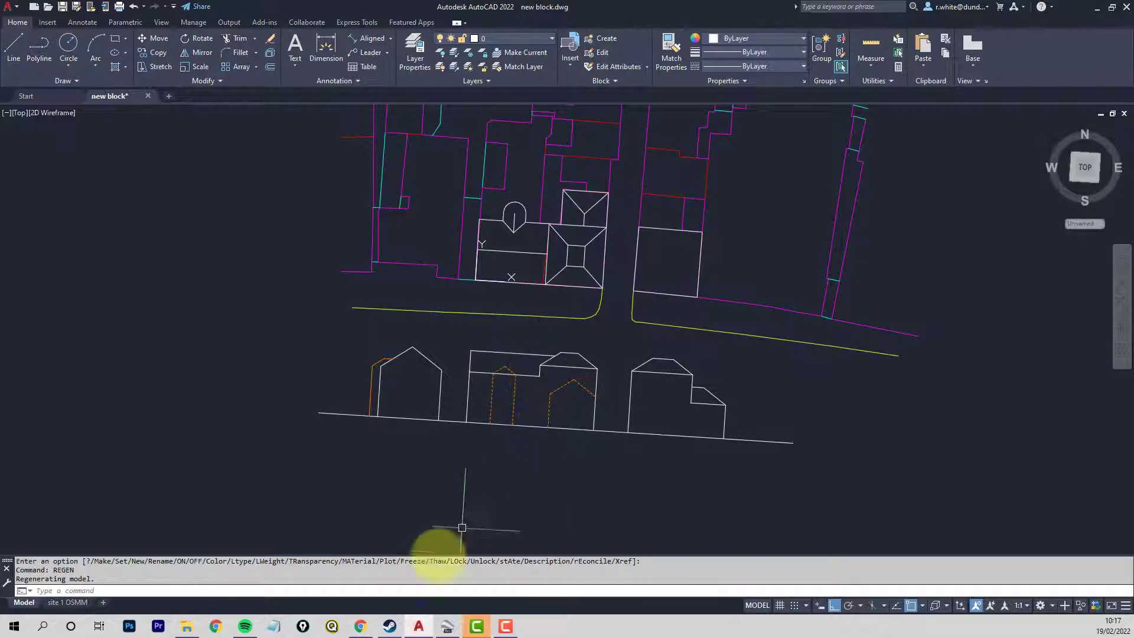
Step: Switch to Google Earth Pro, measure the front wall height next to the corner building with a 3D path ruler, and clear the measurement
mouse_move(453, 626)
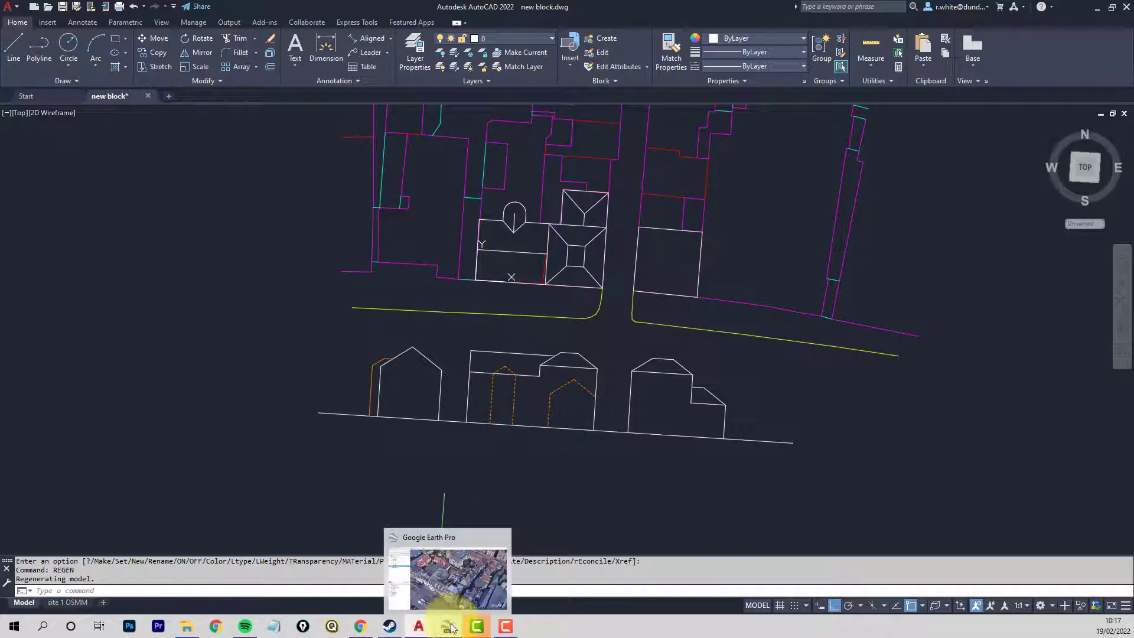
left_click(446, 580)
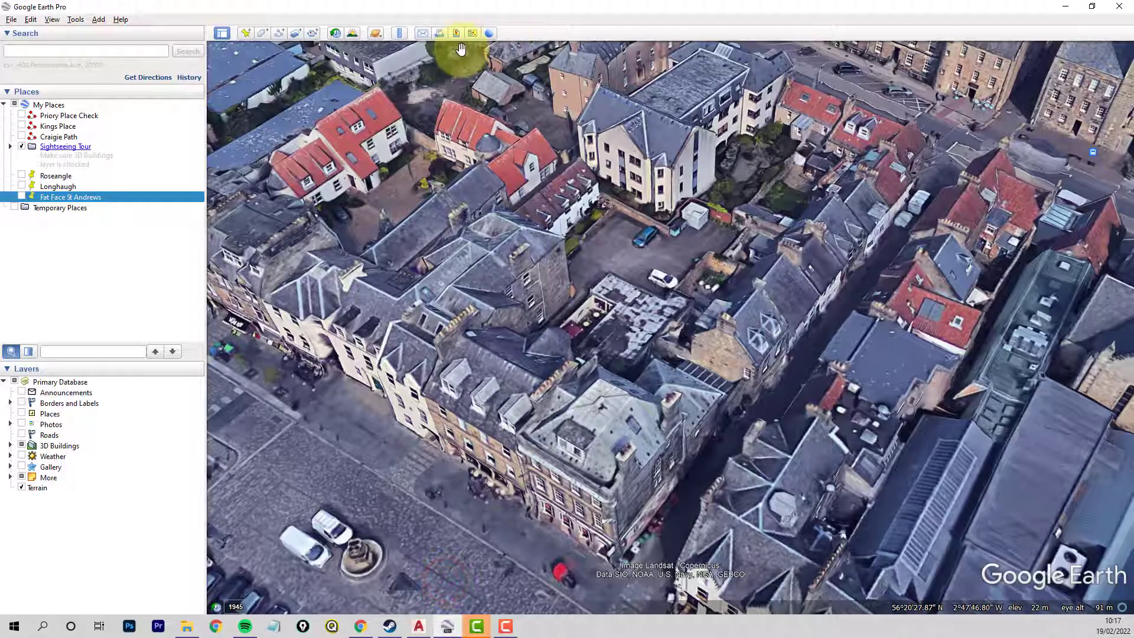
left_click(398, 34)
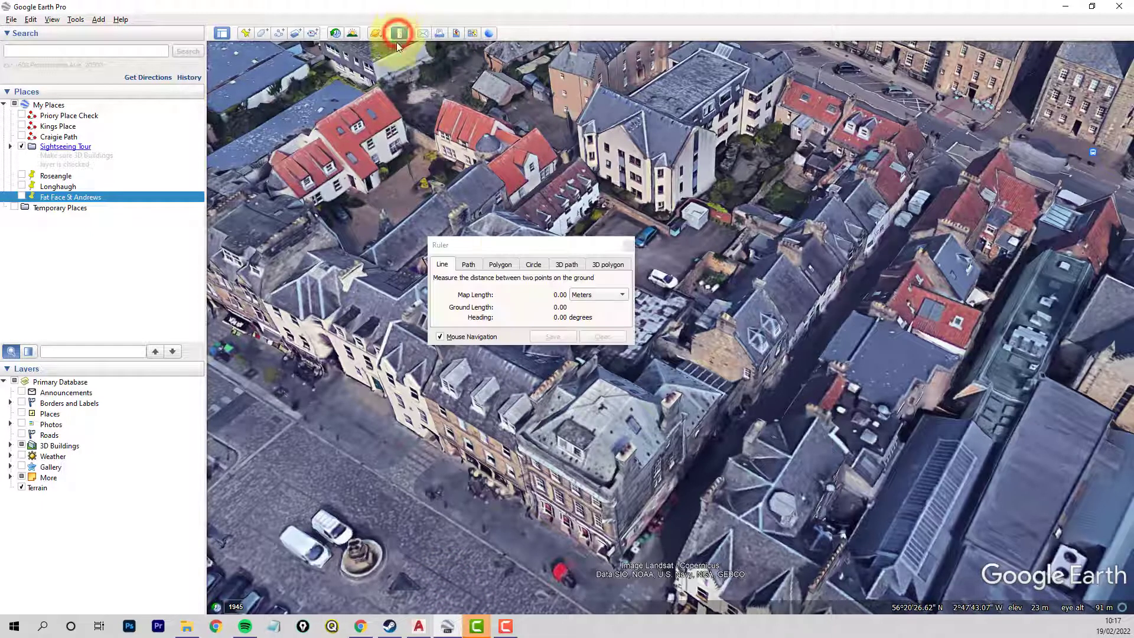
left_click(561, 269)
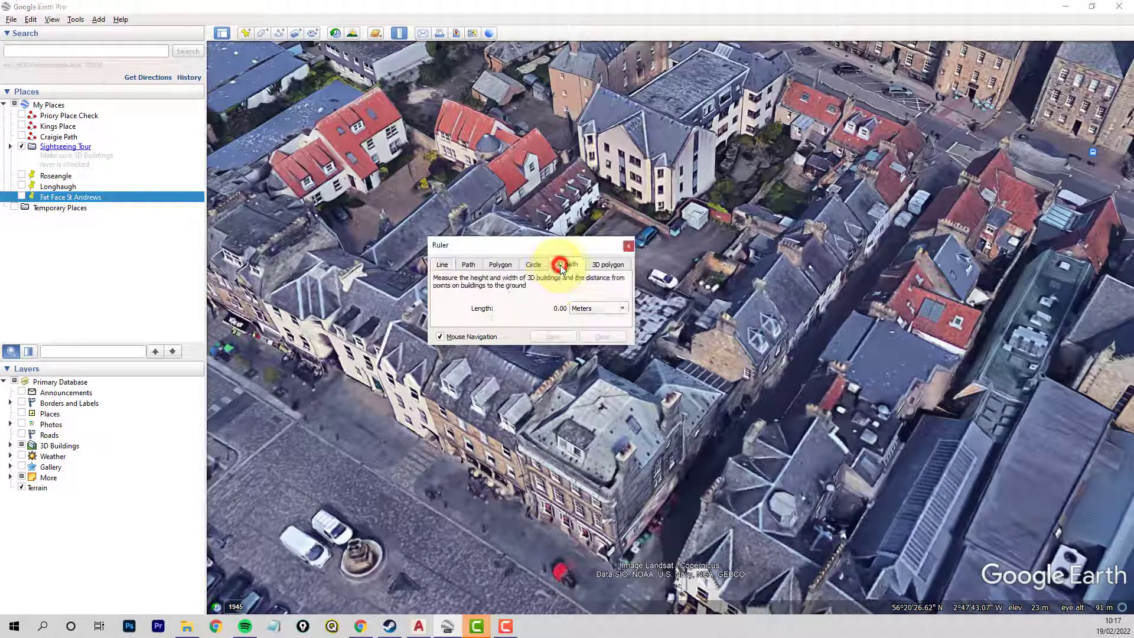
left_click(456, 412)
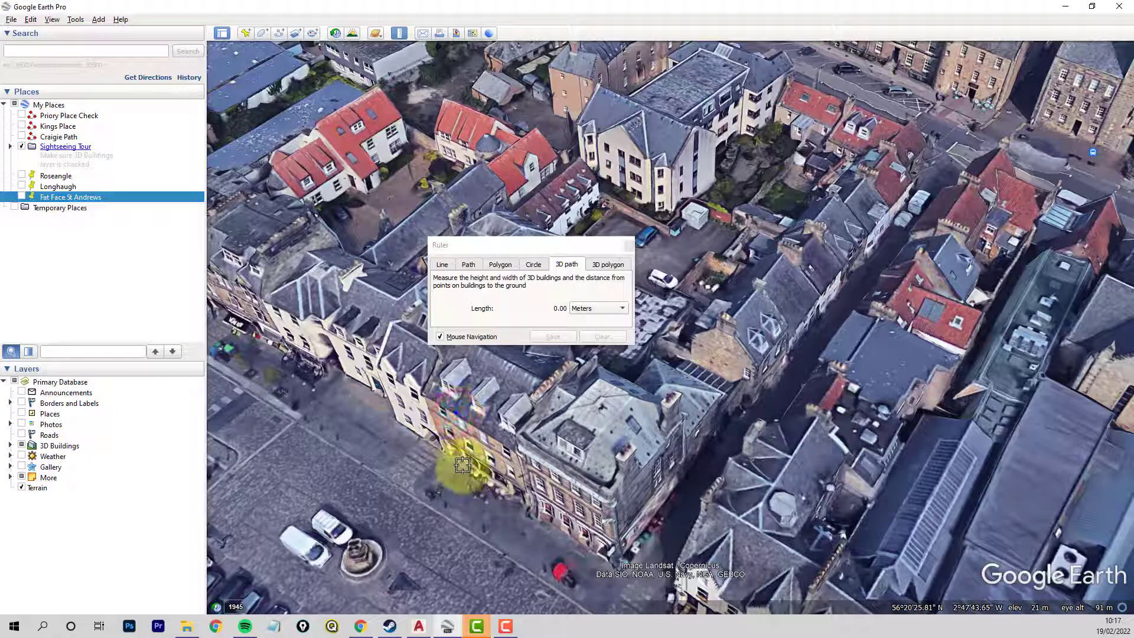
left_click(463, 464)
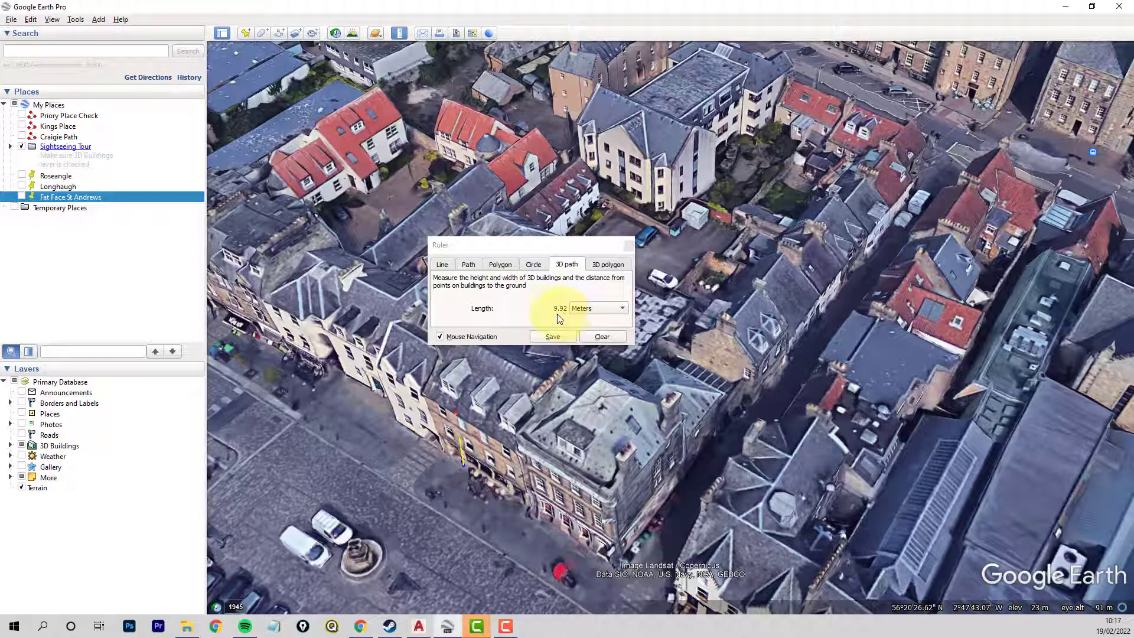
left_click(605, 339)
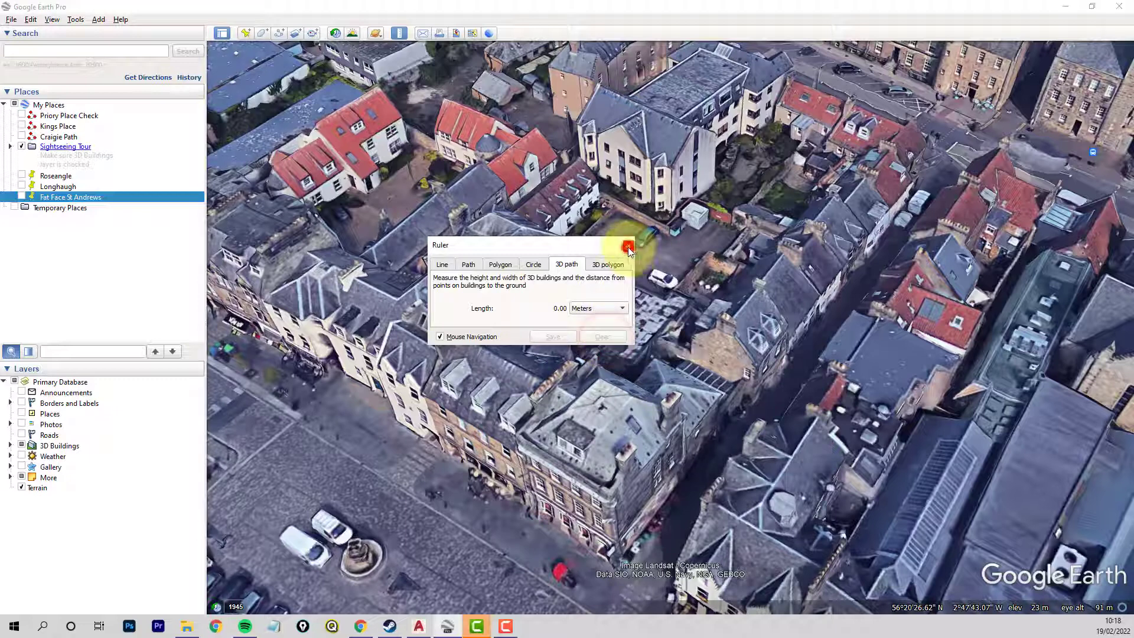
left_click(627, 246)
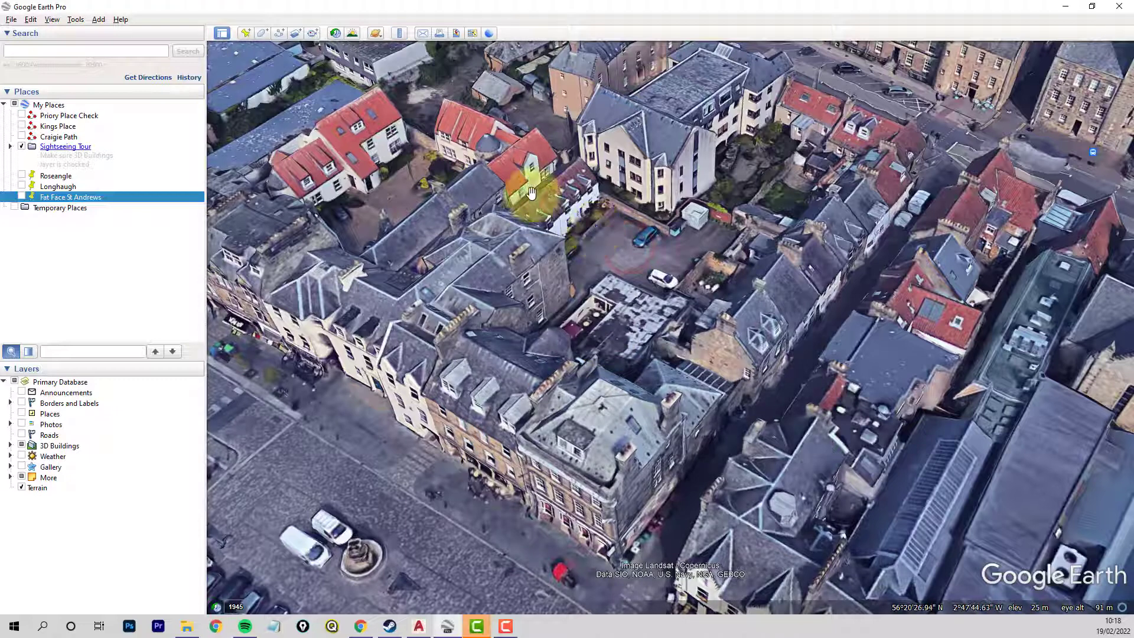
Step: Switch to AutoCAD and turn on the ANNOTATE layer for the plan and elevations
left_click(429, 631)
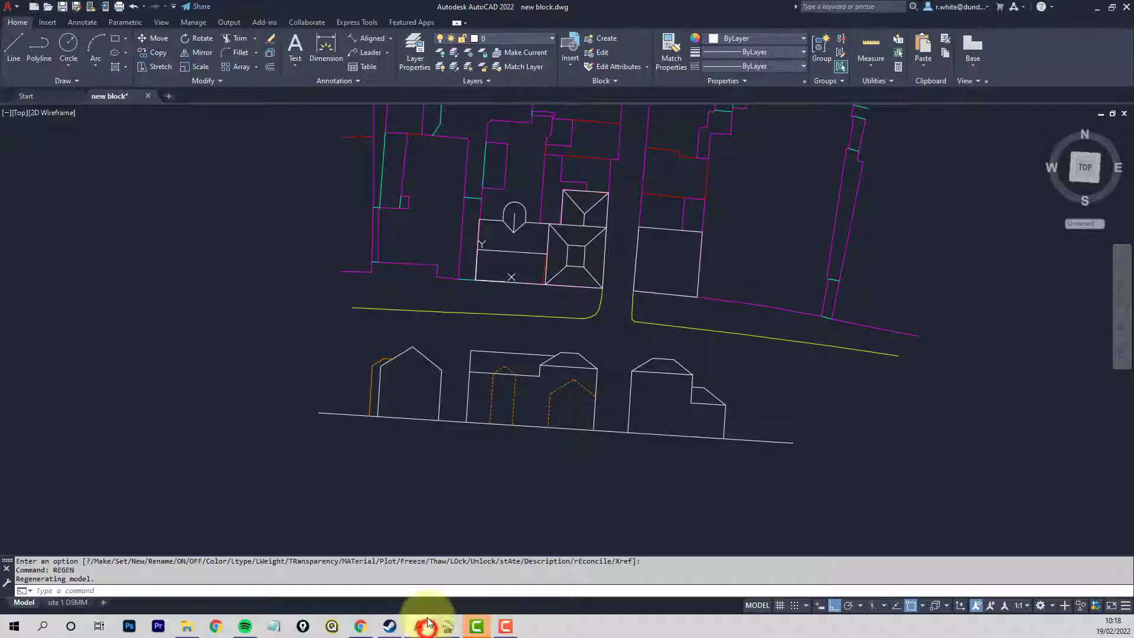
left_click(552, 39)
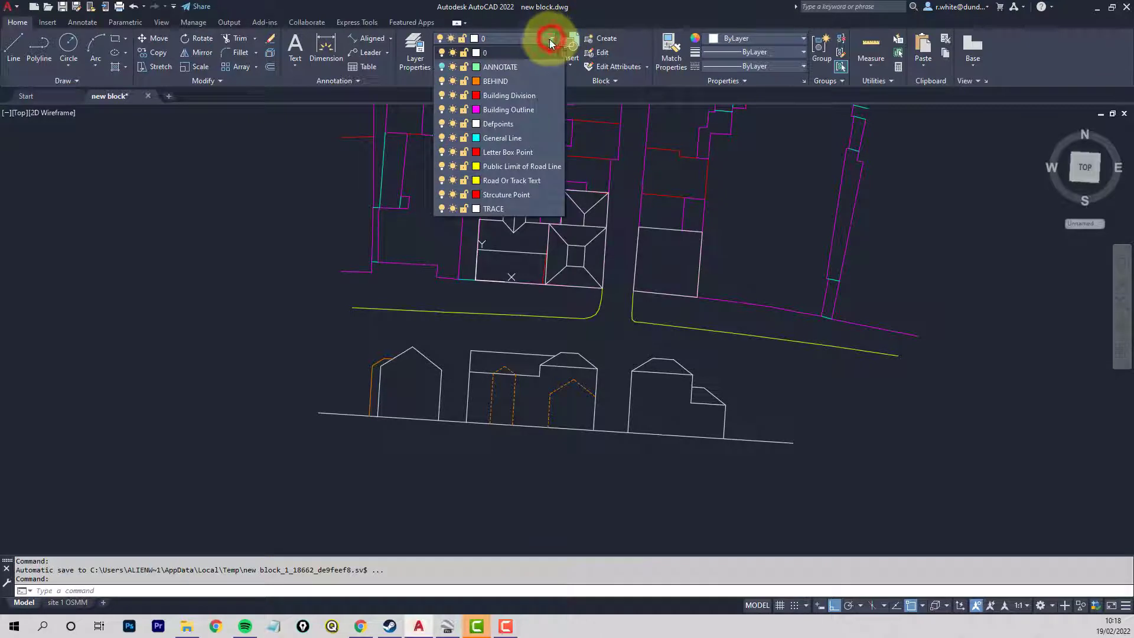
left_click(444, 67)
left_click(593, 332)
Step: Make ANNOTATE the current layer by picking the angle dimension at the front corner of the hipped corner building
scroll(573, 326, "up", 5)
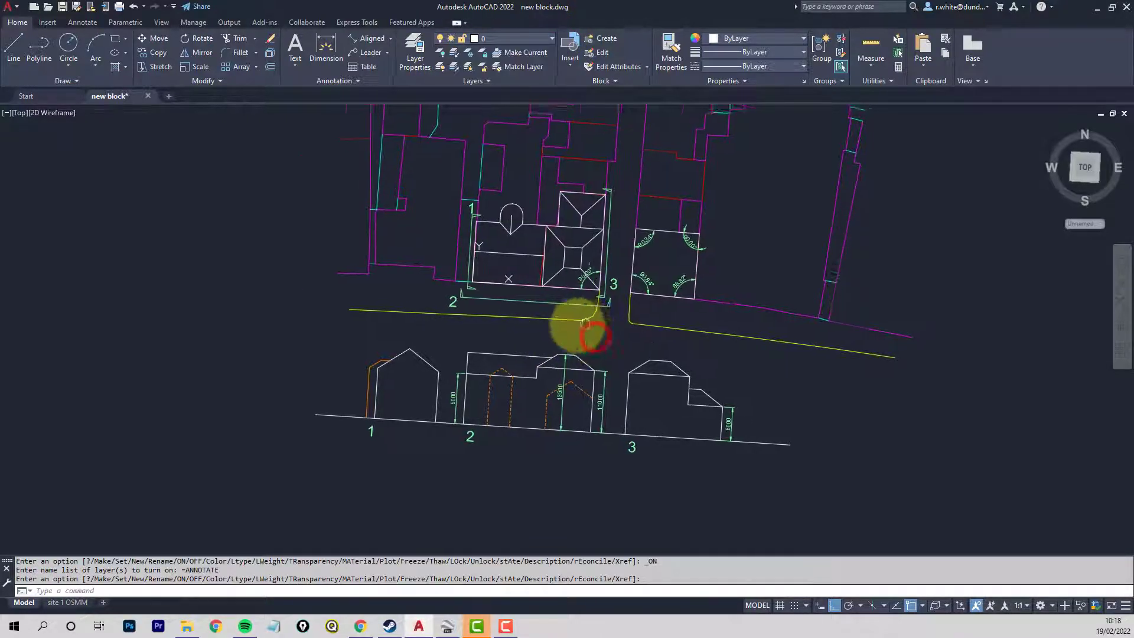
middle_click_drag(597, 317, 574, 347)
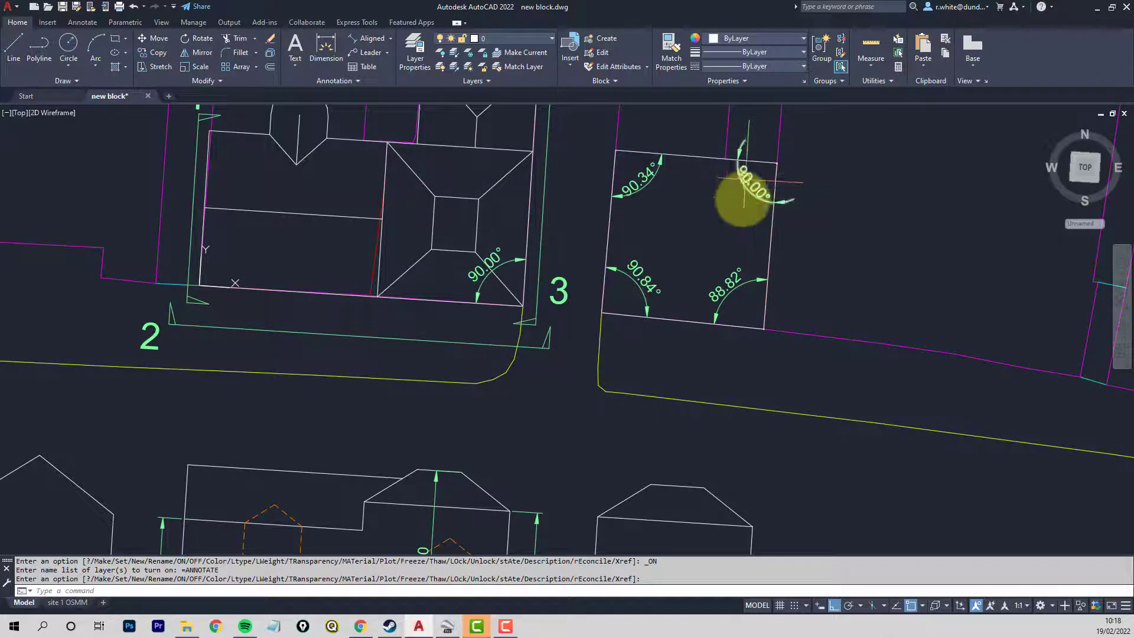
scroll(627, 308, "down", 2)
scroll(567, 324, "up", 3)
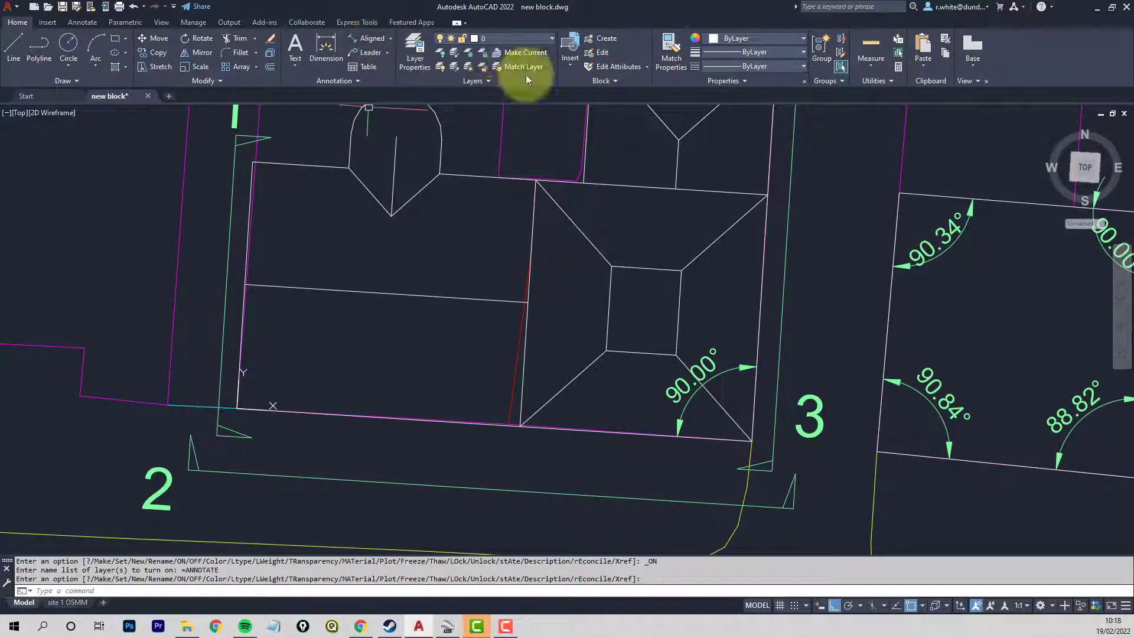
left_click(516, 52)
left_click(668, 405)
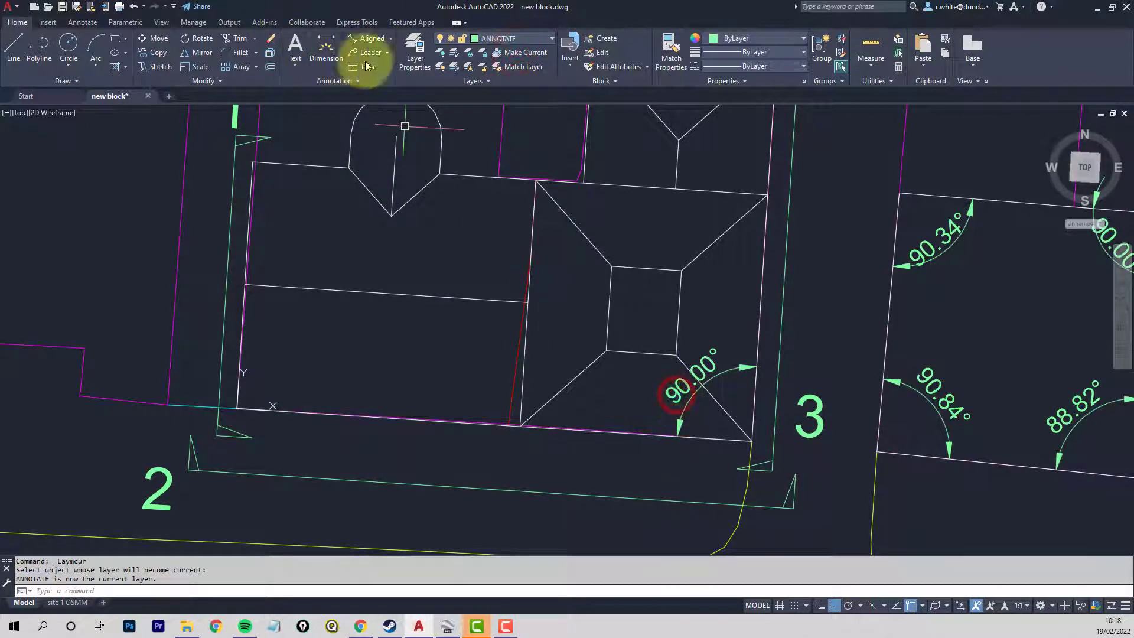
Step: Add an angular dimension between the rear wall line and the slanted valley line of the rounded rear projection
left_click(372, 38)
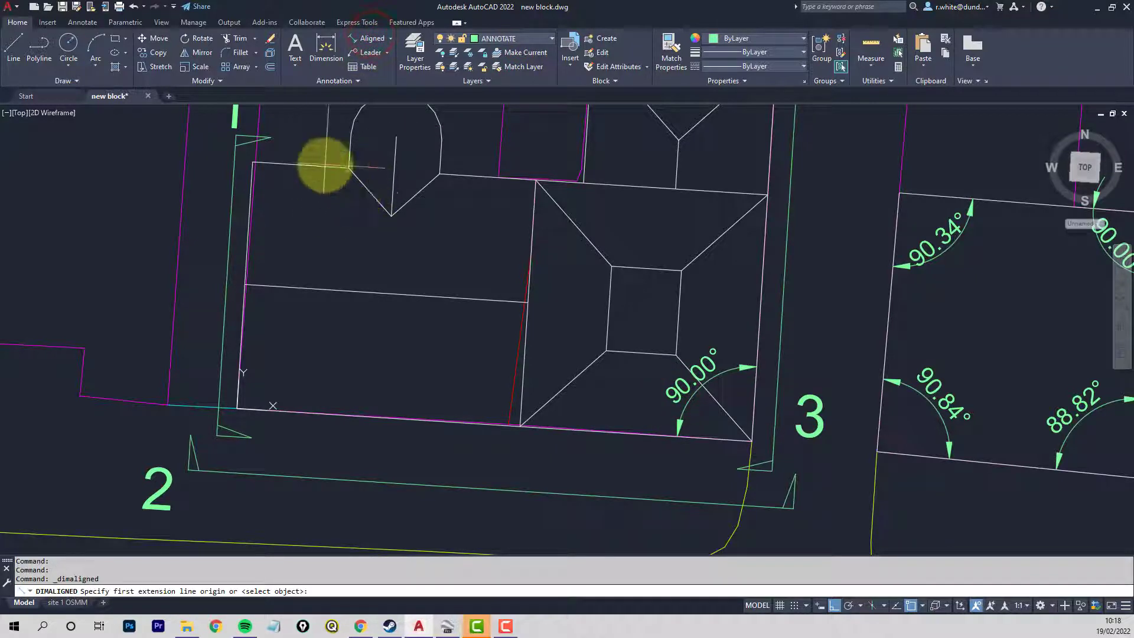
left_click(390, 38)
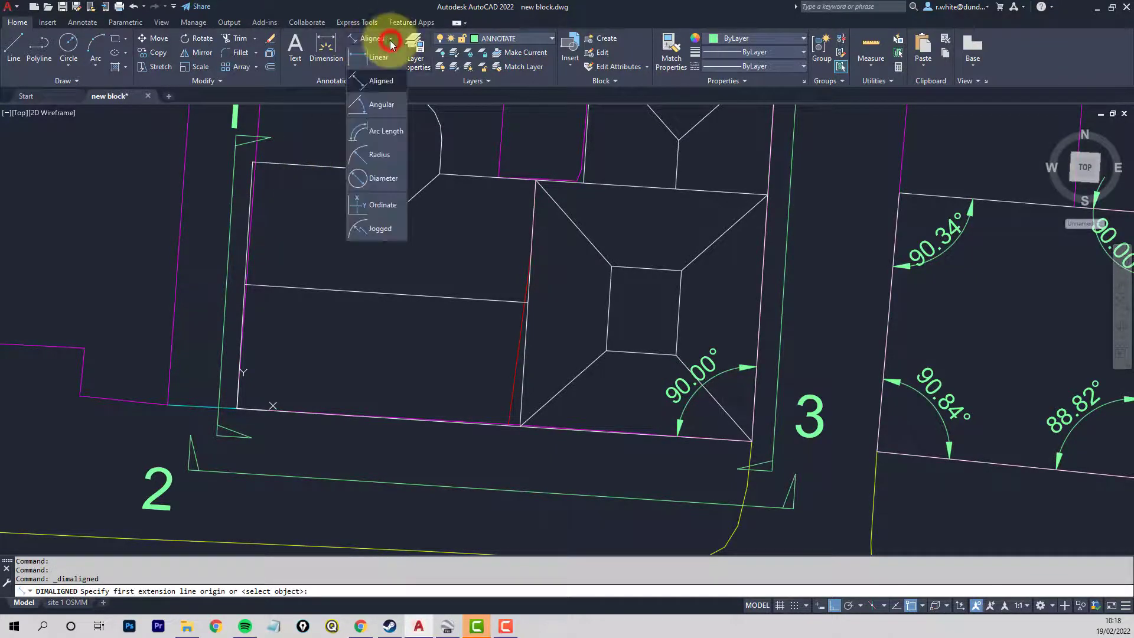
left_click(375, 104)
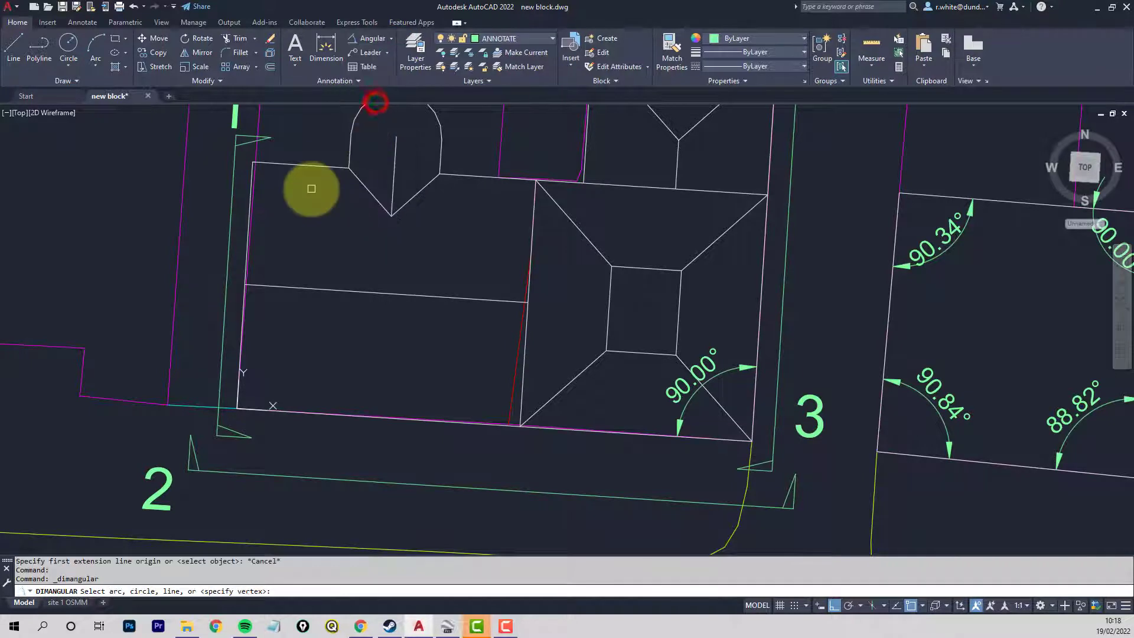
left_click(322, 167)
left_click(362, 185)
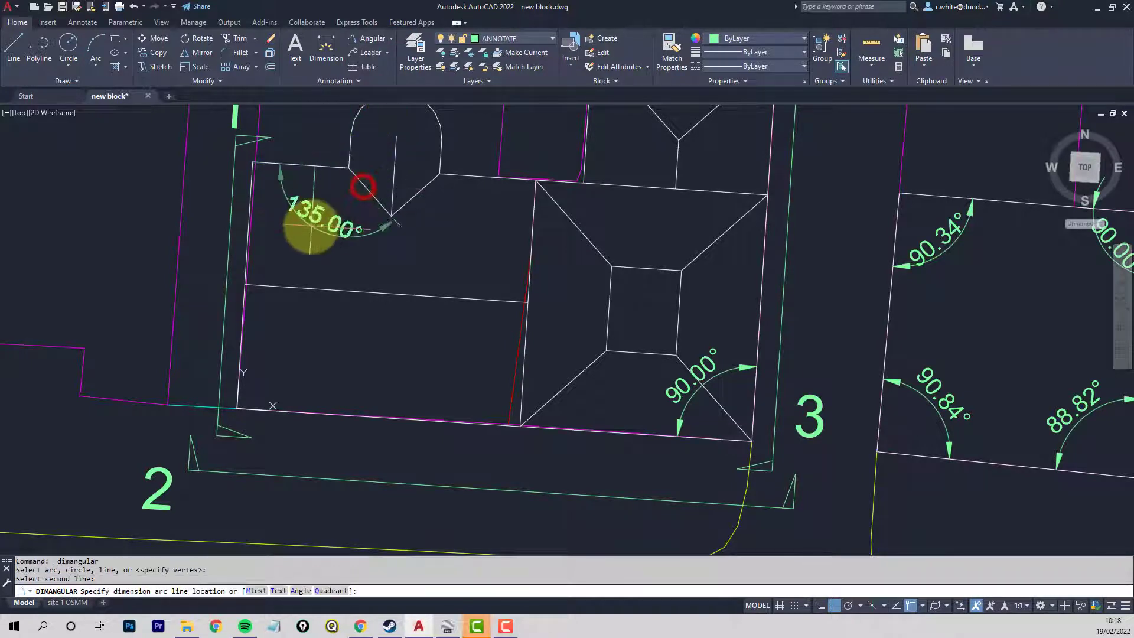
left_click(322, 210)
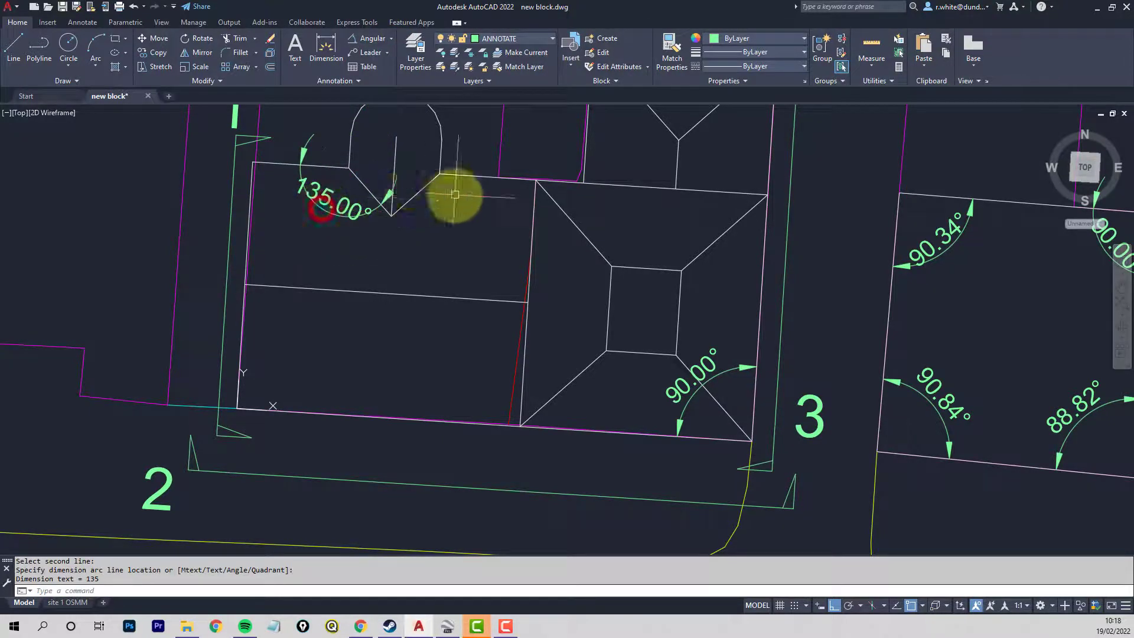
Step: Add angular dimensions between the rounded projection's ridge and other valley line, and between the main ridge and the dividing wall
key("space")
left_click(396, 159)
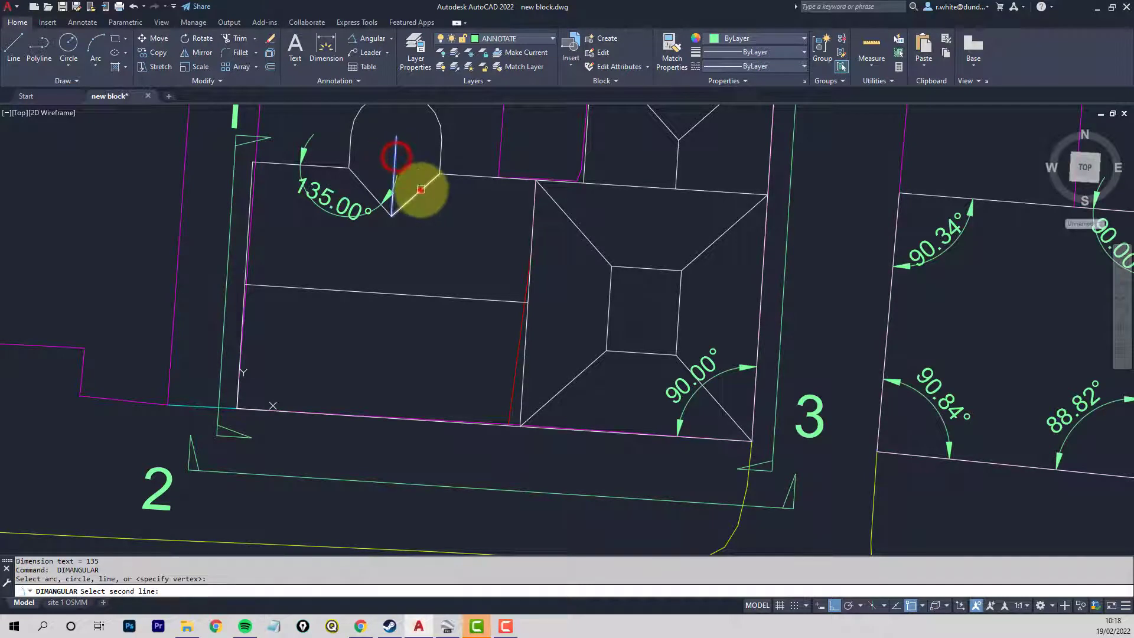
left_click(418, 190)
left_click(416, 170)
key("space")
left_click(458, 300)
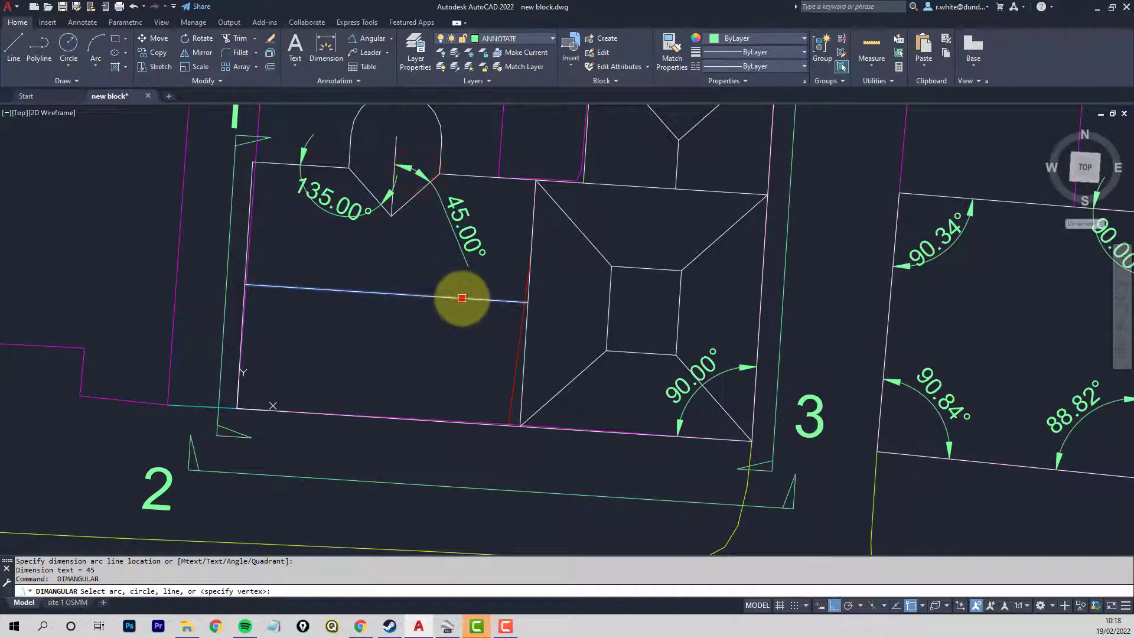
left_click(523, 368)
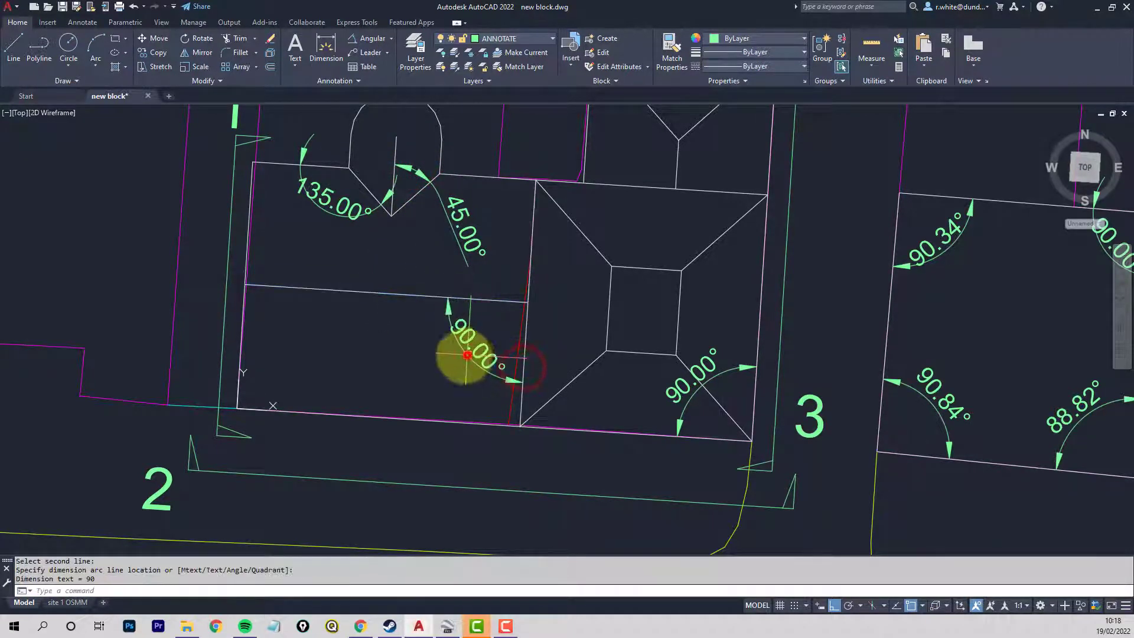
left_click(458, 349)
key("Escape")
key("Escape")
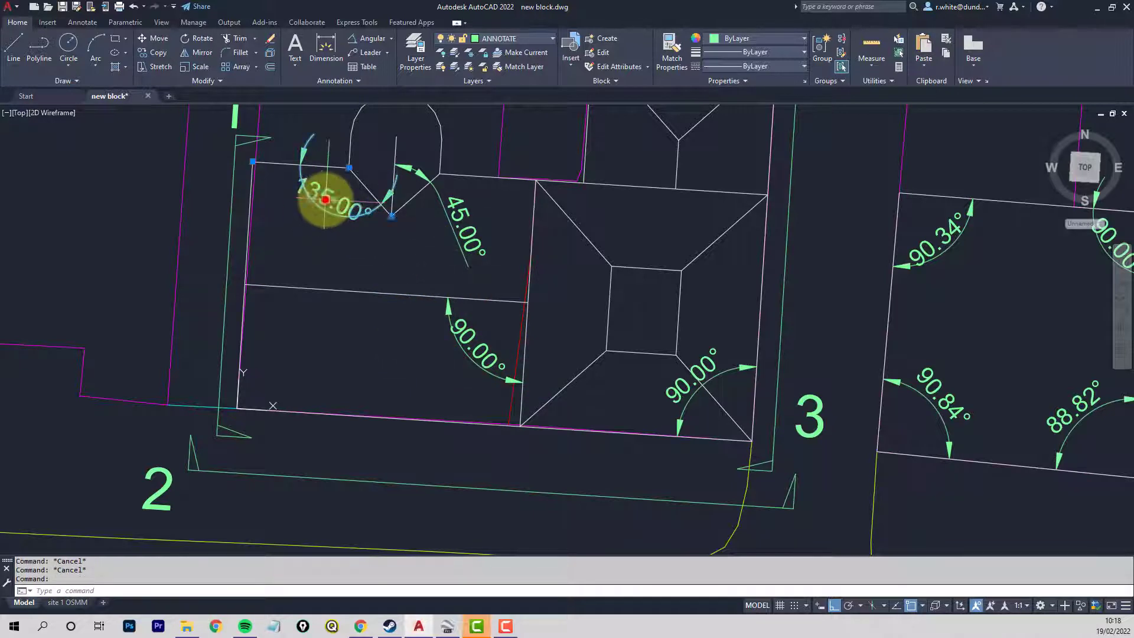
Step: Erase the angular dimensions just added around the main ridge and the rounded rear projection
key("Delete")
left_click(456, 225)
key("Delete")
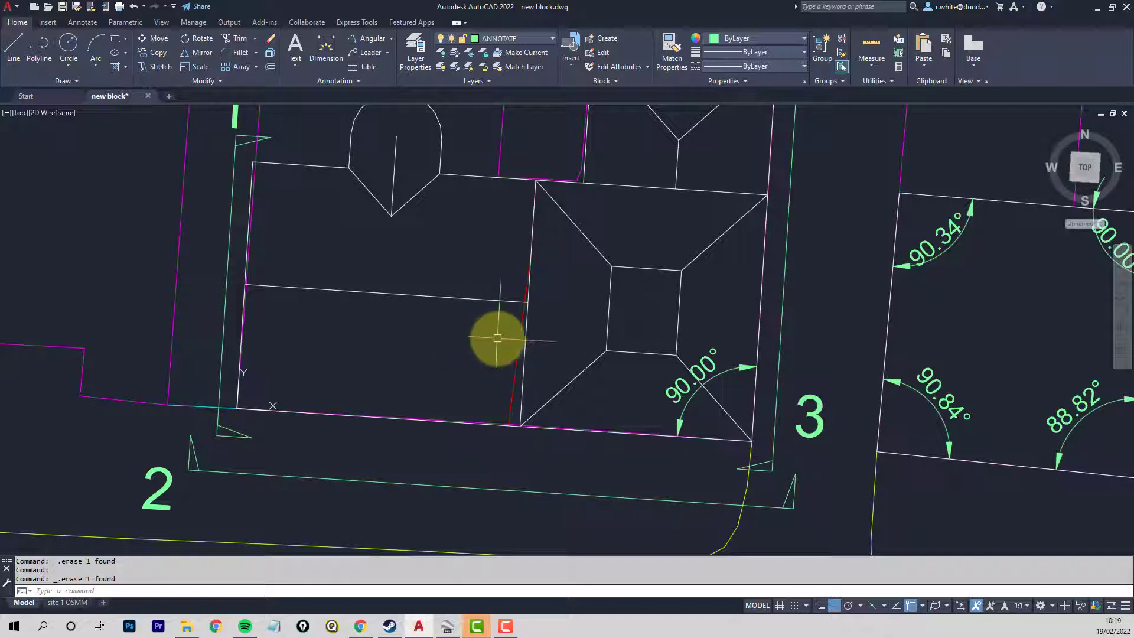
Step: Draw a projection line from where elevation 2's main ridge meets the hipped roof slope up into the hipped roof's plan
scroll(474, 343, "down", 5)
scroll(480, 334, "up", 1)
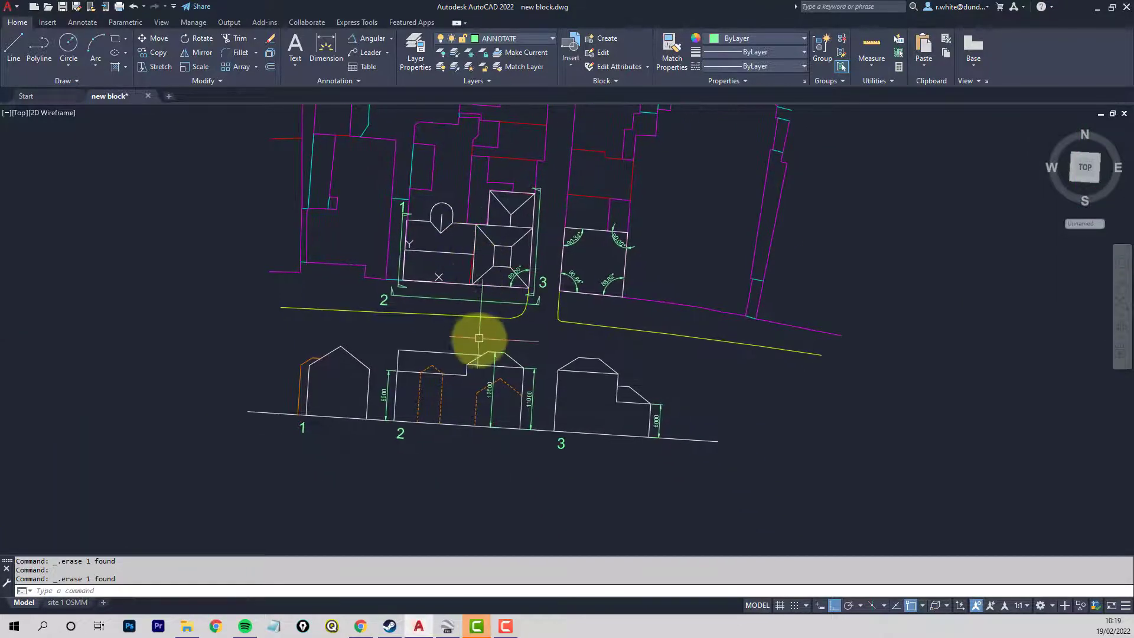
scroll(488, 354, "up", 4)
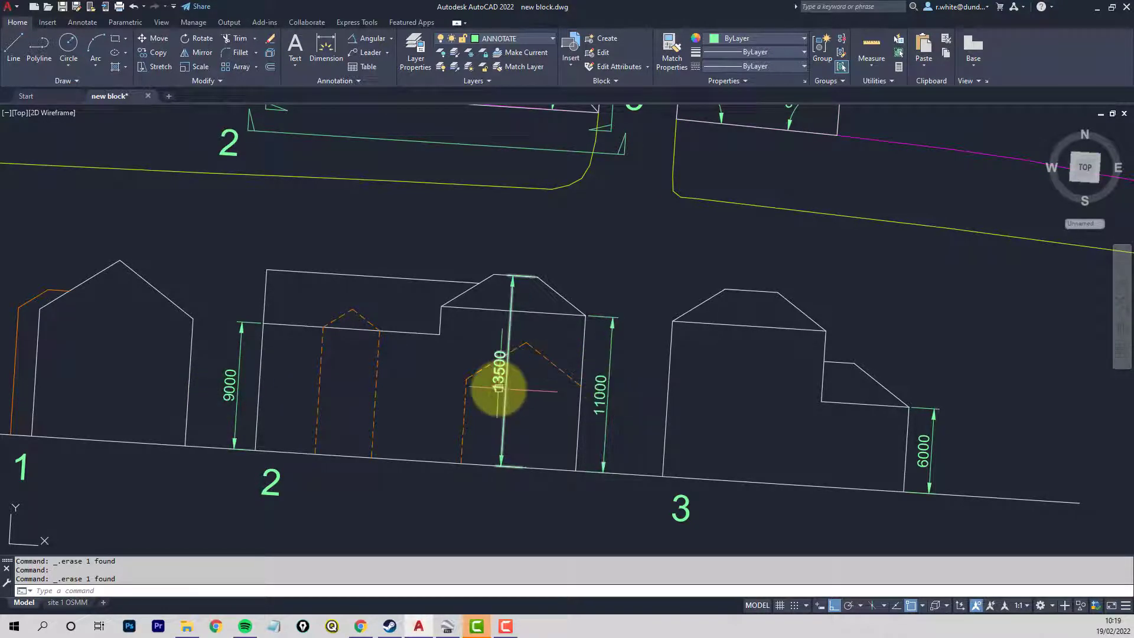
scroll(515, 271, "down", 2)
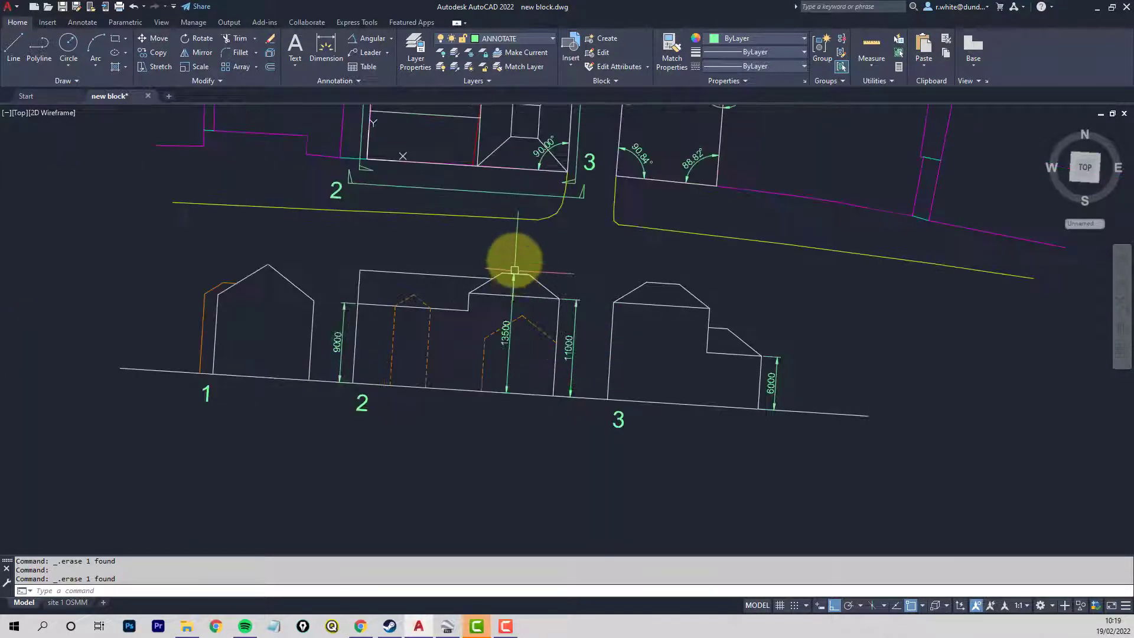
middle_click_drag(526, 128, 519, 235)
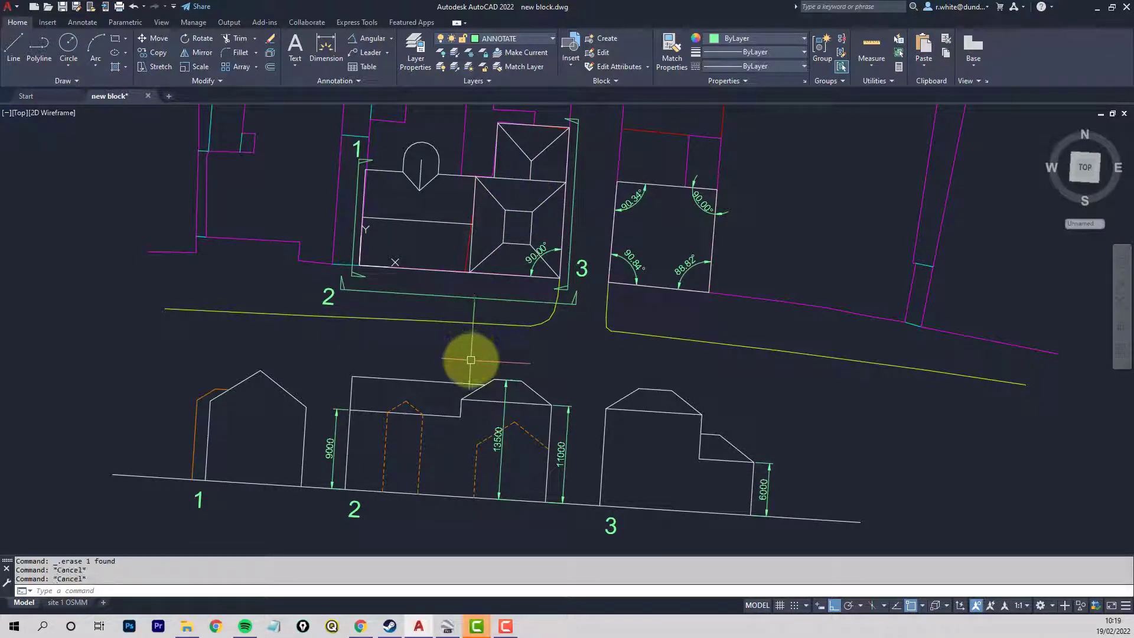
type("l")
key("Return")
left_click(485, 385)
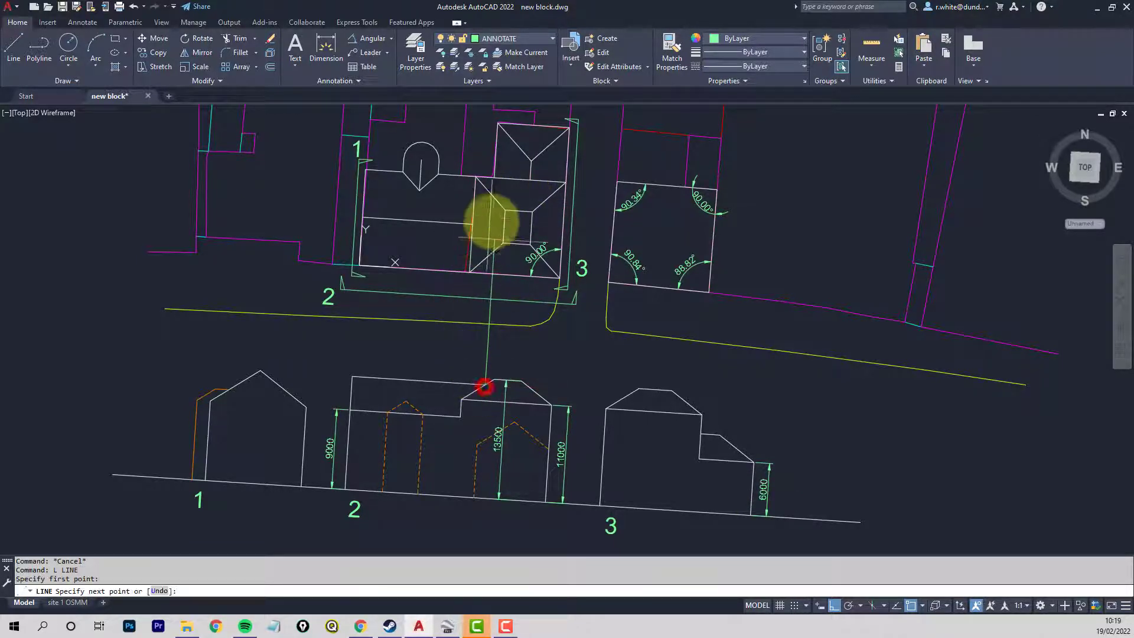
scroll(490, 217, "up", 4)
left_click(495, 212)
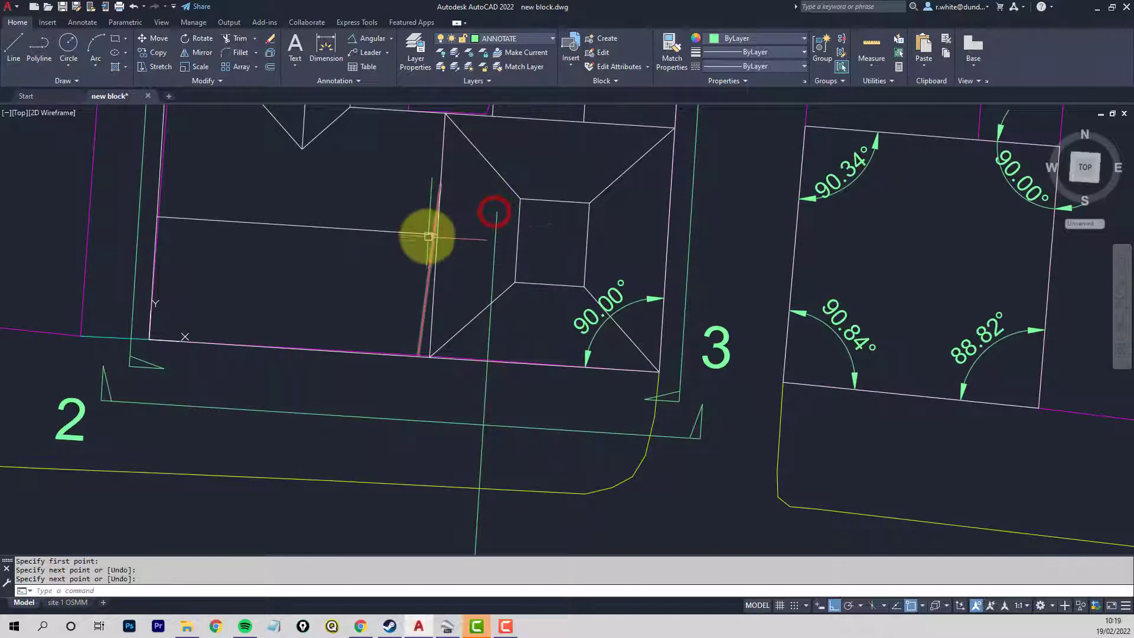
key("Return")
Step: Extend the main roof ridge in the plan to the projection line inside the hipped roof
type("ex")
key("Return")
left_click(493, 242)
key("Return")
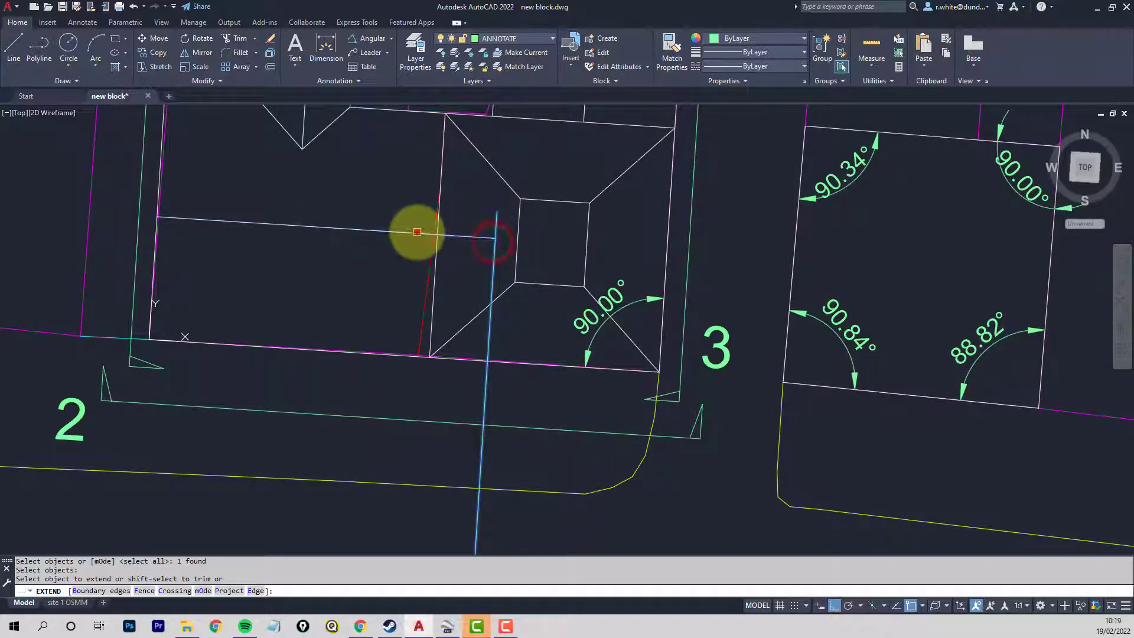
left_click(416, 232)
type("co")
key("Return")
left_click(451, 337)
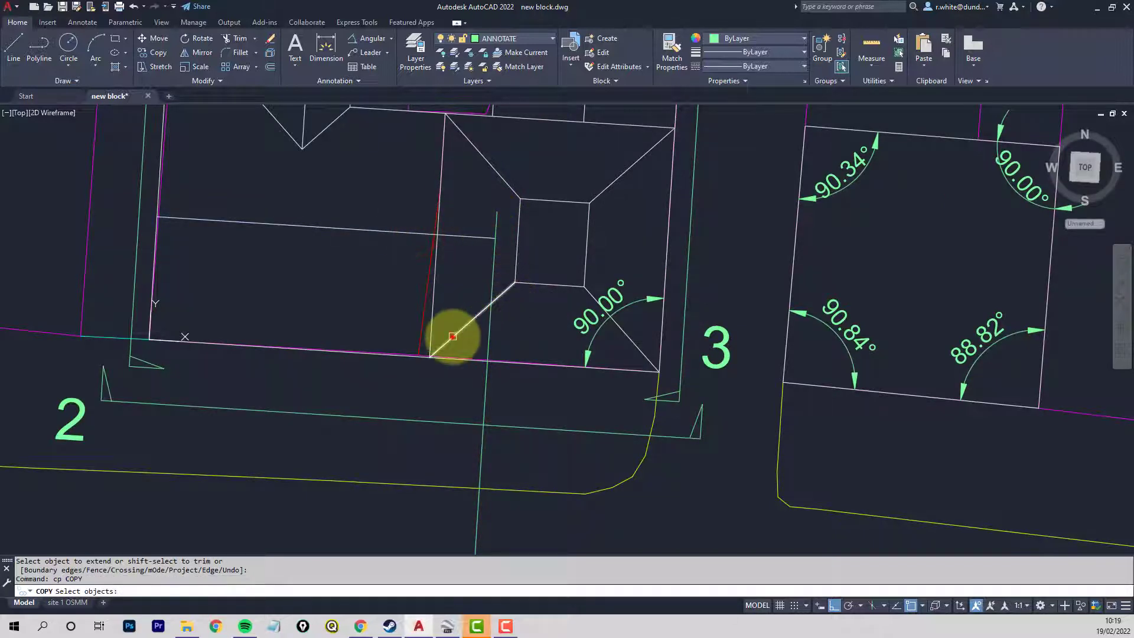
key("Return")
left_click(453, 334)
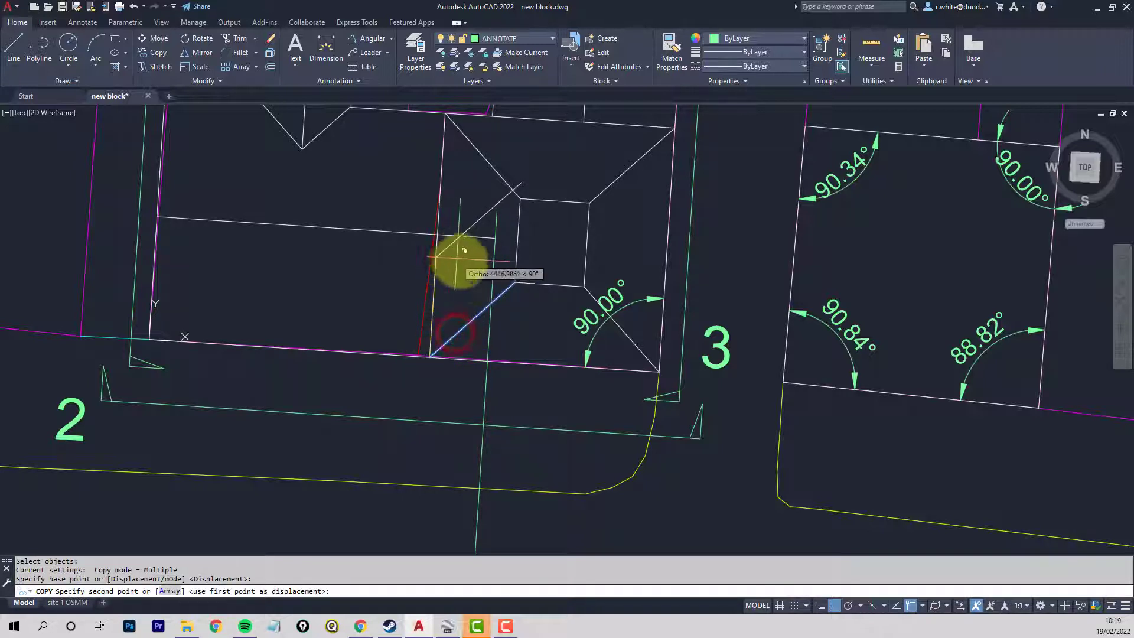
key("Escape")
Step: Copy the two hip lines on the ridge side of the corner roof so their inner ends meet the extended ridge's end
key("Return")
left_click(510, 291)
key("Return")
left_click(513, 286)
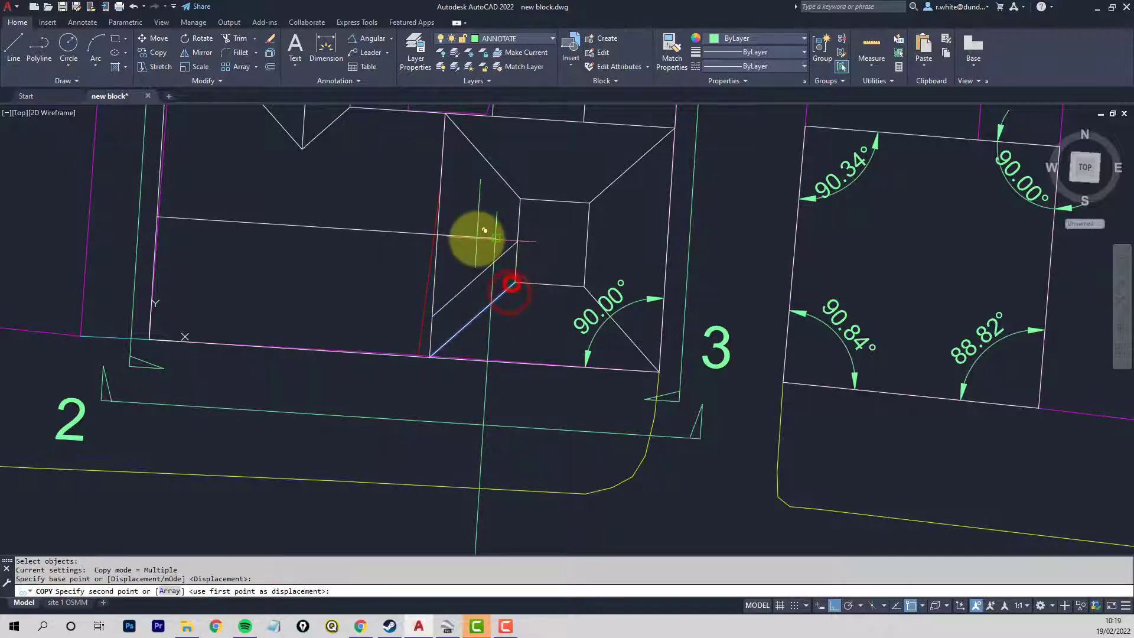
left_click(484, 240)
left_click(518, 174)
key("Return")
left_click(520, 199)
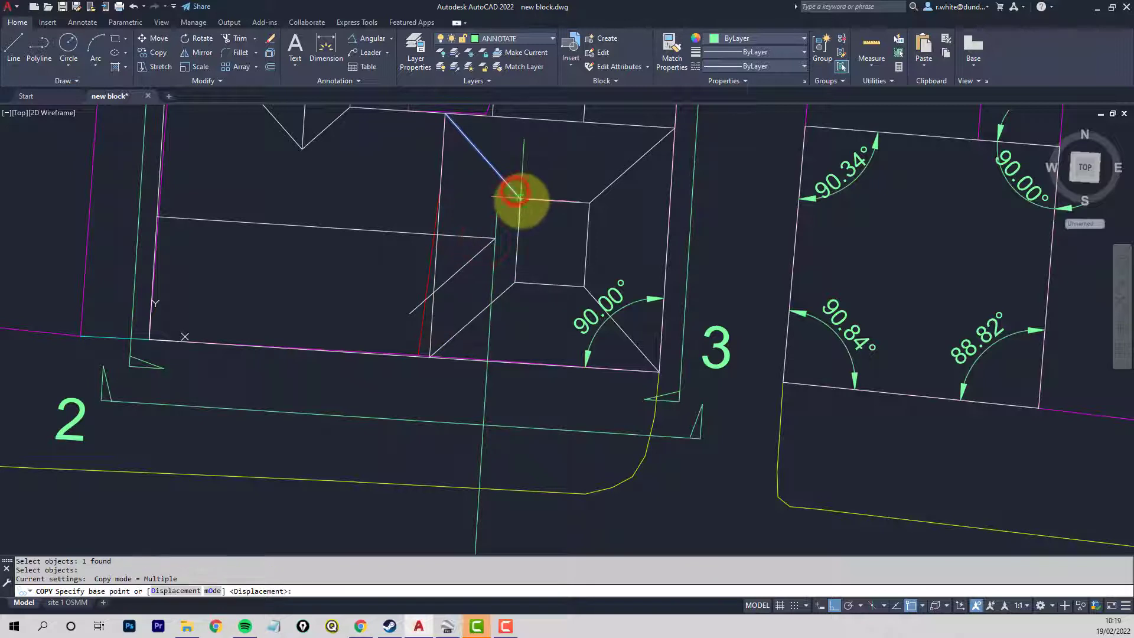
left_click(488, 241)
key("Return")
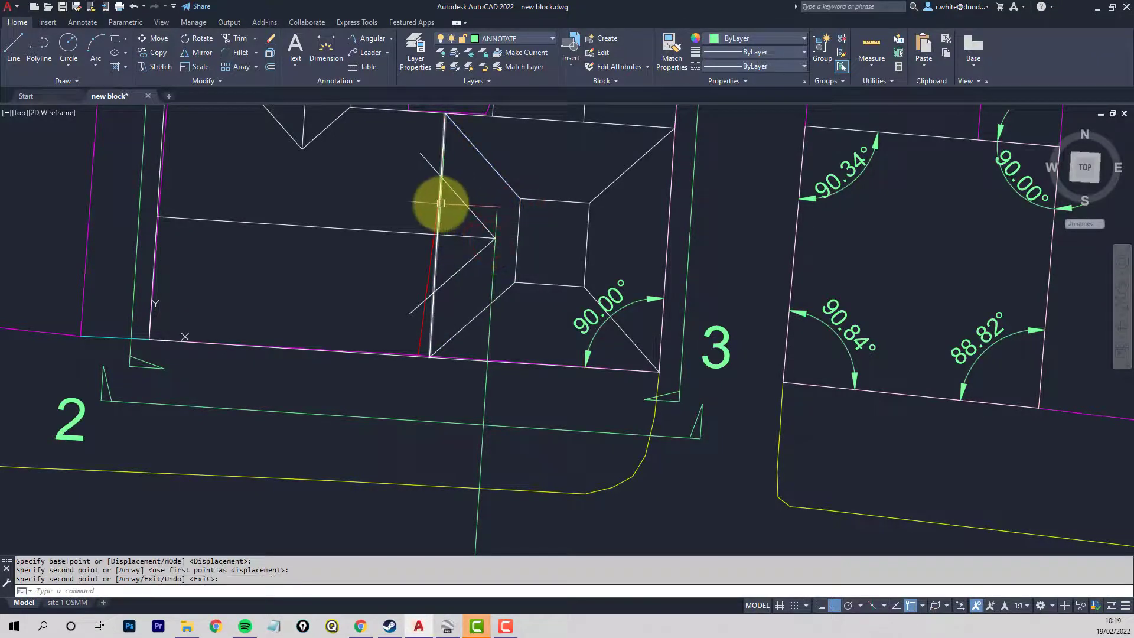
Step: Trim the two copied slanted lines back to the dividing wall between the buildings
type("tr")
key("Return")
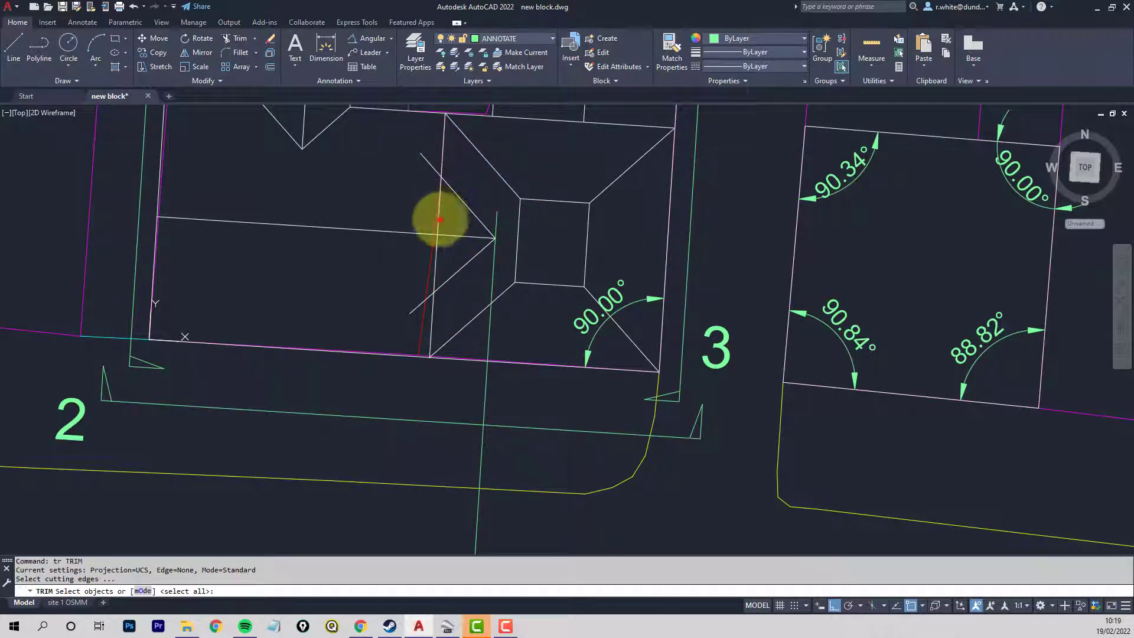
left_click(439, 220)
key("Return")
left_click(422, 158)
left_click(407, 312)
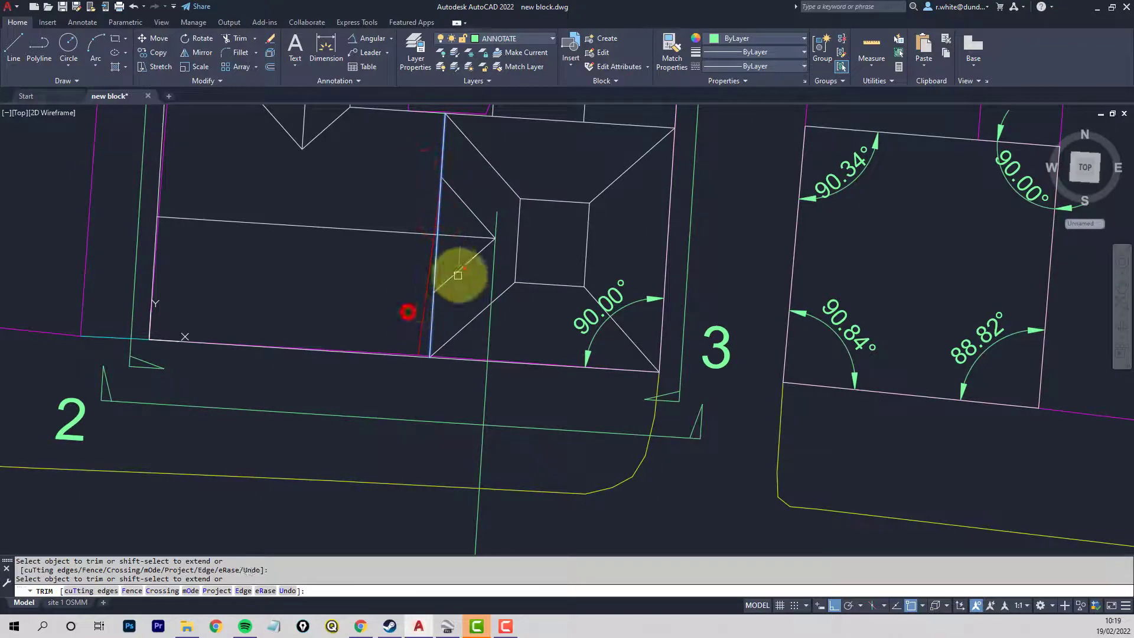
Step: Trim away the dividing wall segment between the two copied slanted lines
type("t")
key("Return")
left_click(459, 270)
left_click(464, 203)
key("Return")
left_click(435, 266)
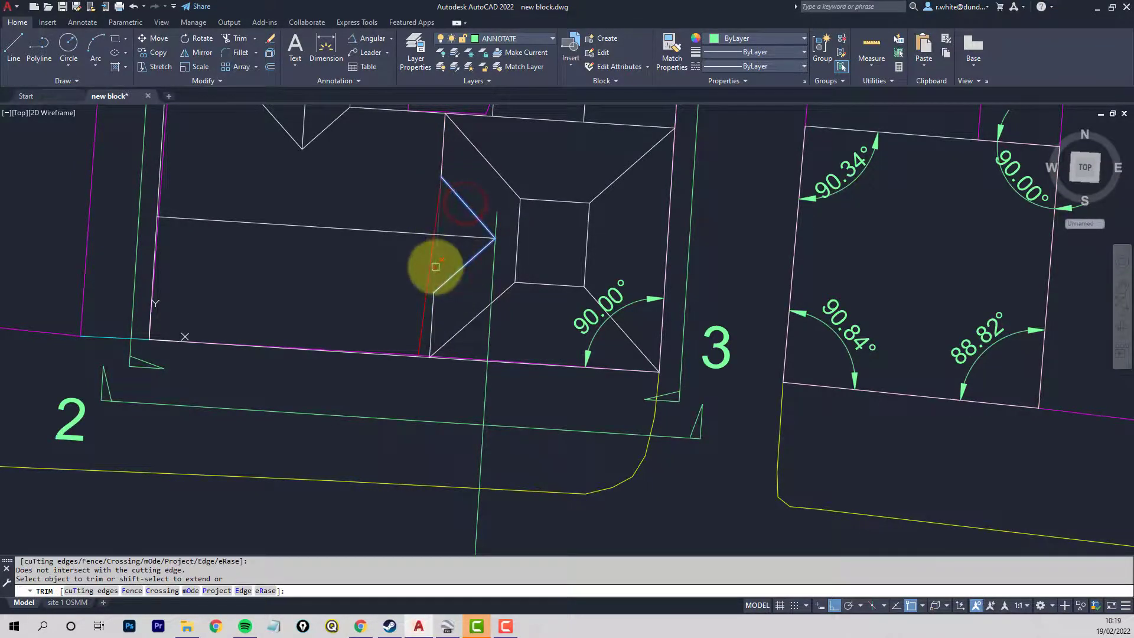
key("Return")
Step: Compare the roof junction in the plan with the buildings in Google Earth Pro, and return to AutoCAD
scroll(443, 254, "down", 2)
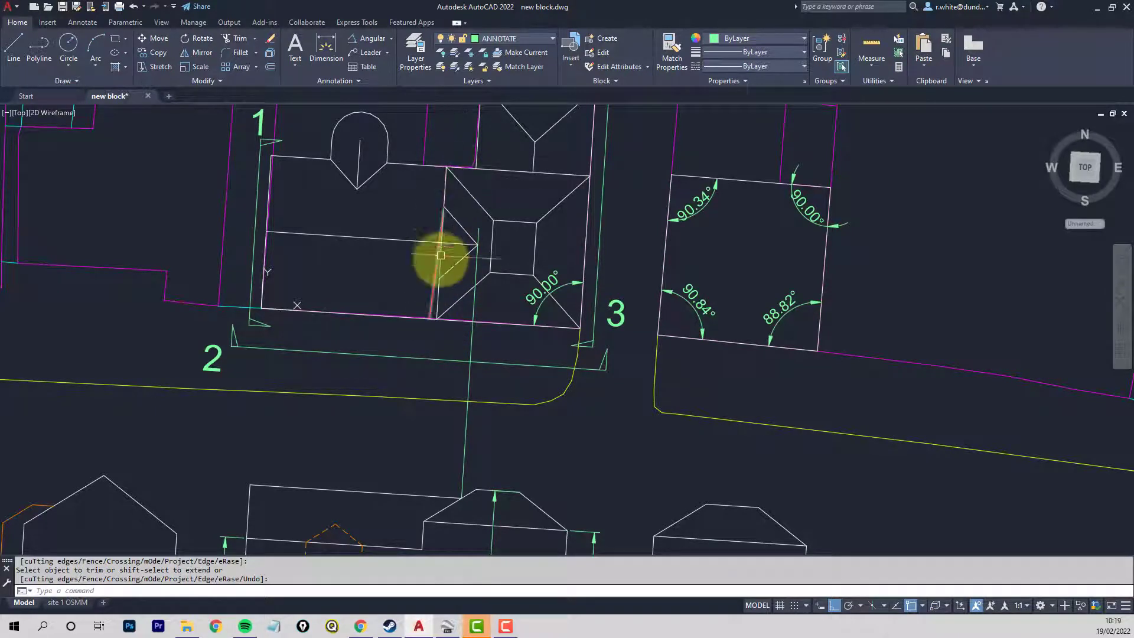
left_click(446, 625)
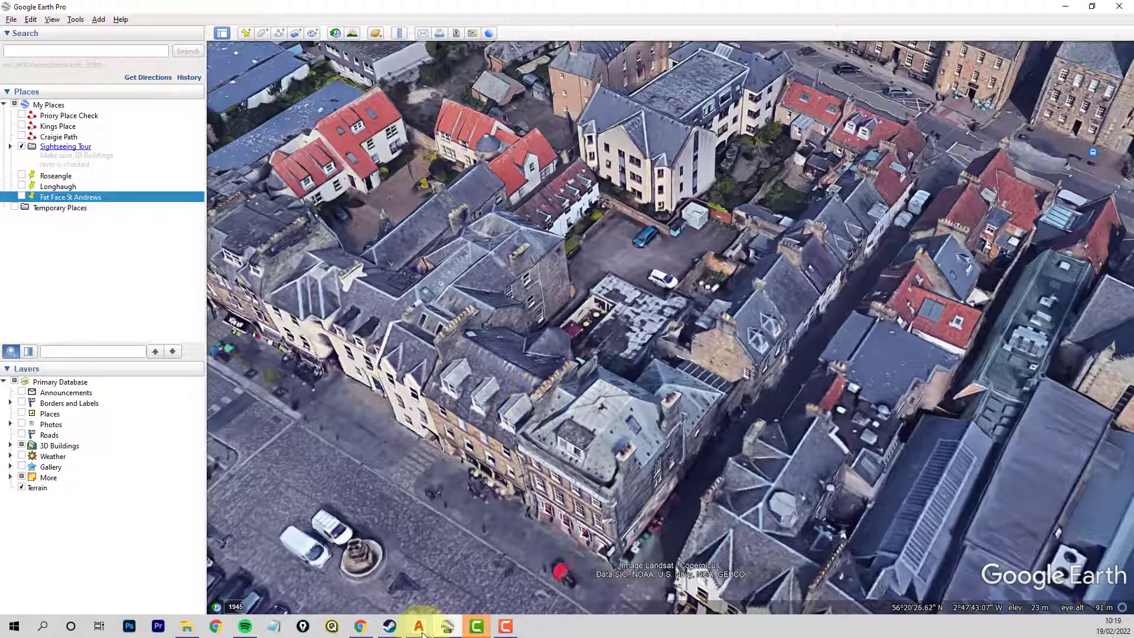
mouse_move(422, 632)
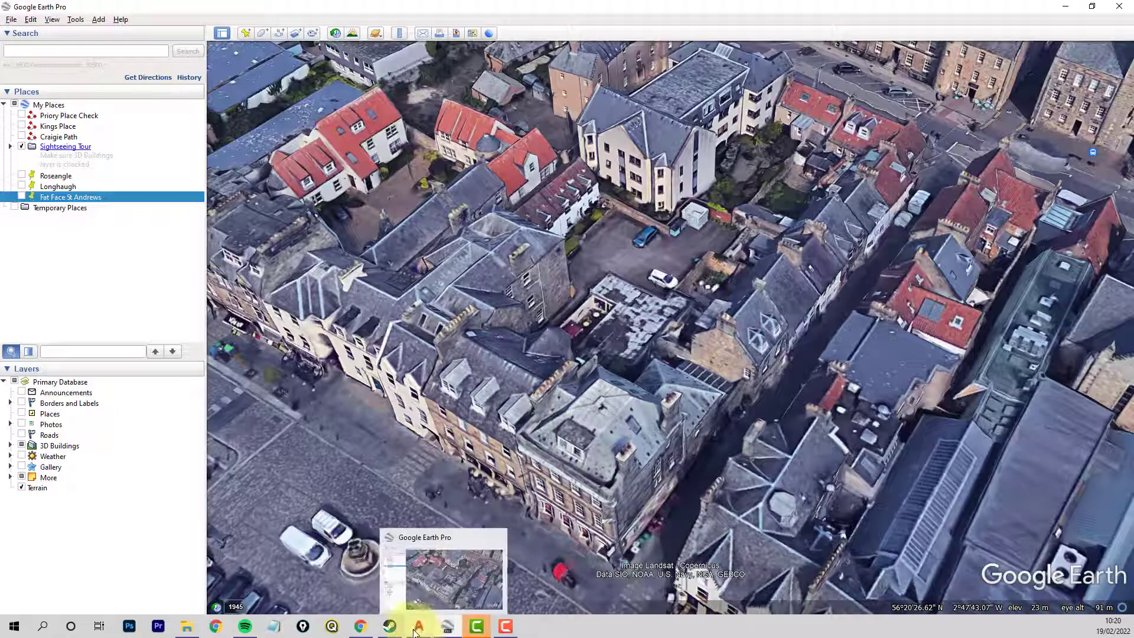
left_click(419, 626)
scroll(497, 396, "down", 4)
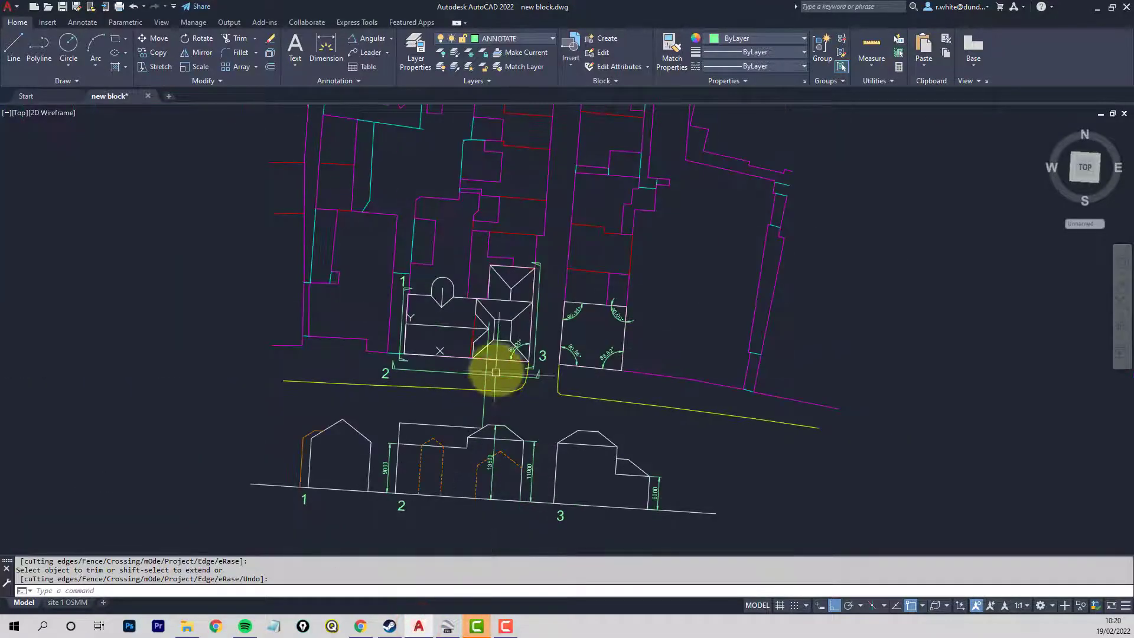
Step: Erase the vertical projection line linking the corner building's roof in plan to elevation 2
mouse_move(499, 342)
middle_mouse_down()
mouse_move(512, 328)
mouse_move(488, 370)
middle_mouse_up()
scroll(490, 357, "down", 2)
scroll(479, 396, "up", 2)
left_click(480, 396)
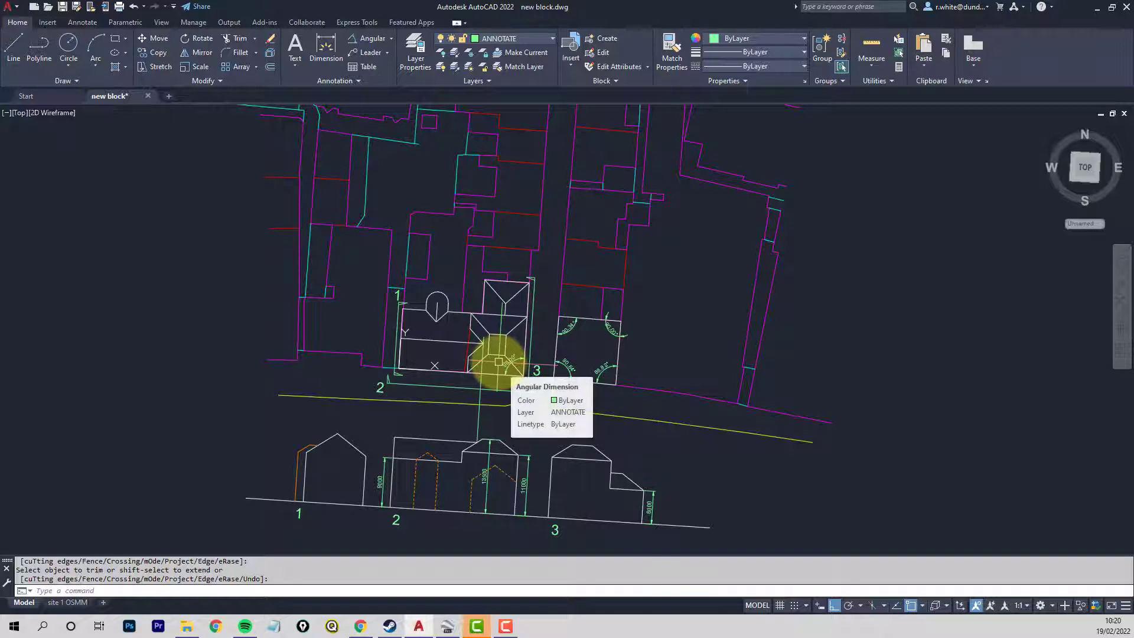
left_click(534, 403)
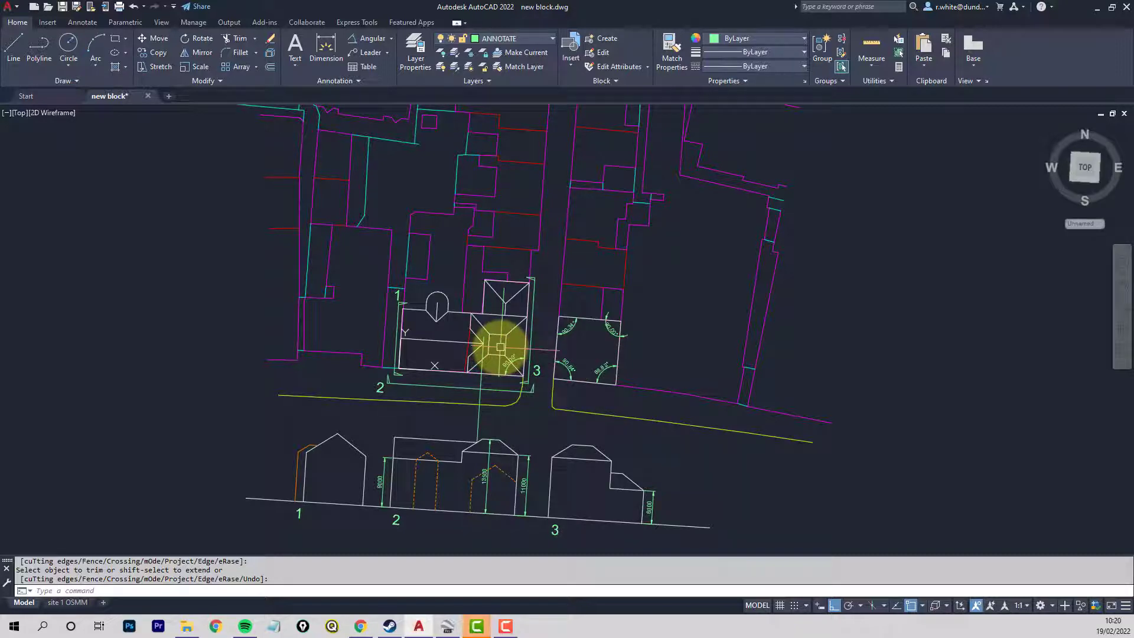
left_click(500, 346)
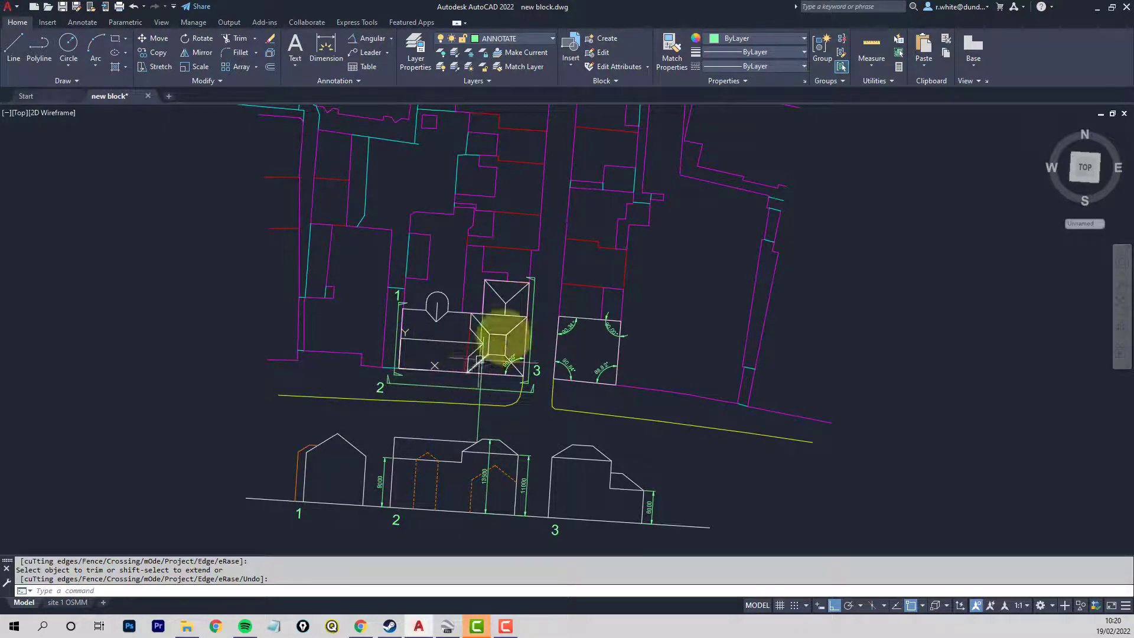
left_click(455, 254)
right_click(481, 421)
left_click(481, 421)
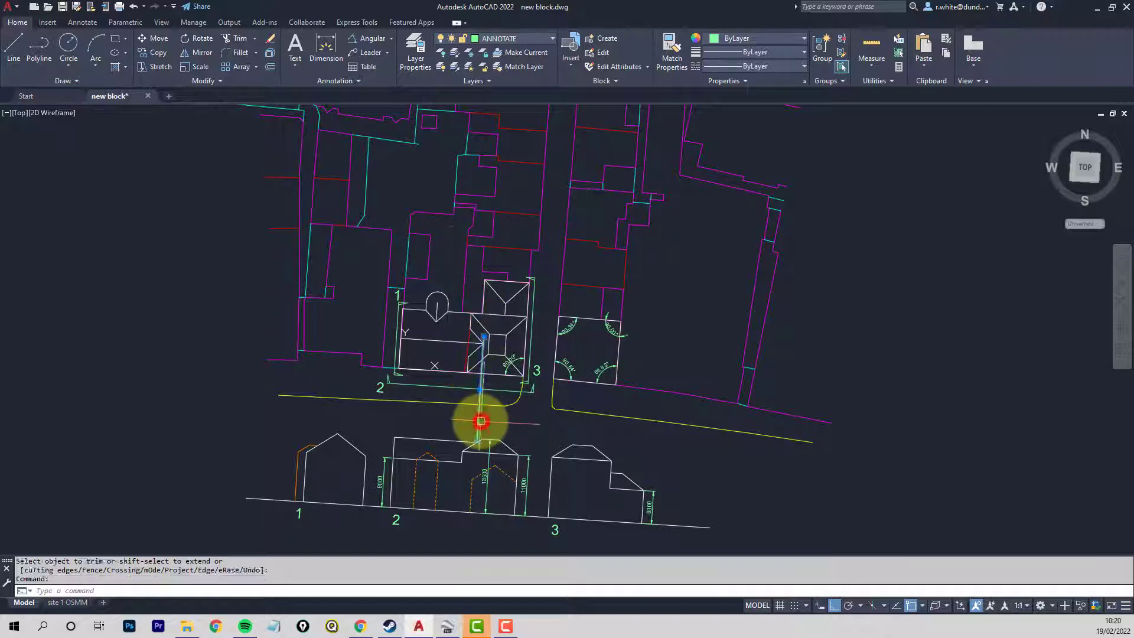
key("Delete")
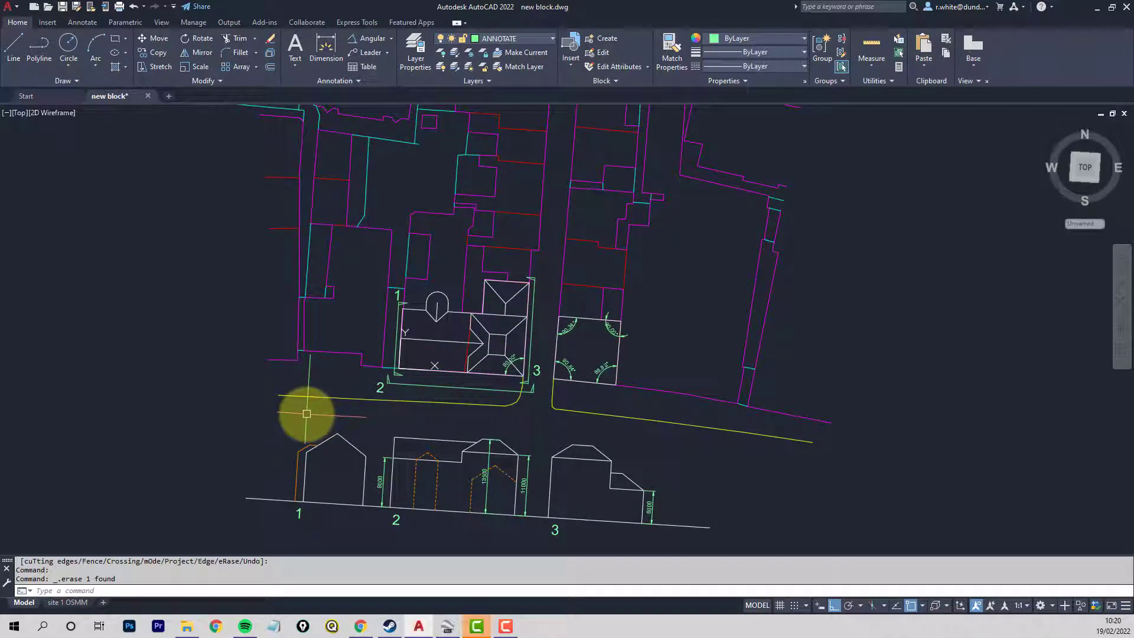
Step: Reset the UCS to World and check the block's orientation around the building corner at the origin
key("Return")
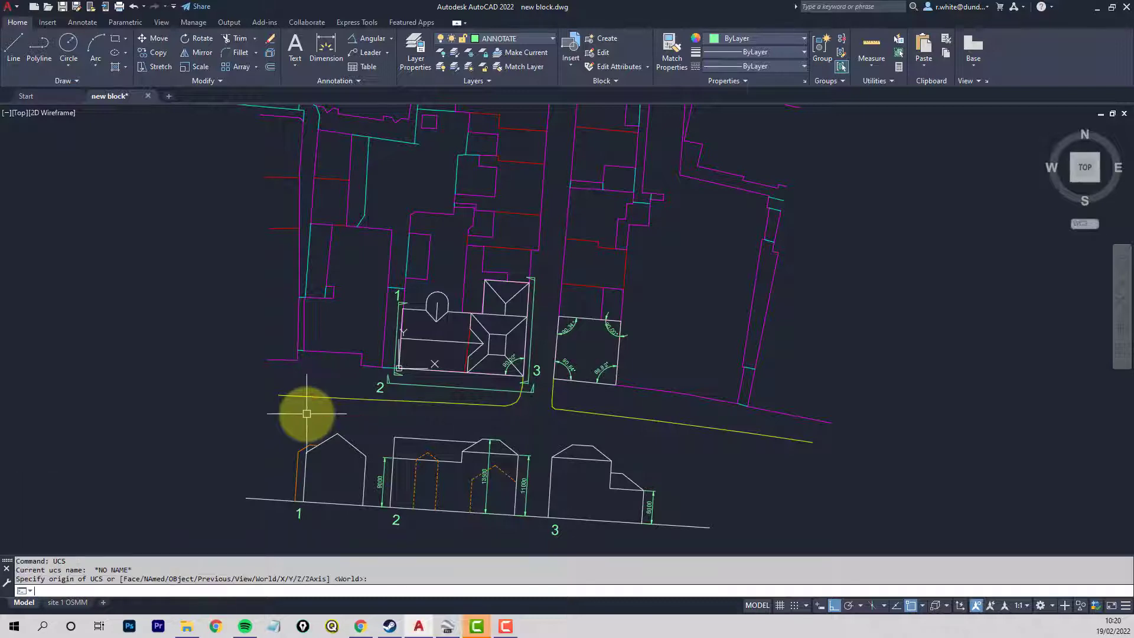
scroll(405, 336, "up", 3)
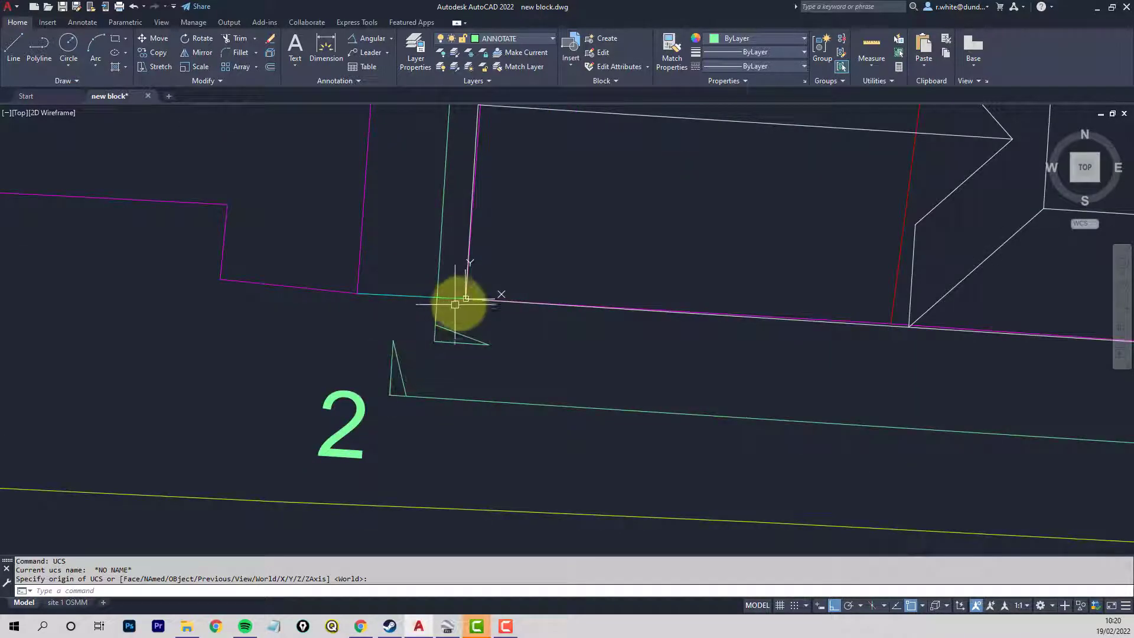
scroll(456, 299, "up", 3)
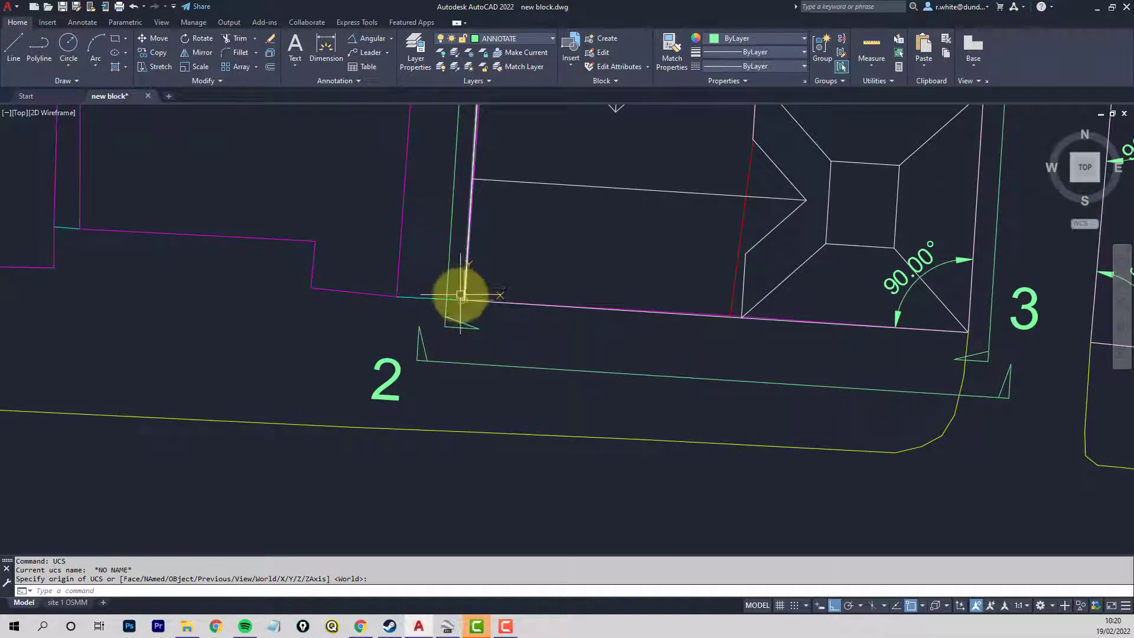
scroll(463, 302, "down", 5)
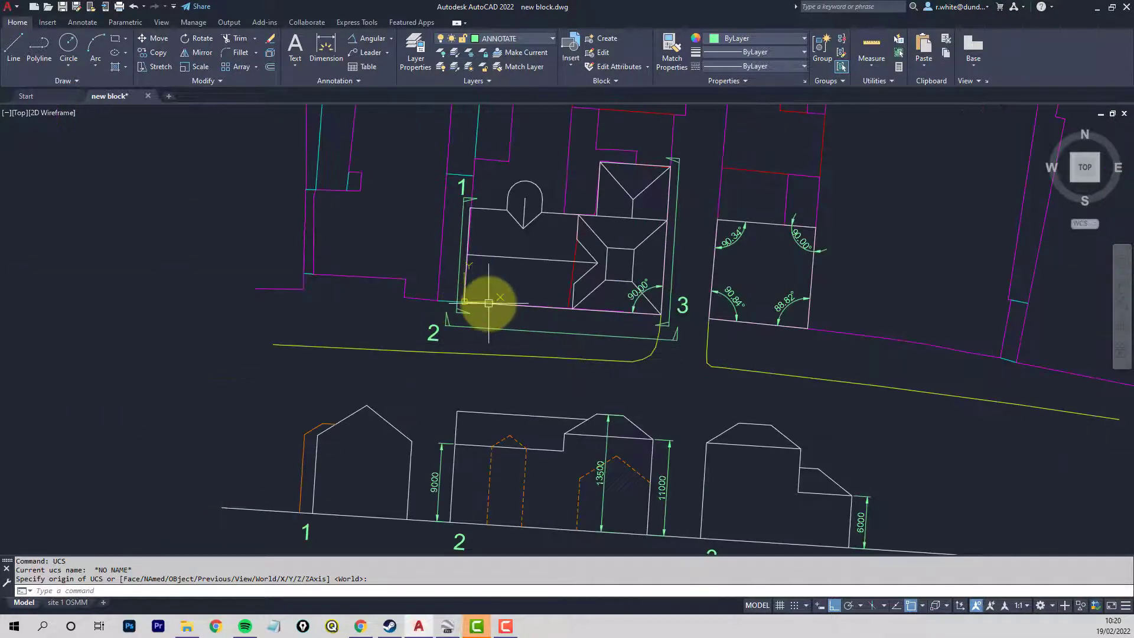
scroll(488, 304, "down", 3)
middle_click_drag(496, 309, 482, 307)
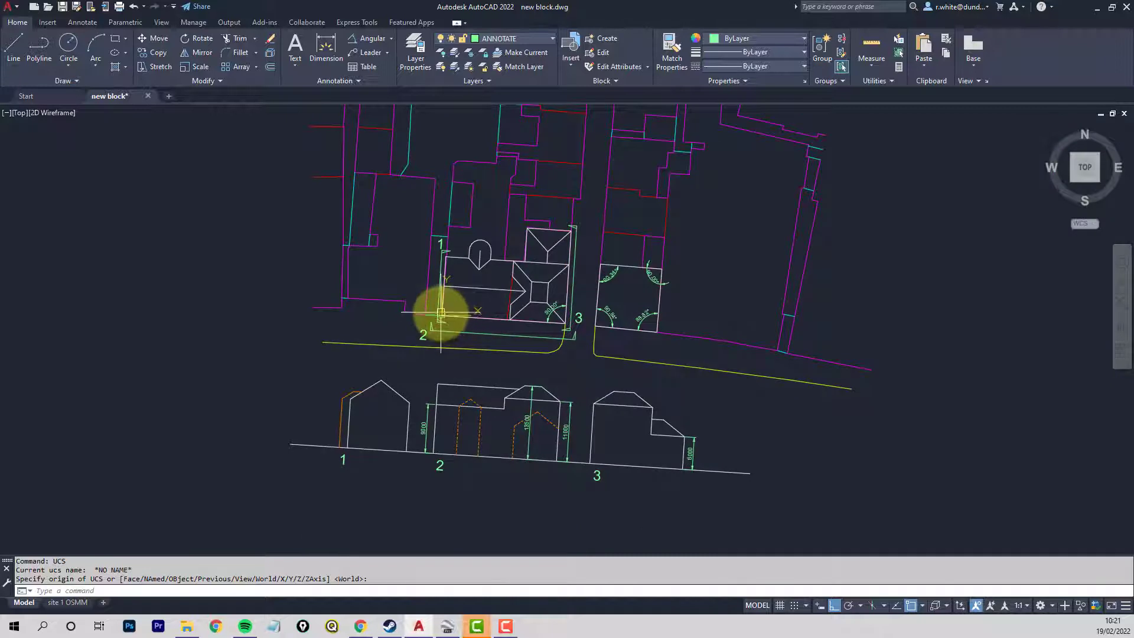
scroll(440, 313, "down", 1)
scroll(443, 316, "down", 1)
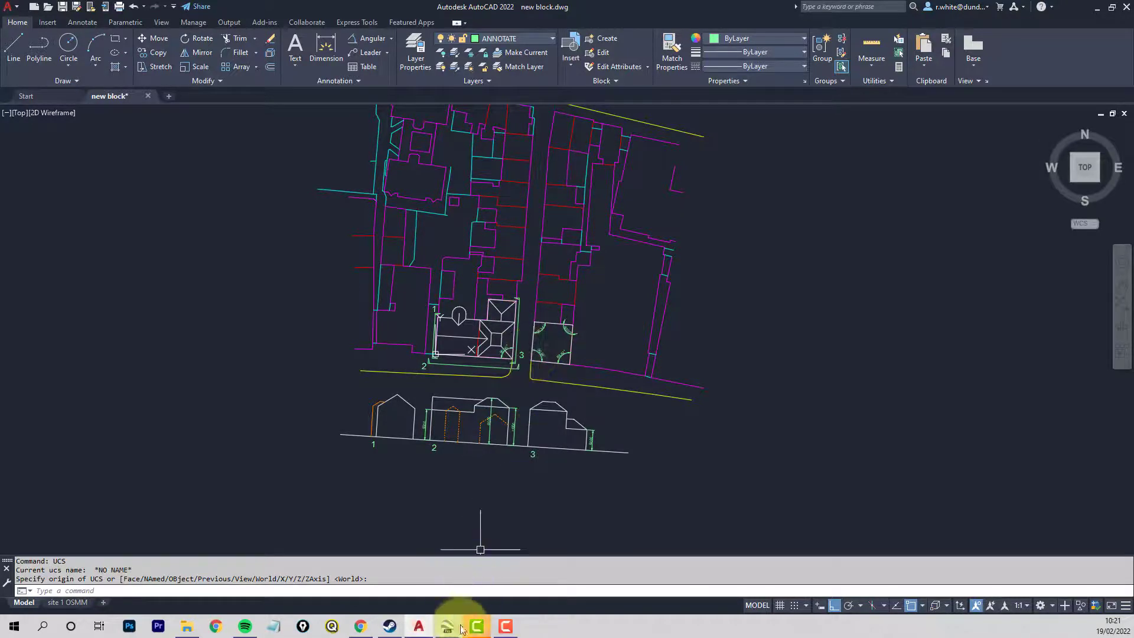
mouse_move(449, 627)
left_click(455, 584)
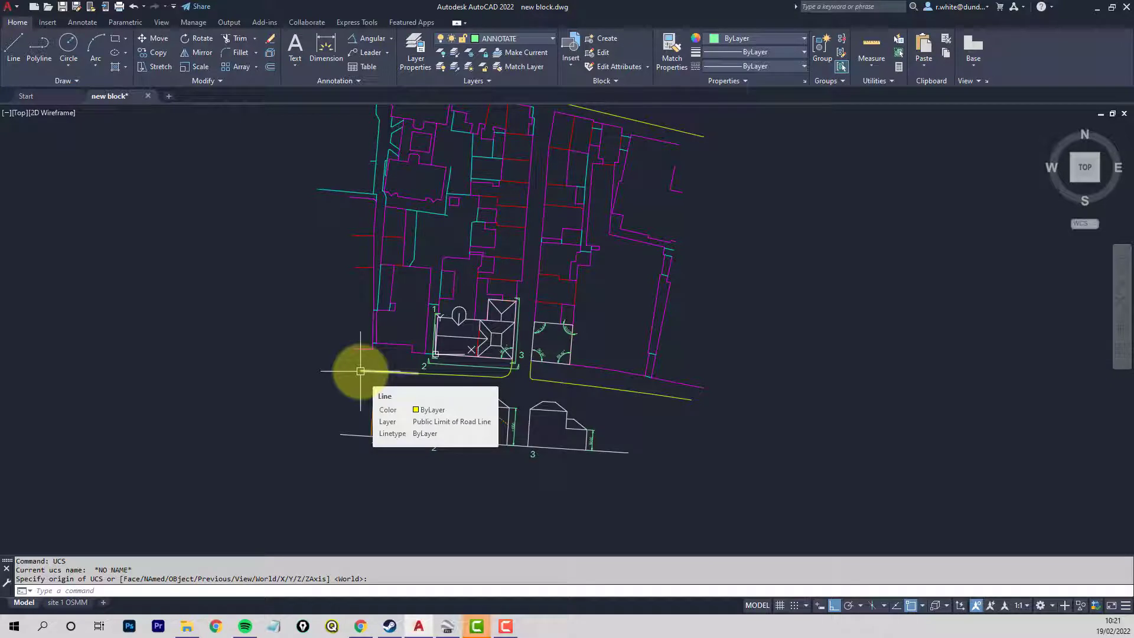
middle_click_drag(359, 378, 372, 442)
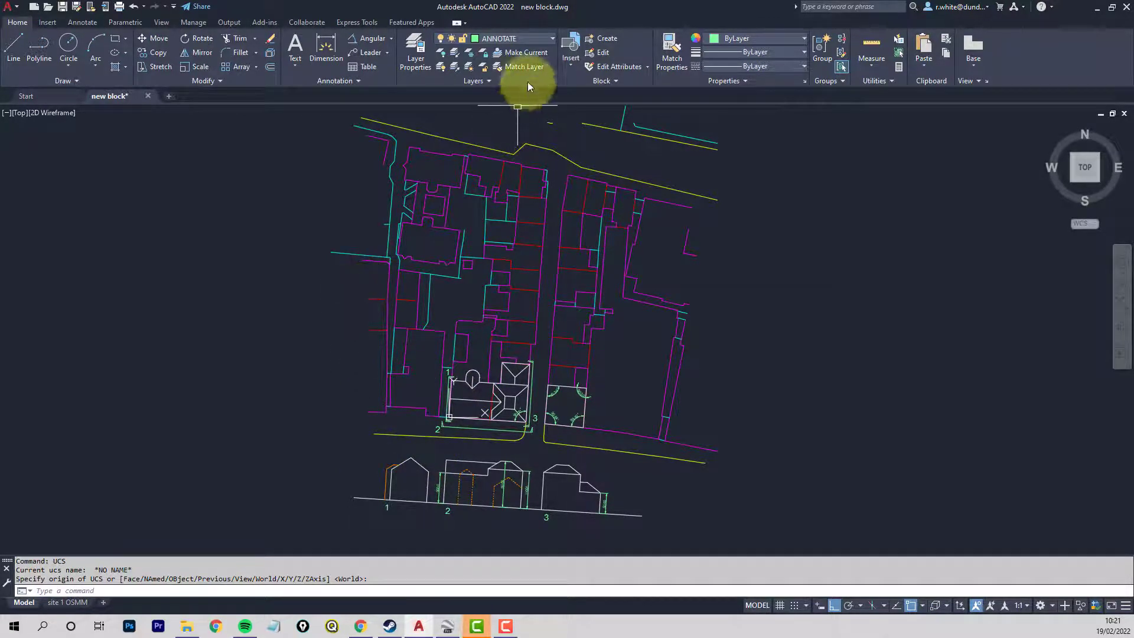
Step: Make TRACE the current layer by picking one of the white roof lines in the plan
left_click(532, 55)
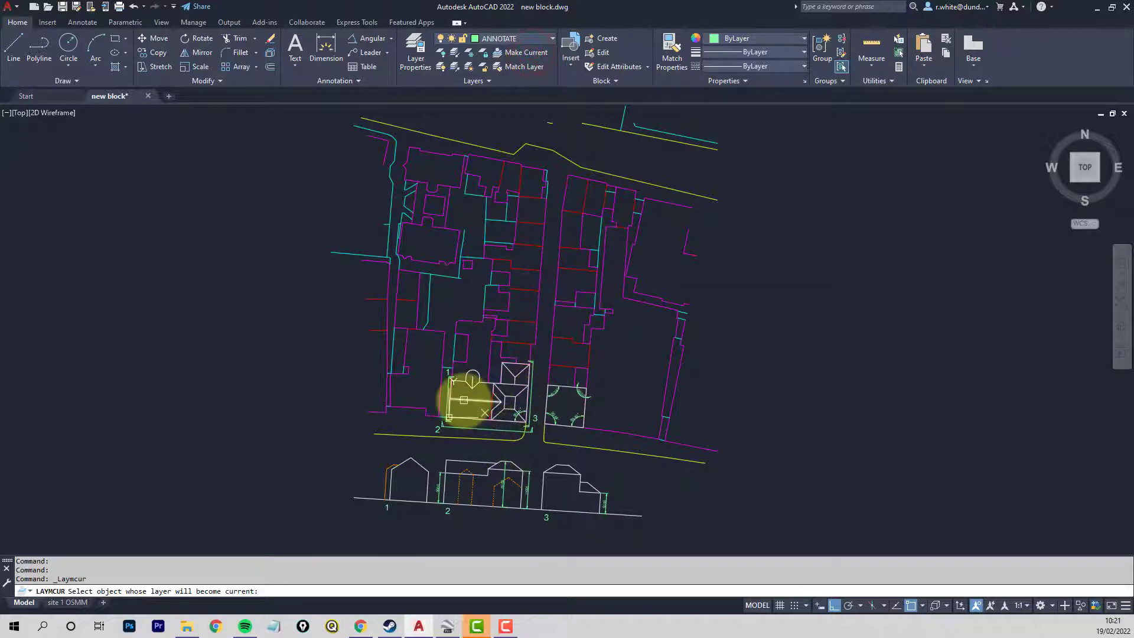
left_click(465, 401)
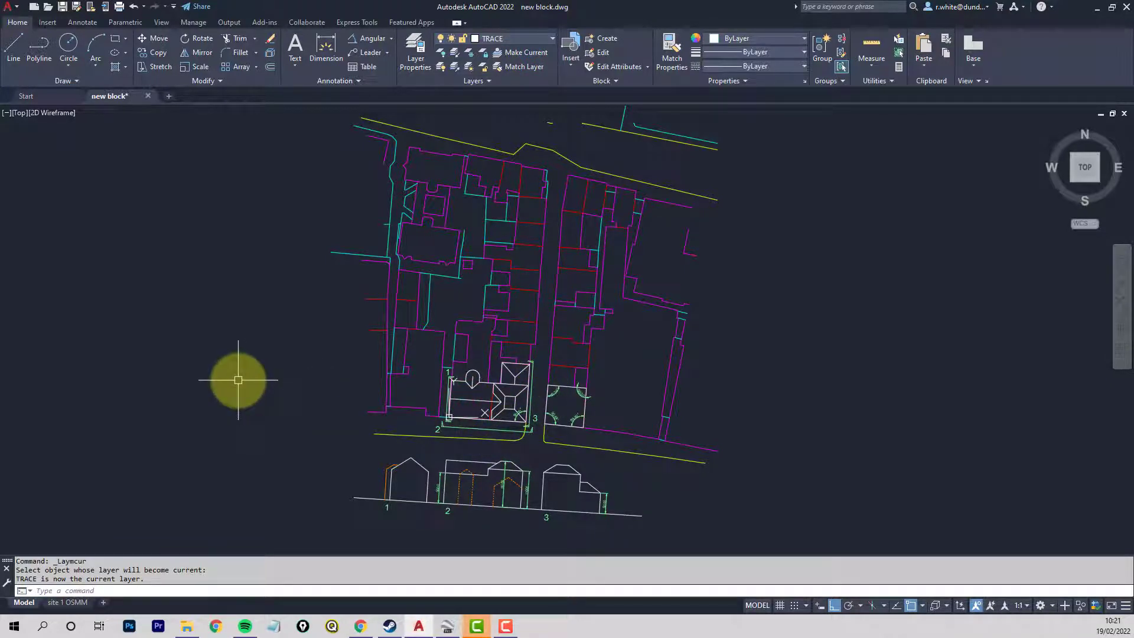
left_click(547, 38)
left_click(347, 313)
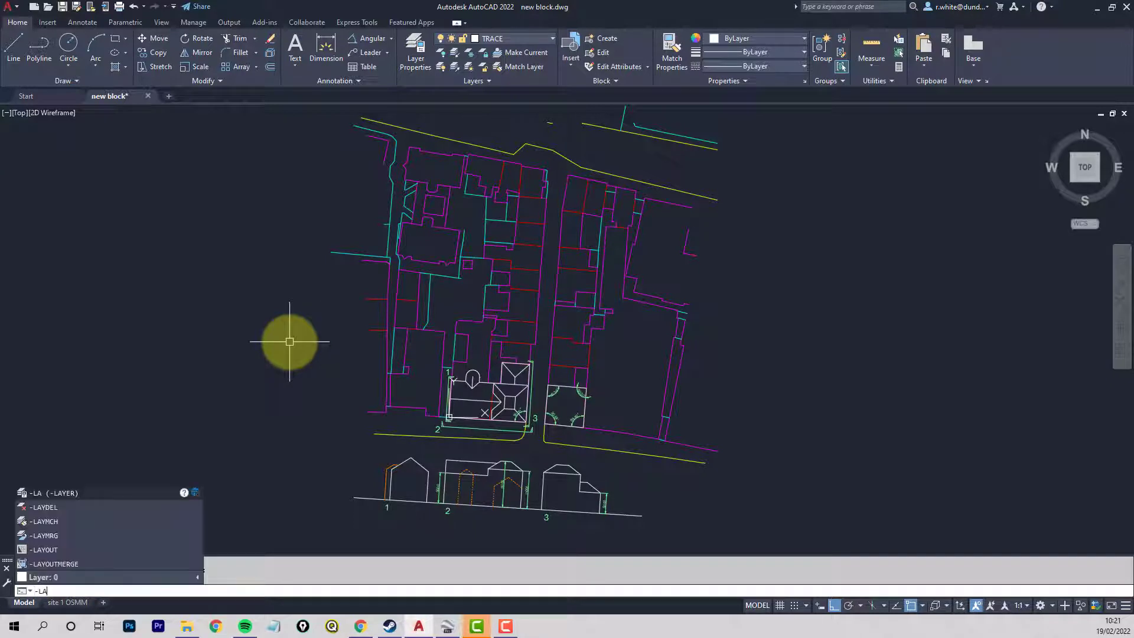
Step: Turn off all layers except the current TRACE layer with the -LAYER command
key("Return")
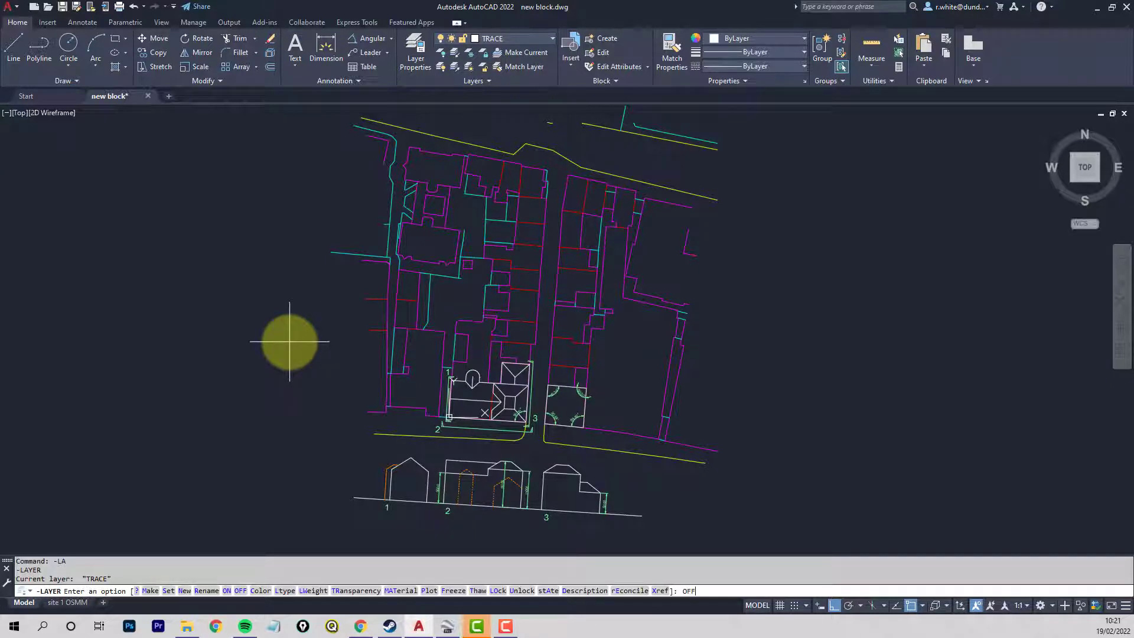
type("OFF")
key("Return")
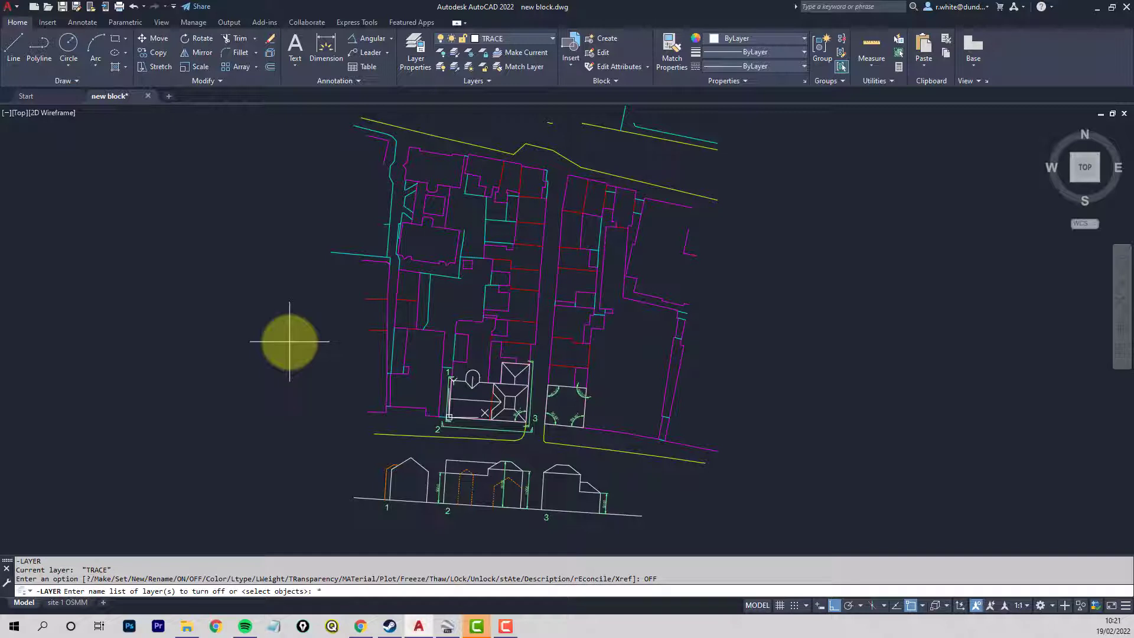
type("*")
key("Return")
key("Return")
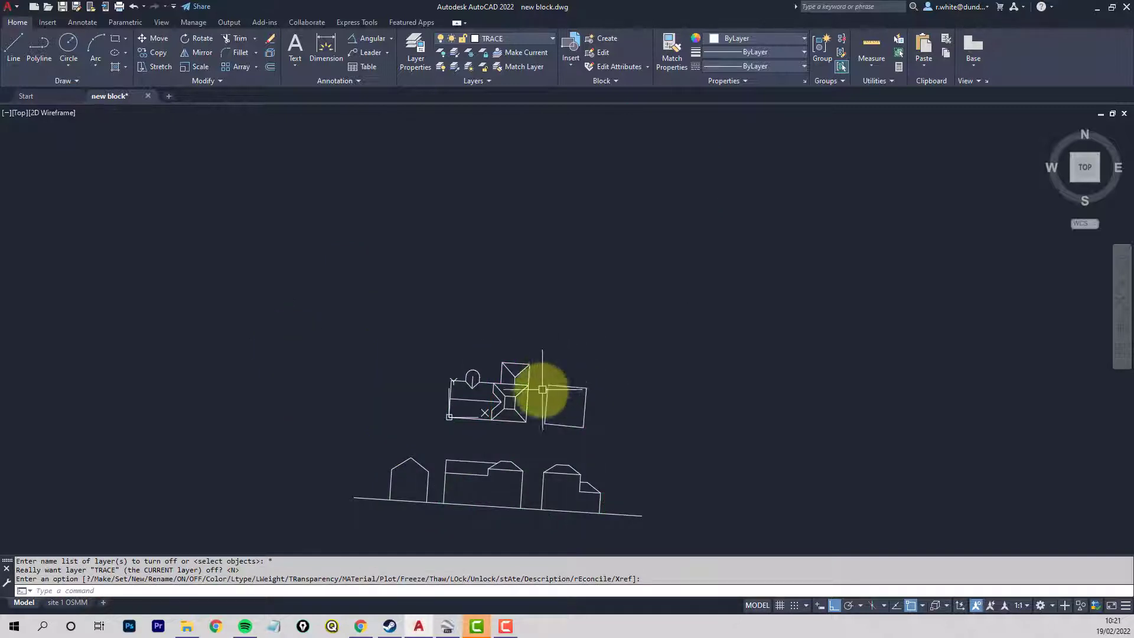
Step: Start a Write Block export and select all the traced plan outlines, including the square building across the street
scroll(542, 388, "up", 2)
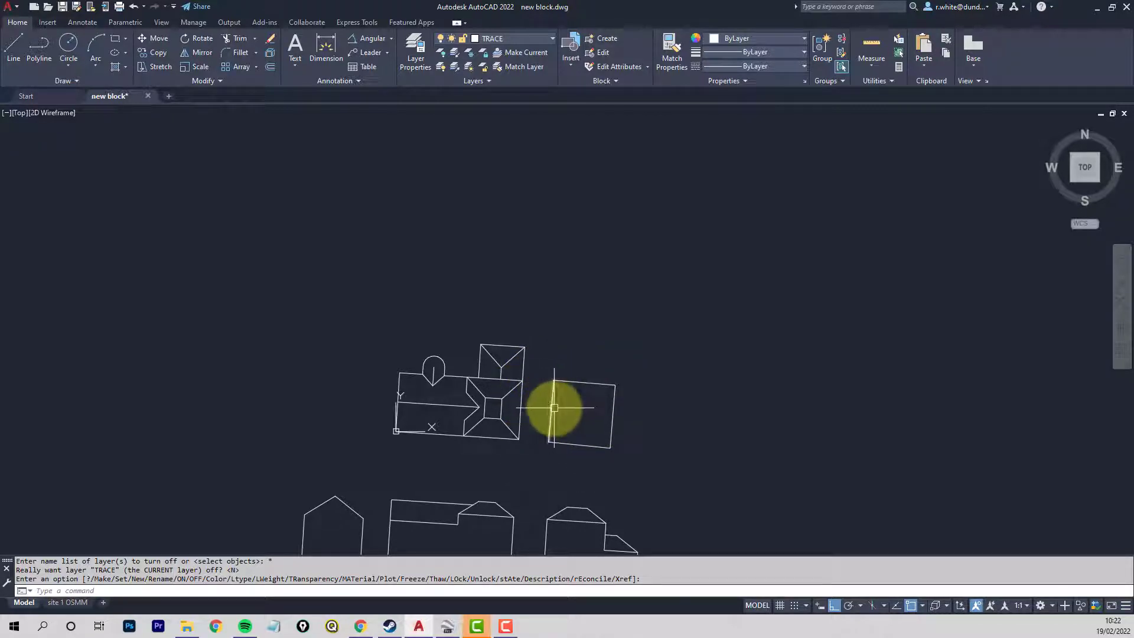
scroll(549, 374, "up", 2)
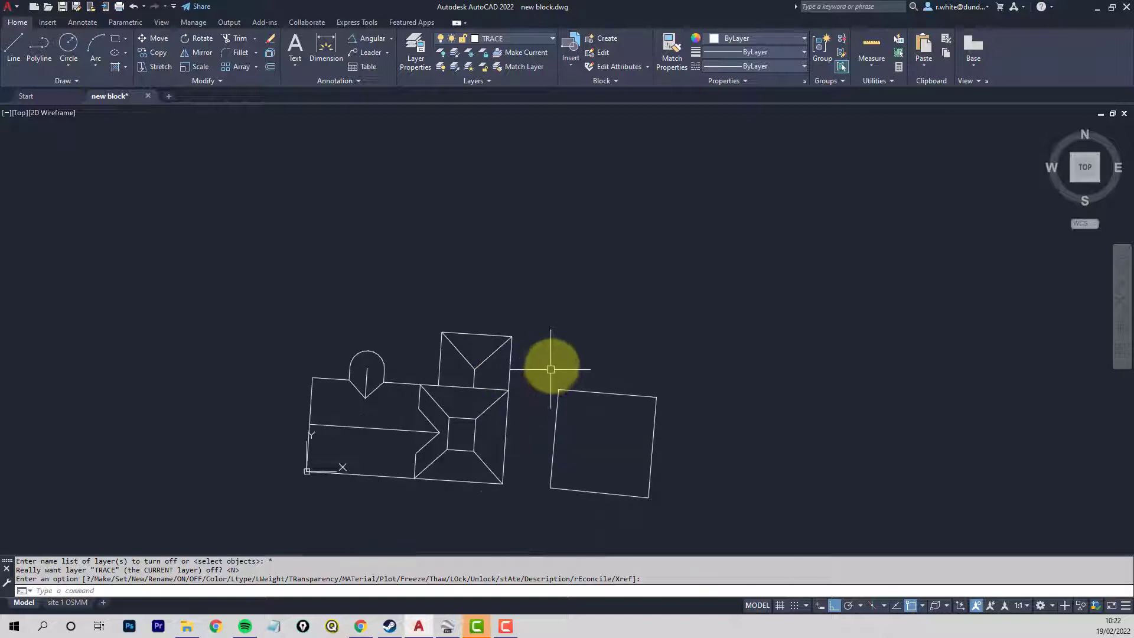
middle_click_drag(550, 367, 551, 340)
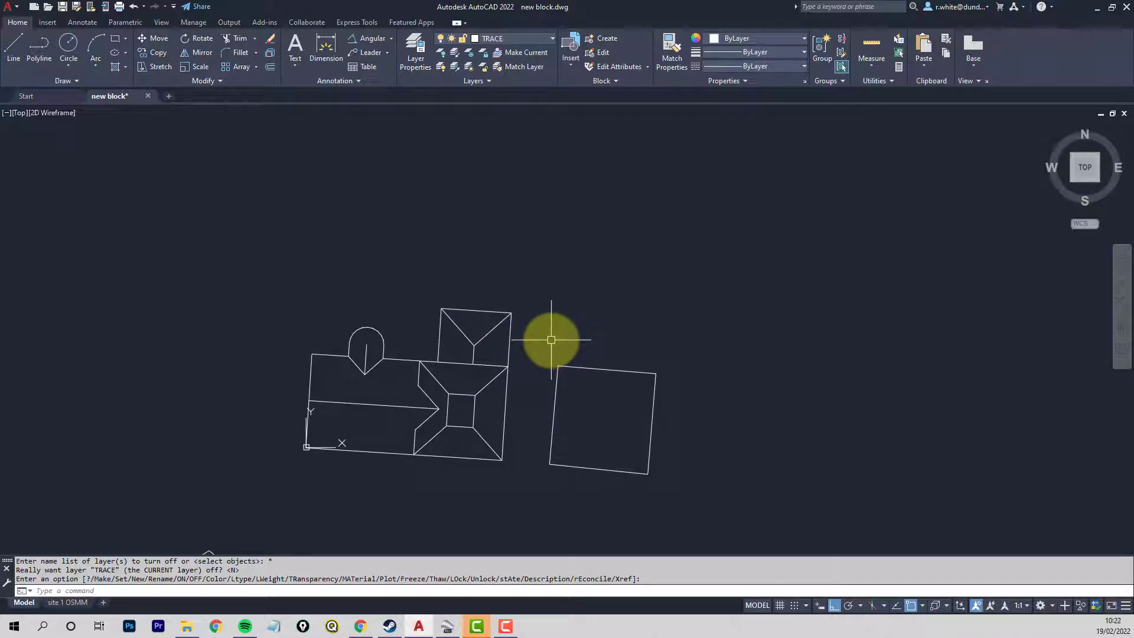
type("w")
key("Return")
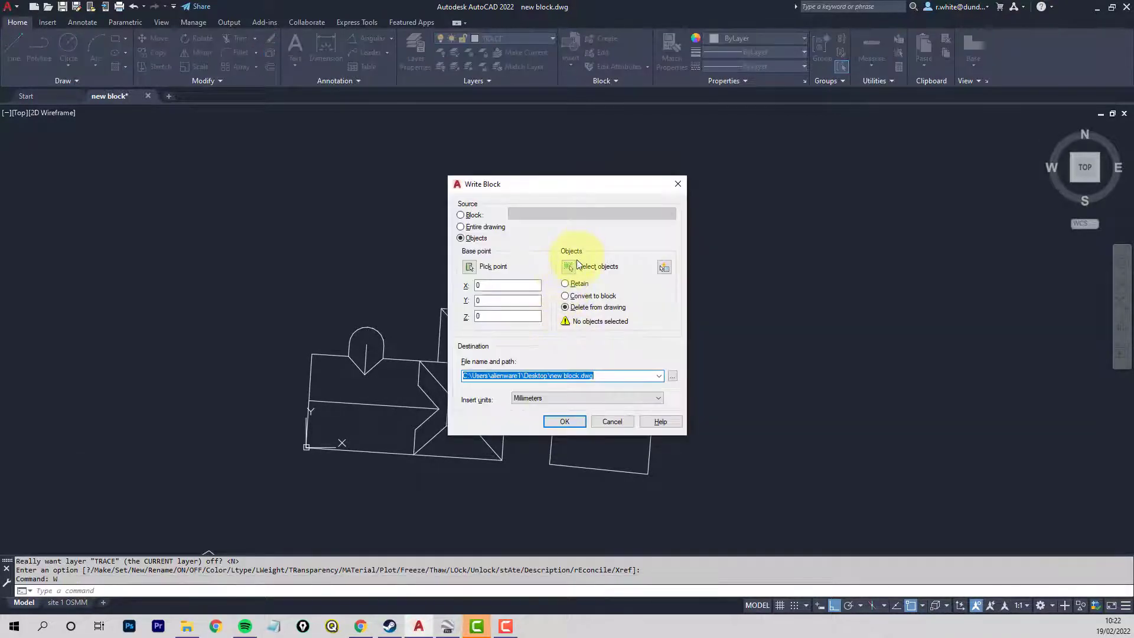
left_click(577, 265)
left_click(263, 261)
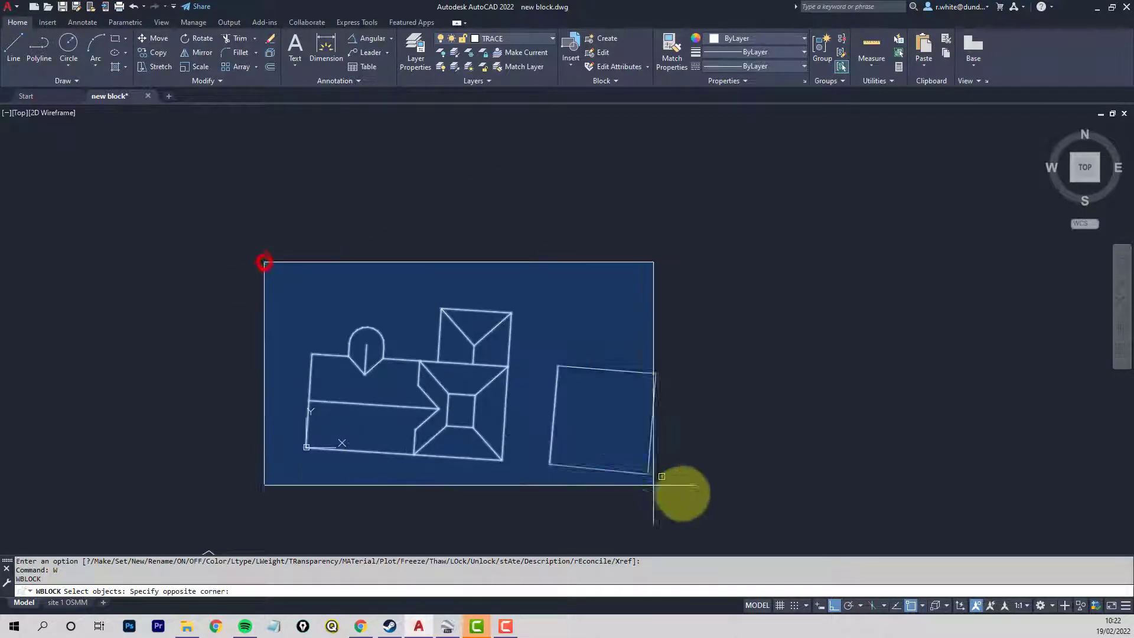
left_click(715, 494)
right_click(716, 496)
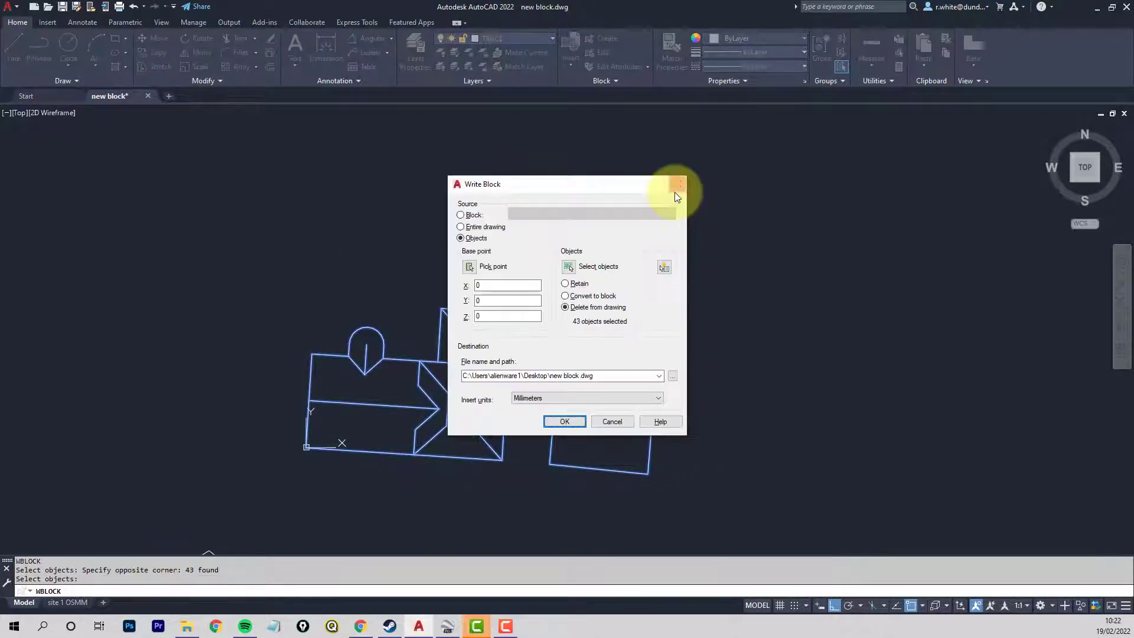
Step: Name the exported drawing SITE.dwg on the Desktop, retain the original objects and write the block
left_click(579, 376)
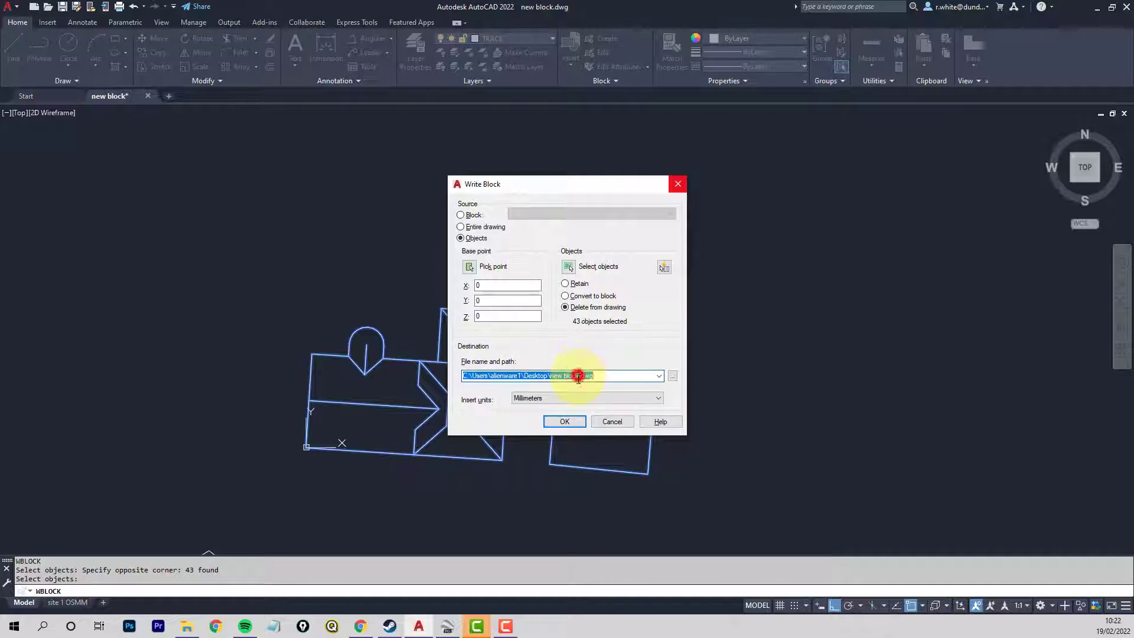
left_click(578, 376)
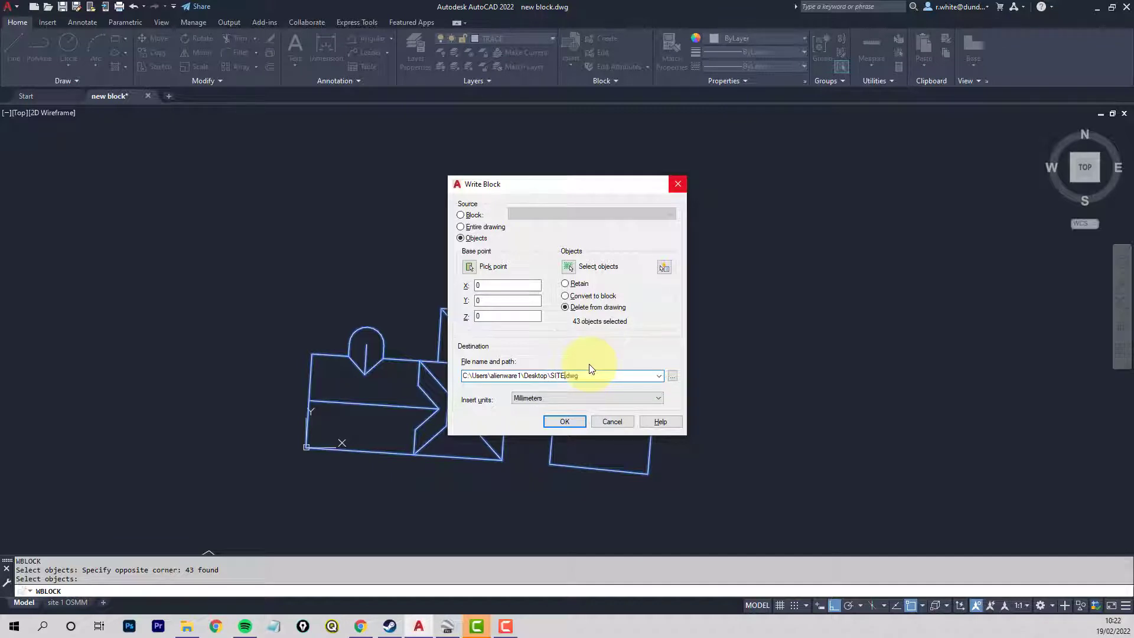
left_click(565, 308)
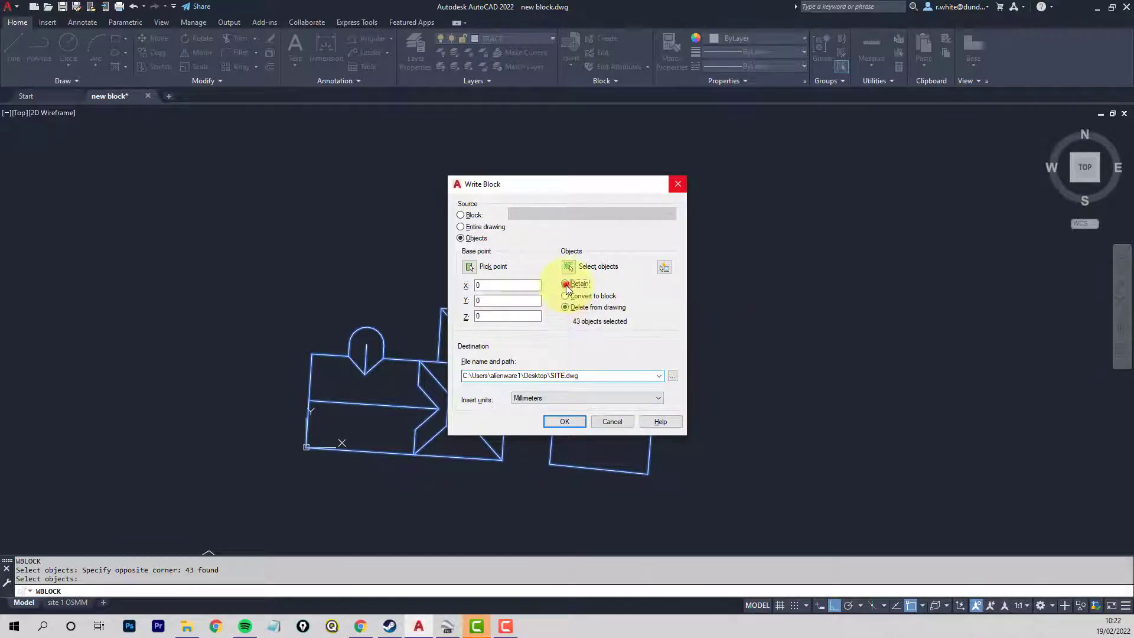
left_click(565, 283)
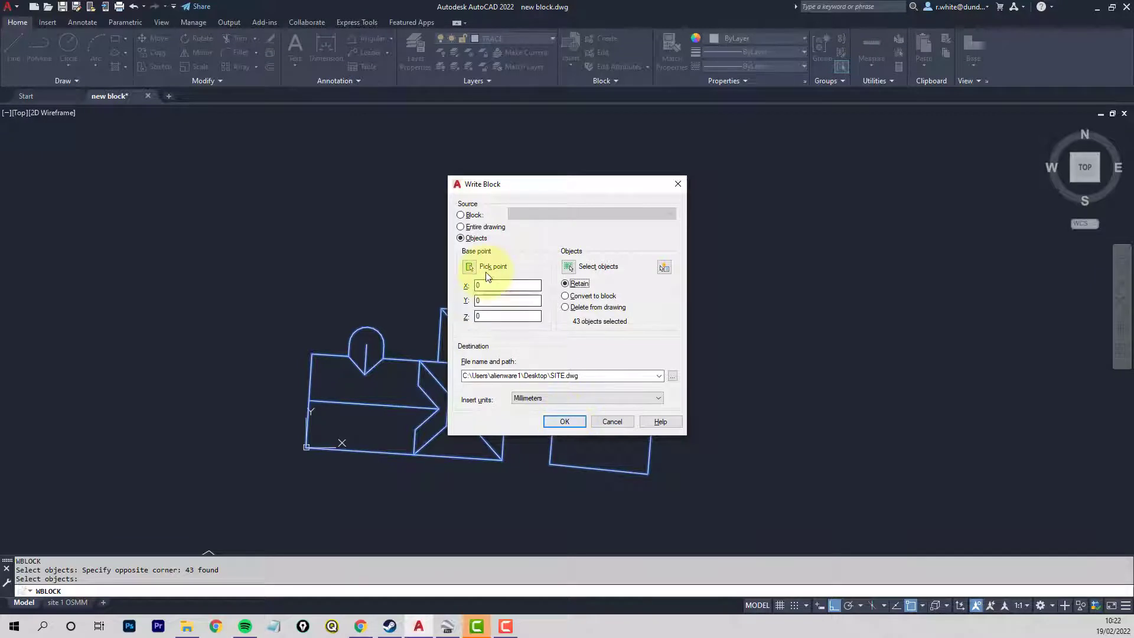
left_click(567, 422)
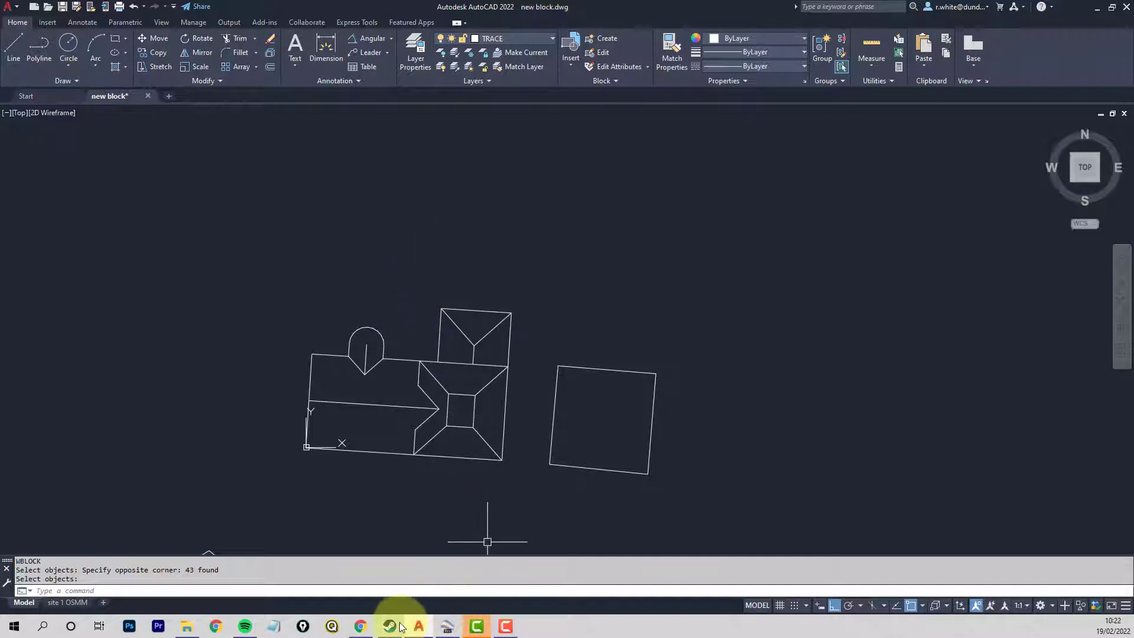
Step: Switch to SketchUp in Chrome and create a new model
left_click(361, 626)
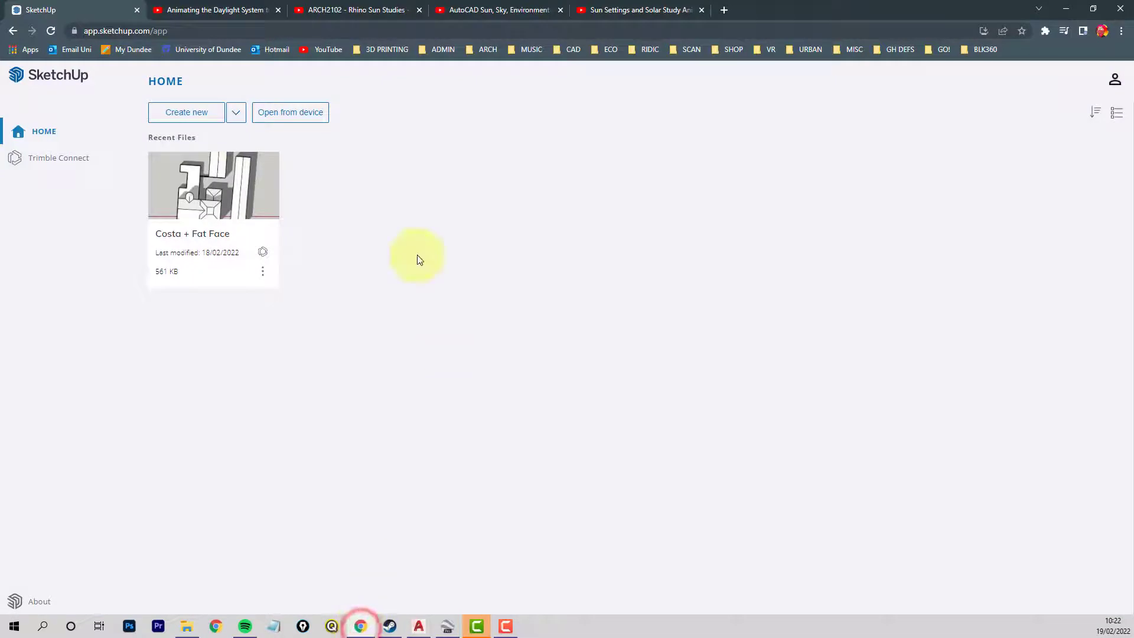
left_click(187, 112)
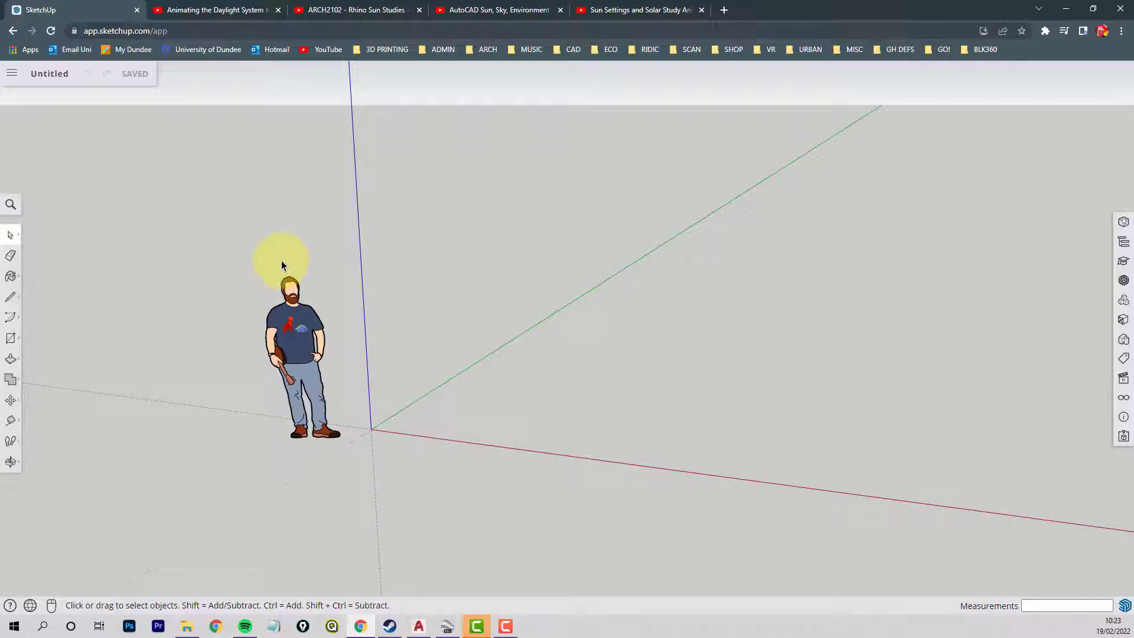
left_click(12, 75)
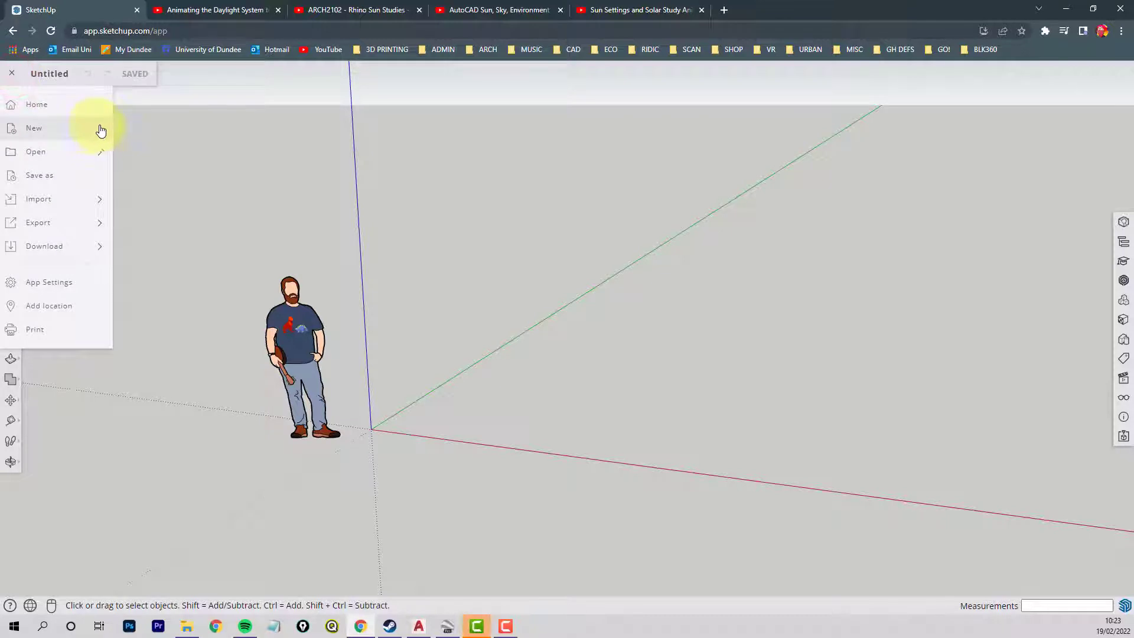
mouse_move(56, 157)
left_click(57, 129)
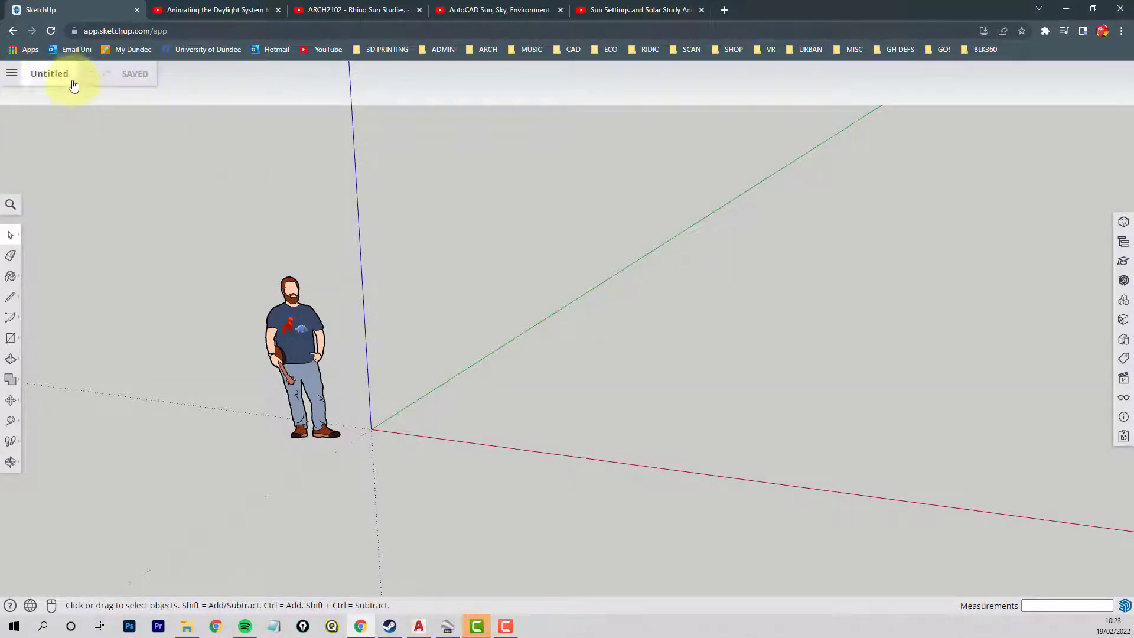
Step: Delete the default human scale figure from the new model
left_click(294, 348)
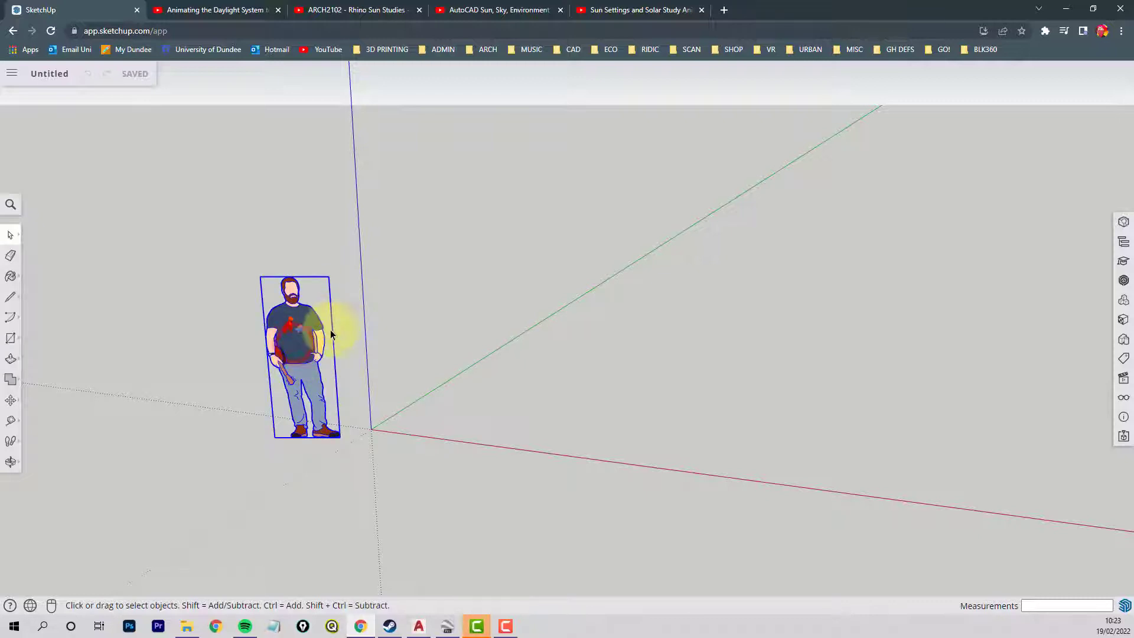
key("Delete")
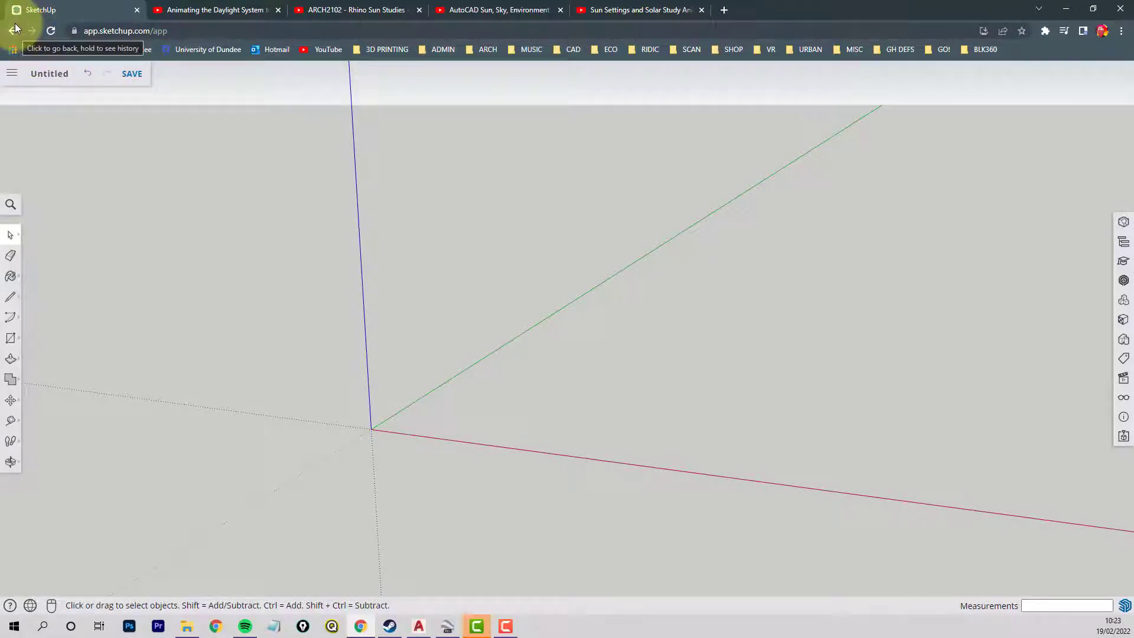
Step: Choose SITE.dwg from the Desktop on this device and import it as a component
left_click(12, 77)
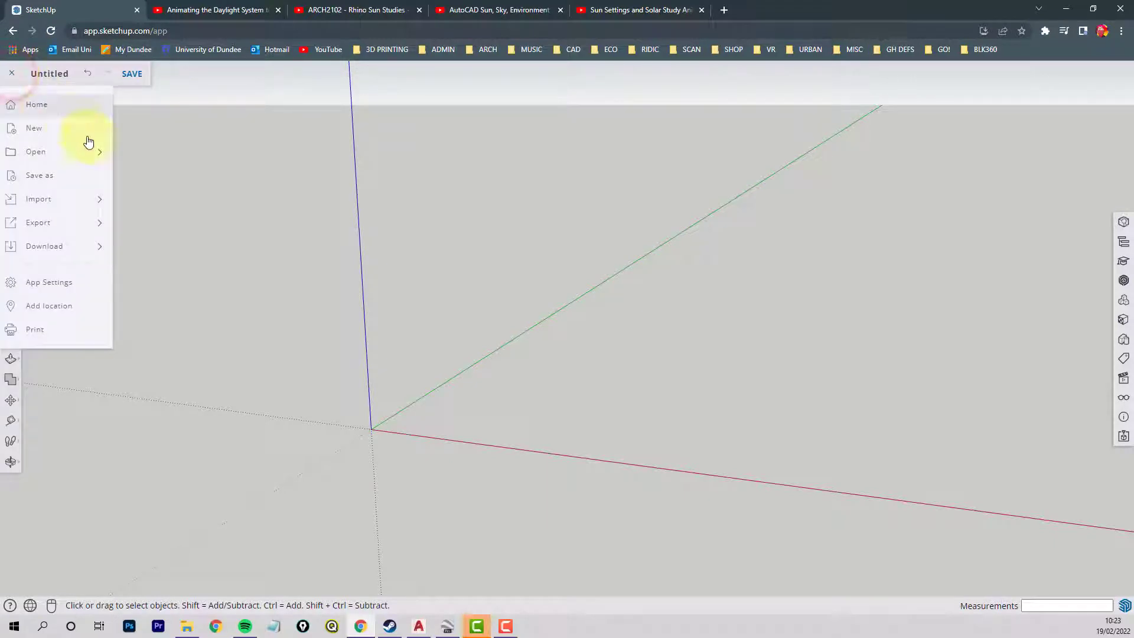
mouse_move(76, 203)
left_click(171, 205)
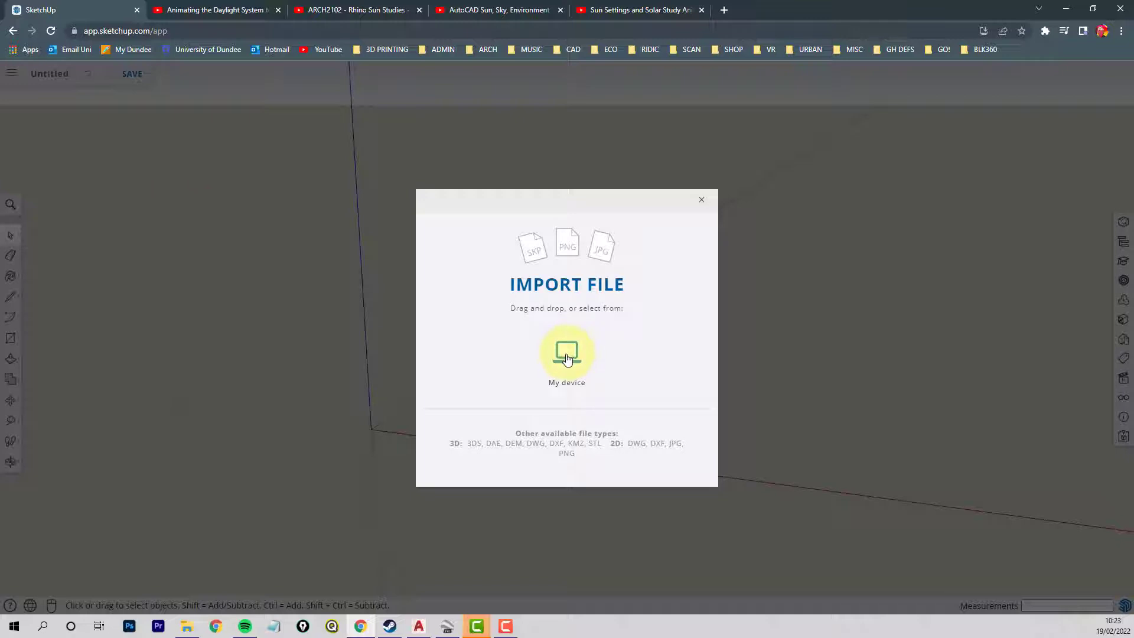
left_click(567, 354)
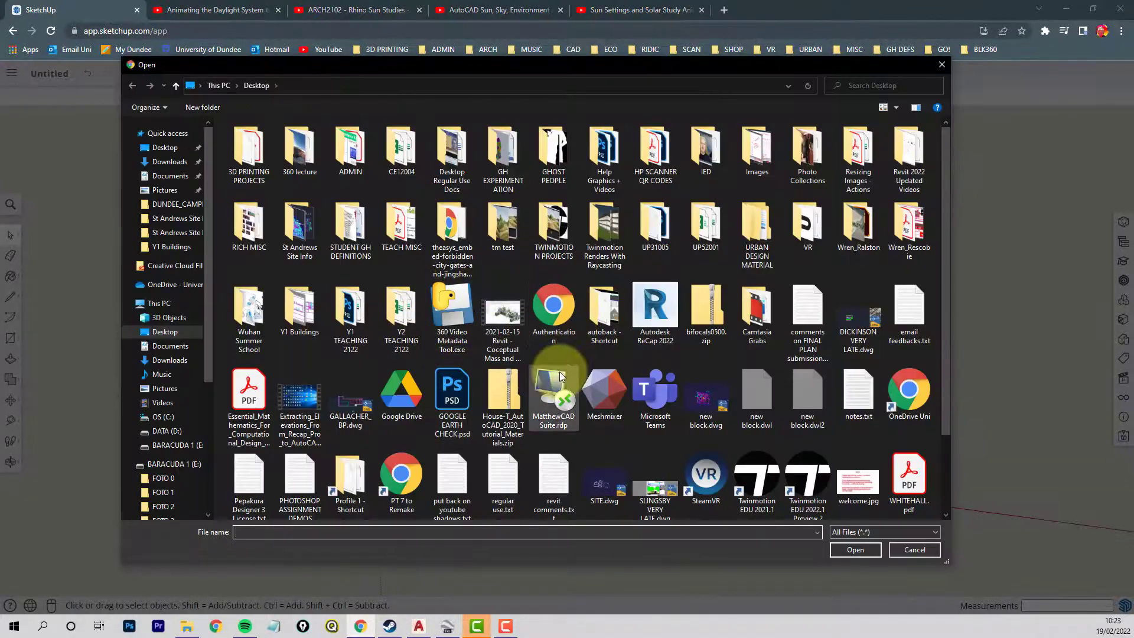
scroll(698, 402, "down", 1)
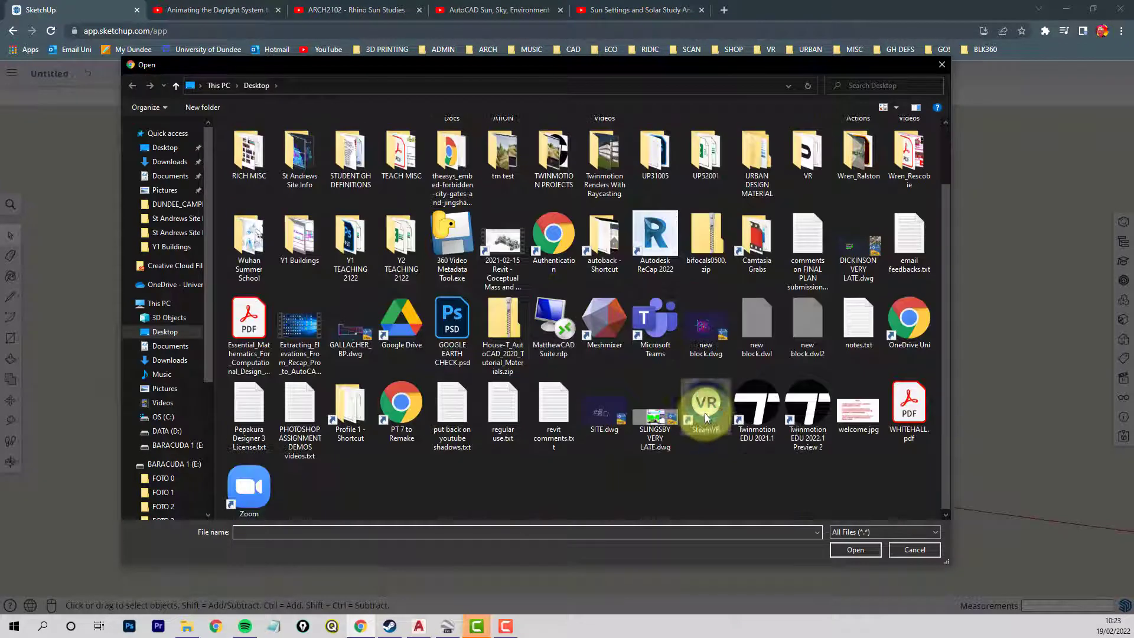
left_click(611, 400)
left_click(854, 549)
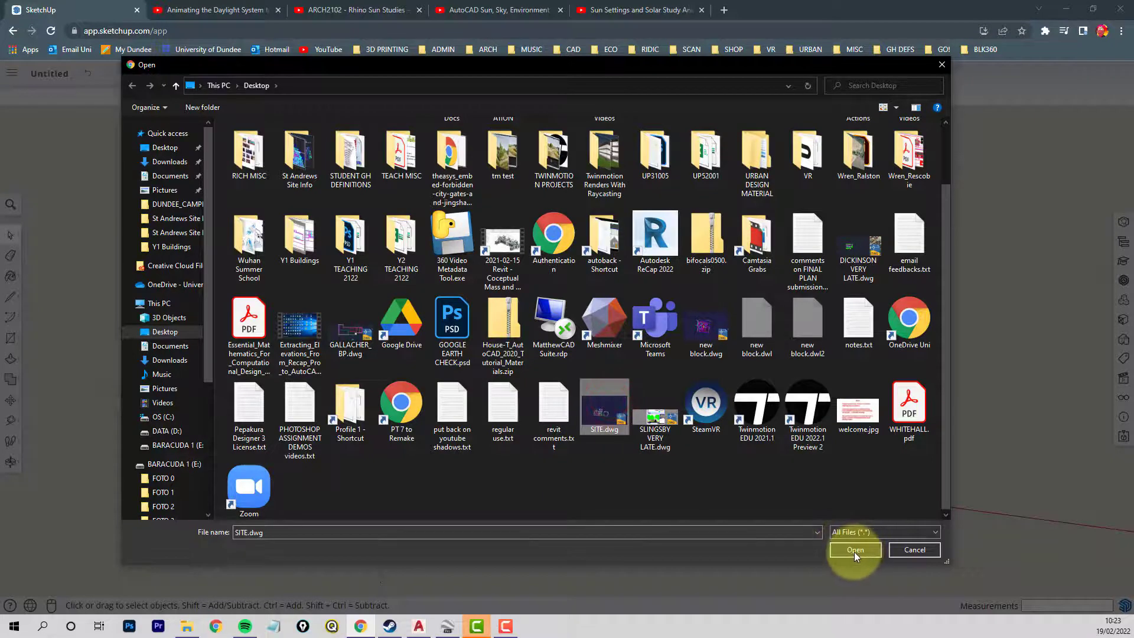
left_click(853, 550)
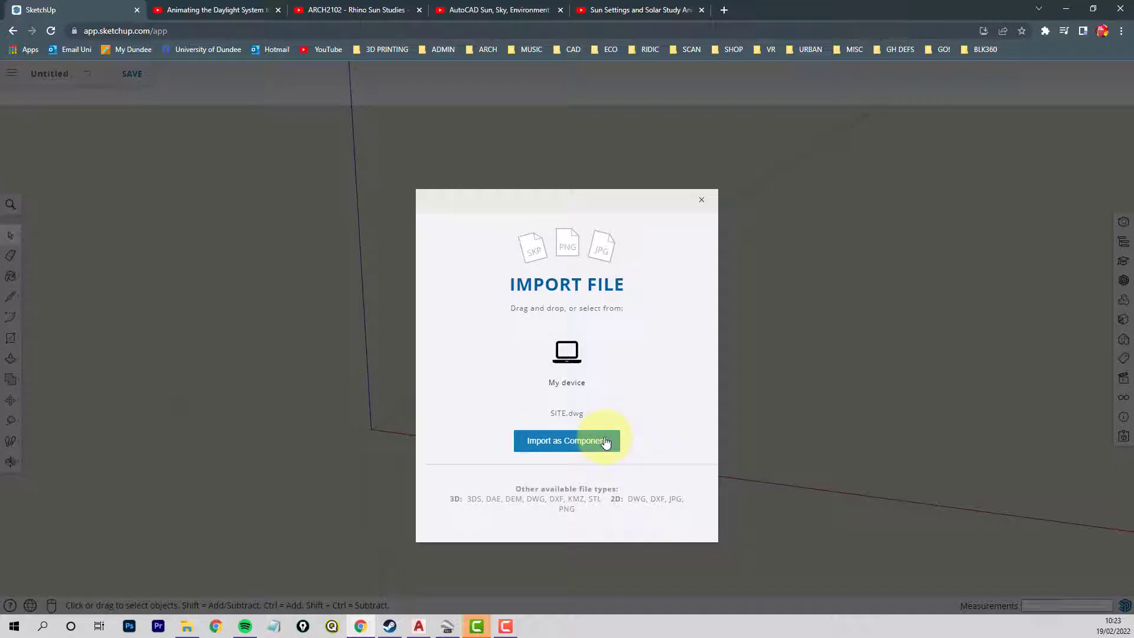
left_click(561, 444)
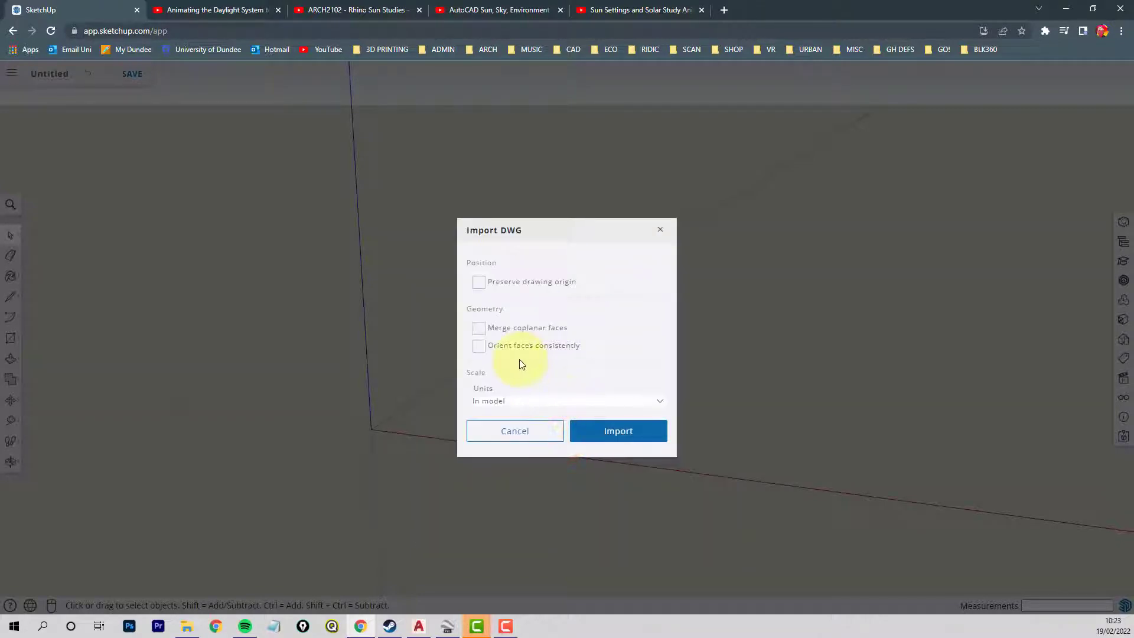
Step: Preserve the drawing origin, keep the units as In model, and start the DWG import
left_click(477, 283)
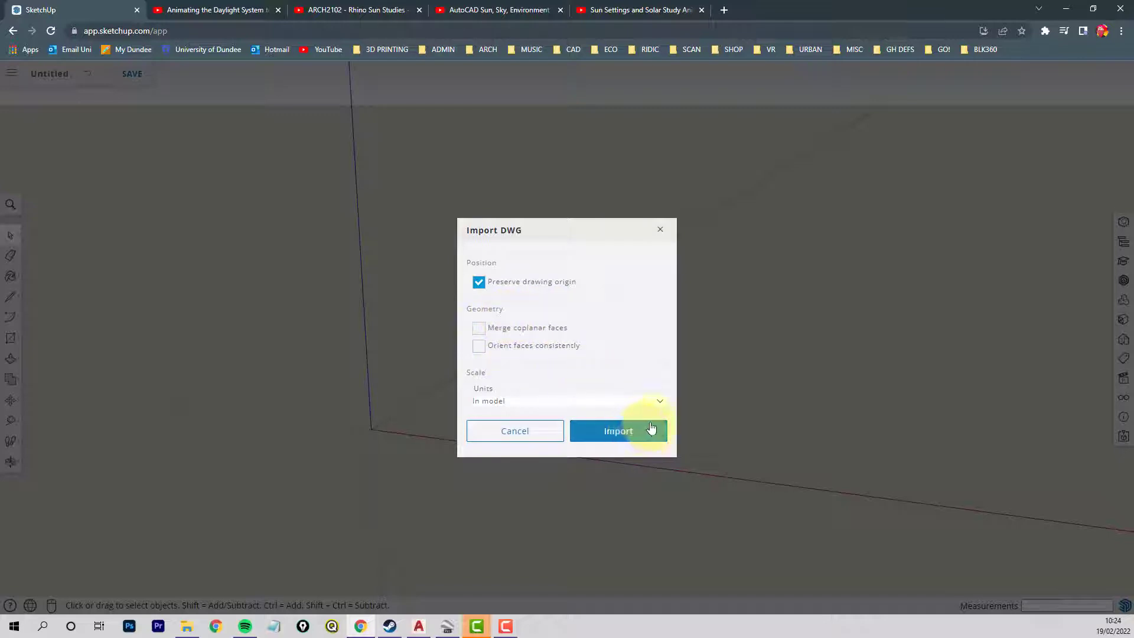
left_click(660, 404)
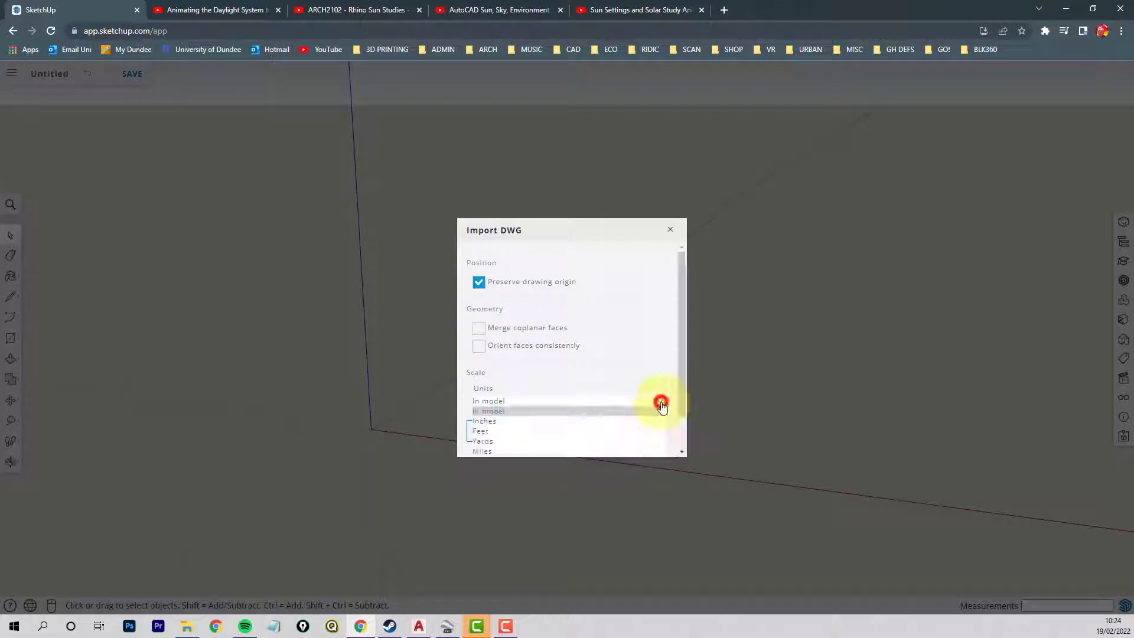
left_click(652, 335)
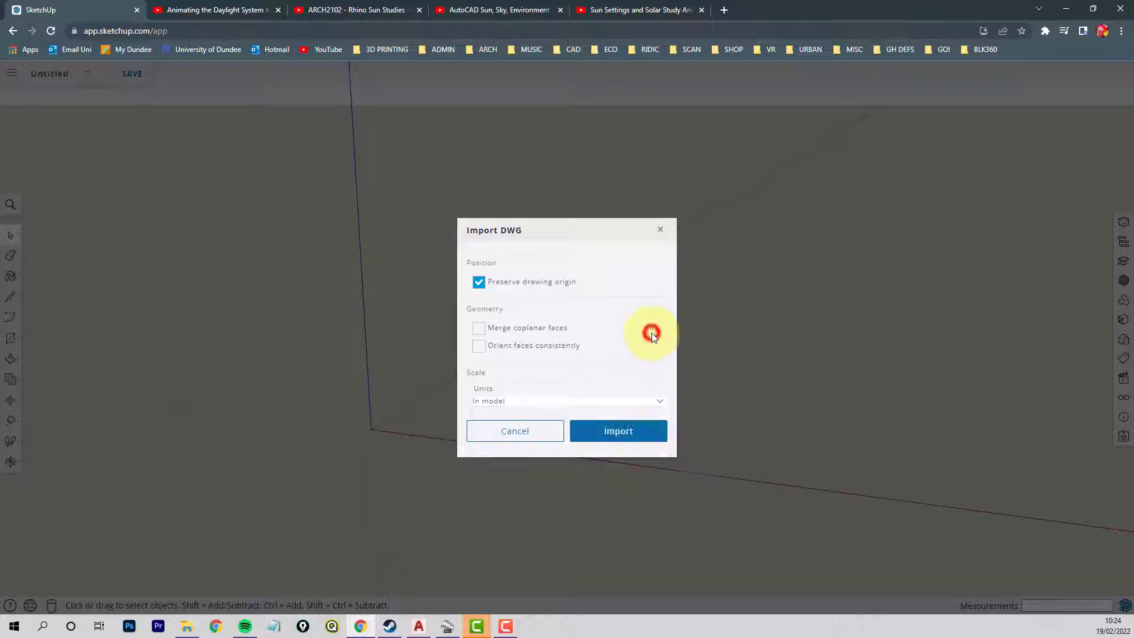
left_click(618, 431)
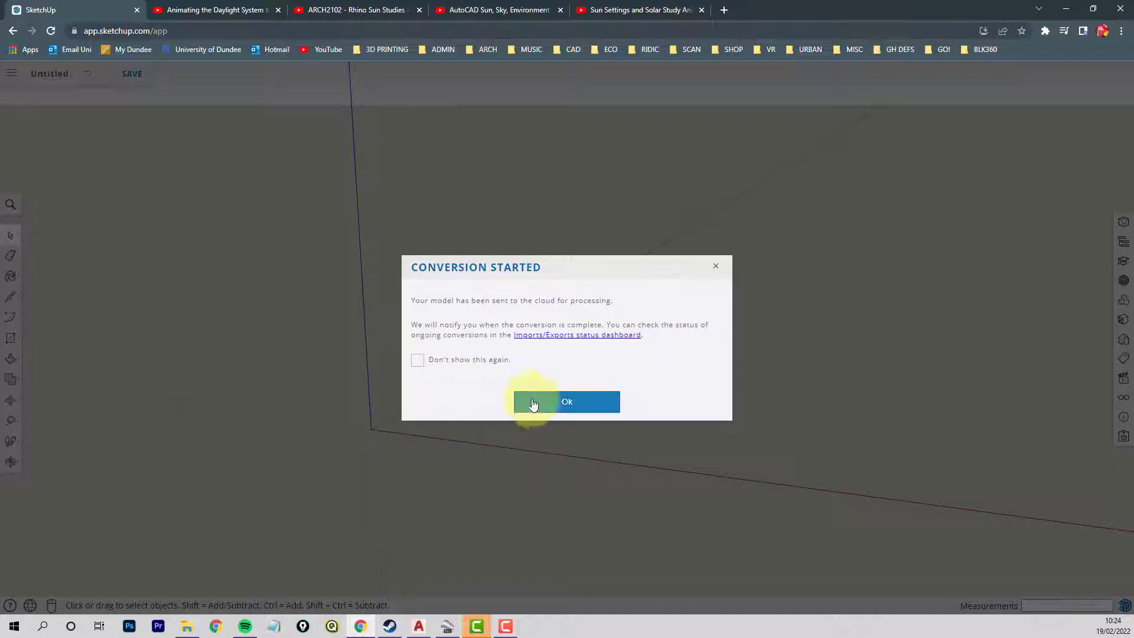
left_click(561, 404)
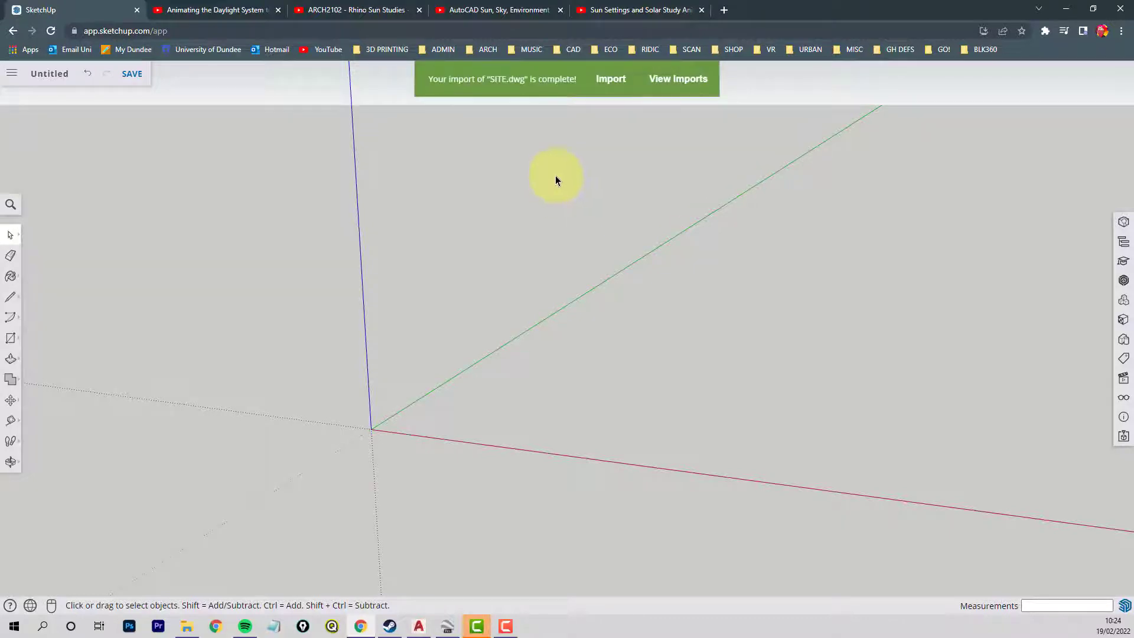
Step: Place the converted SITE component at the model origin and deselect it
left_click(611, 83)
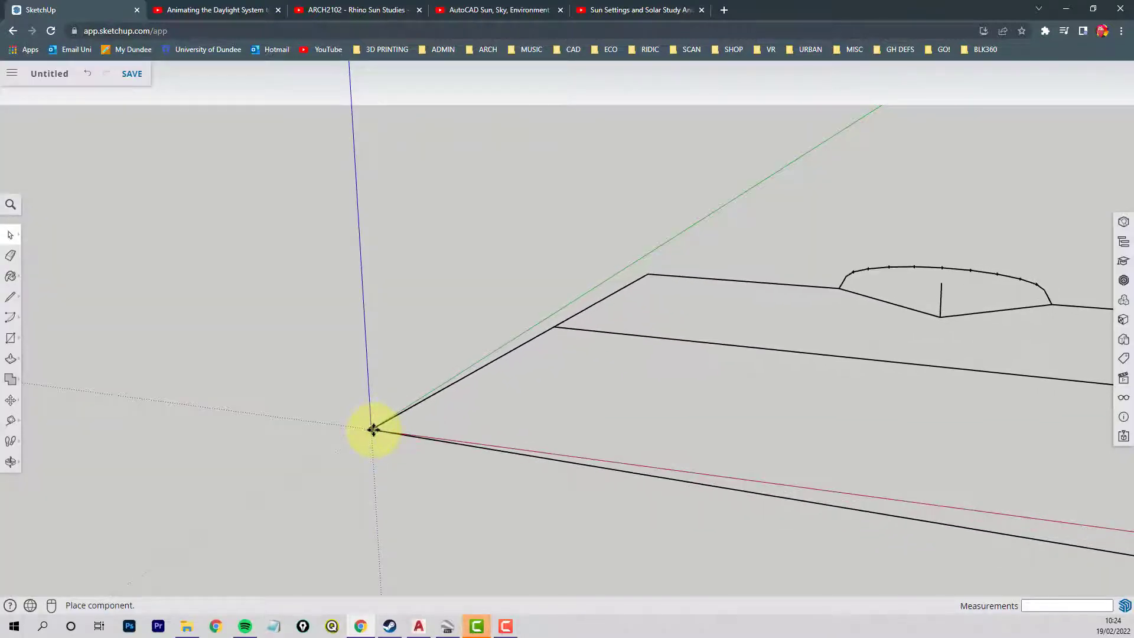
left_click(374, 431)
scroll(514, 281, "down", 5)
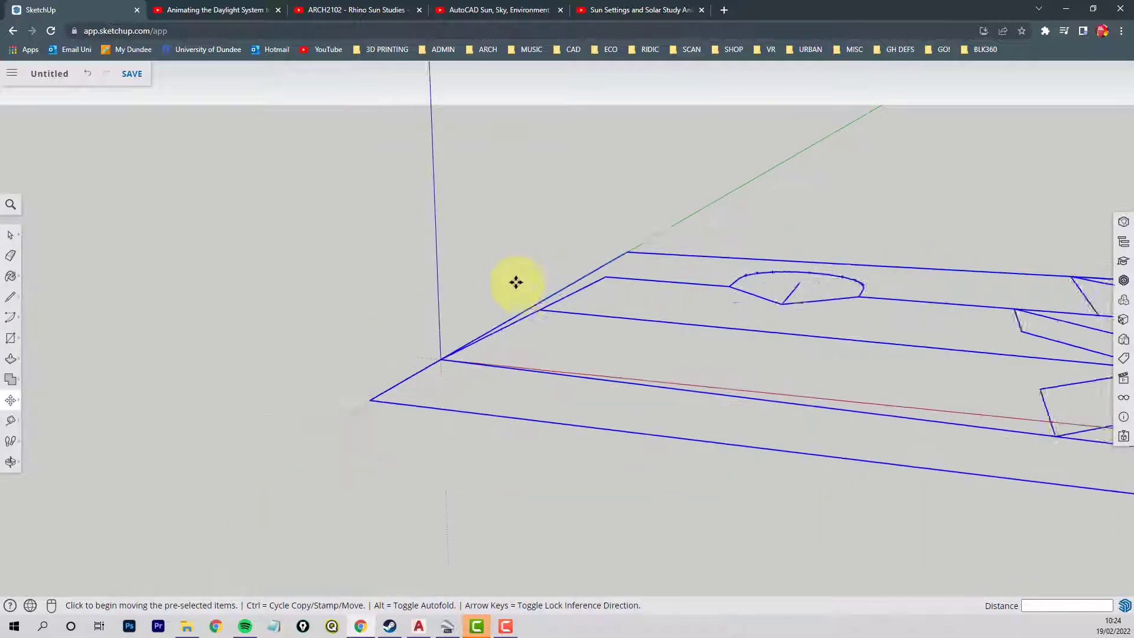
middle_click_drag(699, 296, 349, 258)
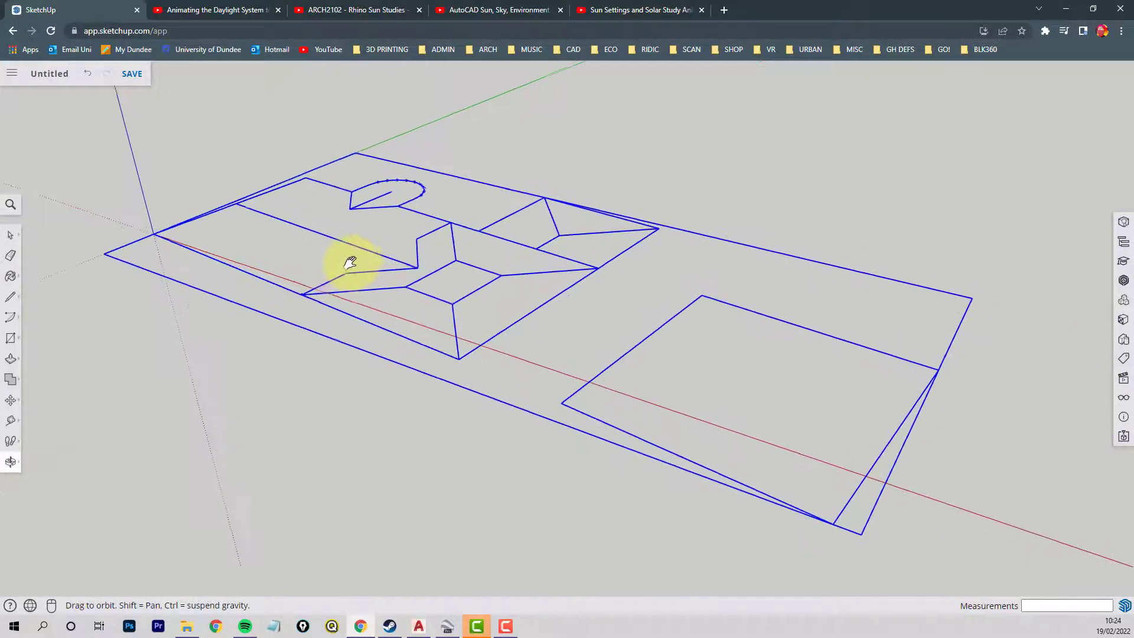
scroll(490, 291, "down", 1)
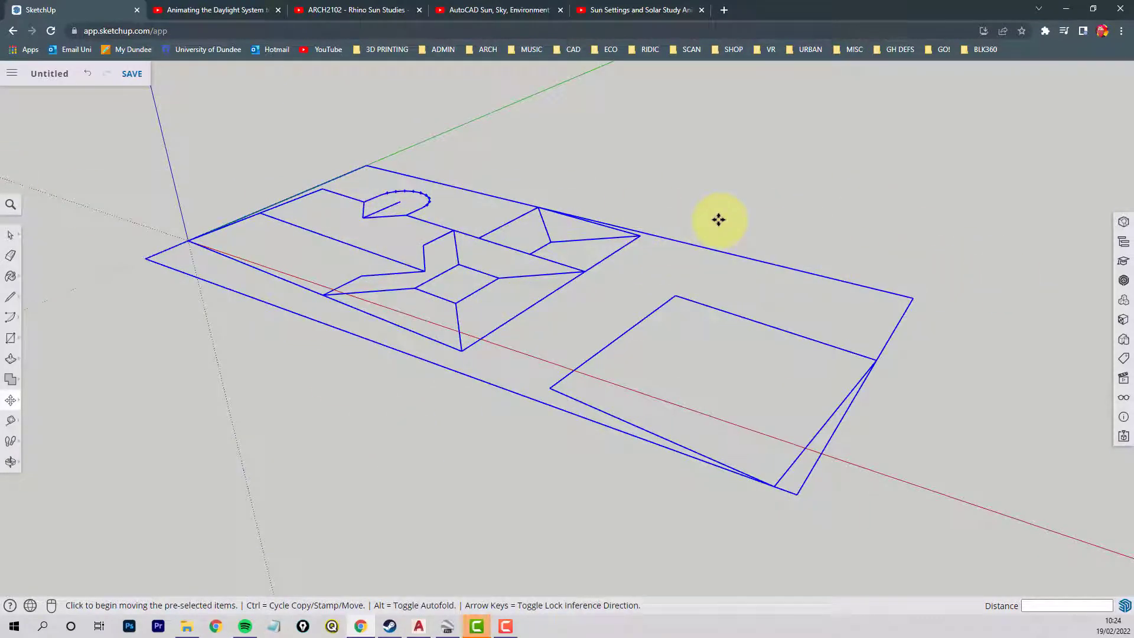
left_click(10, 238)
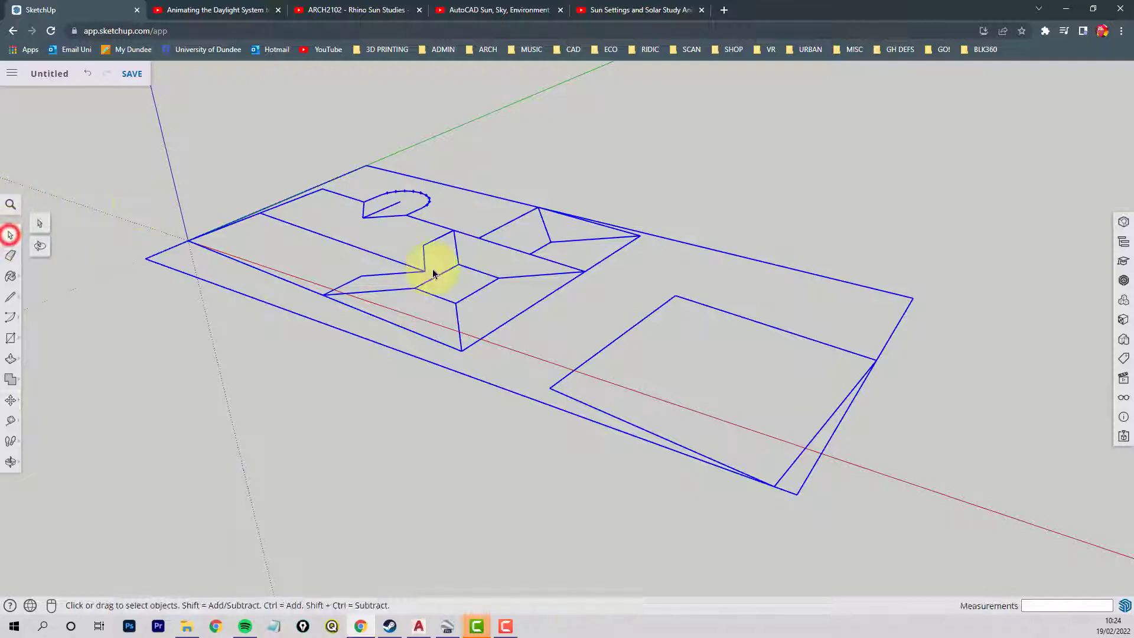
left_click(717, 225)
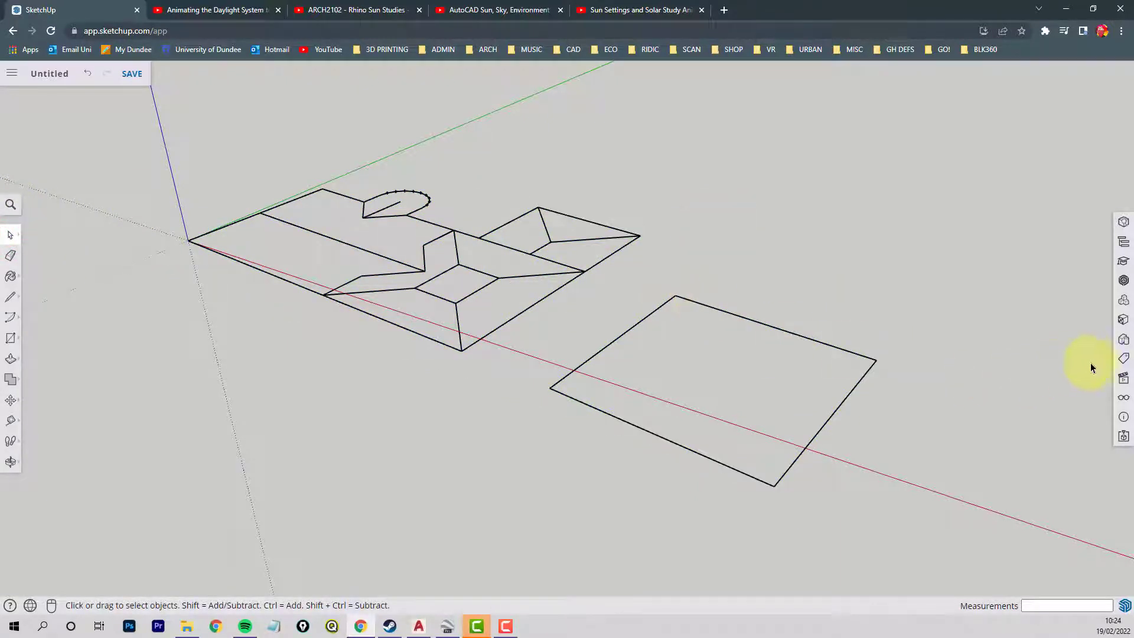
Step: Check what the TRACE tag controls by hiding it and showing it again
left_click(1123, 361)
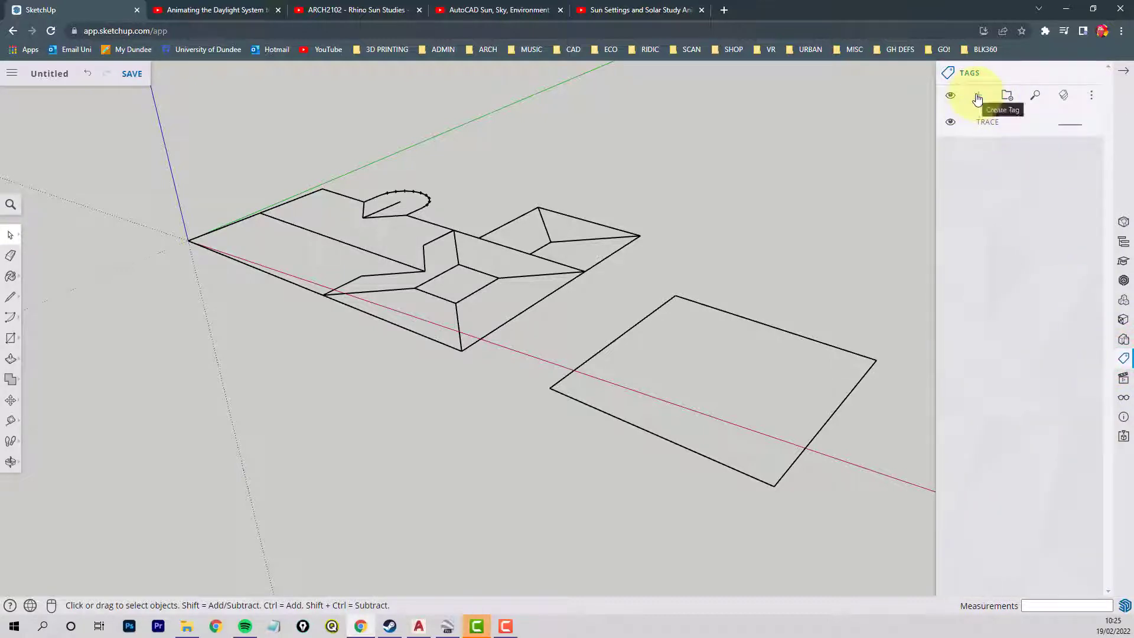
left_click(970, 127)
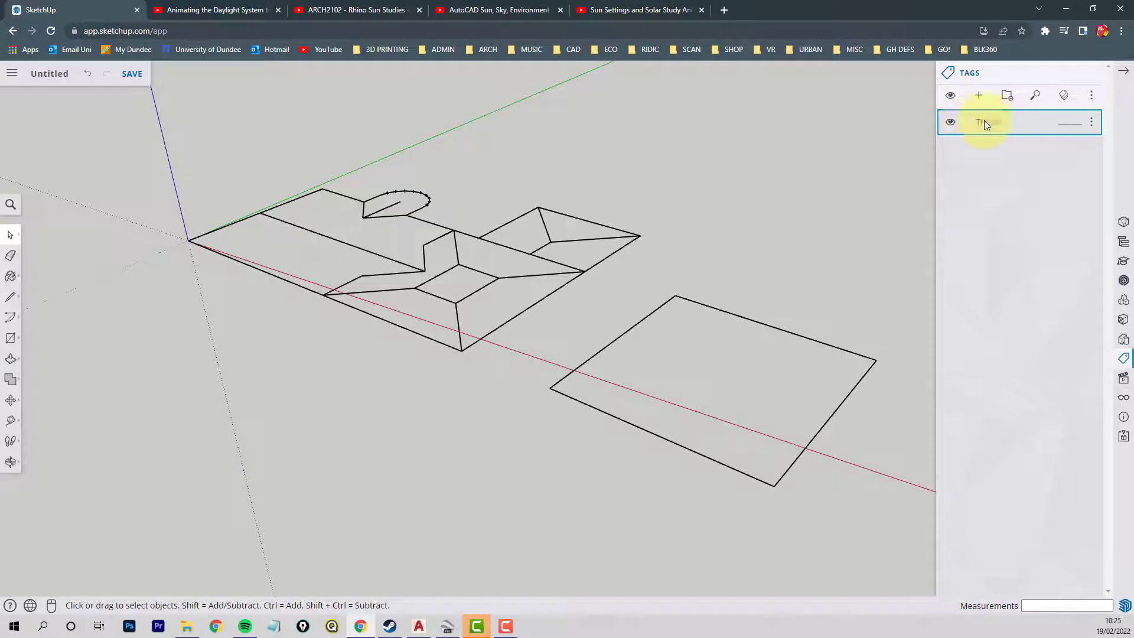
left_click(951, 123)
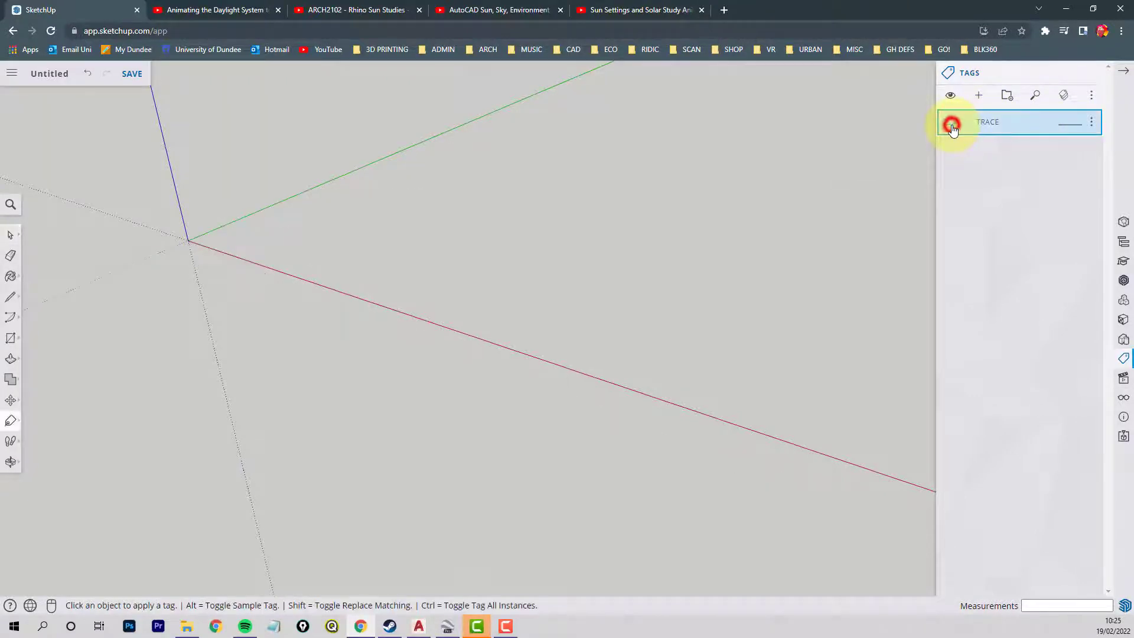
left_click(949, 122)
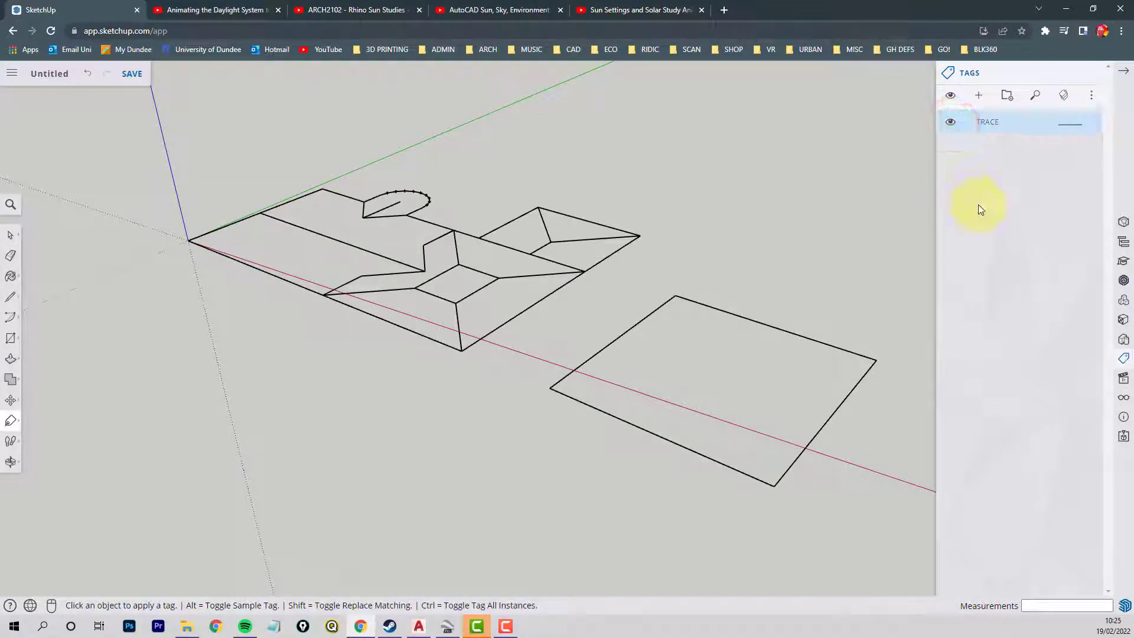
Step: Create a new tag named BUILD1 and select it in the tag list
left_click(979, 96)
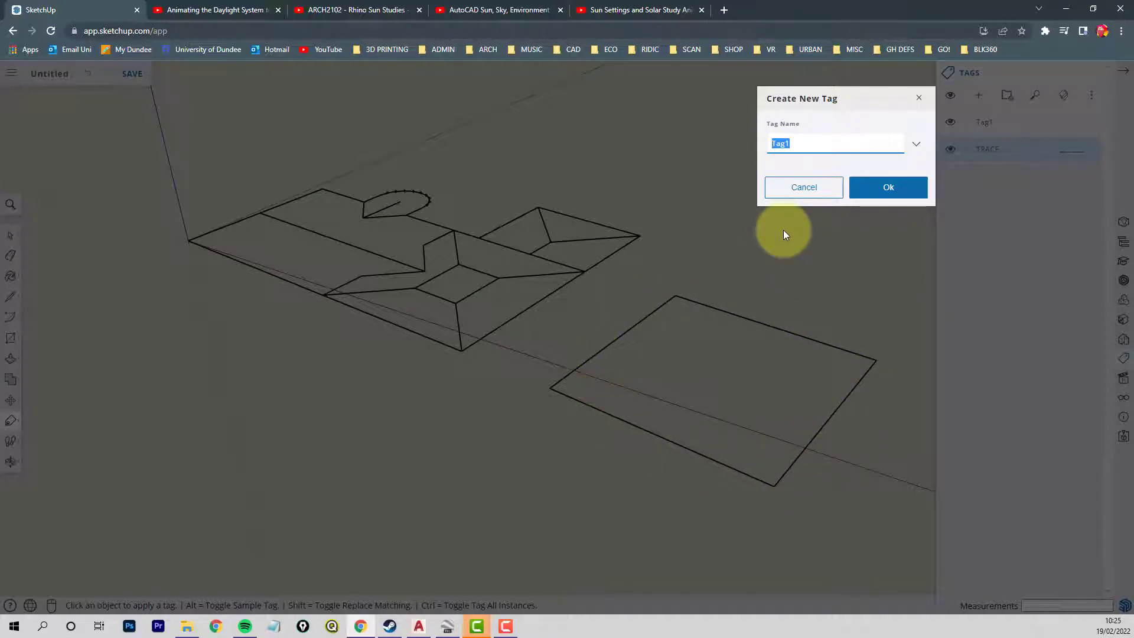
type("BUILD1")
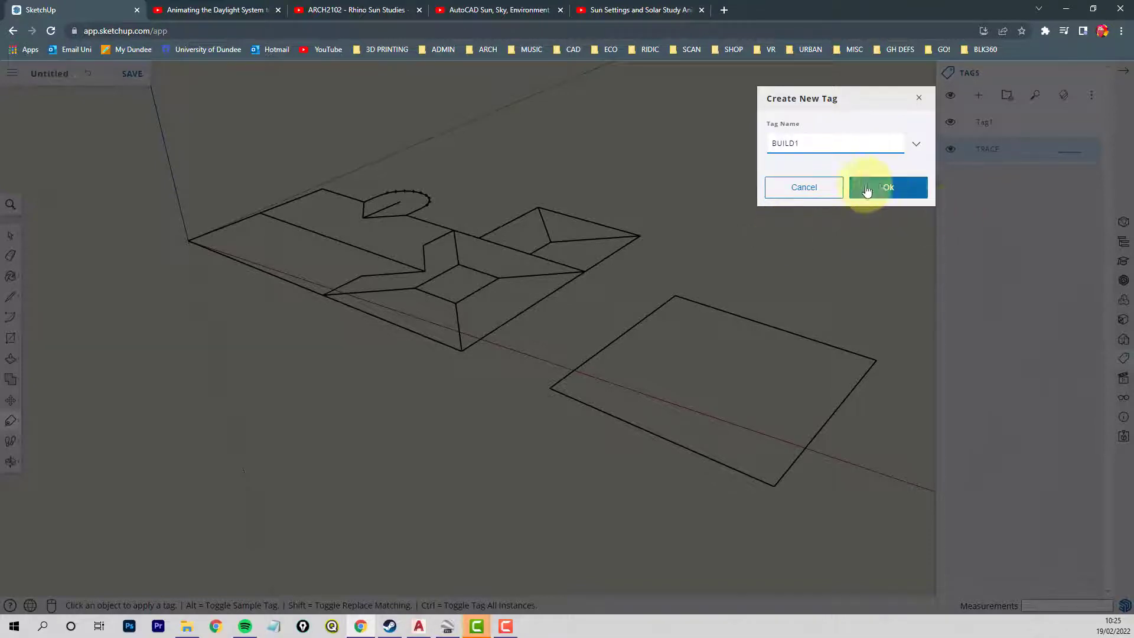
left_click(884, 188)
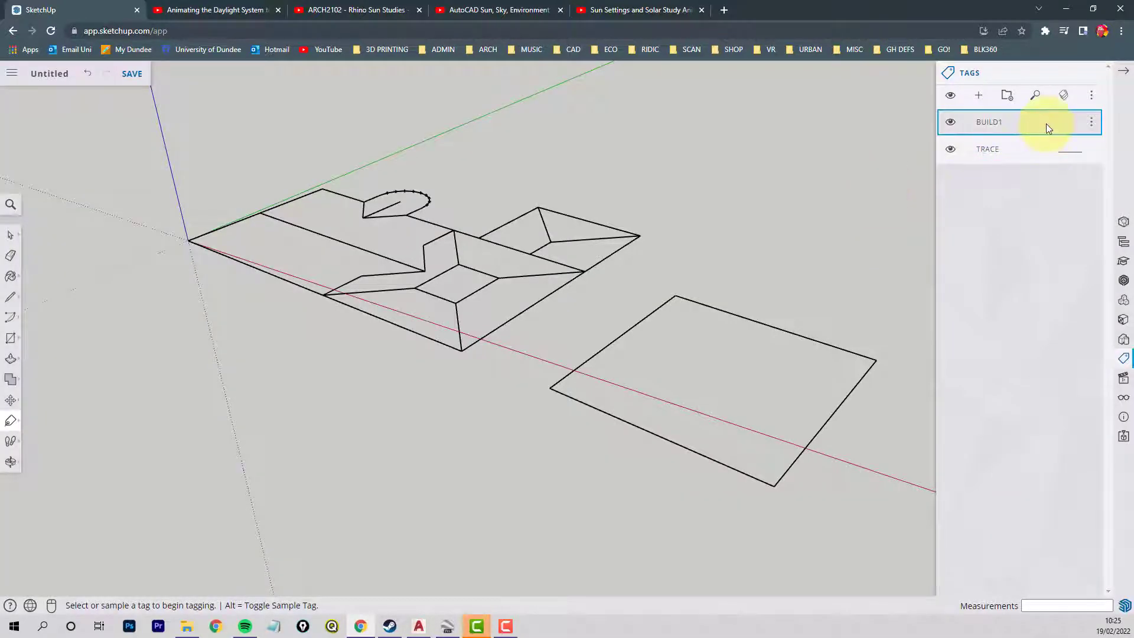
left_click(1046, 123)
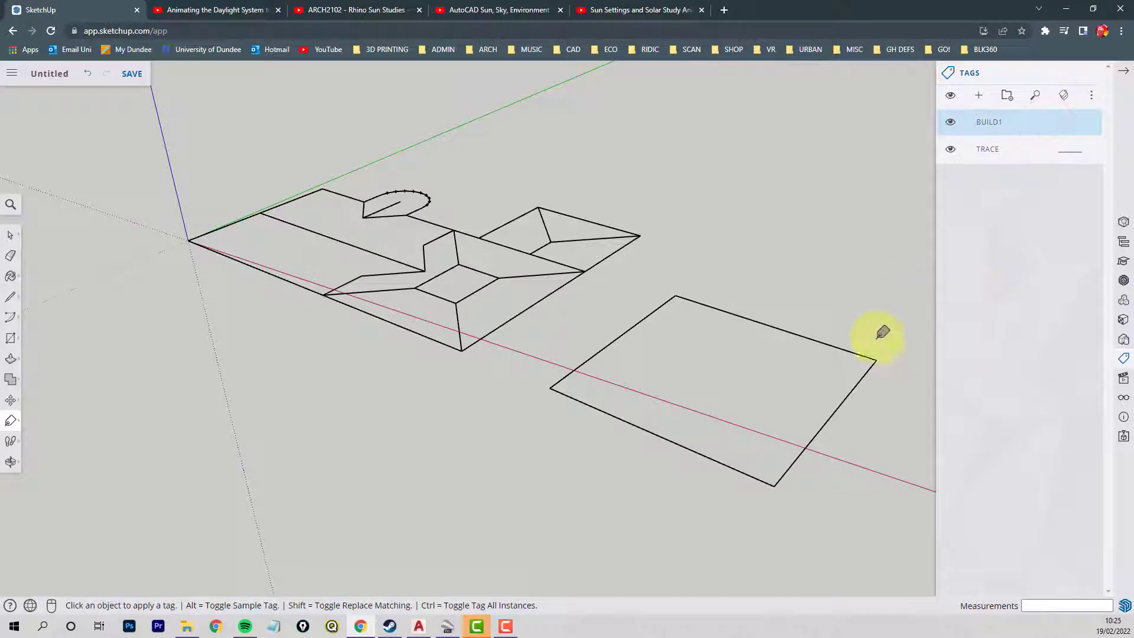
Step: Trace the separate square building's four corners with the Line tool, linear inferences off, closing the outline into a face
left_click(9, 299)
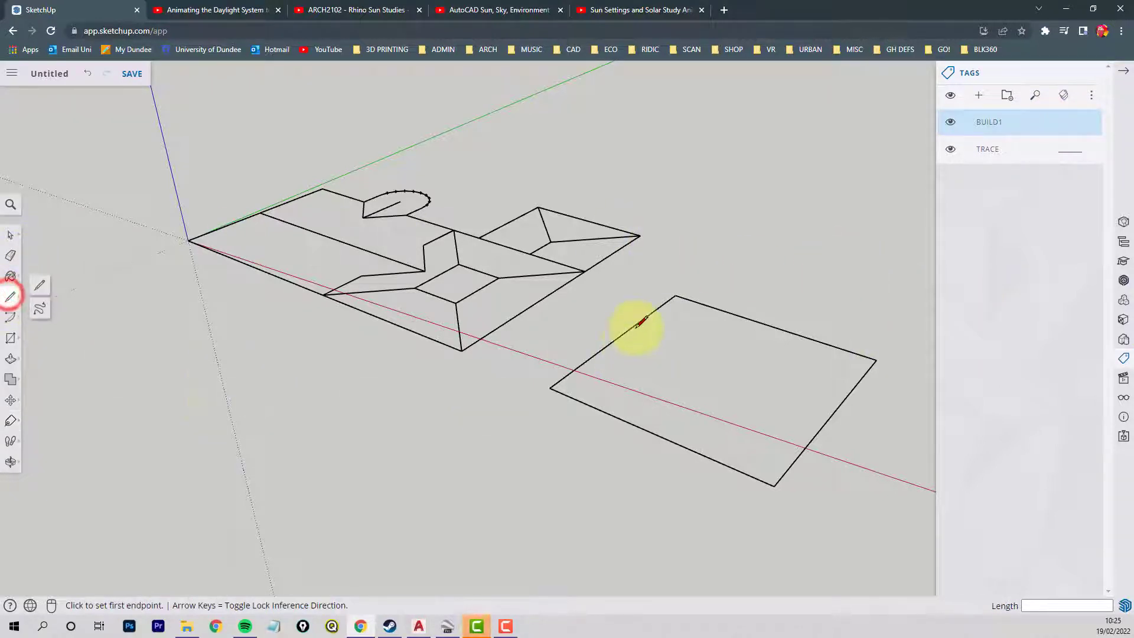
left_click(674, 295)
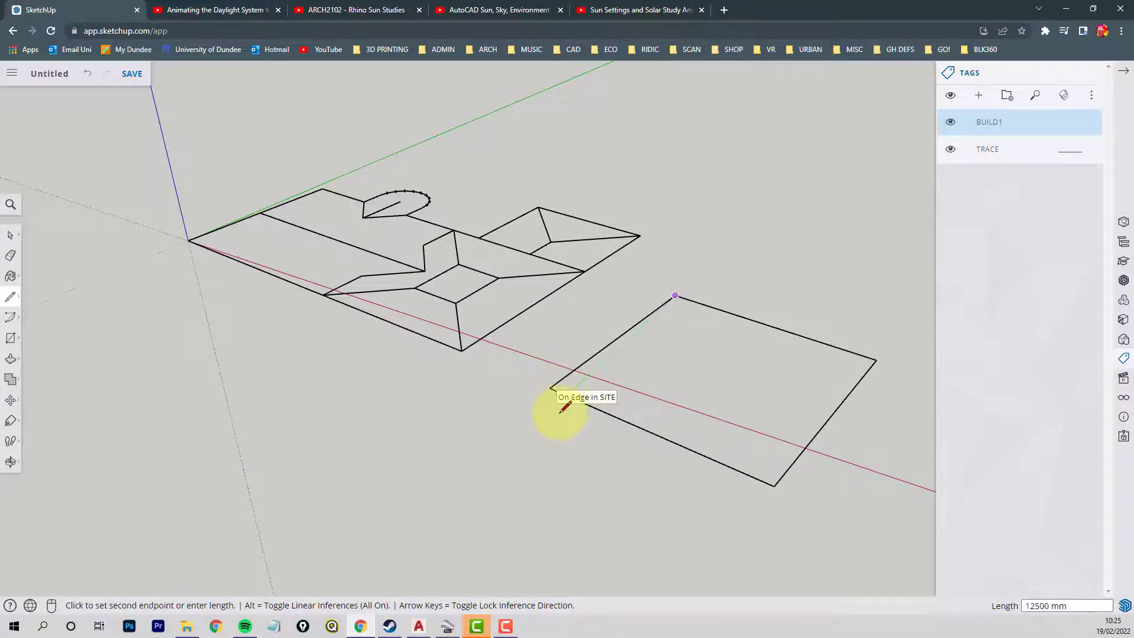
key("alt")
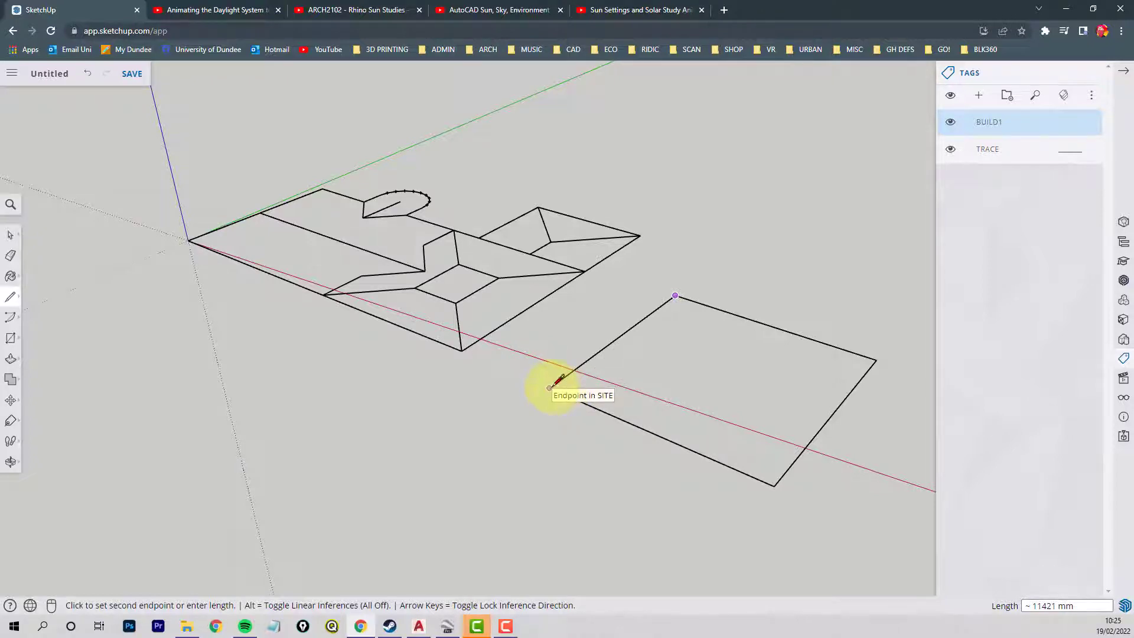
left_click(549, 387)
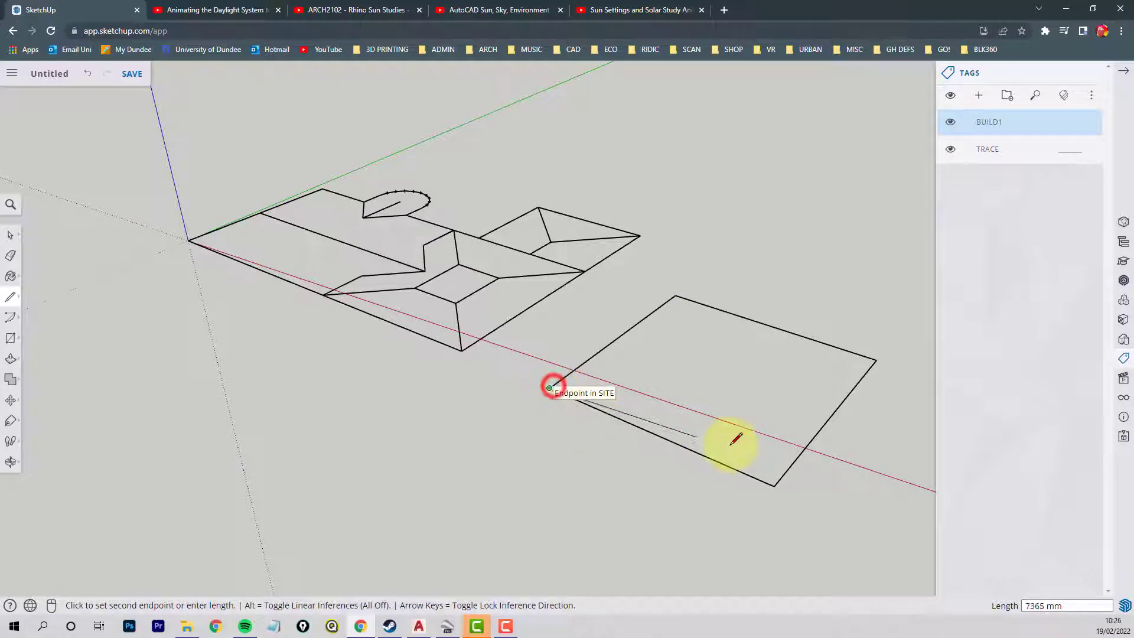
left_click(774, 485)
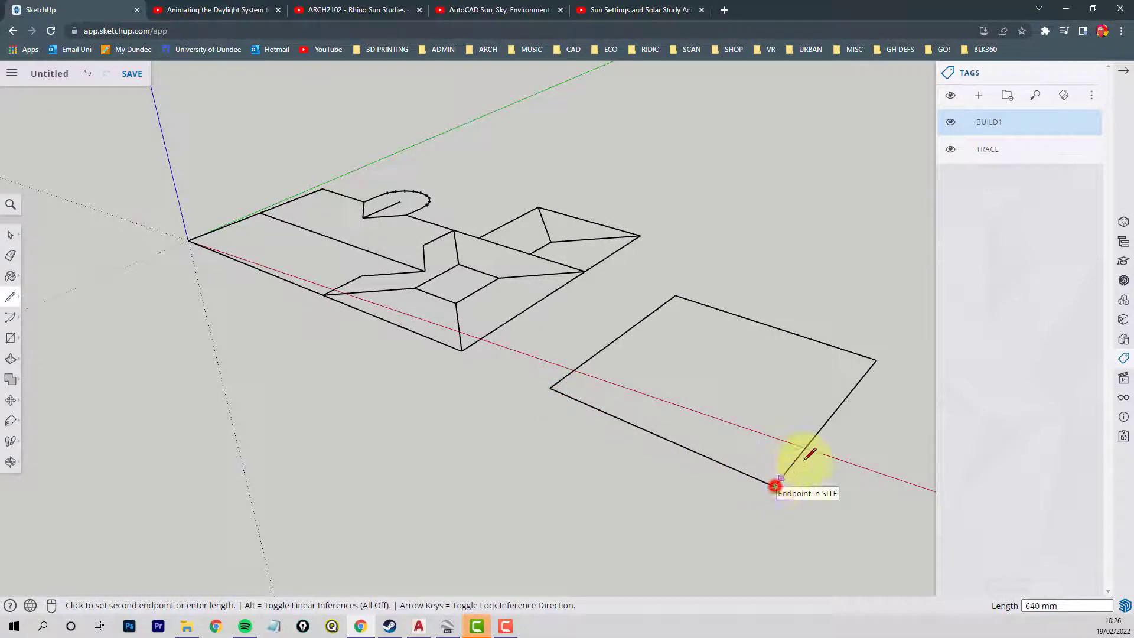
left_click(876, 359)
left_click(675, 295)
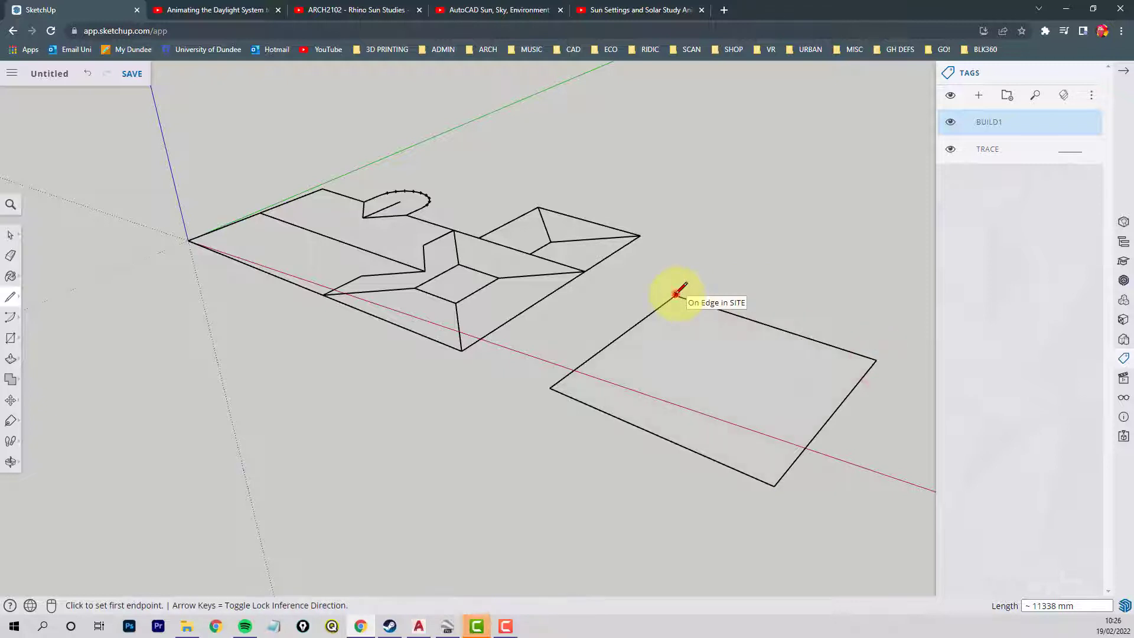
Step: Push/Pull the square building's face upward by about 4544 mm, then raise its top by about another 353 mm
left_click(10, 360)
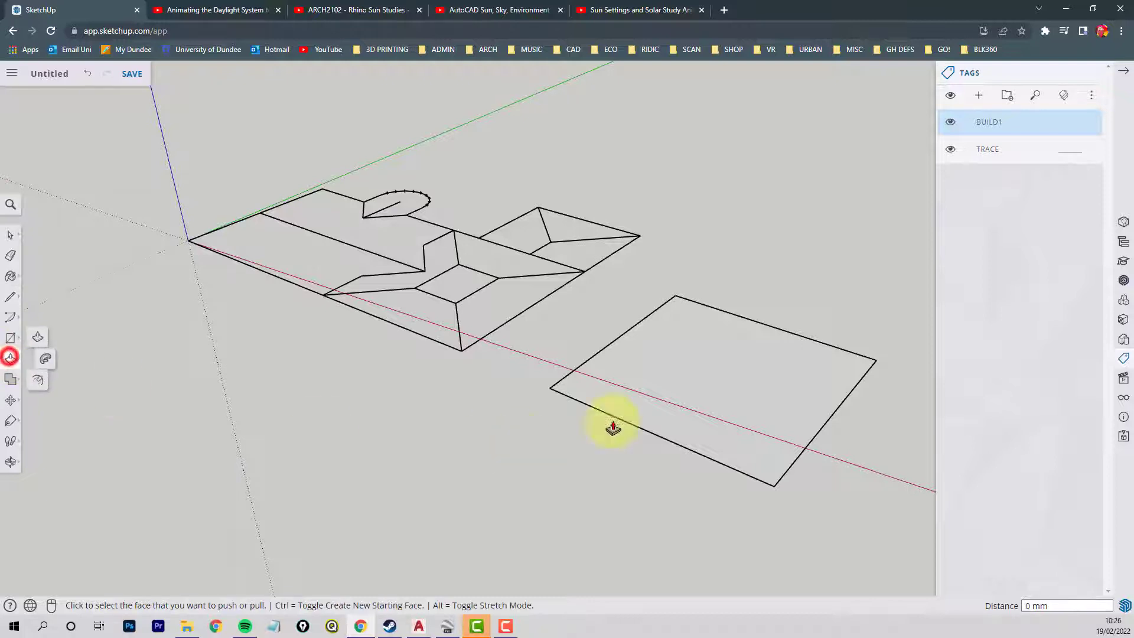
left_click(724, 369)
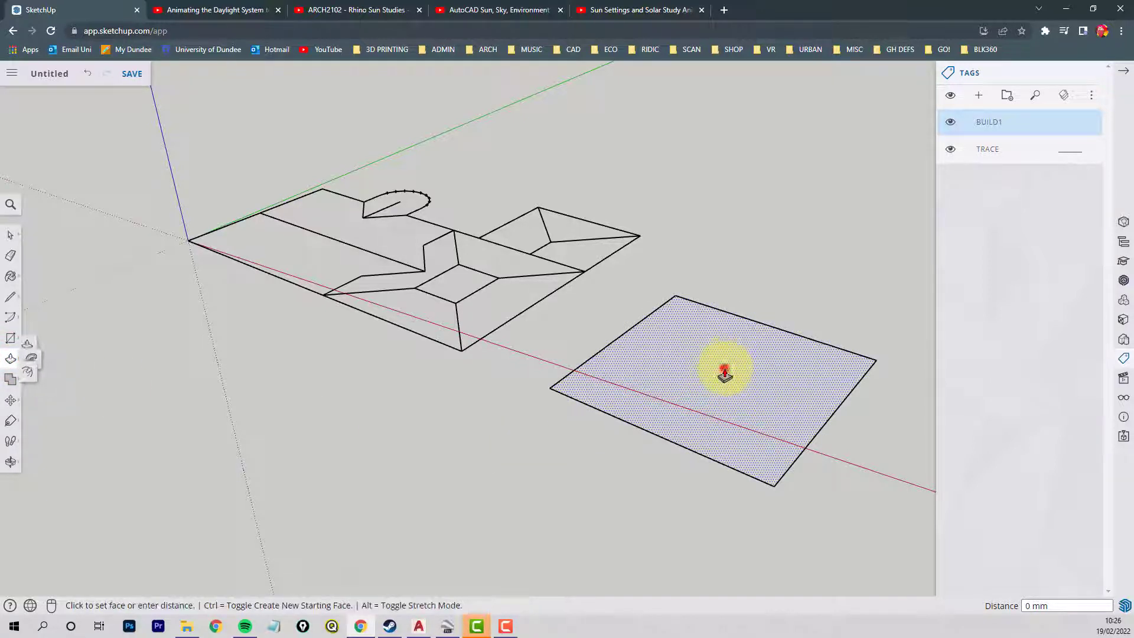
left_click(746, 307)
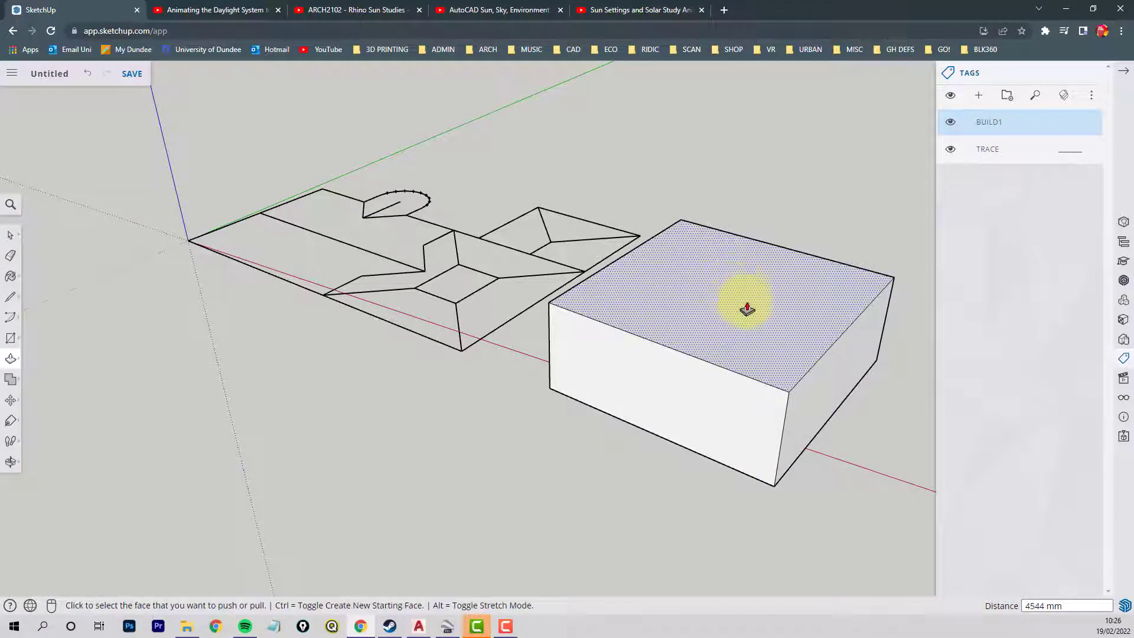
left_click(743, 292)
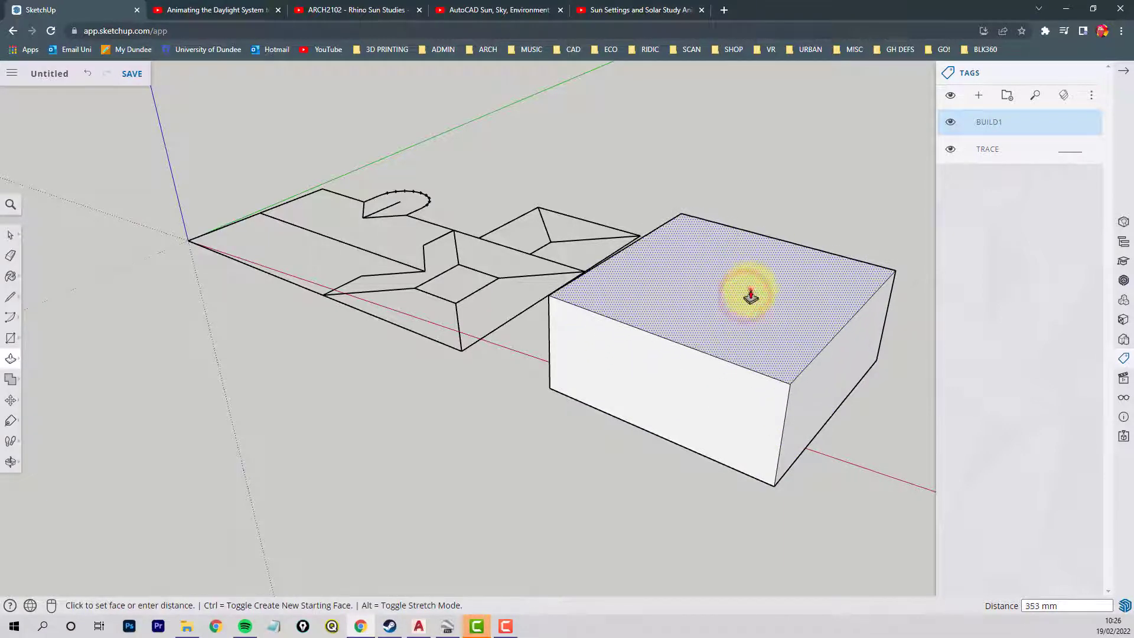
left_click(749, 289)
Step: Draw a ridge line across the block's top face between the midpoints of two opposite edges
mouse_move(726, 383)
middle_mouse_down()
mouse_move(780, 425)
mouse_move(708, 378)
middle_mouse_up()
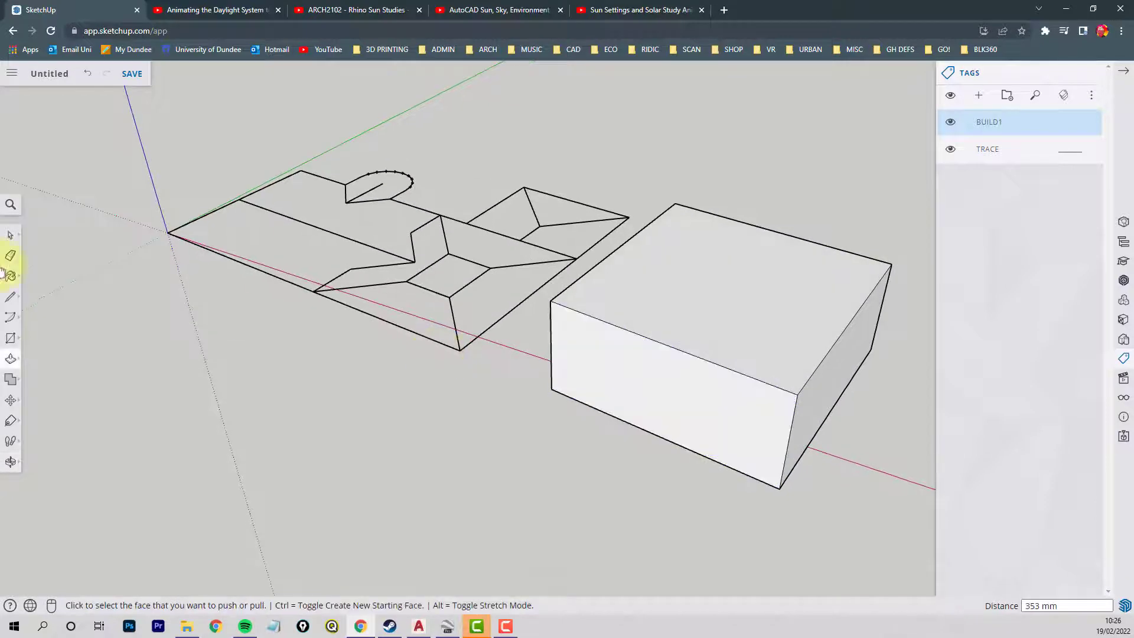
left_click(11, 300)
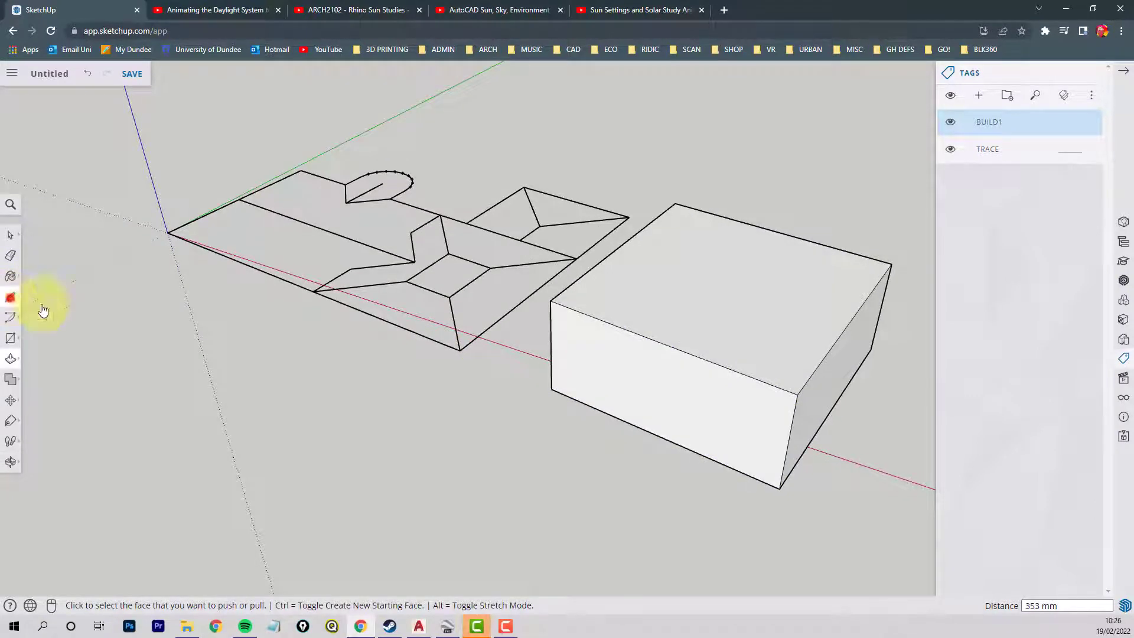
left_click(618, 247)
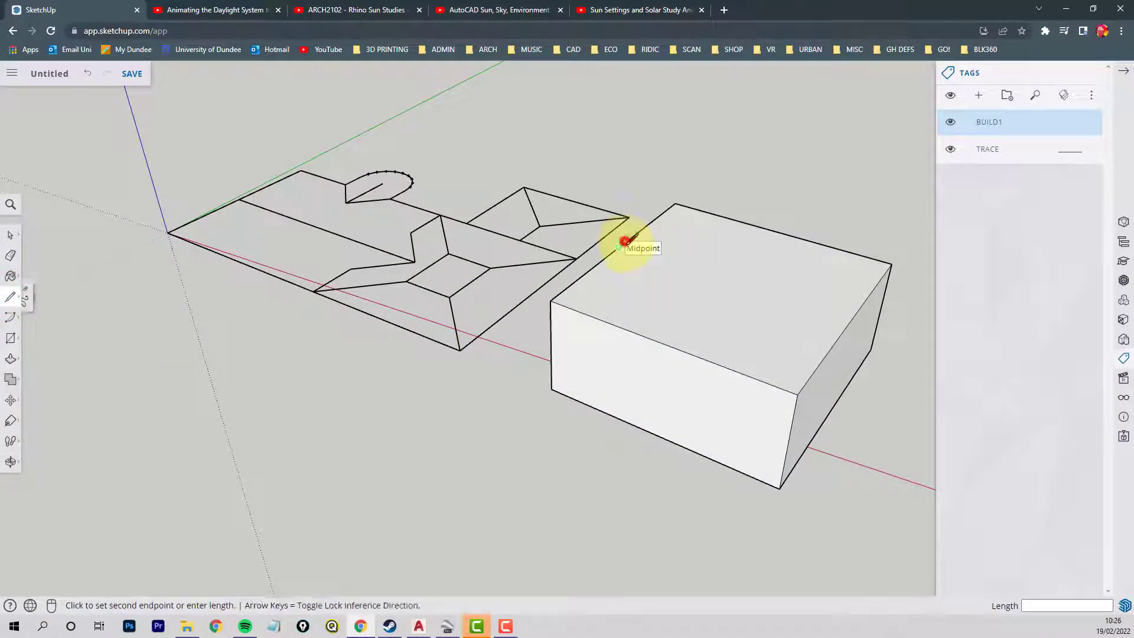
left_click(850, 321)
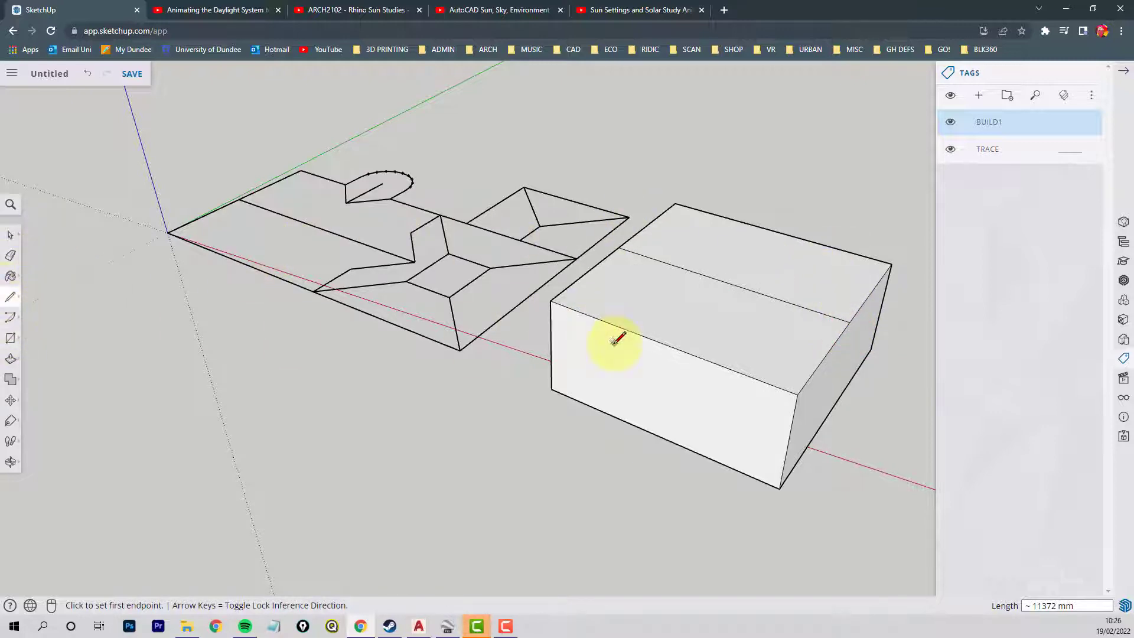
Step: Move the ridge line up along the blue axis by about 3484 mm to form a pitched roof
middle_click_drag(614, 339, 486, 235)
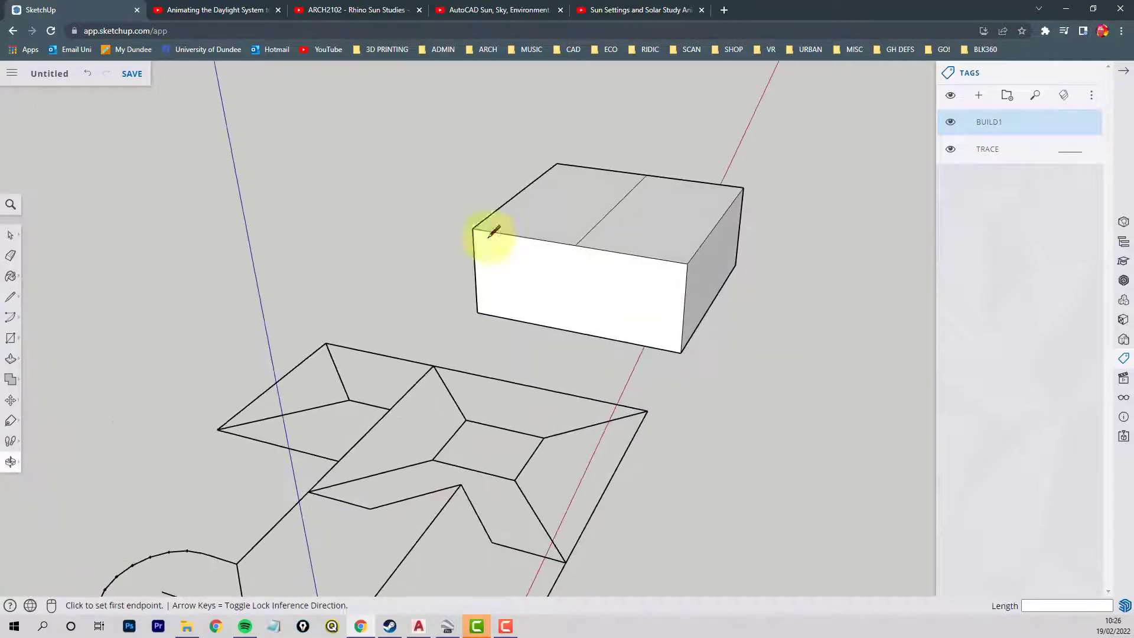
left_click(12, 400)
left_click(603, 216)
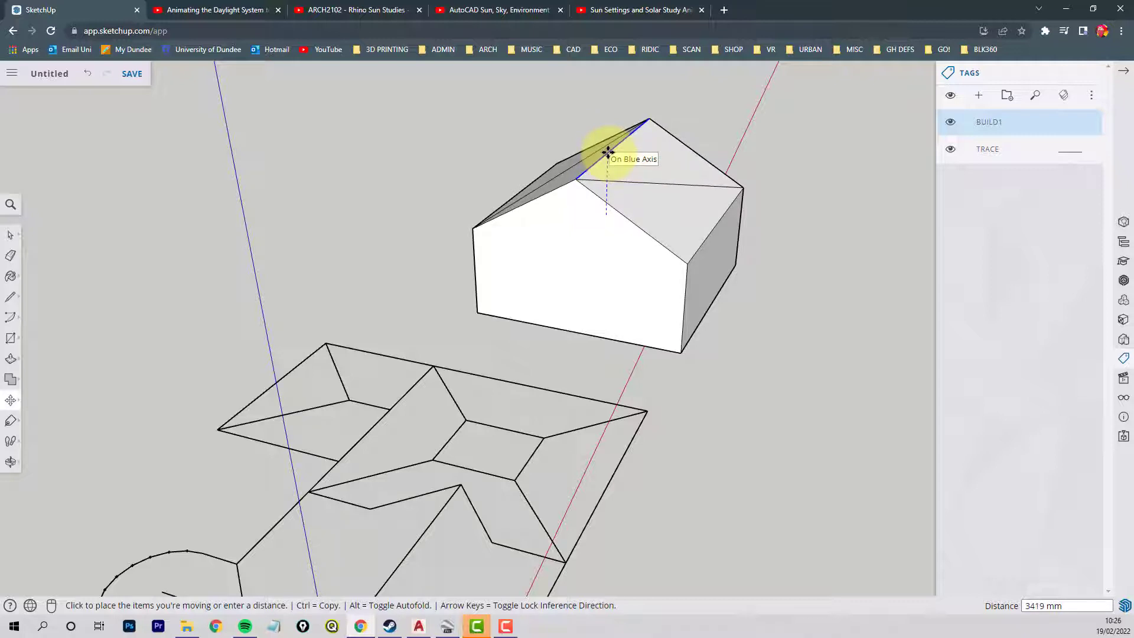
left_click(609, 150)
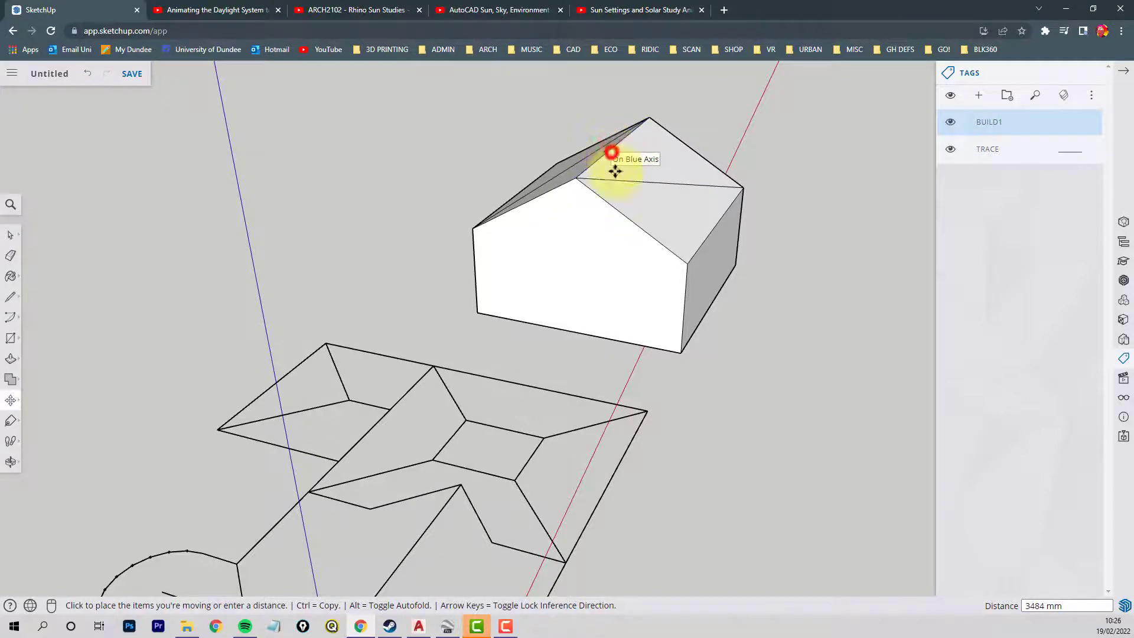
middle_click_drag(612, 172, 354, 223)
left_click(771, 212)
left_click(711, 263)
mouse_move(711, 263)
middle_mouse_down()
mouse_move(614, 253)
mouse_move(525, 189)
mouse_move(653, 309)
mouse_move(585, 213)
mouse_move(516, 179)
mouse_move(518, 295)
mouse_move(431, 316)
mouse_move(375, 347)
mouse_move(367, 328)
mouse_move(451, 356)
mouse_move(549, 354)
mouse_move(711, 392)
mouse_move(671, 397)
mouse_move(693, 413)
mouse_move(665, 346)
middle_mouse_up()
key("m")
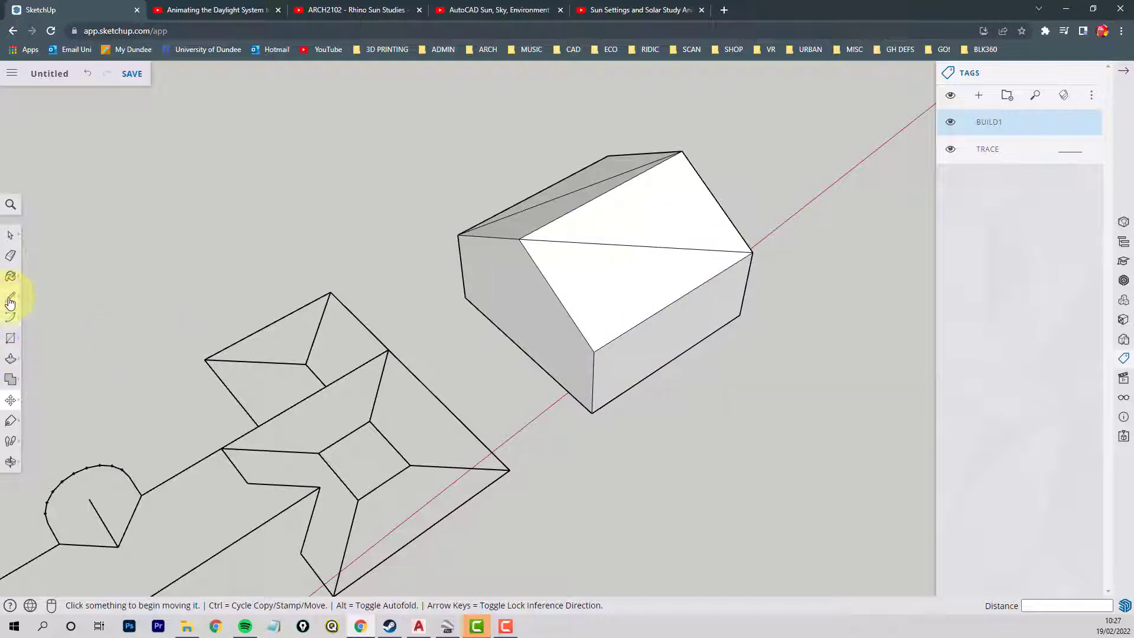
Step: Hide the diagonal fold edge on each of the two roof slopes of the pitched building
left_click(12, 238)
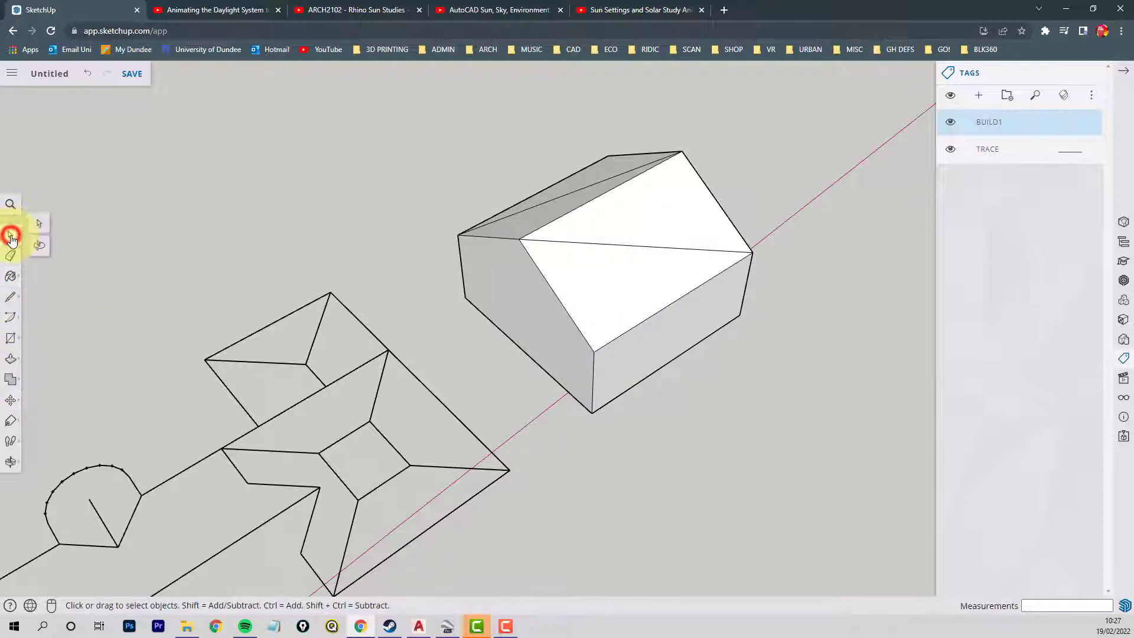
left_click(40, 225)
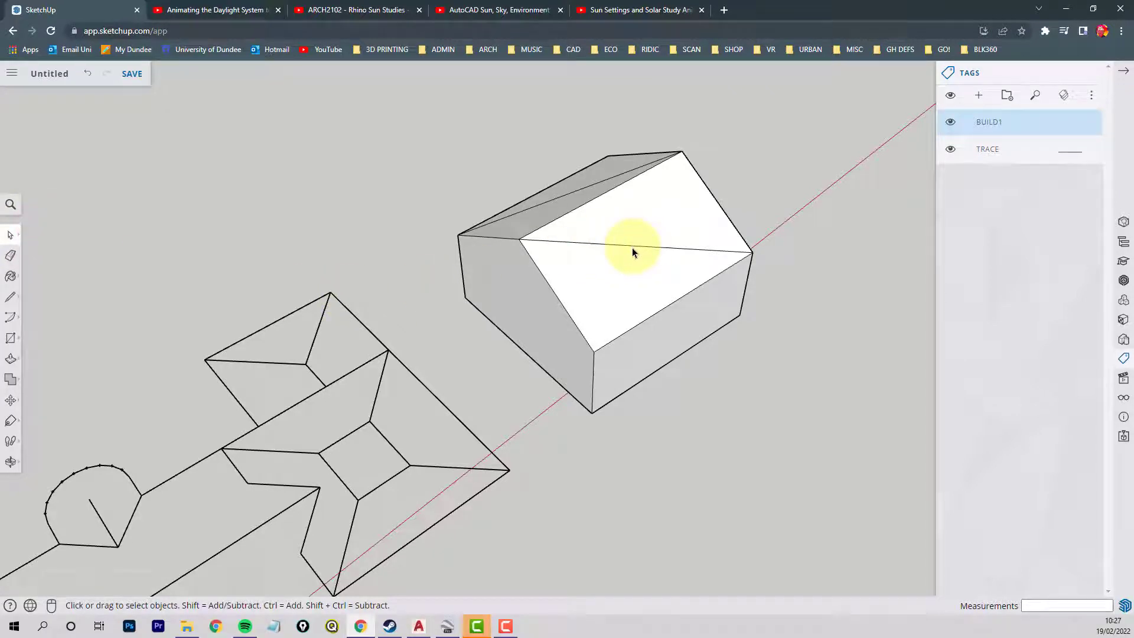
right_click(632, 248)
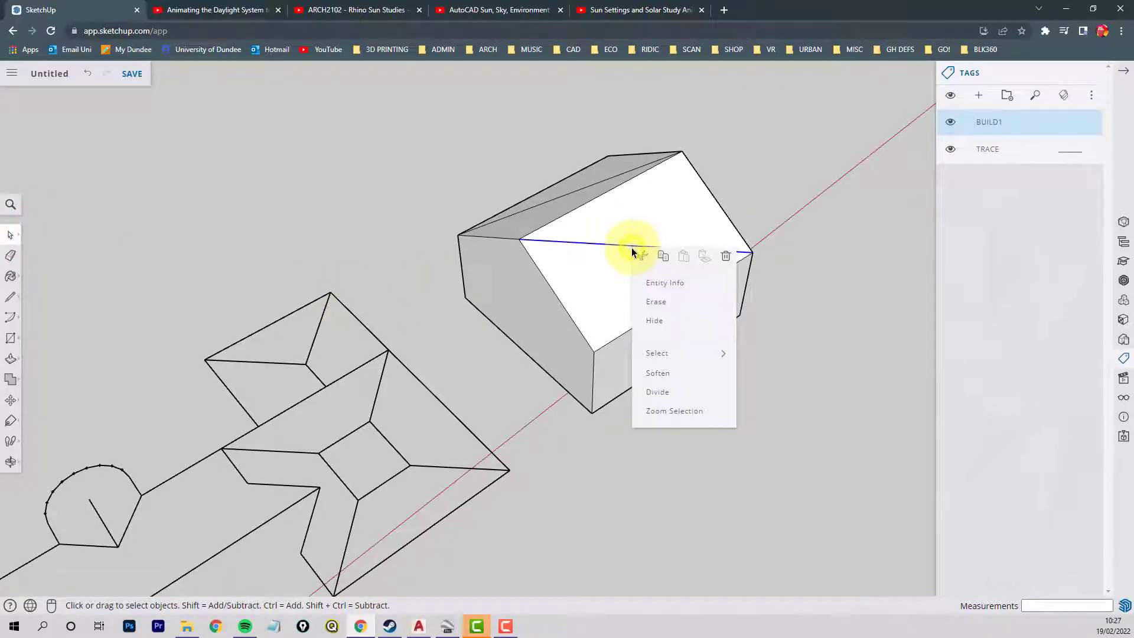
left_click(653, 322)
middle_click_drag(486, 319, 519, 270)
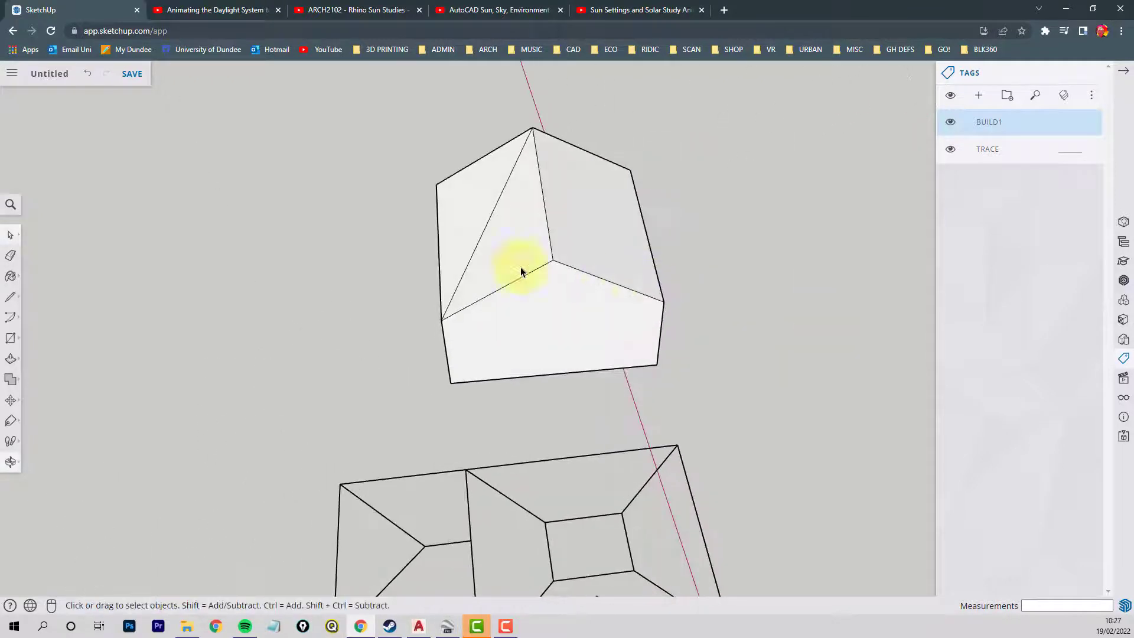
right_click(488, 225)
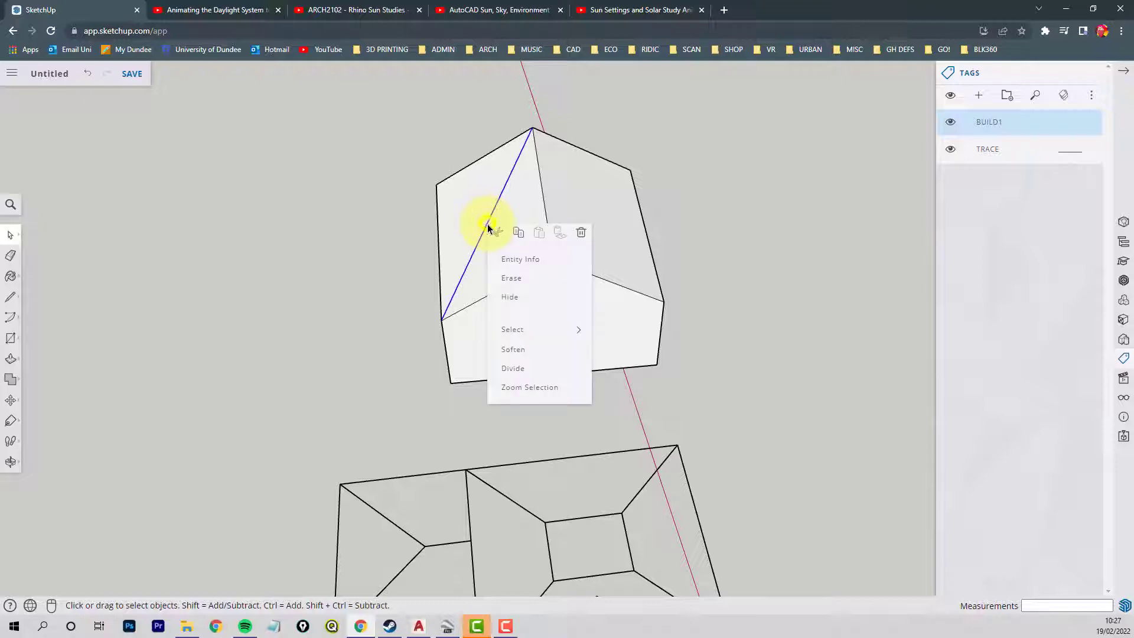
left_click(518, 298)
middle_click_drag(632, 342, 602, 387)
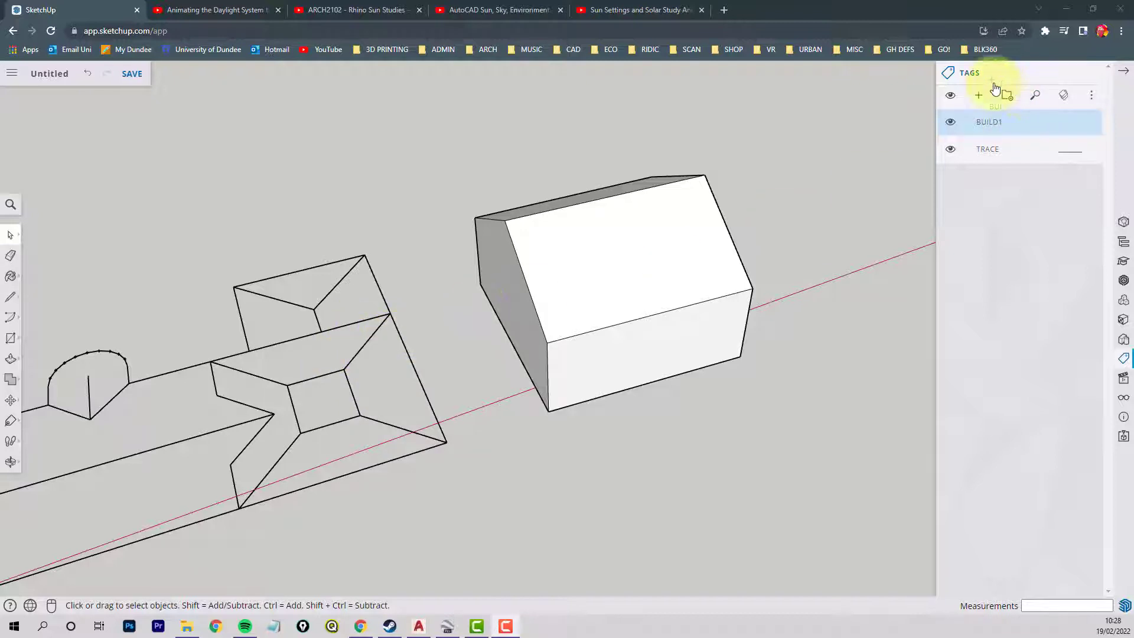
Step: Create a new tag named FATFACE and select it in the tag list
left_click(979, 97)
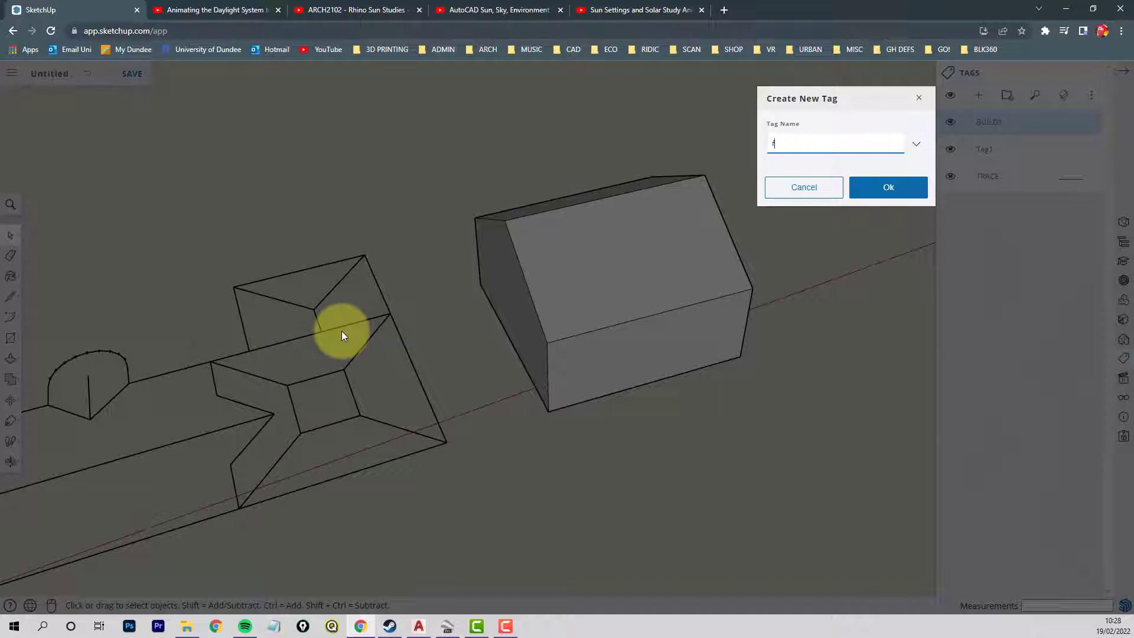
type("ATFACE")
left_click(887, 188)
left_click(998, 144)
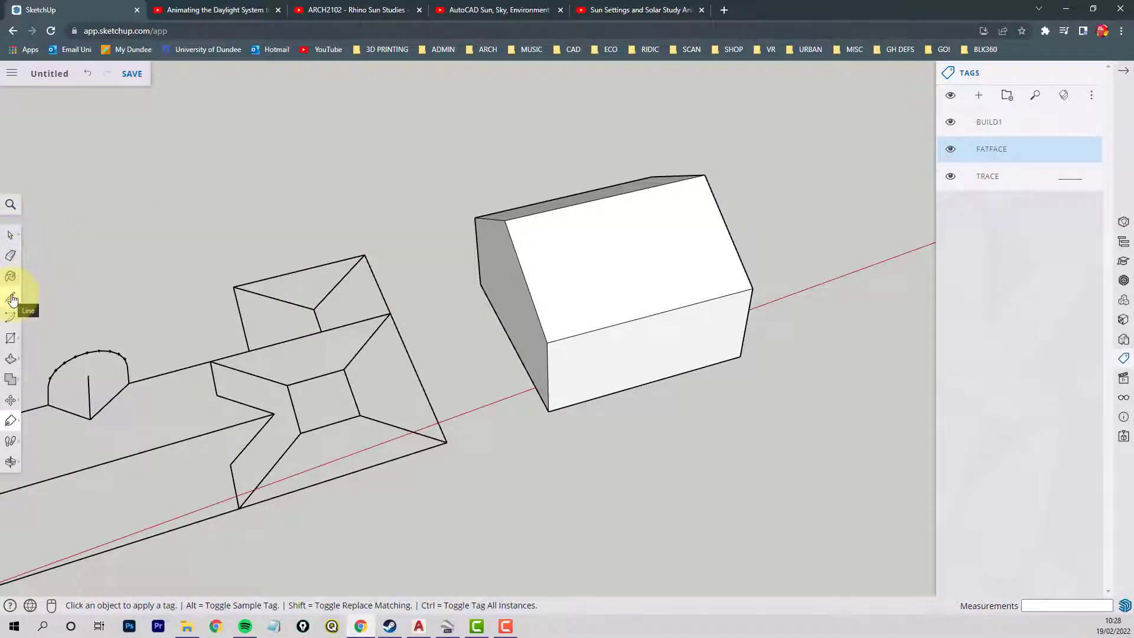
Step: Trace the small rectangle in the middle of the hipped roof plan with the Line tool, linear inferences off, closing it into a face
left_click(11, 298)
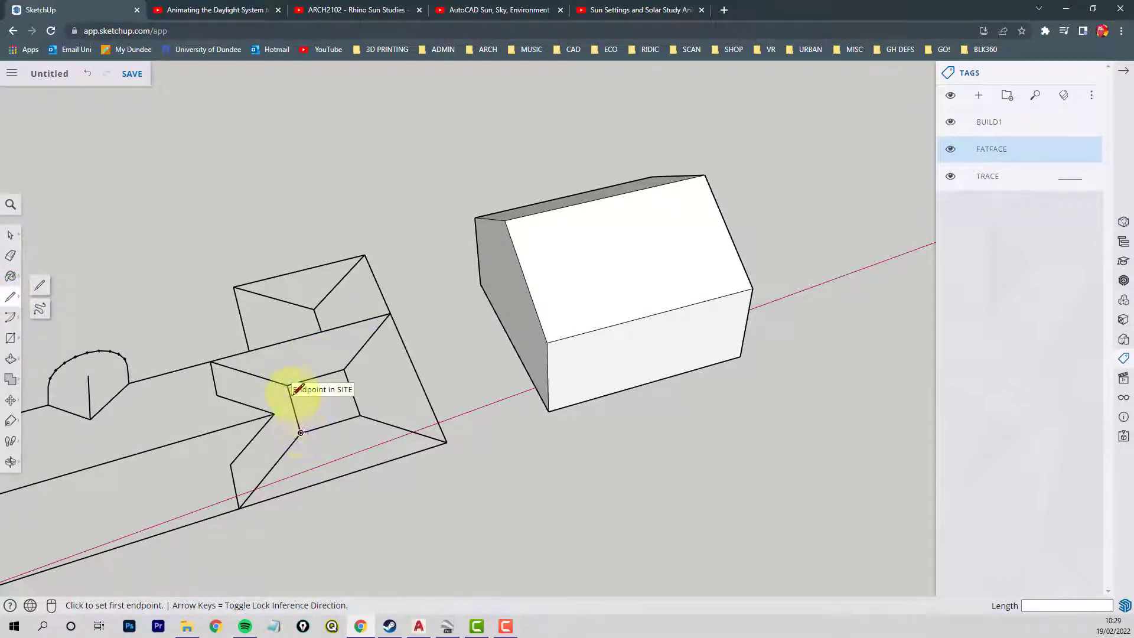
left_click(287, 385)
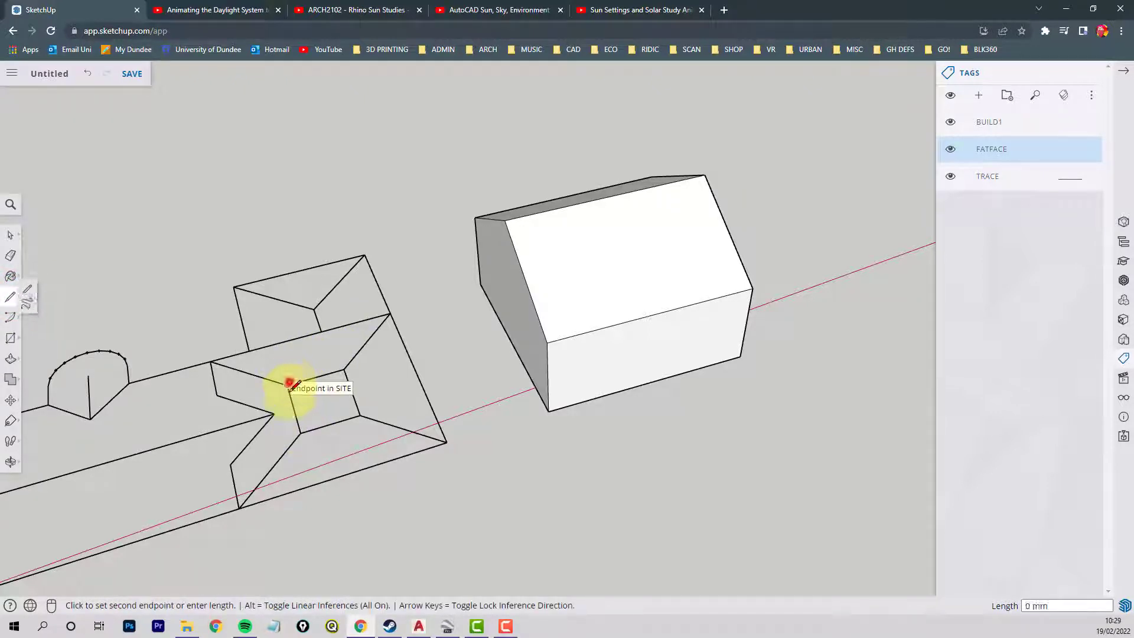
left_click(300, 433)
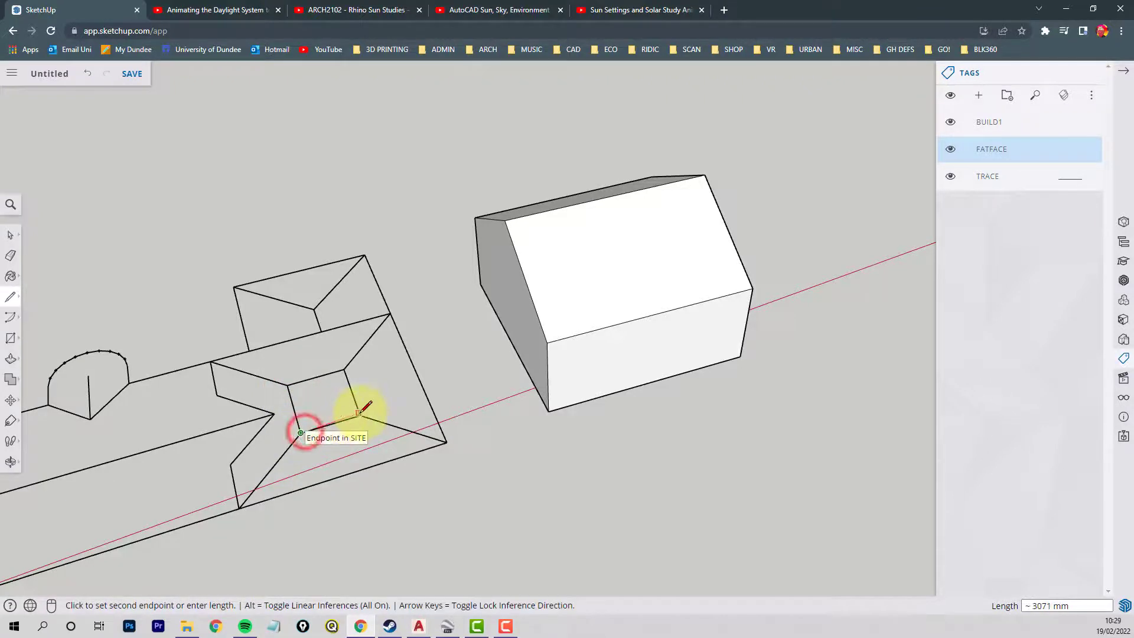
scroll(367, 408, "up", 2)
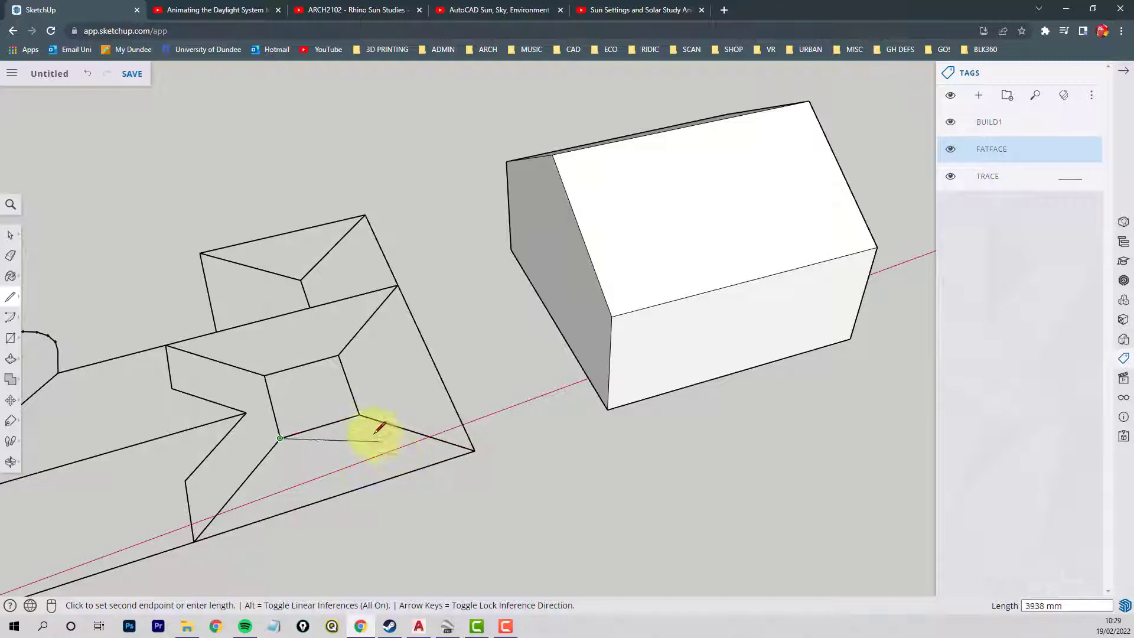
key("alt")
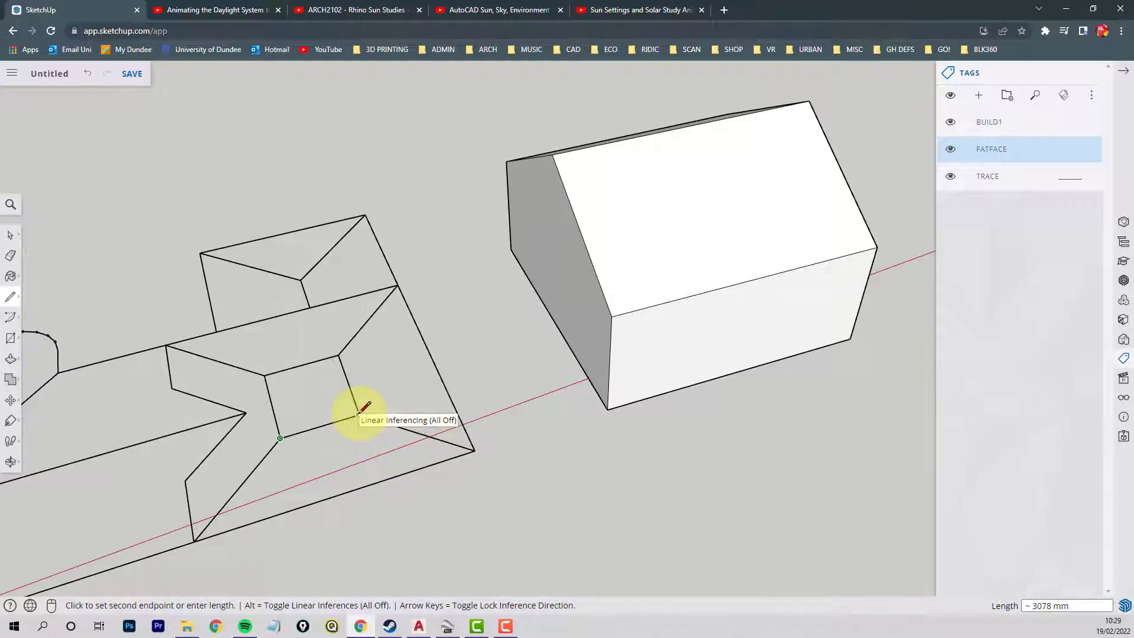
left_click(358, 413)
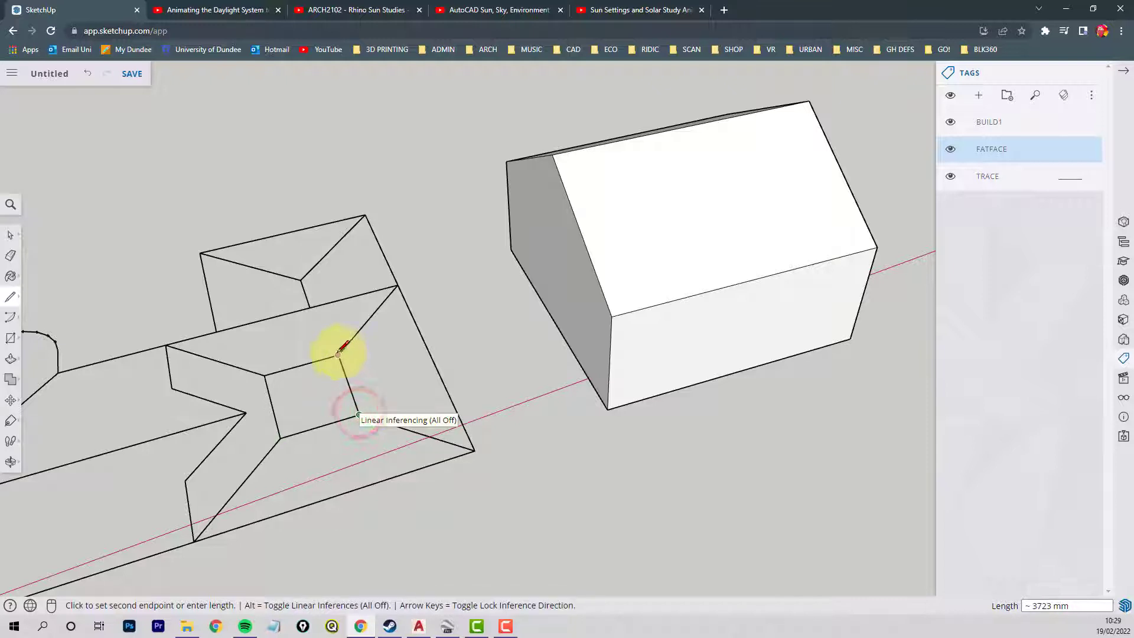
left_click(339, 354)
left_click(265, 374)
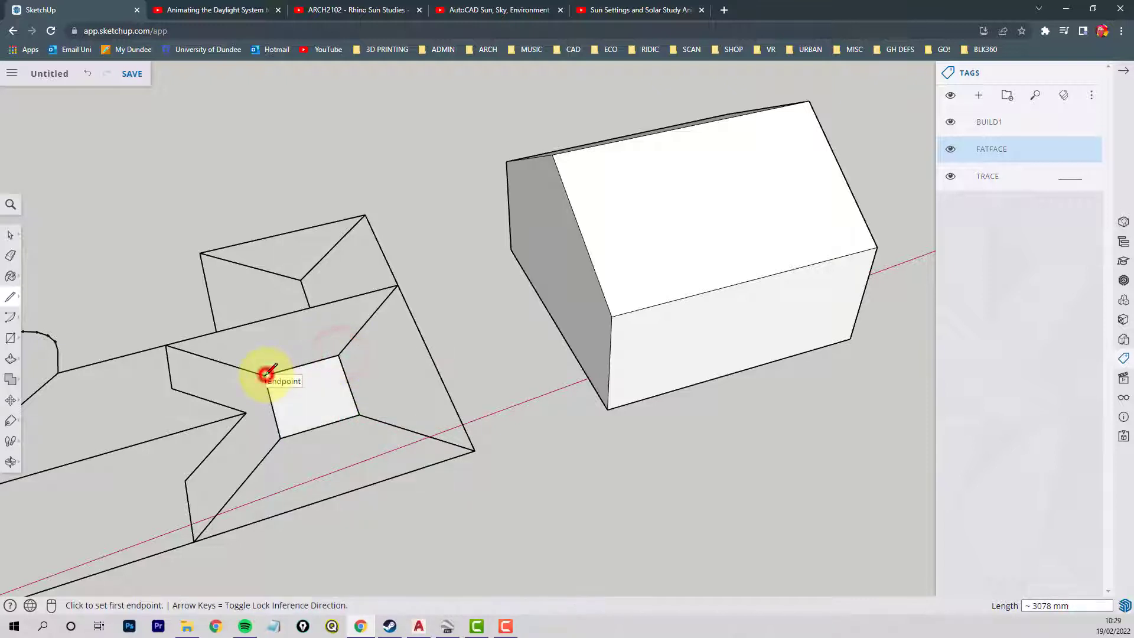
Step: Switch to AutoCAD and turn on the ANNOTATE layer to read the elevation heights, check the building in Google Earth, and return to SketchUp
left_click(419, 628)
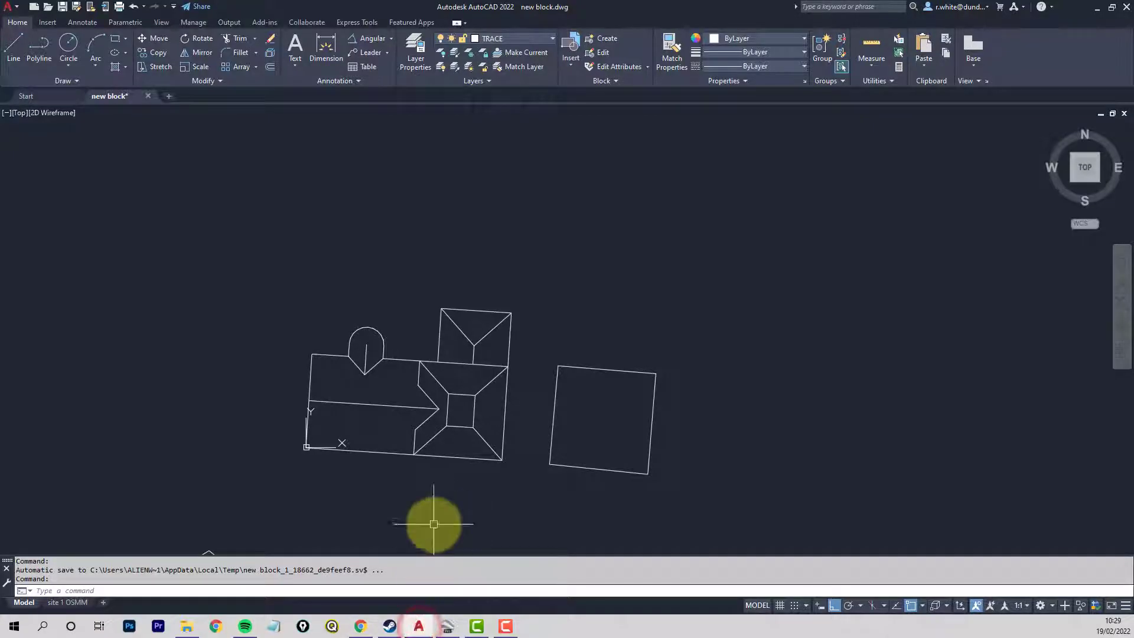
middle_click_drag(433, 523, 432, 319)
left_click(542, 35)
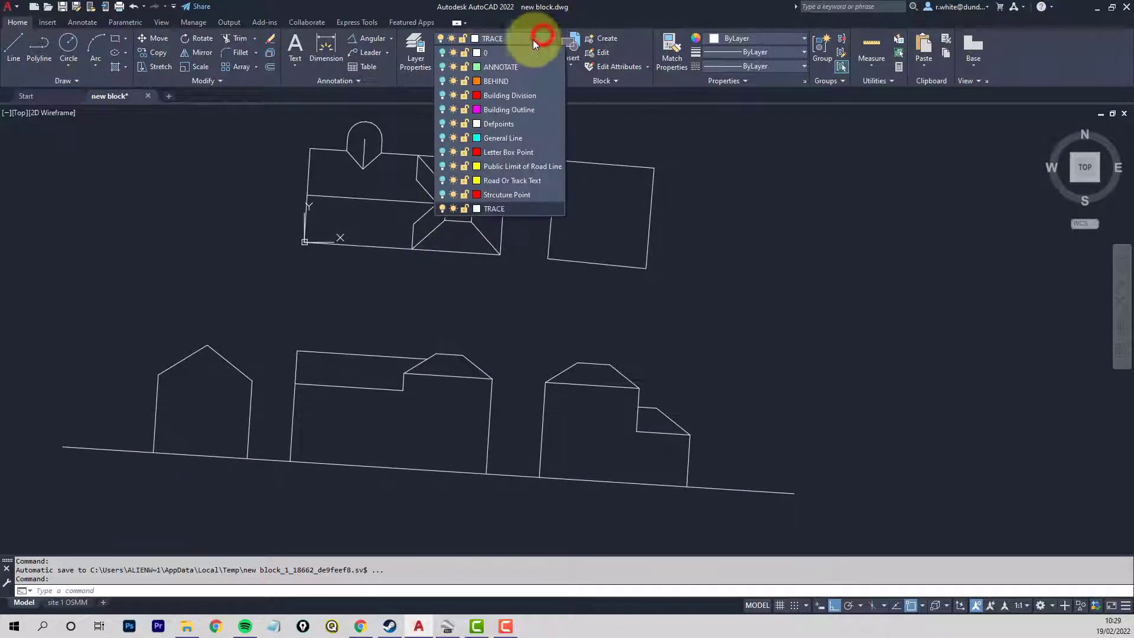
left_click(444, 66)
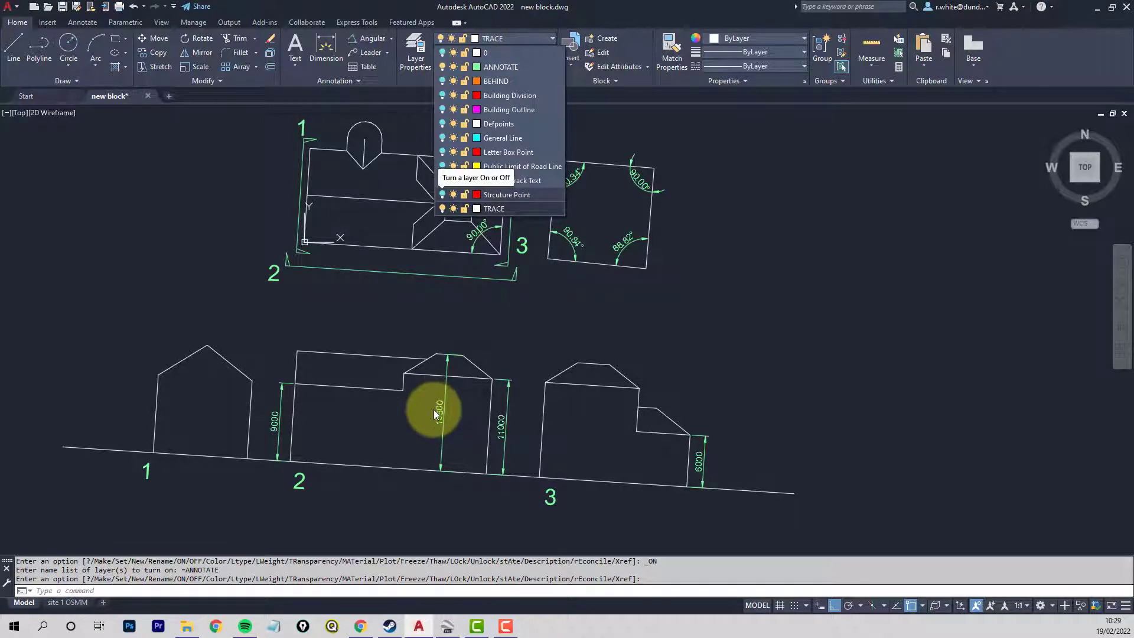
left_click(448, 626)
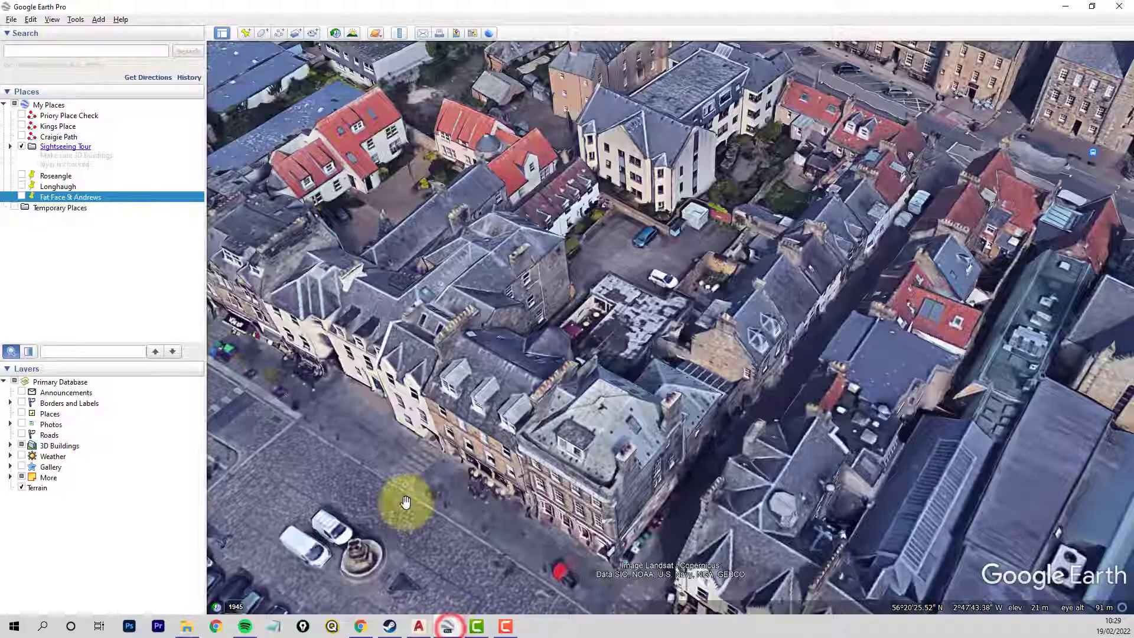
left_click(360, 626)
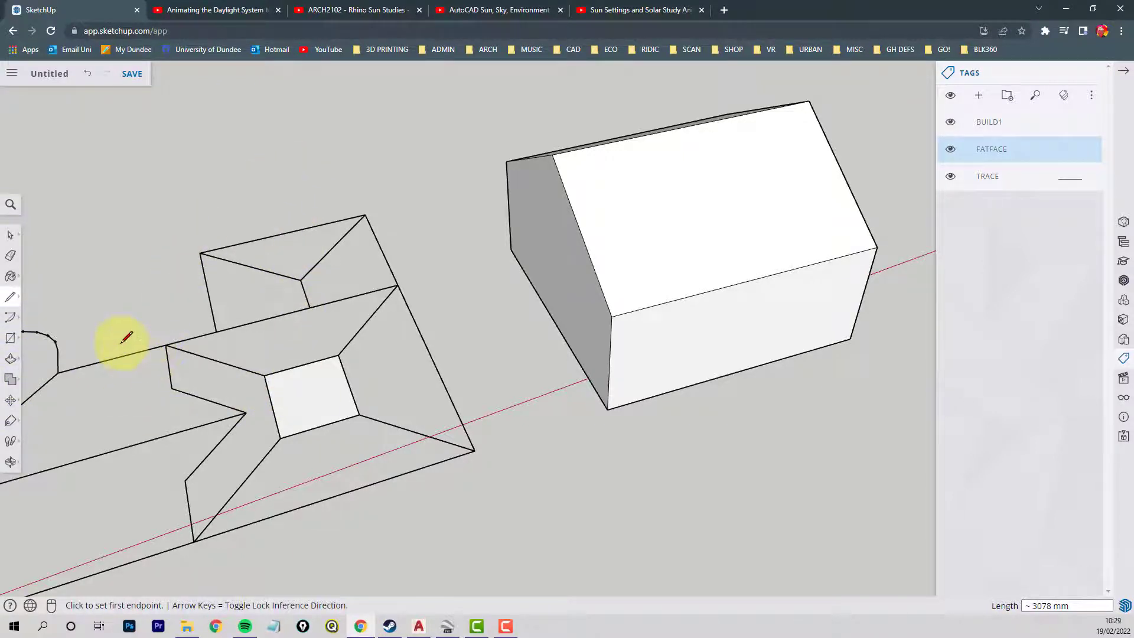
Step: Move the small rectangular face at the centre of the hipped roof plan up 13500 mm along the blue axis
left_click(10, 402)
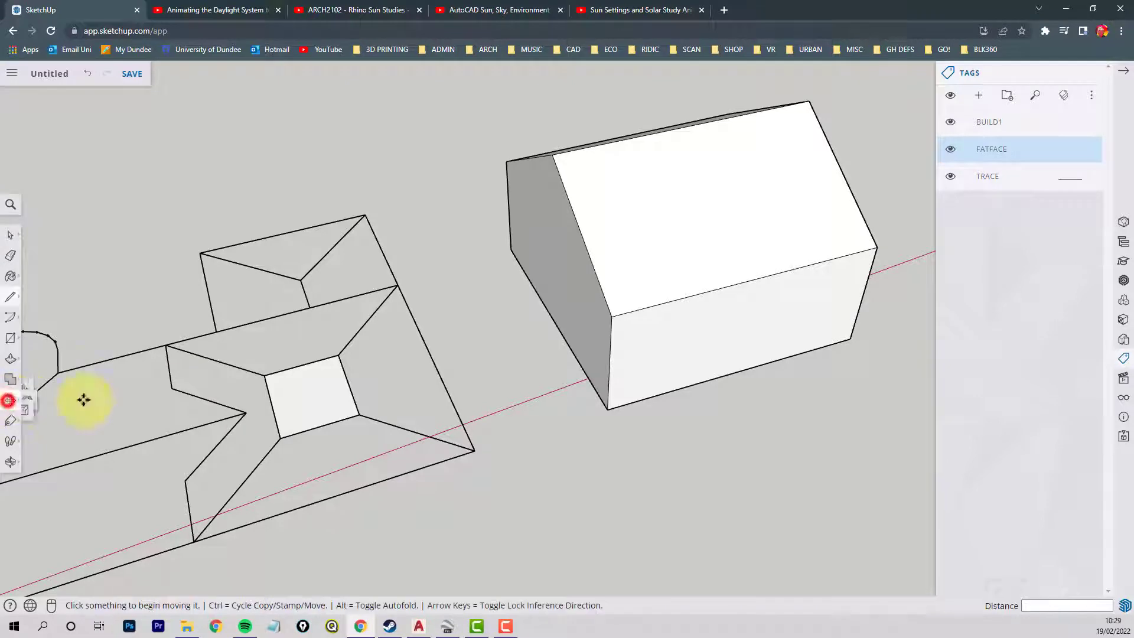
left_click(311, 399)
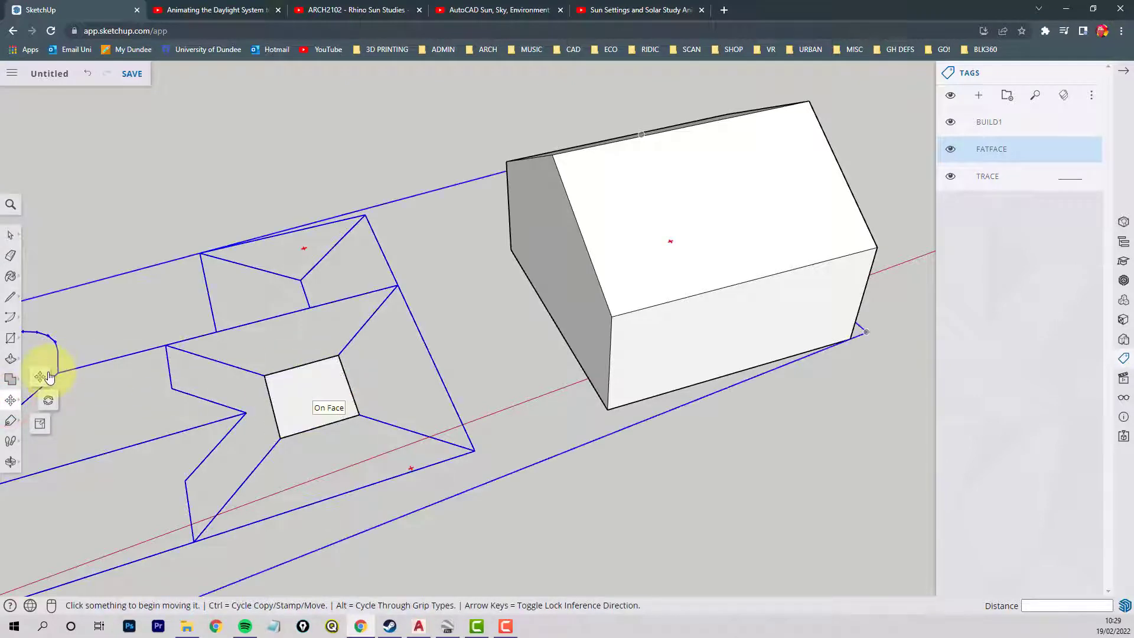
left_click(36, 380)
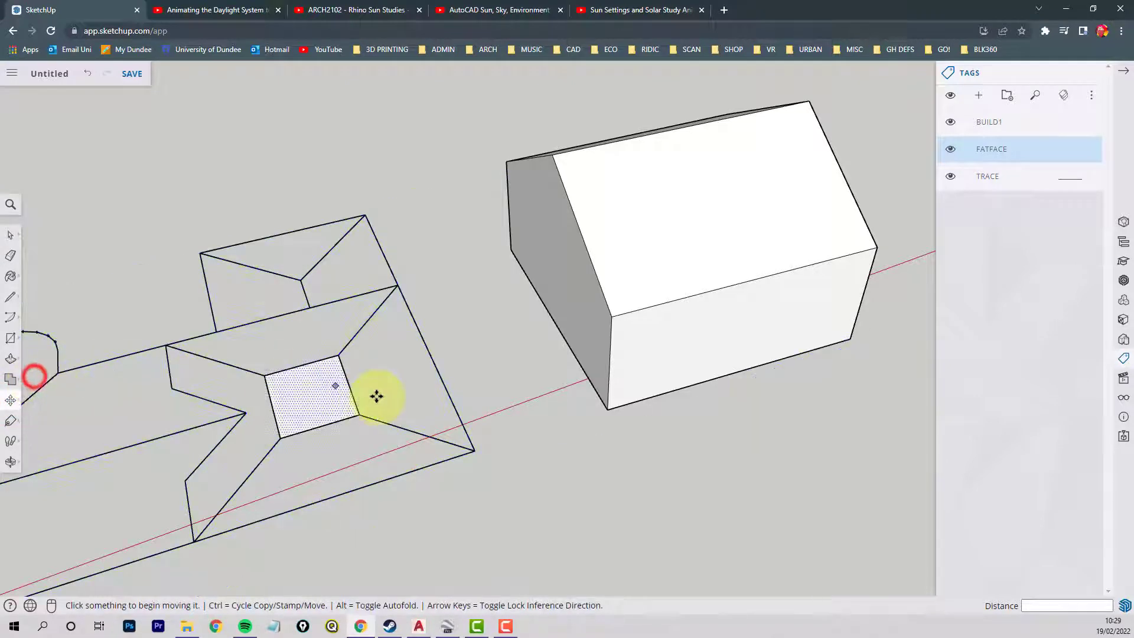
left_click(319, 392)
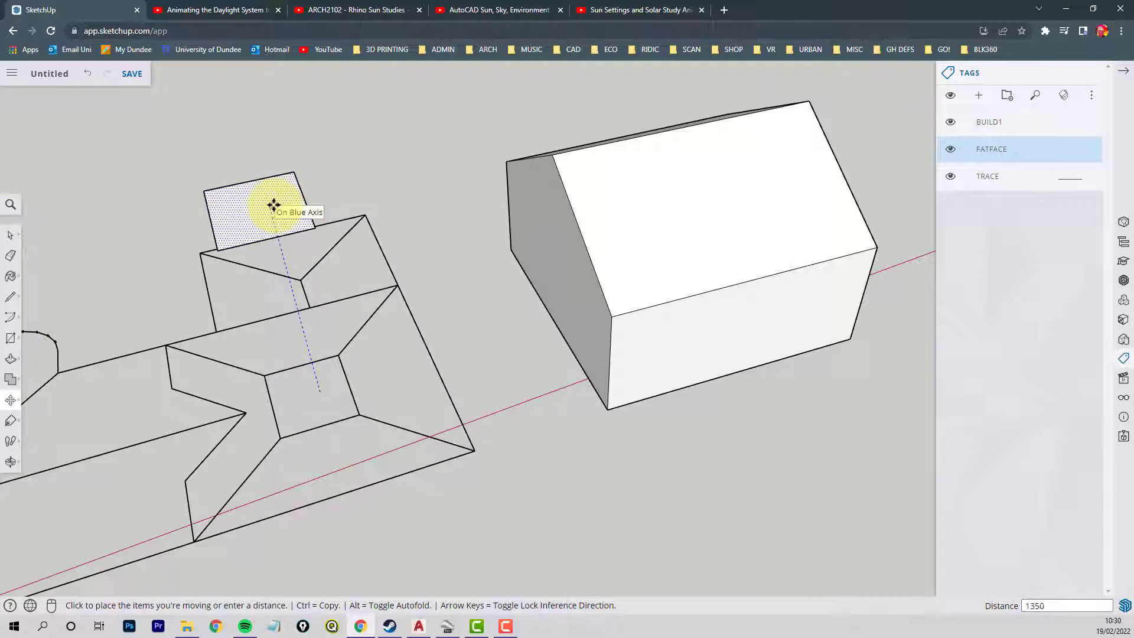
key("Return")
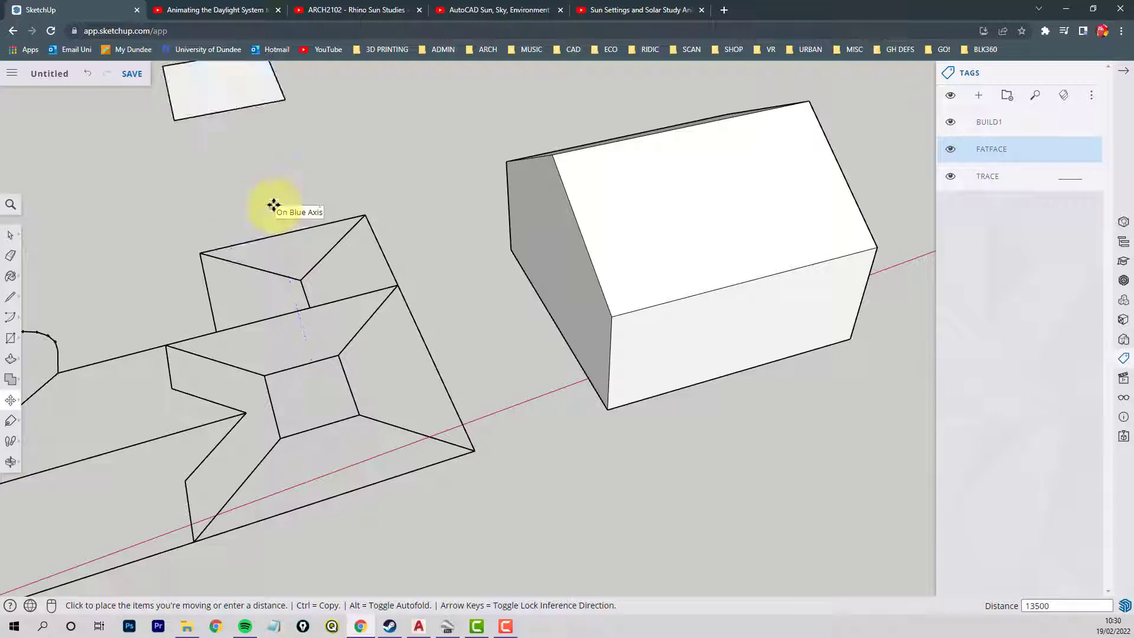
middle_click_drag(268, 207, 353, 303)
key("m")
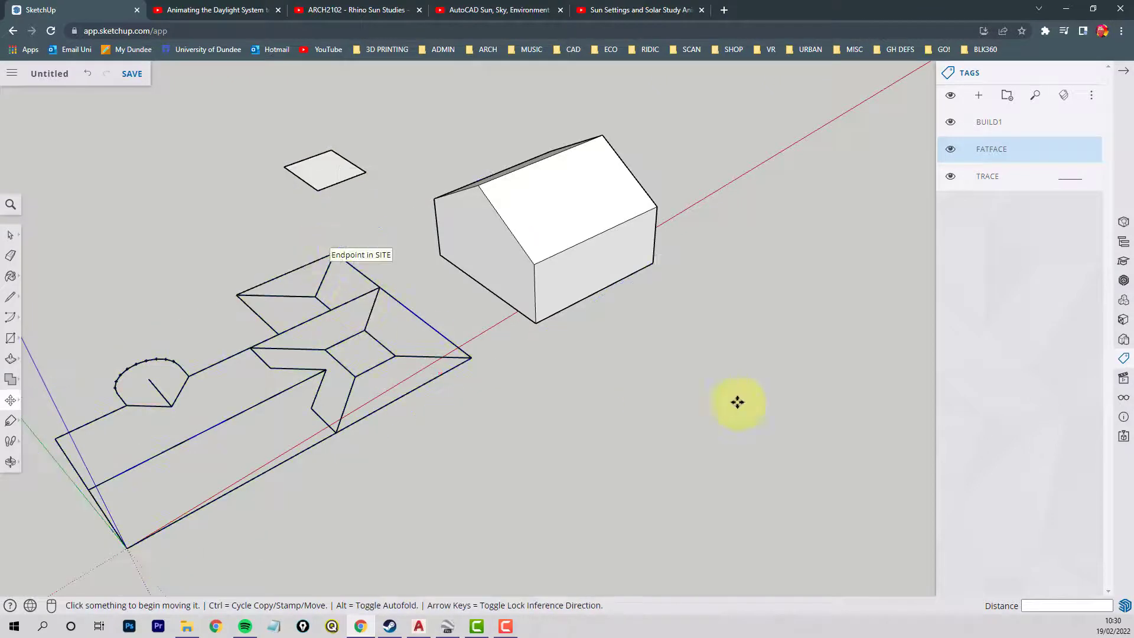
Step: Set the camera to parallel projection and try the standard views, ending on the front-left isometric view
left_click(1123, 381)
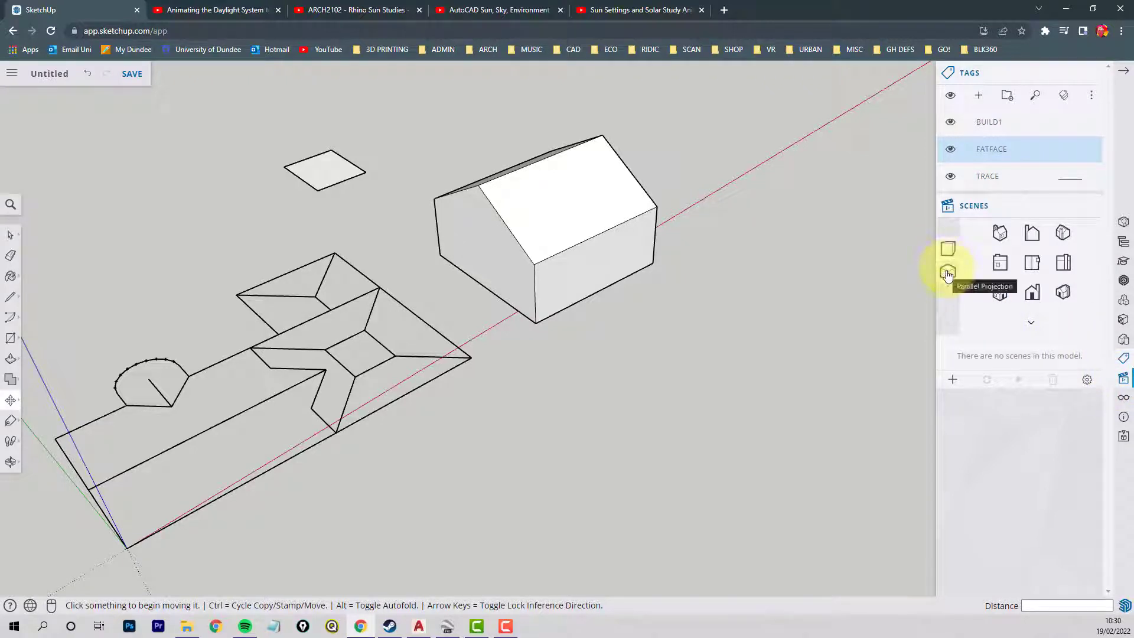
left_click(947, 274)
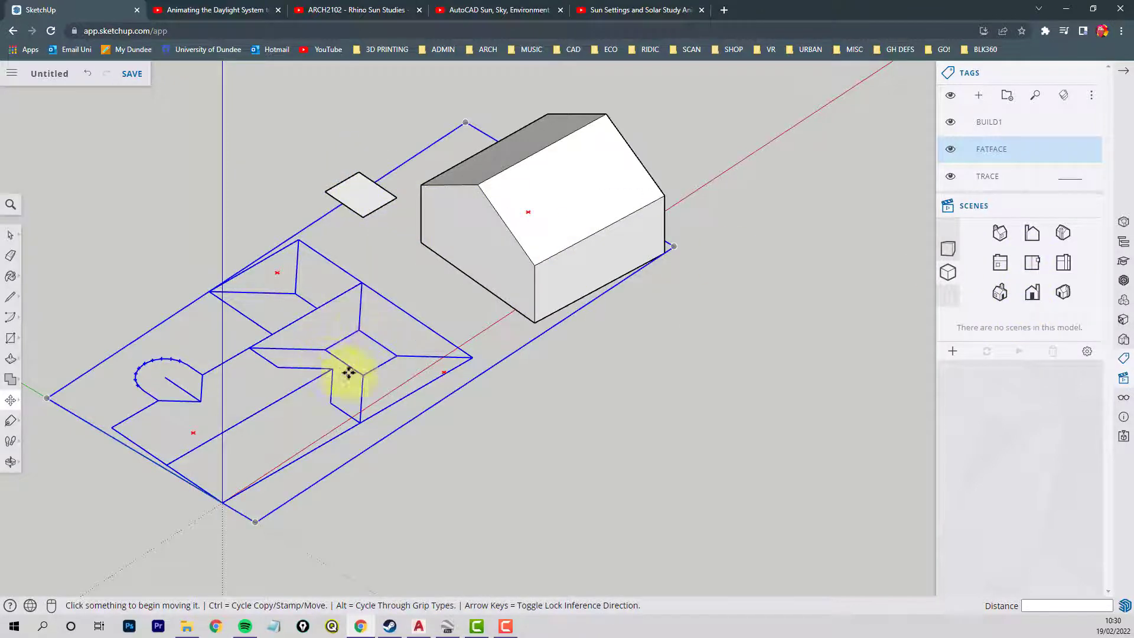
left_click(1032, 263)
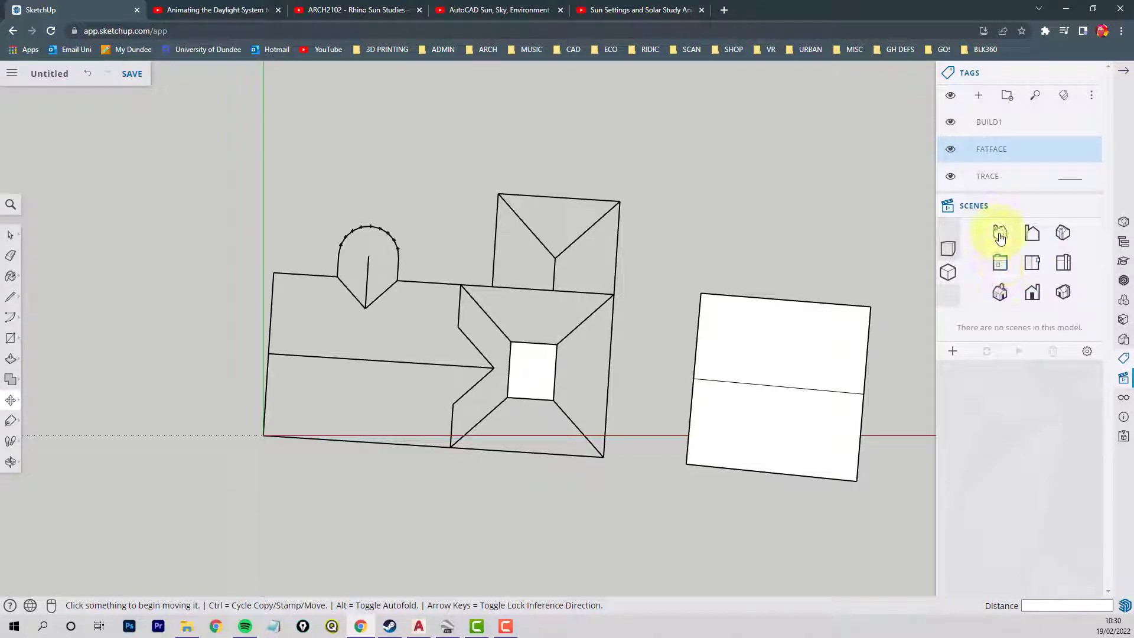
left_click(1004, 235)
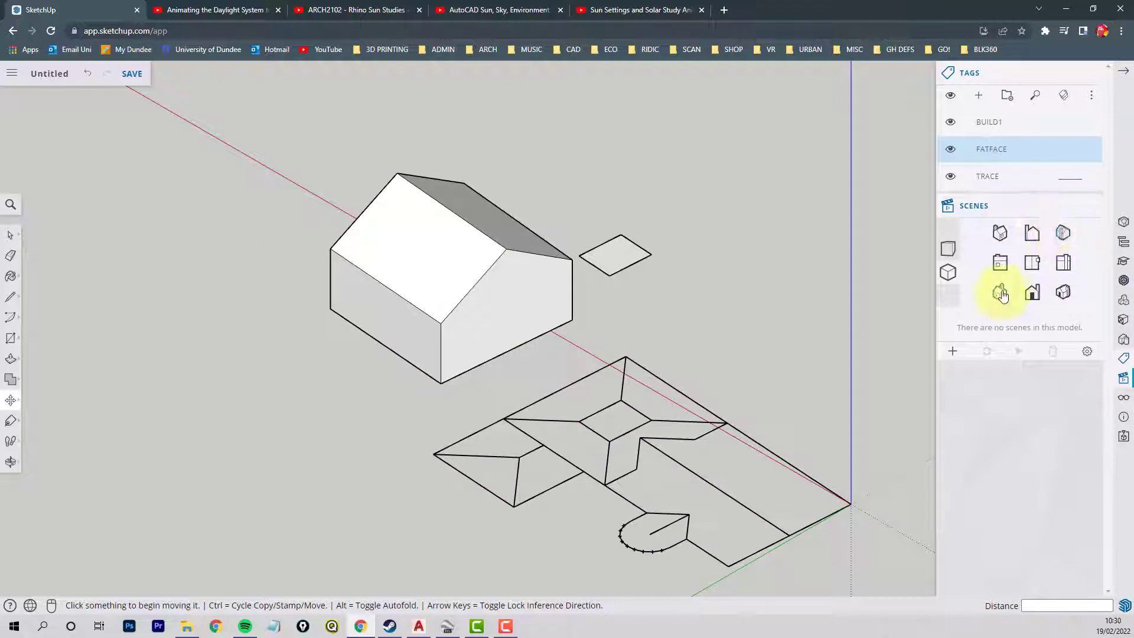
left_click(1067, 294)
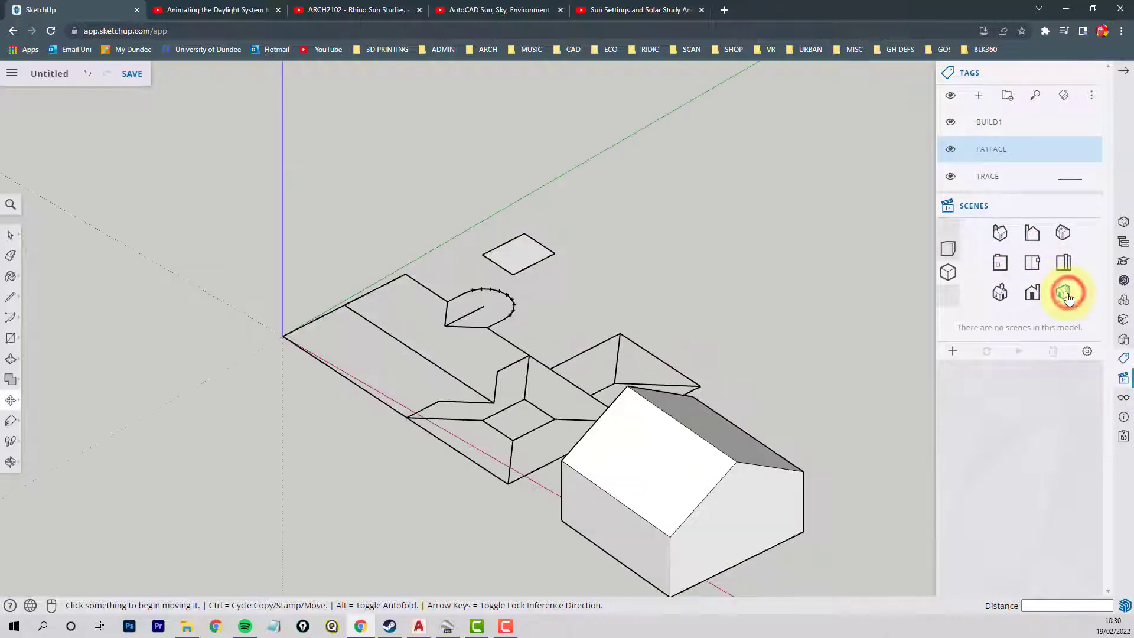
left_click(999, 294)
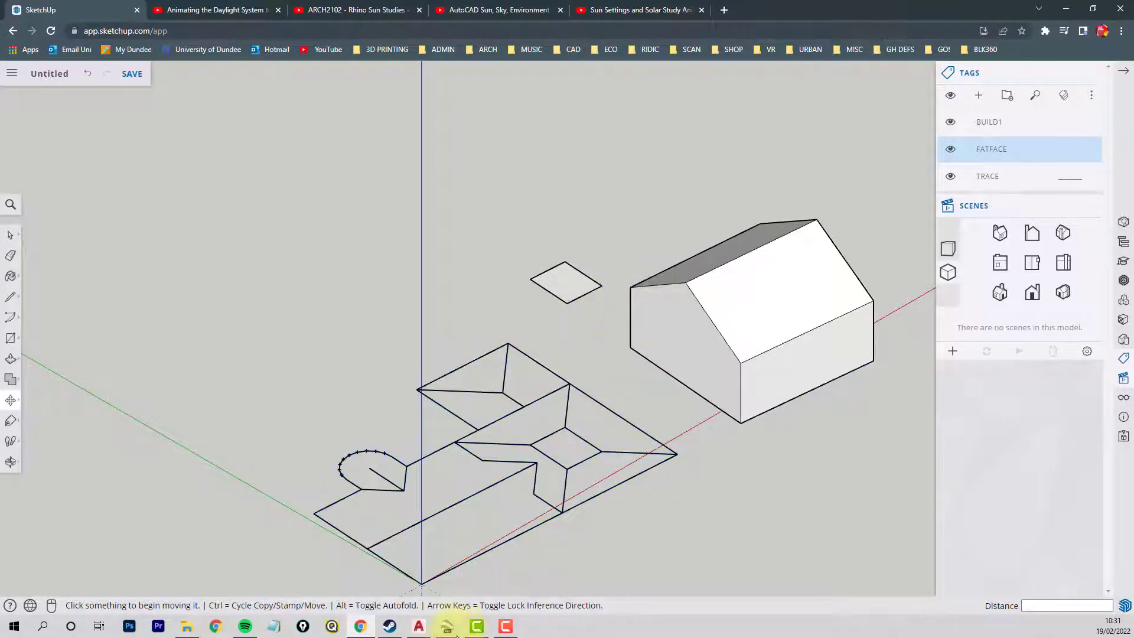
Step: Check the elevations in AutoCAD, then trace the hipped block's four-sided outline in SketchUp with the Line tool, linear inferences off, closing it into a face
left_click(421, 629)
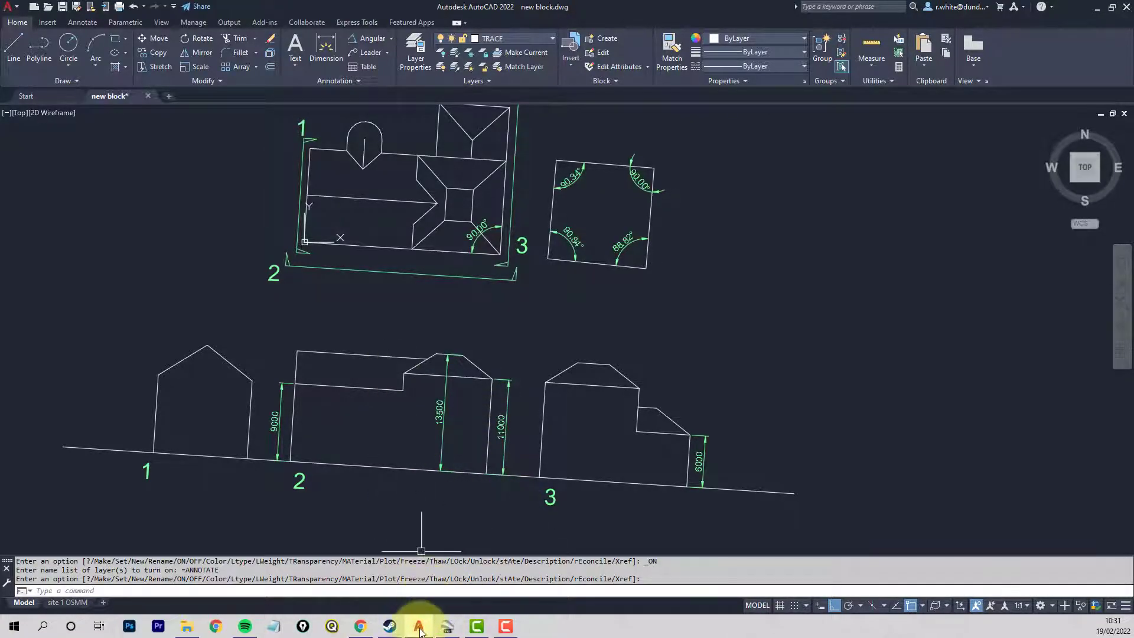
left_click(362, 627)
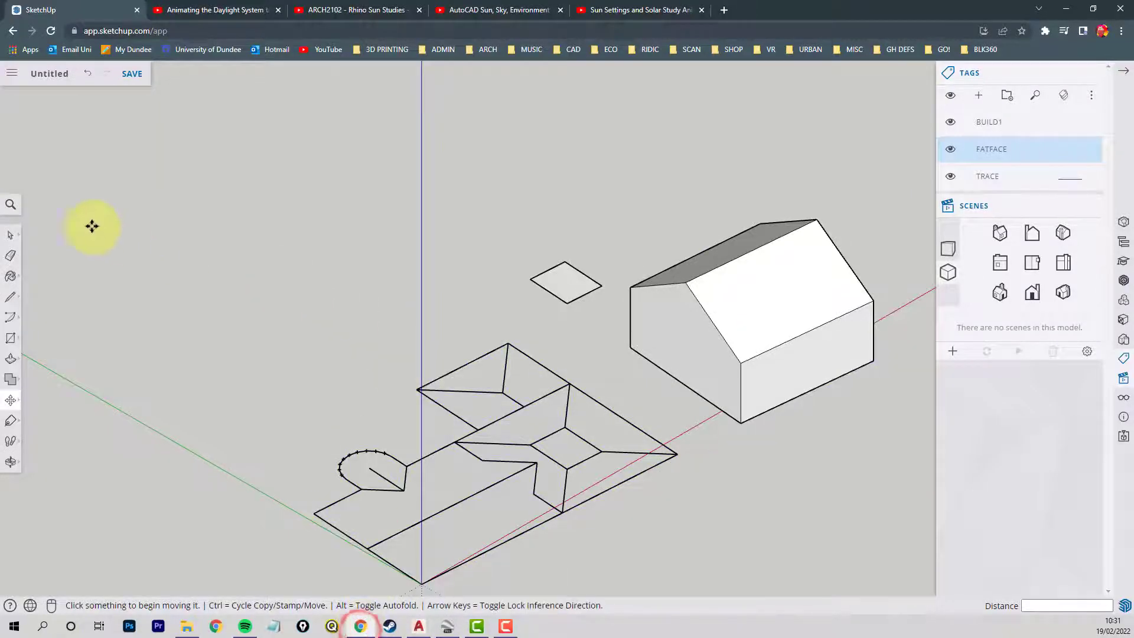
left_click(8, 299)
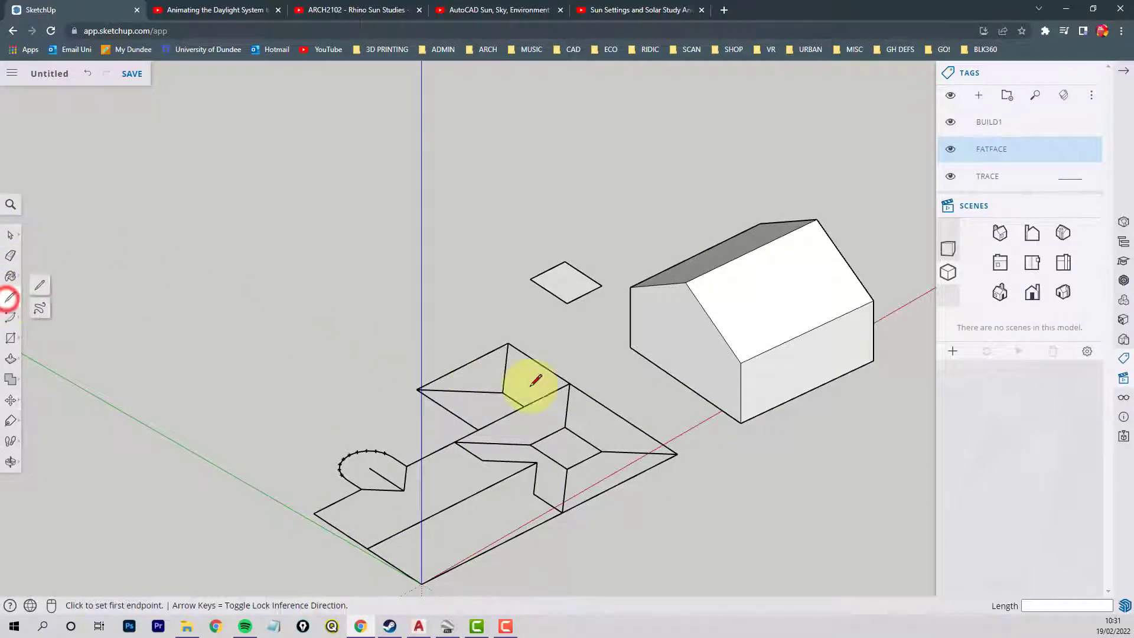
left_click(574, 385)
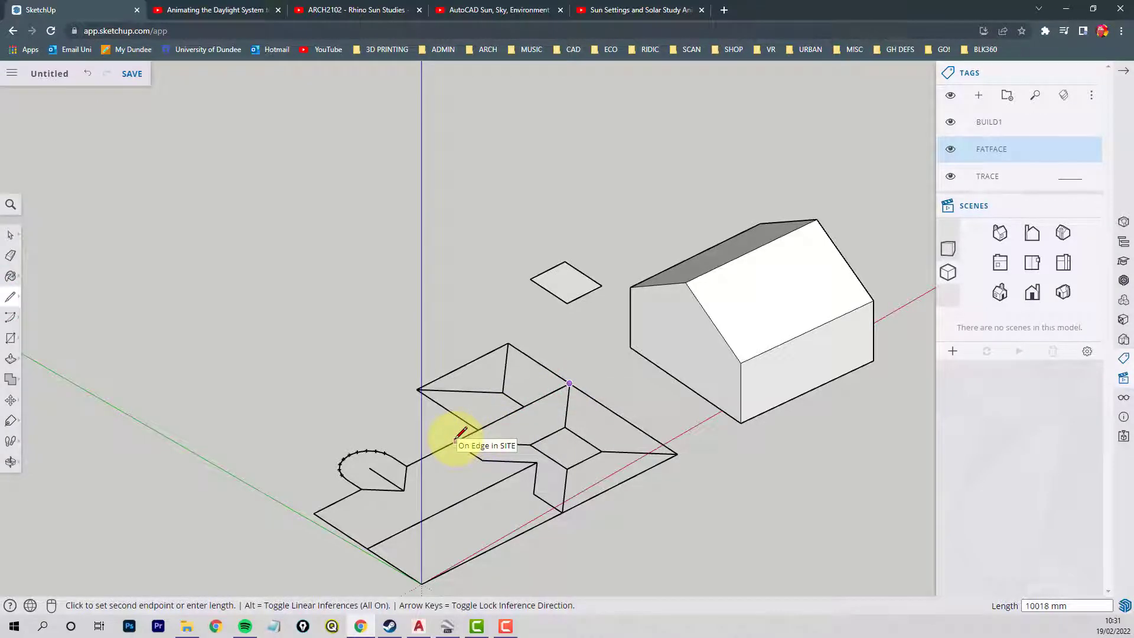
key("alt")
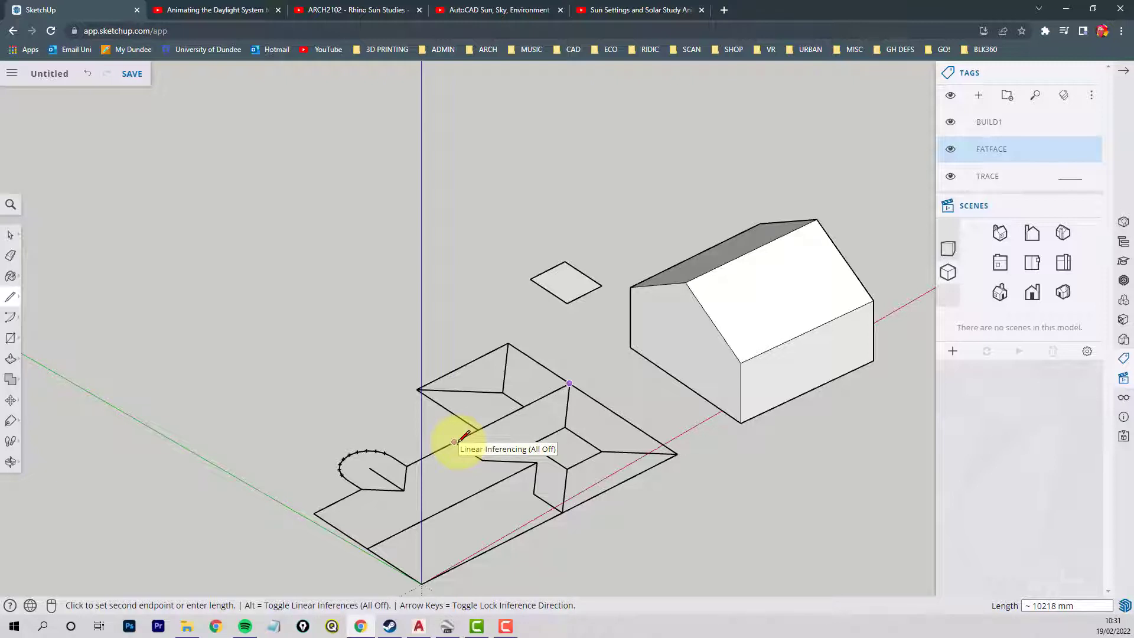
left_click(454, 441)
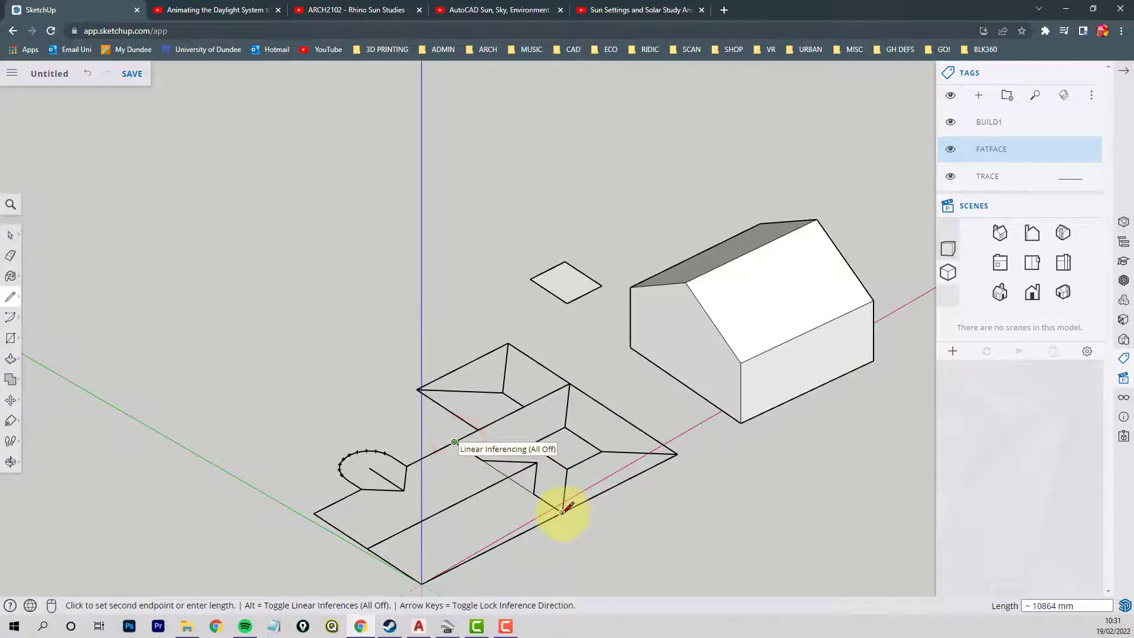
left_click(562, 509)
left_click(678, 454)
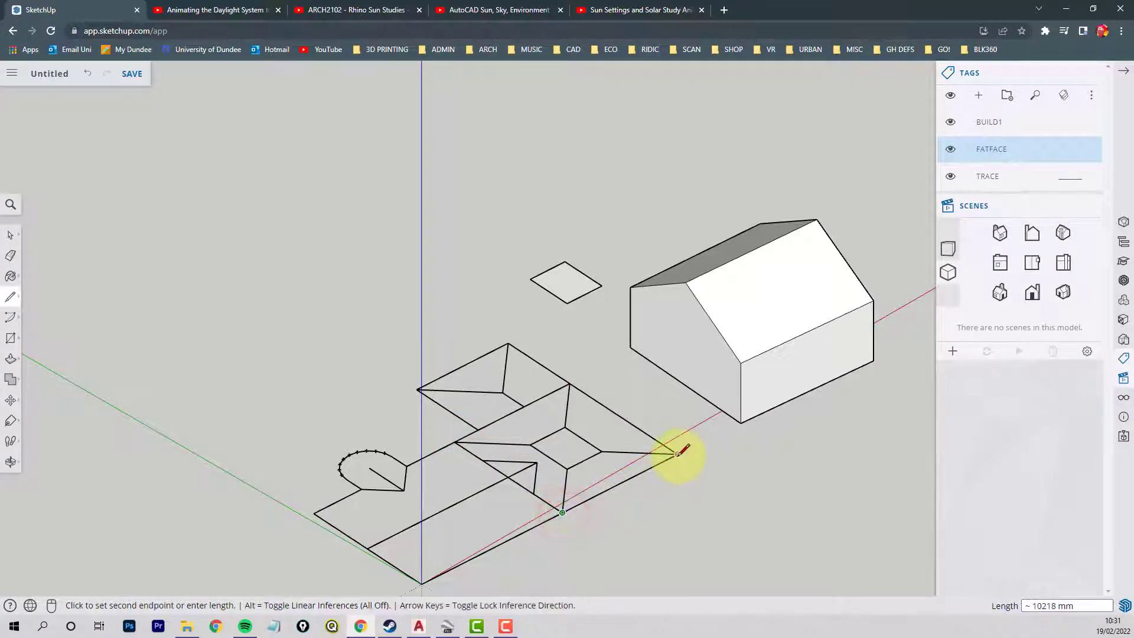
left_click(678, 453)
left_click(570, 381)
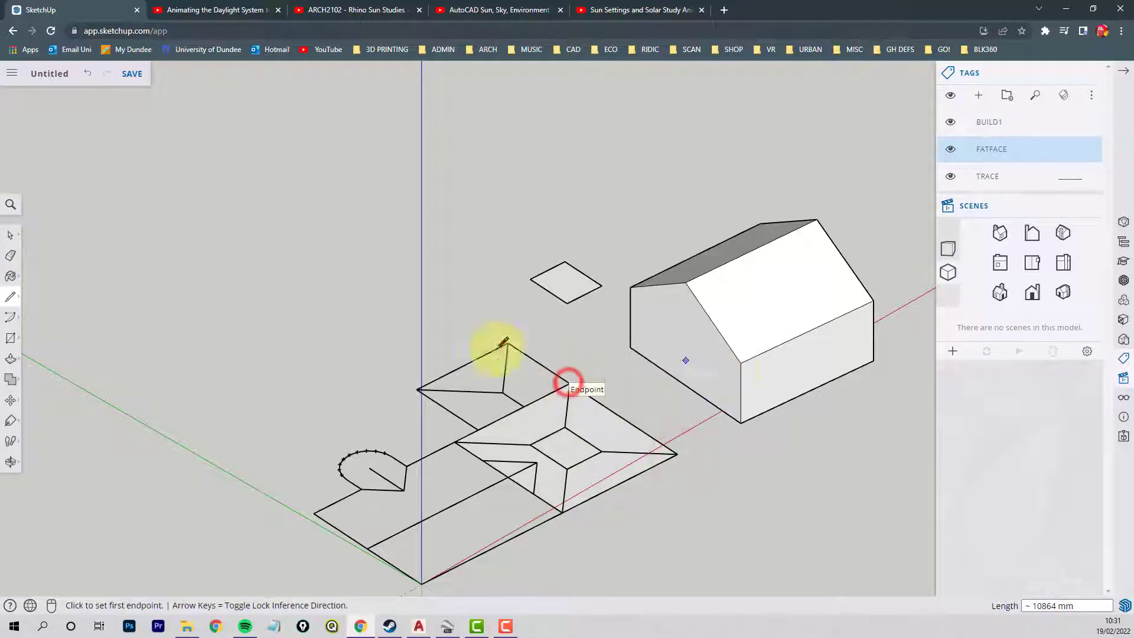
Step: Check the eaves height in the AutoCAD elevations, return to SketchUp, and push/pull the traced footprint up 11000 mm
left_click(10, 359)
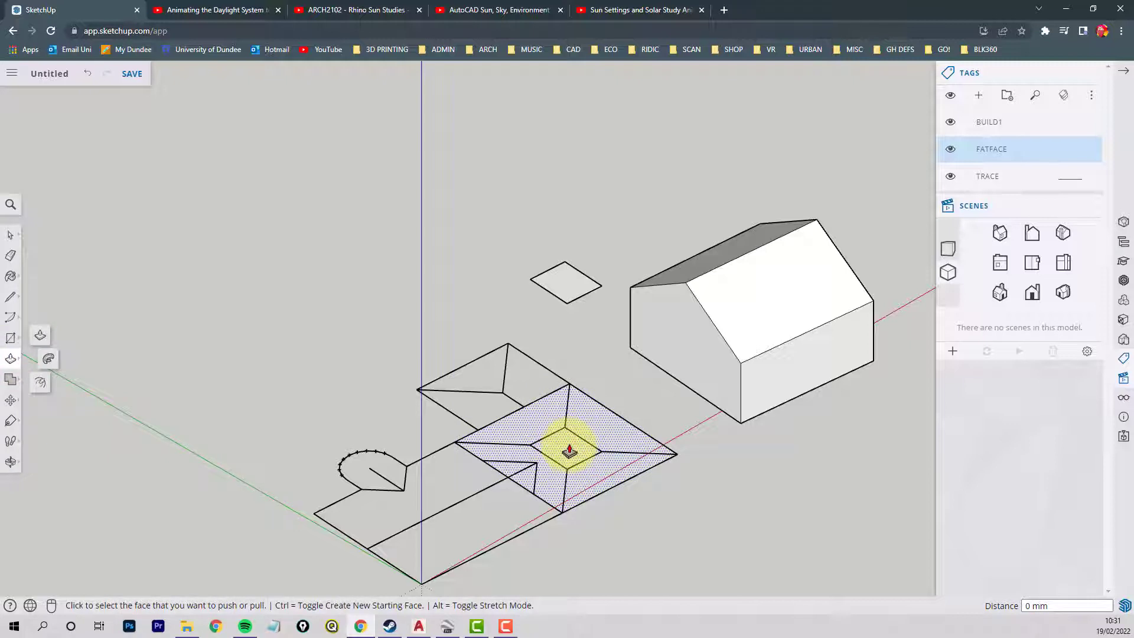
left_click(420, 629)
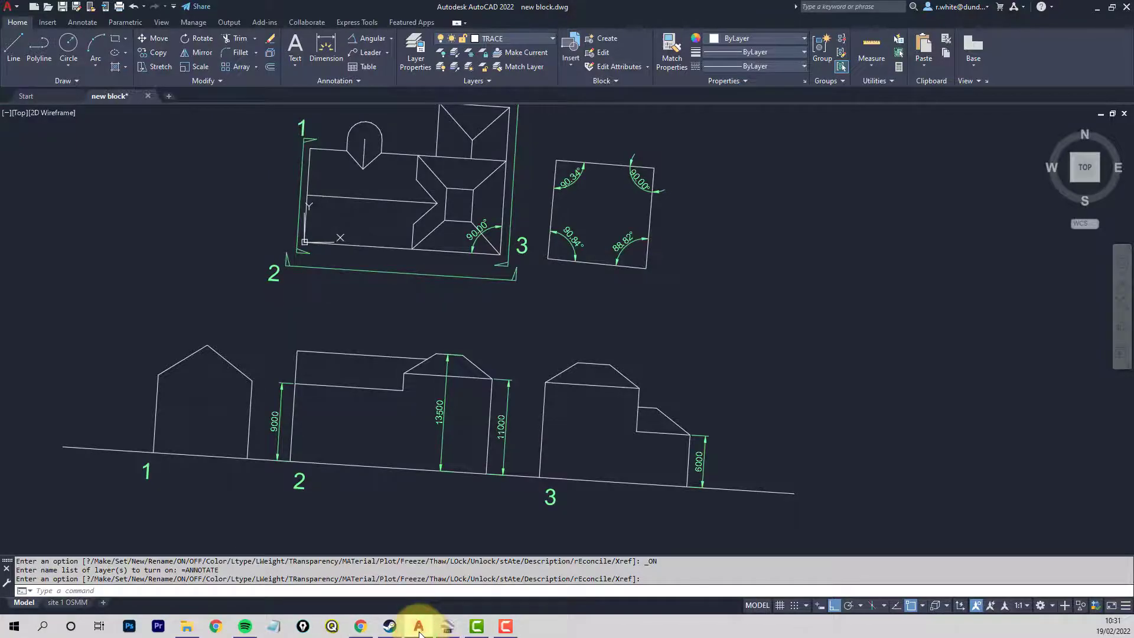
left_click(420, 628)
left_click(563, 446)
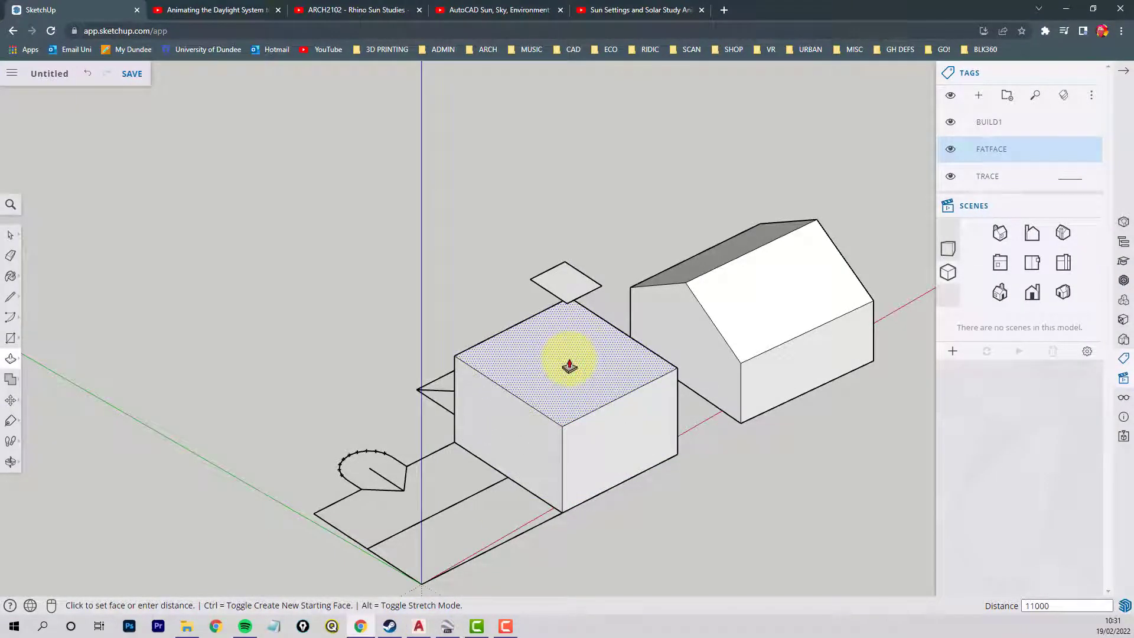
type("11000")
key("Return")
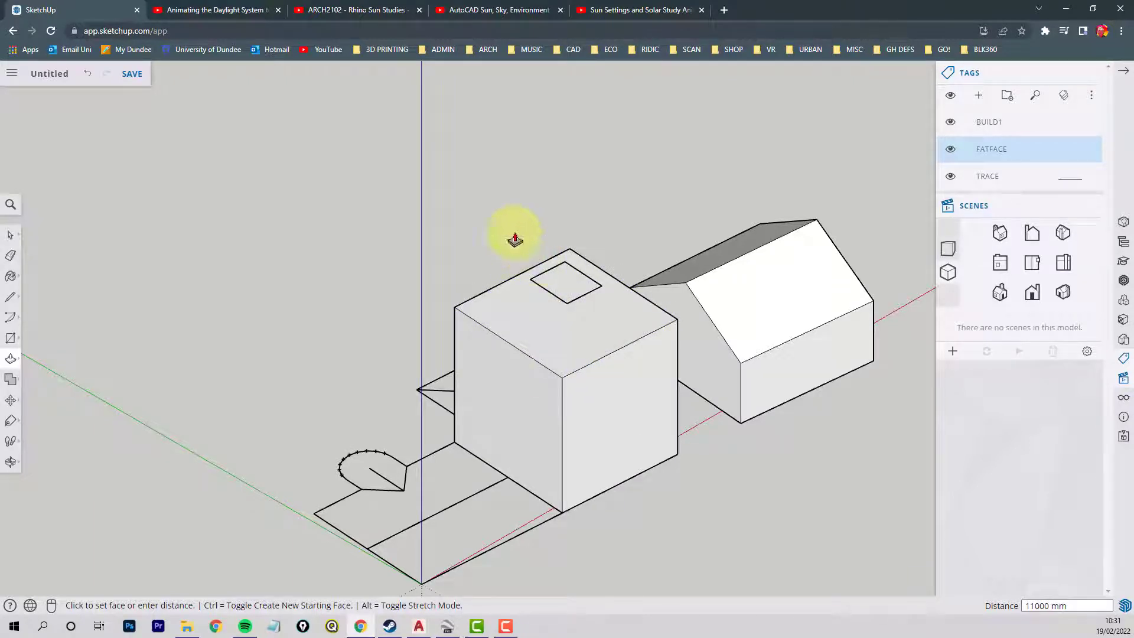
Step: Delete the top face of the extruded block around the small raised rectangle, leaving the walls open
left_click(11, 236)
left_click(558, 334)
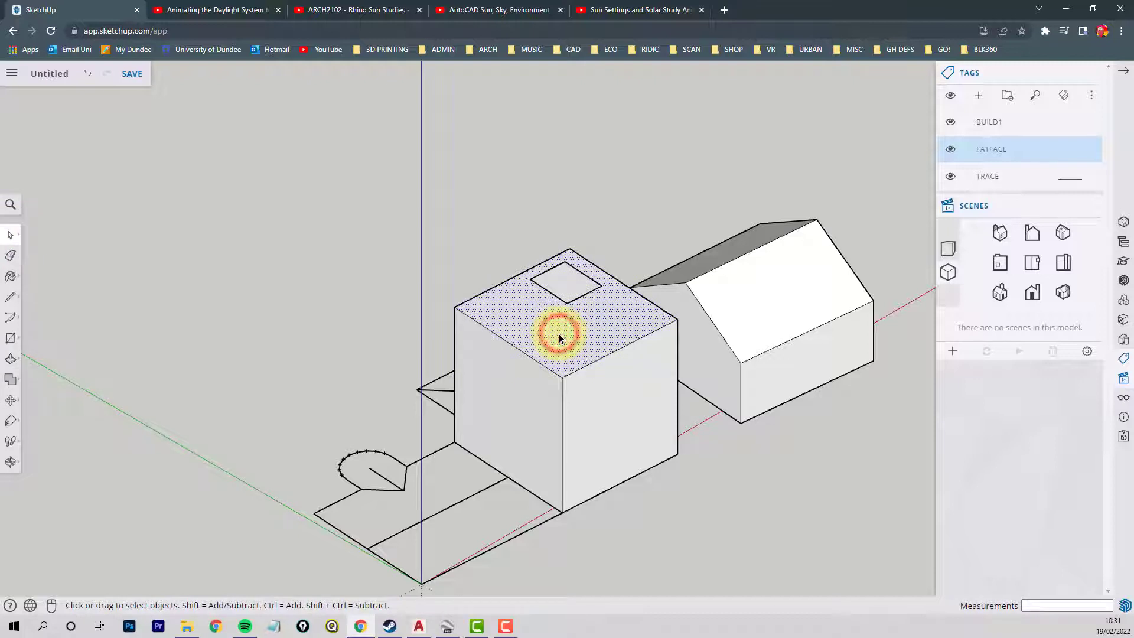
key("Delete")
middle_click_drag(559, 334, 200, 217)
scroll(531, 234, "up", 2)
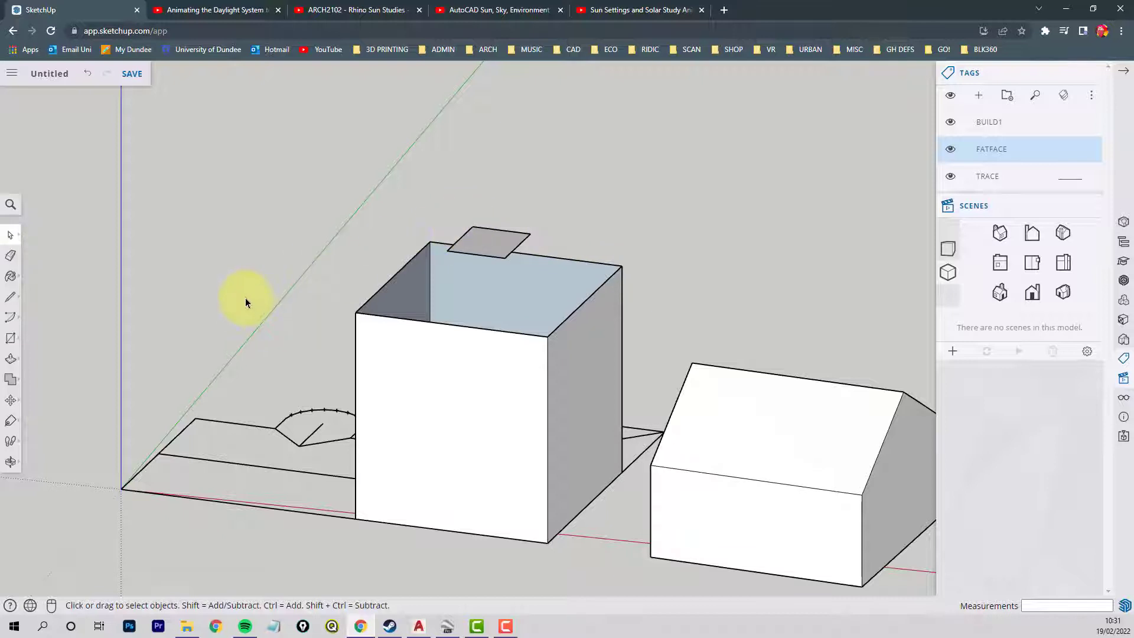
middle_click_drag(387, 356, 430, 400)
left_click_drag(362, 497, 362, 364)
key("space")
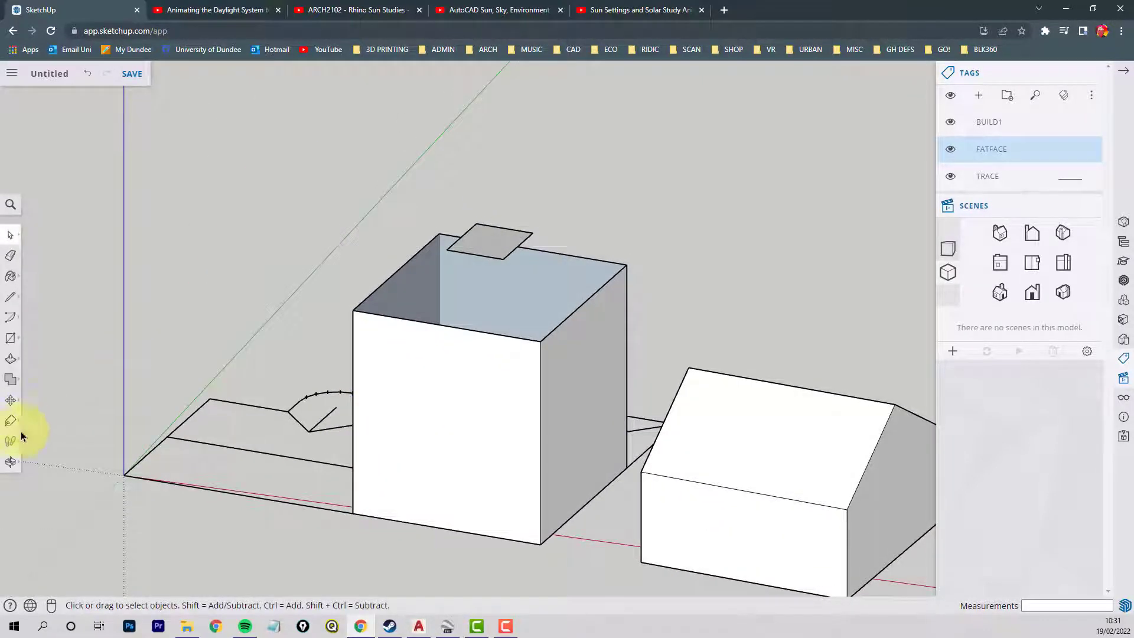
Step: Draw four hip lines from the raised rectangle's corners to the matching top corners of the open block, closing the sloped roof faces
left_click(11, 297)
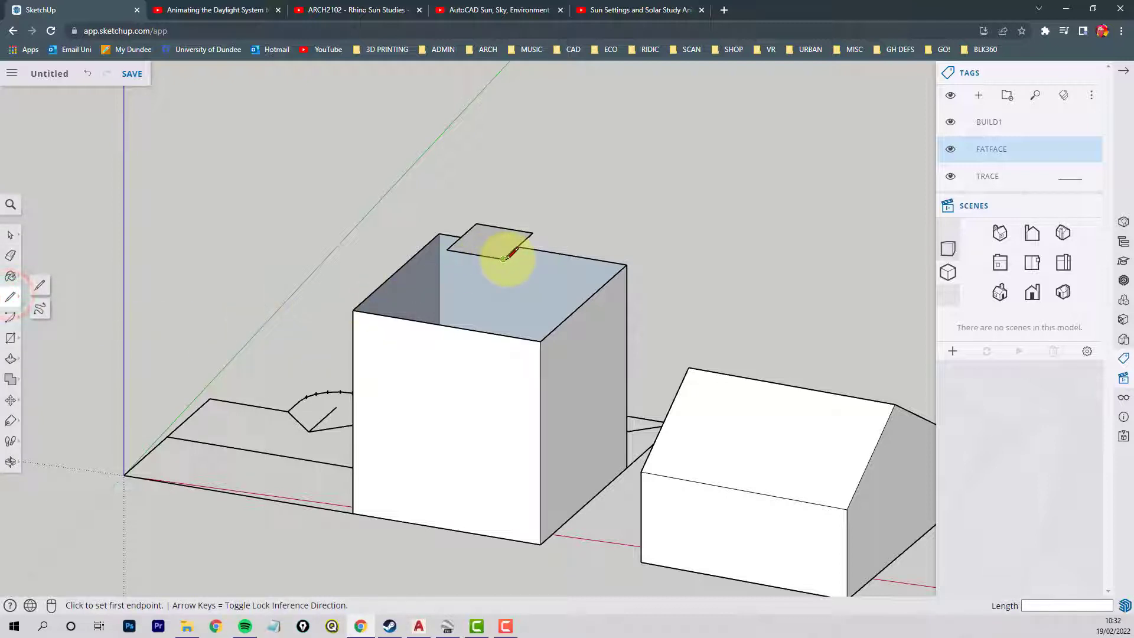
left_click(503, 258)
left_click(540, 341)
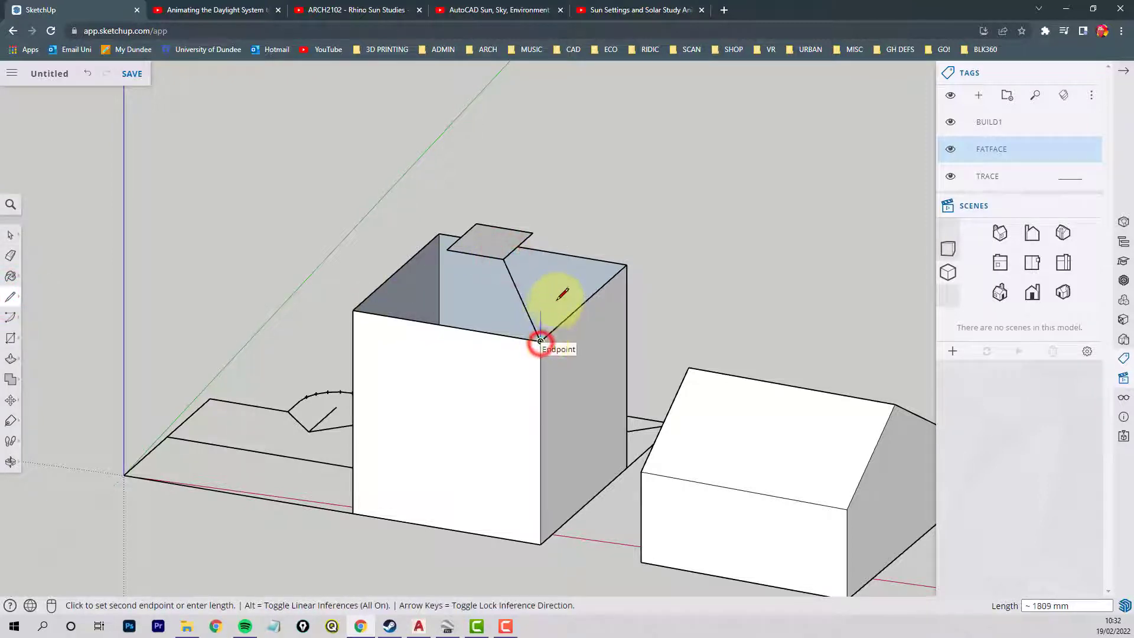
key("Escape")
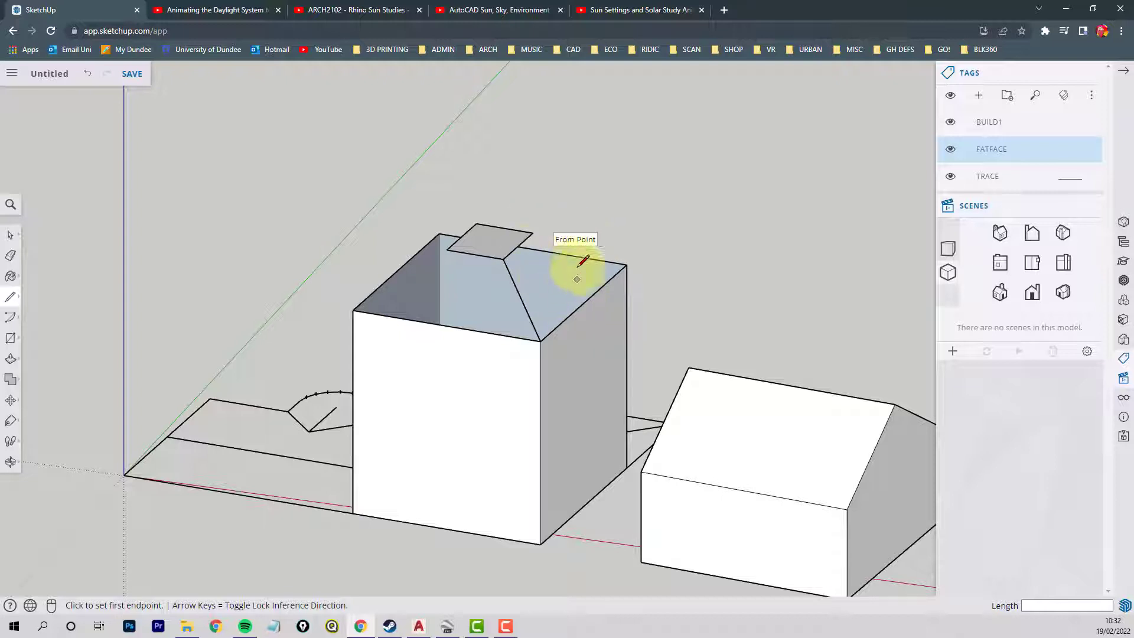
left_click(533, 232)
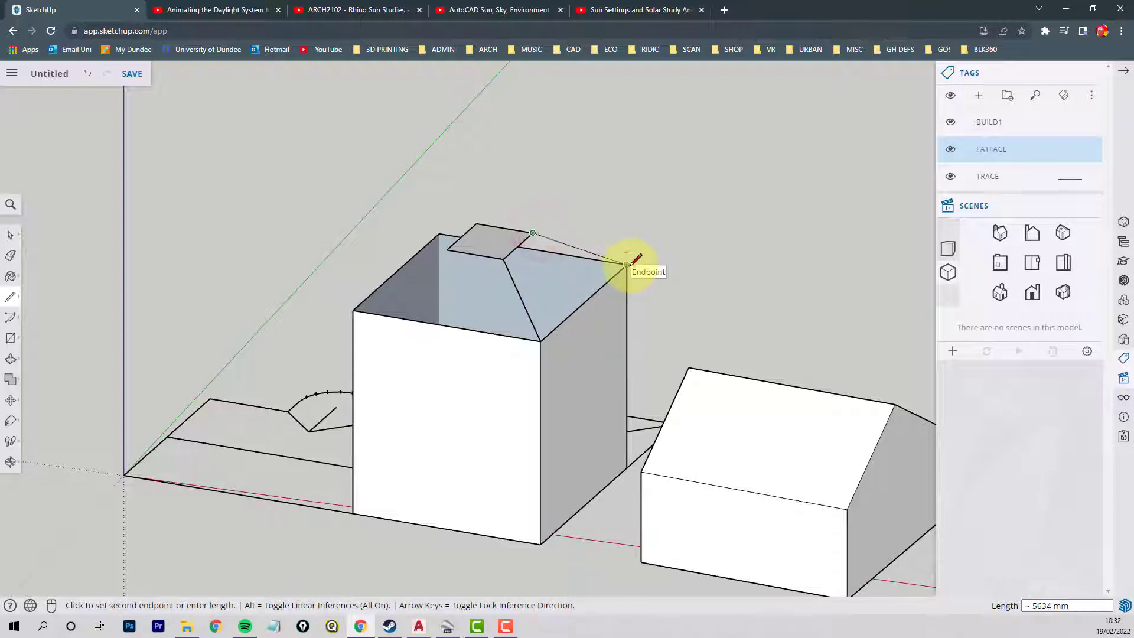
left_click(628, 265)
middle_click_drag(630, 264, 642, 166)
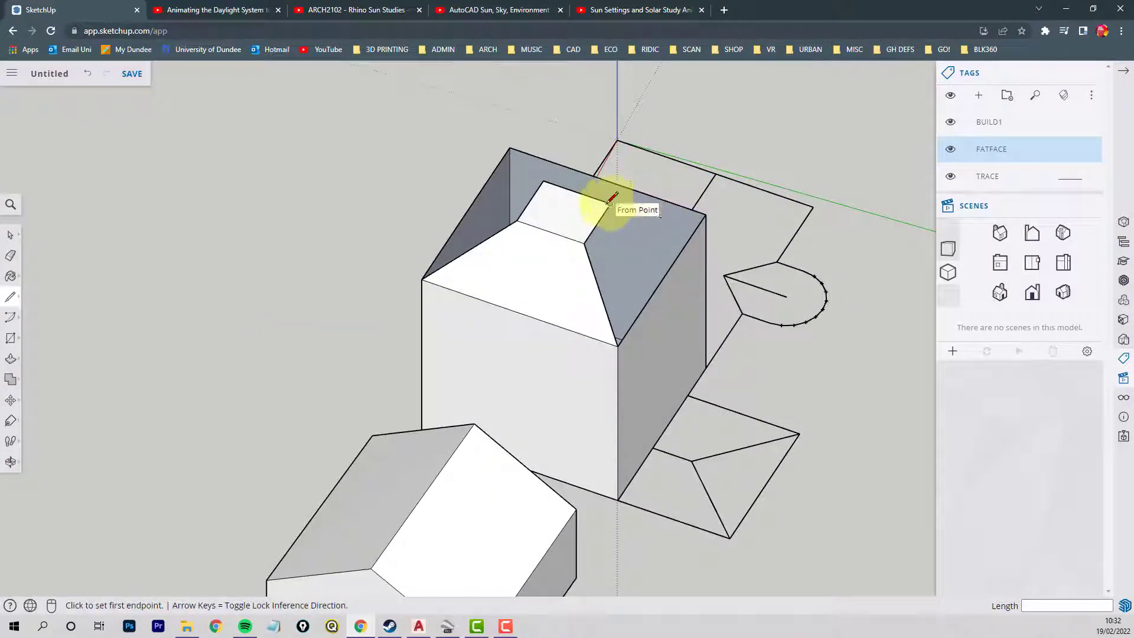
left_click(610, 203)
left_click(705, 214)
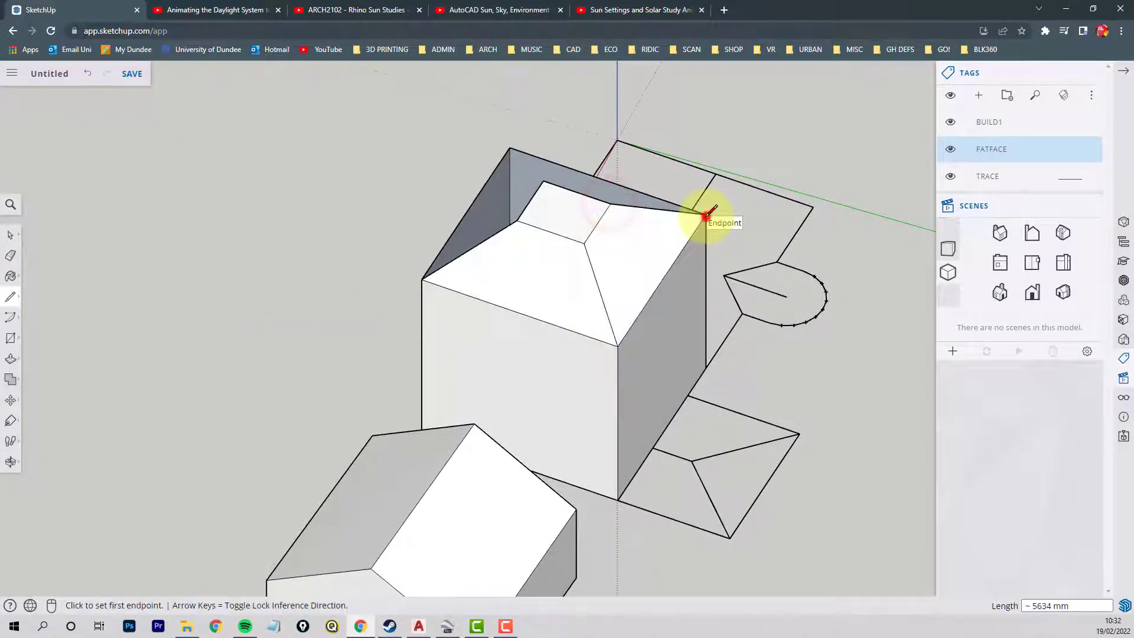
mouse_move(626, 236)
middle_mouse_down()
mouse_move(374, 271)
mouse_move(679, 271)
middle_mouse_up()
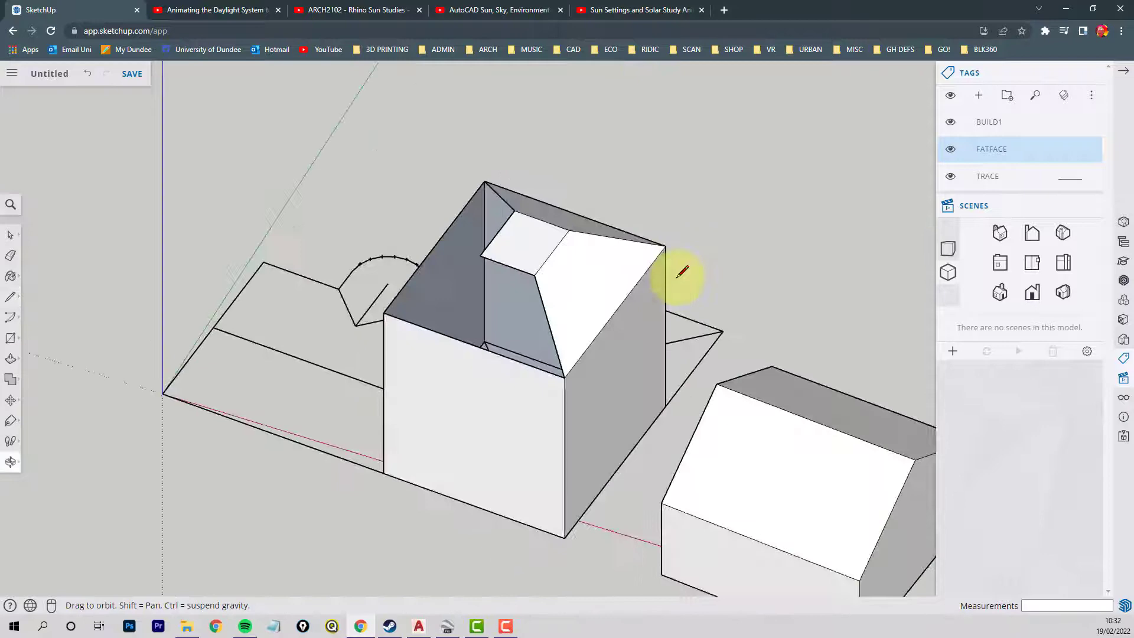
left_click(481, 254)
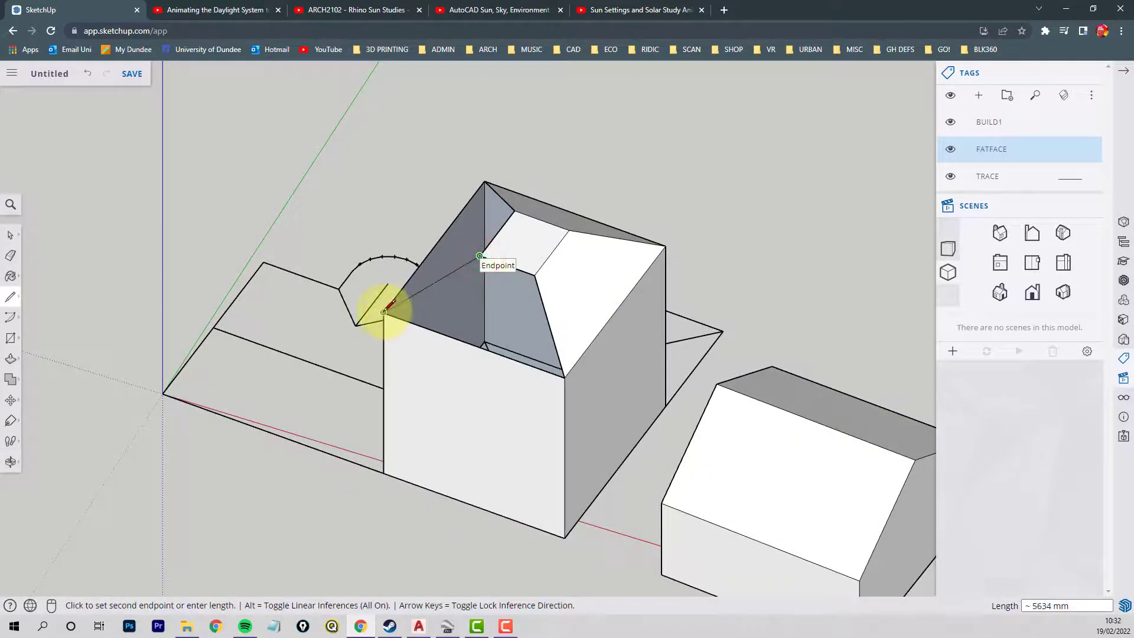
left_click(384, 311)
Step: Trace the outline of the small hipped plan beside the tall block with the Line tool, linear inferences off, closing it into a face
middle_click_drag(383, 312, 656, 392)
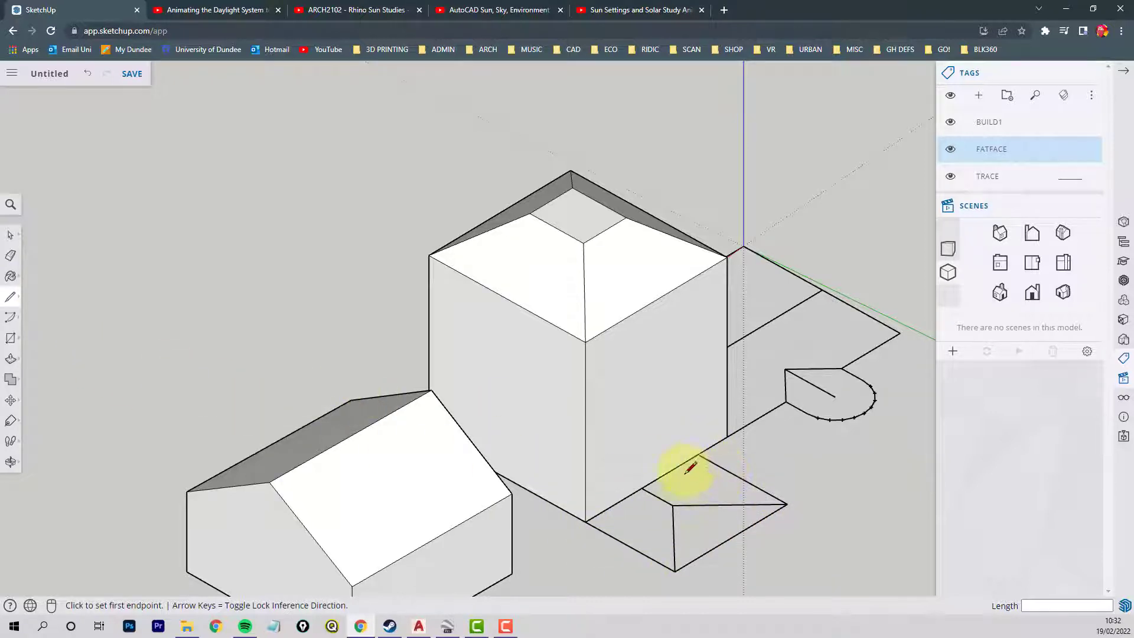
left_click(698, 454)
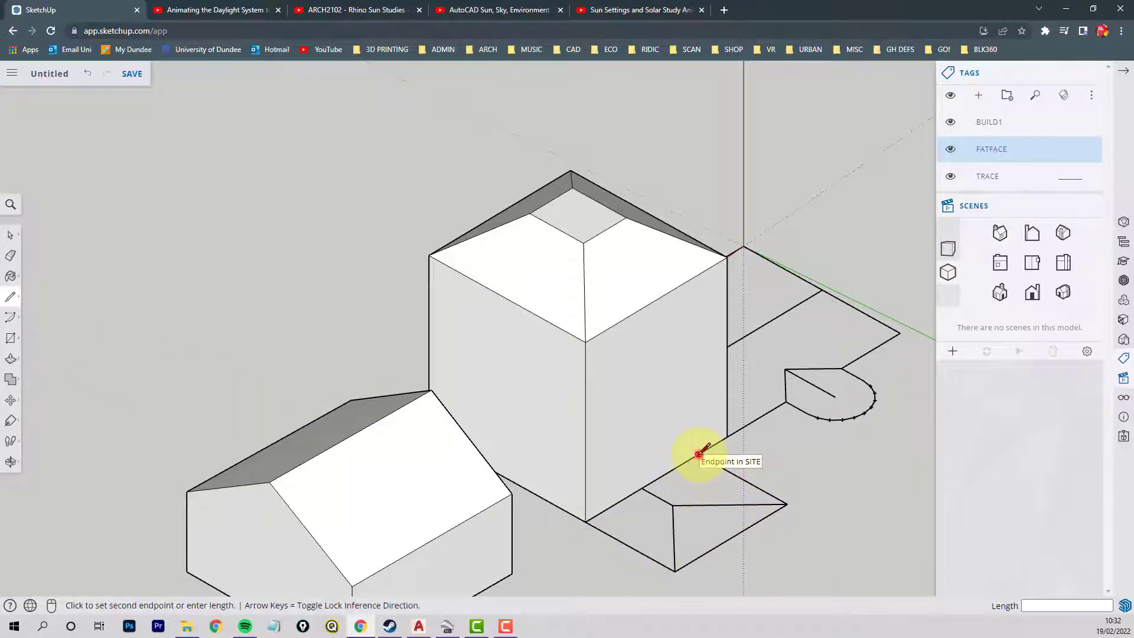
key("alt")
left_click(786, 504)
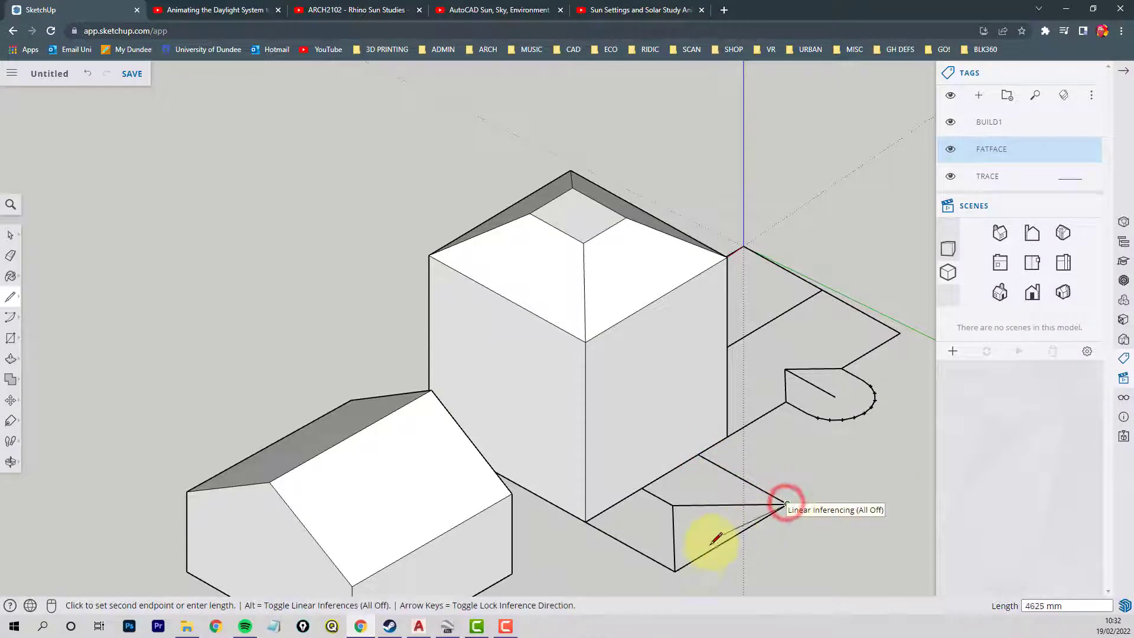
left_click(674, 571)
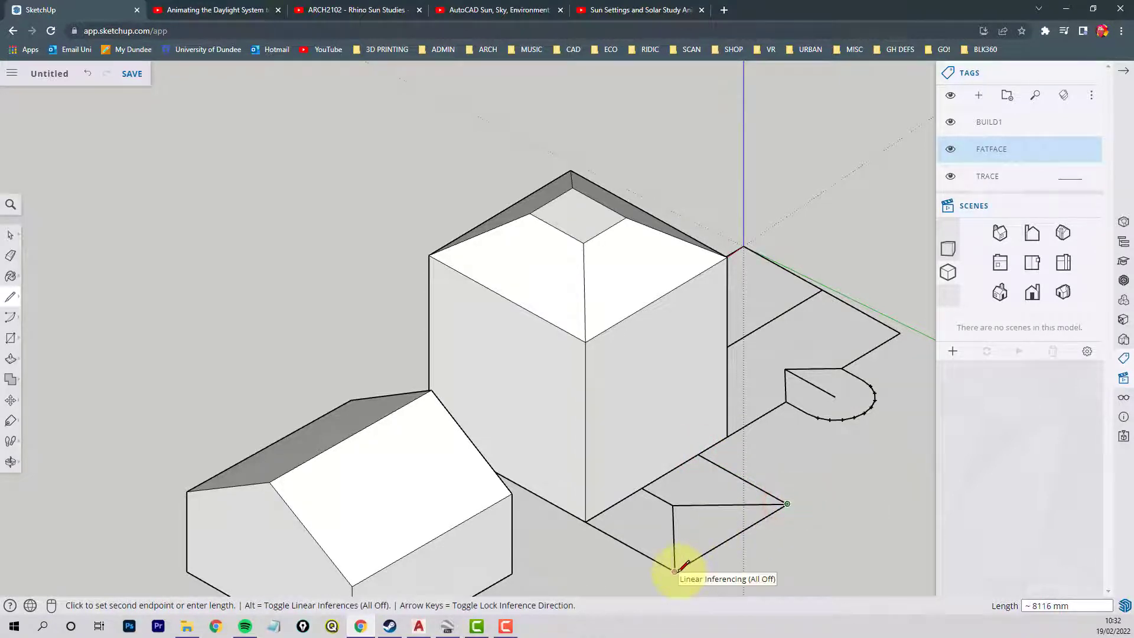
left_click(586, 521)
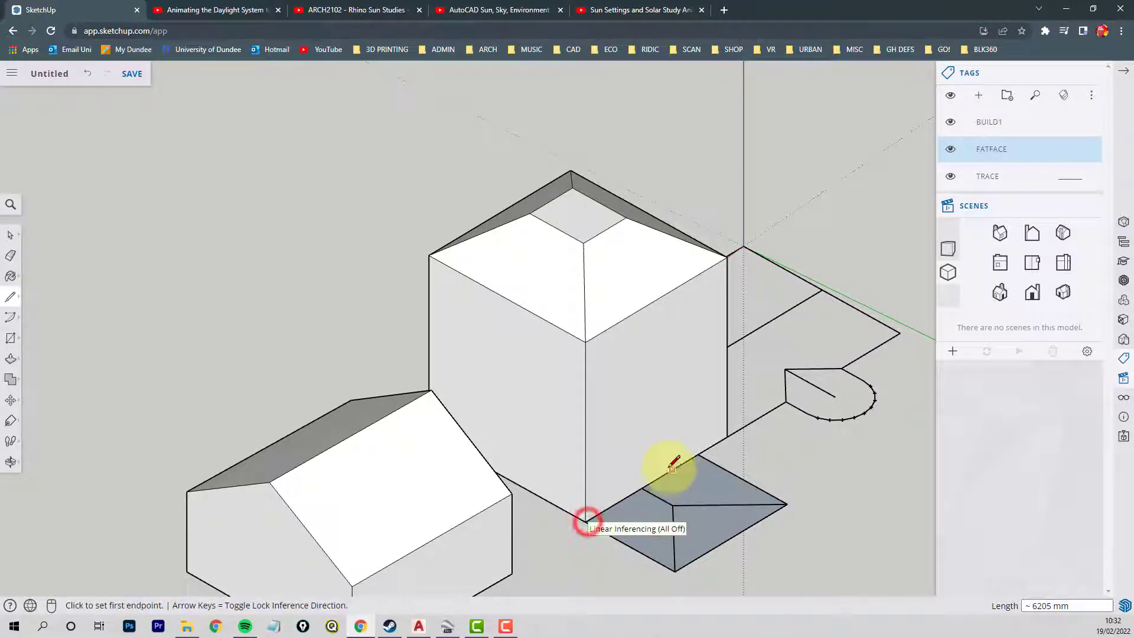
Step: Push/pull the small adjoining footprint up 6000 mm
left_click(9, 359)
left_click(704, 519)
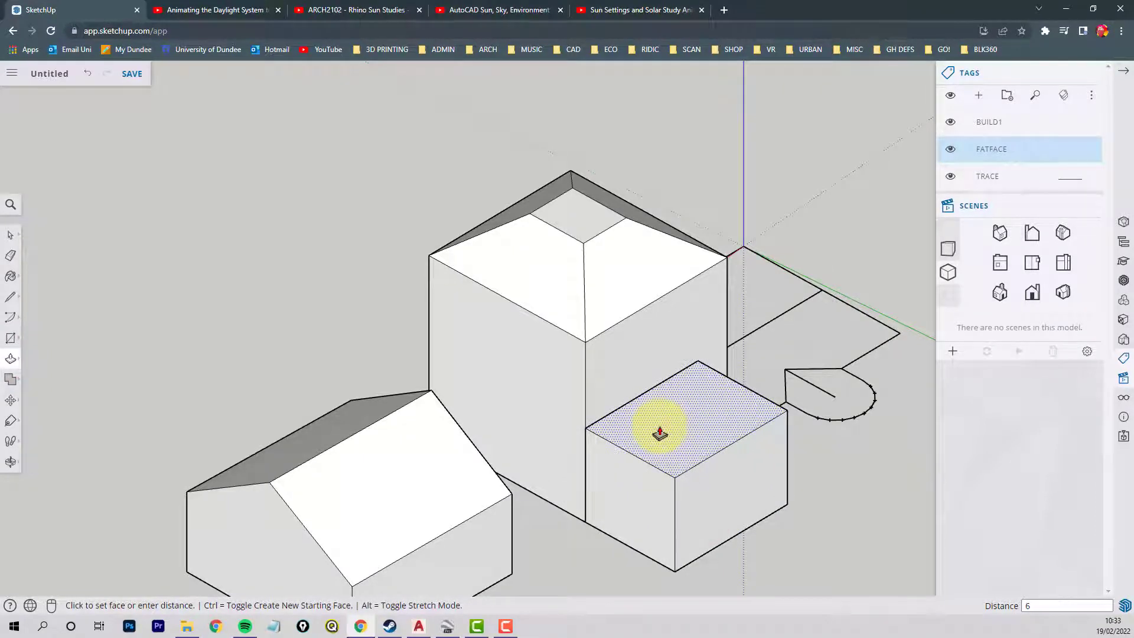
key("Return")
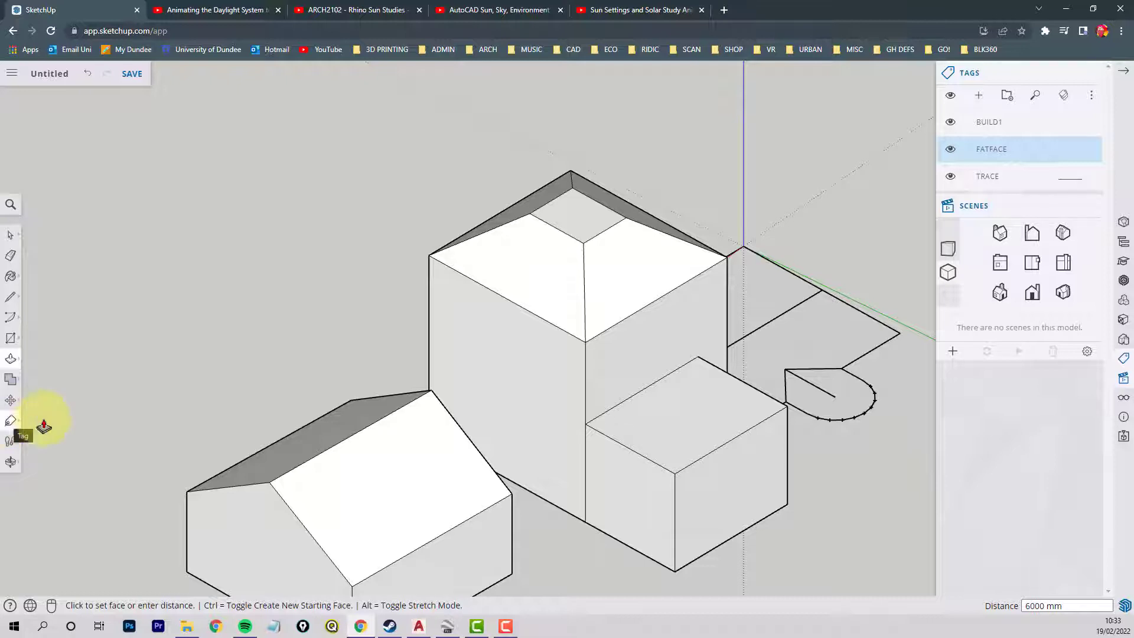
Step: Place a 35-degree Protractor guide from one end of the low block's outer top edge, in the plane of its end wall
middle_click_drag(374, 362, 342, 295)
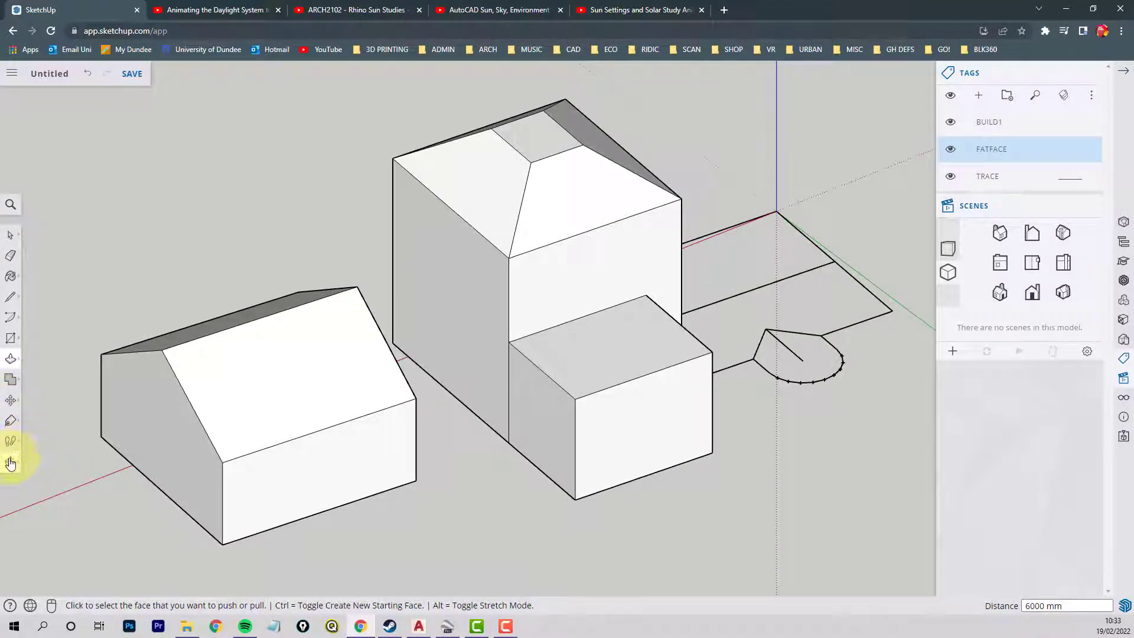
left_click(10, 401)
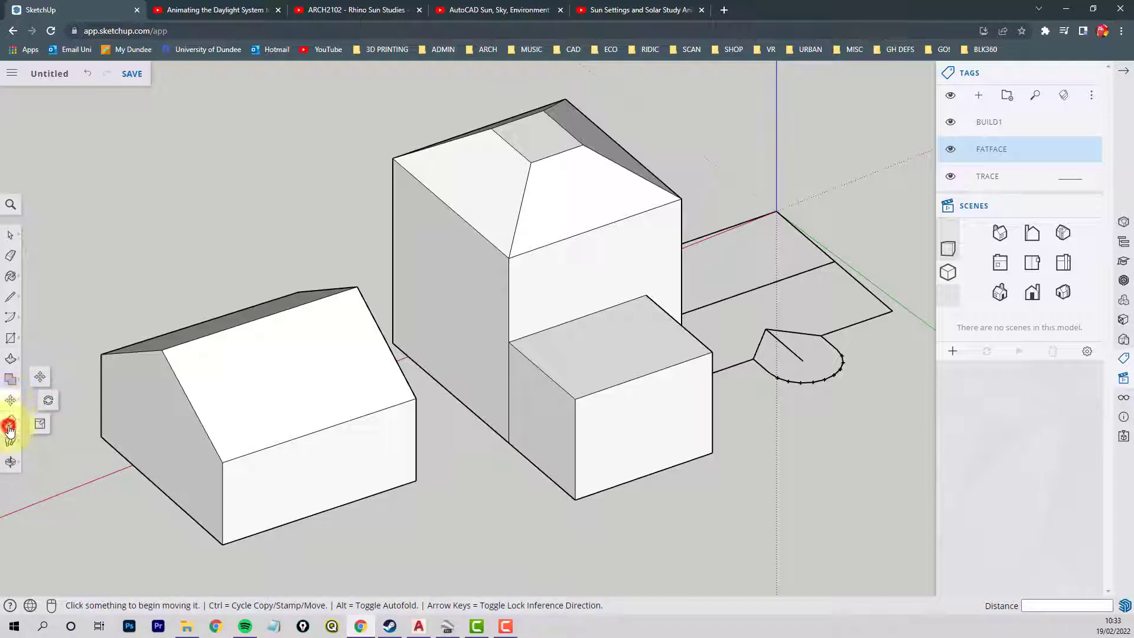
left_click(10, 426)
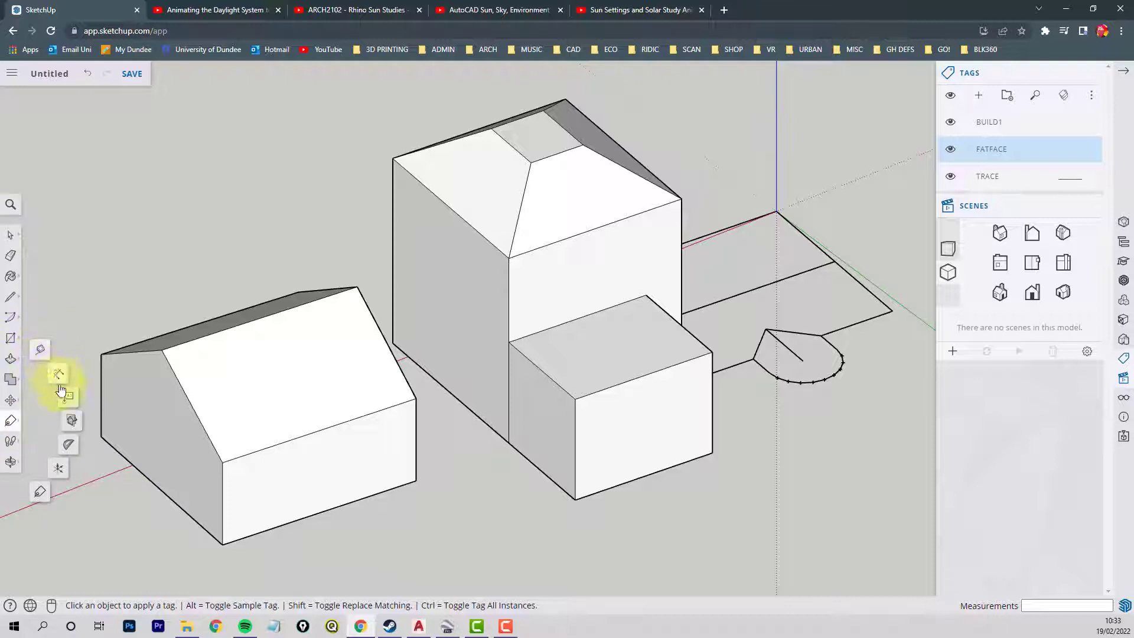
left_click(69, 446)
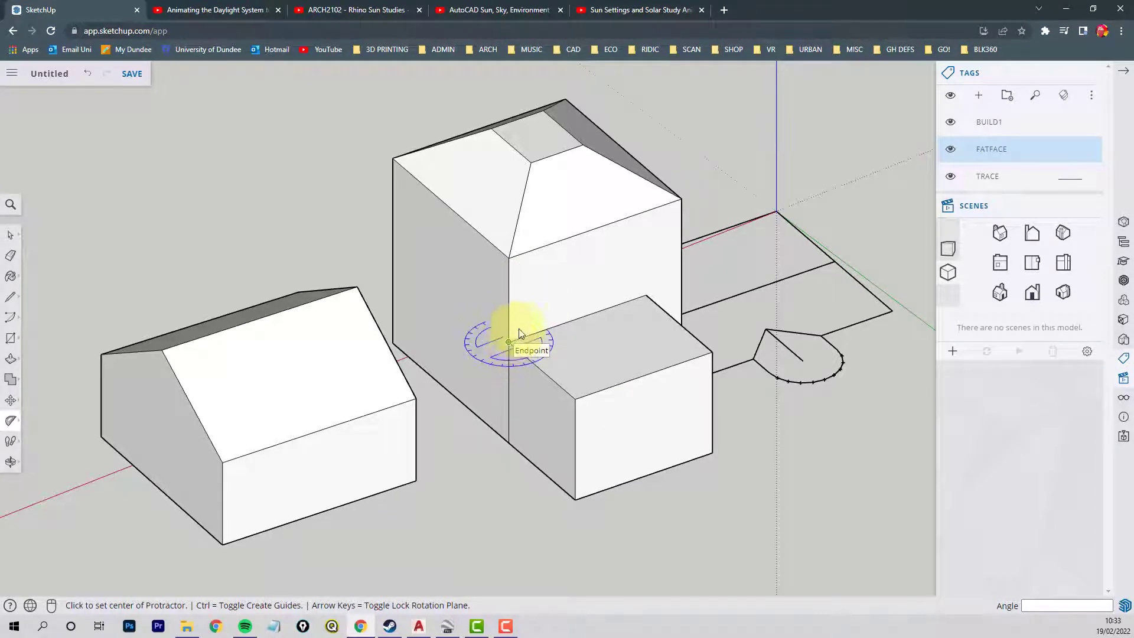
left_click(577, 402)
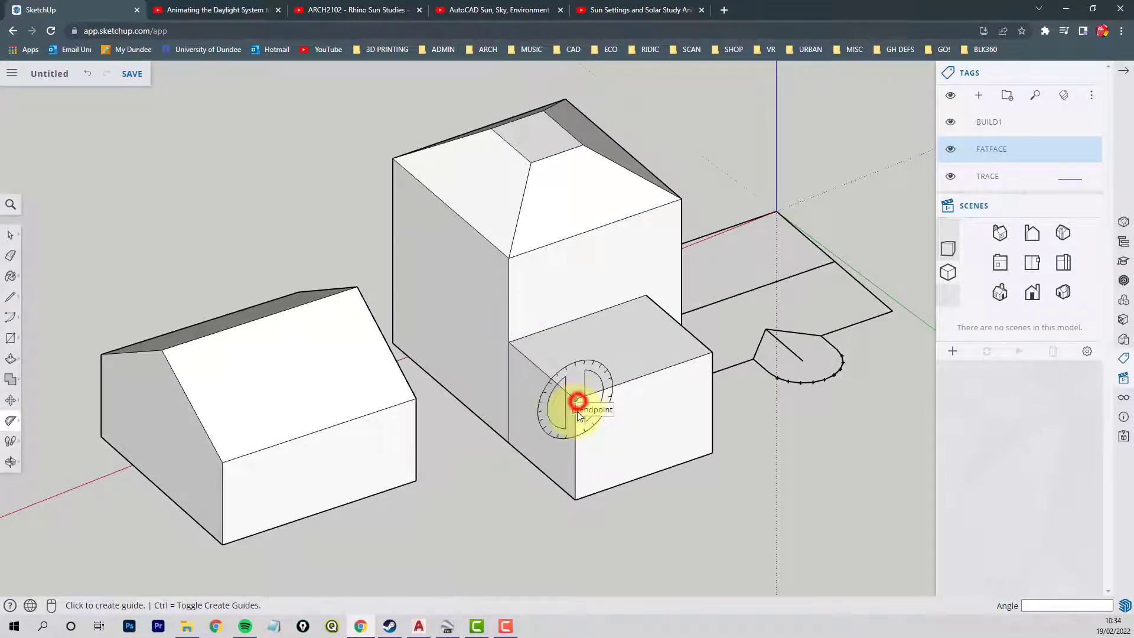
left_click(713, 352)
type("35")
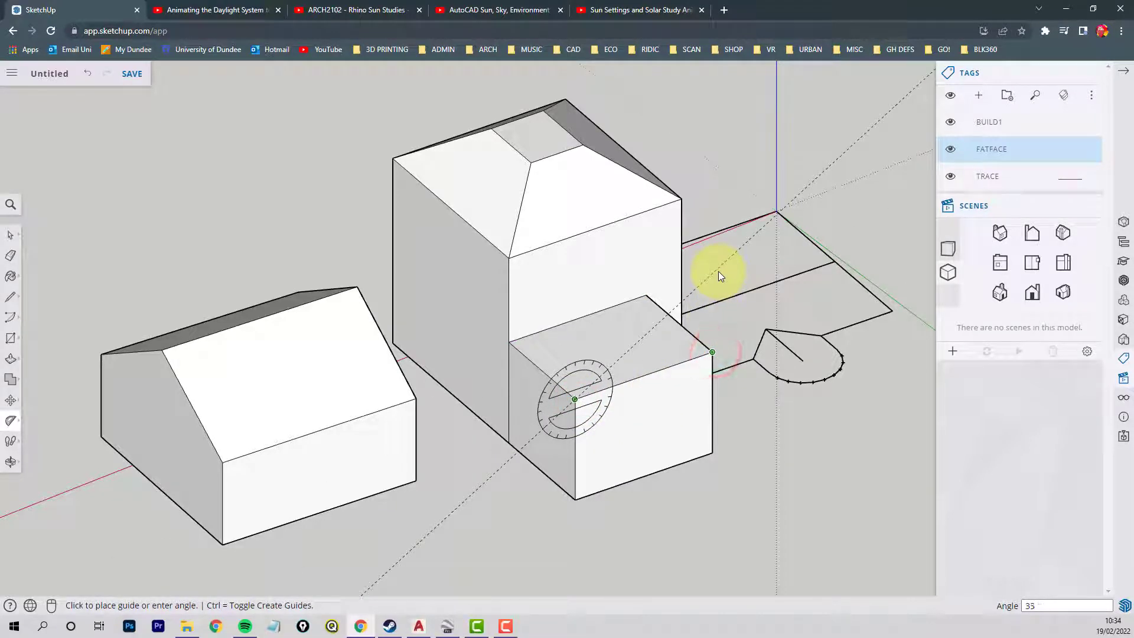
key("Return")
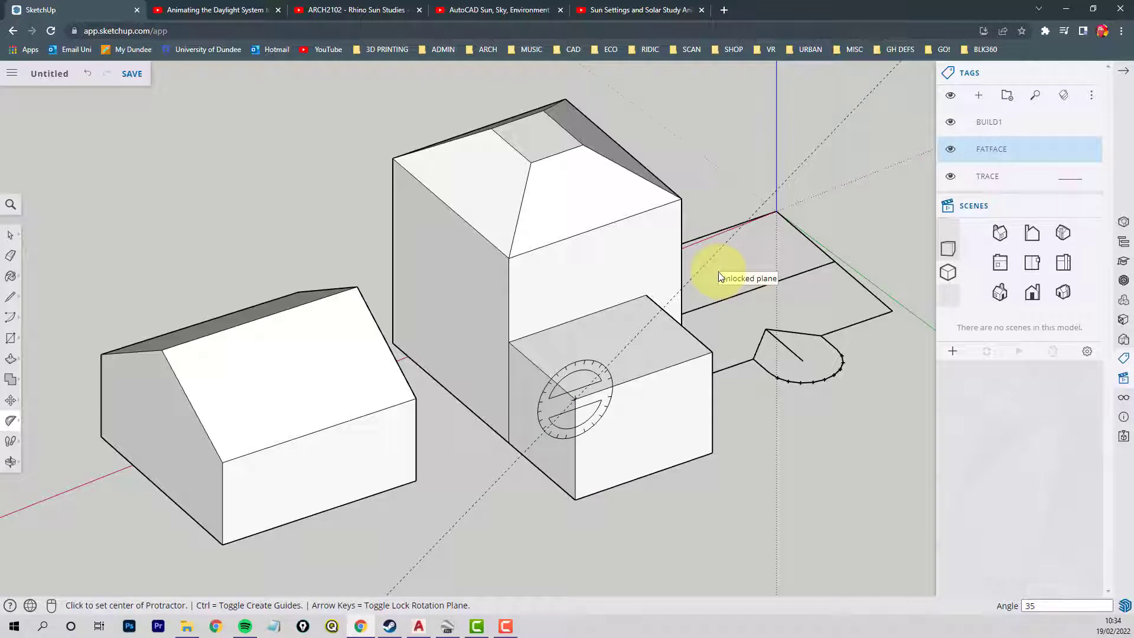
Step: Place an opposing 35-degree Protractor guide from the other end of the same top edge, crossing the first guide
left_click(712, 353)
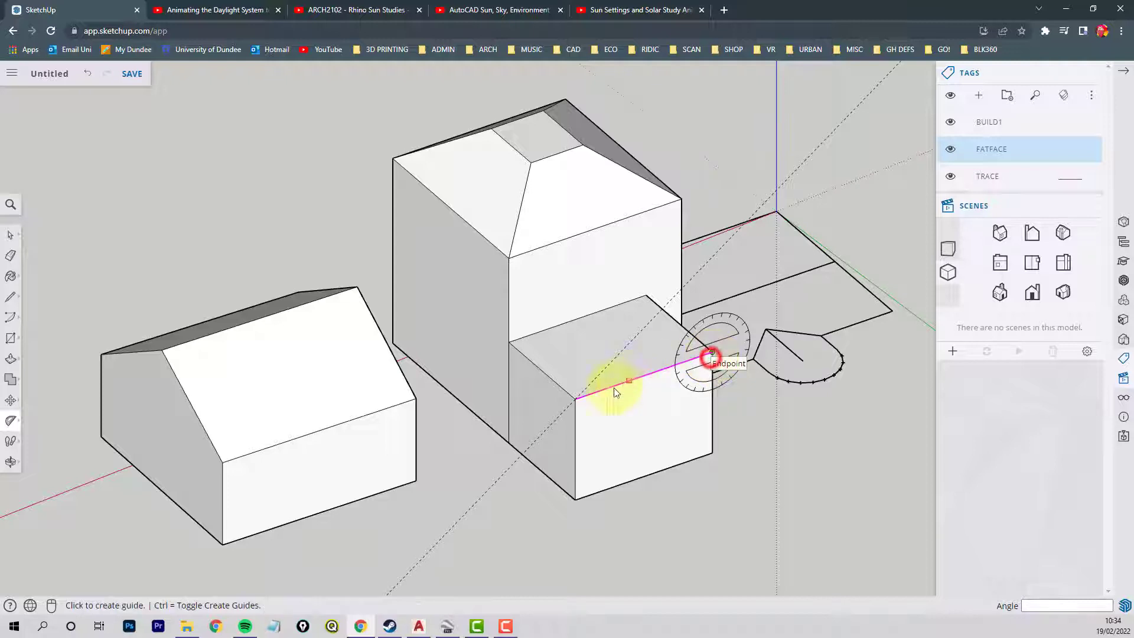
left_click(574, 399)
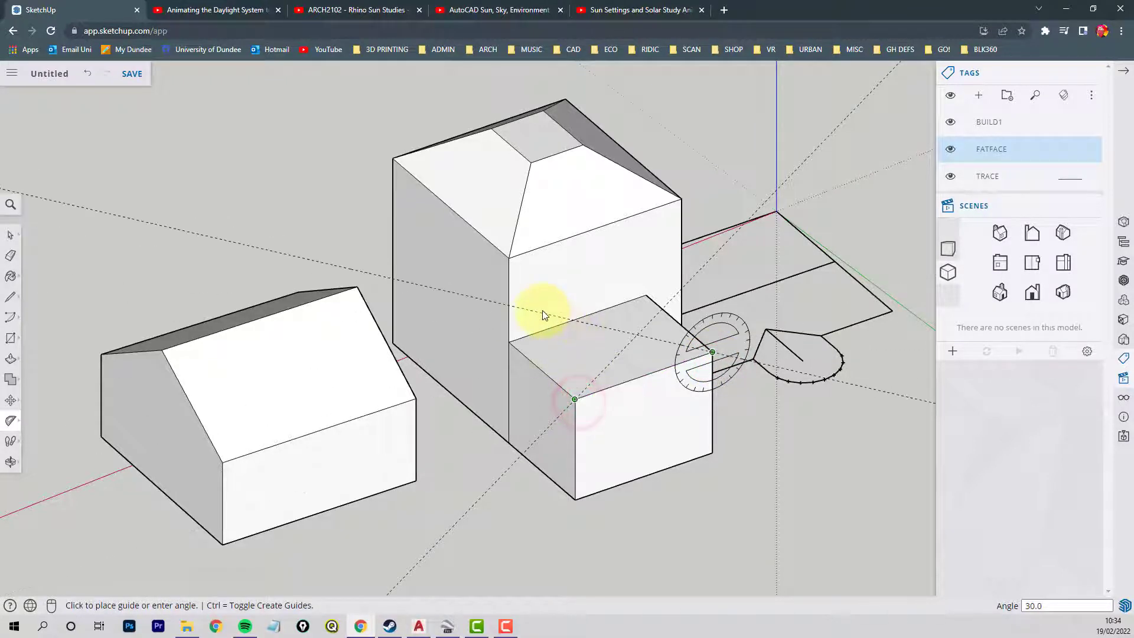
type("35")
key("Return")
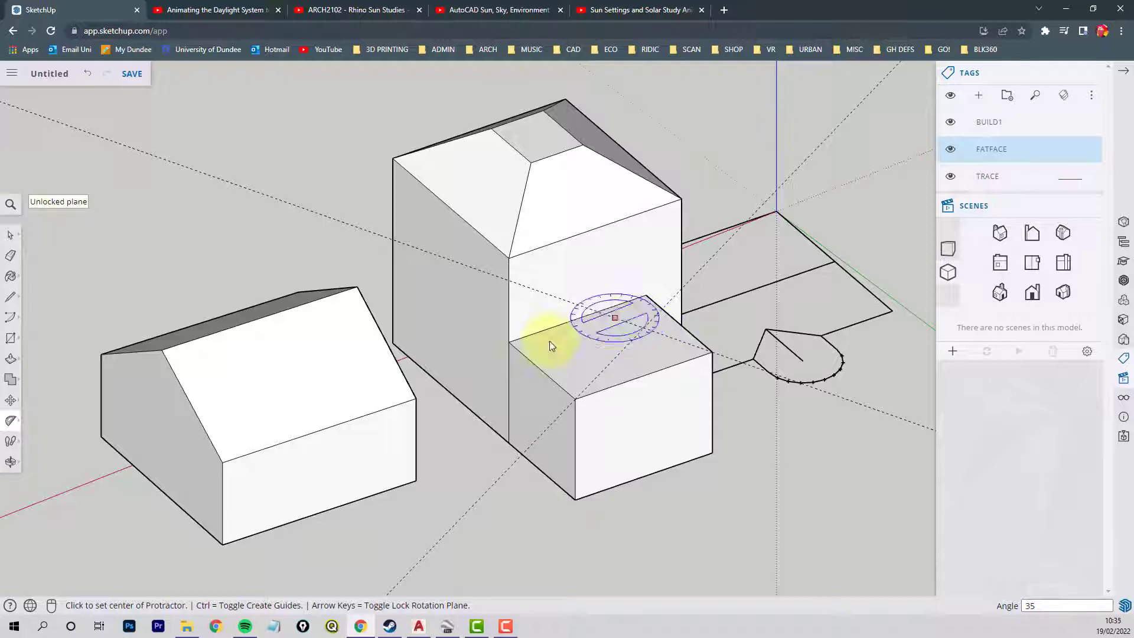
Step: Select both angled guides and move them from the low block's outer top corner to its corner against the tall block's wall
left_click(10, 235)
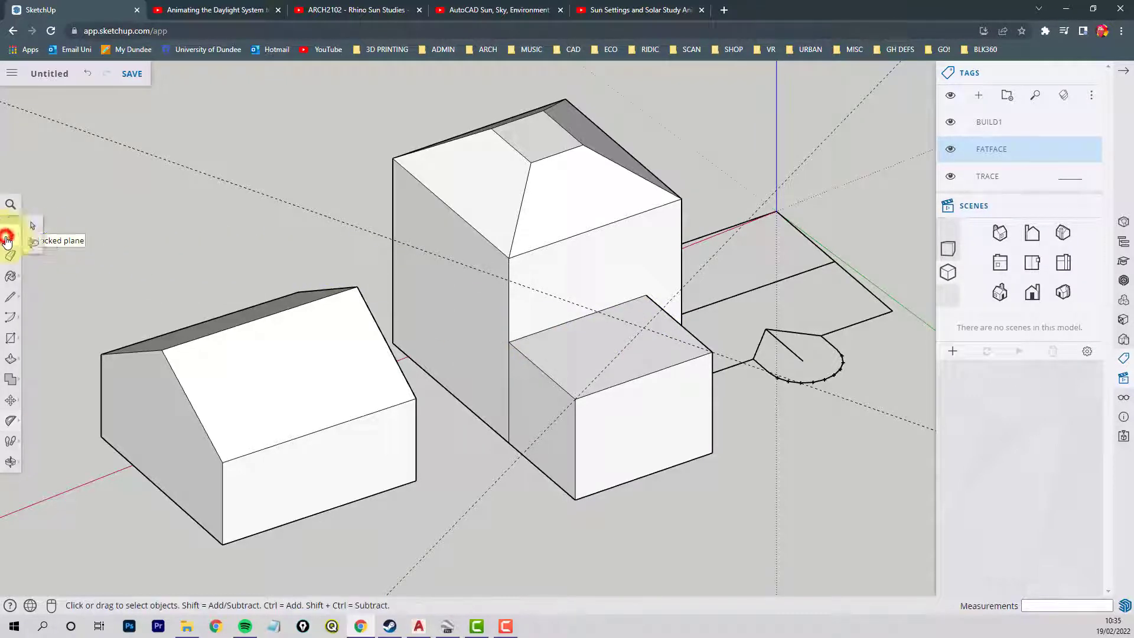
left_click(41, 228)
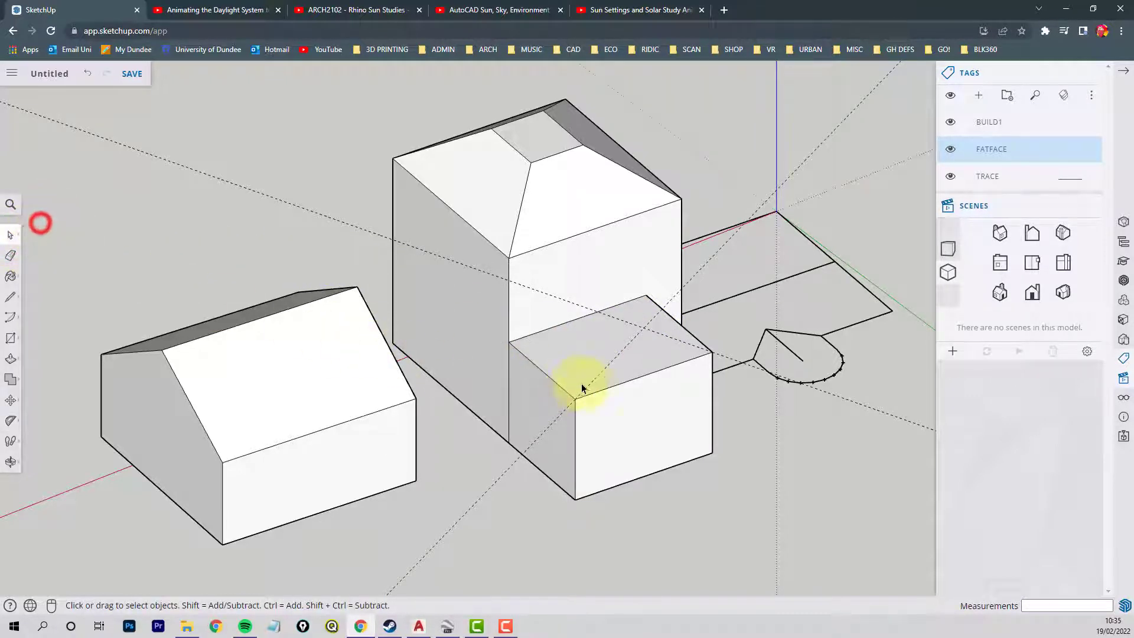
left_click(599, 374)
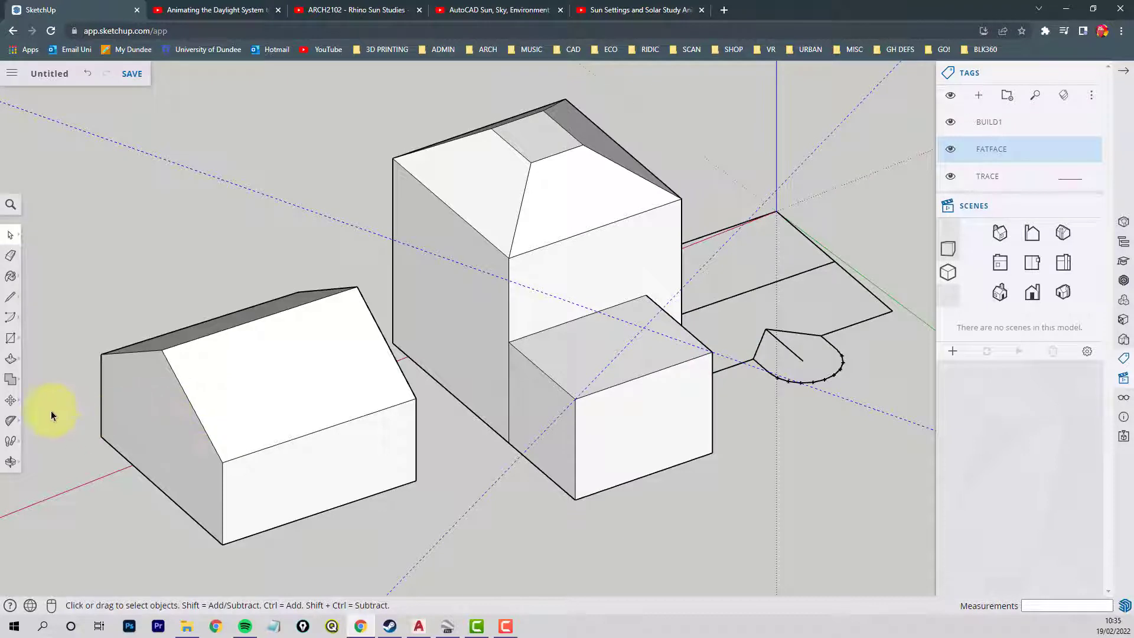
left_click(10, 401)
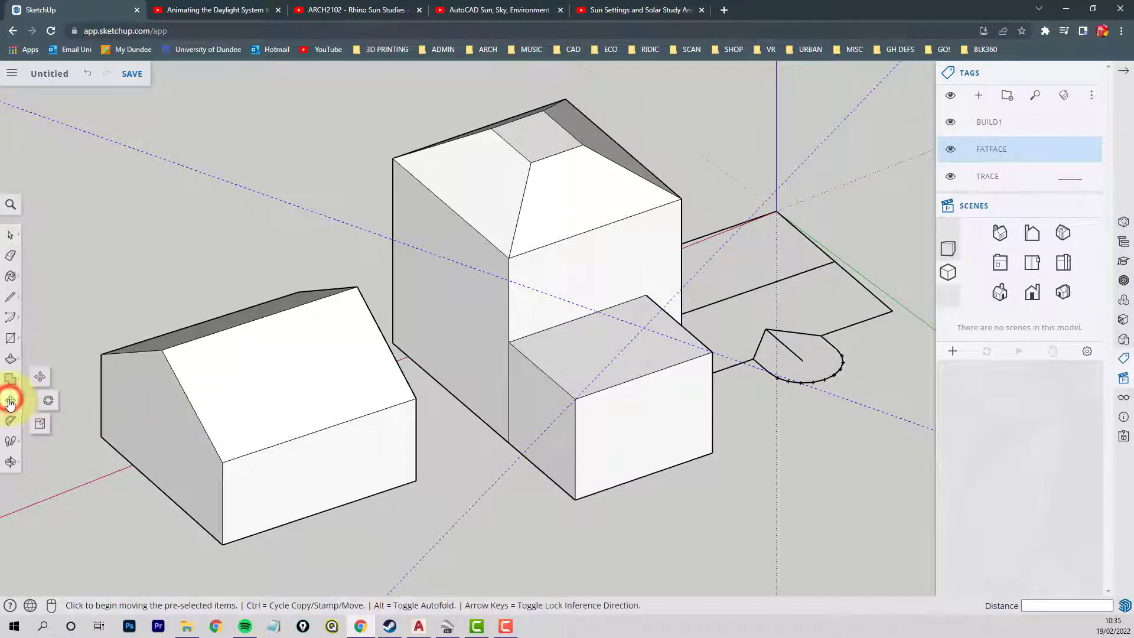
left_click(577, 399)
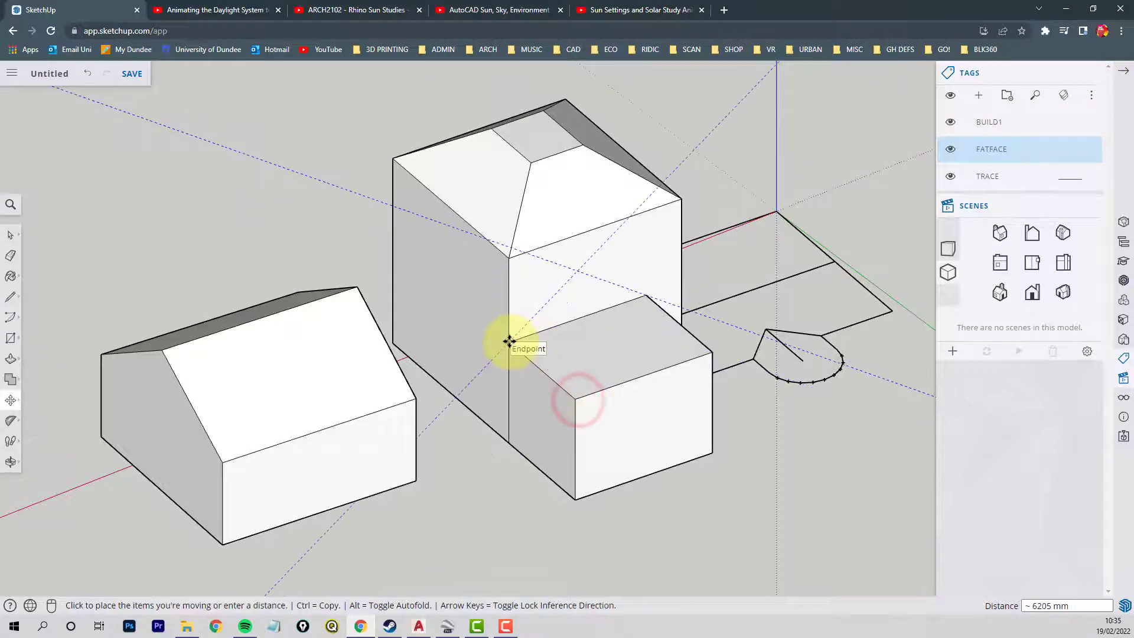
left_click(508, 342)
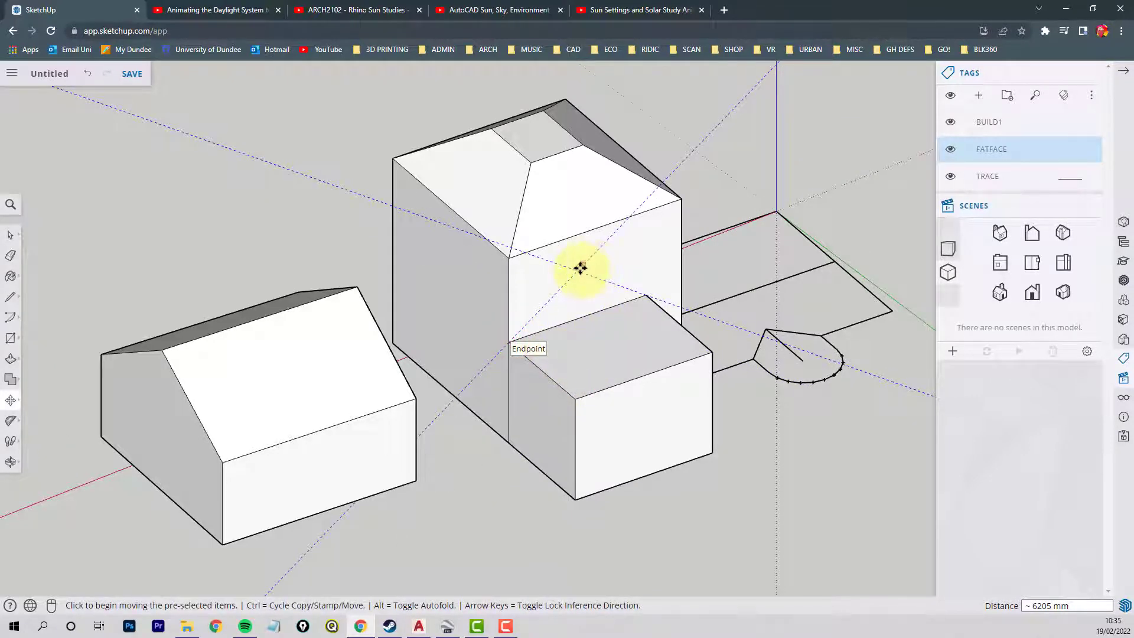
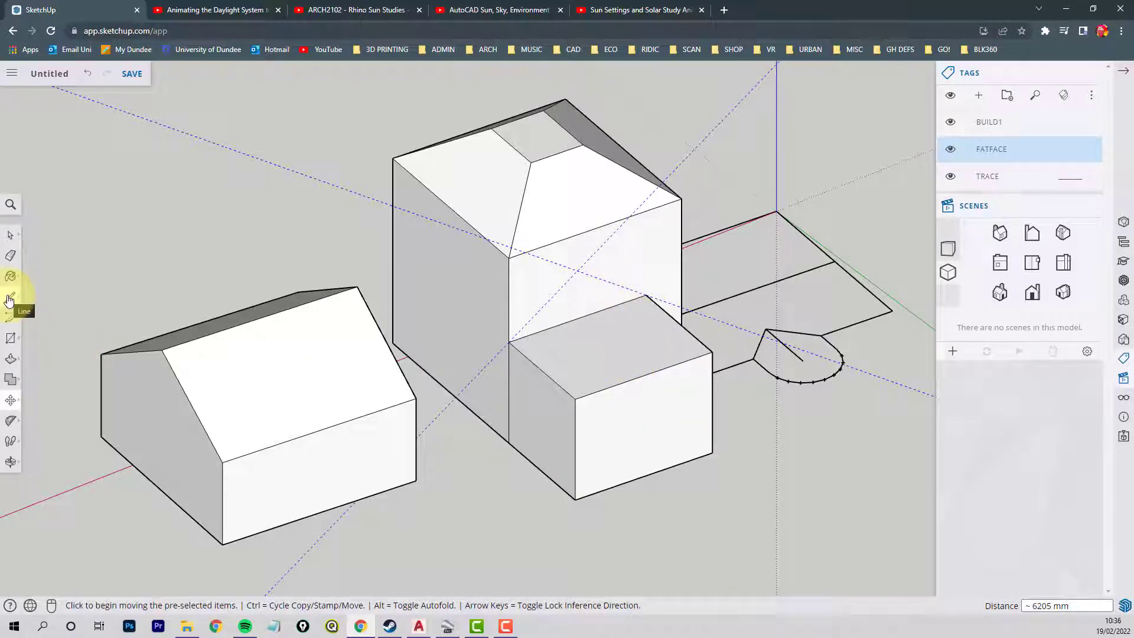
Step: Draw a centre line across the low block's top face, from the midpoint of its wall-side edge to the outer edge's midpoint
left_click(9, 299)
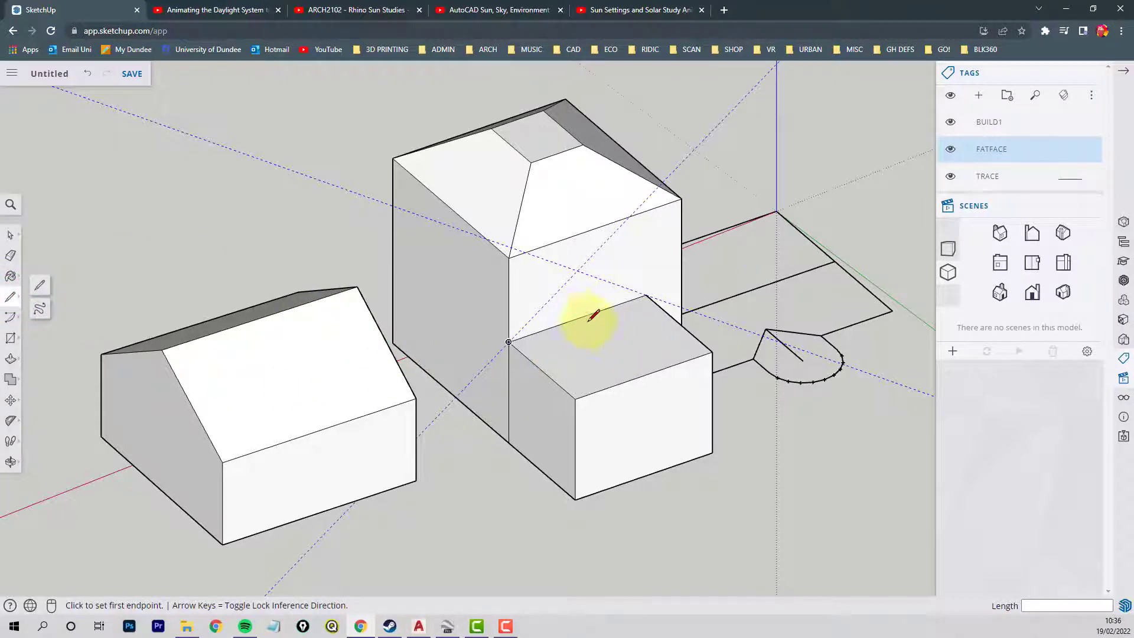
left_click(576, 318)
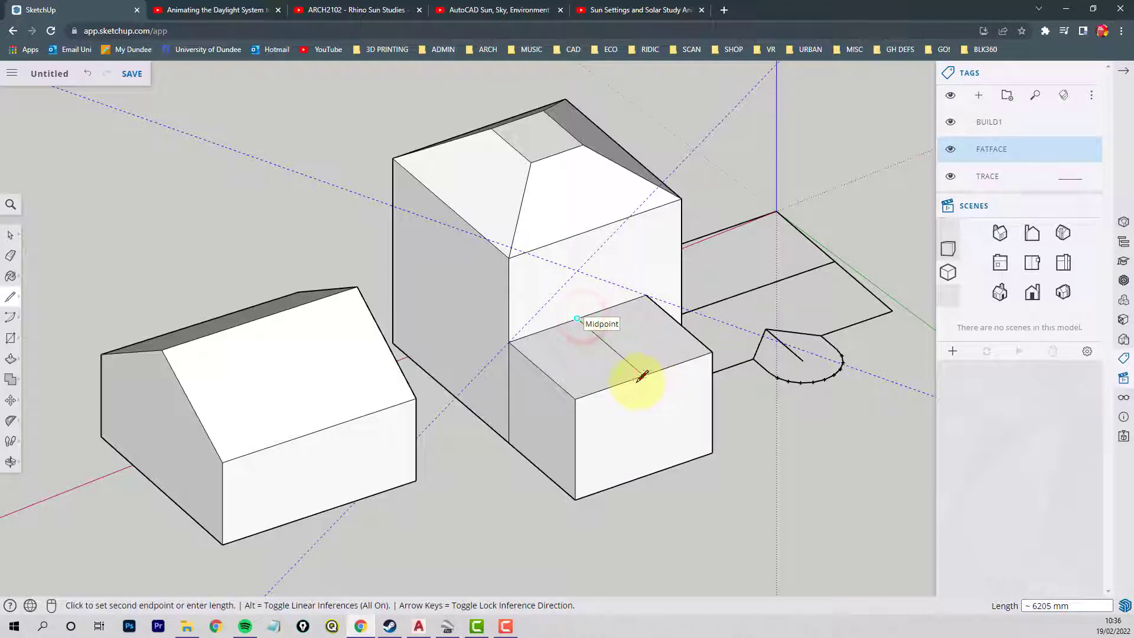
left_click(642, 373)
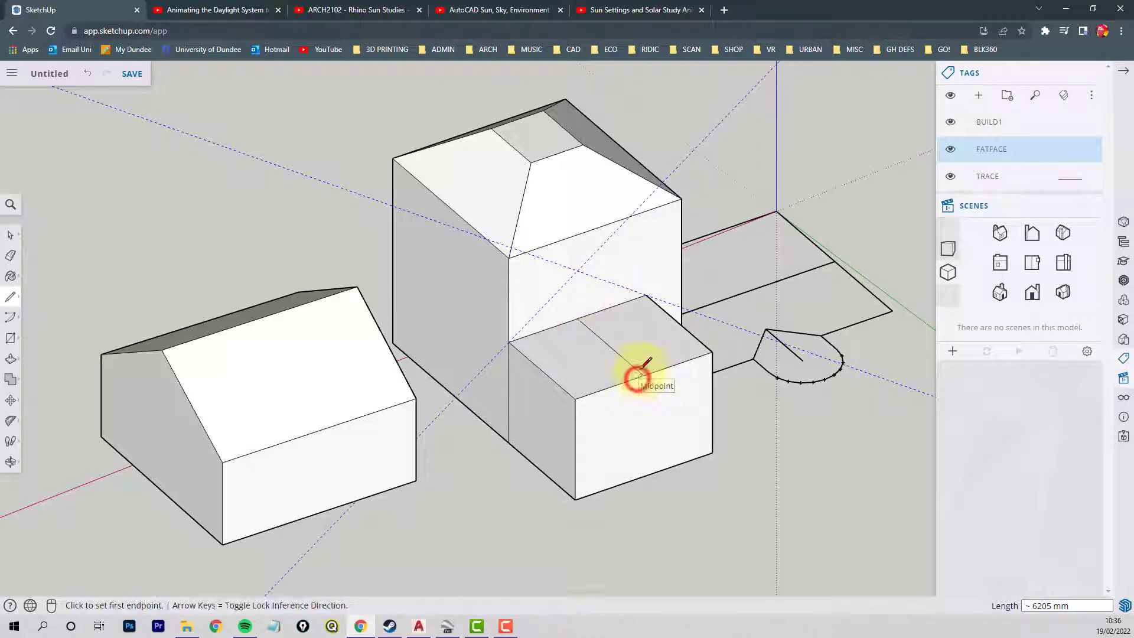
Step: Draw a vertical line on the tall block's wall from the two guides' crossing to the wall-side end of the low block's centre line
left_click(578, 271)
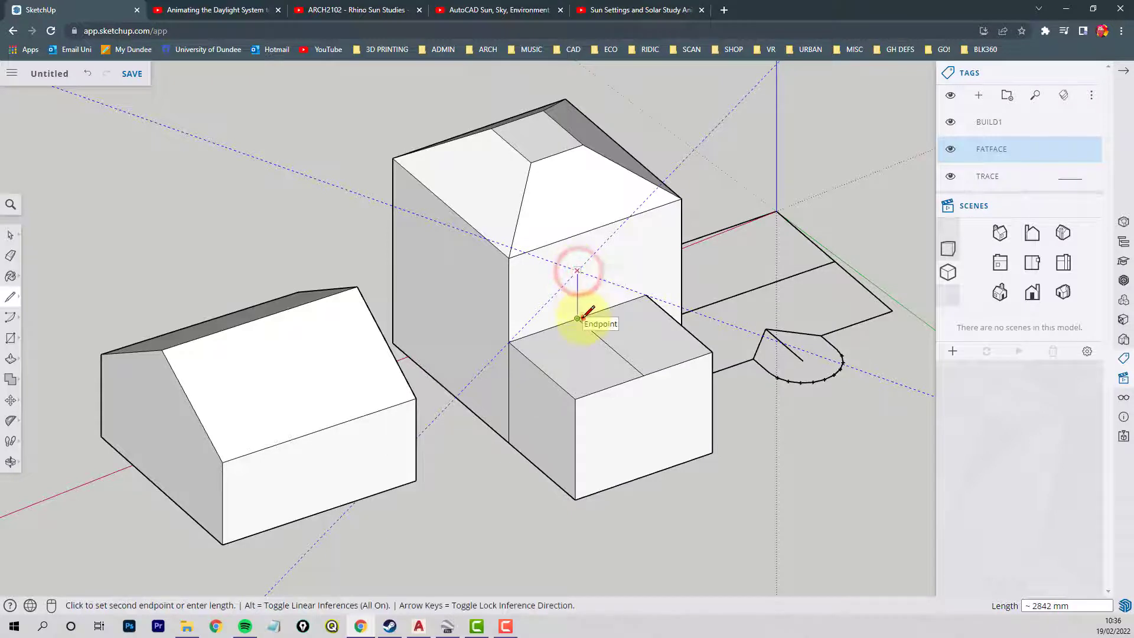
left_click(577, 318)
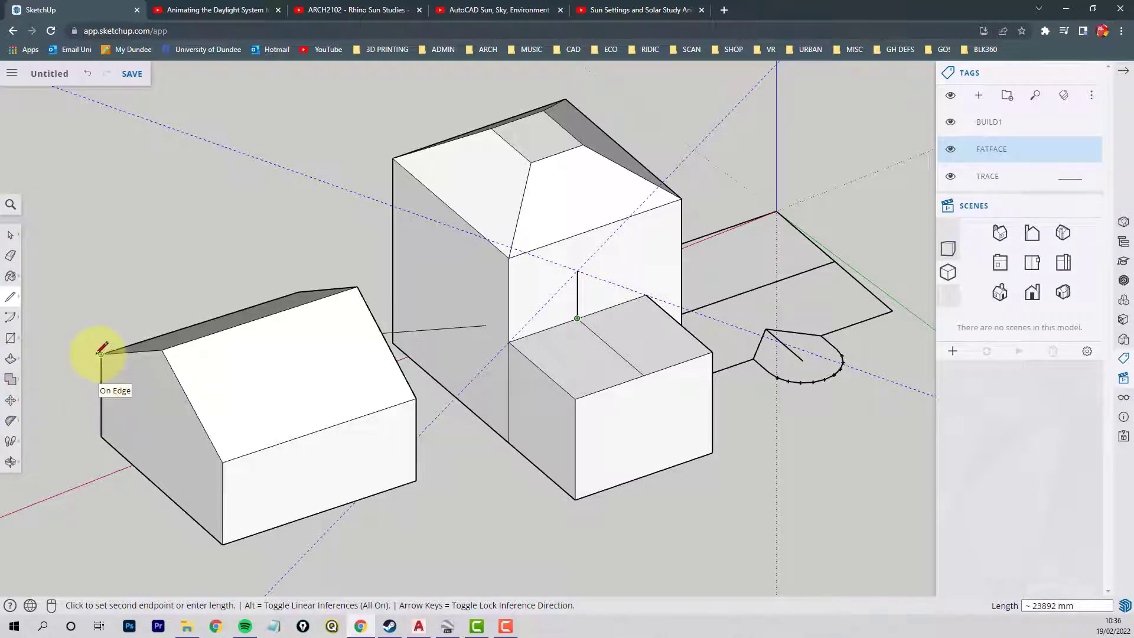
key("Escape")
Step: Draw a vertical line about 3815 mm high from the outer end of the low block's centre line, along the blue axis
middle_click_drag(71, 339, 64, 362)
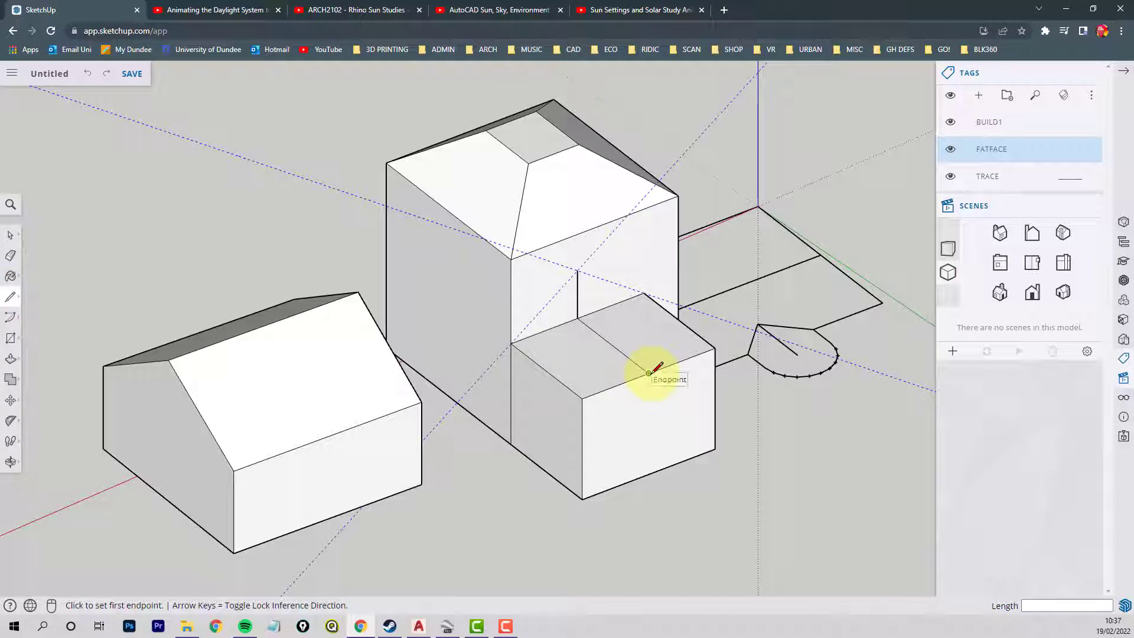
left_click(648, 373)
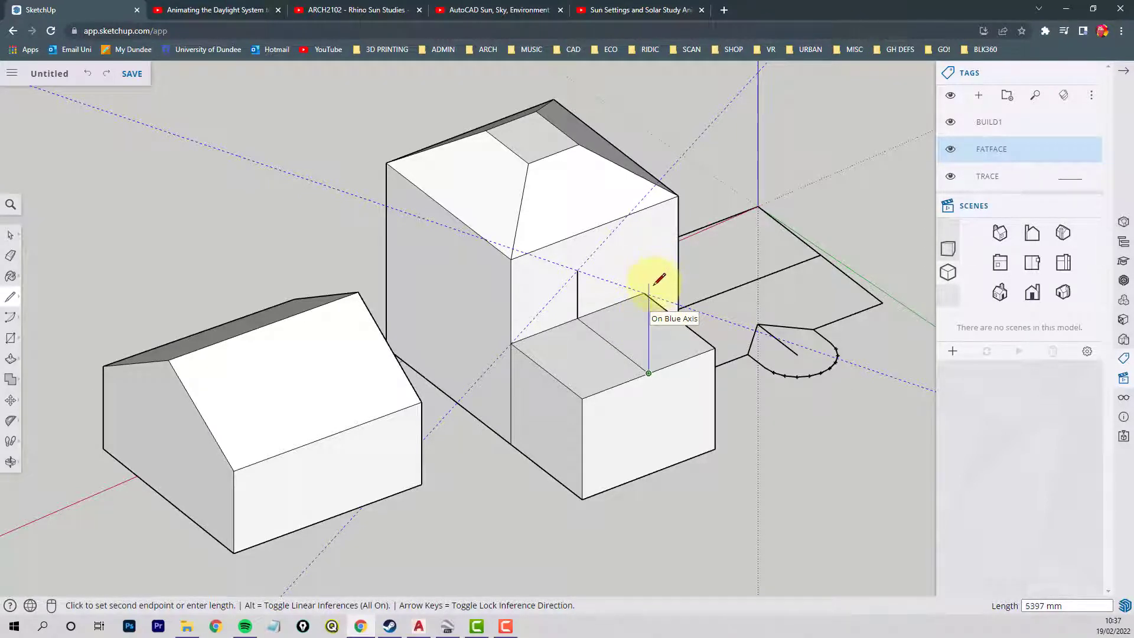
middle_click_drag(659, 278, 830, 182)
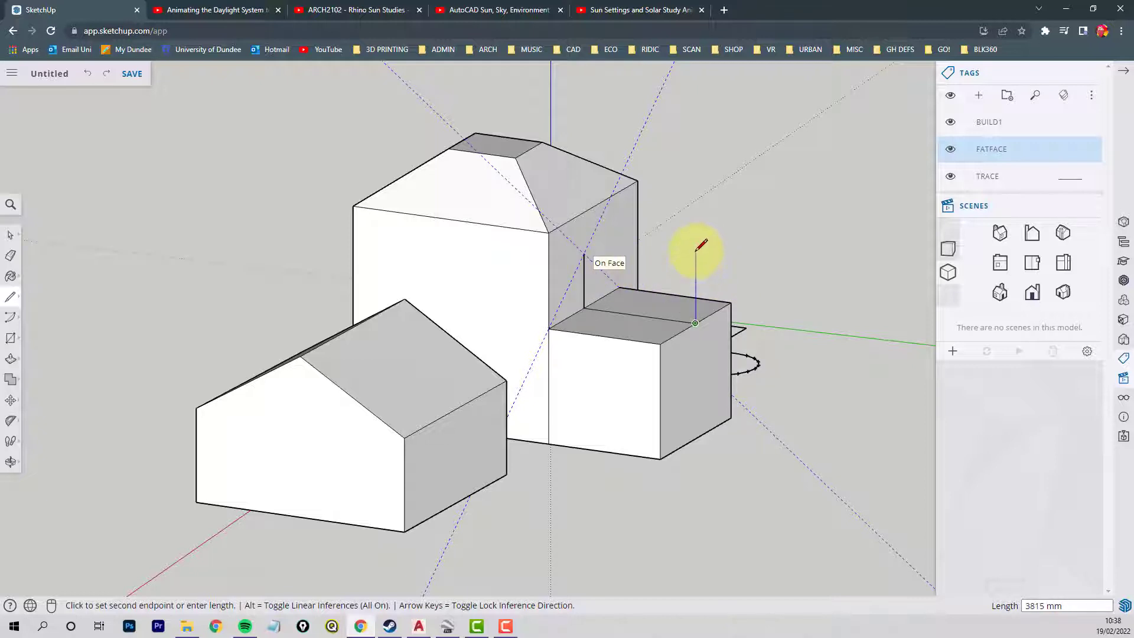
left_click(694, 248)
mouse_move(752, 271)
middle_mouse_down()
mouse_move(657, 382)
mouse_move(670, 387)
mouse_move(665, 379)
mouse_move(658, 410)
mouse_move(655, 324)
mouse_move(641, 340)
middle_mouse_up()
key("Escape")
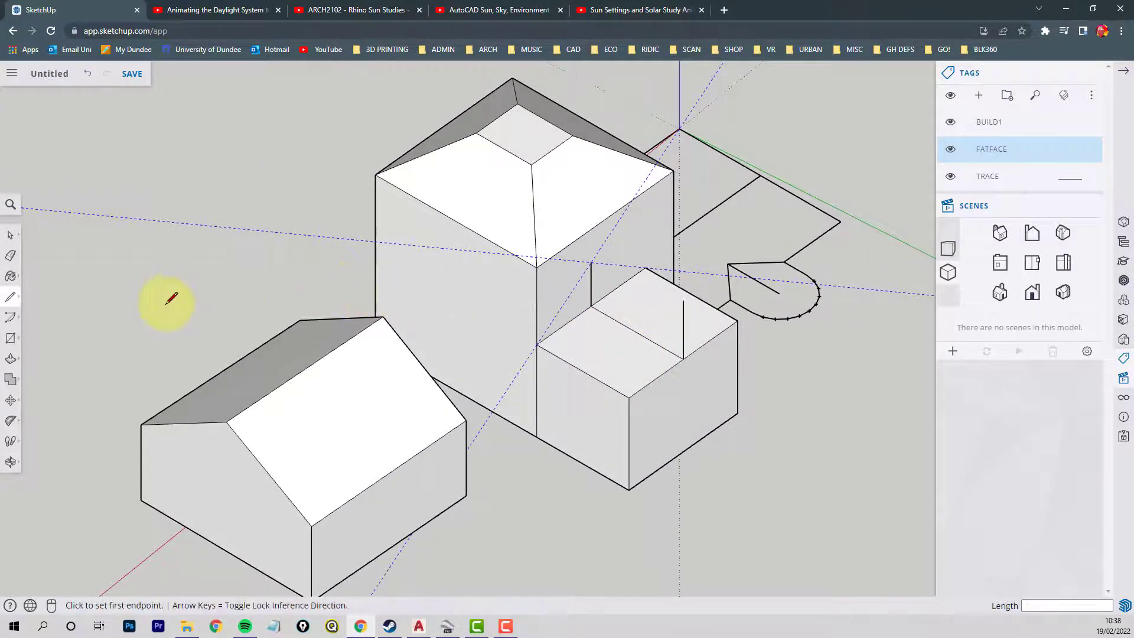
Step: Draw a ridge line about 6205 mm long from the guides' crossing at the wall to the outer vertical line
left_click(591, 262)
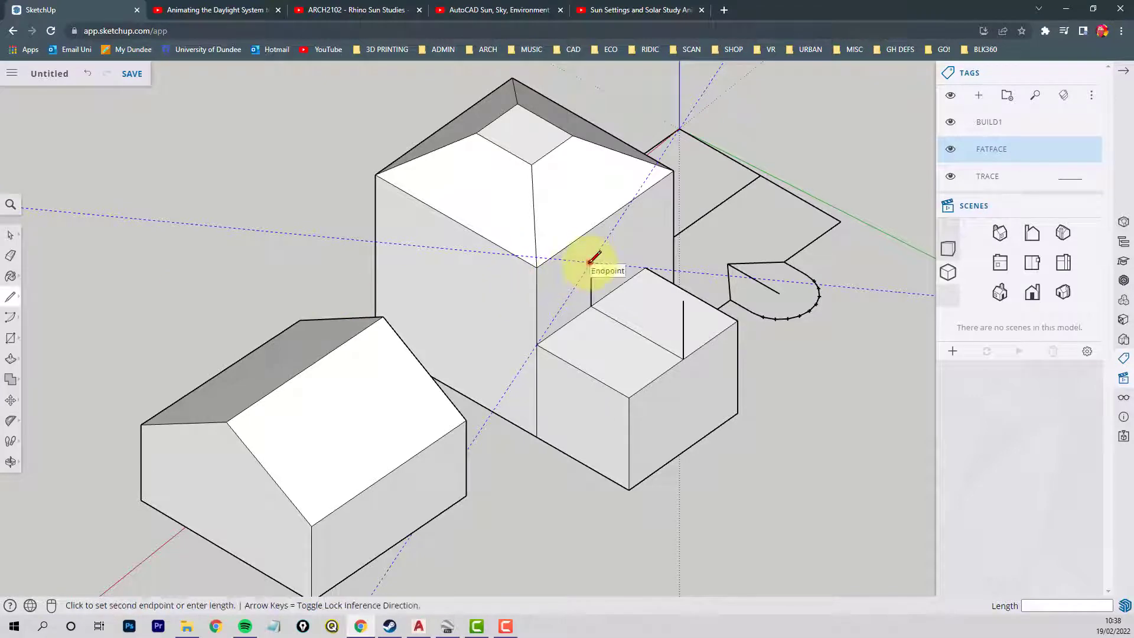
left_click(683, 313)
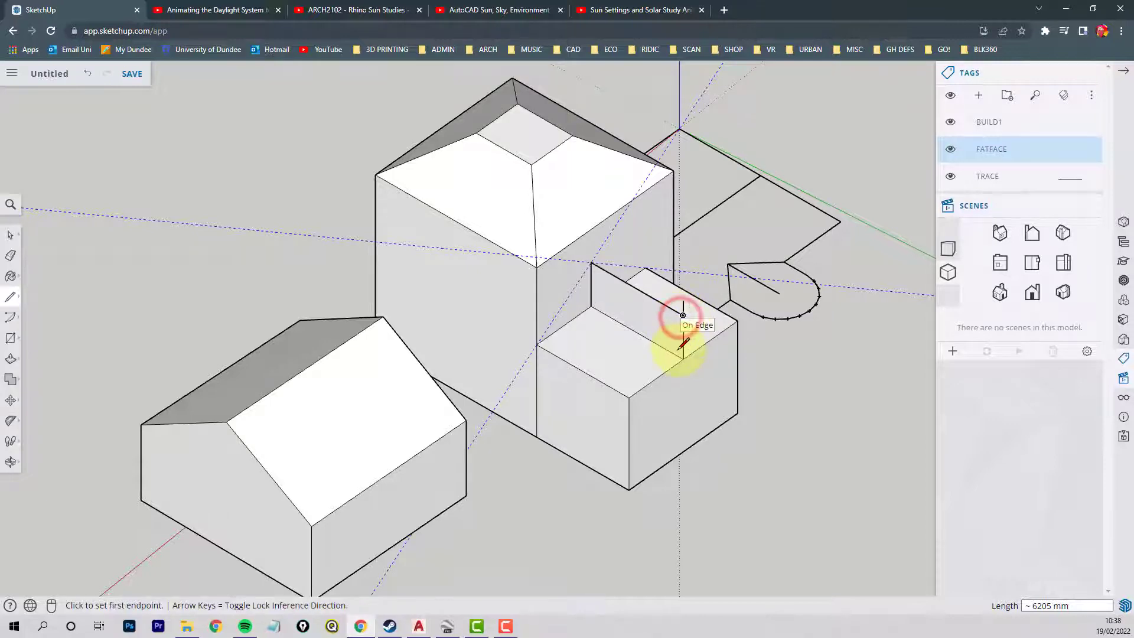
mouse_move(680, 322)
middle_mouse_down()
mouse_move(451, 309)
mouse_move(330, 266)
mouse_move(663, 299)
mouse_move(657, 314)
middle_mouse_up()
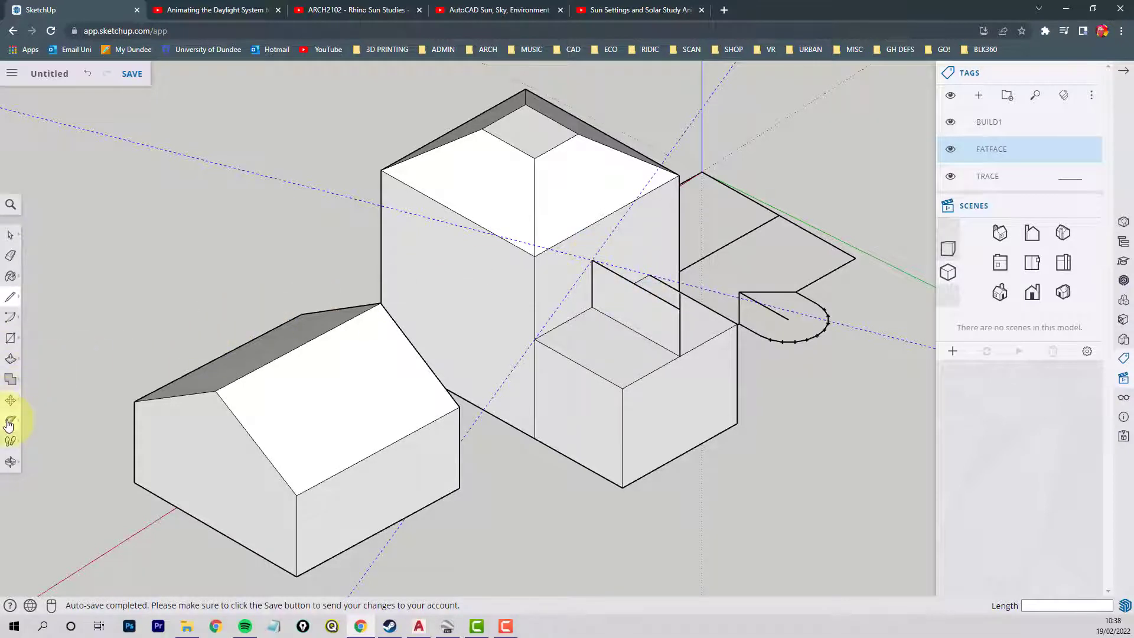
Step: Place a 35-degree Protractor guide at the low block's outer top corner, rising towards the tall block in its side wall's plane
left_click(8, 424)
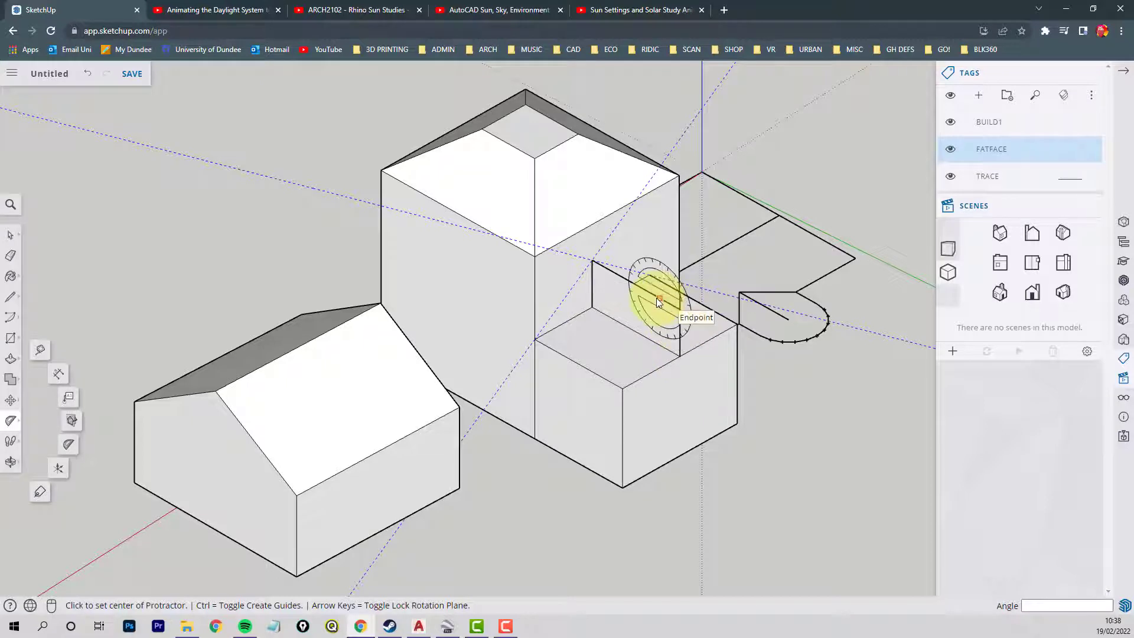
left_click(621, 391)
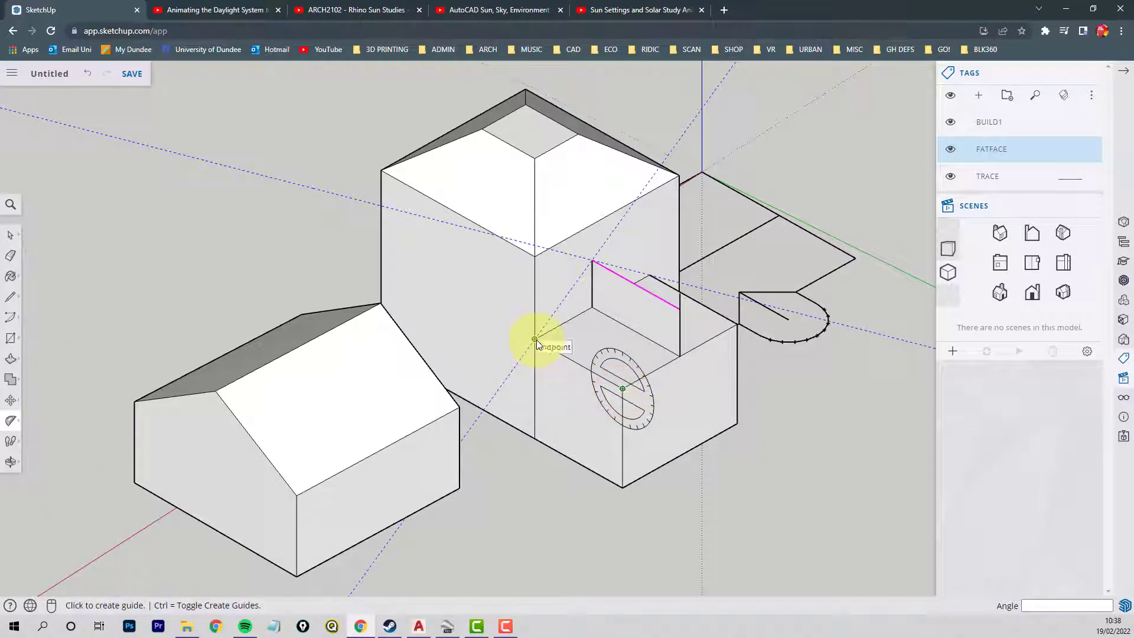
left_click(535, 340)
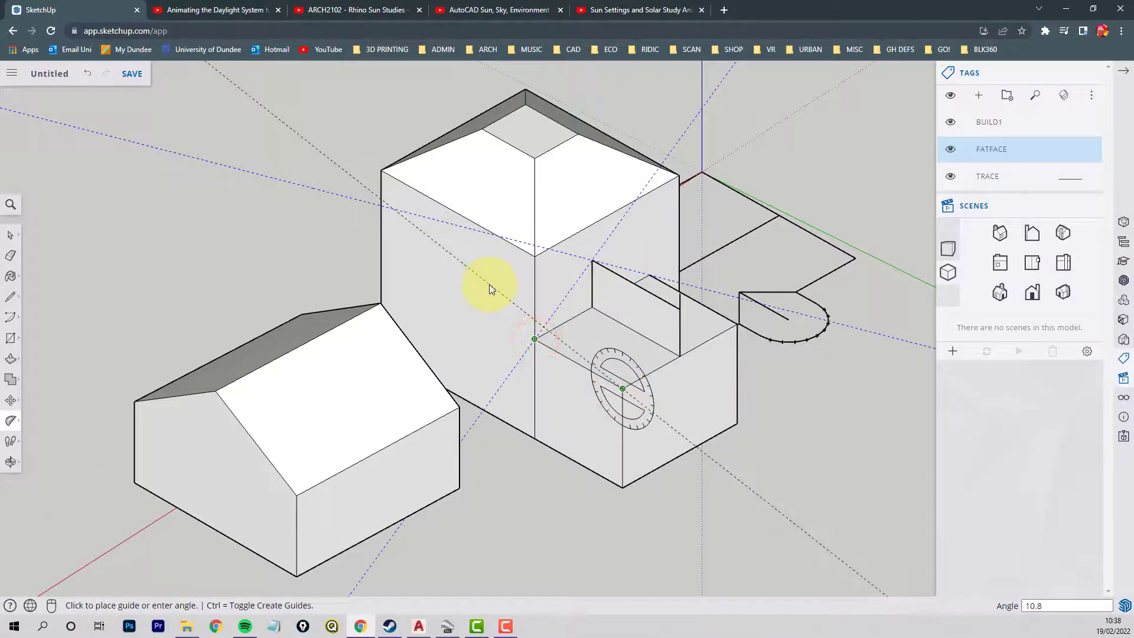
key("Return")
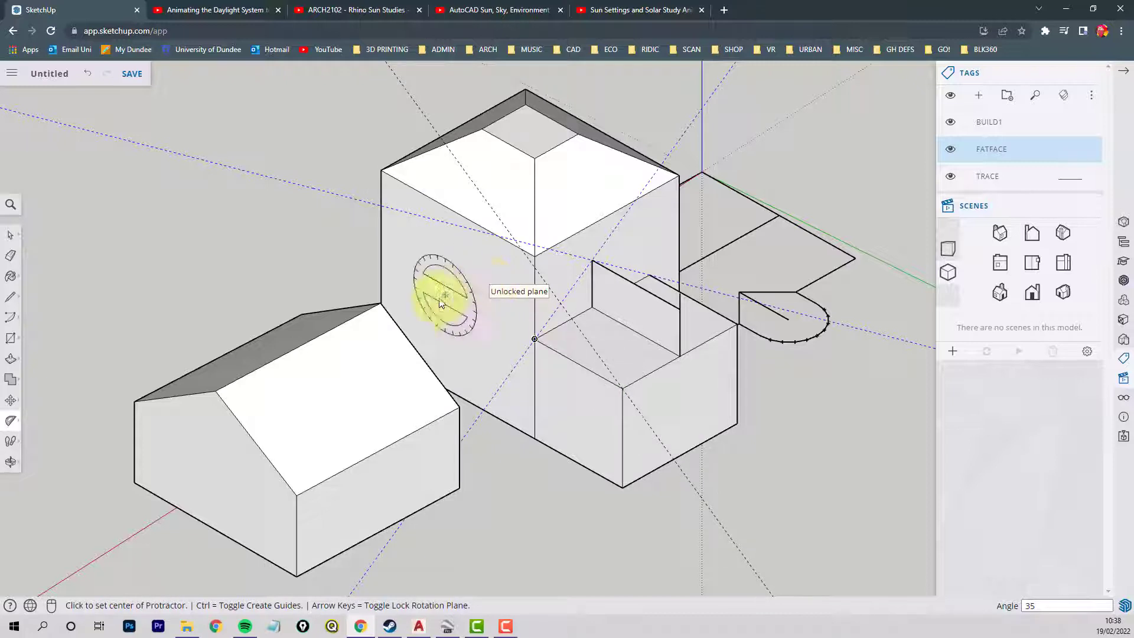
Step: Select the new 35-degree guide and move it from the low block's outer corner to the outer end of the centre line
left_click(9, 237)
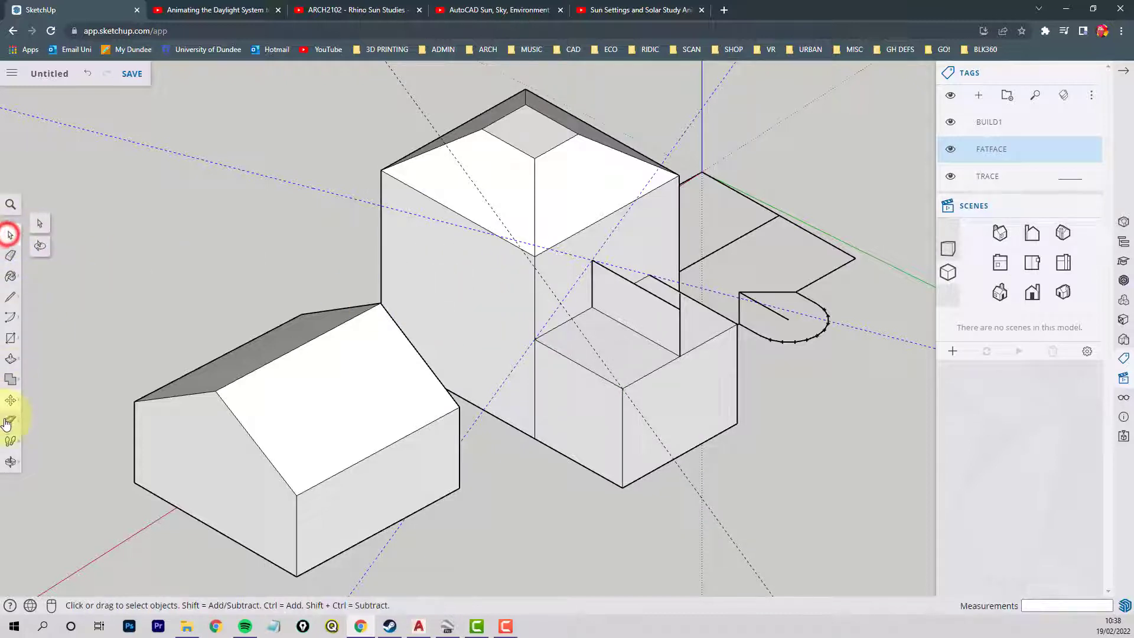
left_click(648, 429)
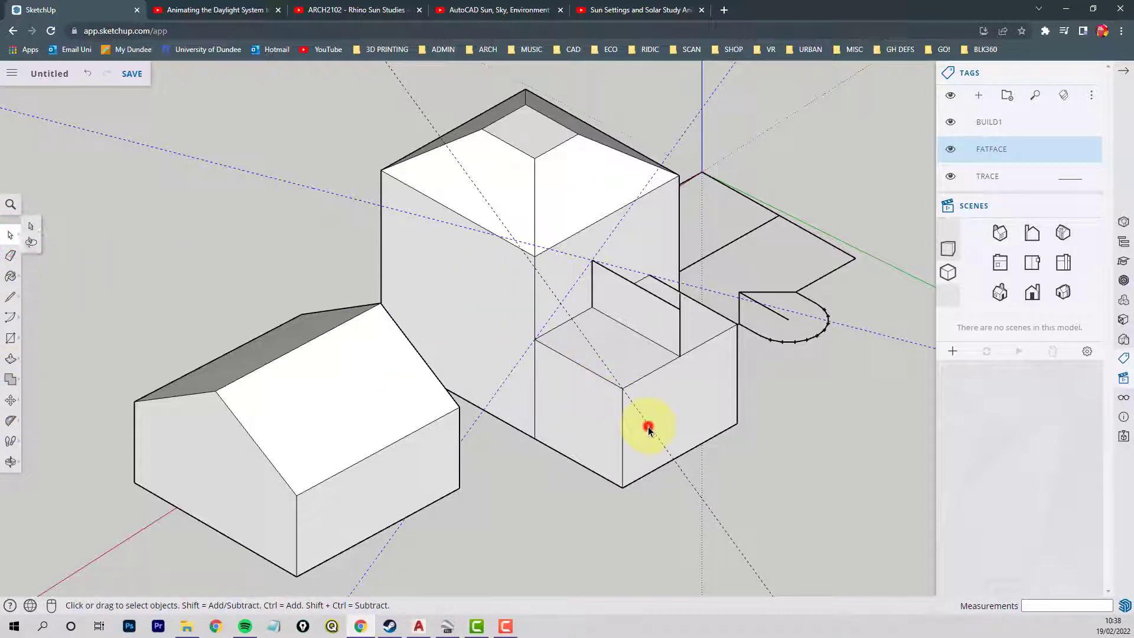
left_click(21, 402)
left_click(623, 388)
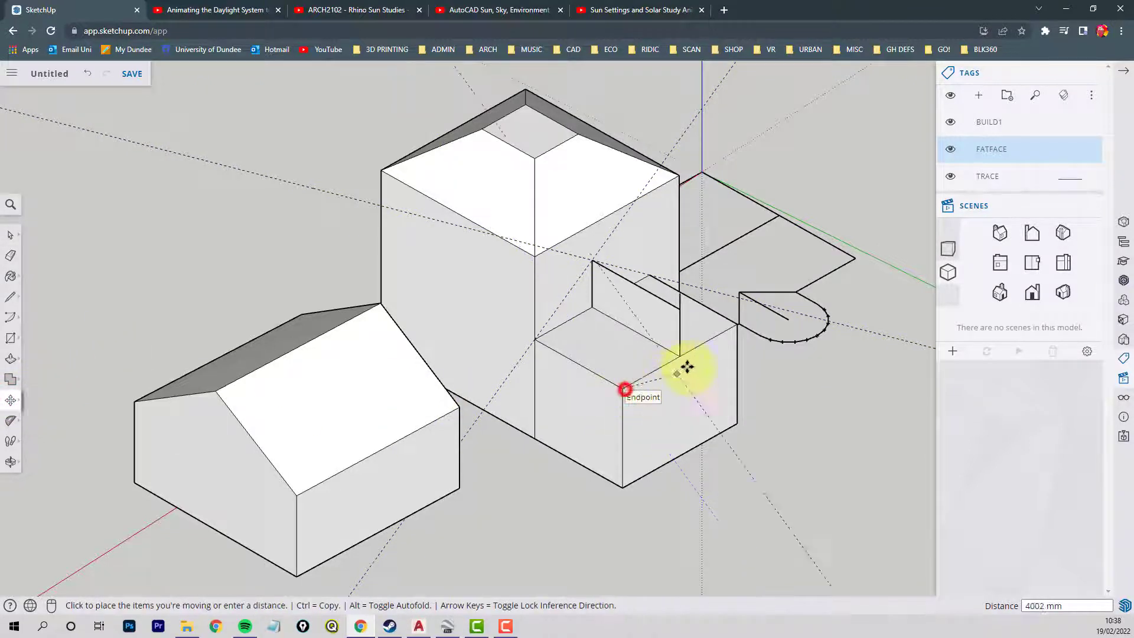
left_click(678, 353)
Step: Draw two hip lines from the intersection of the ridge line and the moved guide to the low block's outer top corners
middle_click_drag(632, 398, 586, 276)
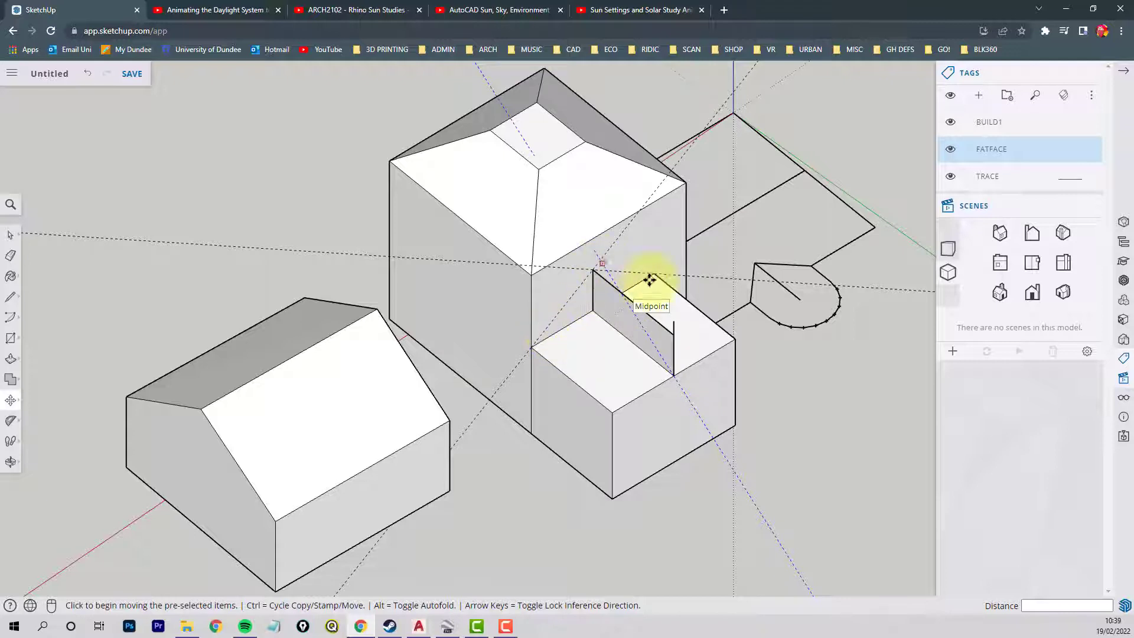
left_click(10, 298)
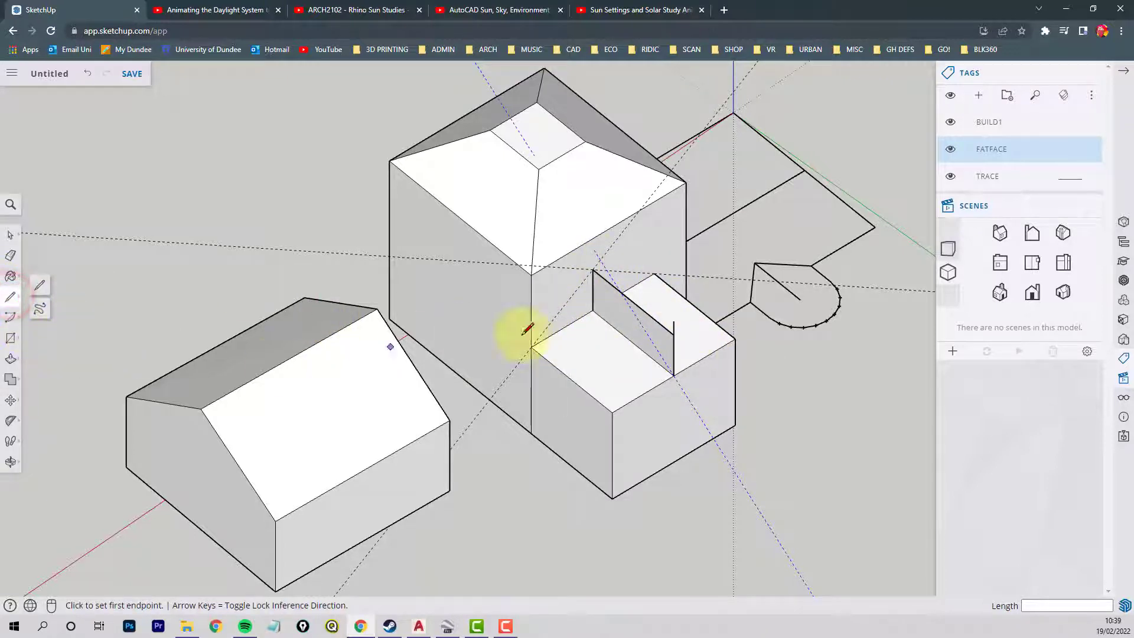
middle_click_drag(629, 301, 721, 316)
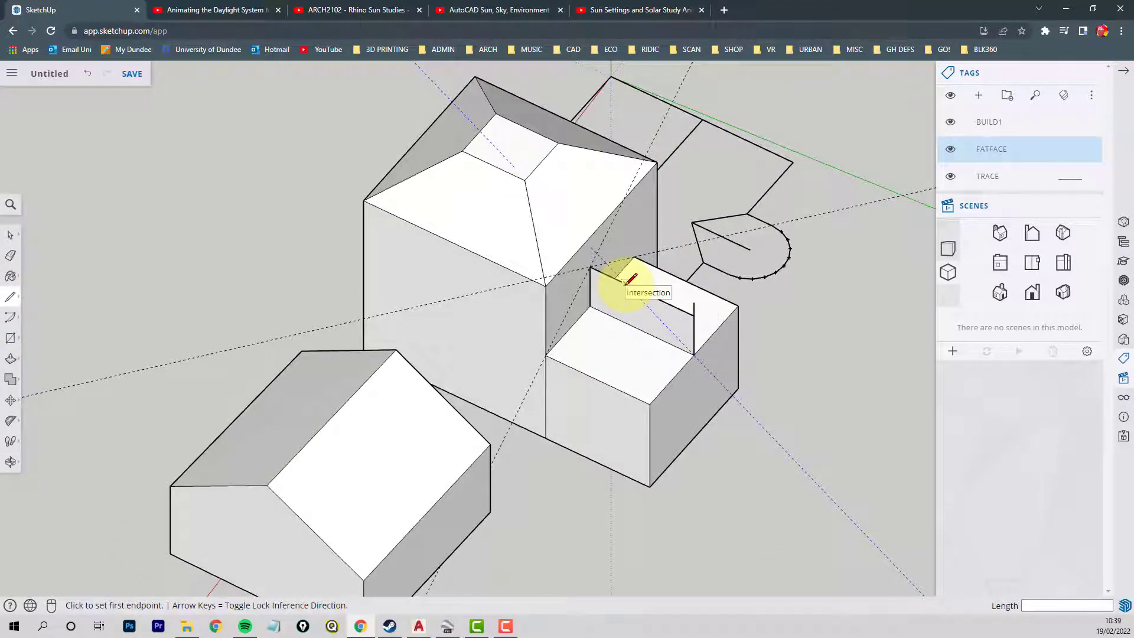
left_click(627, 282)
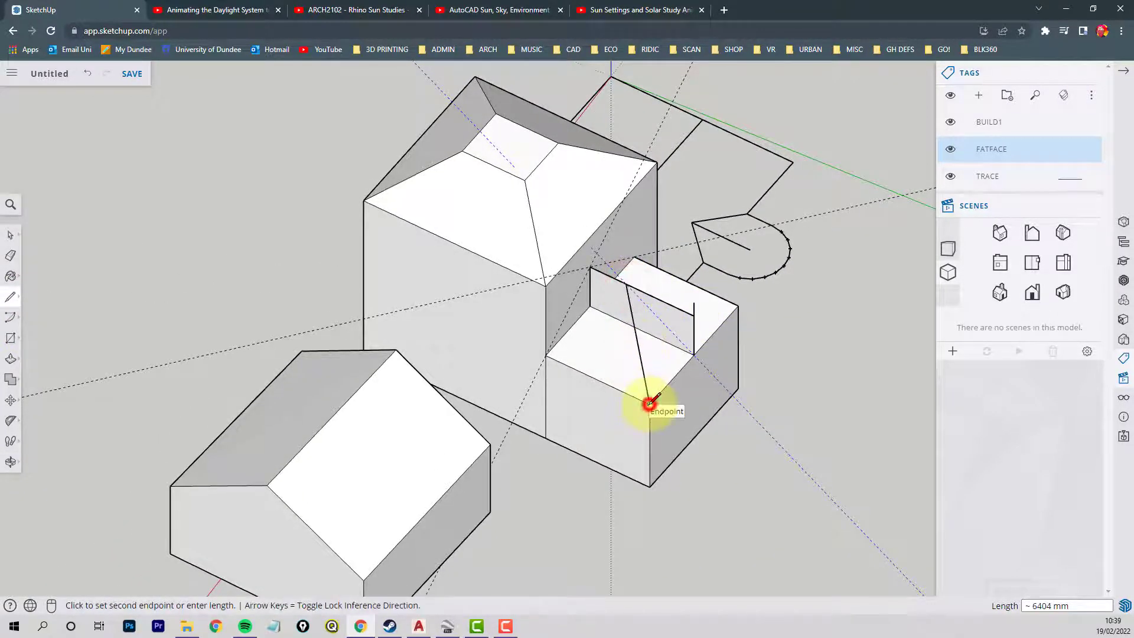
middle_click_drag(647, 398, 554, 307)
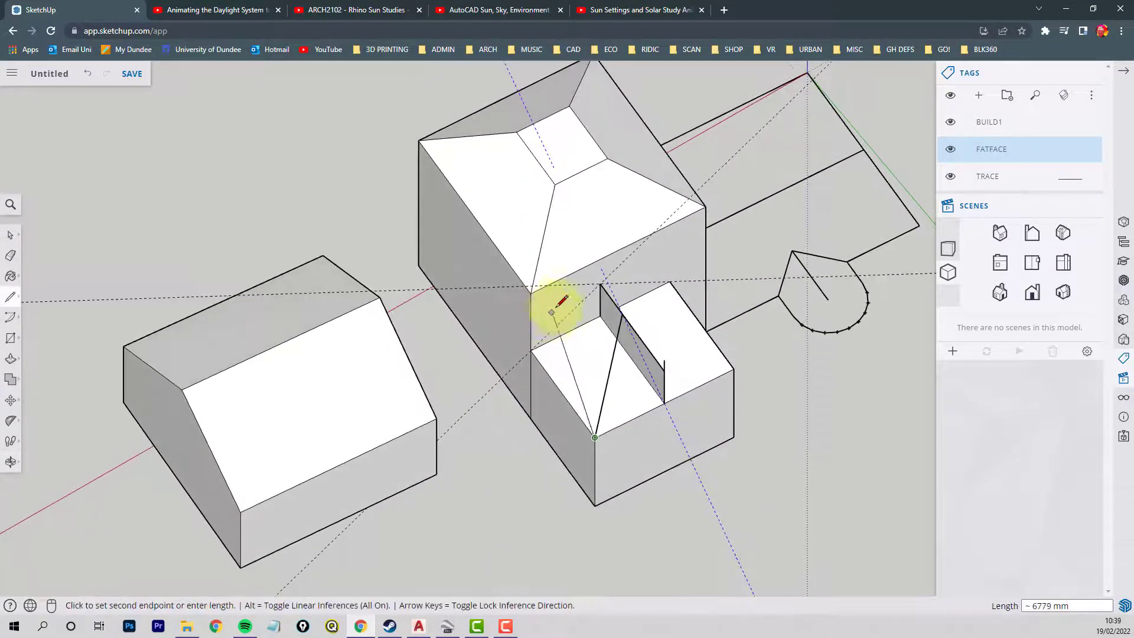
left_click(595, 436)
left_click(622, 313)
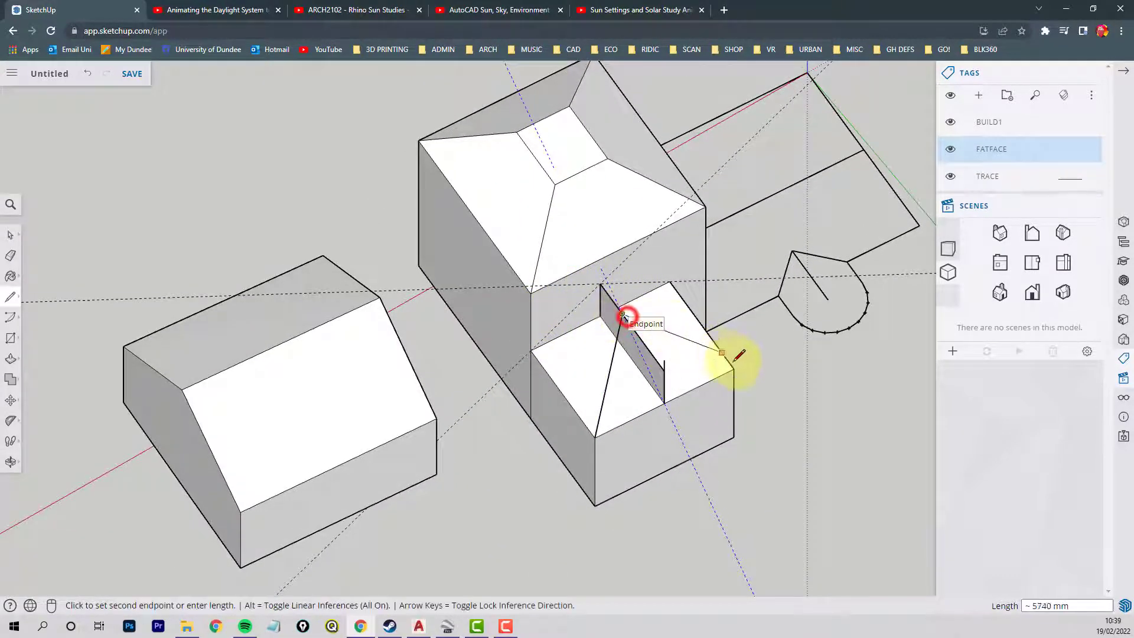
left_click(734, 369)
Step: Delete the outer vertical line and the part of the ridge line that extends past the hip apex
mouse_move(734, 369)
middle_mouse_down()
mouse_move(787, 308)
mouse_move(794, 319)
middle_mouse_up()
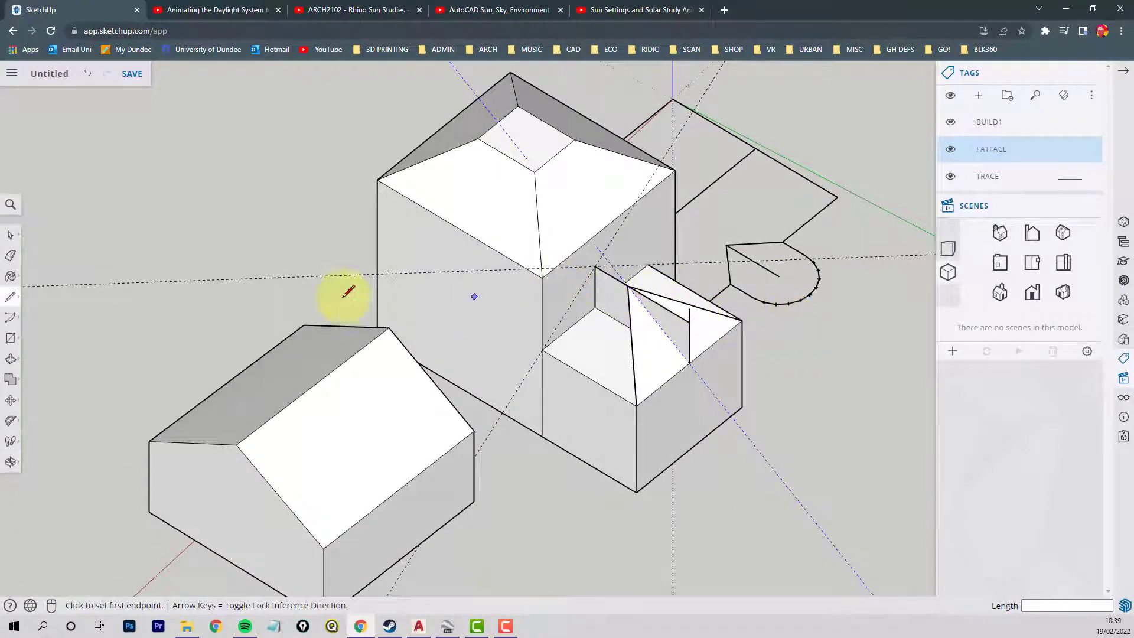
left_click(8, 235)
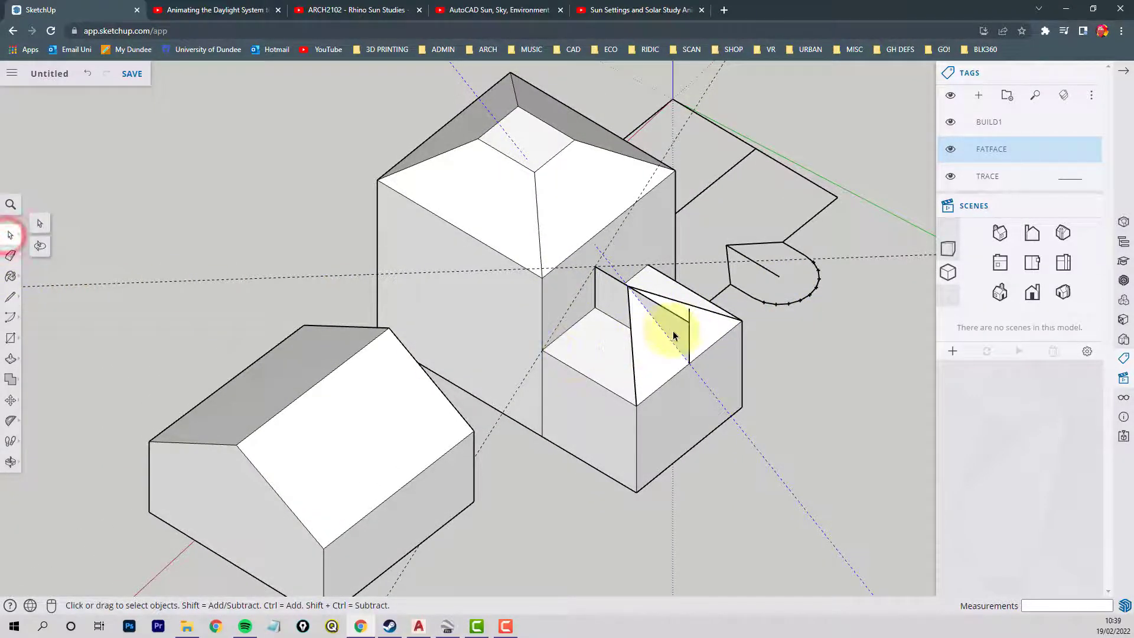
left_click(688, 317)
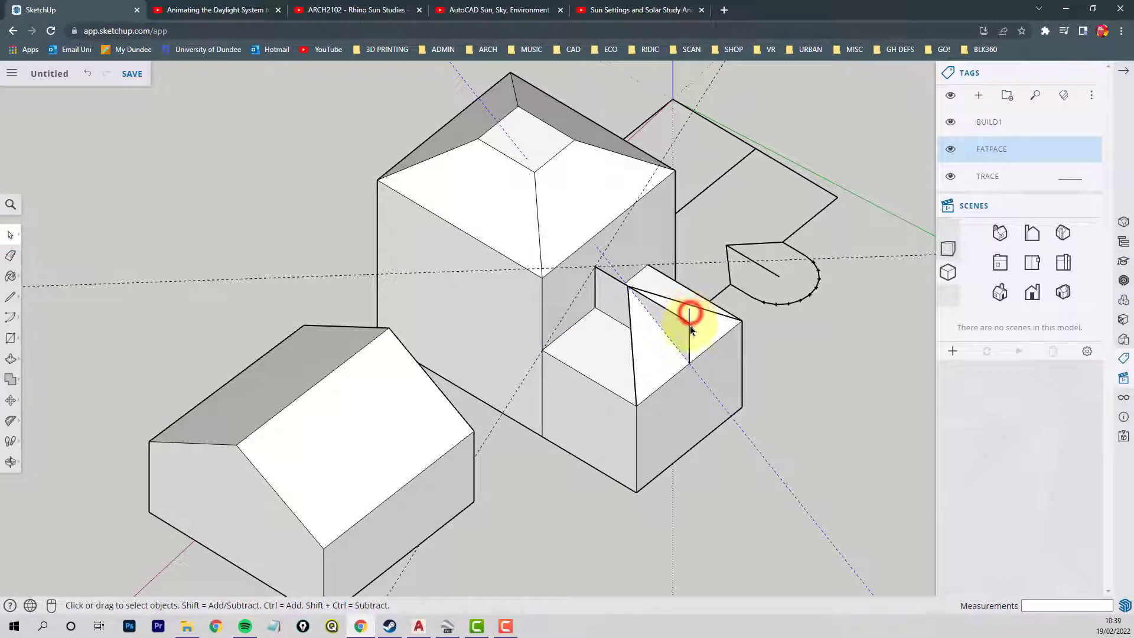
left_click(682, 326)
key("Delete")
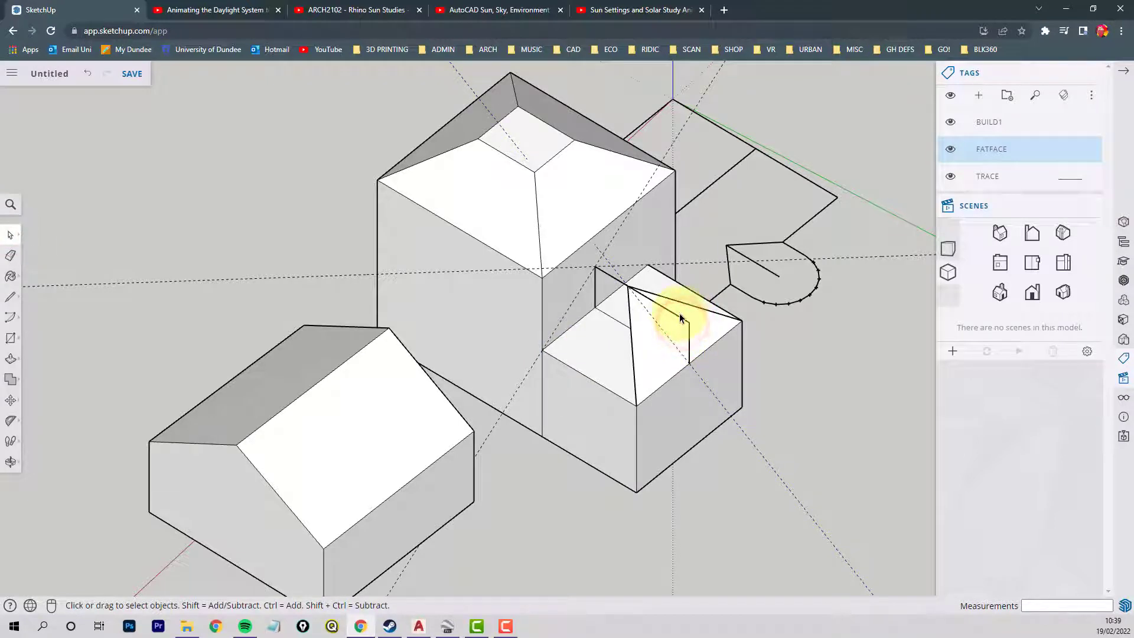
left_click(678, 316)
key("Delete")
left_click(684, 334)
Step: Delete the centre line, the wall-side vertical line, the remaining ridge segment and the angled guide through the hip apex
left_click(612, 315)
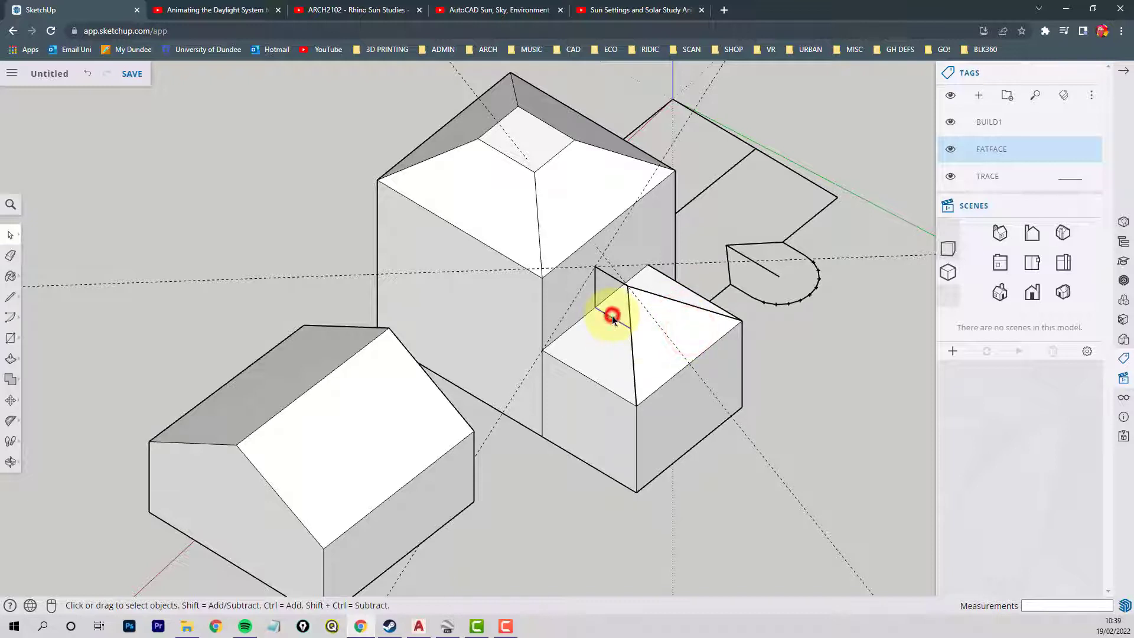
left_click(595, 290)
key("Delete")
left_click(606, 274)
middle_click_drag(610, 335, 526, 354)
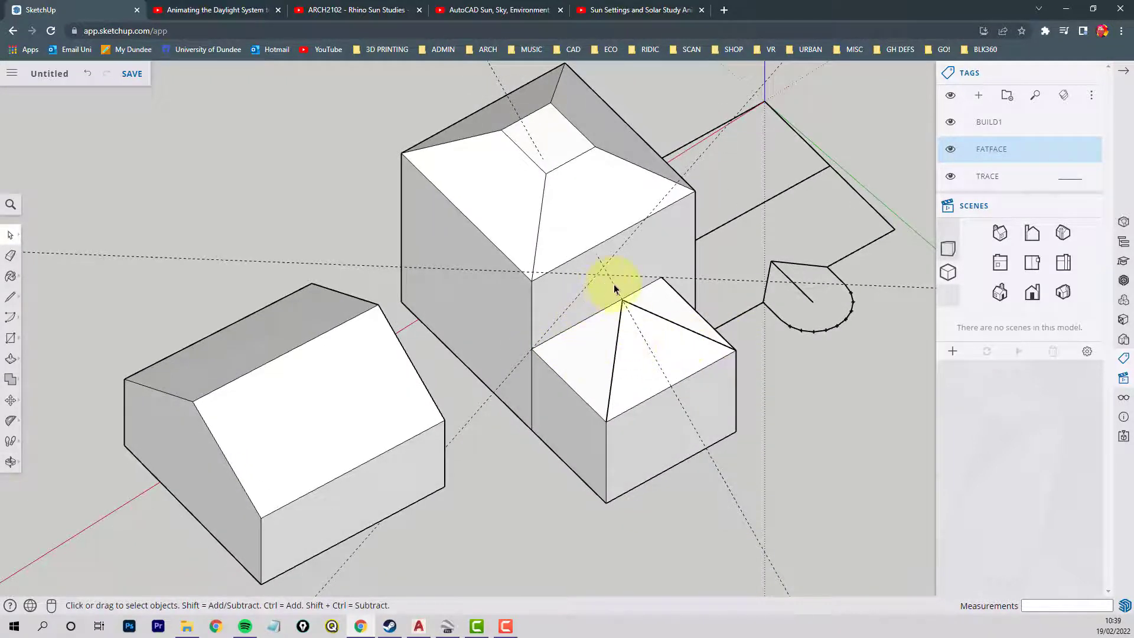
left_click(724, 482)
key("Delete")
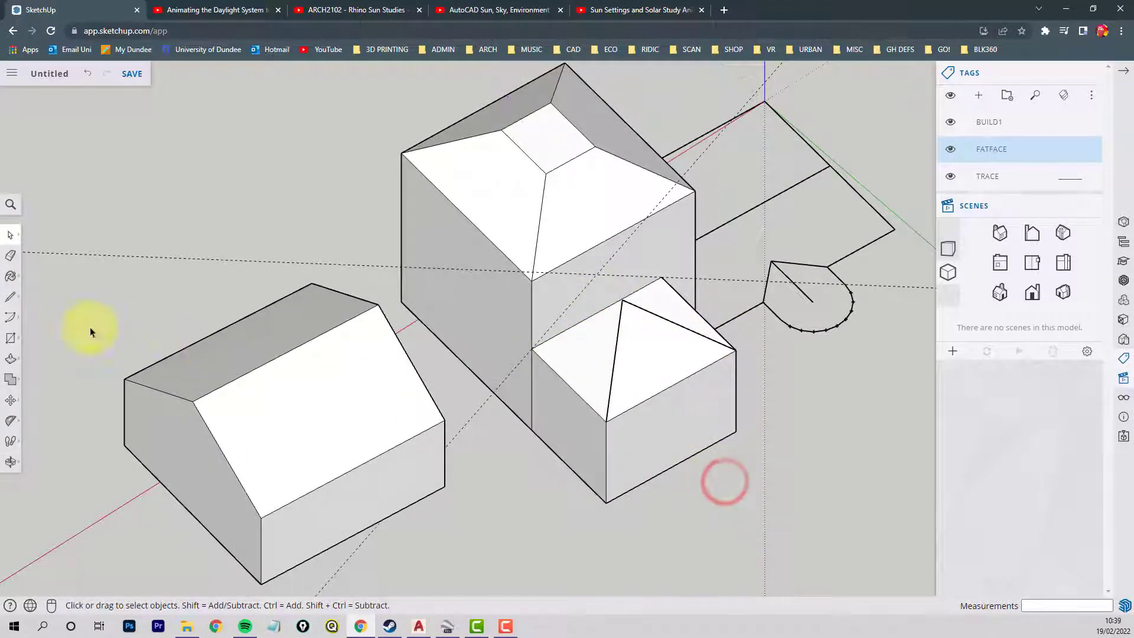
Step: Draw the ridge from the hip apex to the guides' crossing at the wall, and continue down to the low block's wall-side corner
left_click(11, 299)
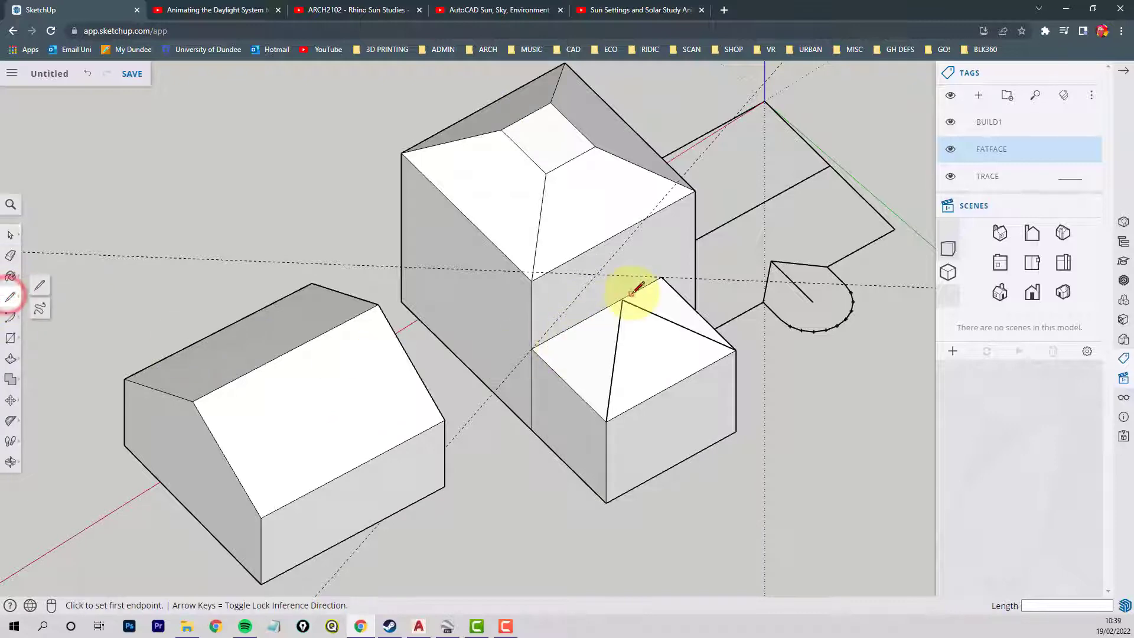
middle_click_drag(625, 322, 708, 359)
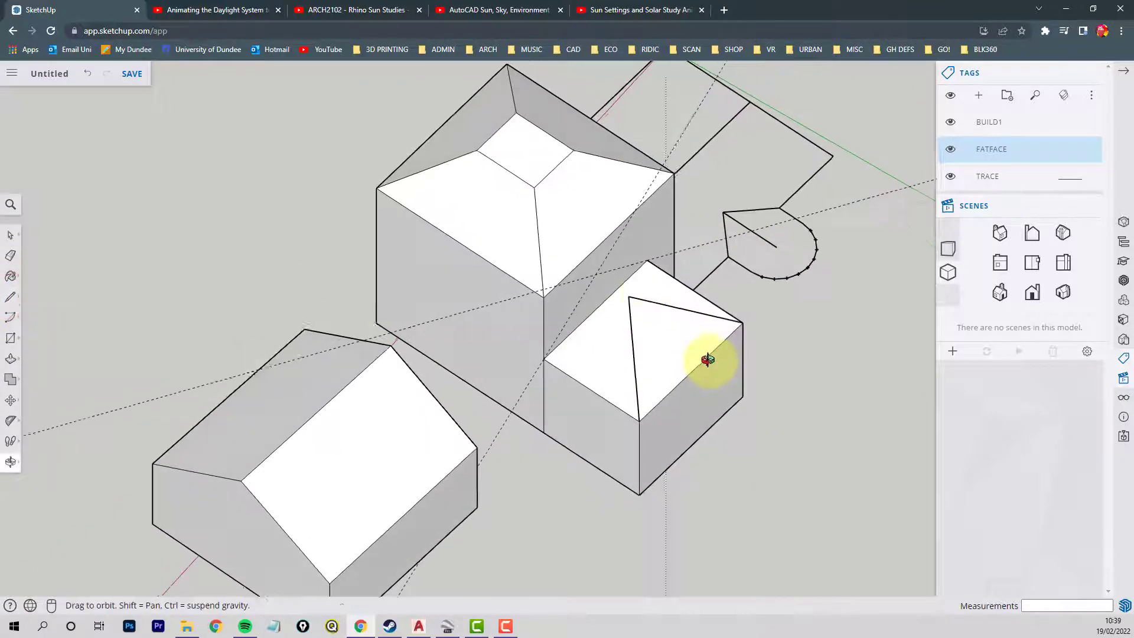
left_click(628, 296)
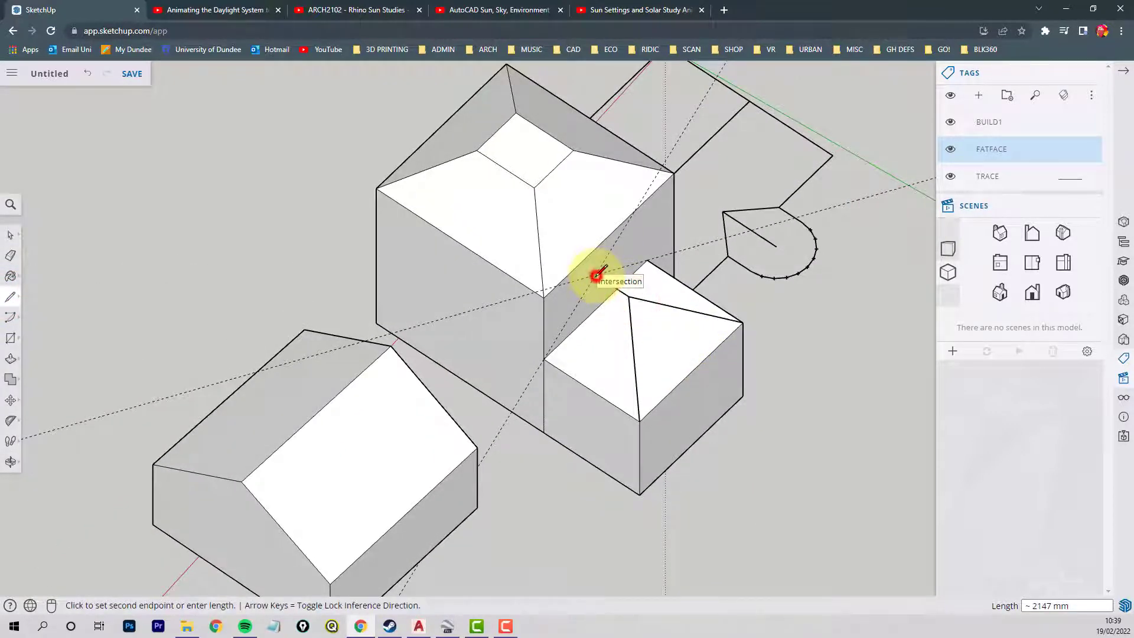
left_click(596, 275)
left_click(544, 356)
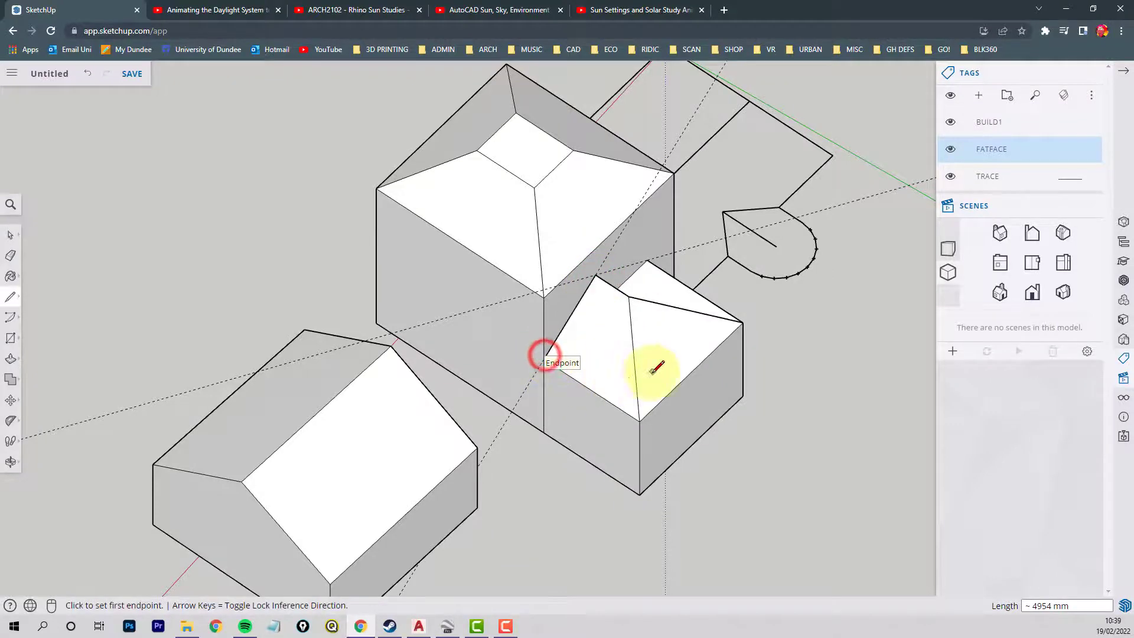
middle_click_drag(655, 369, 417, 303)
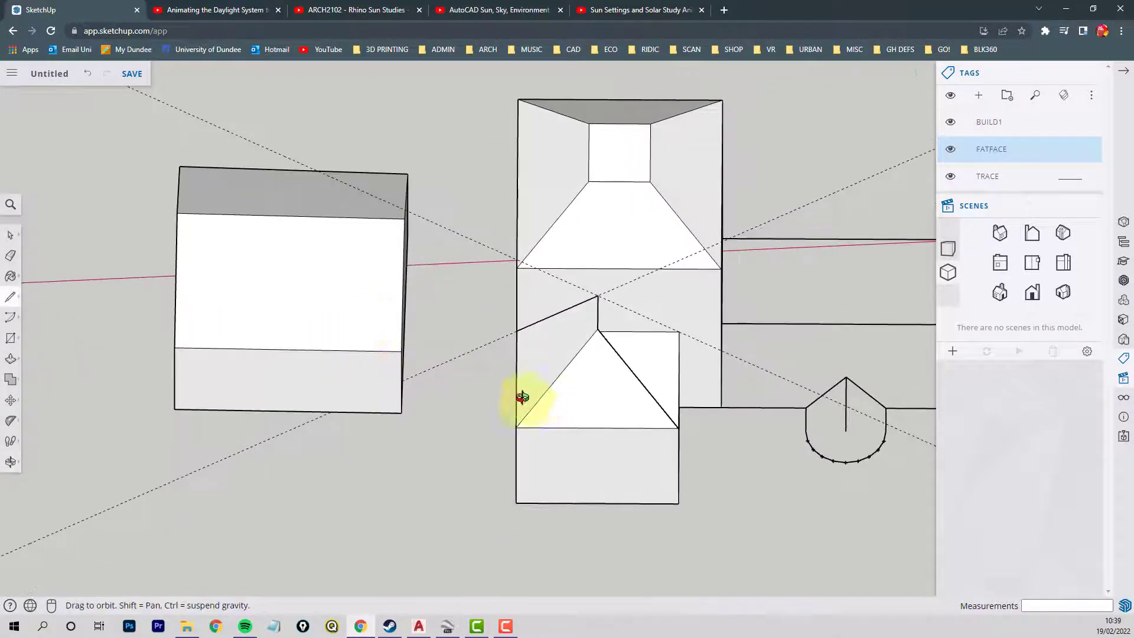
middle_click_drag(522, 397, 550, 322)
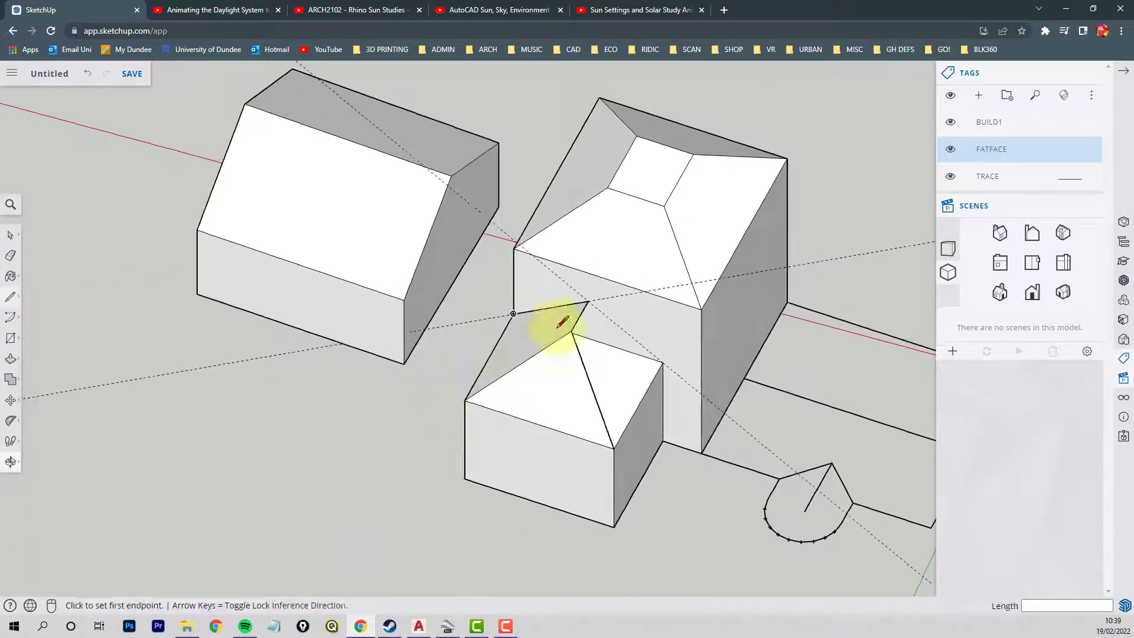
Step: Draw the last roof edge from the ridge's end at the wall down to the low block's other wall-side corner
left_click(588, 302)
left_click(662, 362)
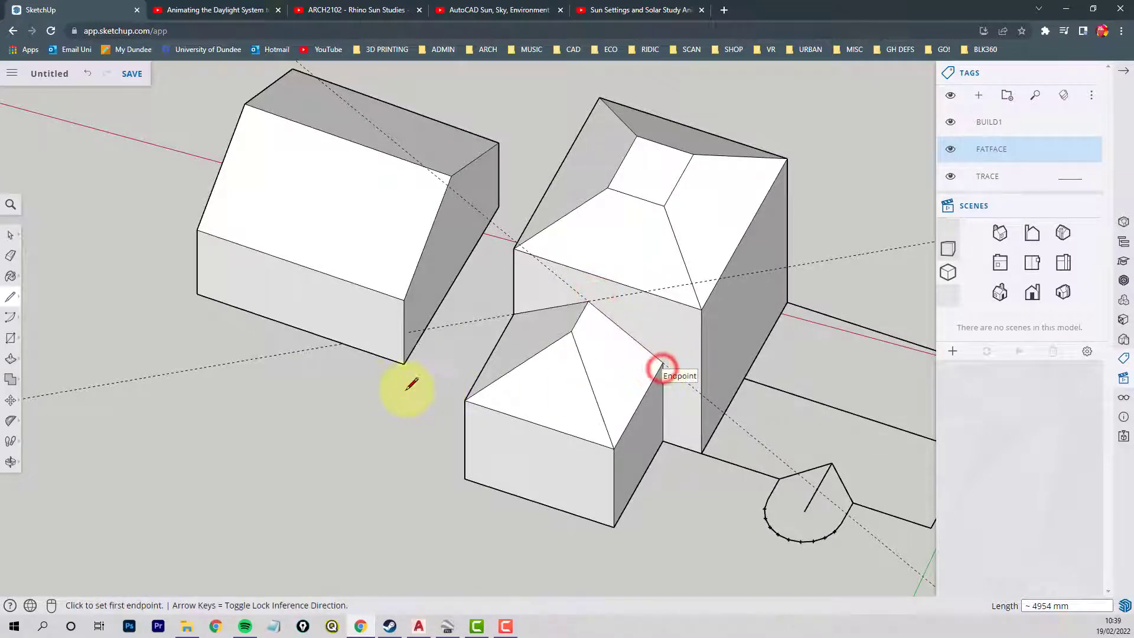
middle_click_drag(411, 384, 650, 372)
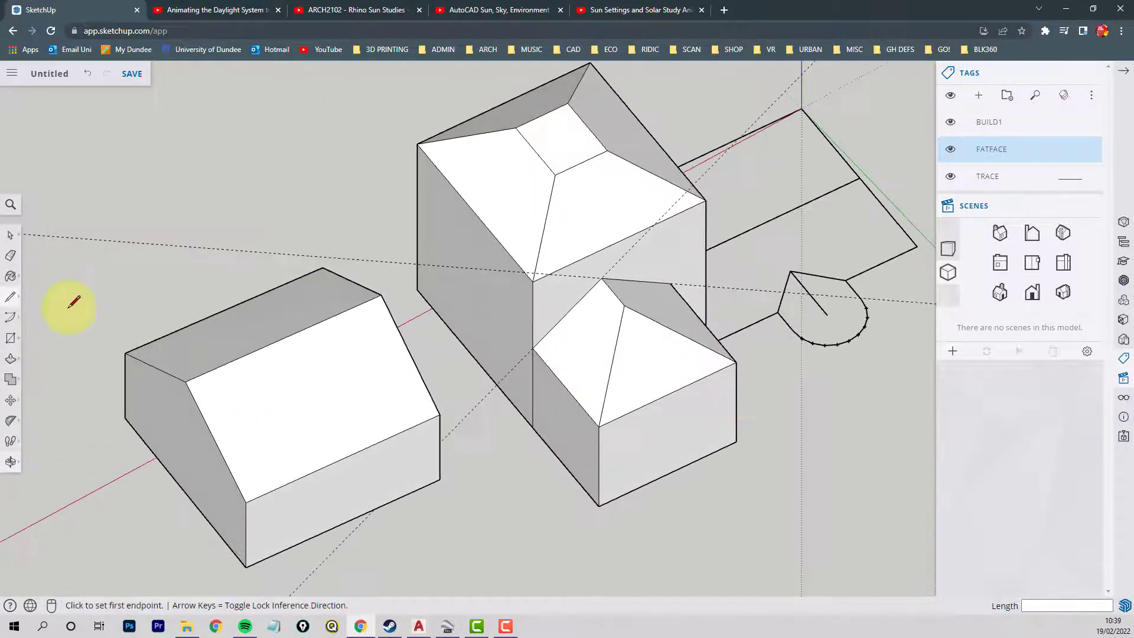
Step: Move the guide running down the low block's roof slope from its wall-side corner to the midpoint of the tall block's side eave
left_click(10, 236)
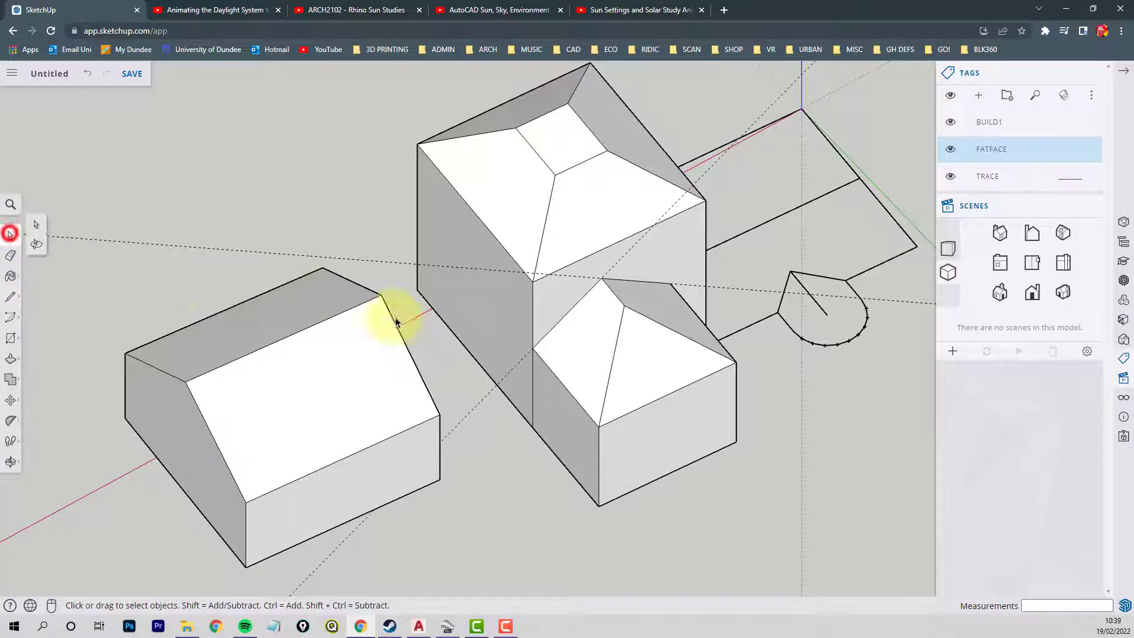
left_click(390, 260)
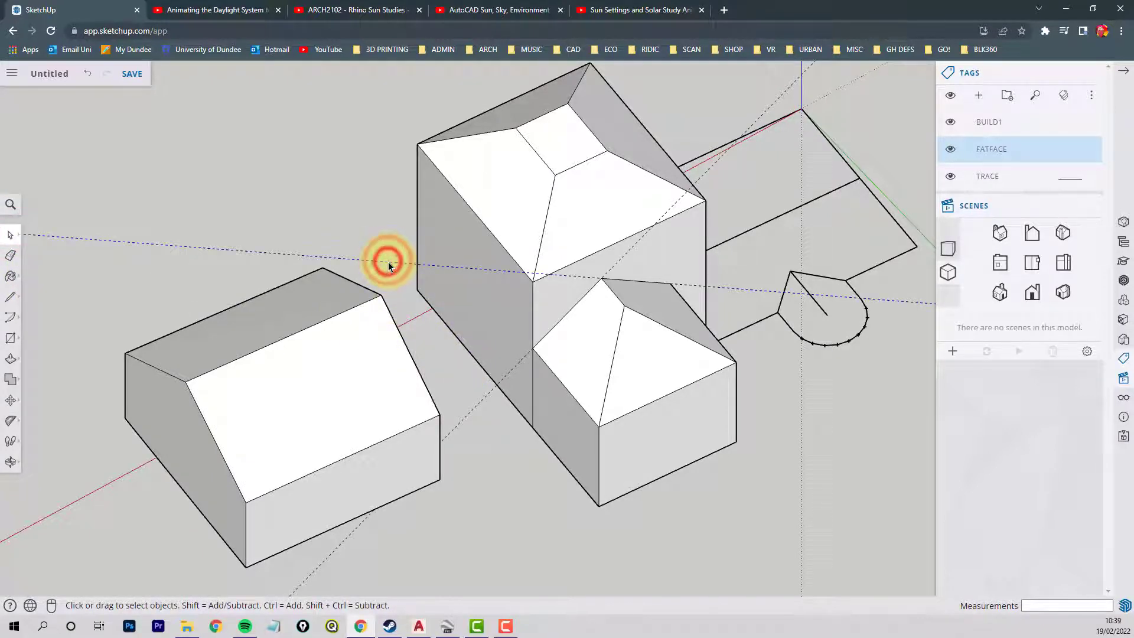
mouse_move(388, 261)
middle_mouse_down()
mouse_move(405, 296)
mouse_move(373, 257)
middle_mouse_up()
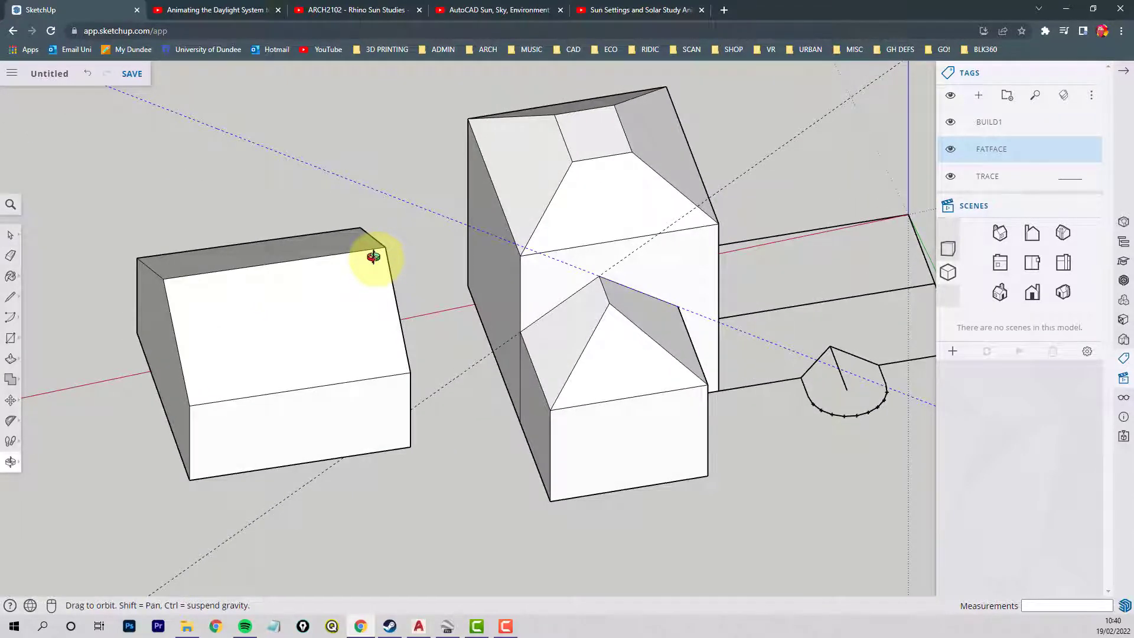
middle_click_drag(520, 274, 410, 327)
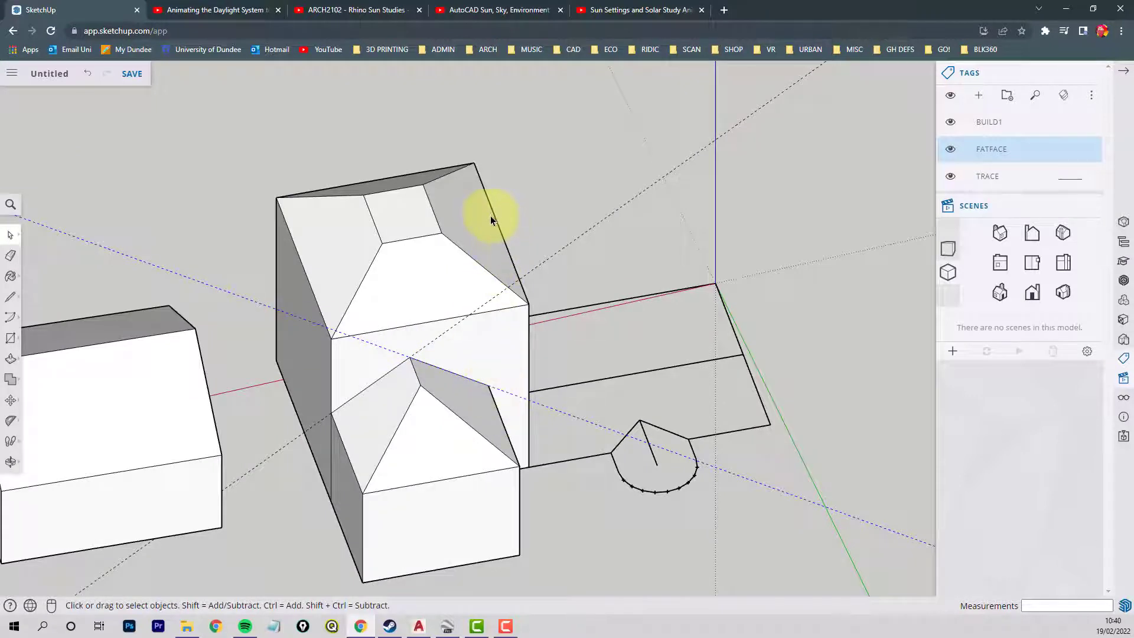
left_click(10, 401)
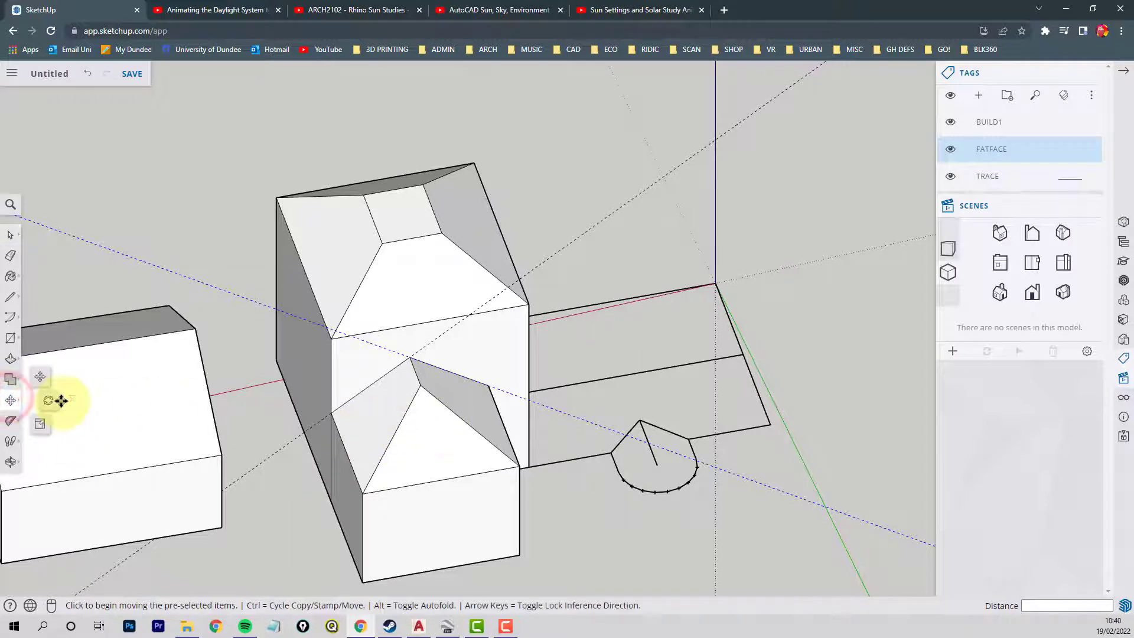
left_click(490, 388)
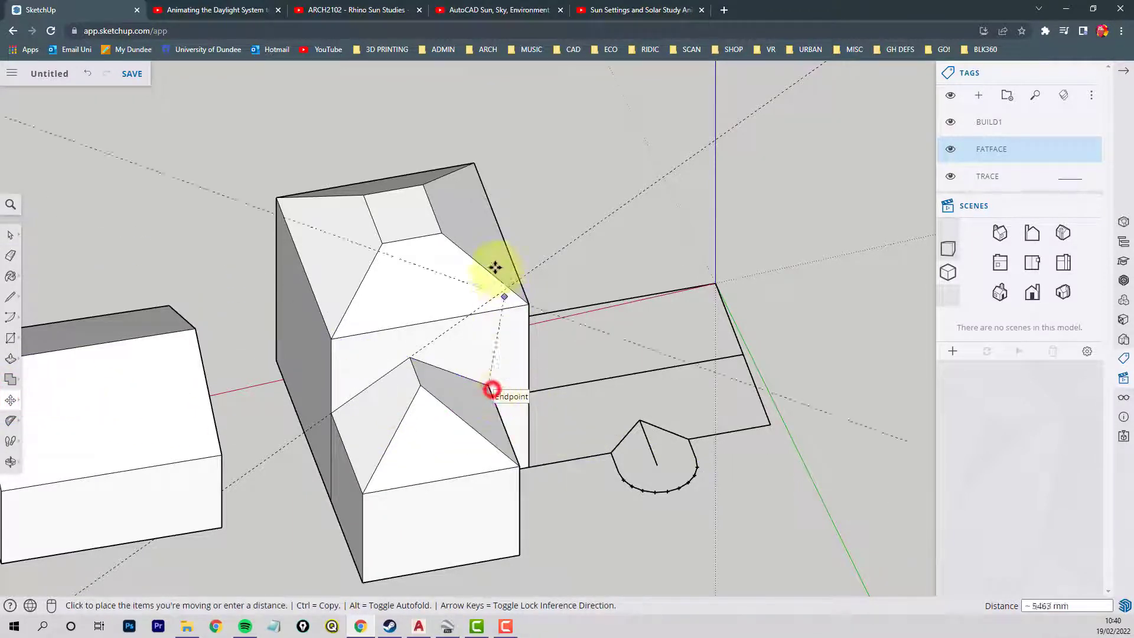
left_click(500, 229)
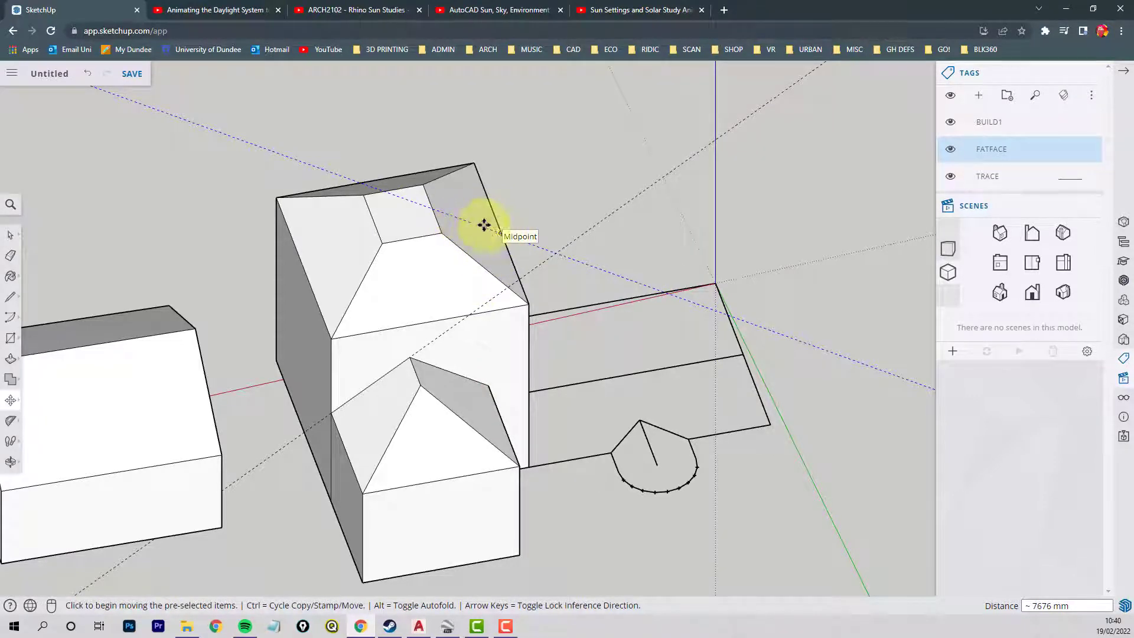
middle_click_drag(551, 335, 375, 332)
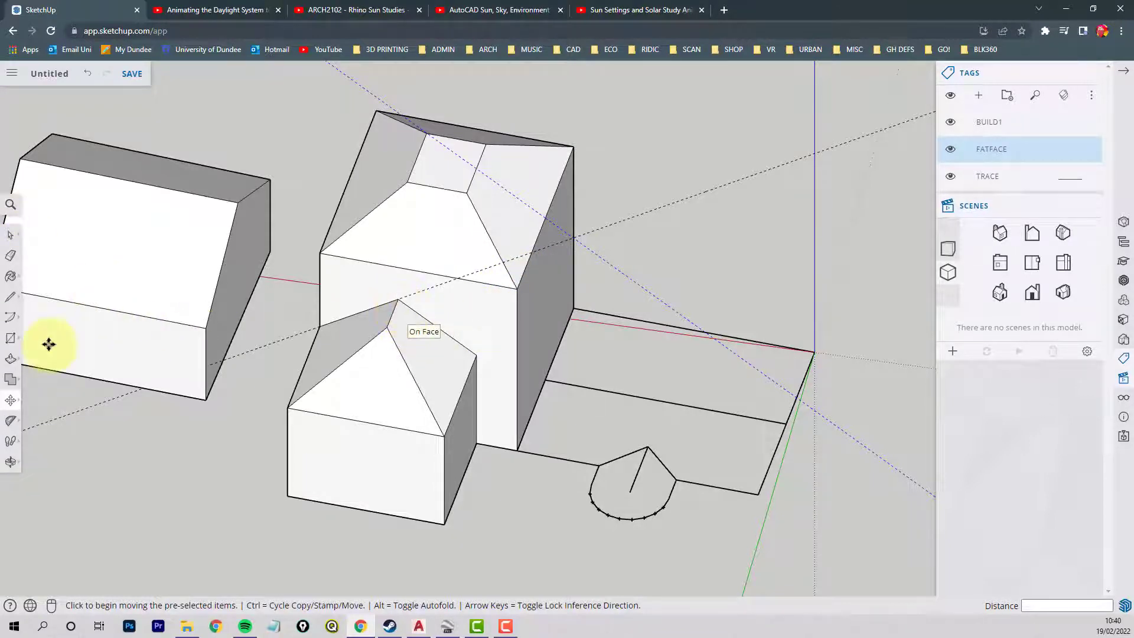
Step: Delete the guide that runs along the low block's roof slope beside the neighbouring building
left_click(11, 296)
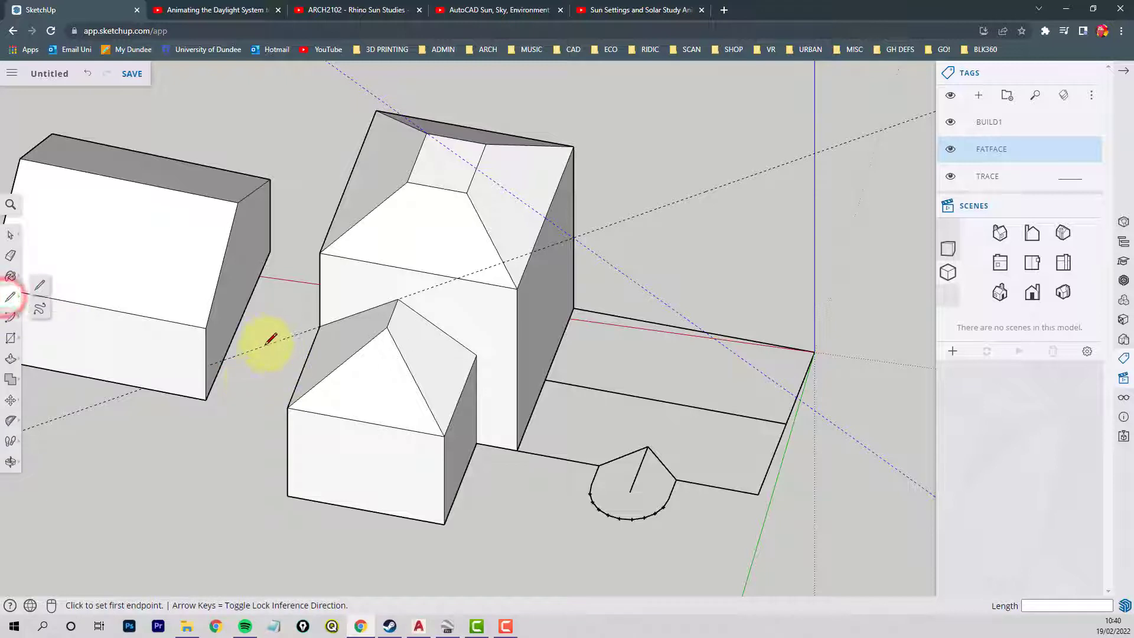
left_click(11, 236)
left_click(265, 349)
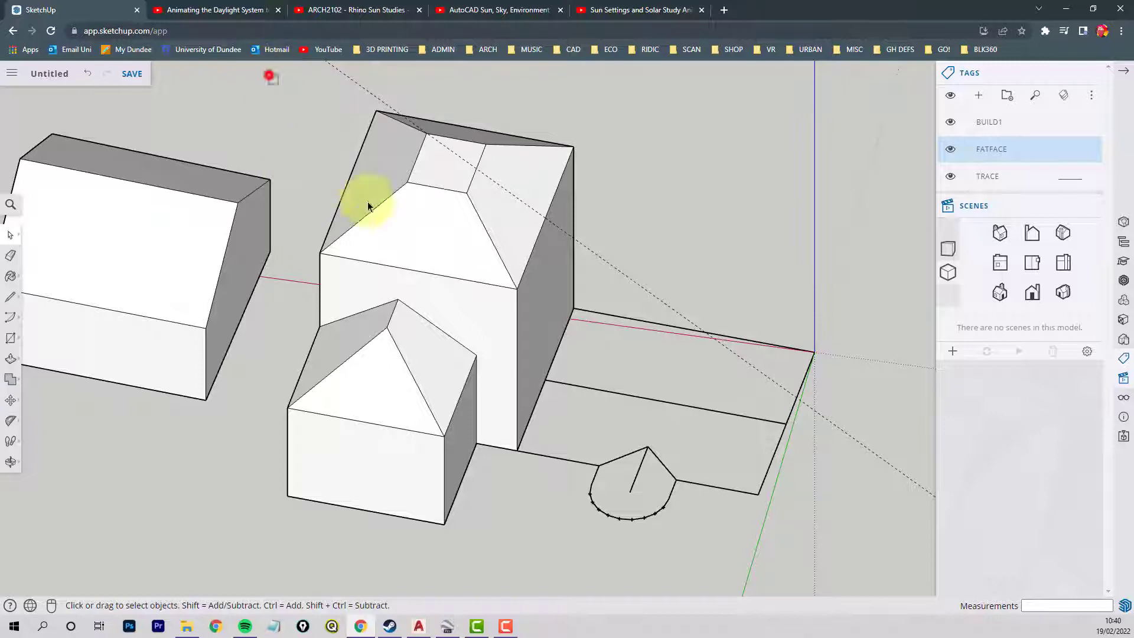
Step: Make one group of the tall and low hipped-roof blocks, excluding the neighbouring building's stray edge from the selection
left_click_drag(269, 75, 572, 580)
left_click_drag(588, 585, 584, 582)
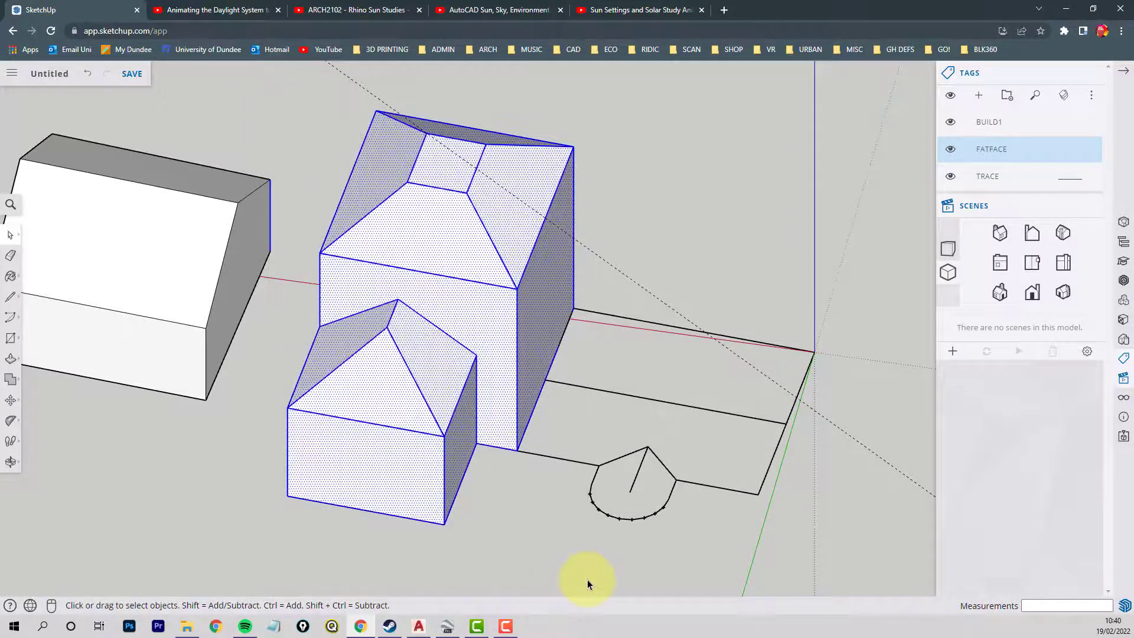
left_click(237, 146, "shift")
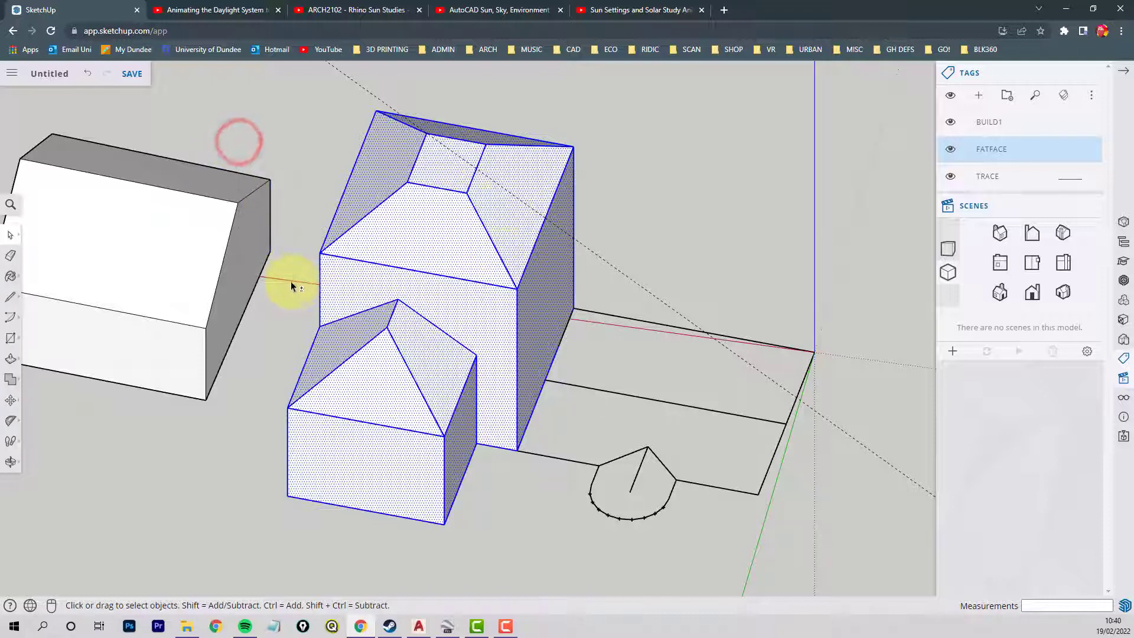
right_click(468, 323)
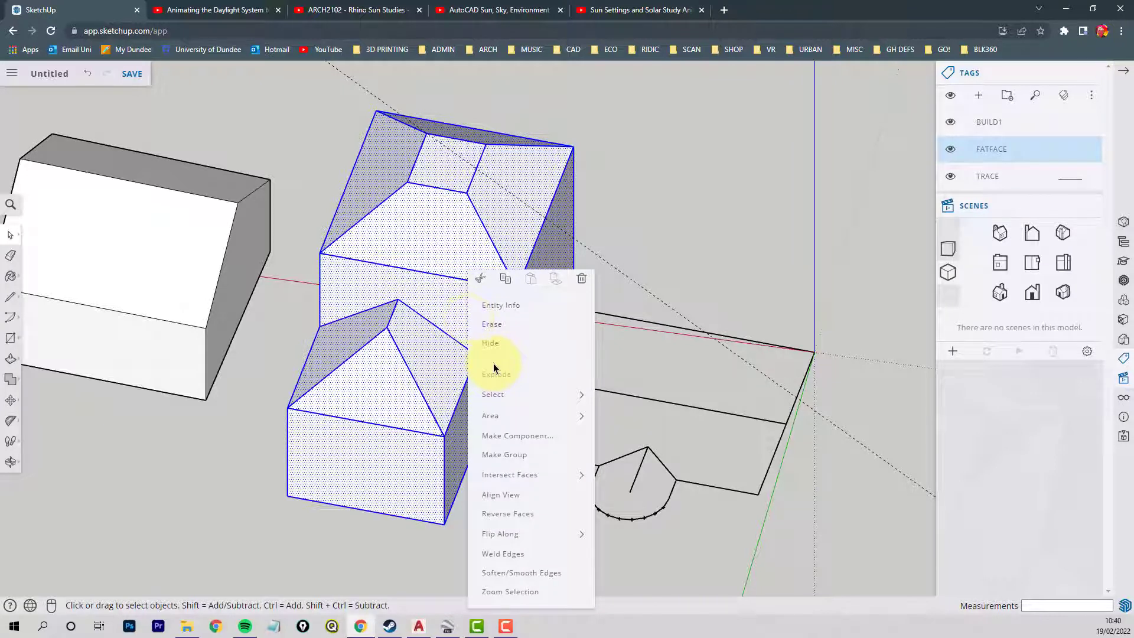
left_click(506, 456)
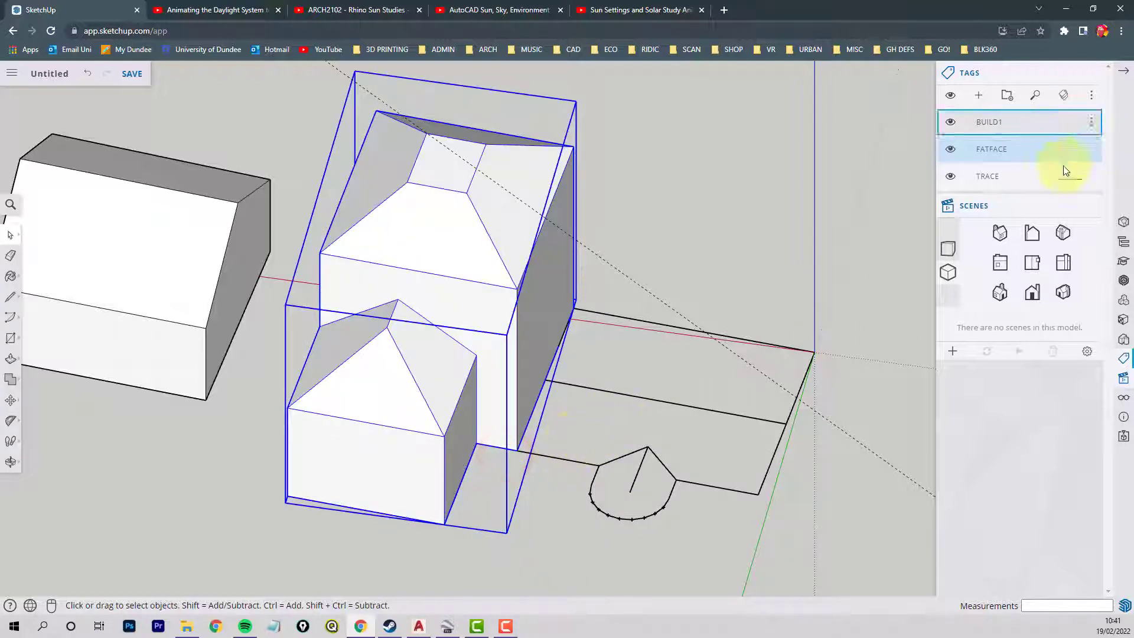
Step: Create a new tag named COSTA for the grouped hipped-roof building
left_click(1004, 410)
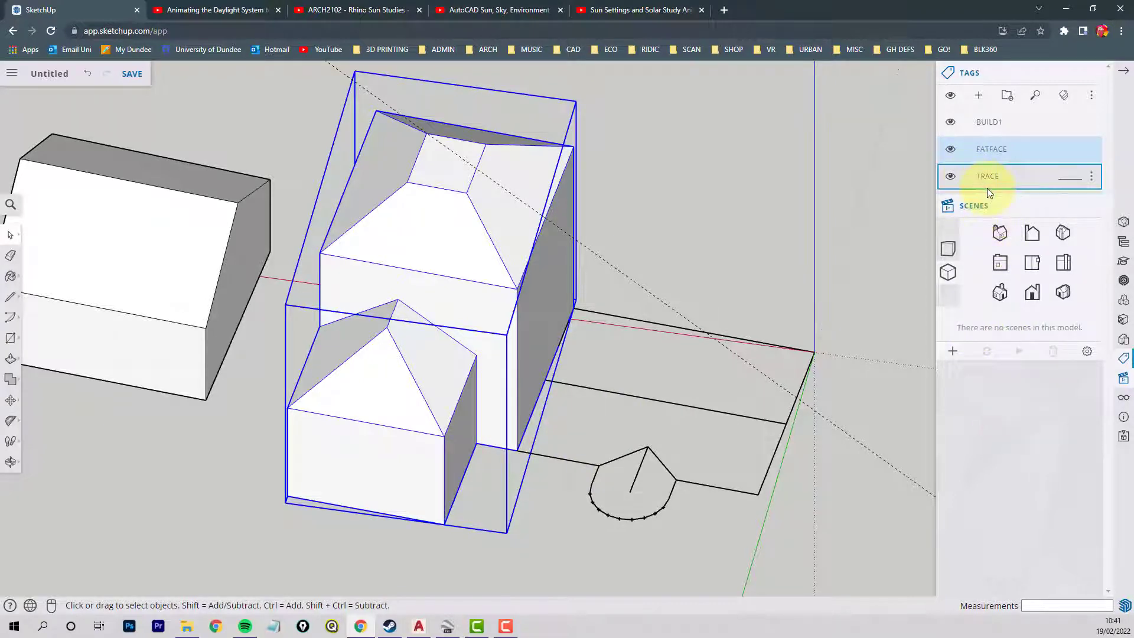
left_click(985, 154)
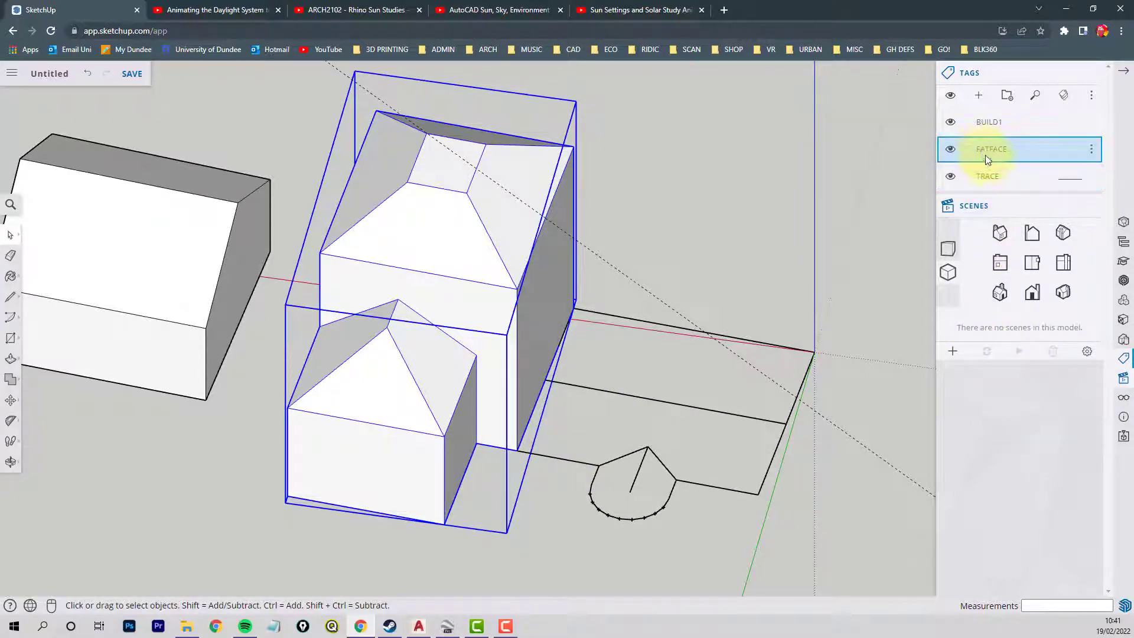
left_click(979, 98)
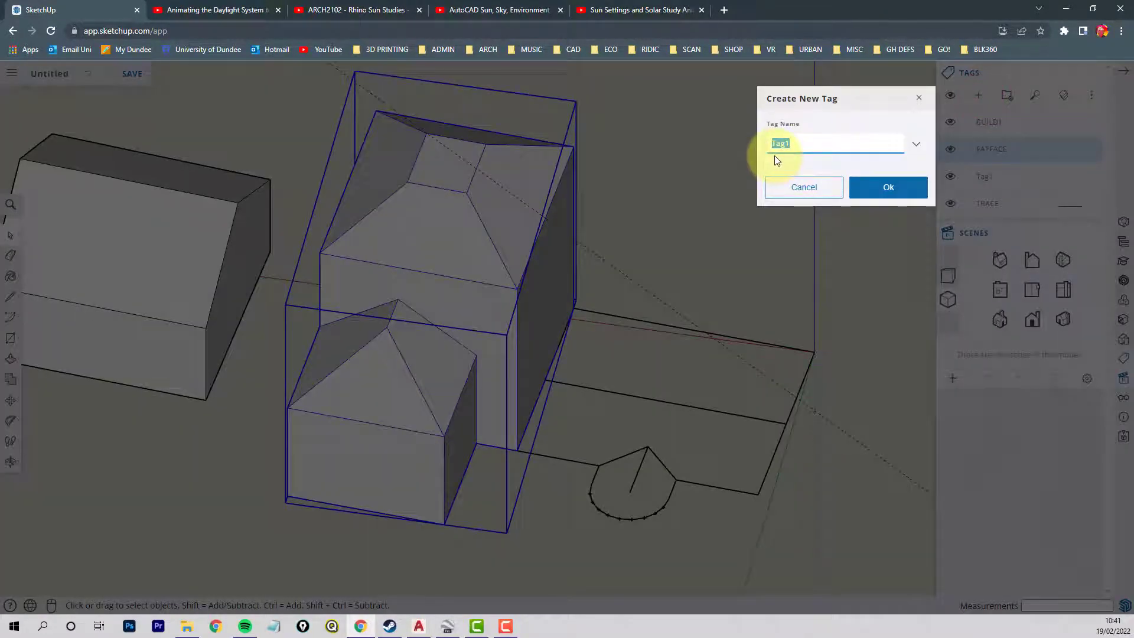
type("COSTA")
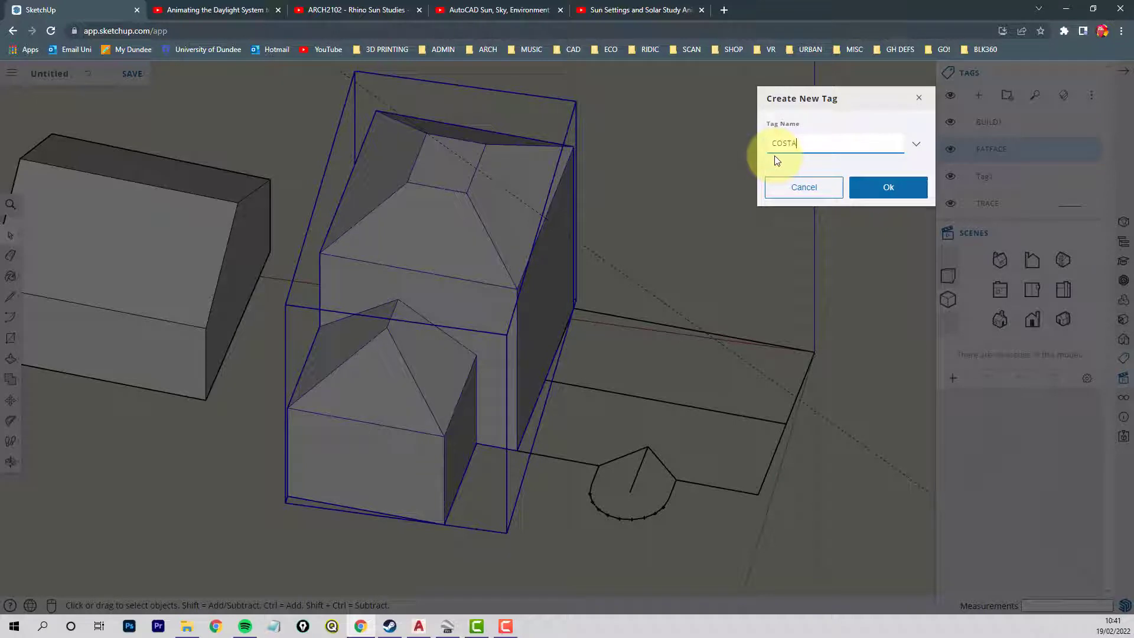
left_click(890, 188)
Step: Trace the four-sided footprint adjoining the tall block over the site drawing, through the origin corner and back, to form a closed face
middle_click_drag(800, 372, 575, 353)
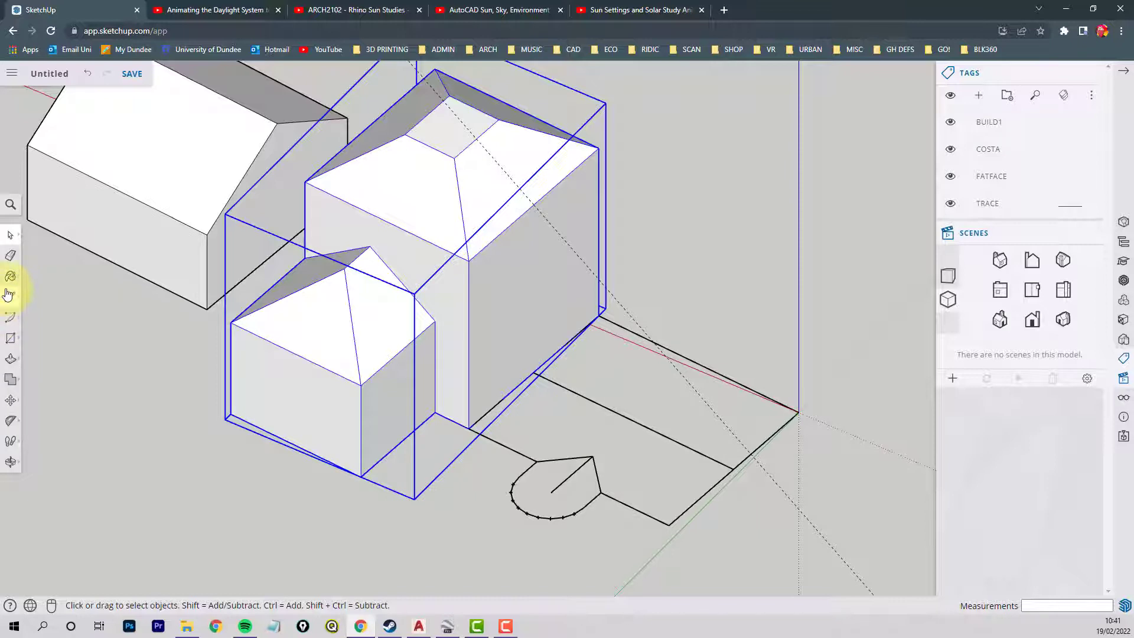
left_click(11, 235)
left_click(98, 353)
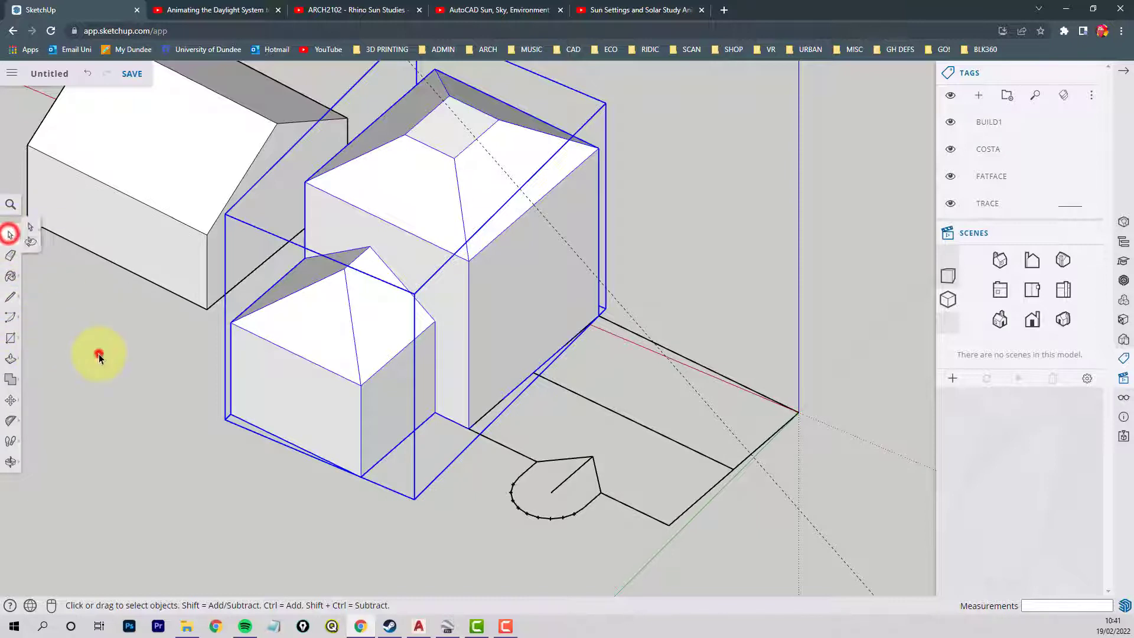
left_click(10, 300)
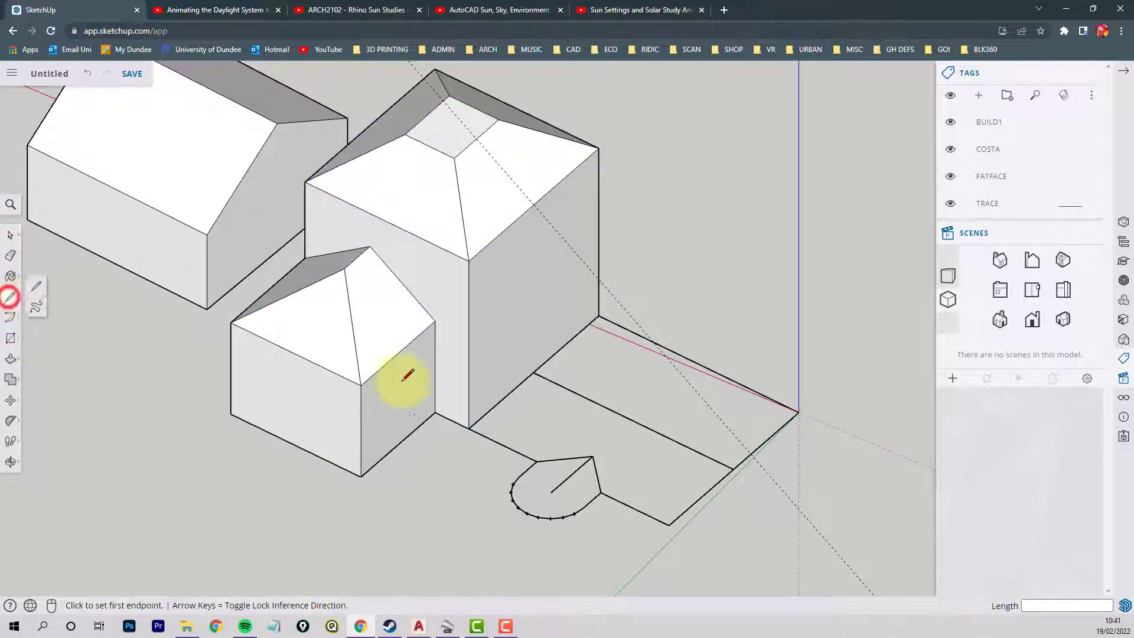
left_click(468, 426)
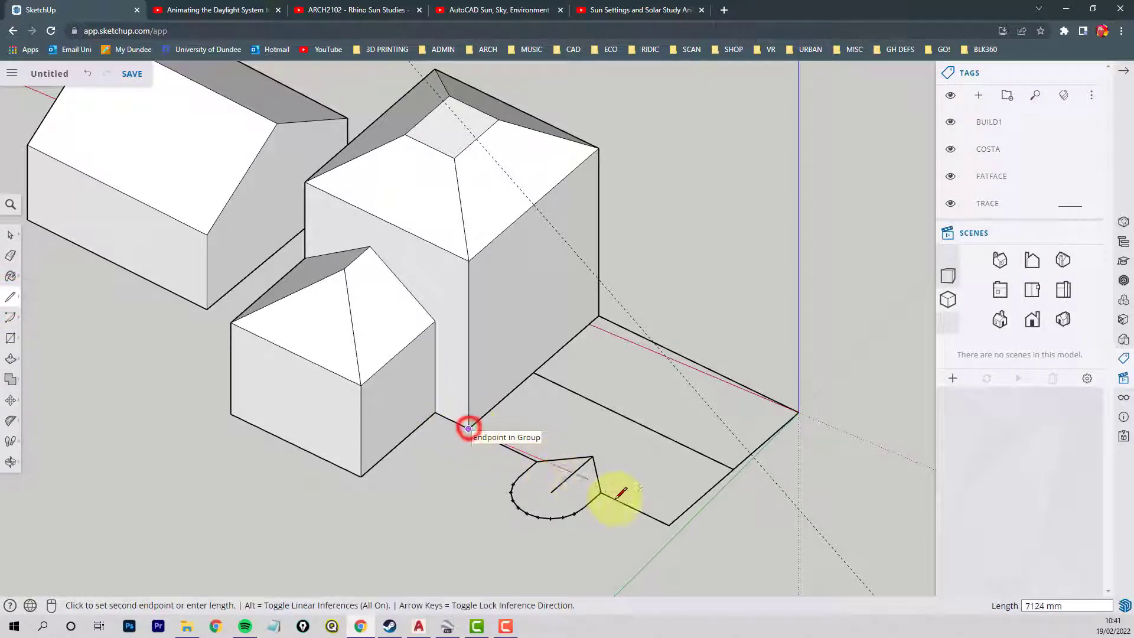
left_click(669, 522)
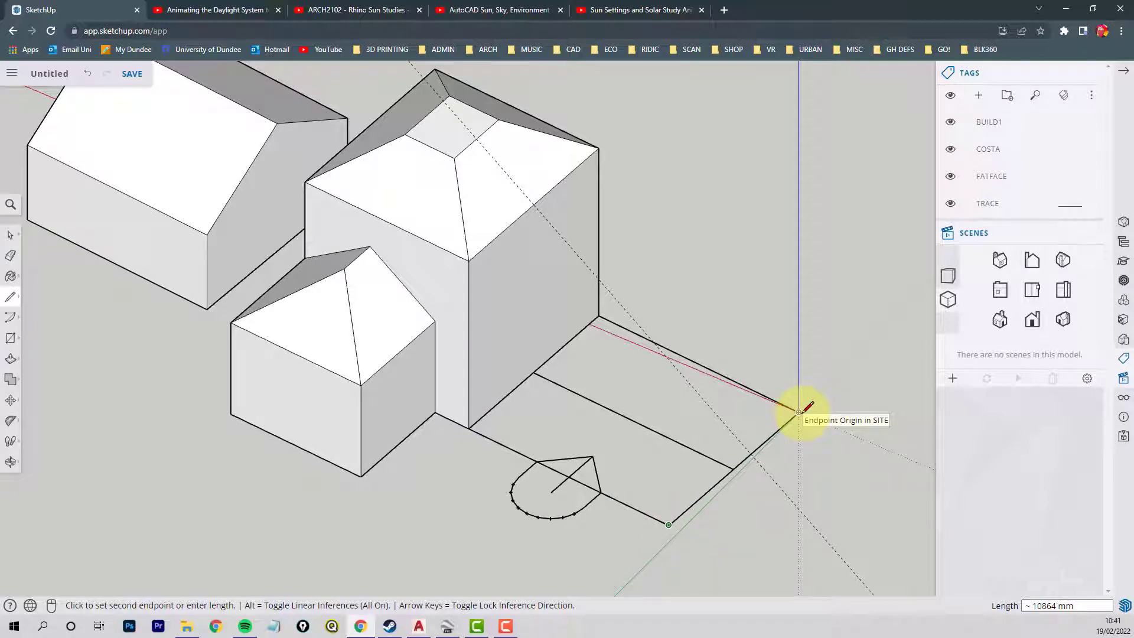
left_click(799, 411)
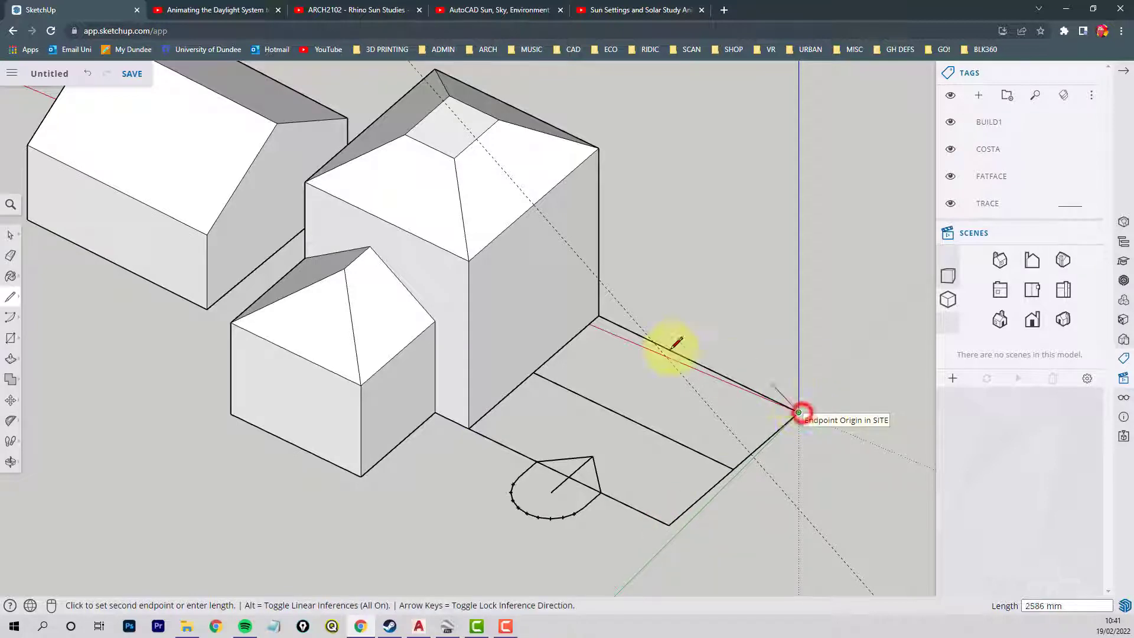
left_click(599, 315)
left_click(469, 427)
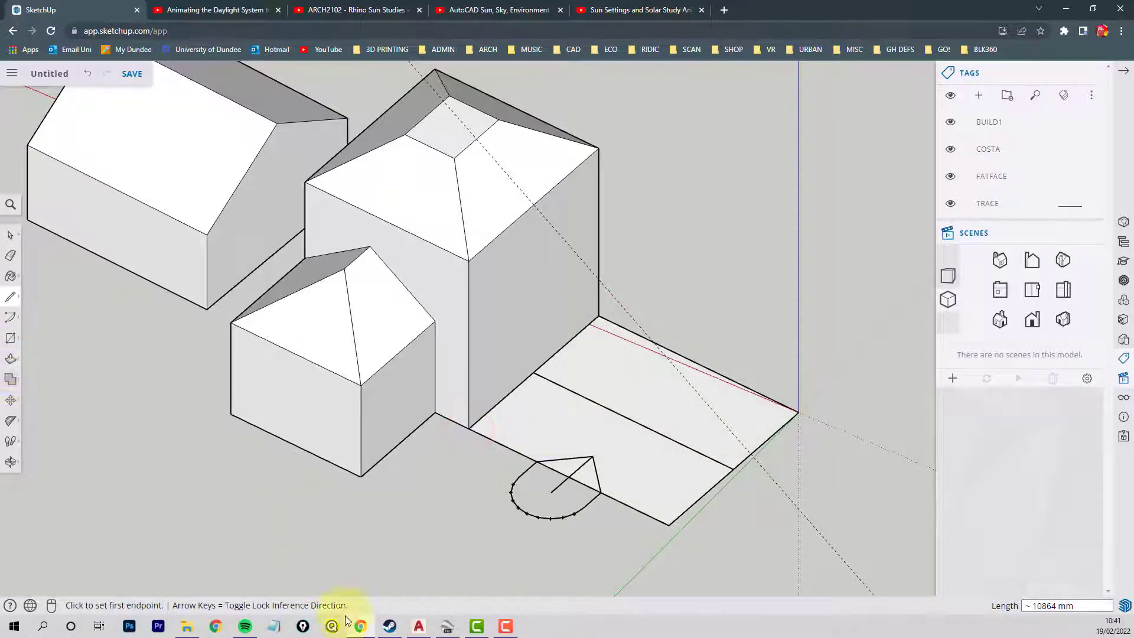
Step: Check the eaves height in AutoCAD's elevation 2, return to SketchUp and Push/Pull the traced footprint up 9000 mm
left_click(417, 625)
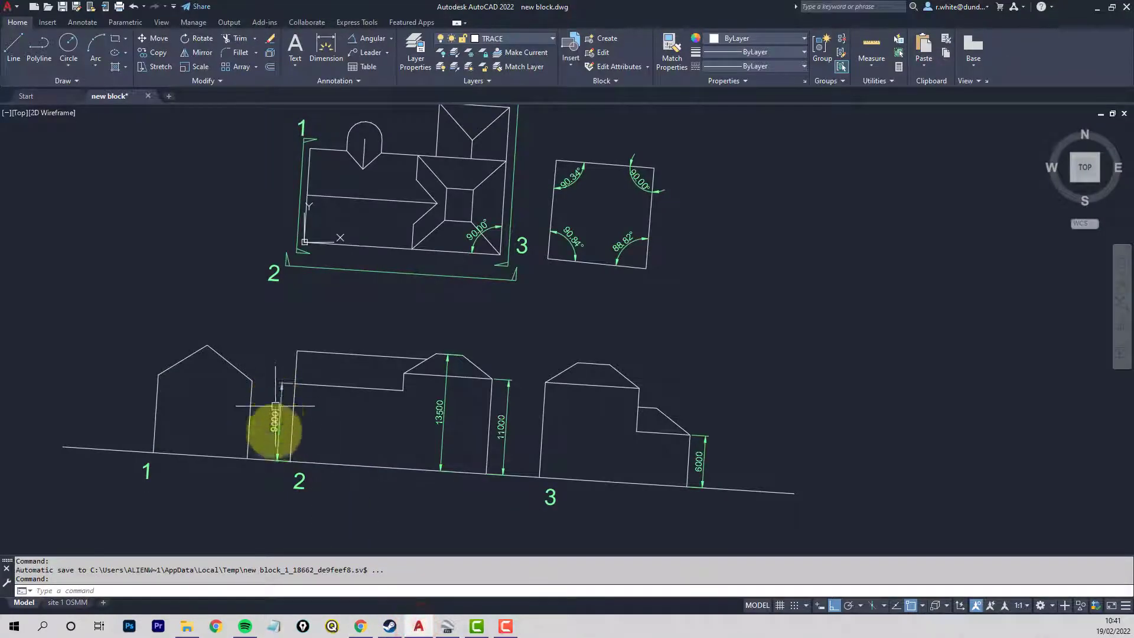
left_click(420, 627)
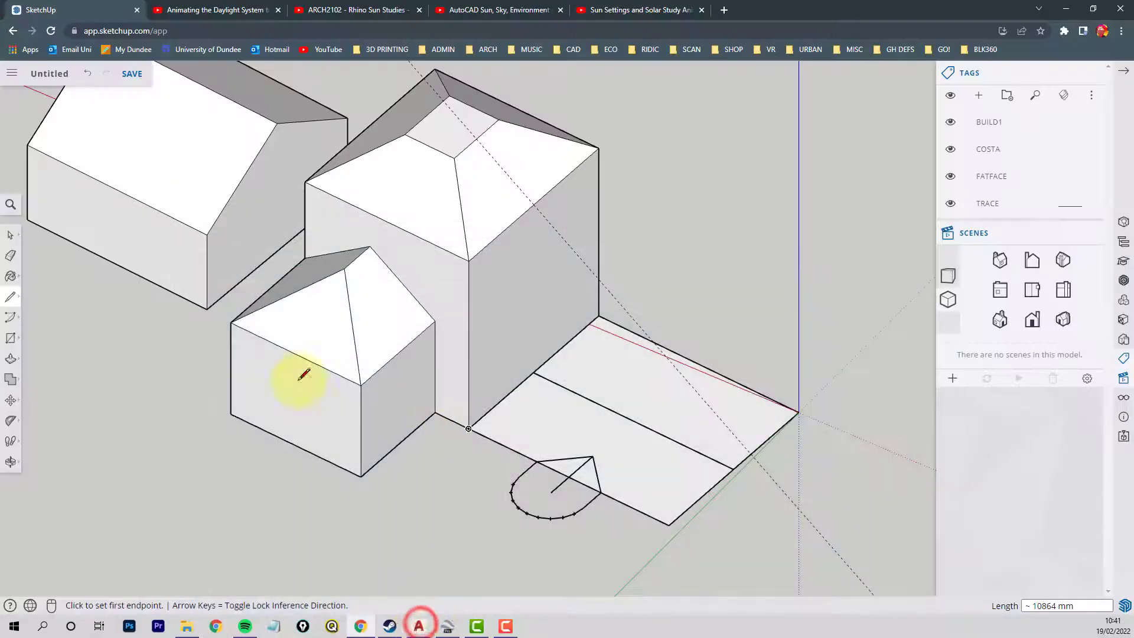
left_click(10, 359)
left_click(639, 446)
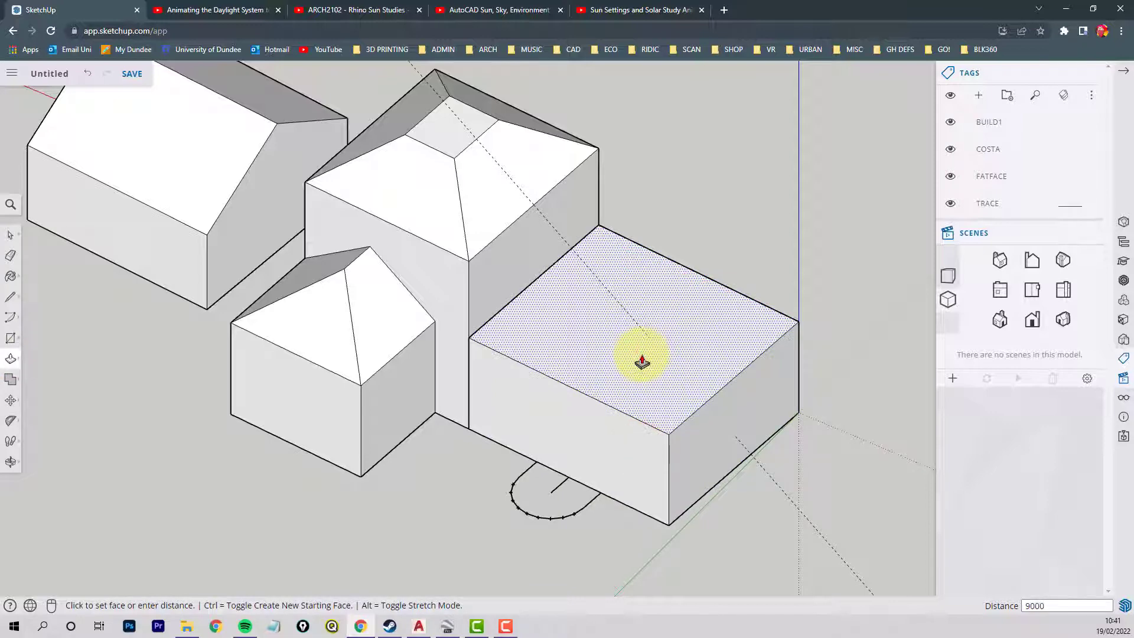
left_click(642, 361)
key("o")
left_click_drag(656, 286, 602, 363)
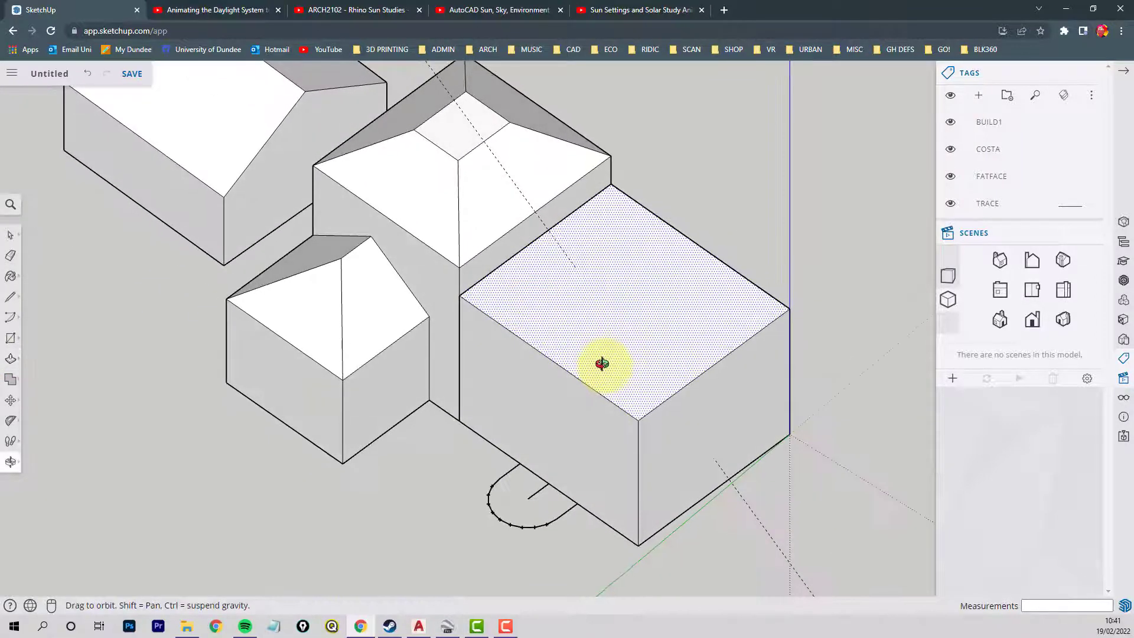
key("p")
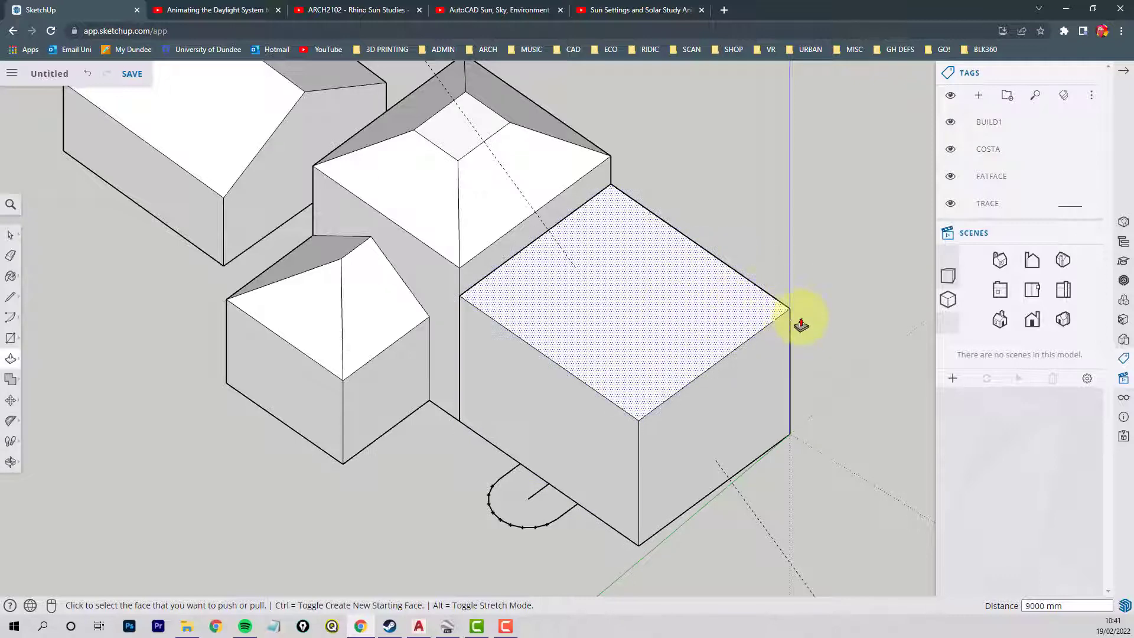
Step: Place a protractor guide at 35 degrees from one top corner of the new block's free end wall, measured from its top edge
left_click(11, 422)
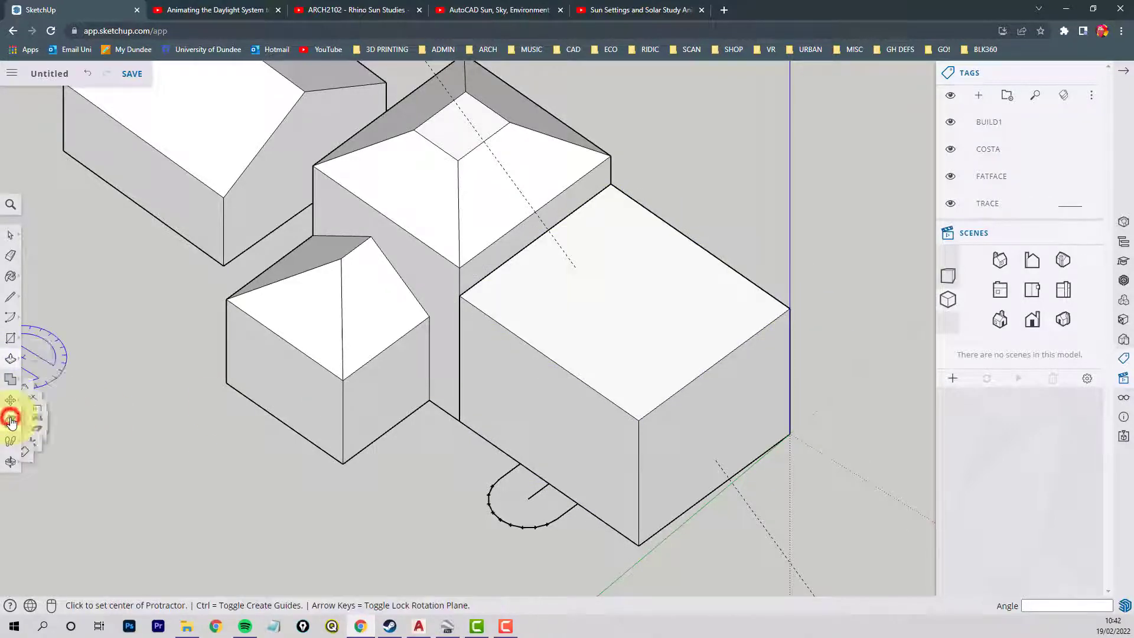
left_click(69, 449)
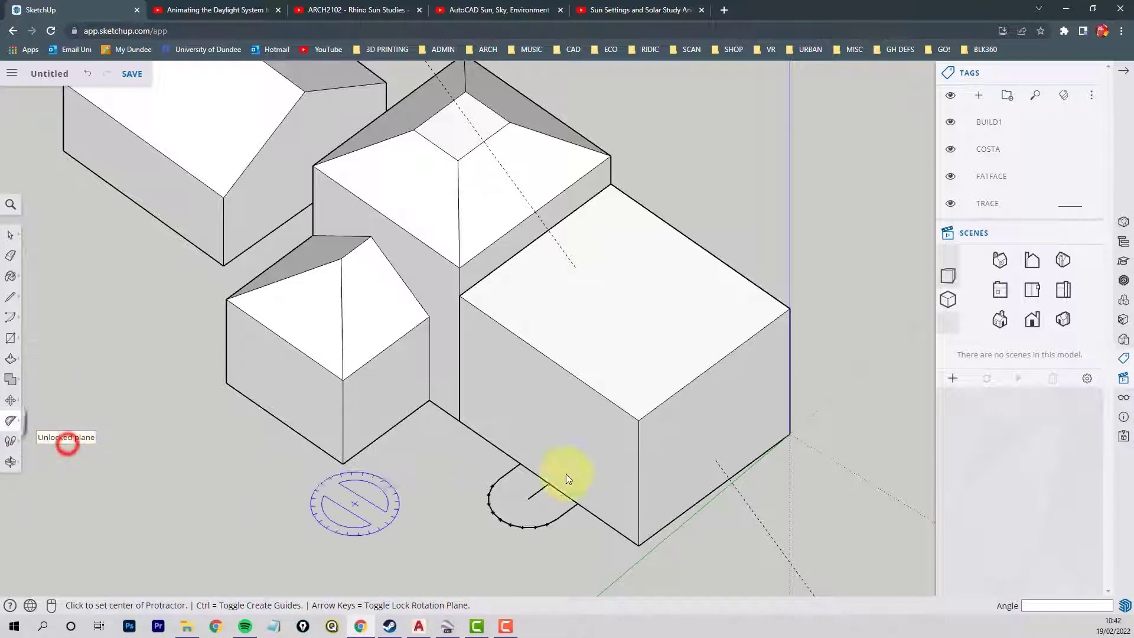
left_click(639, 420)
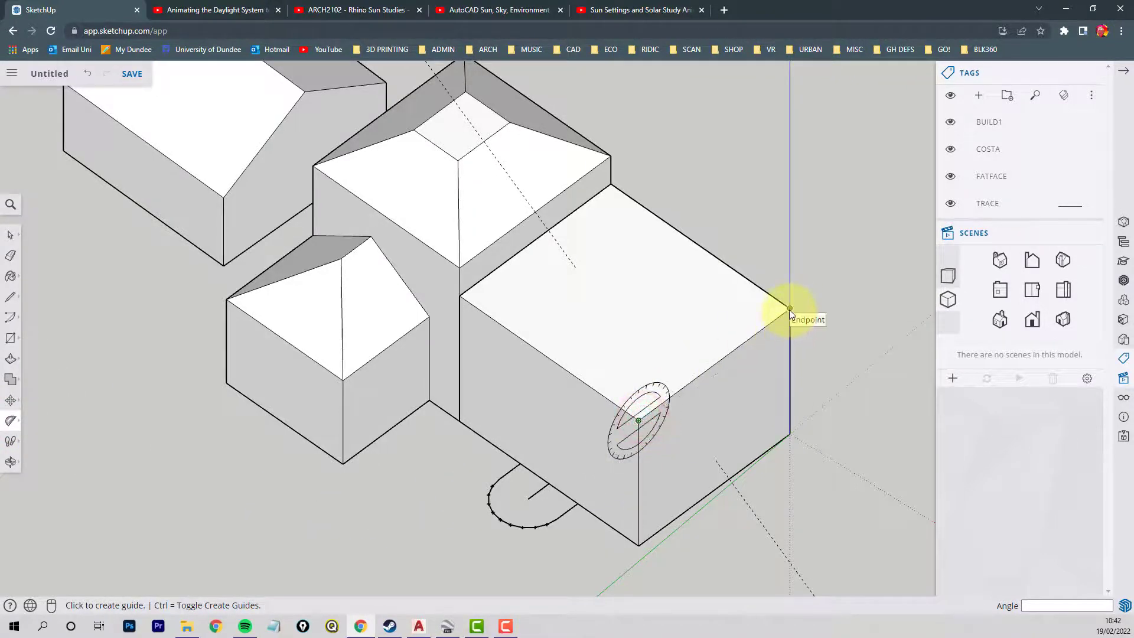
left_click(789, 308)
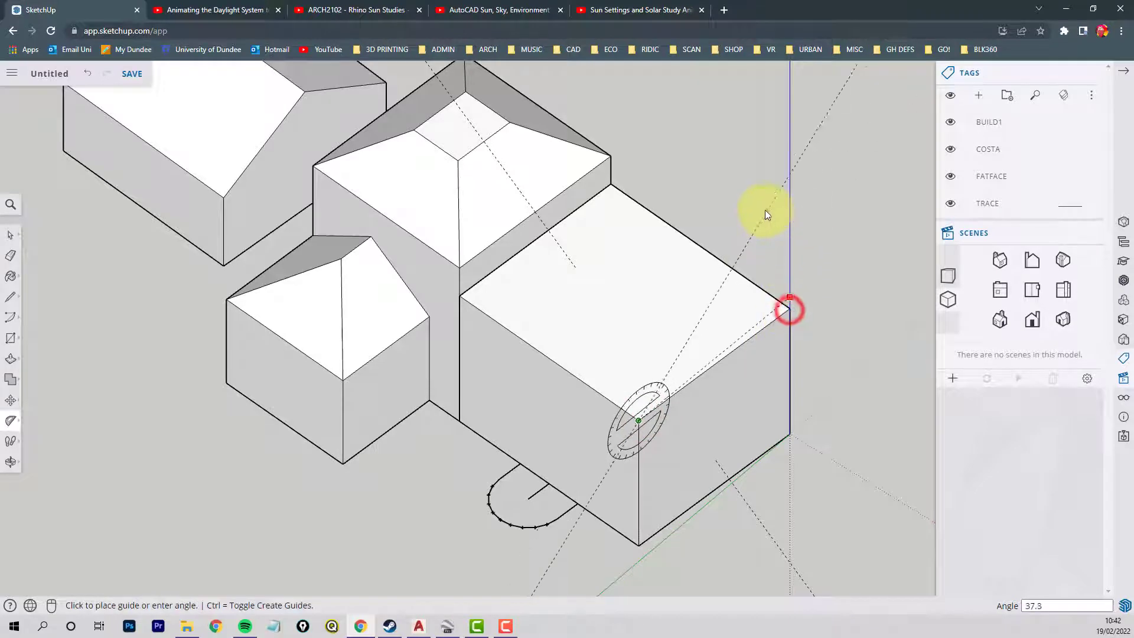
left_click(775, 291)
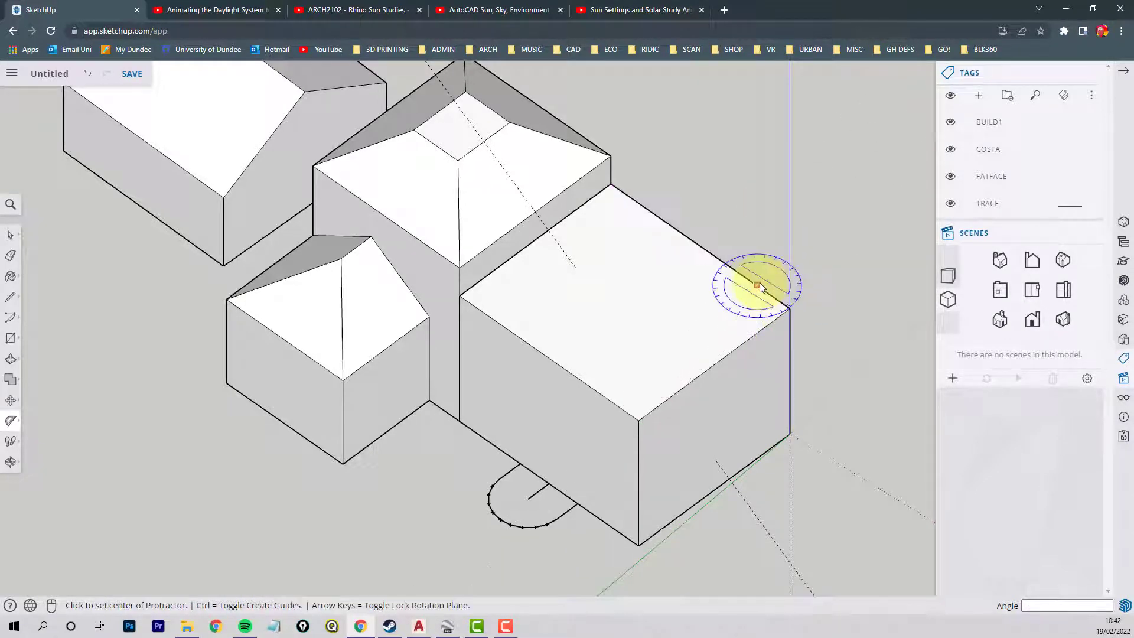
left_click(643, 423)
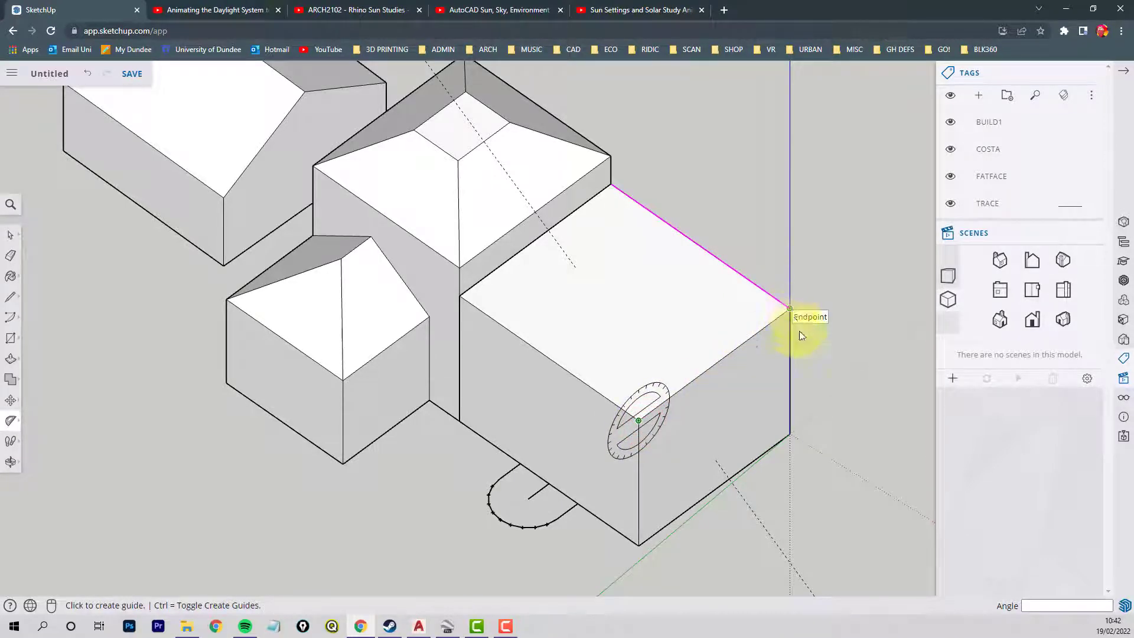
left_click(792, 311)
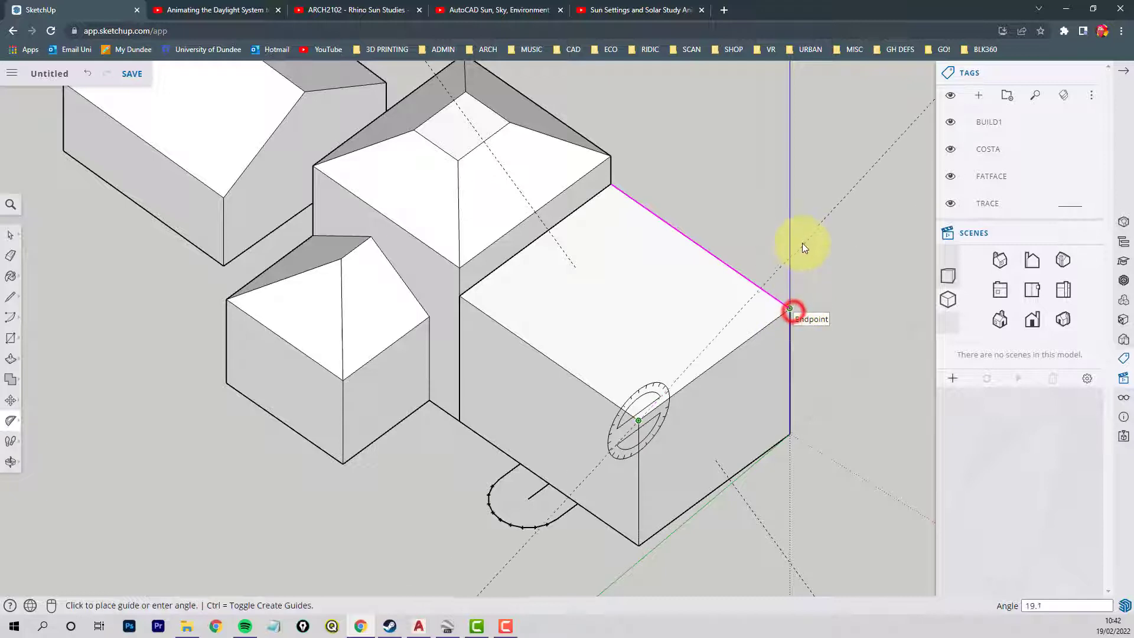
left_click(753, 221)
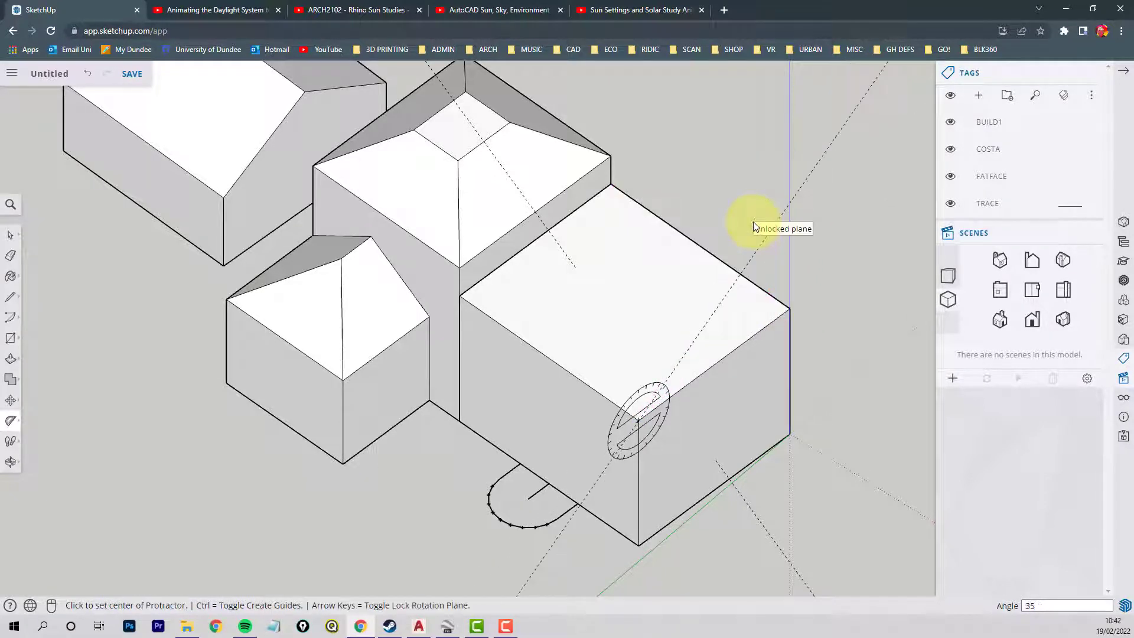
Step: Place a mirrored roof-pitch guide from the end wall's opposite top corner so that it crosses the first guide
middle_click_drag(792, 413, 760, 362)
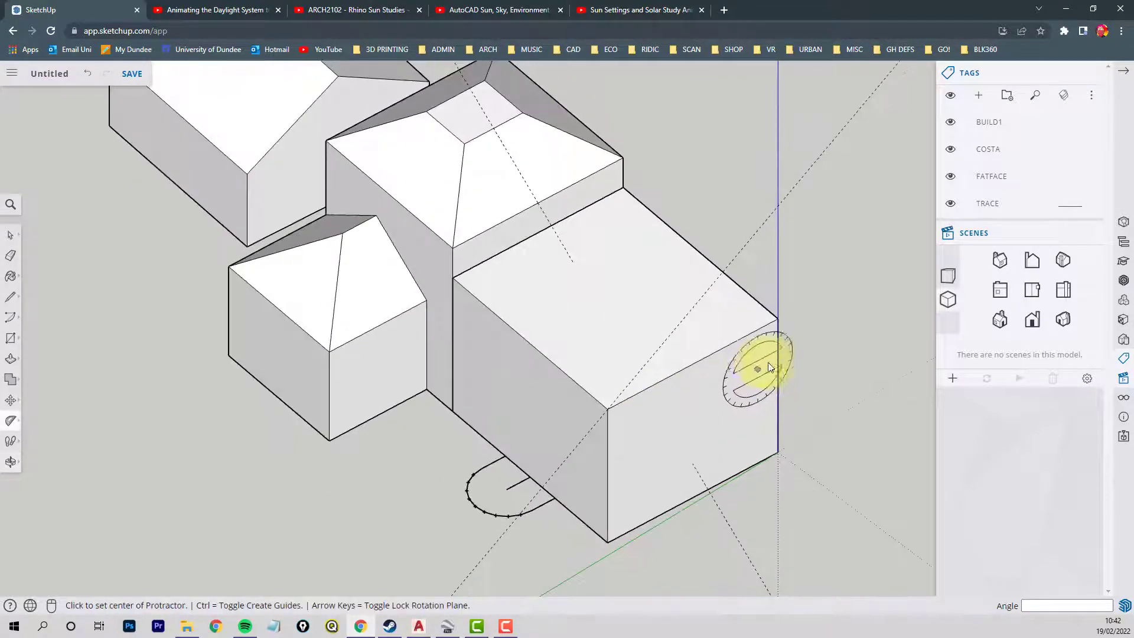
left_click(775, 322)
left_click(607, 408)
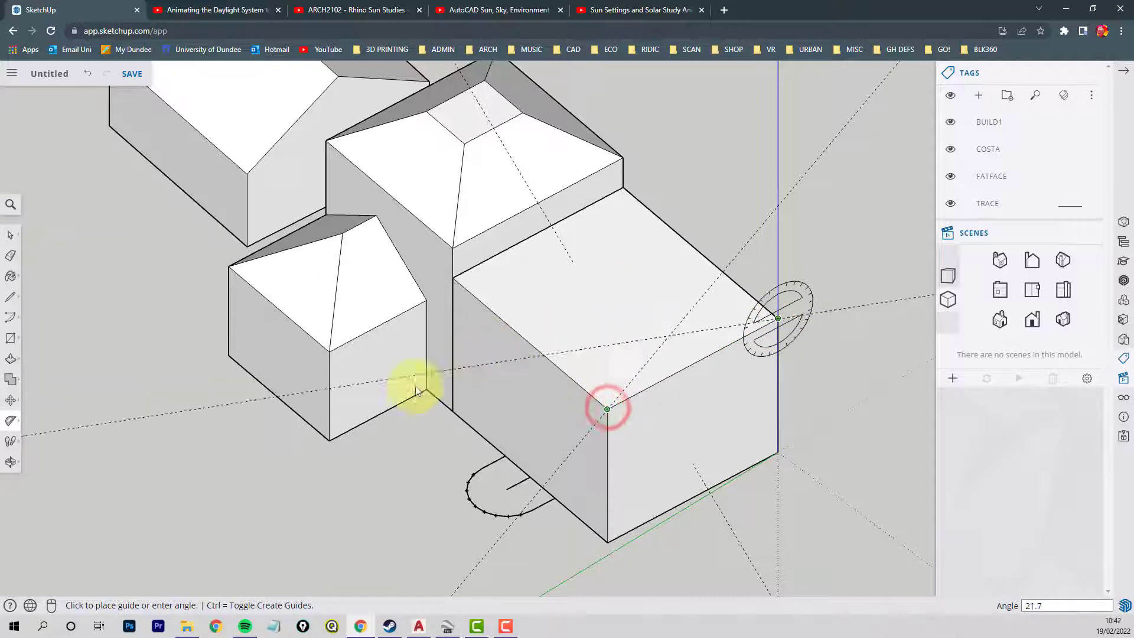
left_click(399, 449)
Step: Move both roof-pitch guides from the end wall's top corner to the matching corner beside the tall block, and paste a duplicate pair at the original corner
middle_click_drag(468, 291, 512, 317)
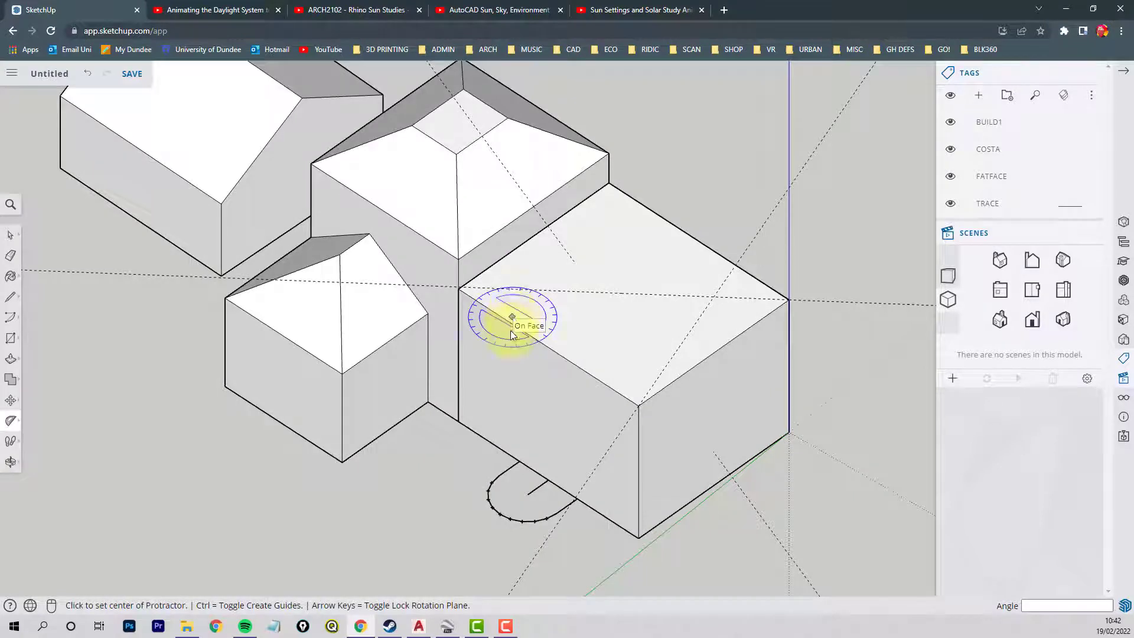
left_click(7, 403)
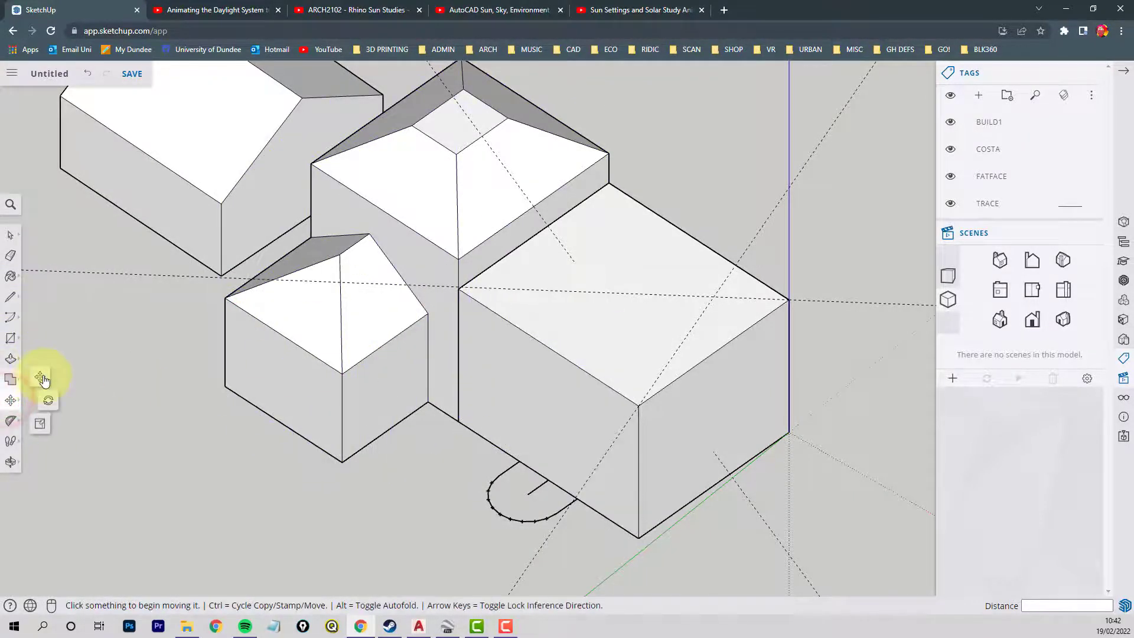
left_click(10, 237)
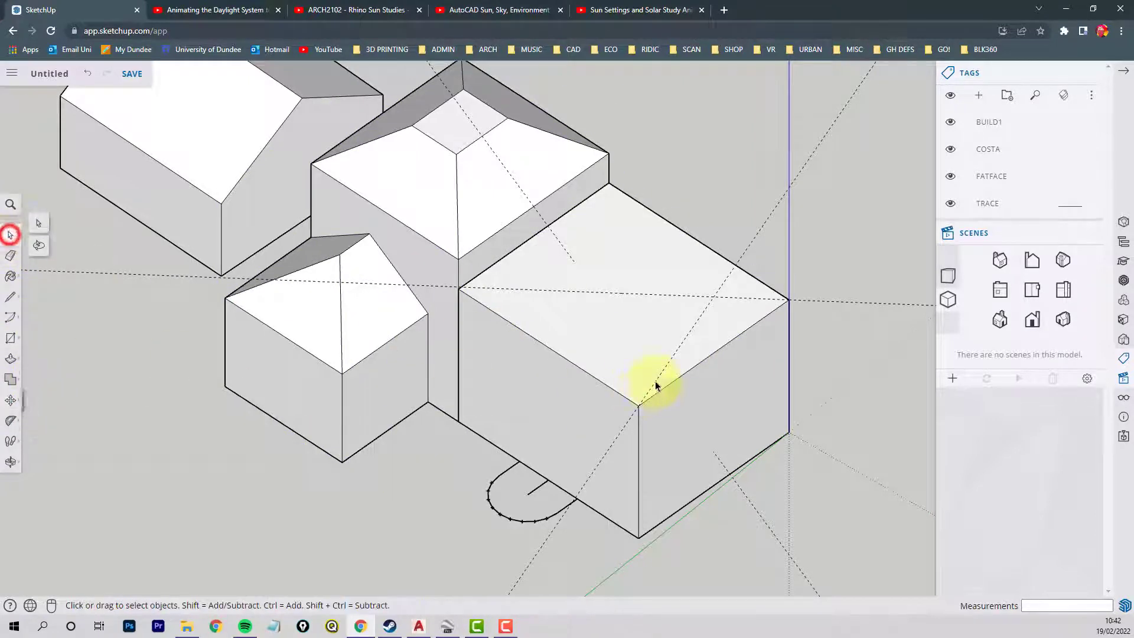
left_click(531, 559)
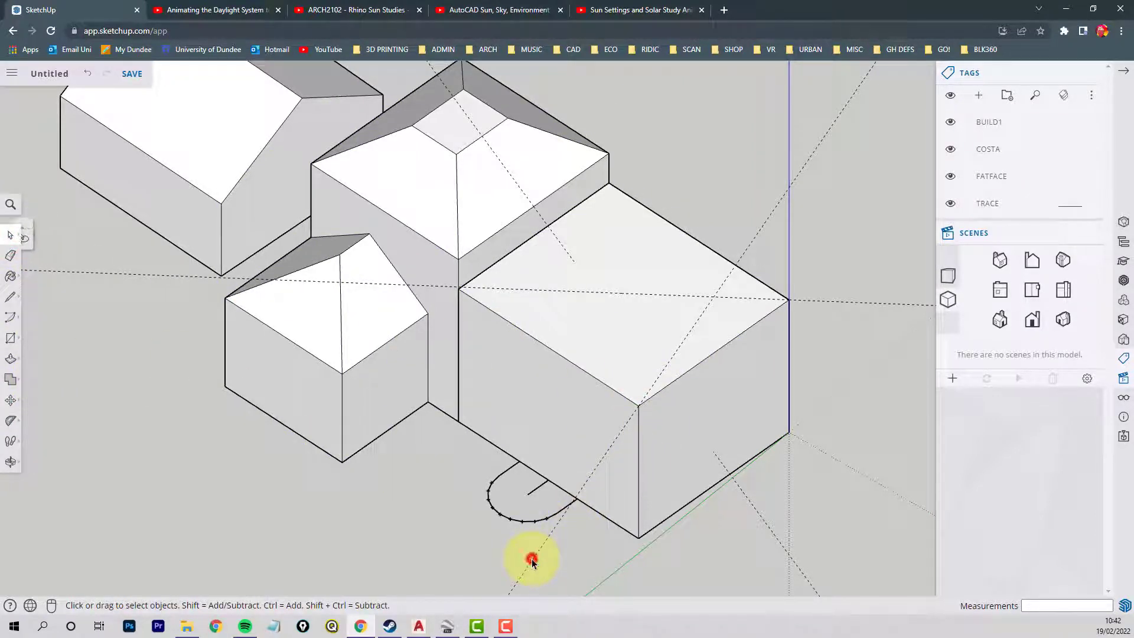
left_click(833, 303)
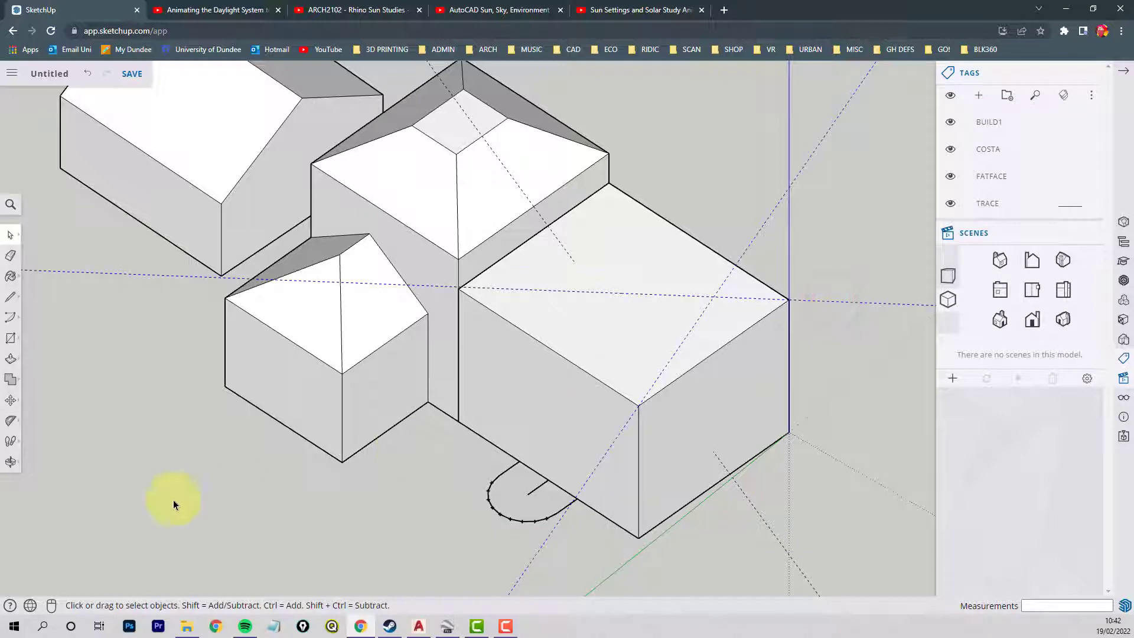
left_click(11, 400)
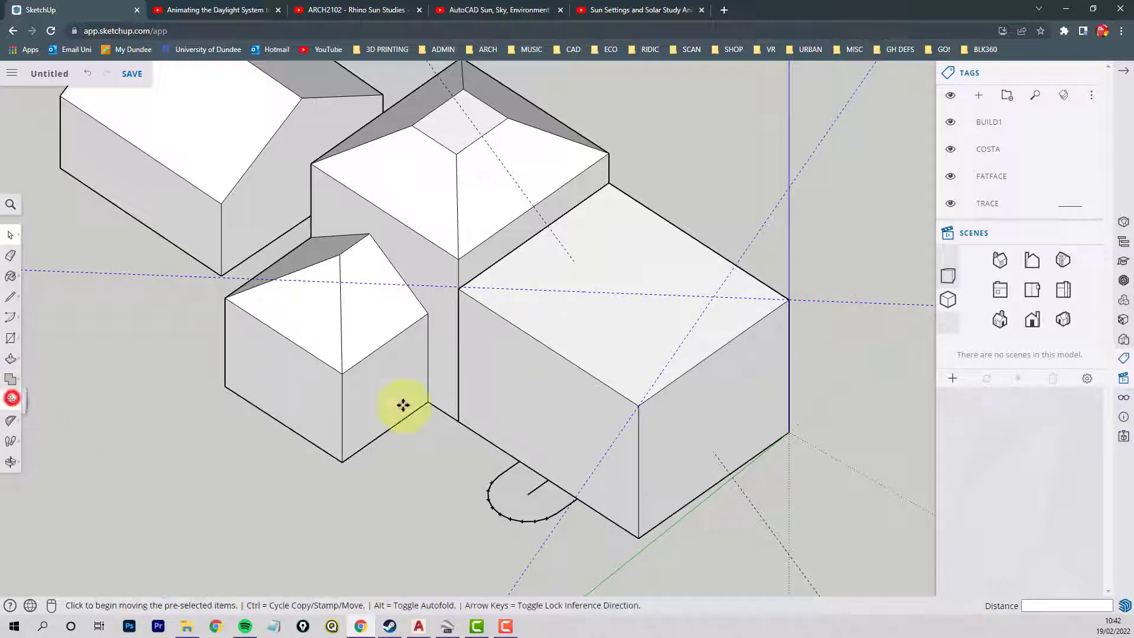
left_click(787, 298)
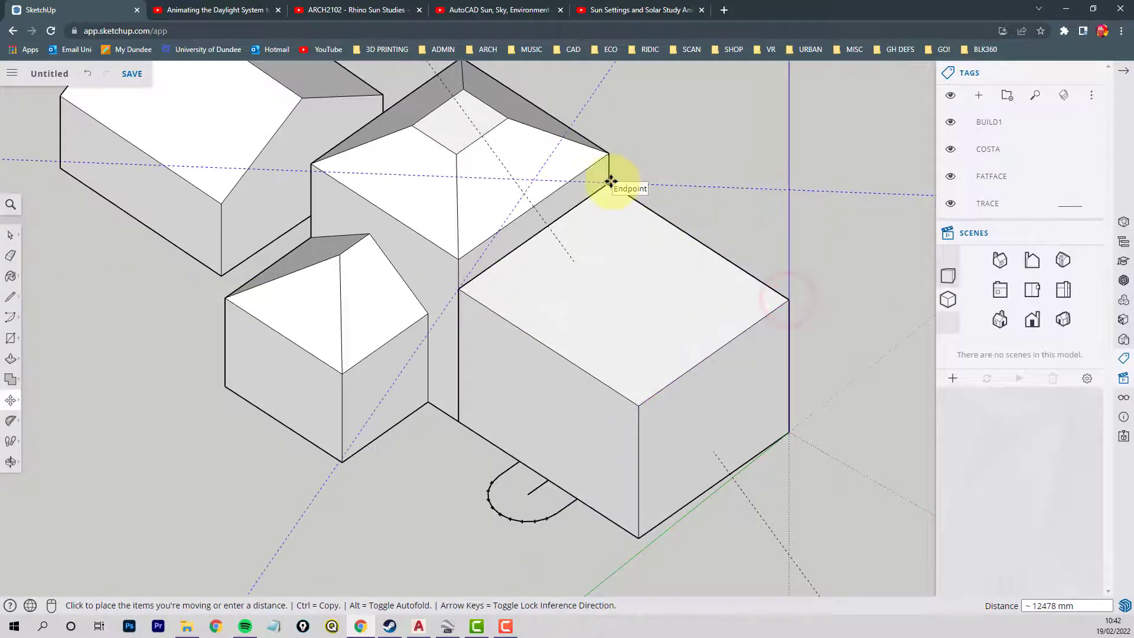
left_click(610, 181)
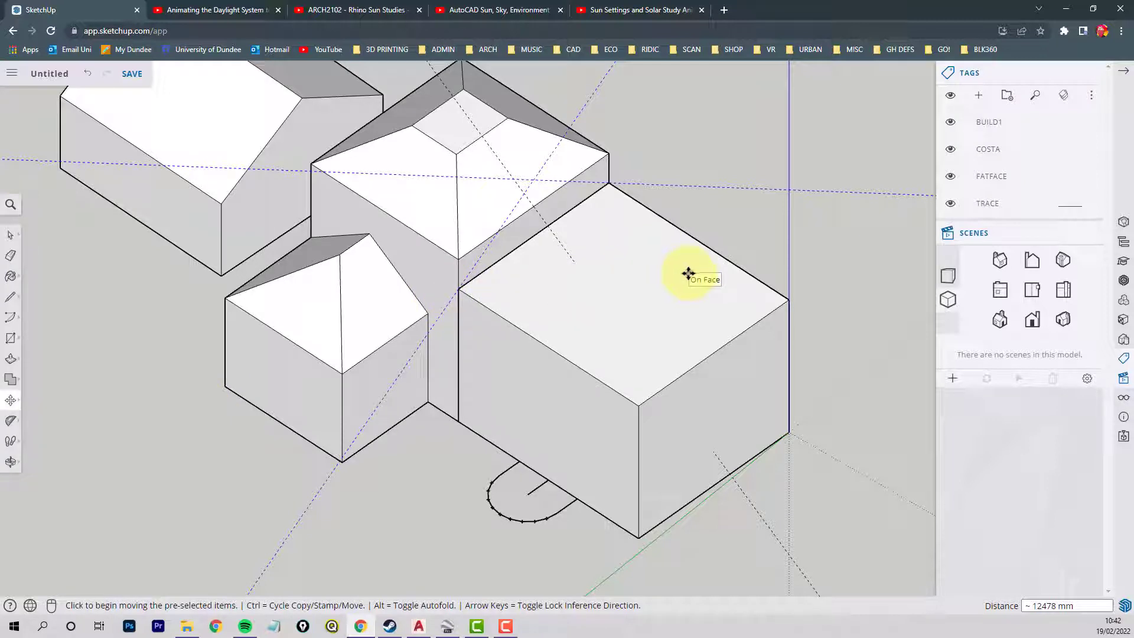
key("ctrl+v")
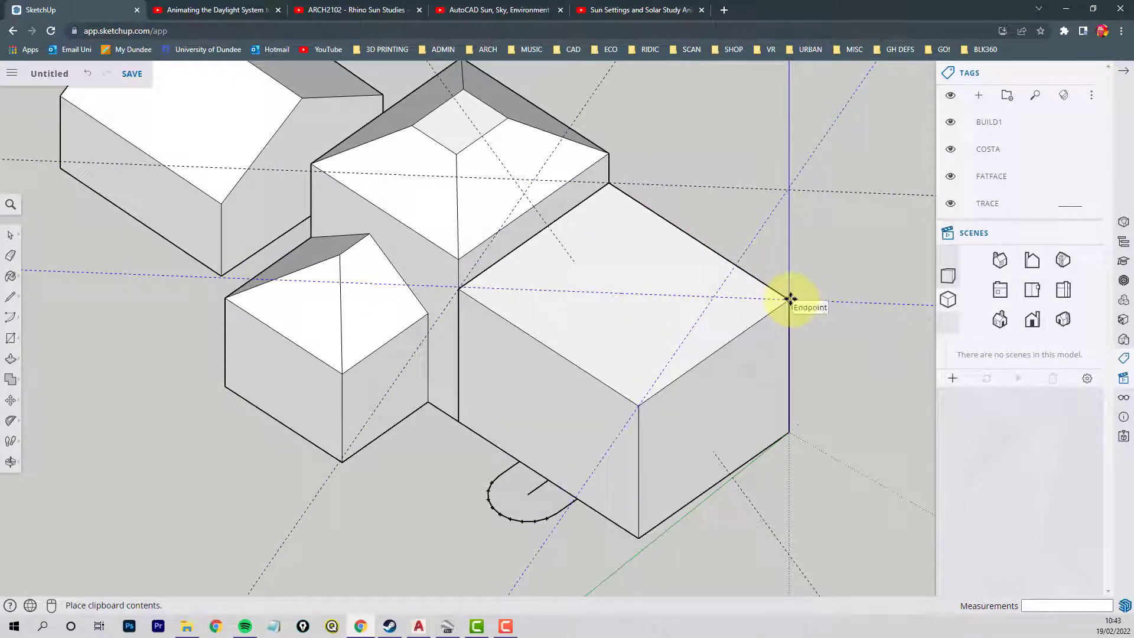
left_click(790, 298)
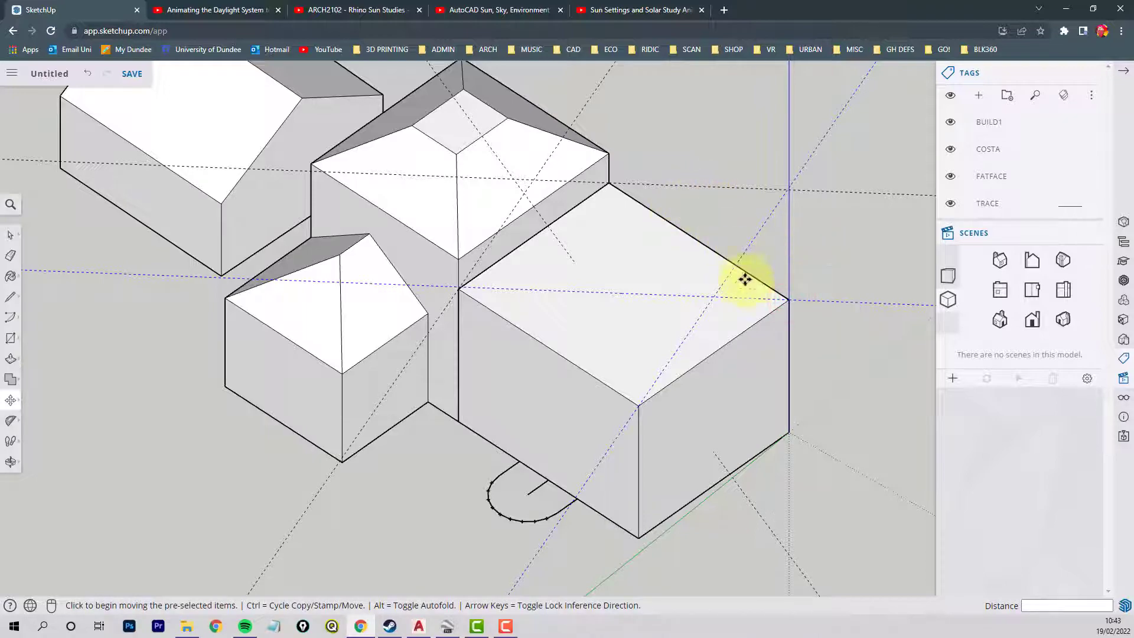
Step: Draw the ridge line, about 12480 mm long, between the guide intersections at the two ends of the block
middle_click_drag(745, 279, 702, 189)
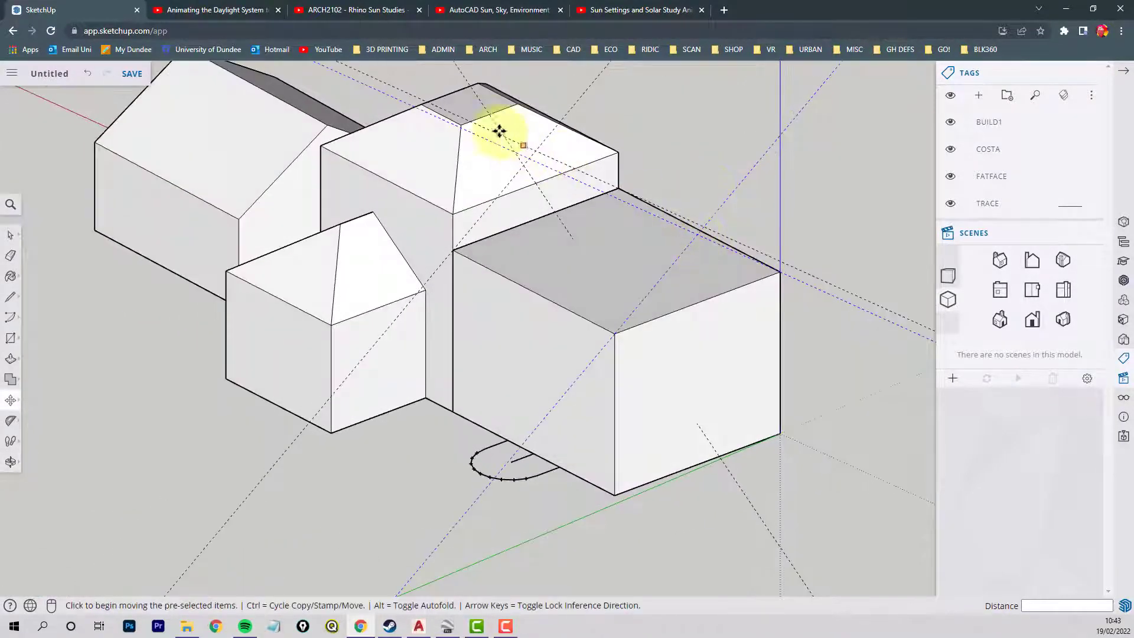
middle_click_drag(685, 230, 731, 291)
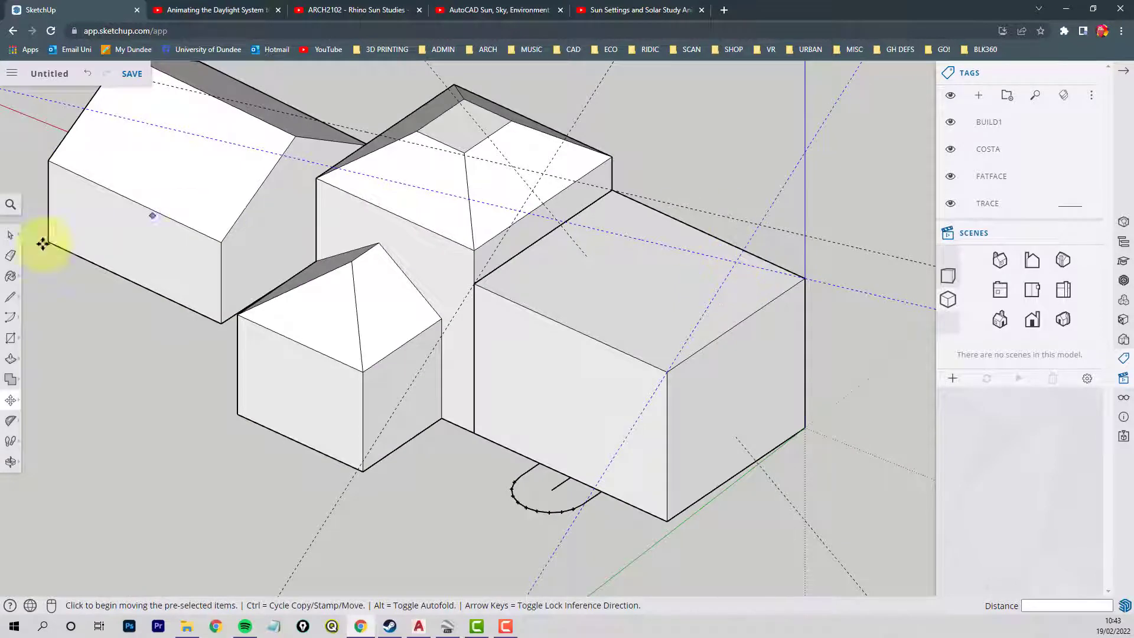
left_click(11, 297)
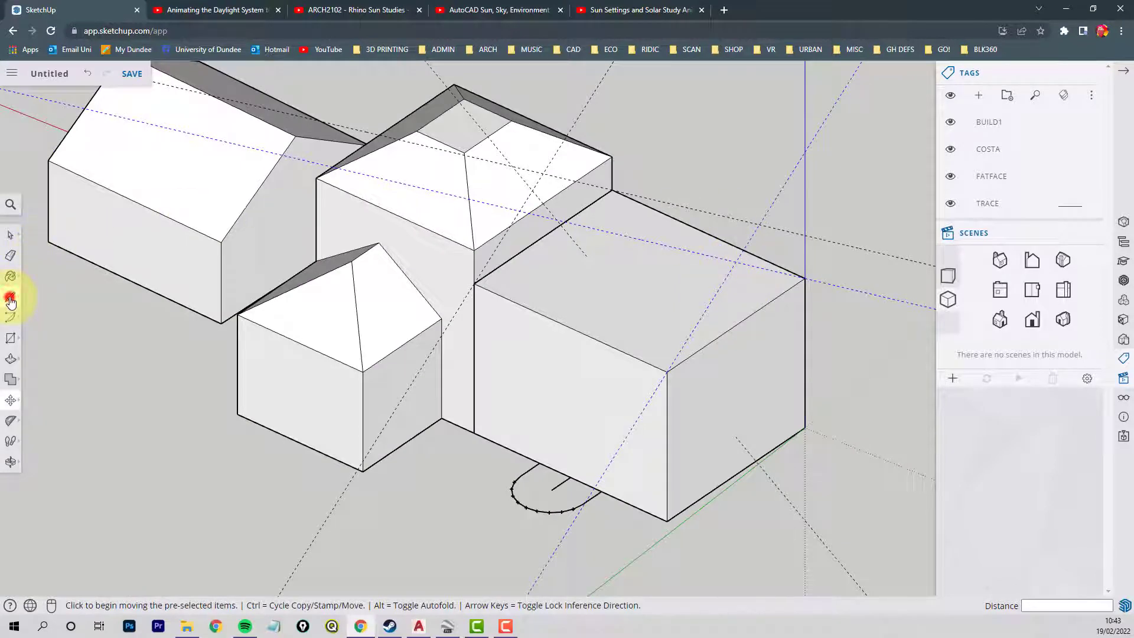
left_click(736, 261)
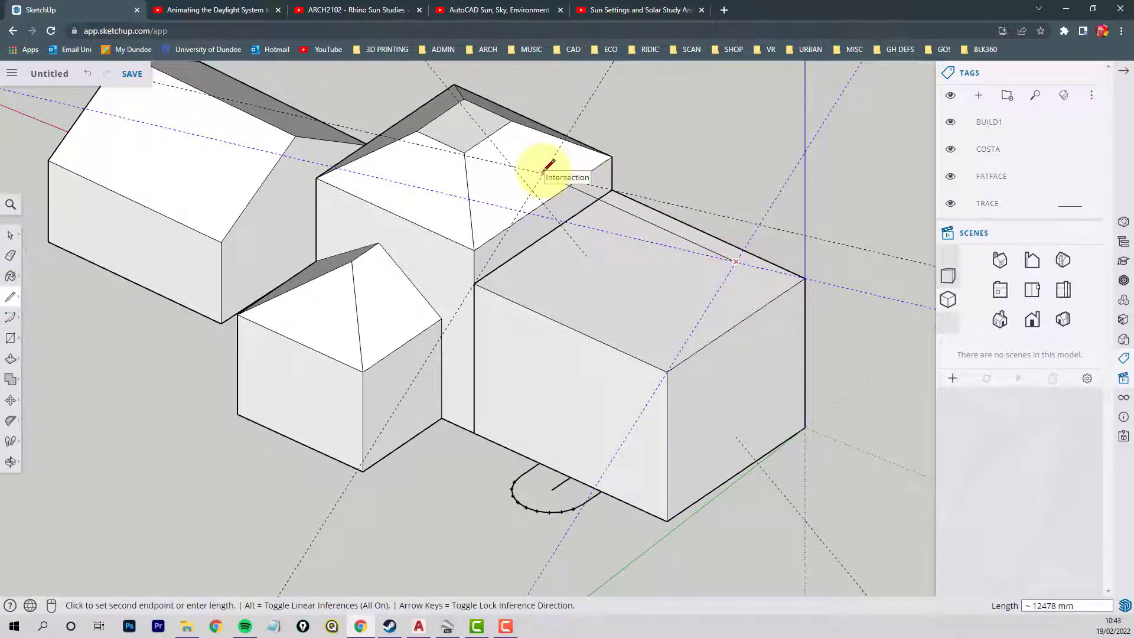
left_click(543, 172)
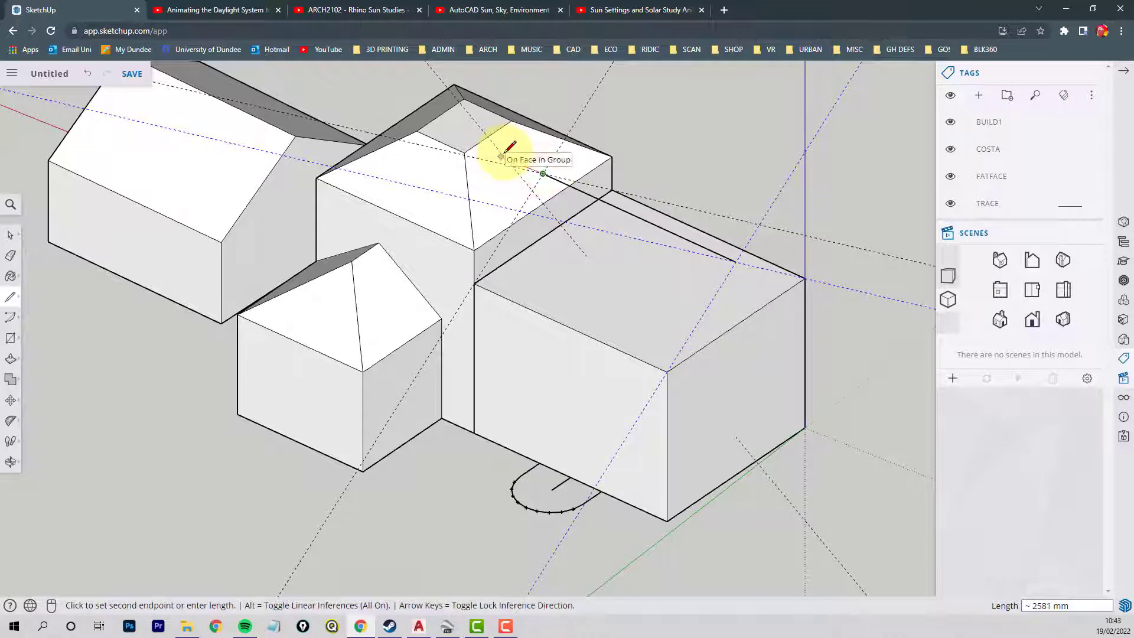
middle_click_drag(503, 153, 219, 299)
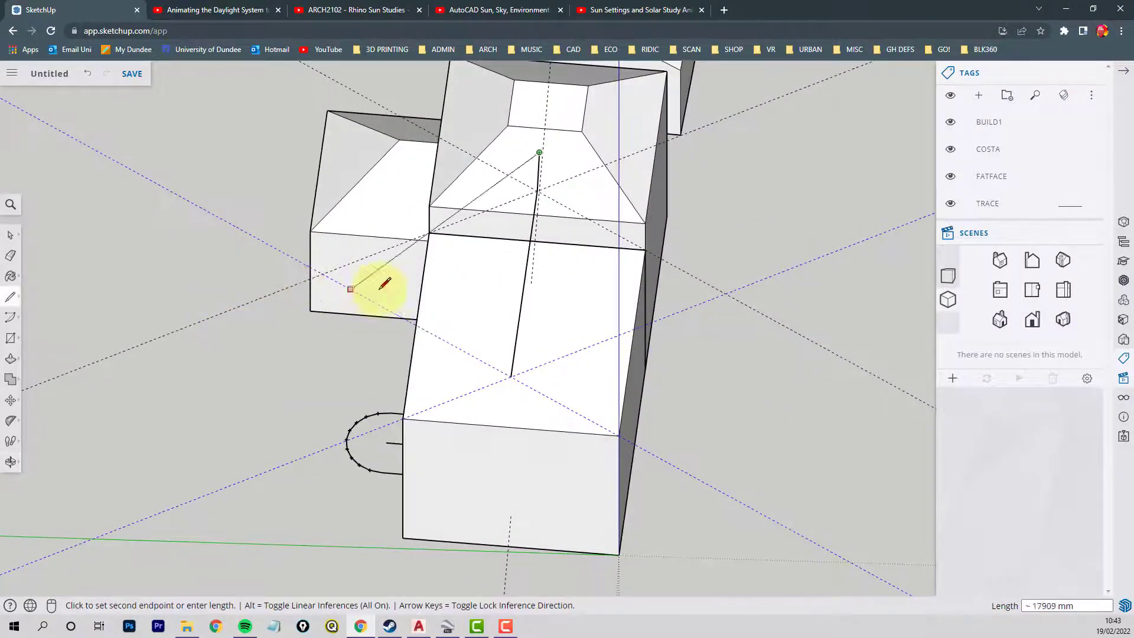
middle_click_drag(380, 286, 506, 165)
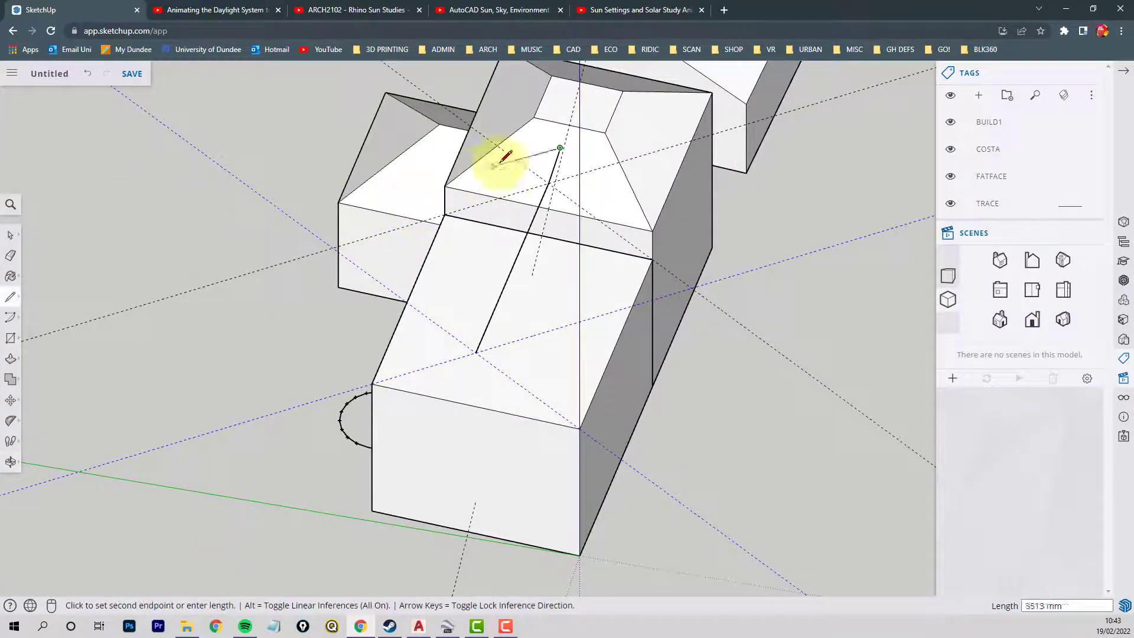
left_click(547, 162)
middle_click_drag(575, 242, 629, 140)
scroll(593, 166, "up", 3)
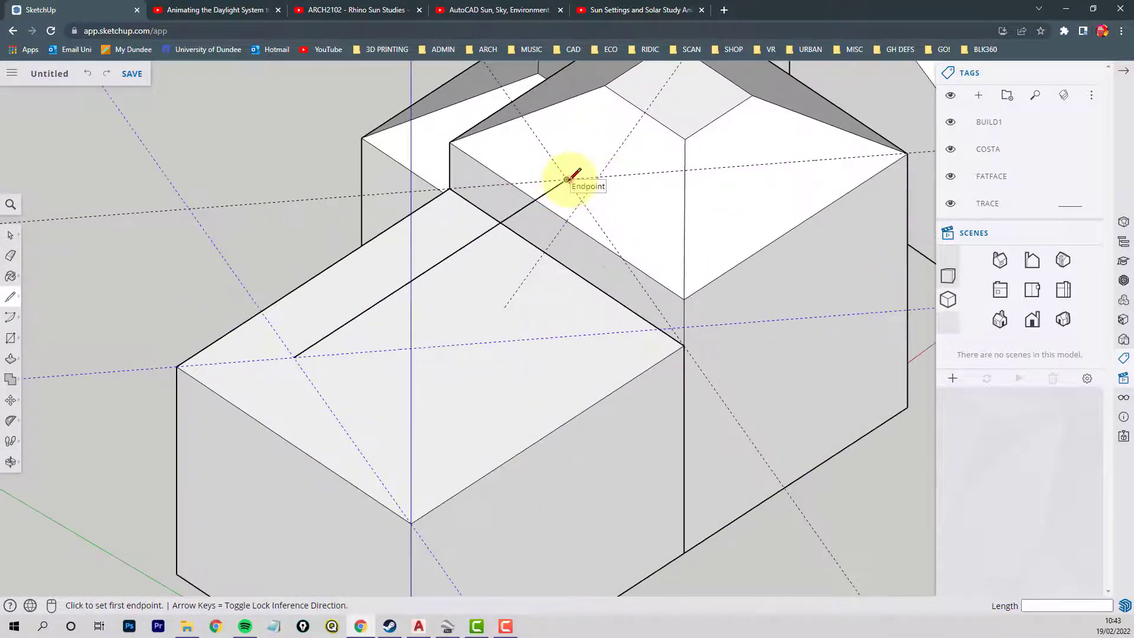
left_click(567, 179)
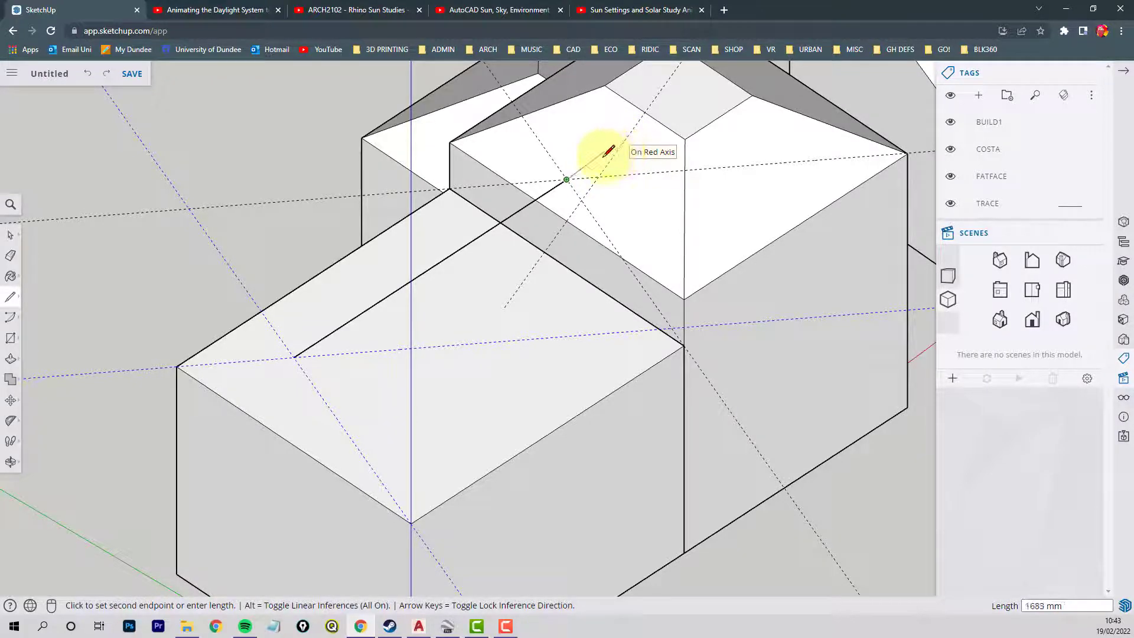
key("Escape")
Step: From the ridge's inner end, draw an edge about 1800 mm down to the tall block's eaves, then a line up its roof slope along the guide
middle_click_drag(607, 182, 688, 157)
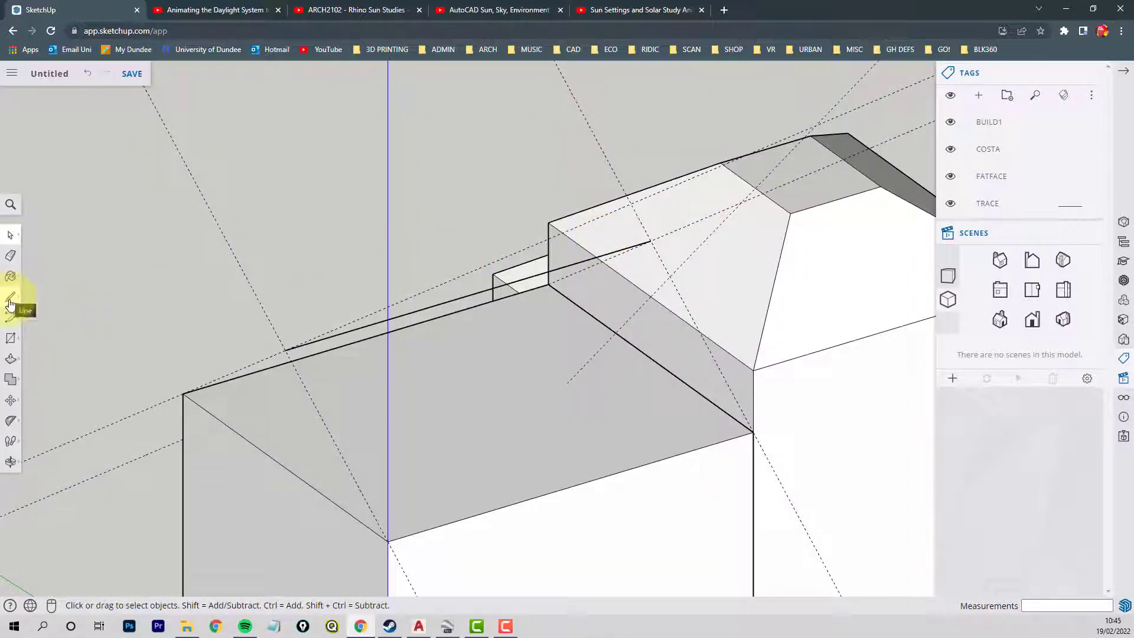
left_click(10, 303)
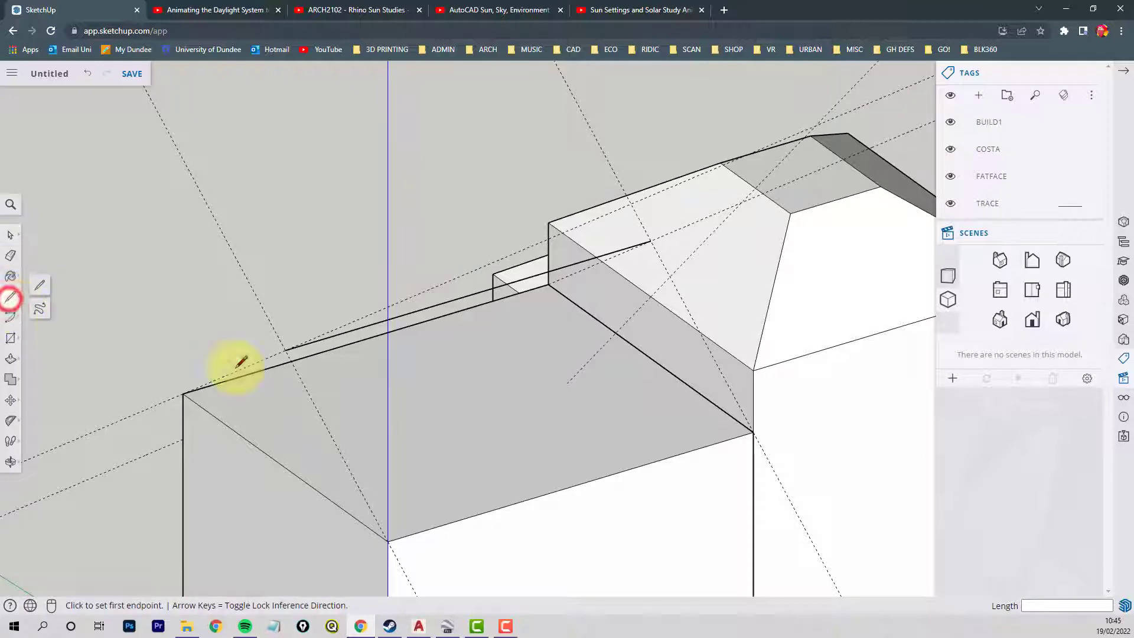
left_click(652, 241)
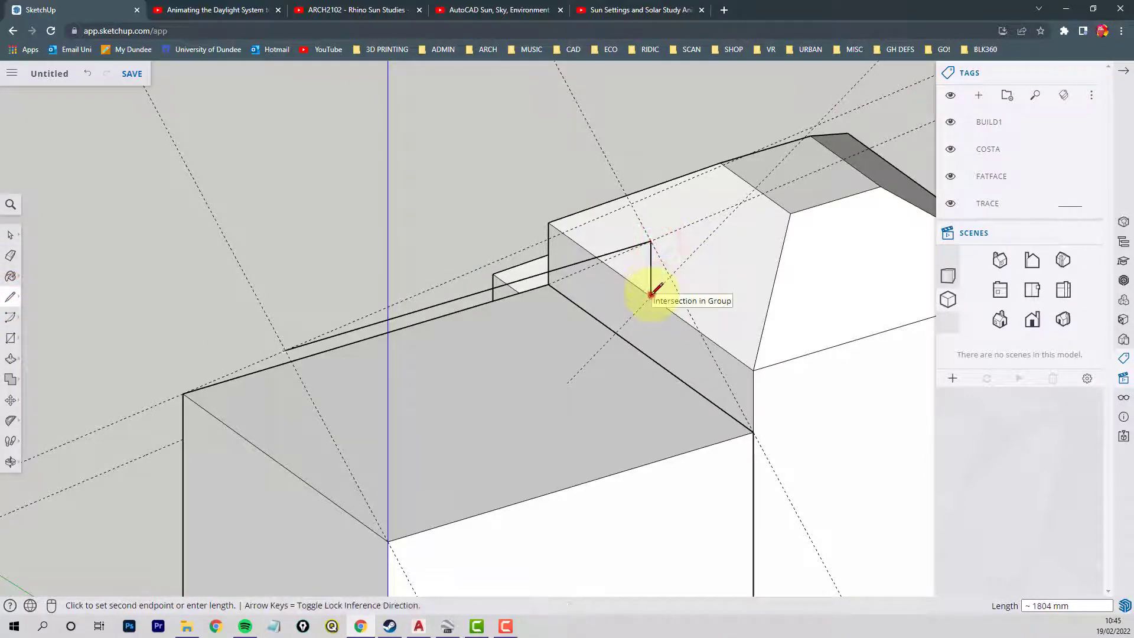
left_click(650, 297)
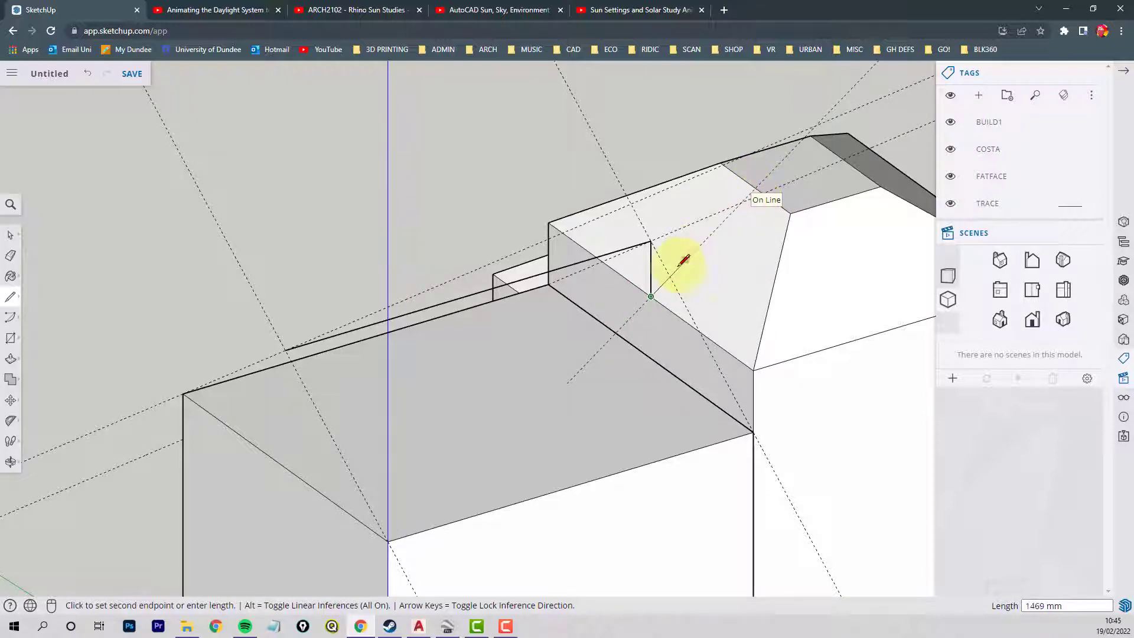
left_click(750, 194)
key("Escape")
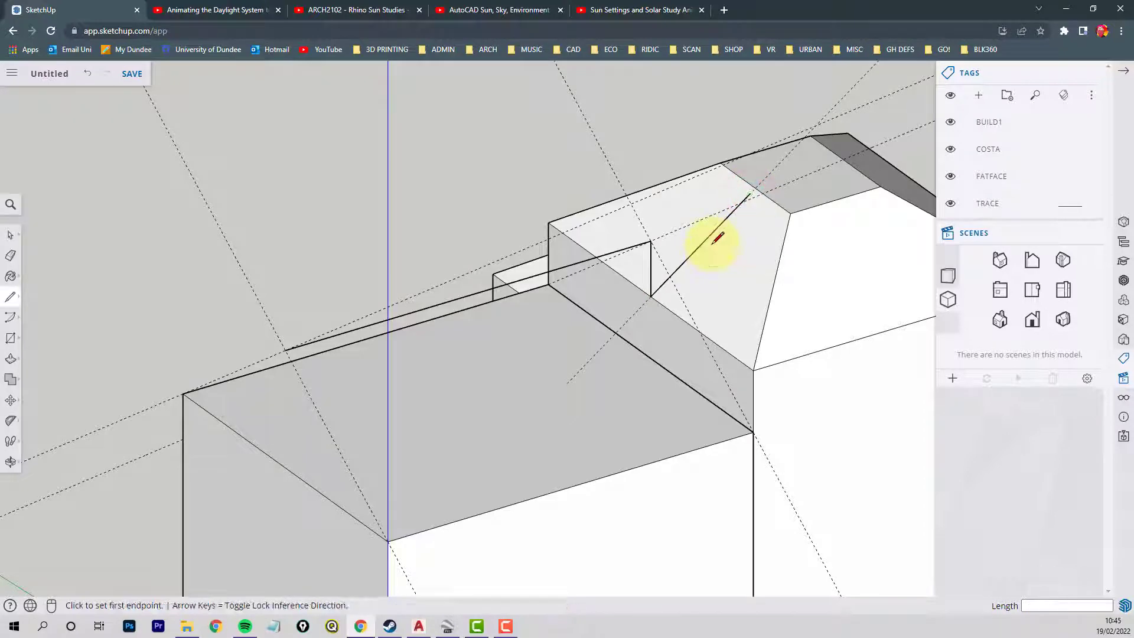
Step: Extend the ridge about 2580 mm from its inner end to the line on the tall block's roof slope, closing a triangular face
mouse_move(651, 240)
middle_mouse_down()
mouse_move(683, 258)
mouse_move(634, 229)
mouse_move(648, 235)
middle_mouse_up()
left_click(646, 237)
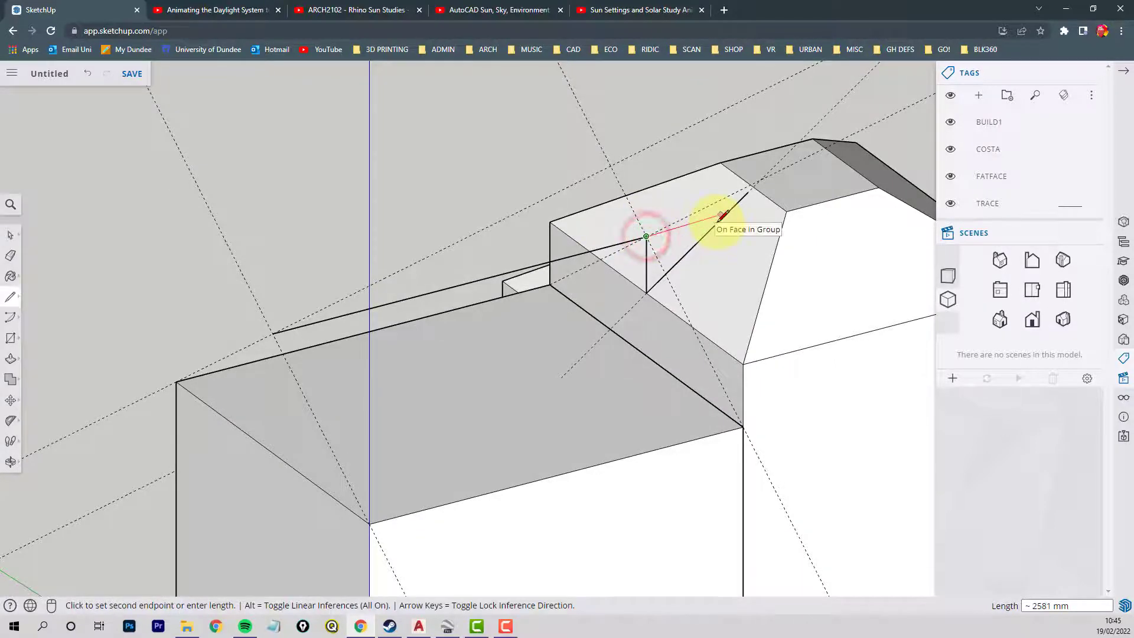
scroll(718, 223, "up", 2)
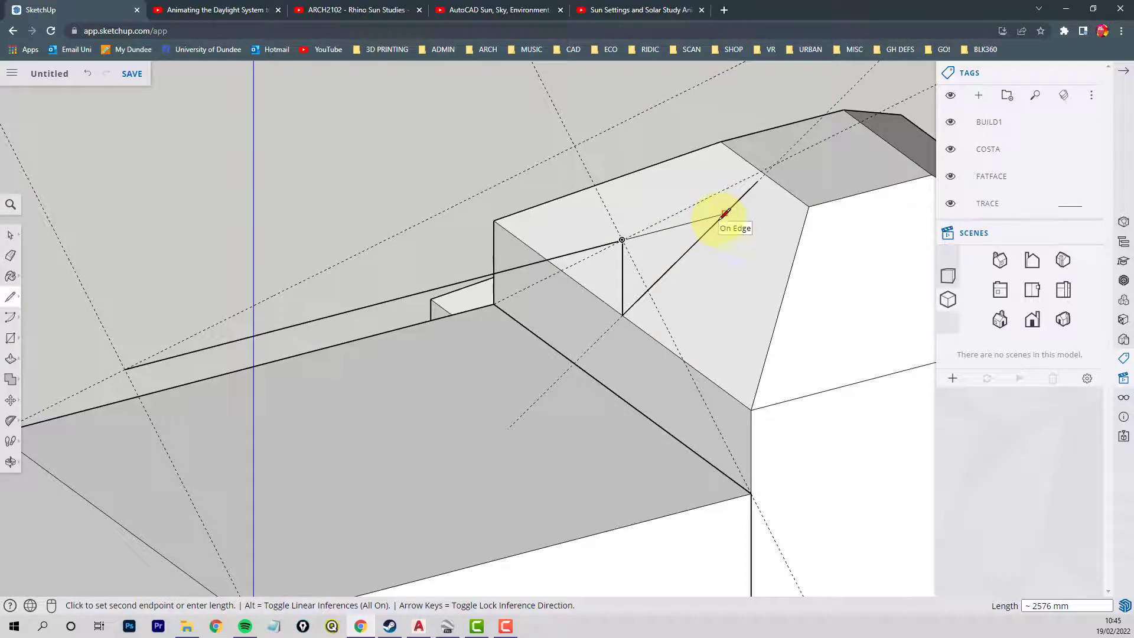
left_click(725, 214)
left_click(725, 214)
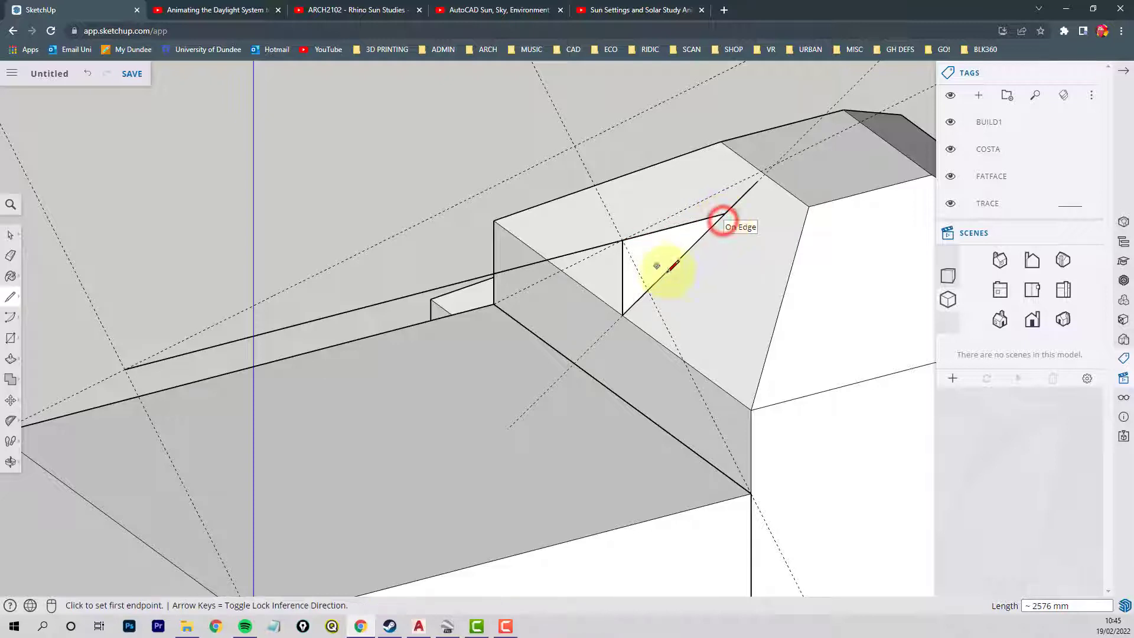
Step: Switch to a standard elevation view to examine the junction between the new block and the tall block's roof
left_click(11, 235)
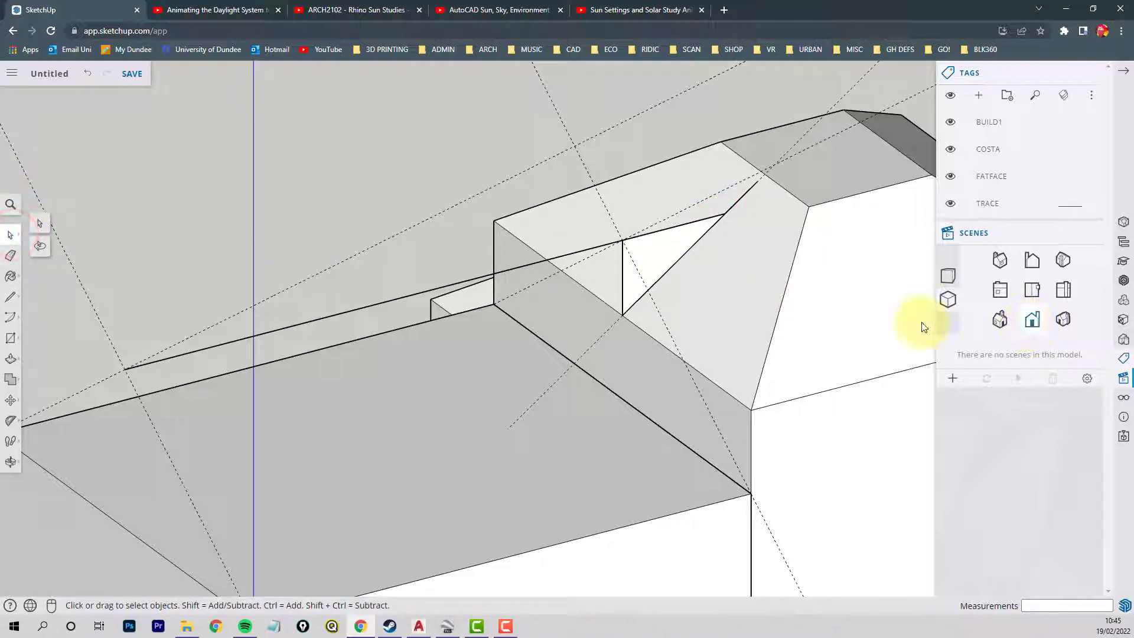
left_click(1032, 322)
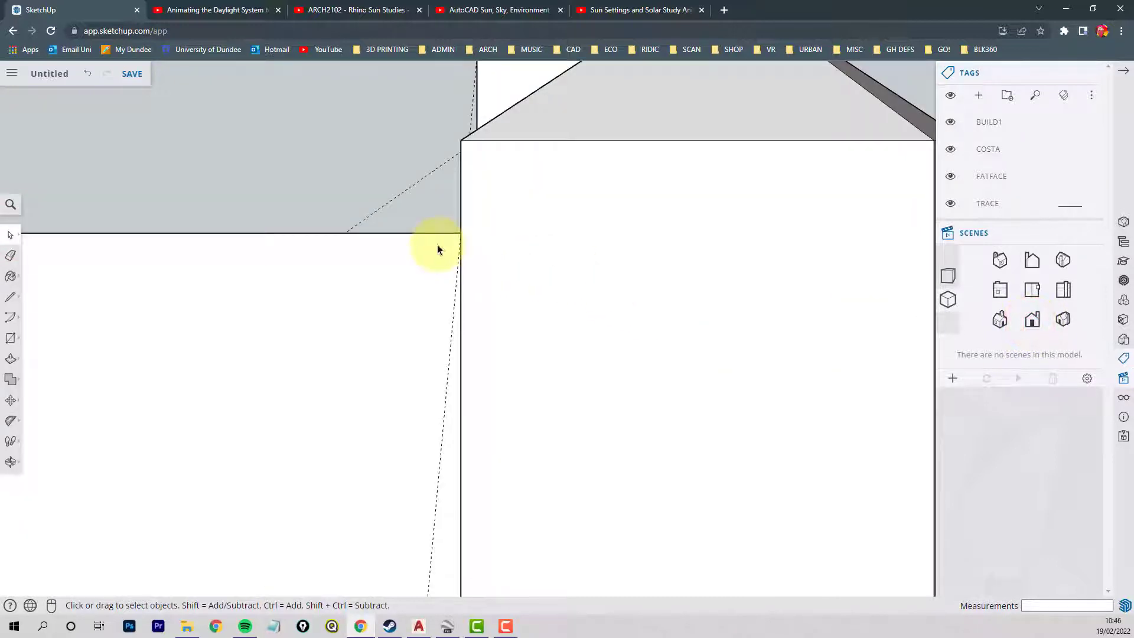
Step: Try to draw a triangle from the ridge end to the hipped roof's eaves intersection (about 4065 mm), then to the gable apex (about 3144 mm)
middle_click_drag(430, 229, 549, 430)
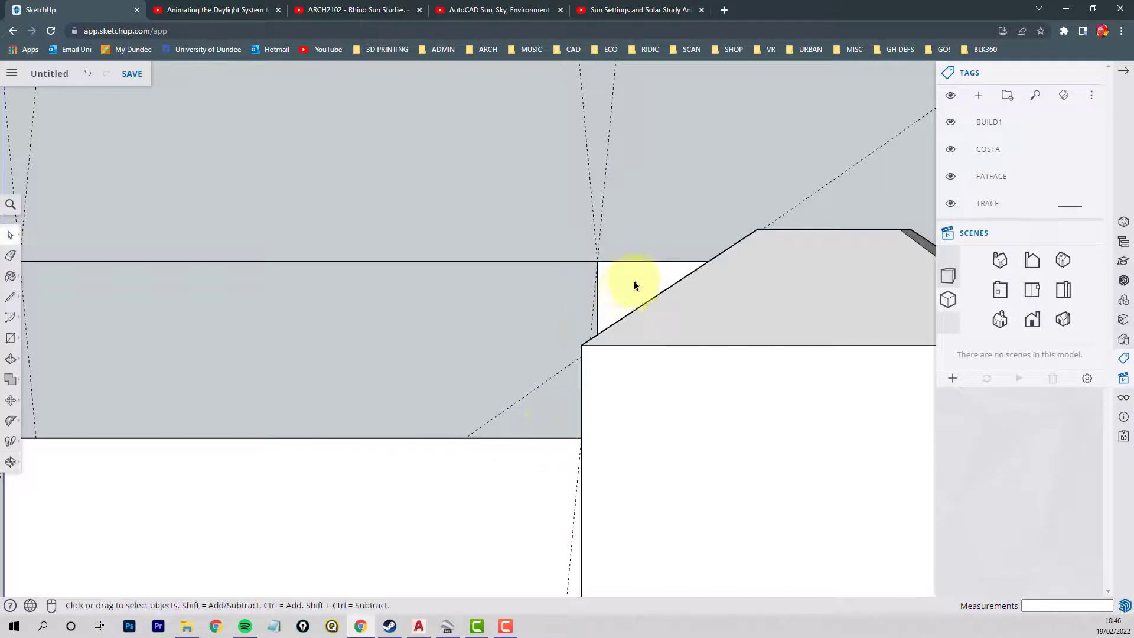
scroll(634, 281, "up", 2)
scroll(634, 279, "up", 1)
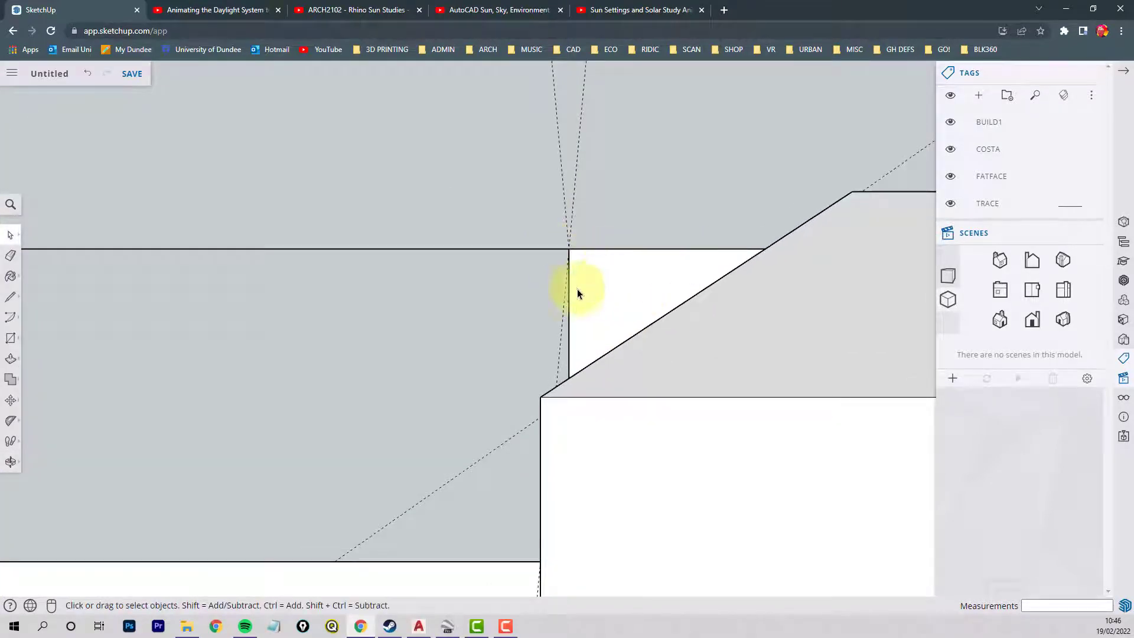
left_click(1000, 321)
middle_click_drag(696, 366, 513, 309)
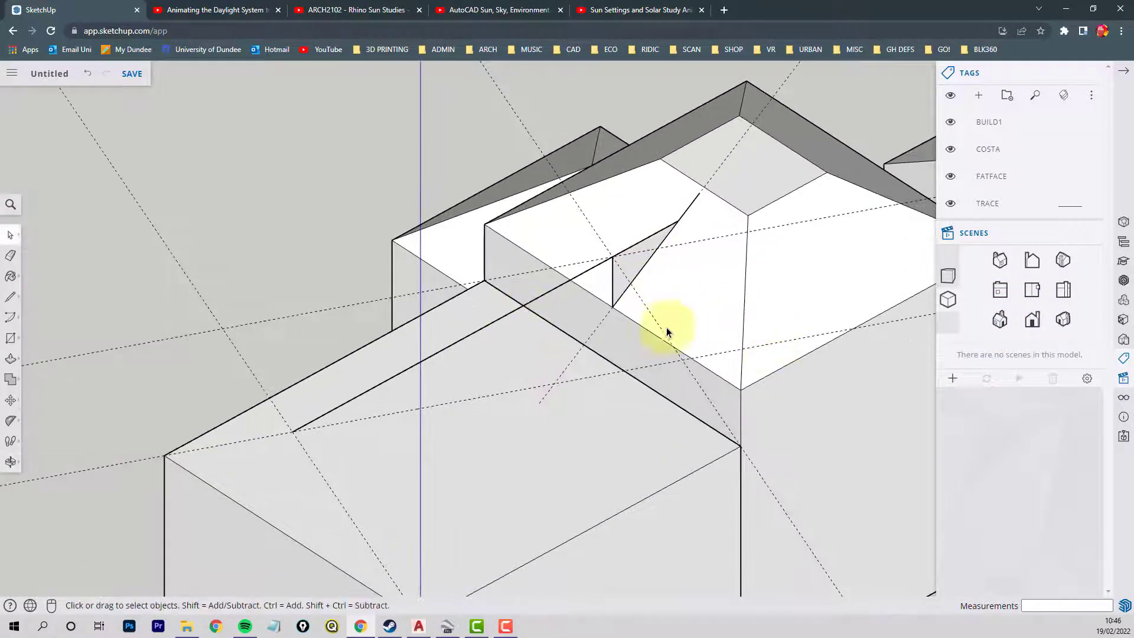
left_click(9, 303)
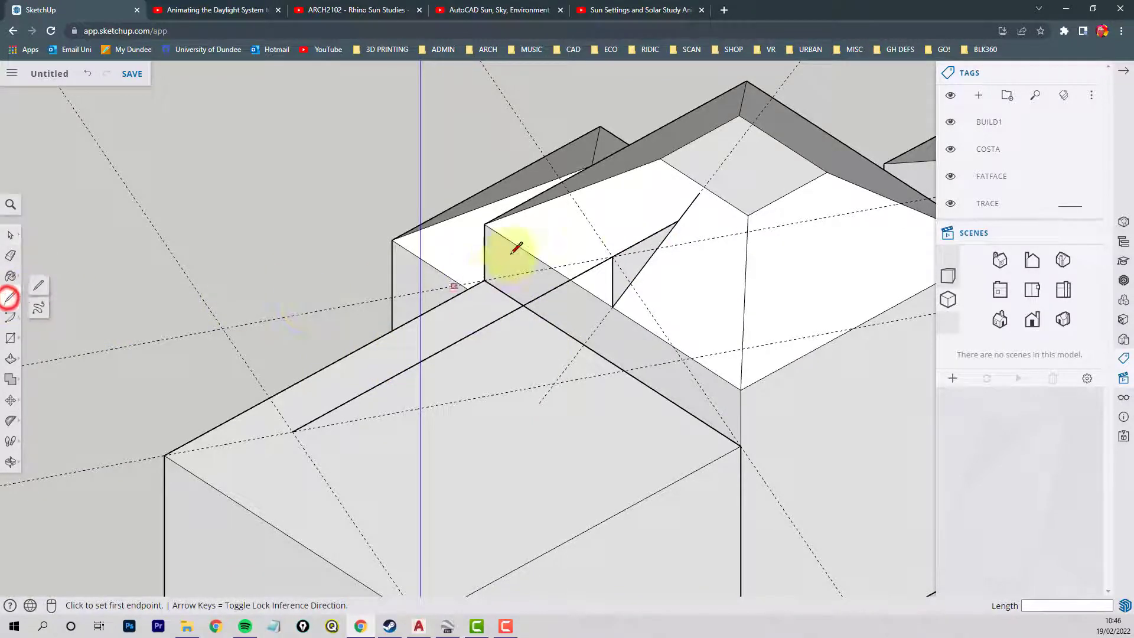
left_click(681, 221)
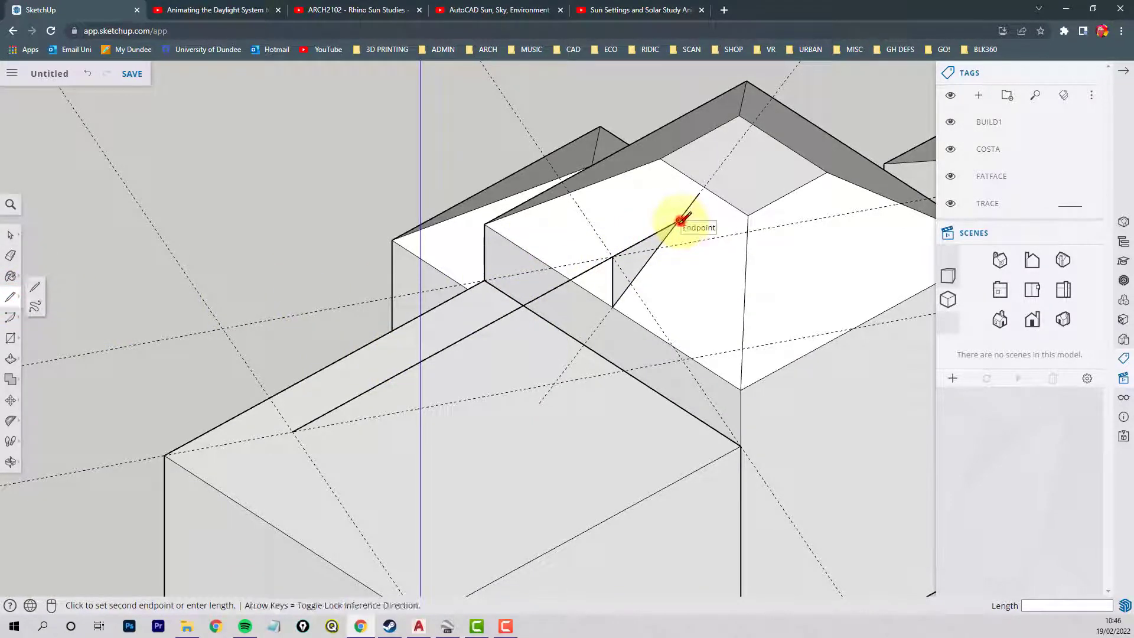
left_click(673, 345)
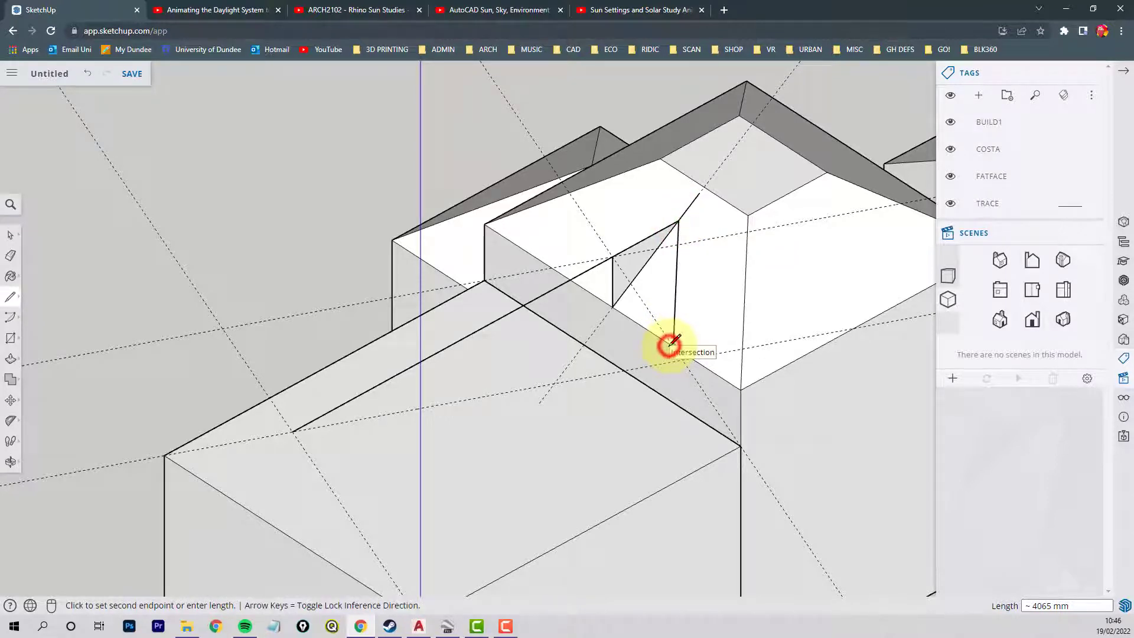
left_click(612, 256)
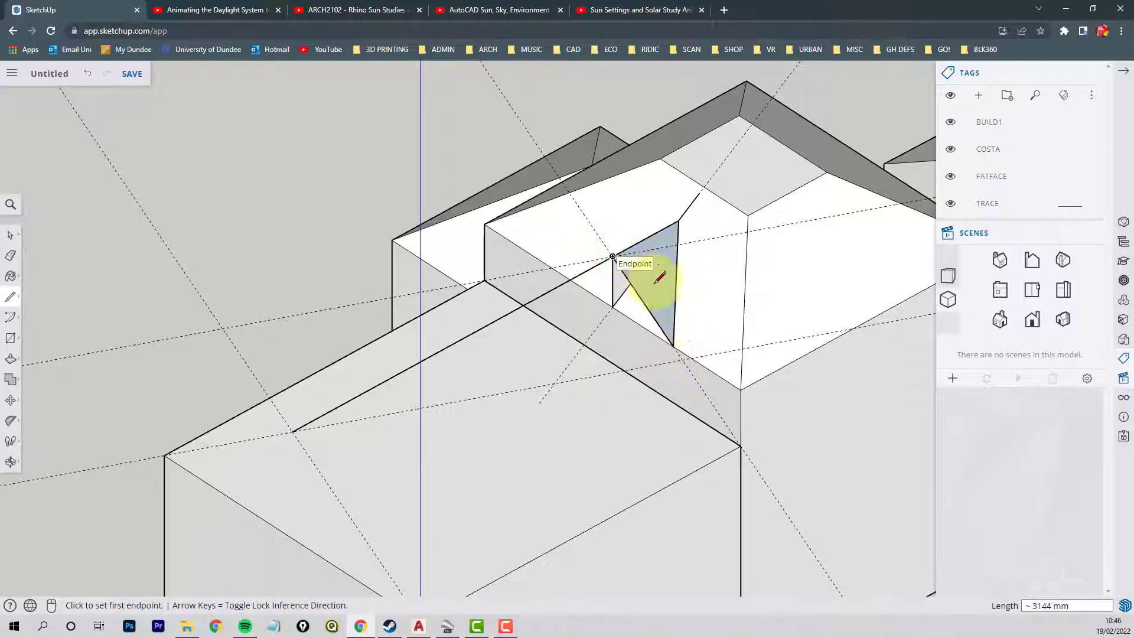
Step: Undo the triangle's diagonal edge and try redrawing it from the gable apex to the eaves intersection
mouse_move(663, 284)
middle_mouse_down()
mouse_move(721, 261)
mouse_move(671, 248)
mouse_move(673, 277)
mouse_move(656, 254)
middle_mouse_up()
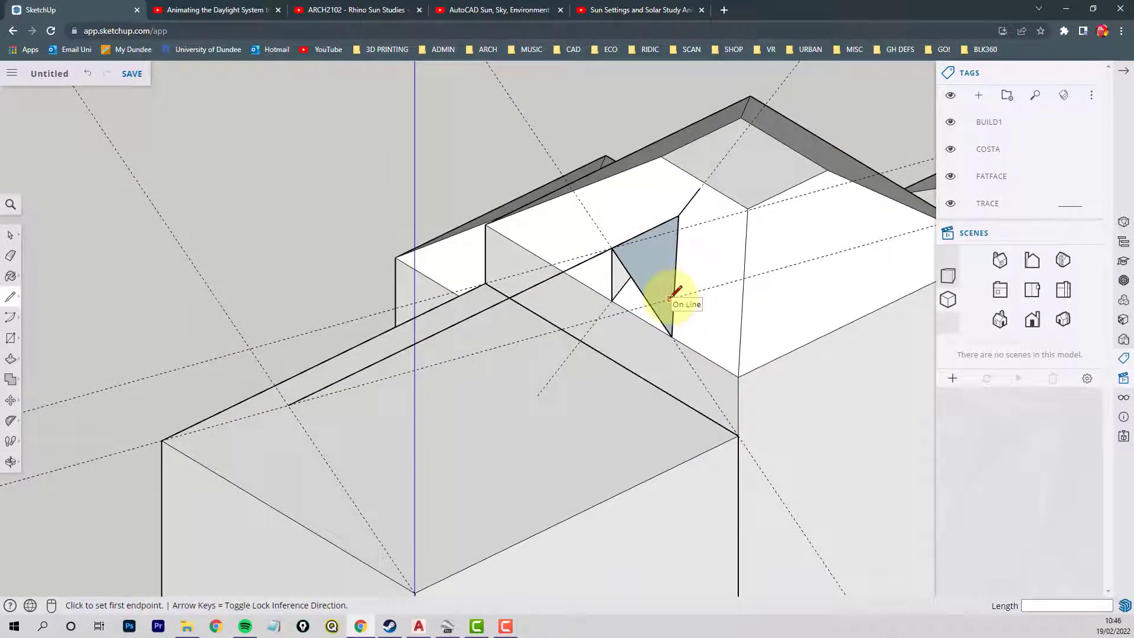
key("ctrl+z")
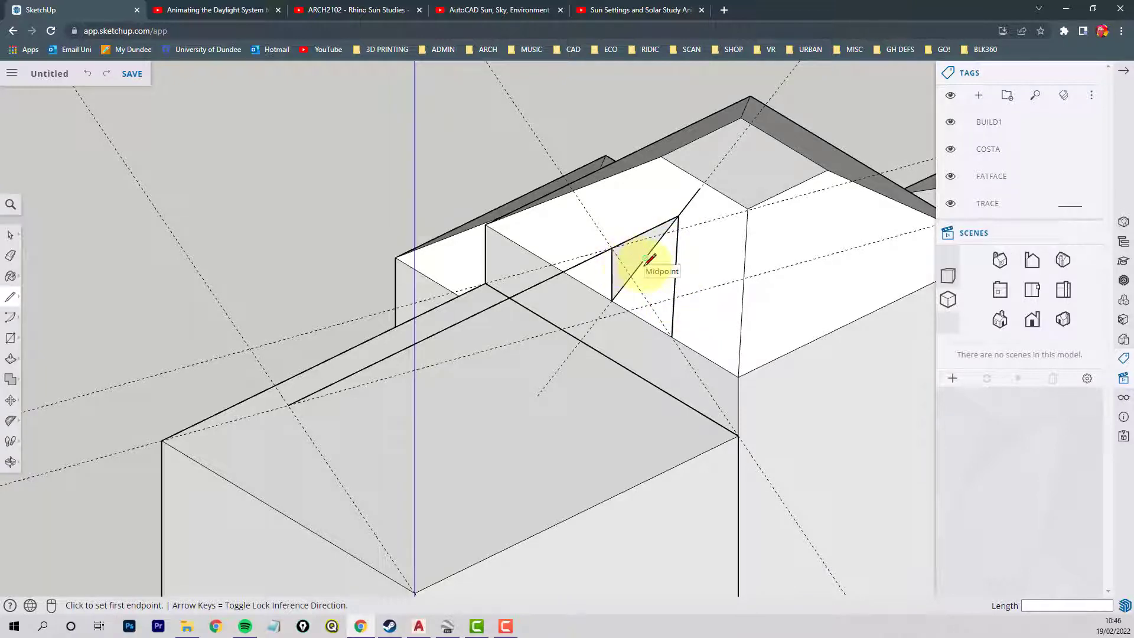
left_click(612, 246)
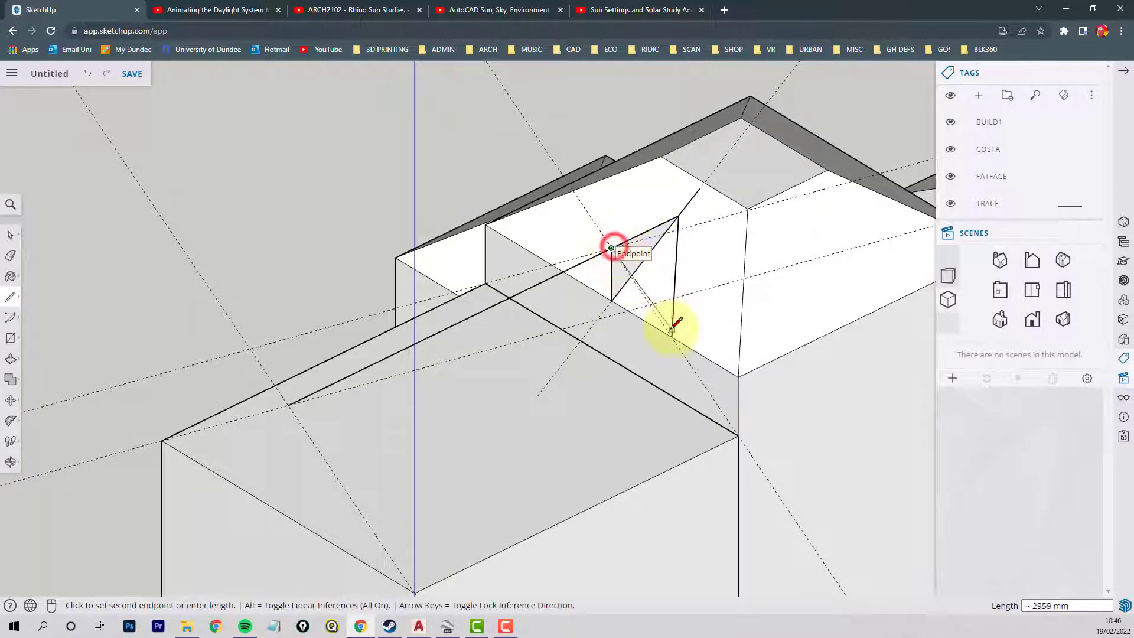
left_click(672, 336)
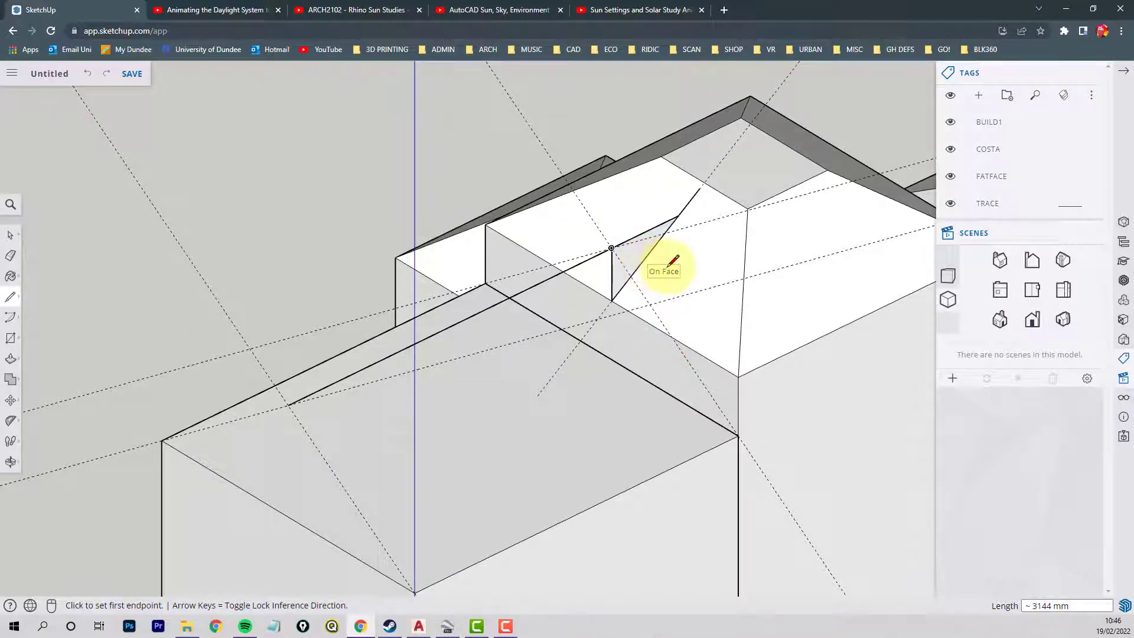
Step: Draw a triangular face joining the eaves intersection, the ridge end and the gable apex, with a diagonal edge of about 3144 mm
left_click(671, 335)
left_click(678, 216)
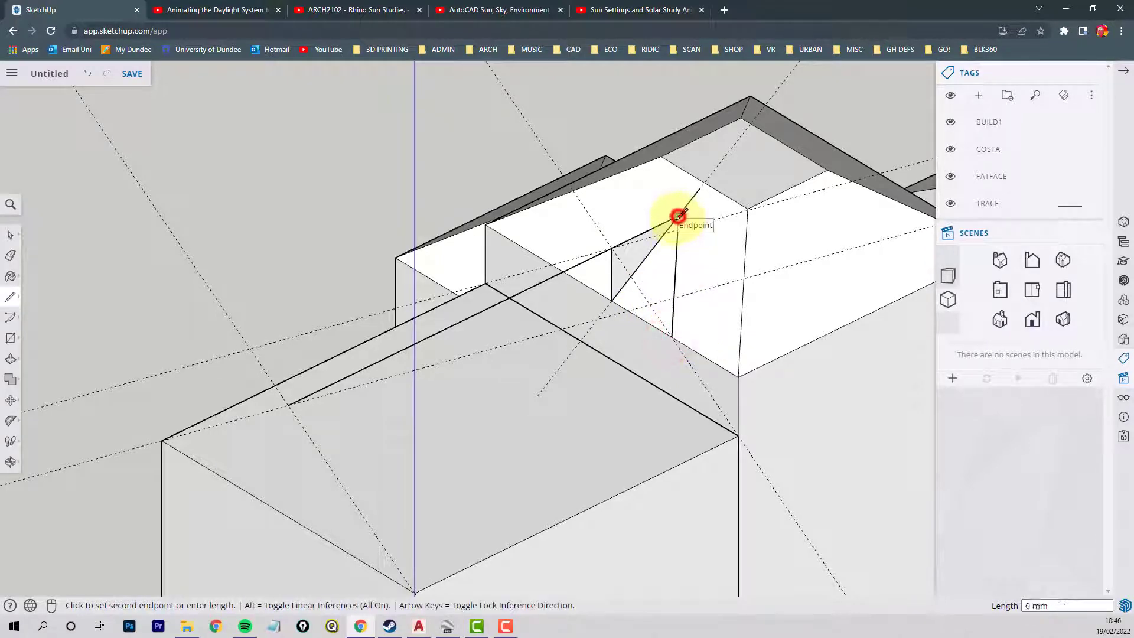
left_click(612, 247)
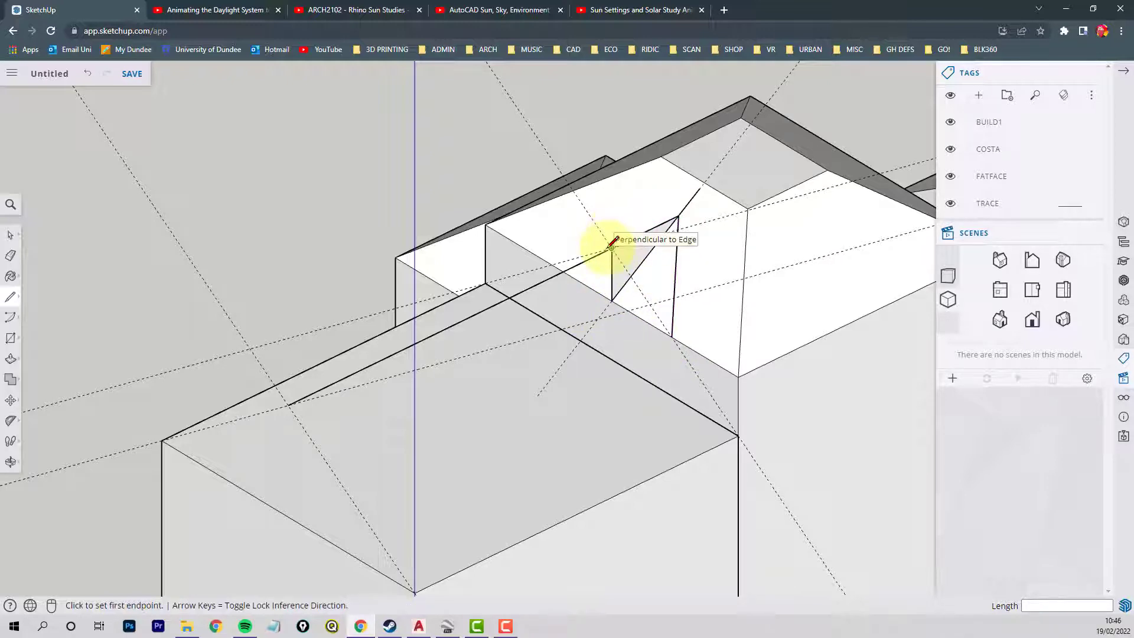
left_click(612, 247)
left_click(671, 335)
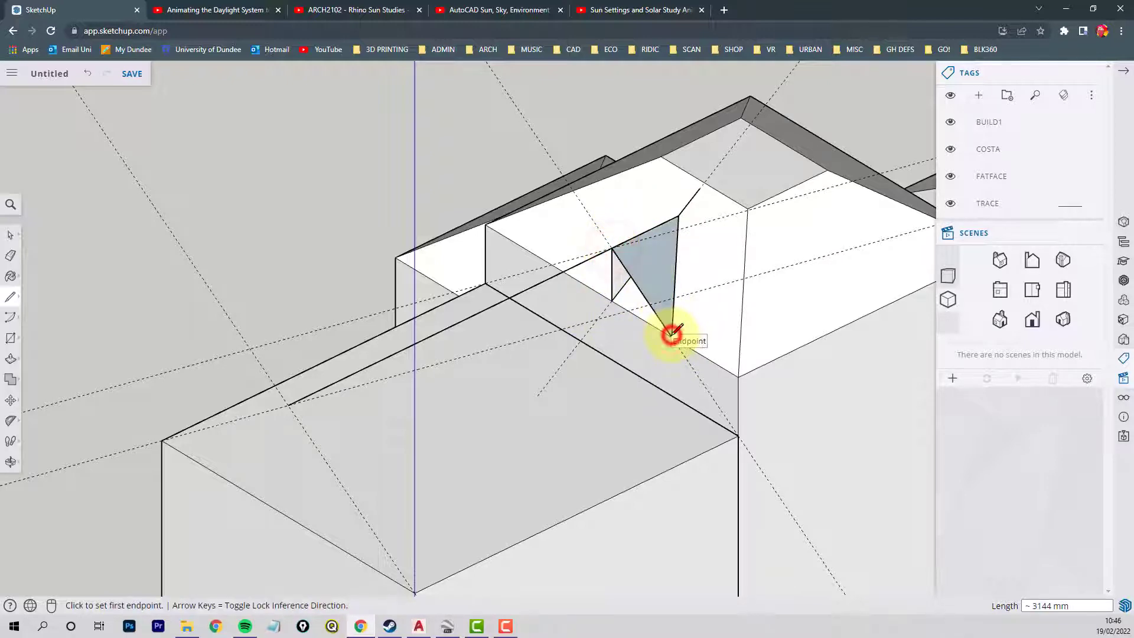
Step: Reverse the orientation of the triangular roof face and clear the selection
middle_click_drag(668, 336, 641, 271)
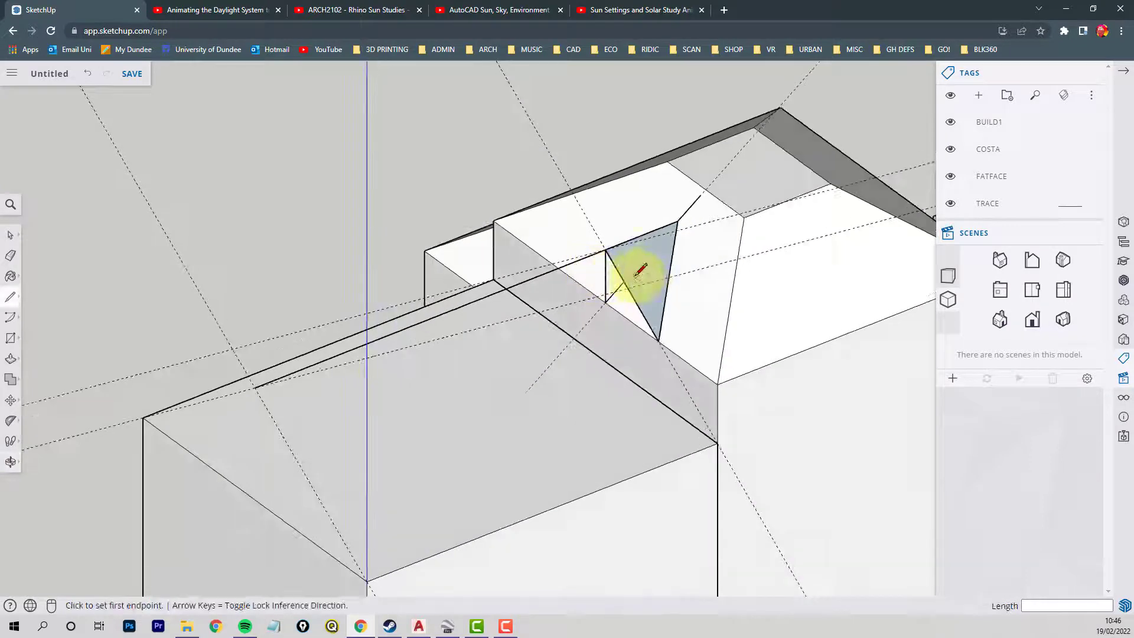
left_click(13, 237)
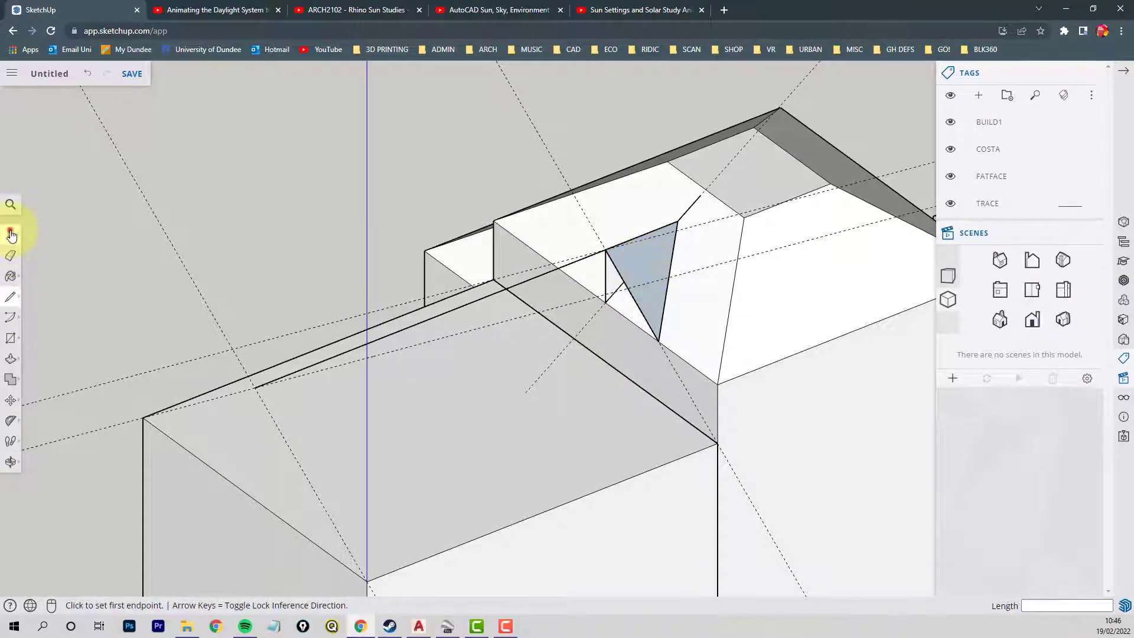
right_click(648, 269)
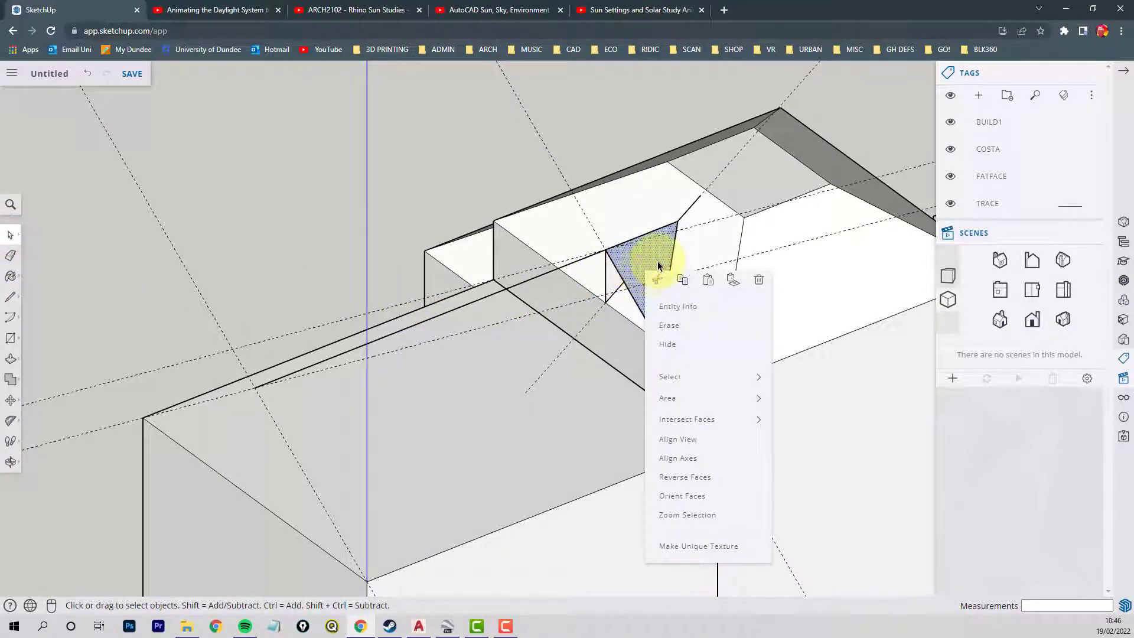
left_click(682, 484)
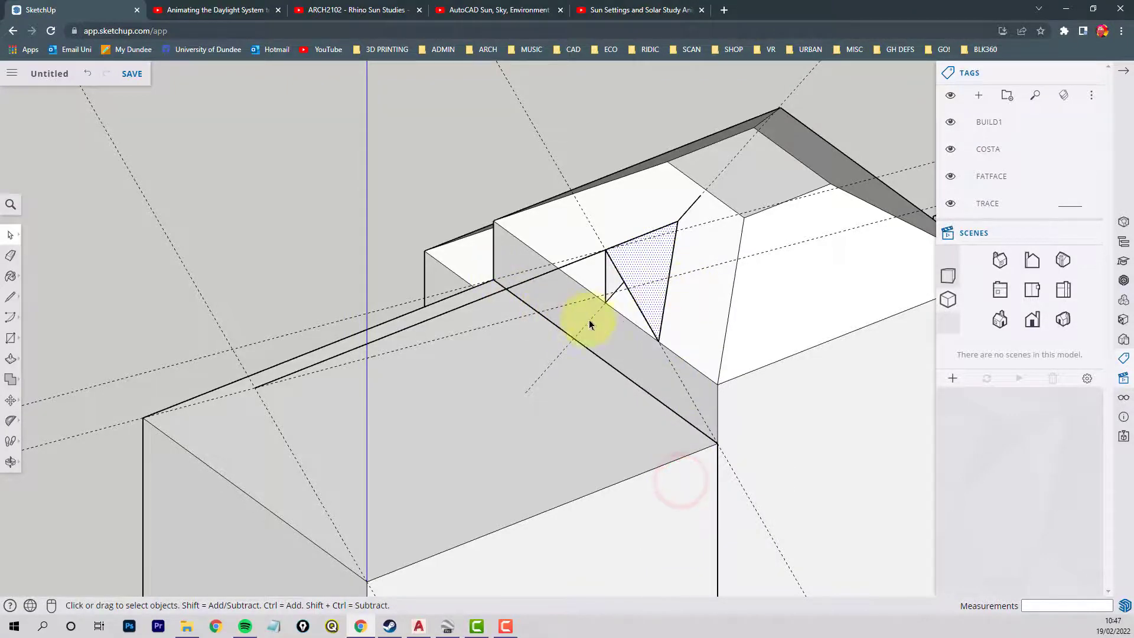
middle_click_drag(589, 320, 632, 270)
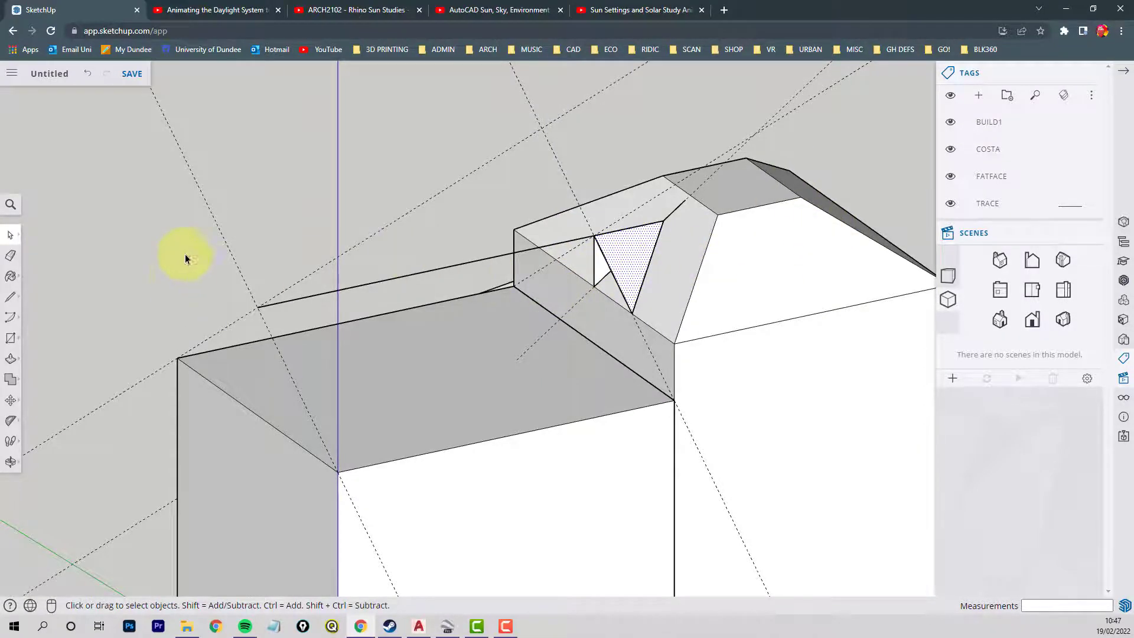
left_click(273, 246)
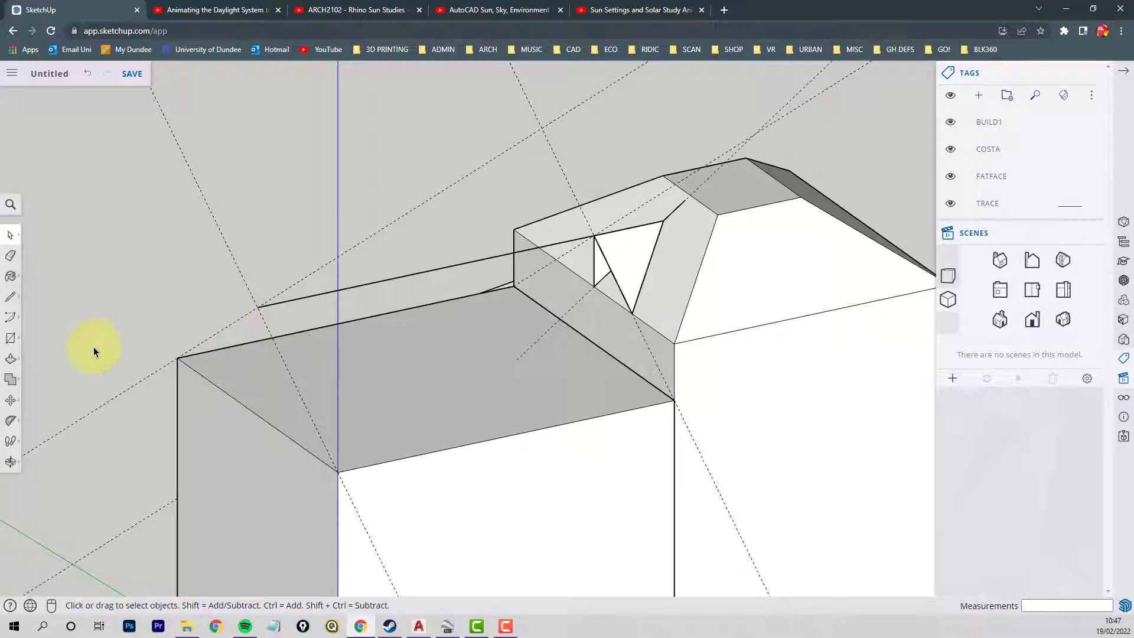
Step: Draw the lower block's two sloping roof edges, about 3487 mm from the eaves corner to the triangle's tip and about 6631 mm at the opposite gable
left_click(10, 295)
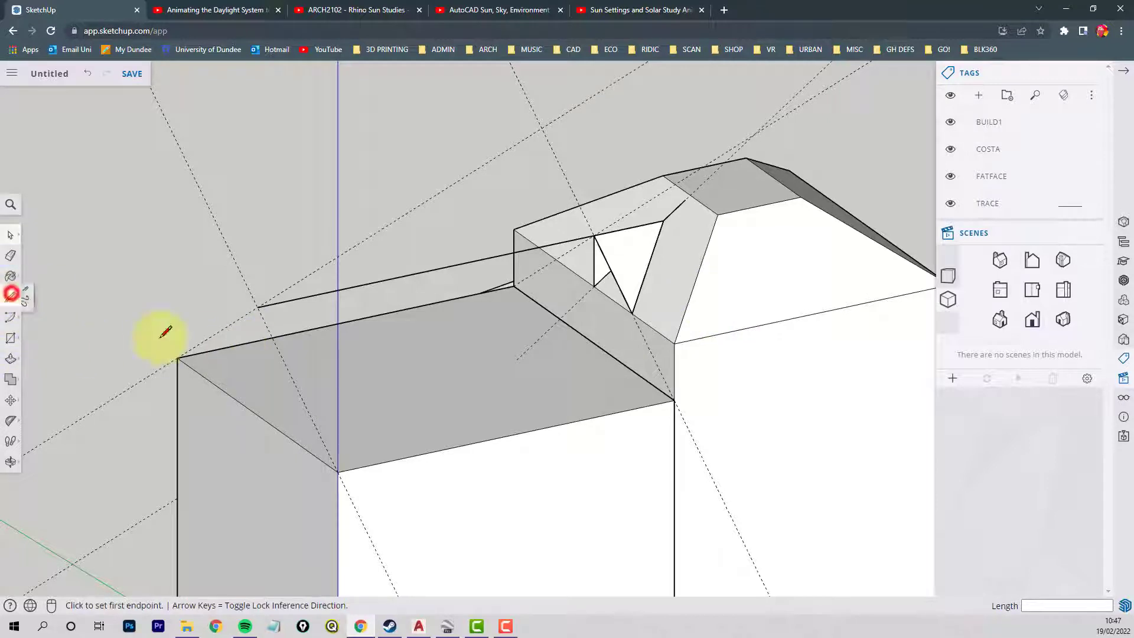
left_click(673, 400)
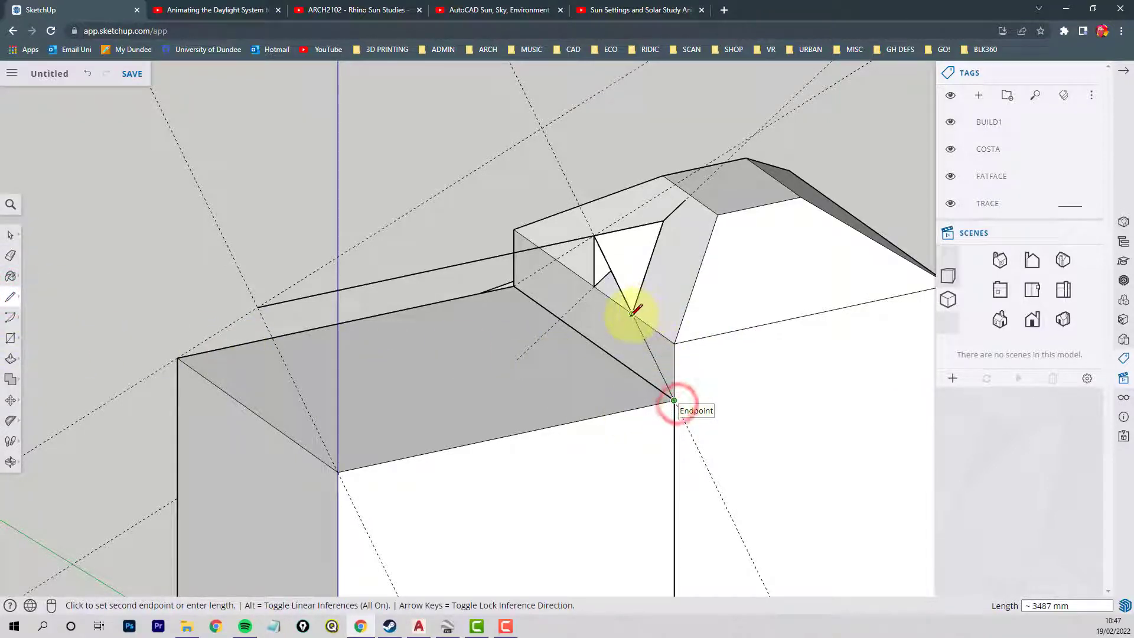
left_click(632, 313)
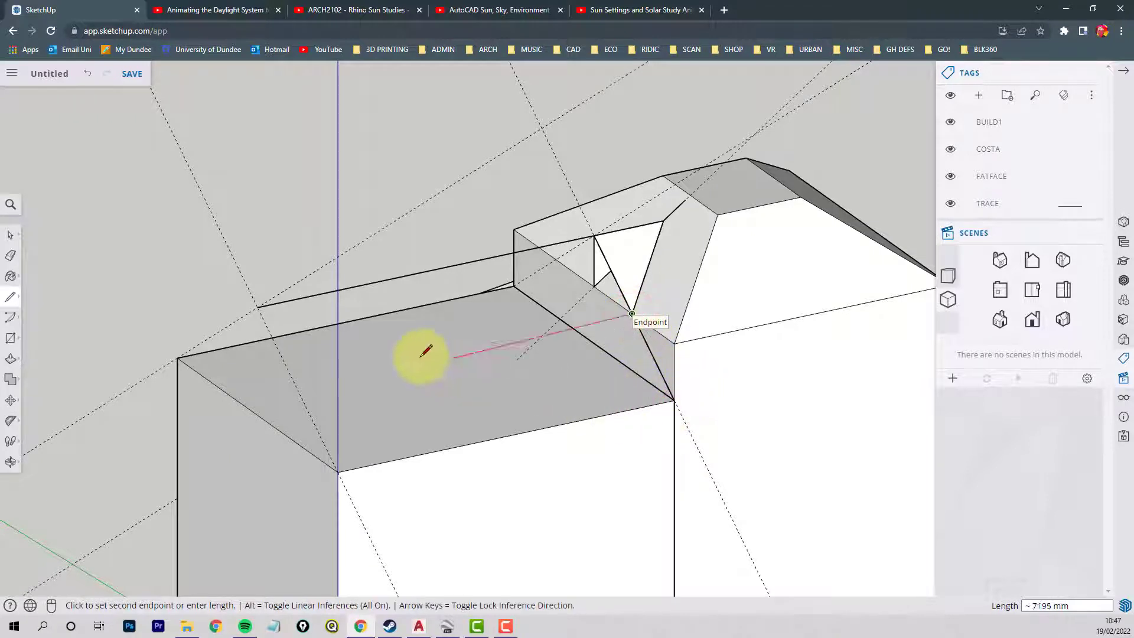
key("Escape")
left_click(259, 306)
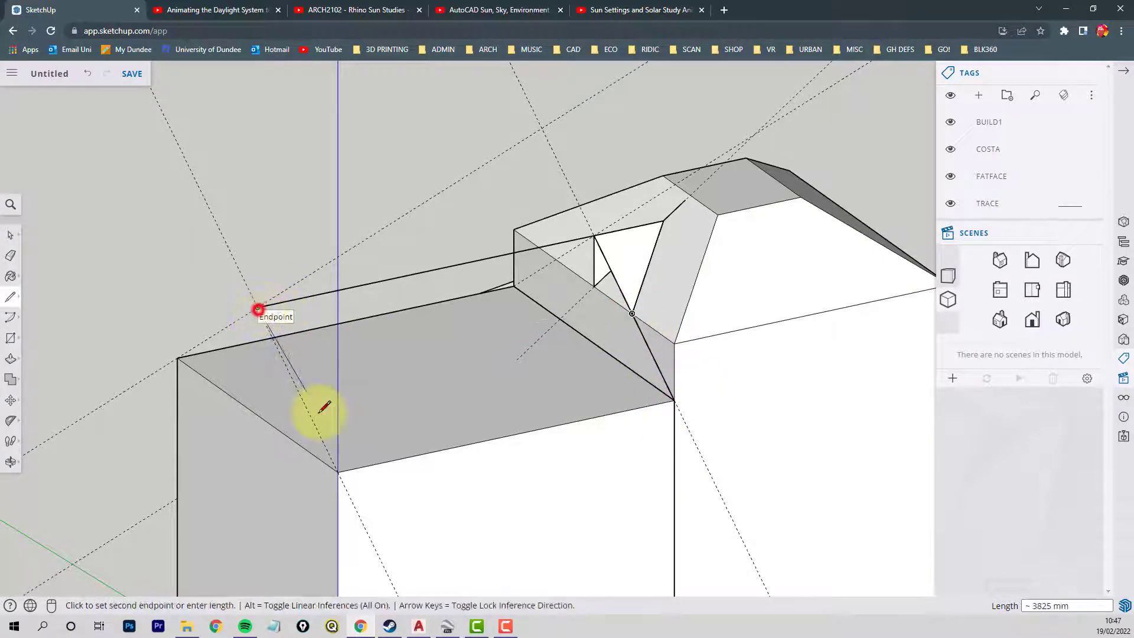
left_click(337, 471)
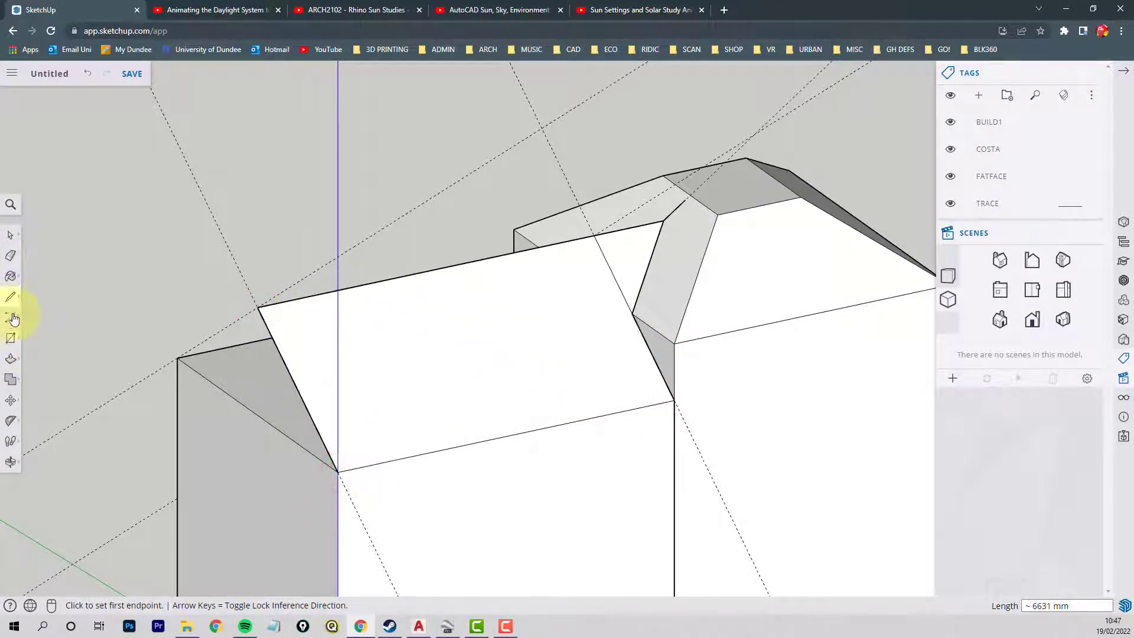
Step: Hide the edge dividing the triangular face from the new main roof slope
left_click(10, 235)
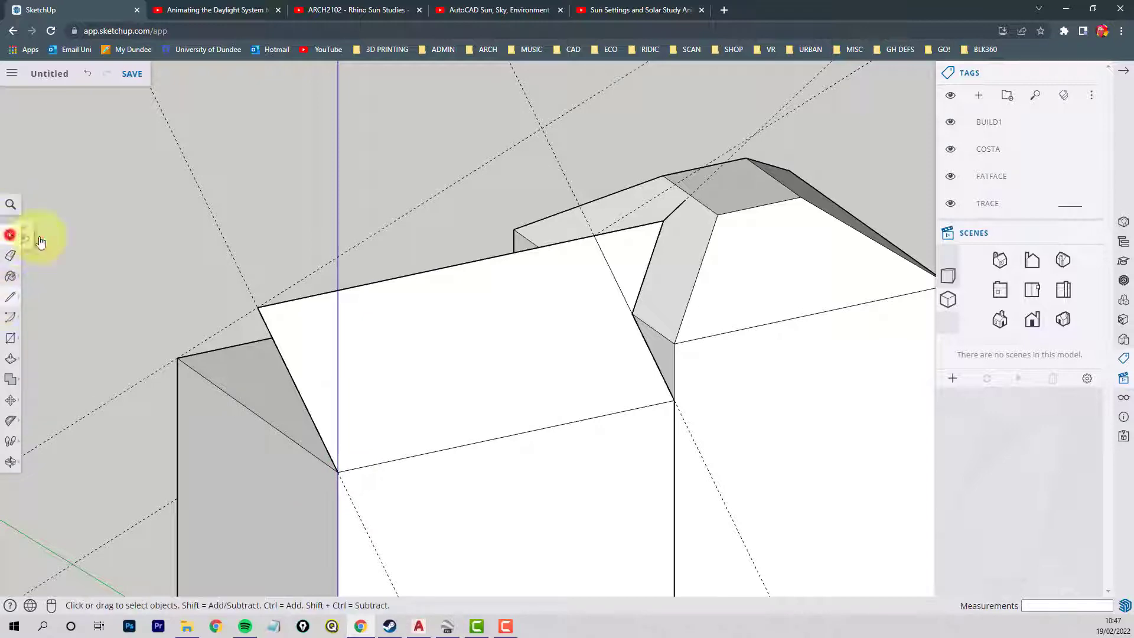
right_click(613, 276)
left_click(644, 354)
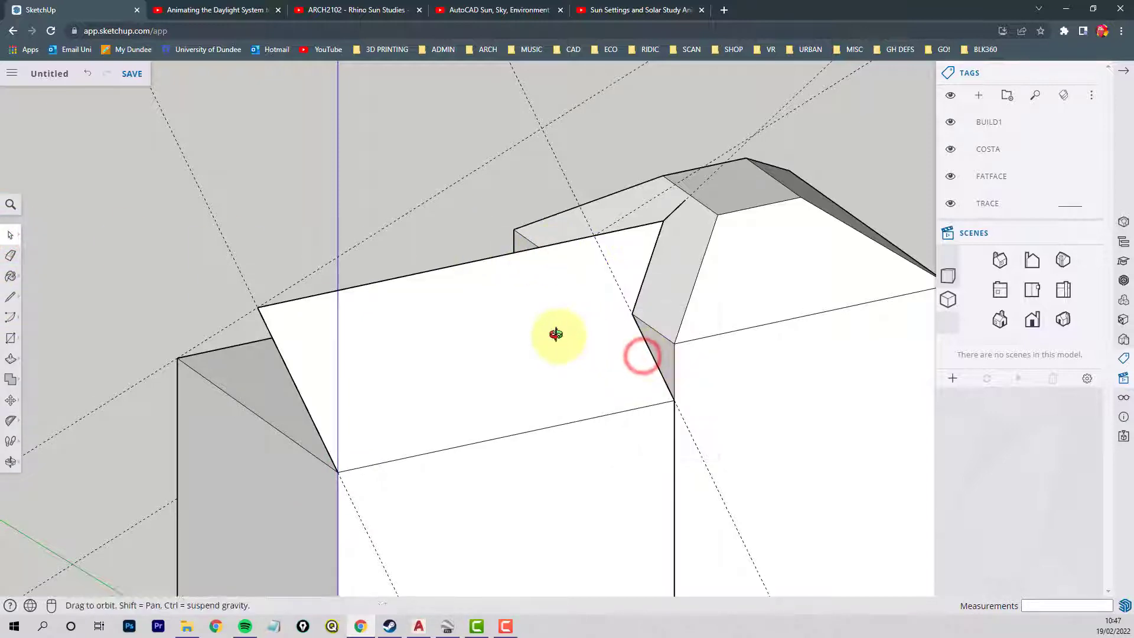
Step: Delete the two guide lines running along the new roof's sloping gable edges
middle_click_drag(549, 331, 626, 334)
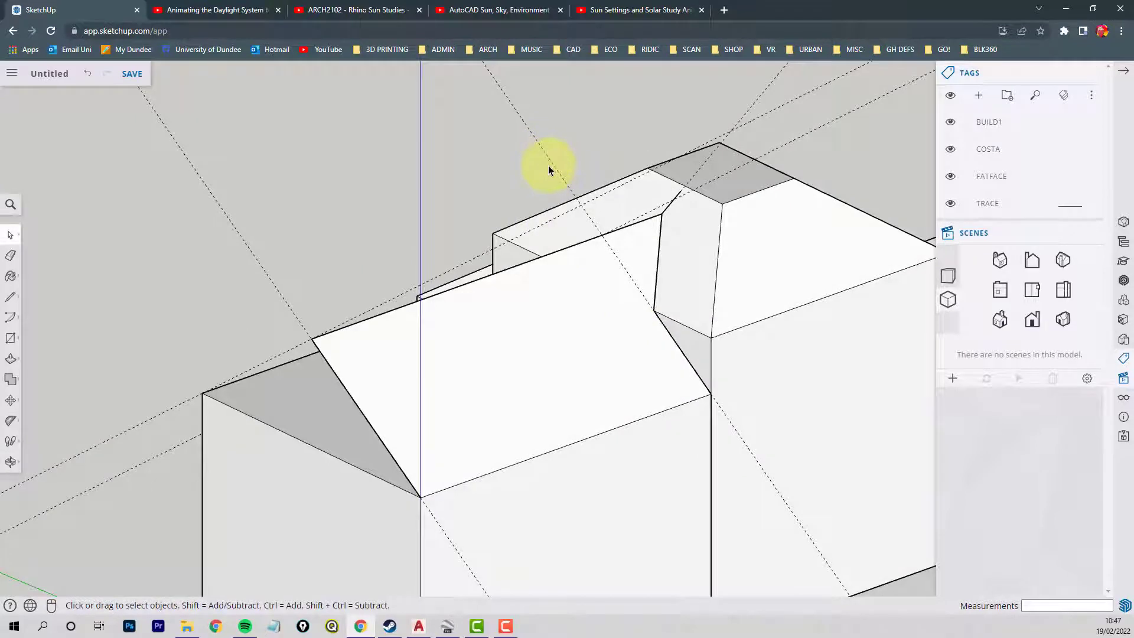
left_click(550, 160)
key("Delete")
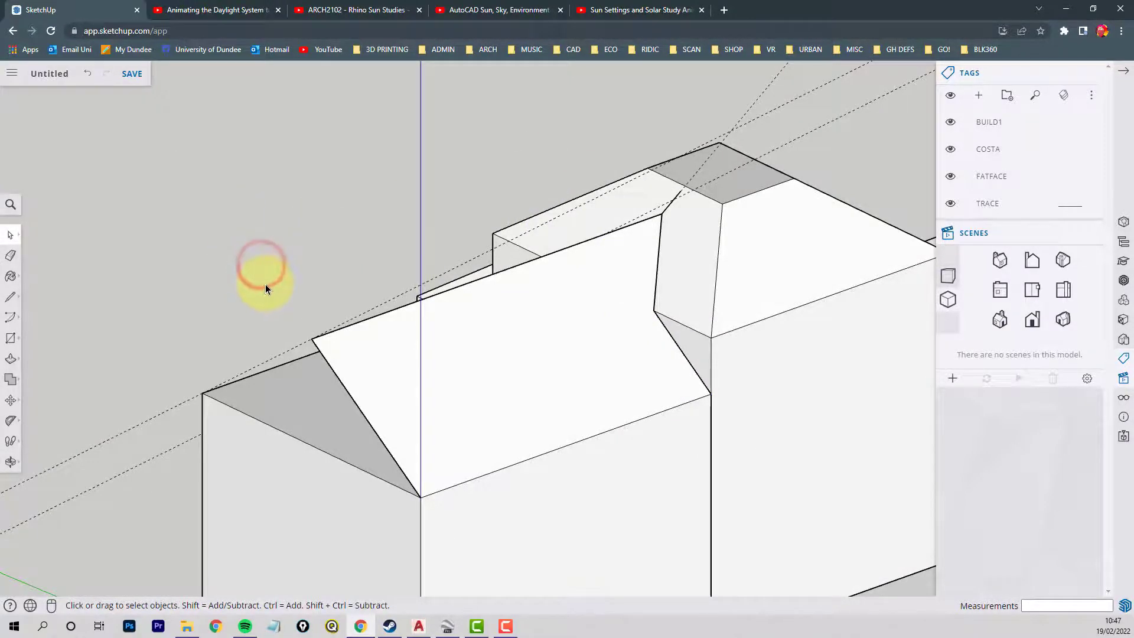
Step: Delete the leftover vertical and sloping construction edges and the guide line beneath the ridge end on the hipped roof
middle_click_drag(265, 284, 307, 322)
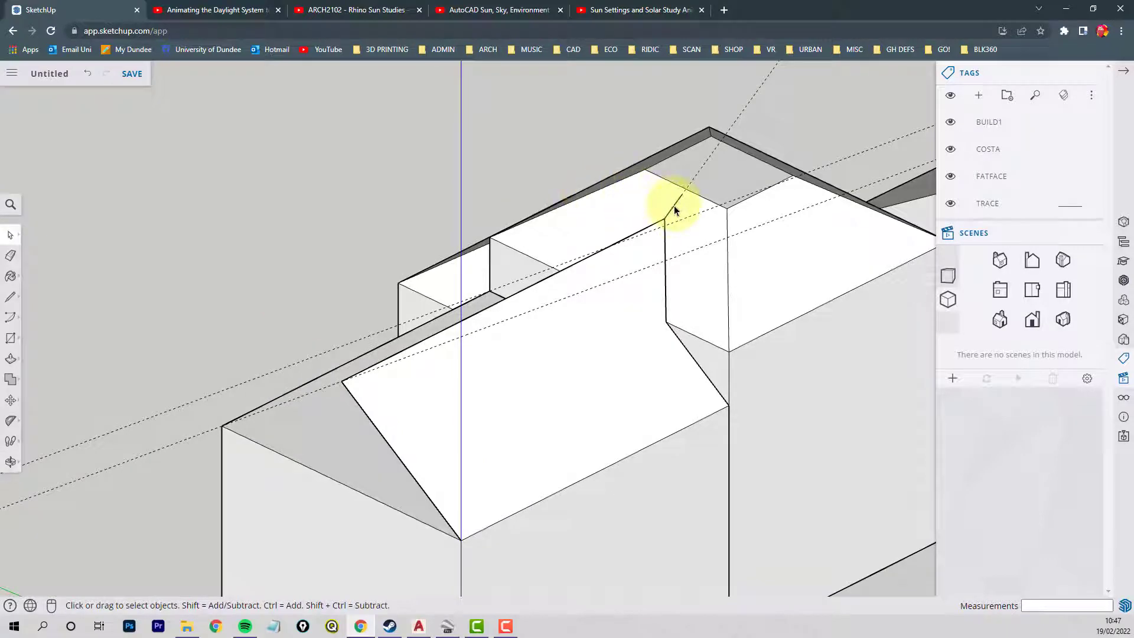
middle_click_drag(455, 245, 510, 242)
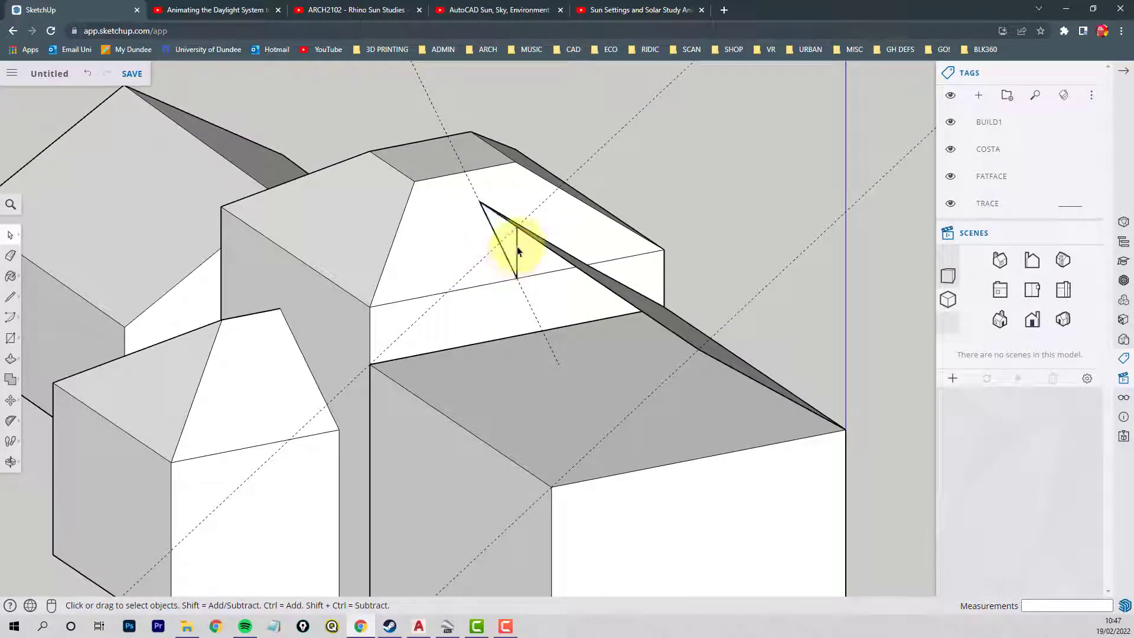
left_click(515, 246)
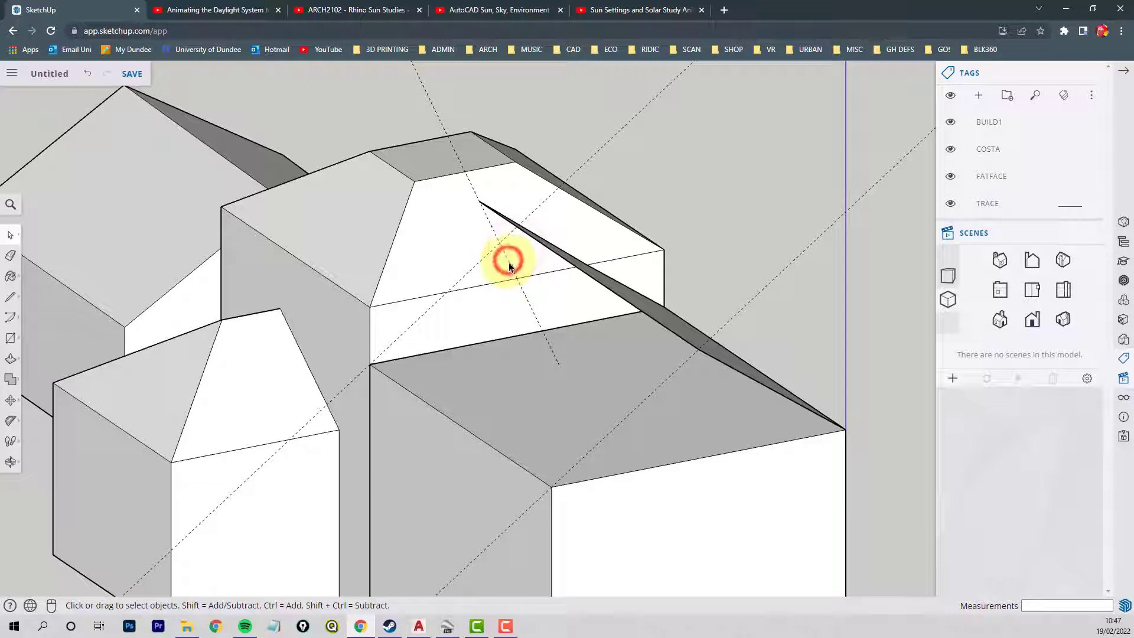
middle_click_drag(509, 257, 564, 223)
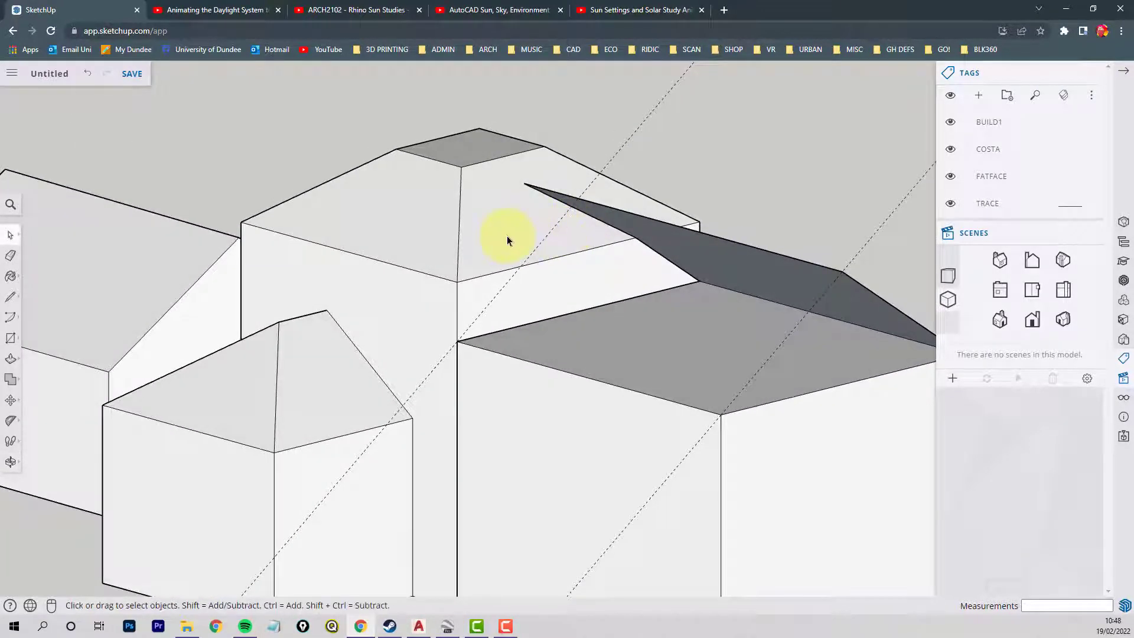
Step: Draw edges from the lower building's ridge tip down to the hipped roof's eaves line and on to the lower block's eaves corner
left_click(11, 297)
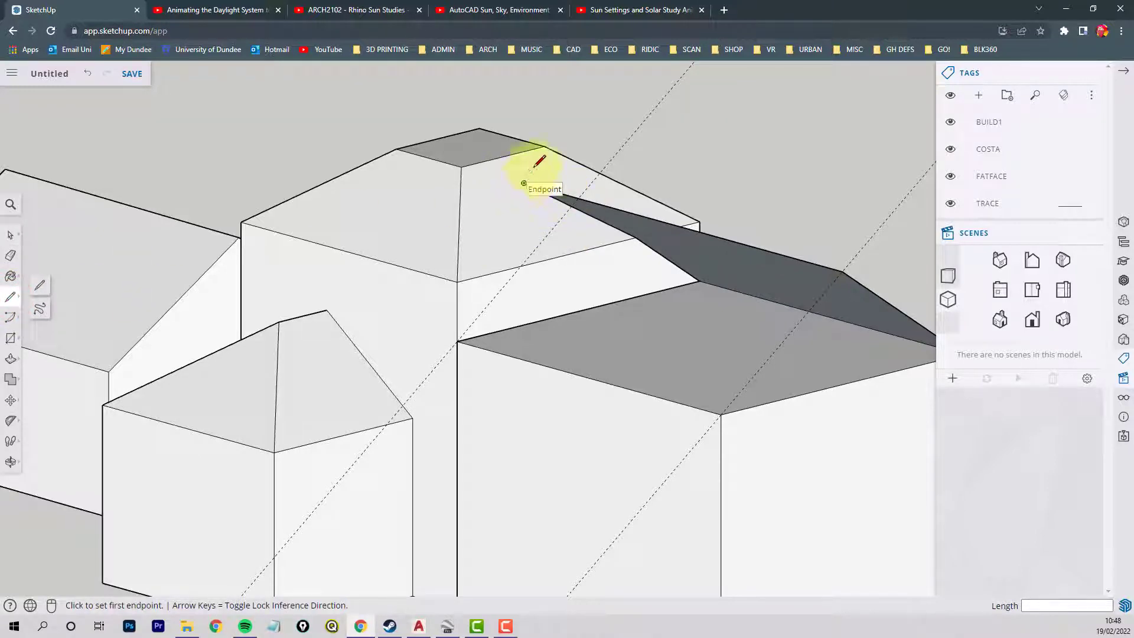
left_click(523, 183)
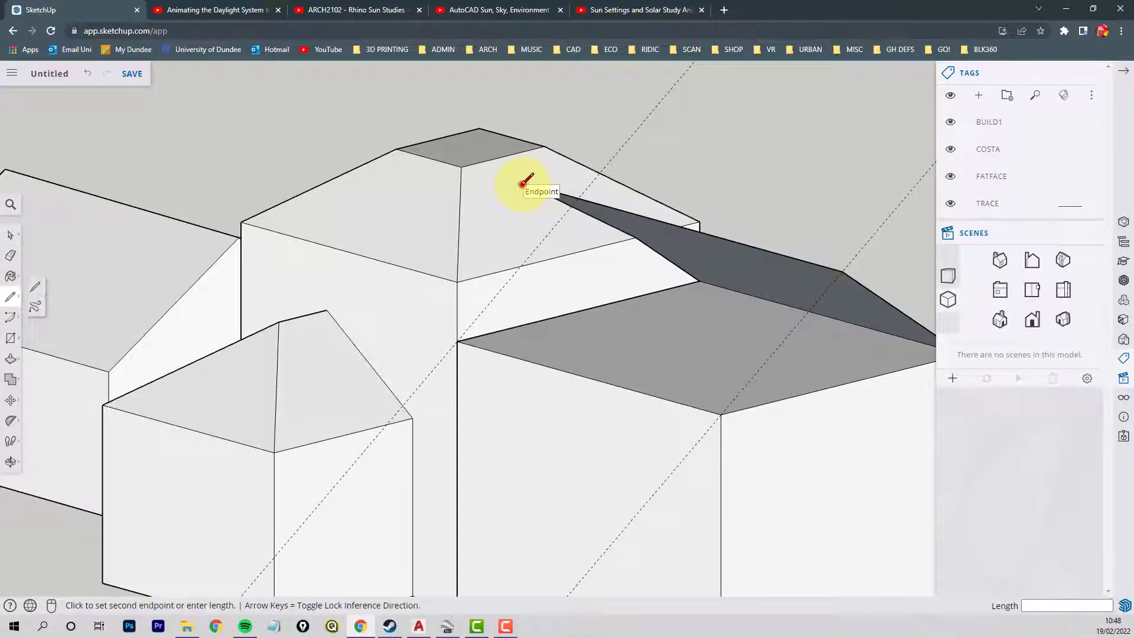
left_click(520, 266)
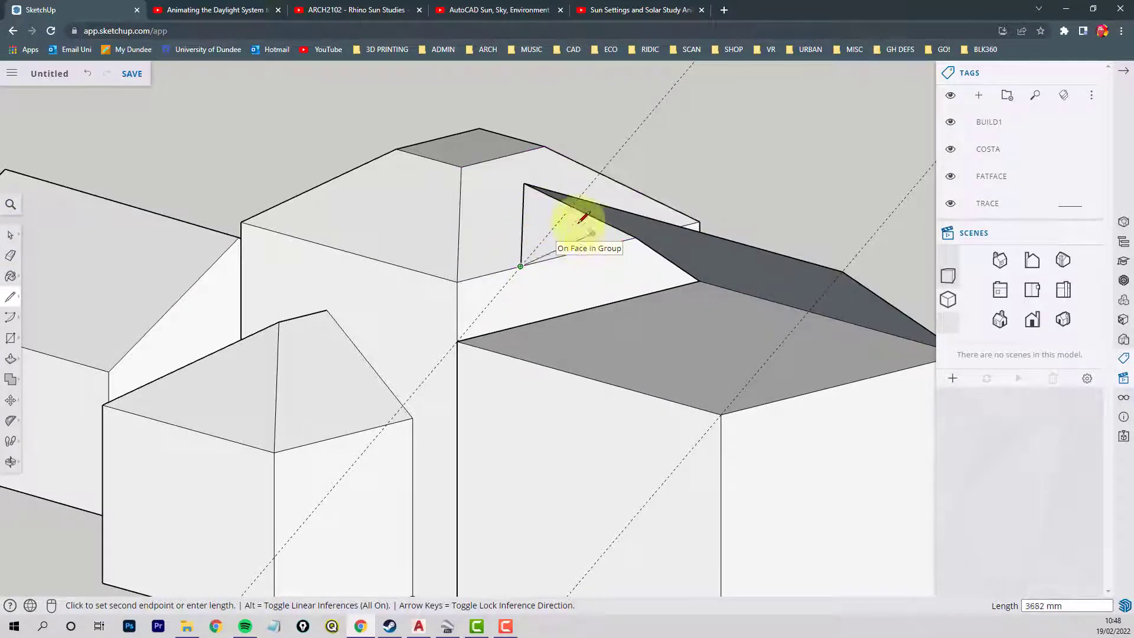
left_click(457, 342)
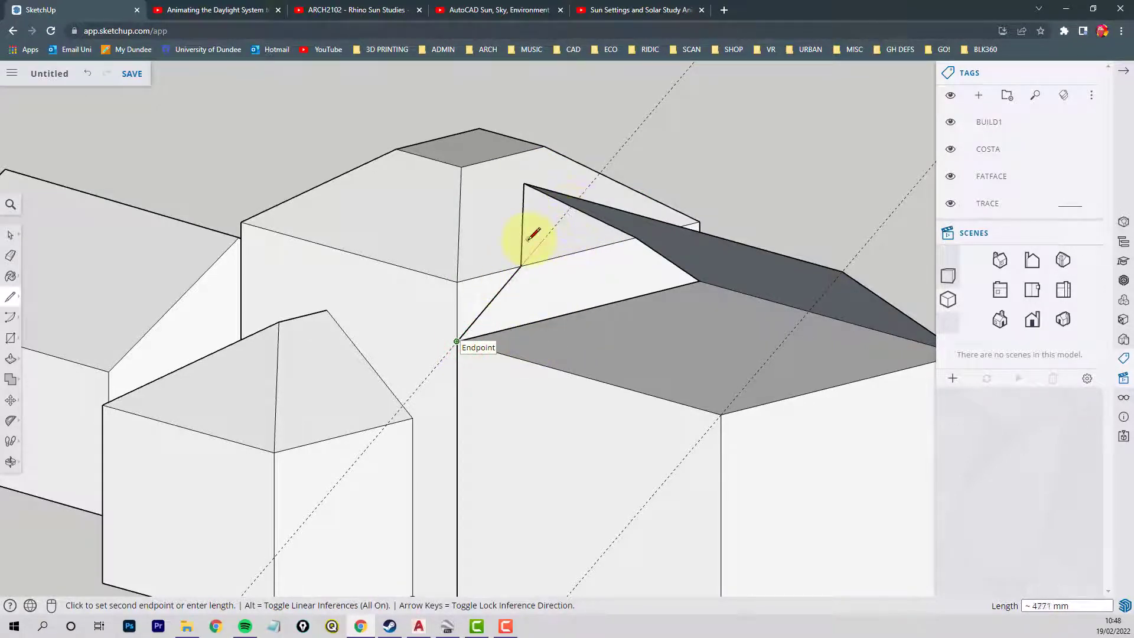
left_click(519, 266)
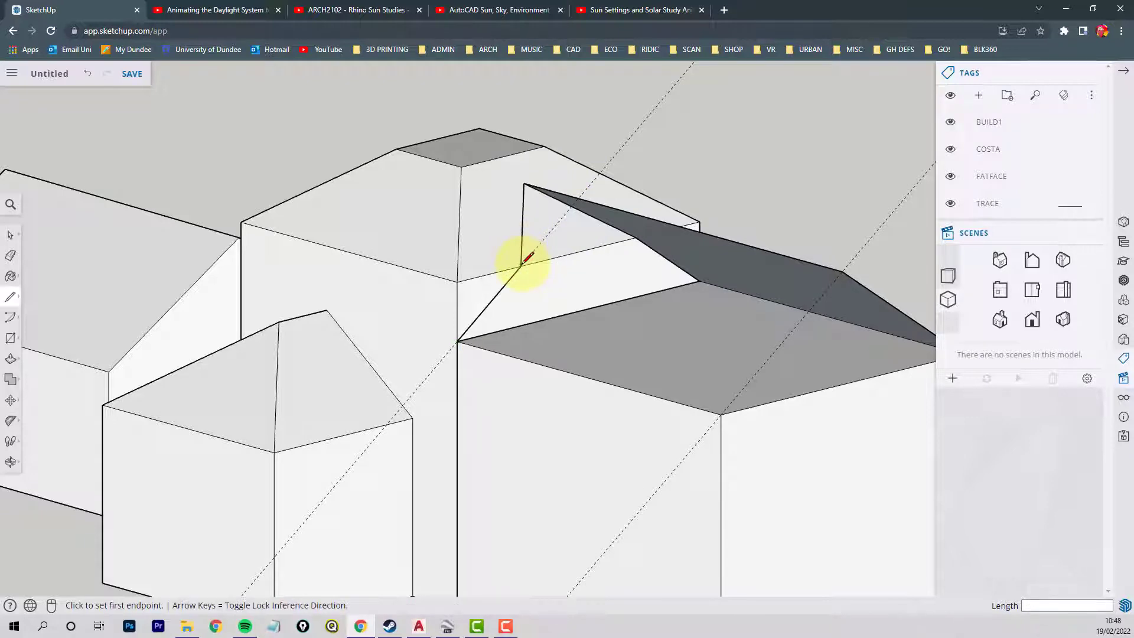
Step: Try closing the roof slope with a line from the eaves junction to the ridge edge, and undo it
left_click(520, 266)
middle_click_drag(590, 190, 460, 310)
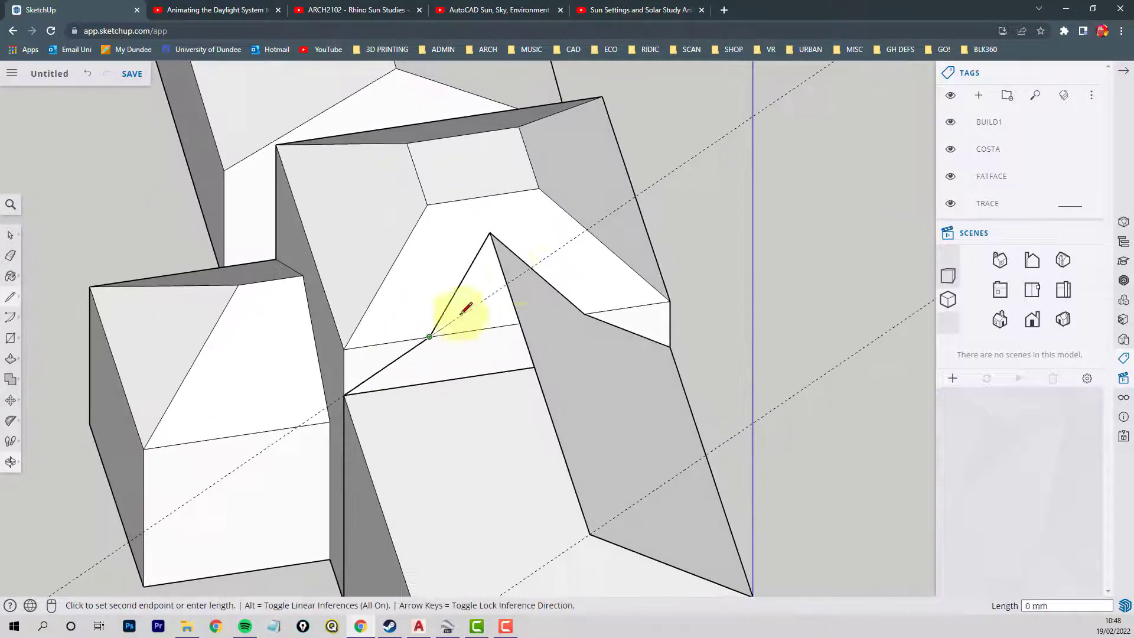
left_click(506, 284)
mouse_move(486, 346)
middle_mouse_down()
mouse_move(645, 302)
mouse_move(785, 374)
mouse_move(780, 357)
mouse_move(524, 306)
middle_mouse_up()
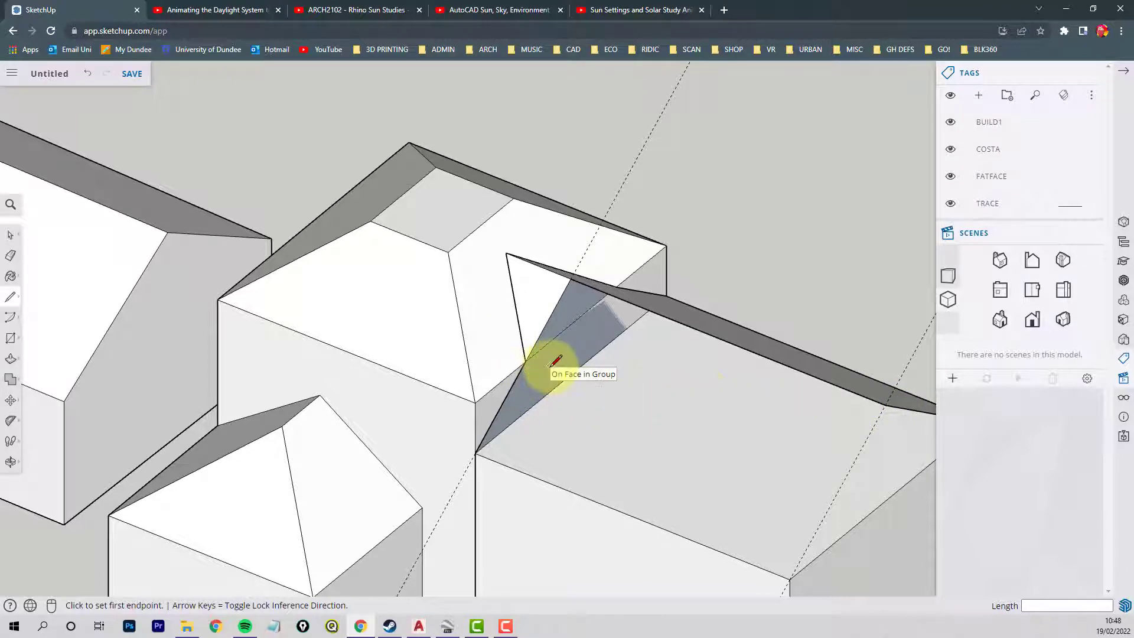
key("ctrl+z")
Step: Try to close the roof slope with a line from the eaves junction to the far end of the ridge
left_click(526, 360)
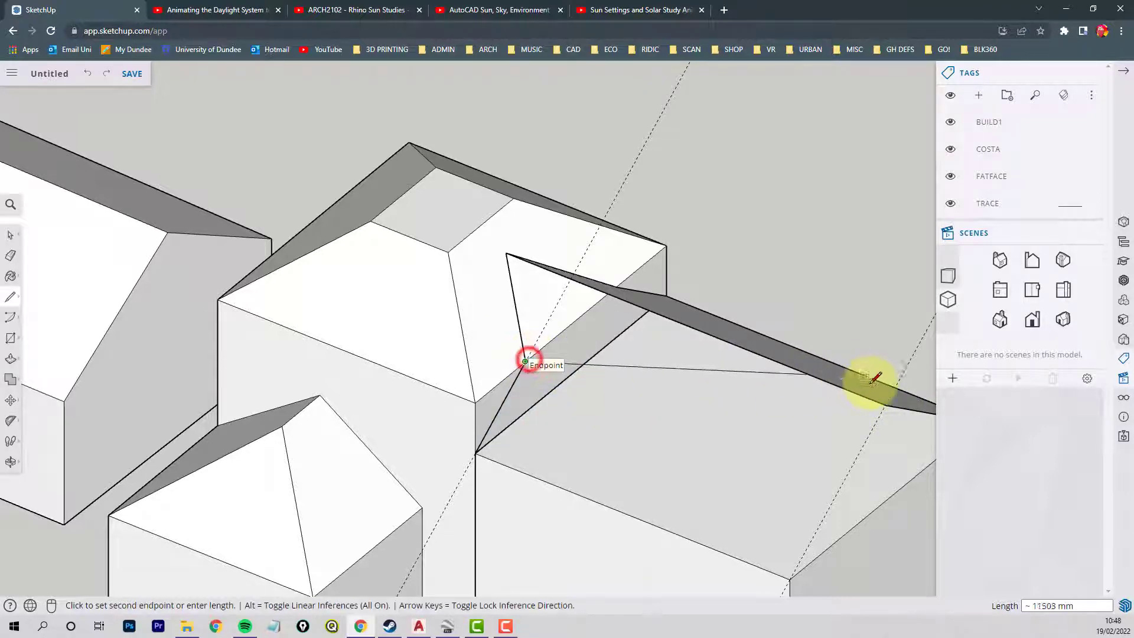
left_click(885, 405)
middle_click_drag(756, 362, 551, 304)
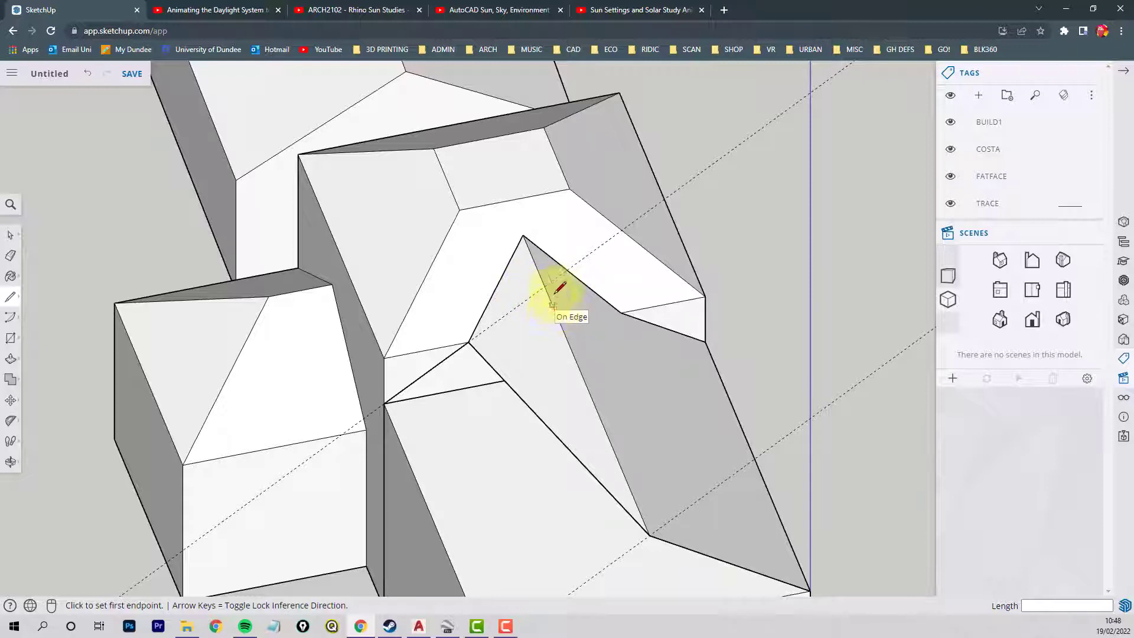
middle_click_drag(557, 341, 725, 338)
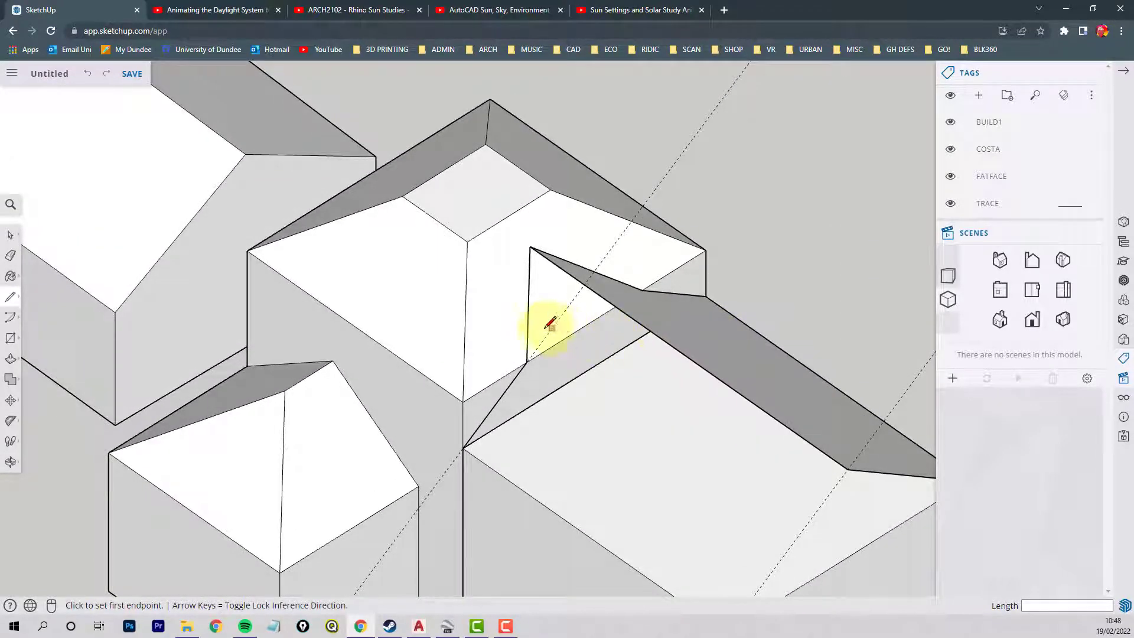
Step: Draw an edge about 3144 mm long from the eaves junction to the ridge and delete the unwanted face beside it
left_click(526, 362)
left_click(584, 284)
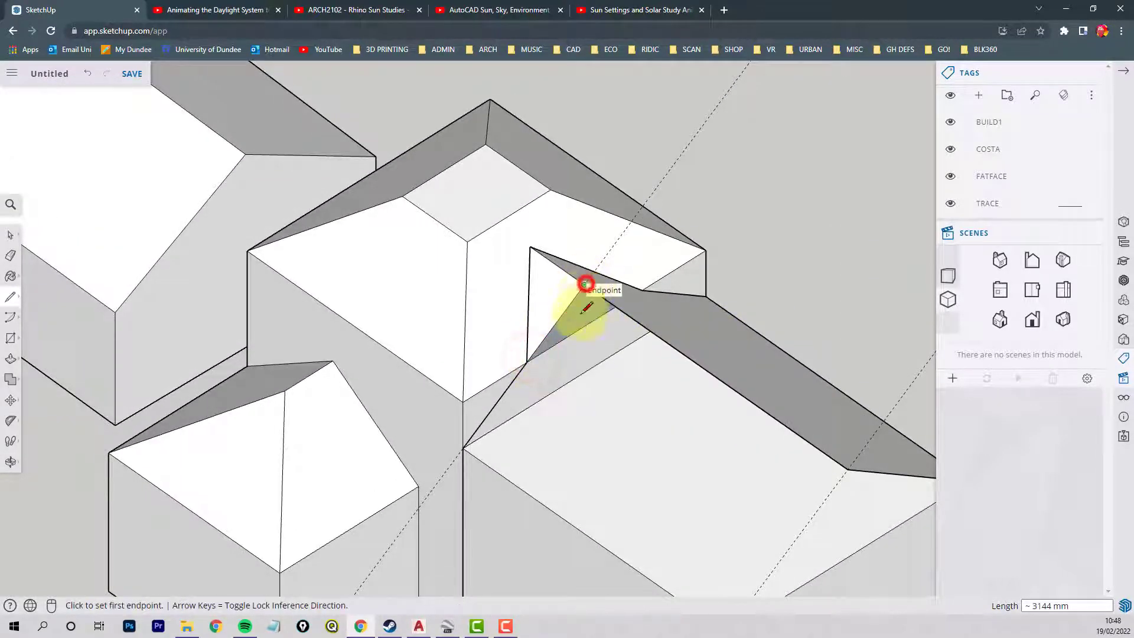
middle_click_drag(596, 354, 673, 227)
left_click(11, 236)
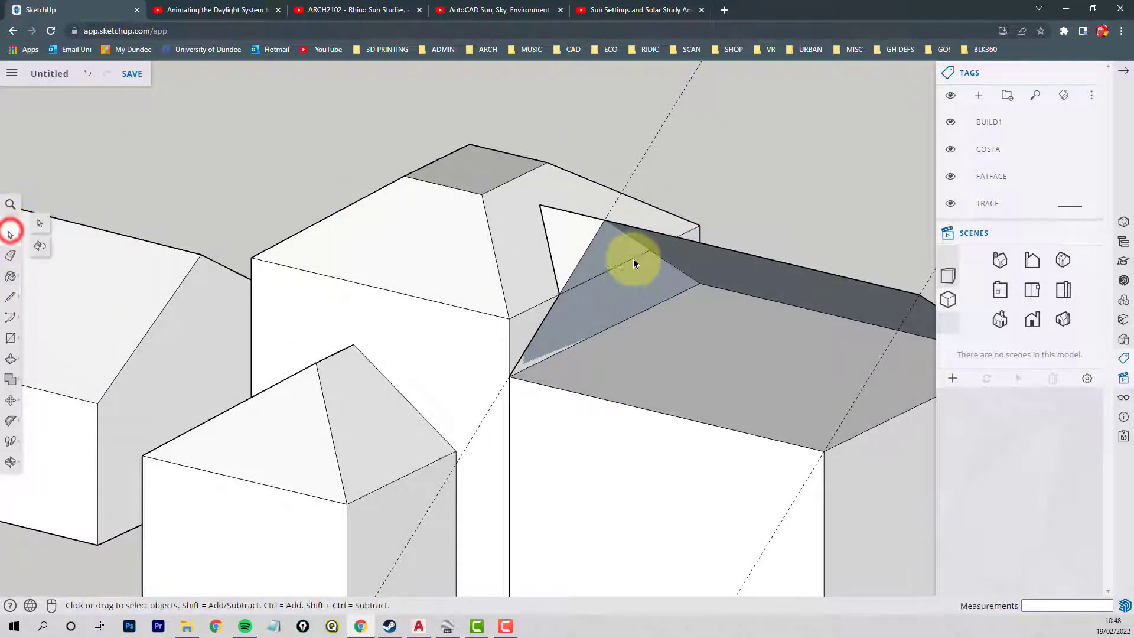
left_click(610, 255)
middle_click_drag(611, 259, 547, 380)
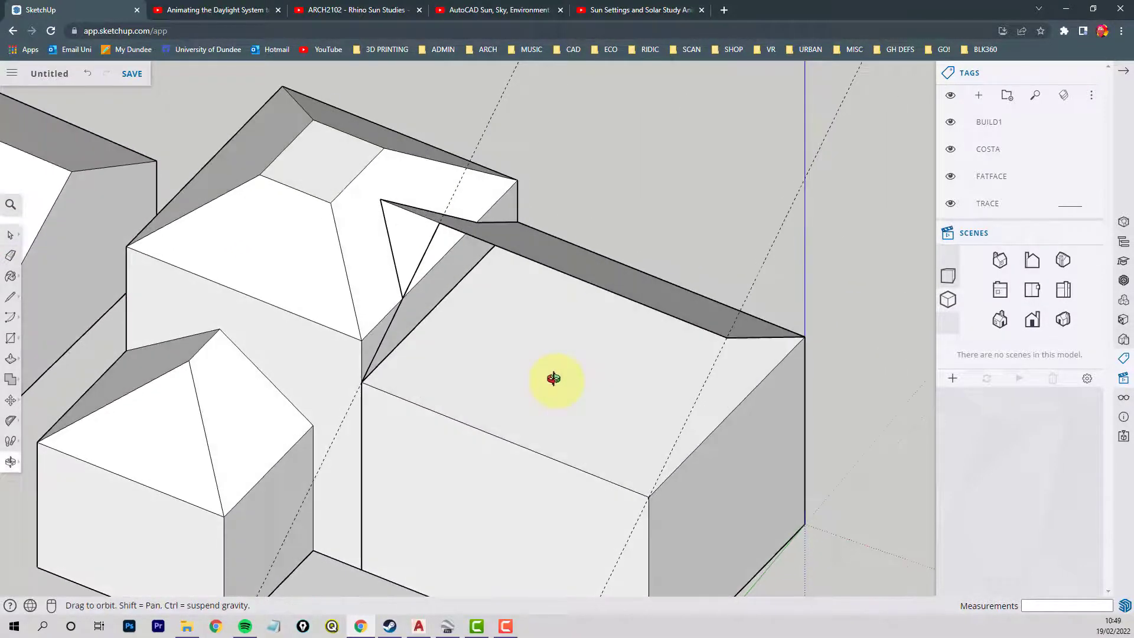
Step: Draw the gable's sloping edge, about 6631 mm, from the far ridge end to the front eaves corner to close the roof slope
left_click(10, 298)
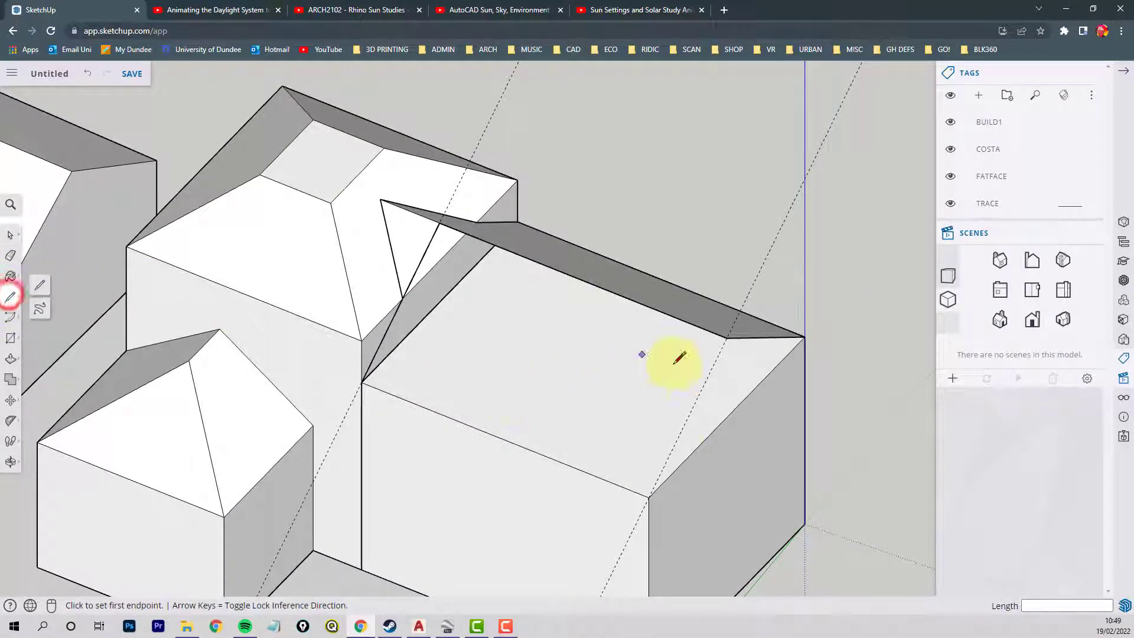
left_click(726, 336)
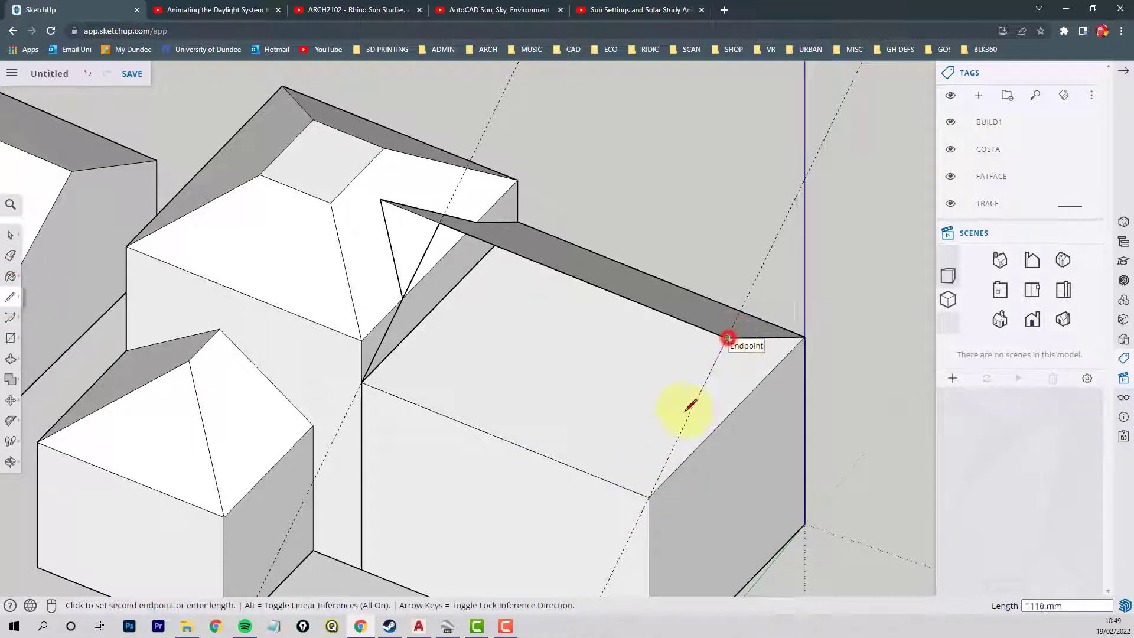
left_click(648, 497)
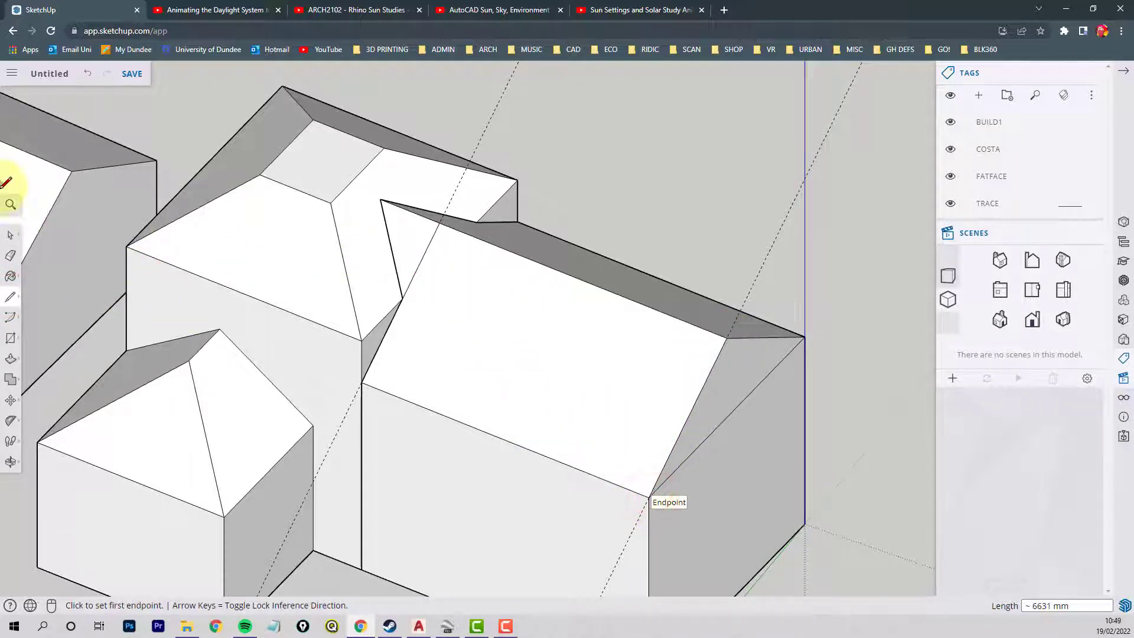
Step: Hide the edge dividing the small triangular face from the lower building's front roof slope
left_click(10, 235)
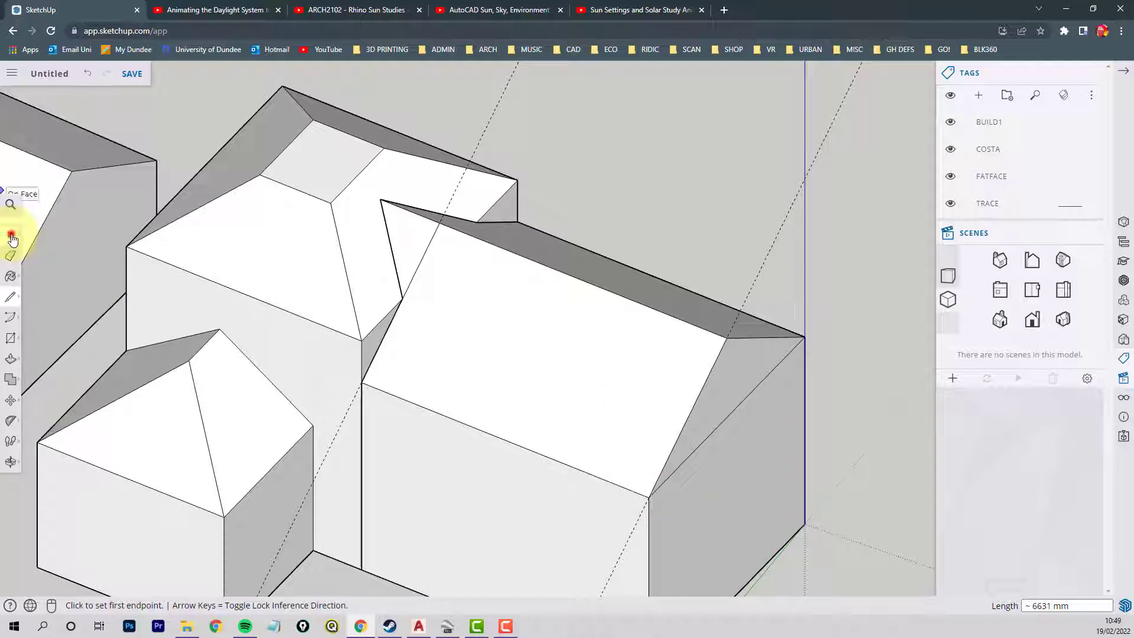
right_click(423, 255)
left_click(470, 326)
middle_click_drag(470, 326, 417, 277)
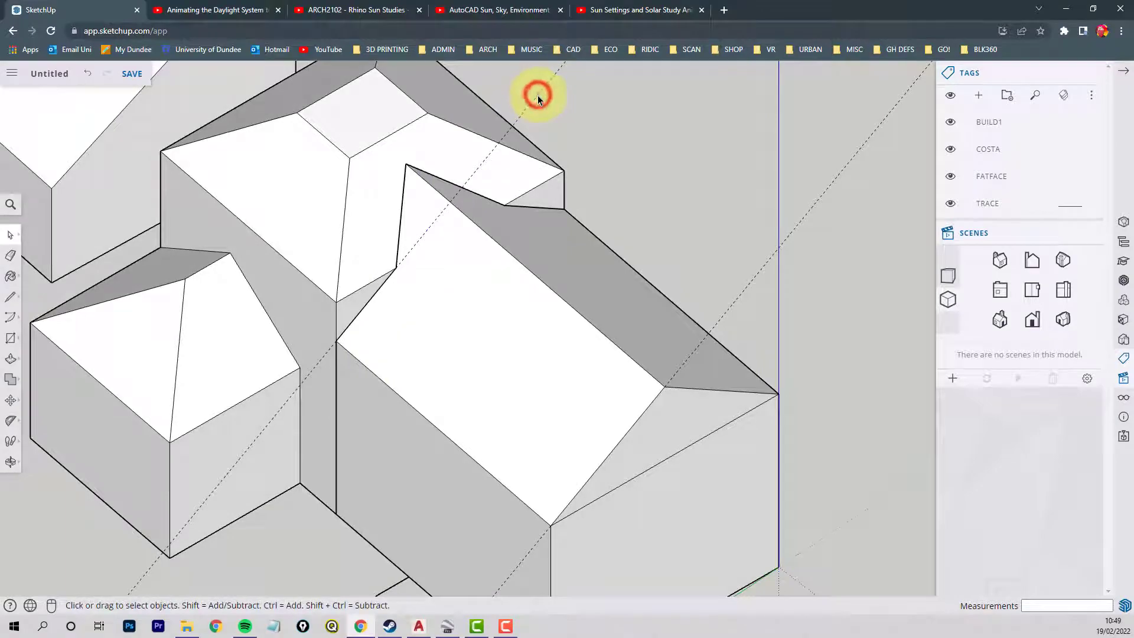
Step: Delete the guide line running through the junction of the two roofs and select the remaining guide at the gable end
middle_click_drag(538, 96, 588, 148)
left_click(684, 242)
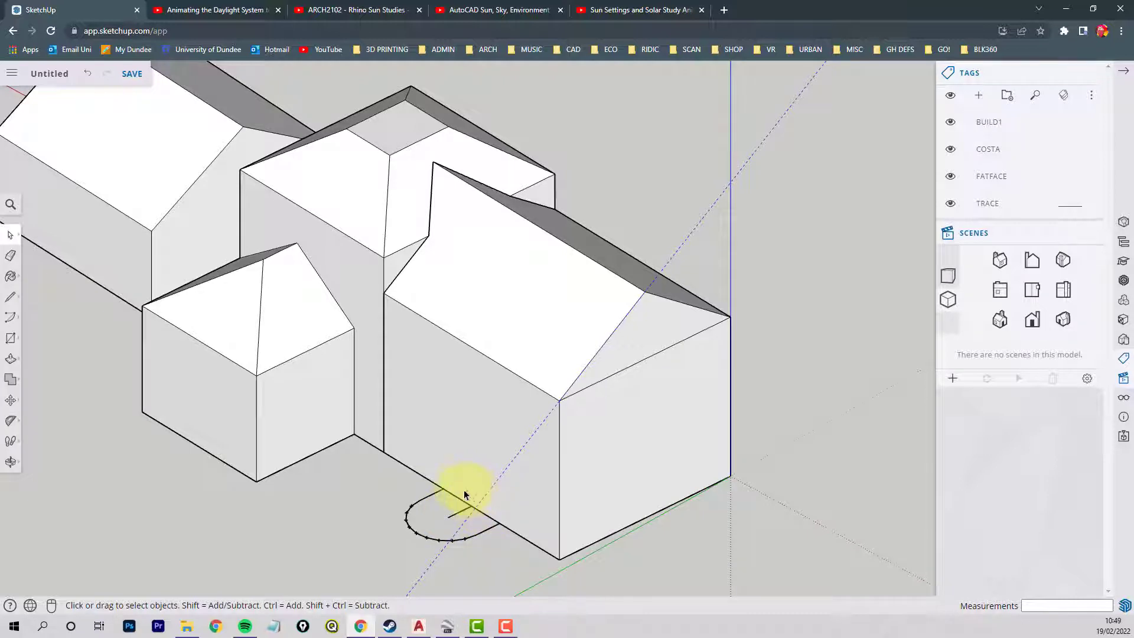
middle_click_drag(519, 455, 598, 458)
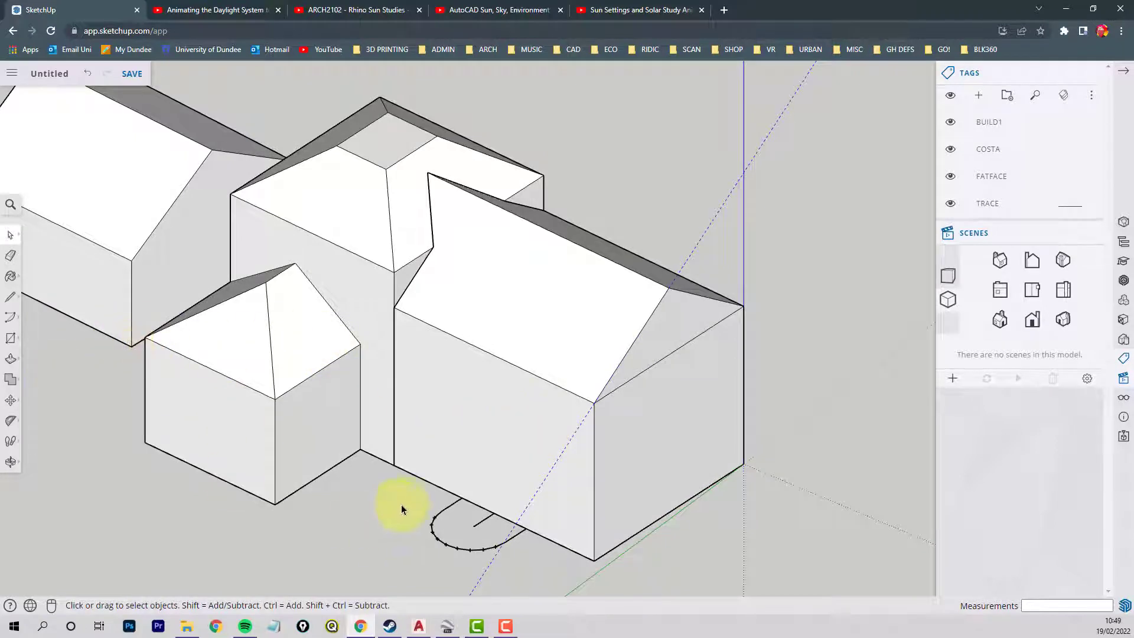
scroll(485, 566, "up", 4)
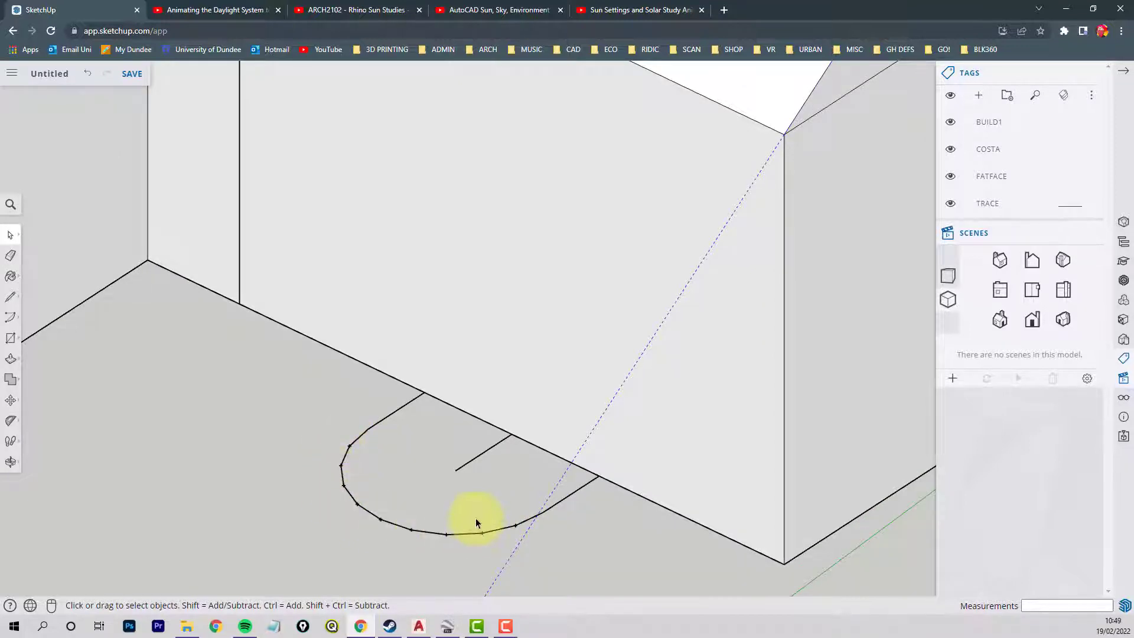
scroll(477, 523, "down", 6)
middle_click_drag(426, 357, 471, 365)
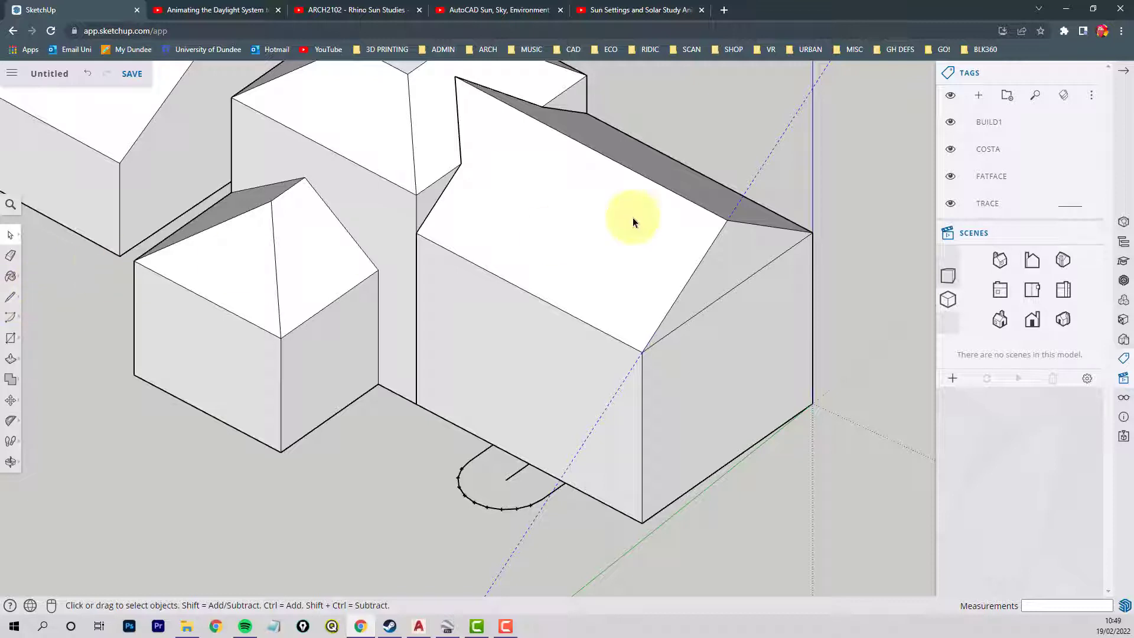
Step: Toggle the visibility of the BUILD1, COSTA, FATFACE and TRACE tags to check which geometry each one controls
left_click(953, 151)
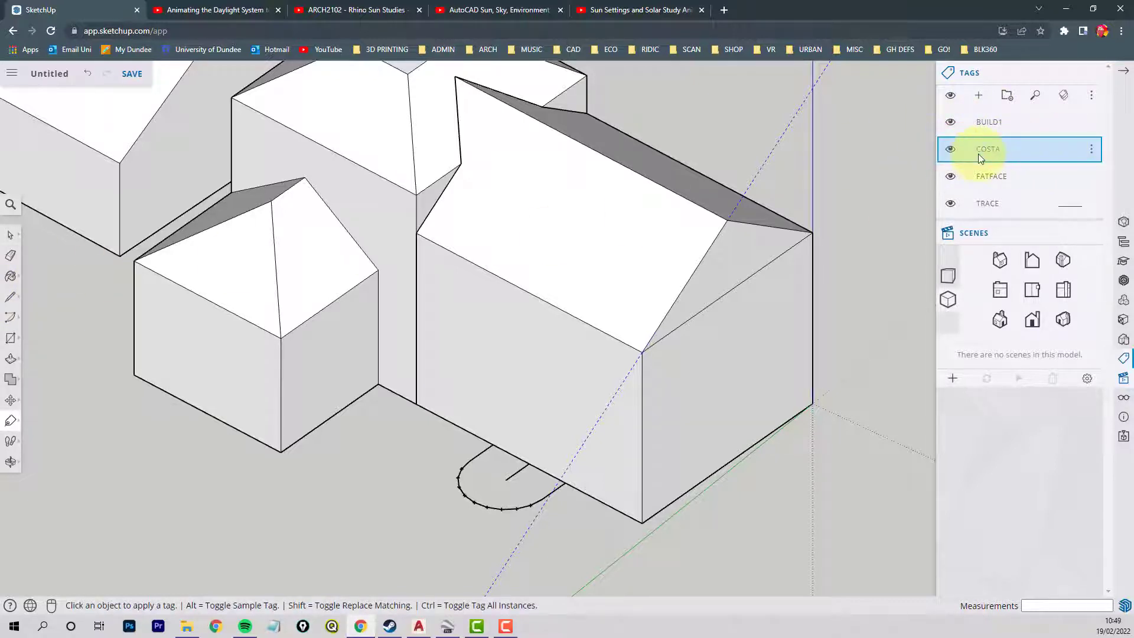
scroll(734, 235, "down", 5)
middle_click_drag(600, 336, 635, 388)
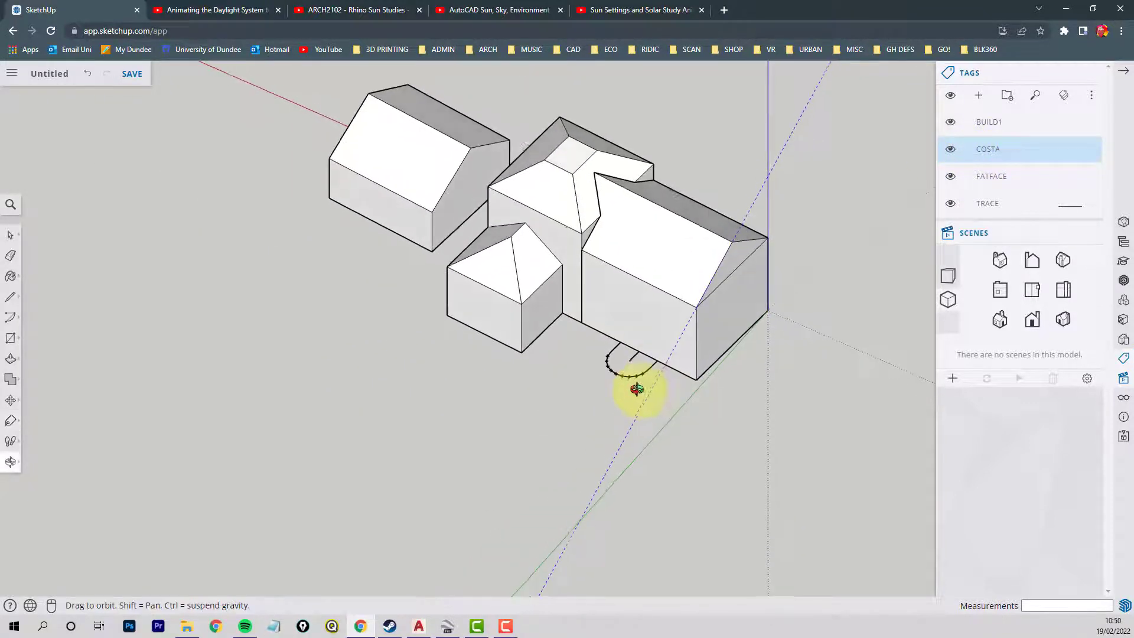
left_click(953, 181)
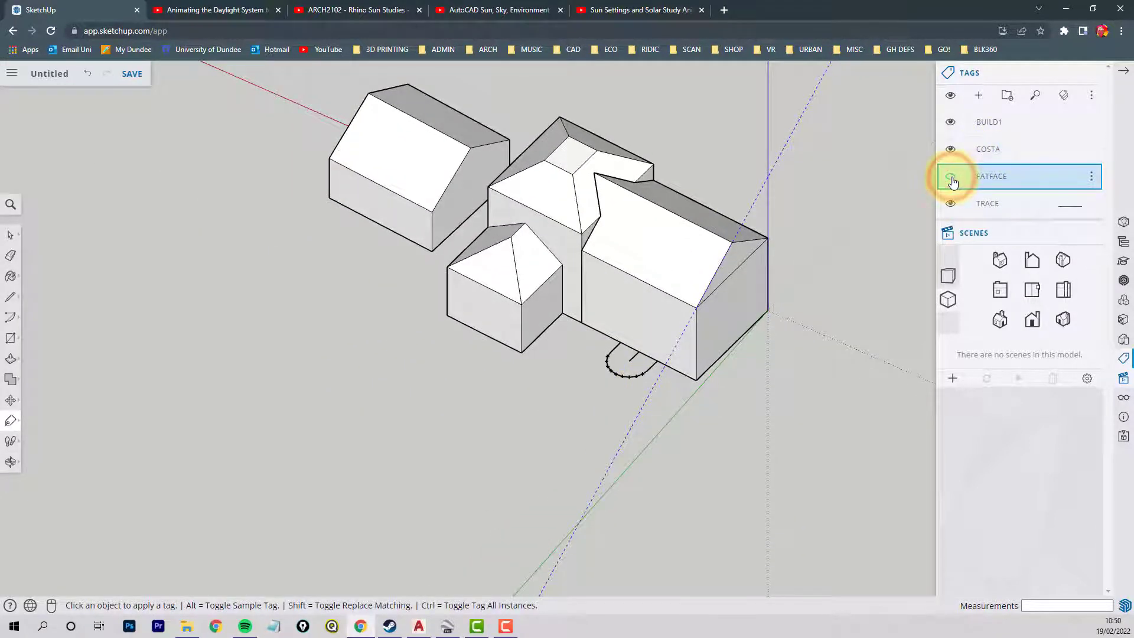
left_click(10, 235)
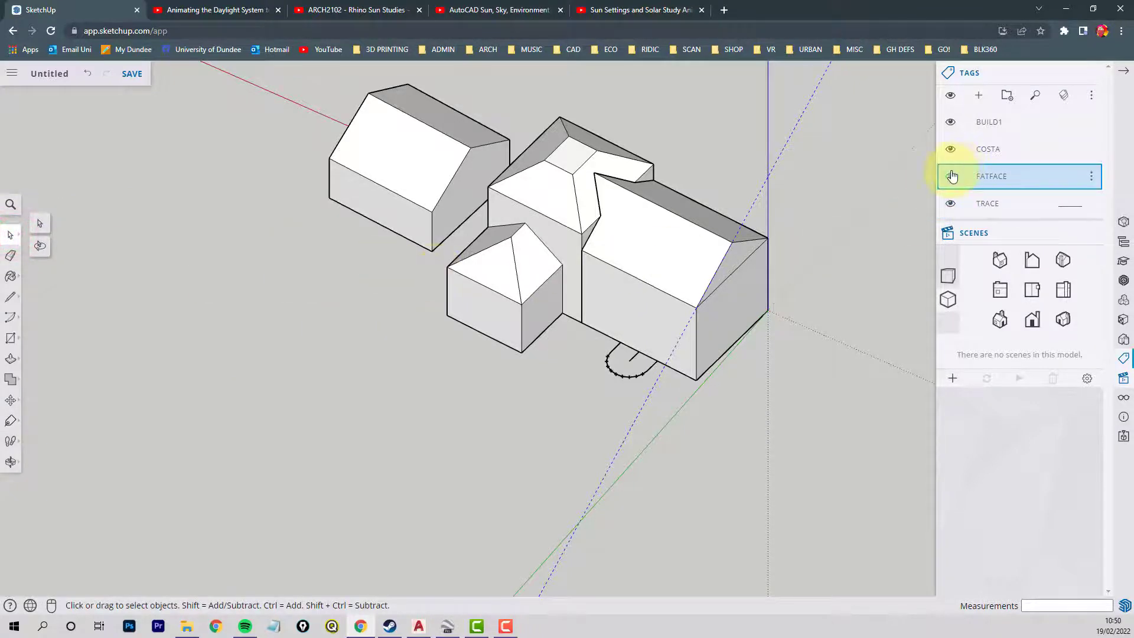
left_click(951, 127)
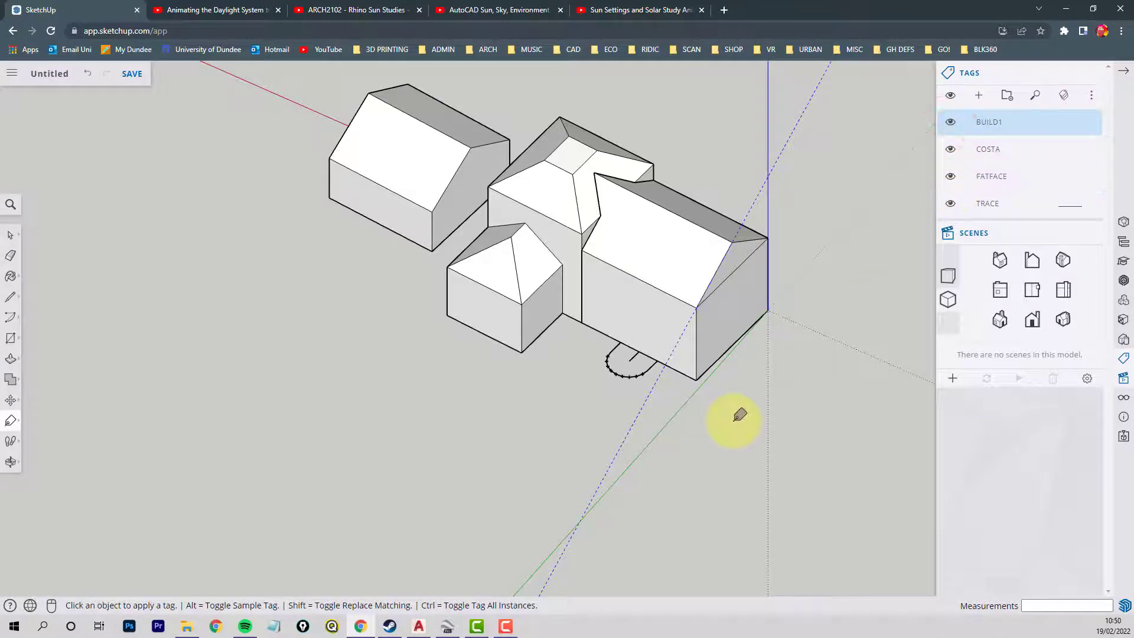
left_click(10, 235)
left_click(435, 434)
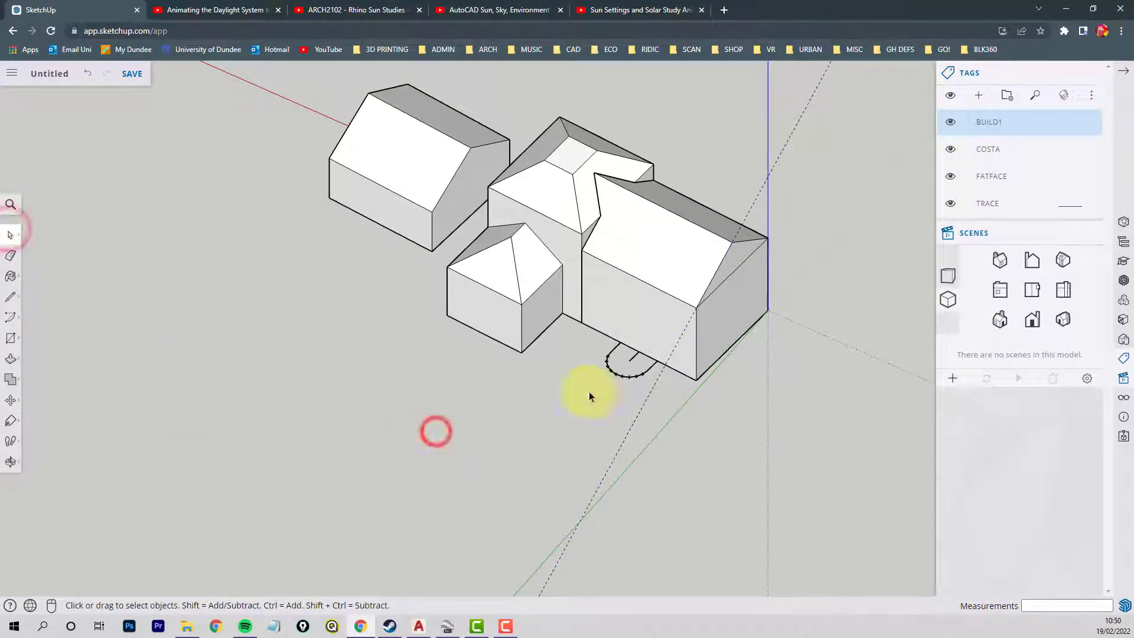
left_click(950, 154)
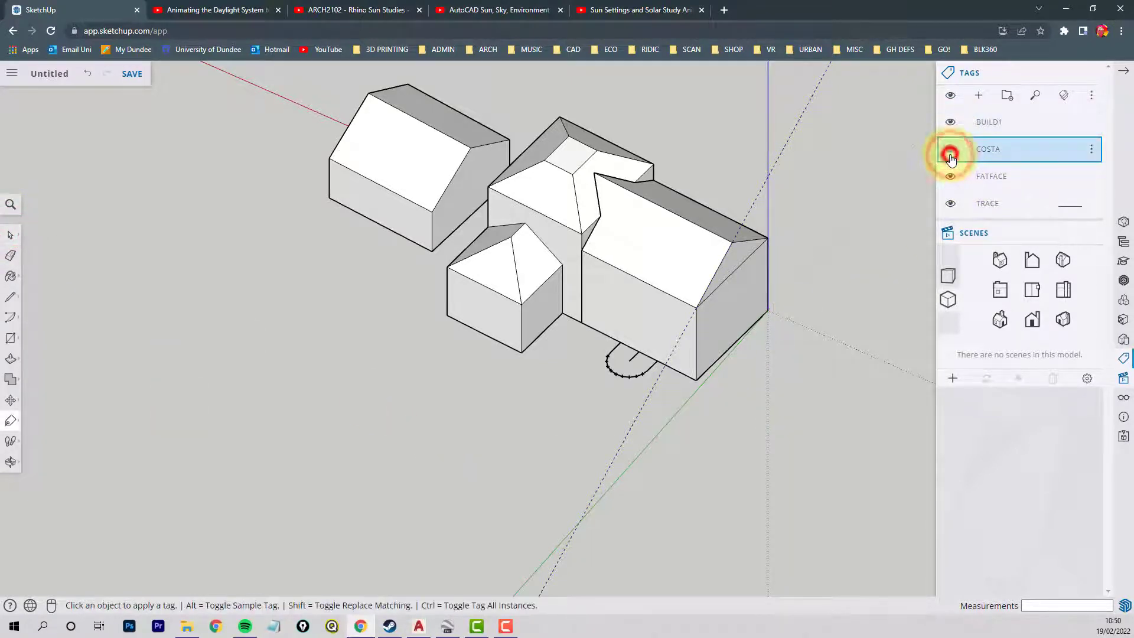
left_click(949, 206)
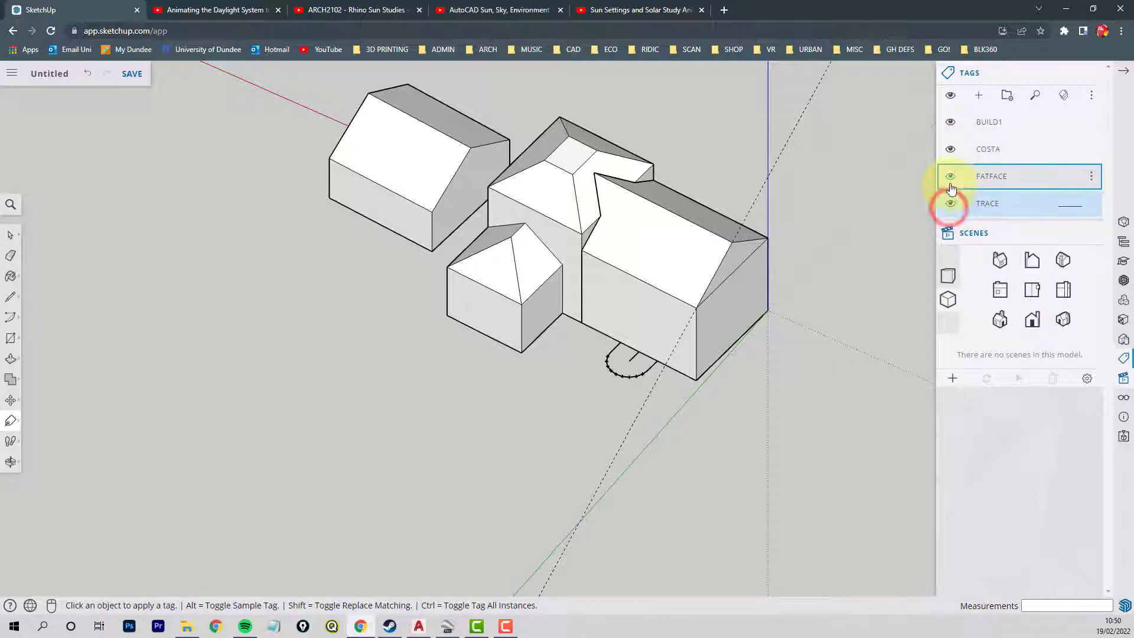
left_click(950, 155)
left_click(950, 154)
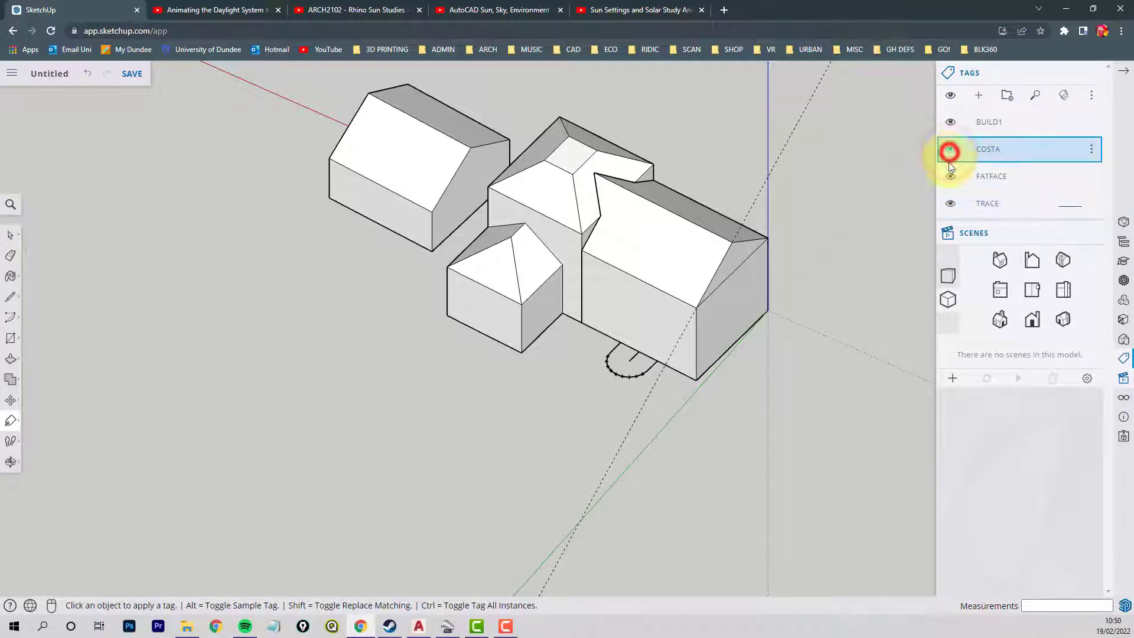
left_click(947, 182)
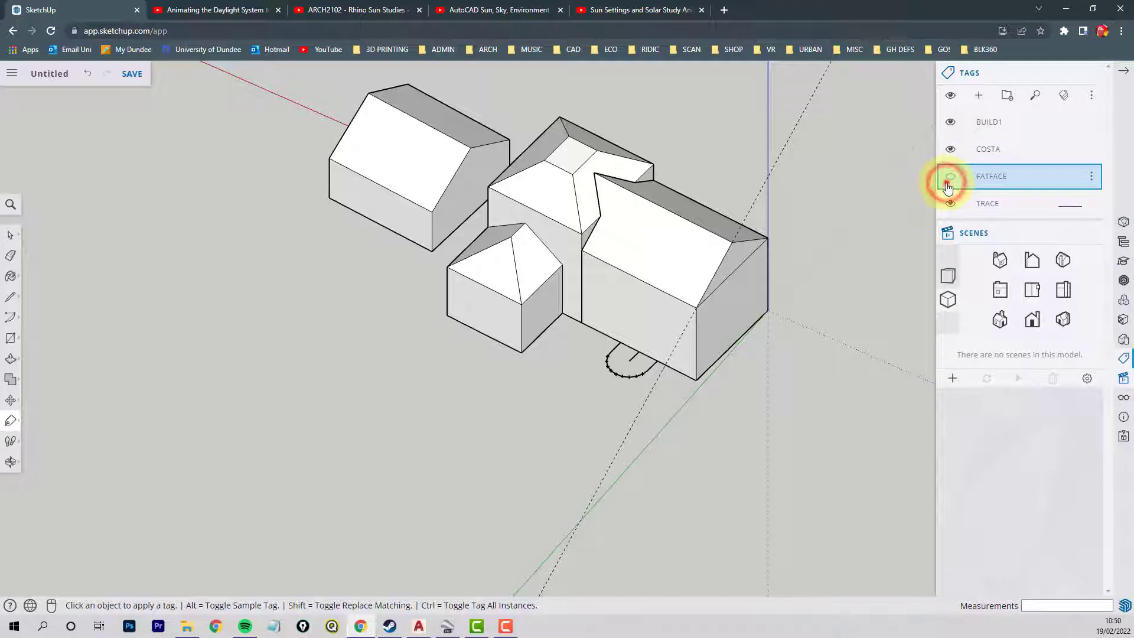
Step: Assign the COSTA tag to the entire lower pitched-roof building and hide that tag
left_click(10, 235)
left_click_drag(547, 476, 814, 151)
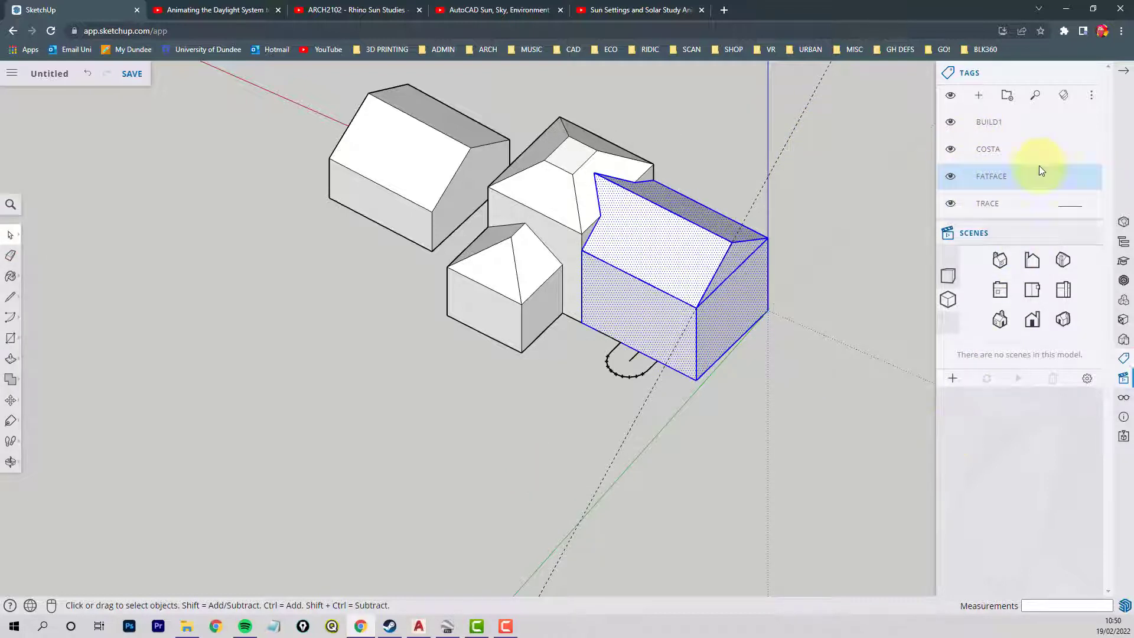
mouse_move(1090, 155)
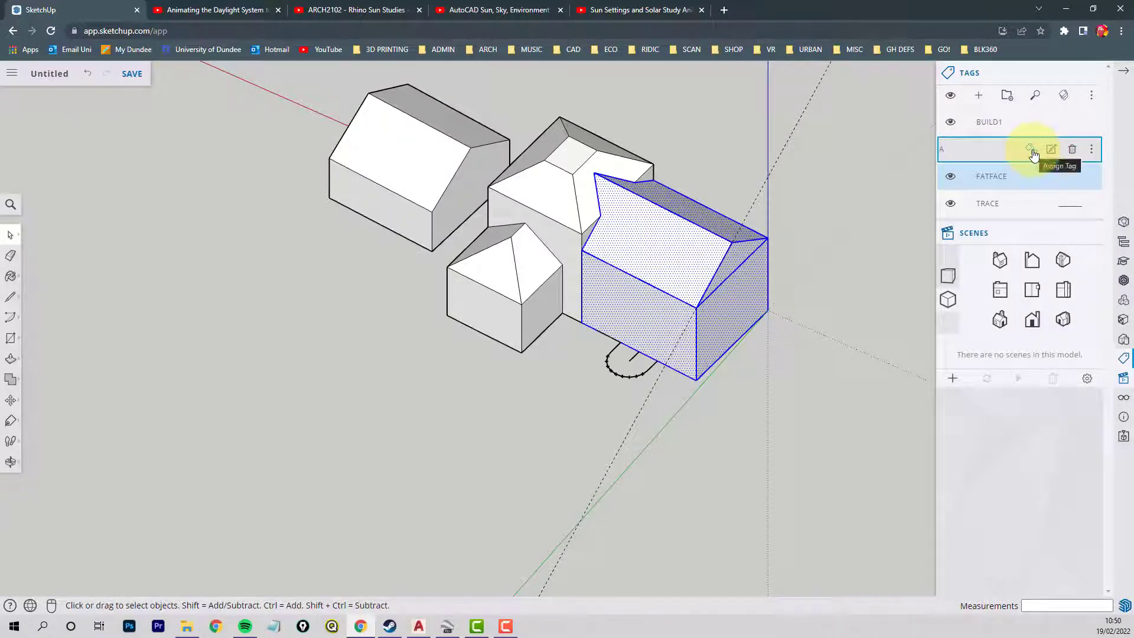
left_click(831, 258)
left_click(950, 150)
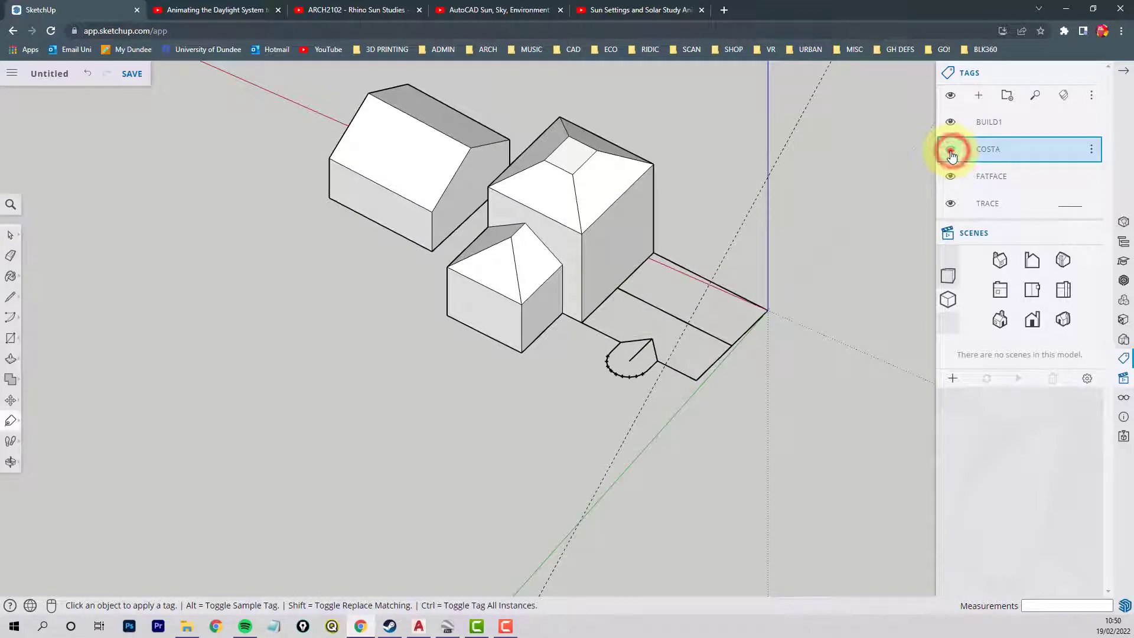
Step: Show the COSTA tag again, assign the FATFACE tag to the hipped-roof building and hide that tag to check the assignment
left_click(950, 150)
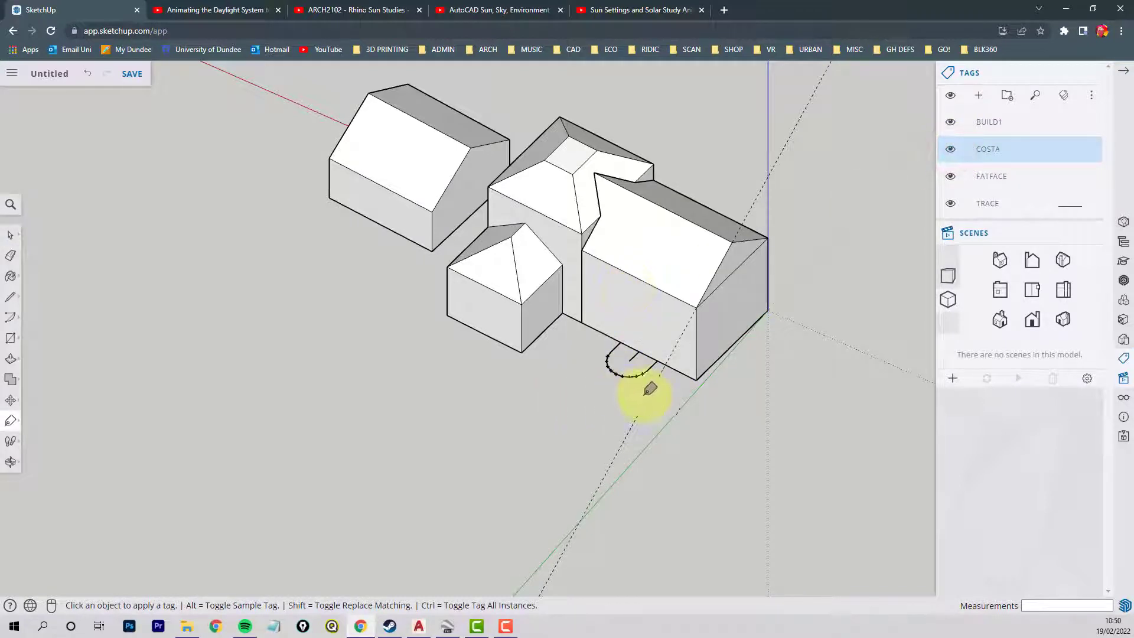
left_click(10, 236)
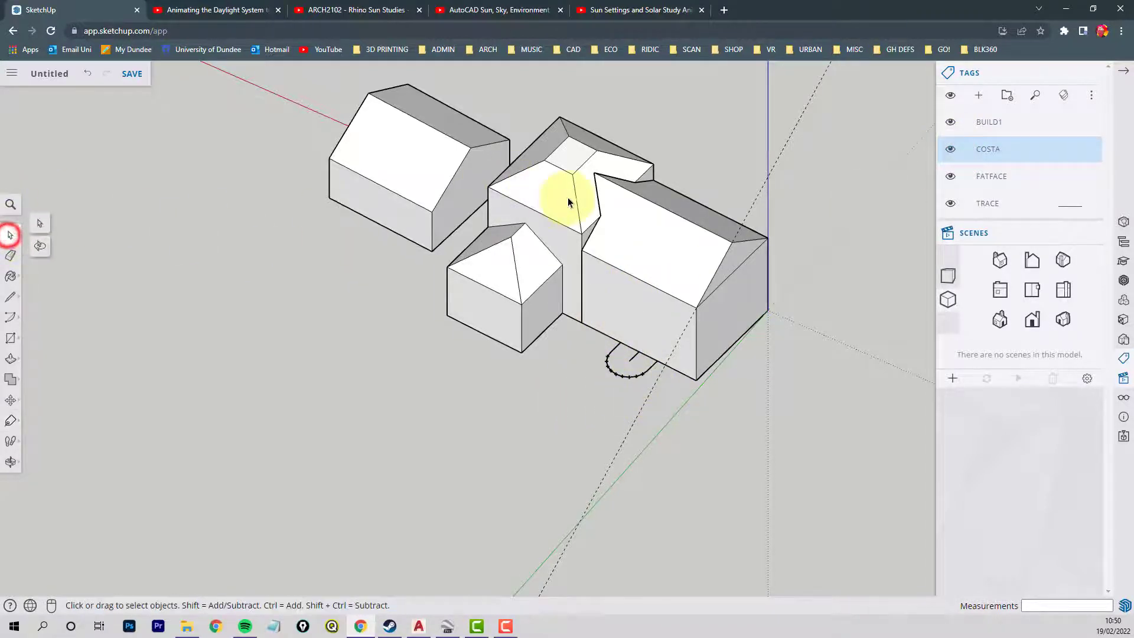
left_click(570, 199)
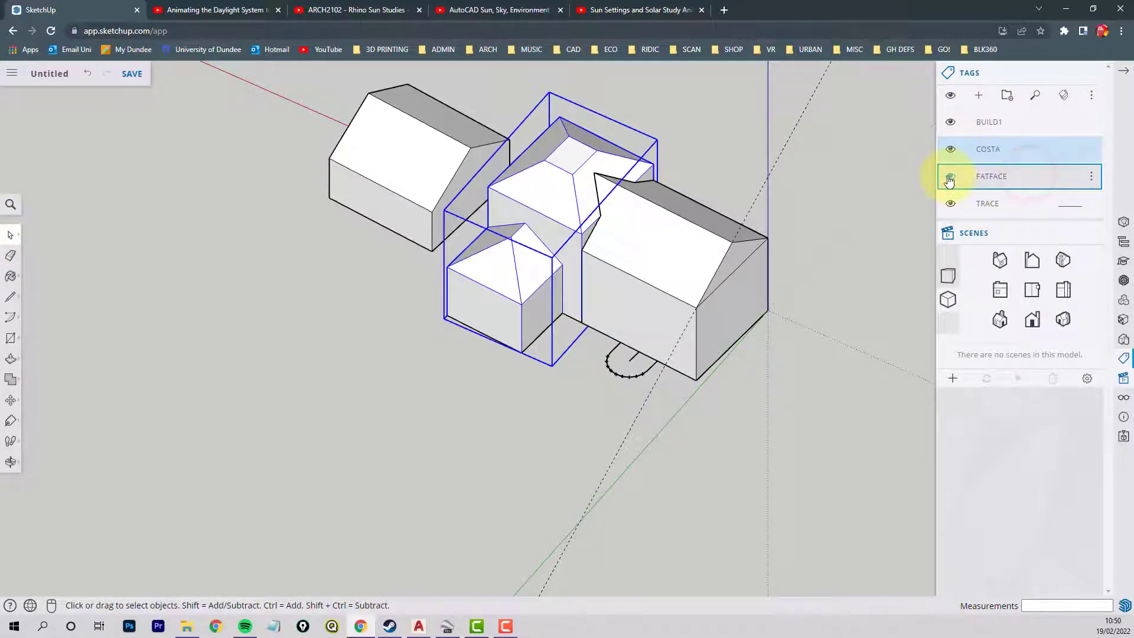
left_click(948, 179)
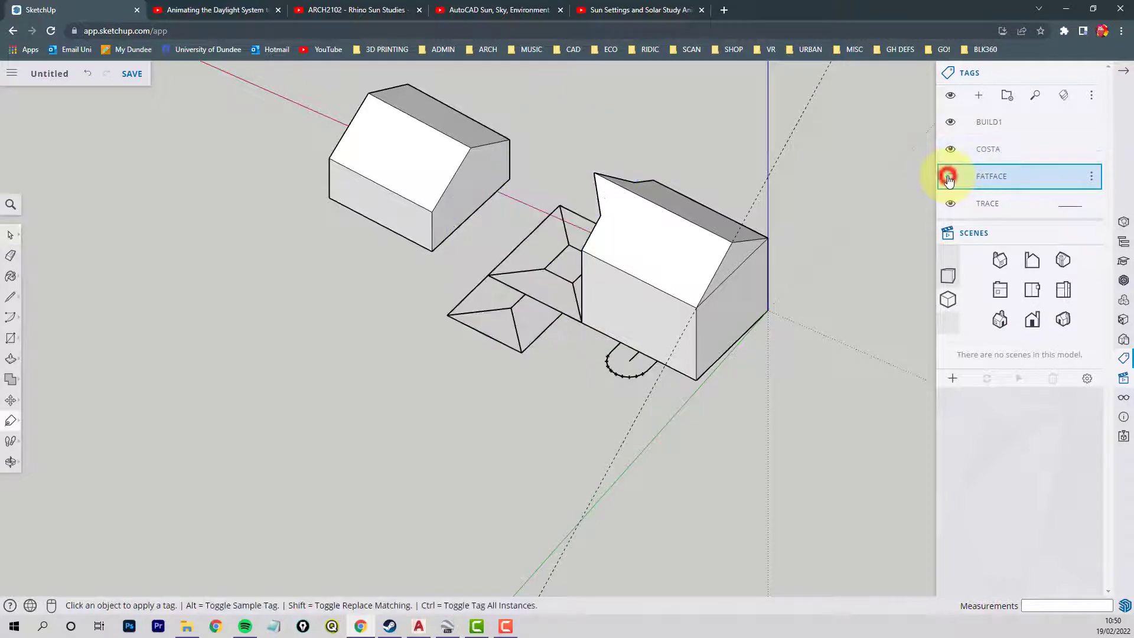
Step: Assign the BUILD1 tag to the entire detached gabled building and switch that tag's visibility back on
left_click(949, 124)
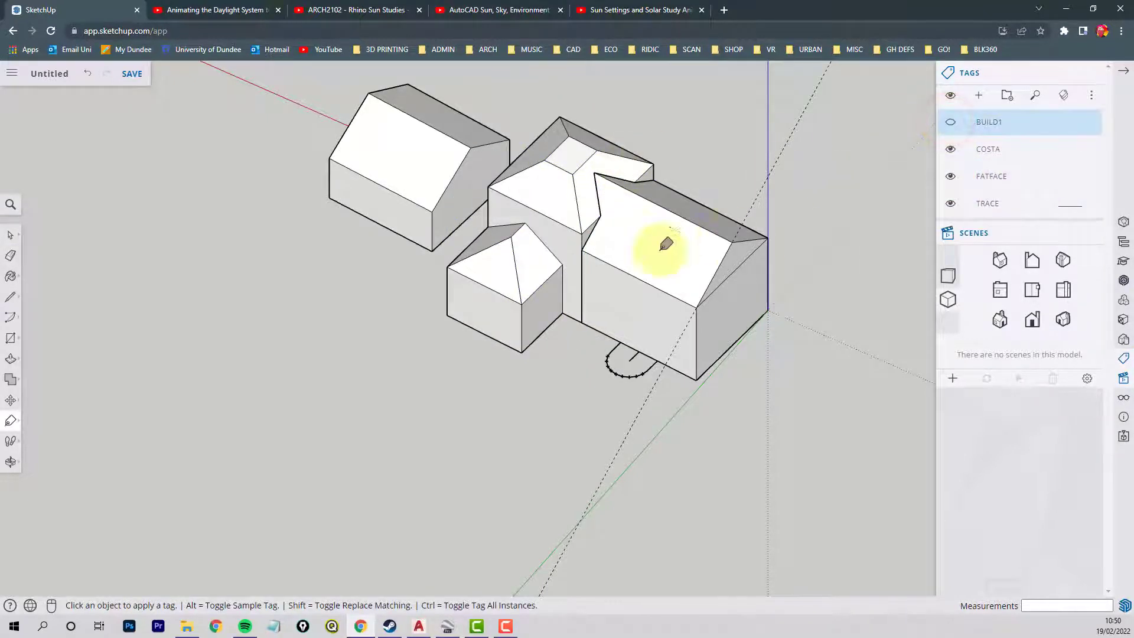
middle_click_drag(665, 244, 772, 271)
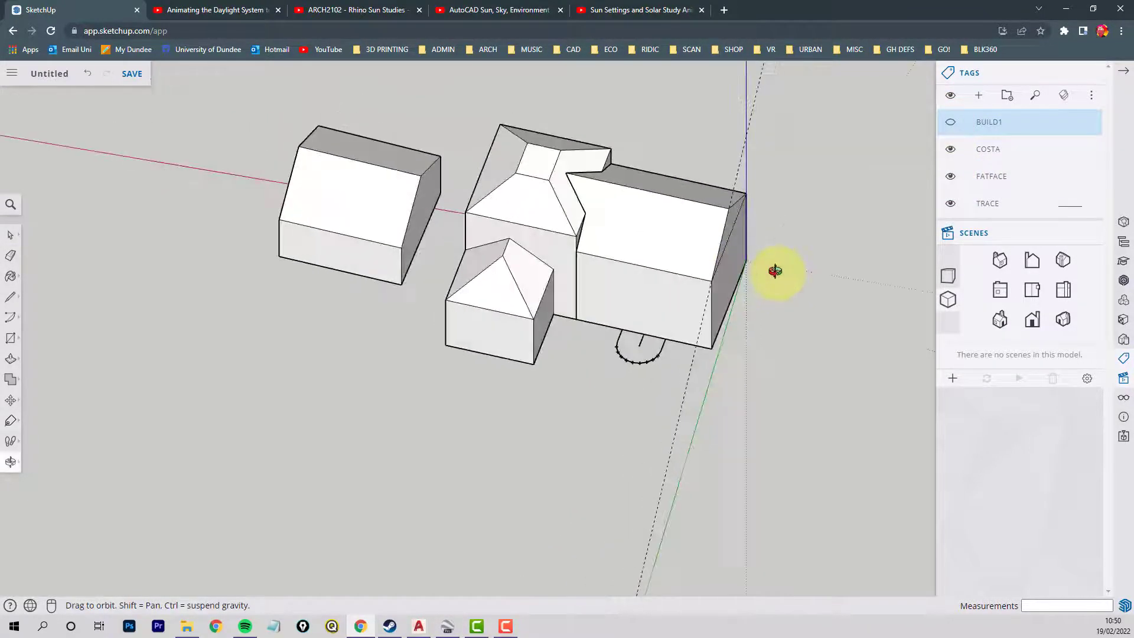
left_click(6, 236)
left_click_drag(220, 104, 446, 301)
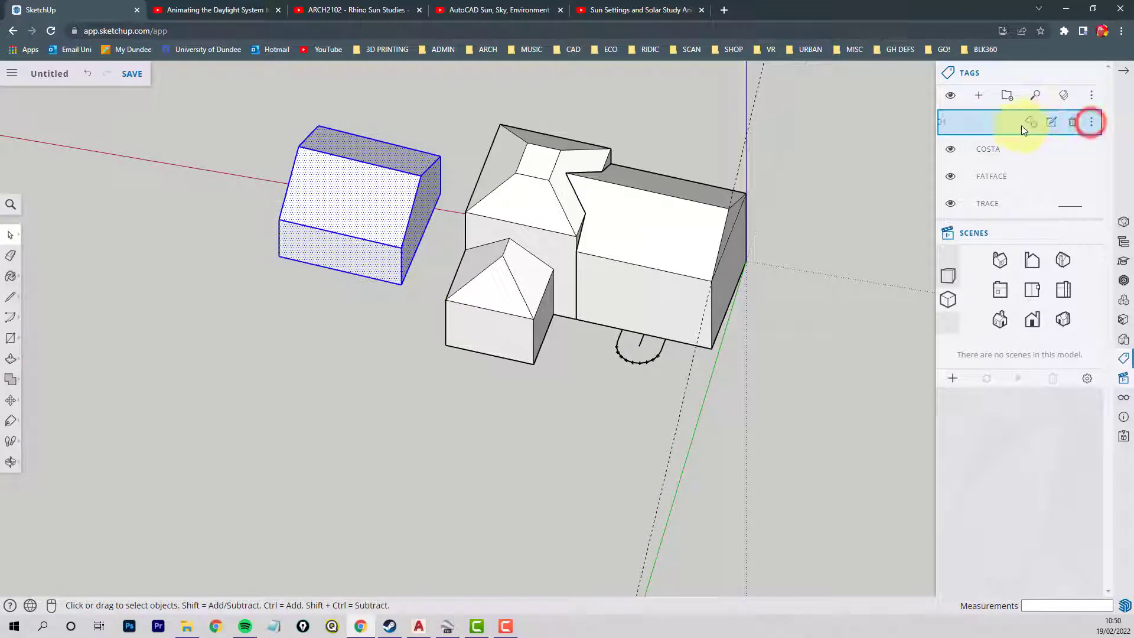
left_click(1030, 123)
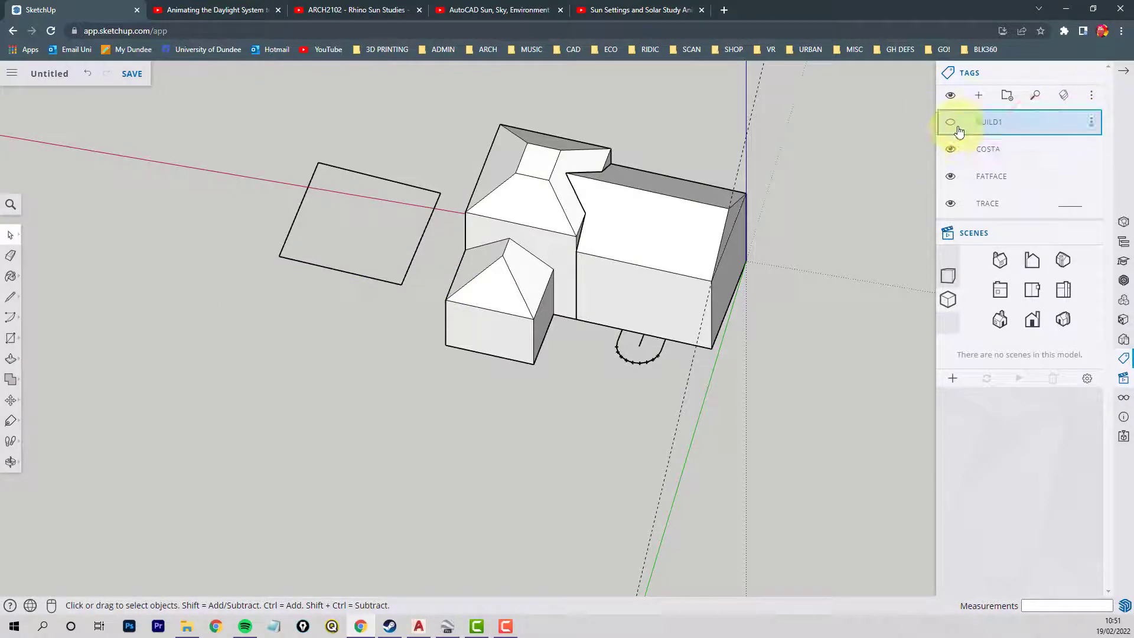
left_click(950, 122)
Step: Toggle the visibility of the COSTA, FATFACE and TRACE tags off and on to verify which geometry each controls
left_click(950, 150)
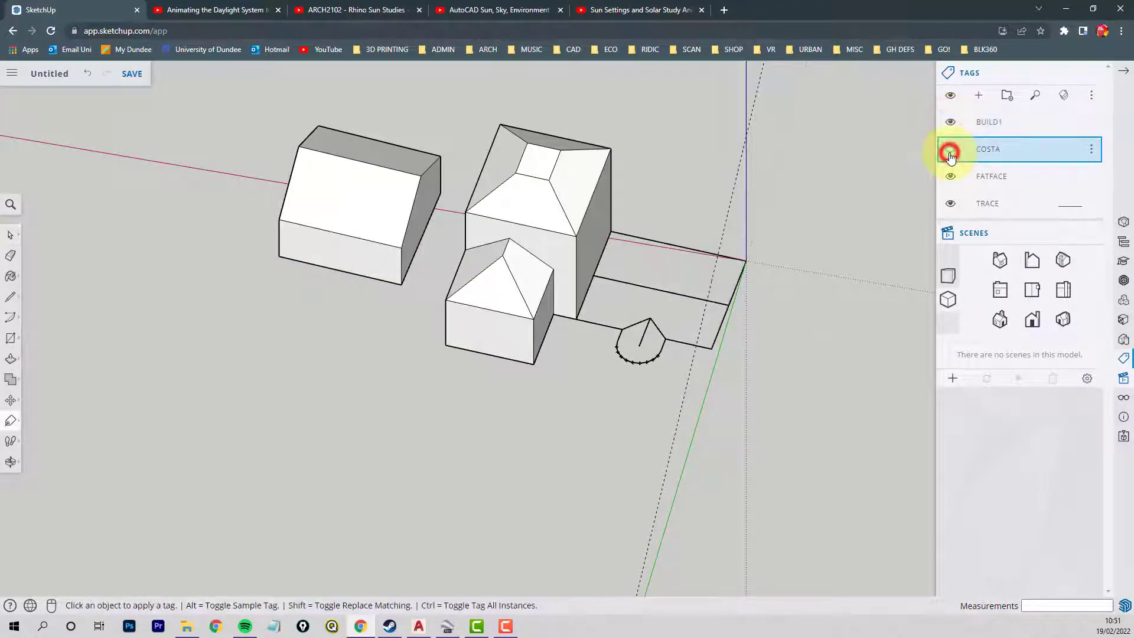
left_click(950, 152)
left_click(950, 176)
left_click(950, 177)
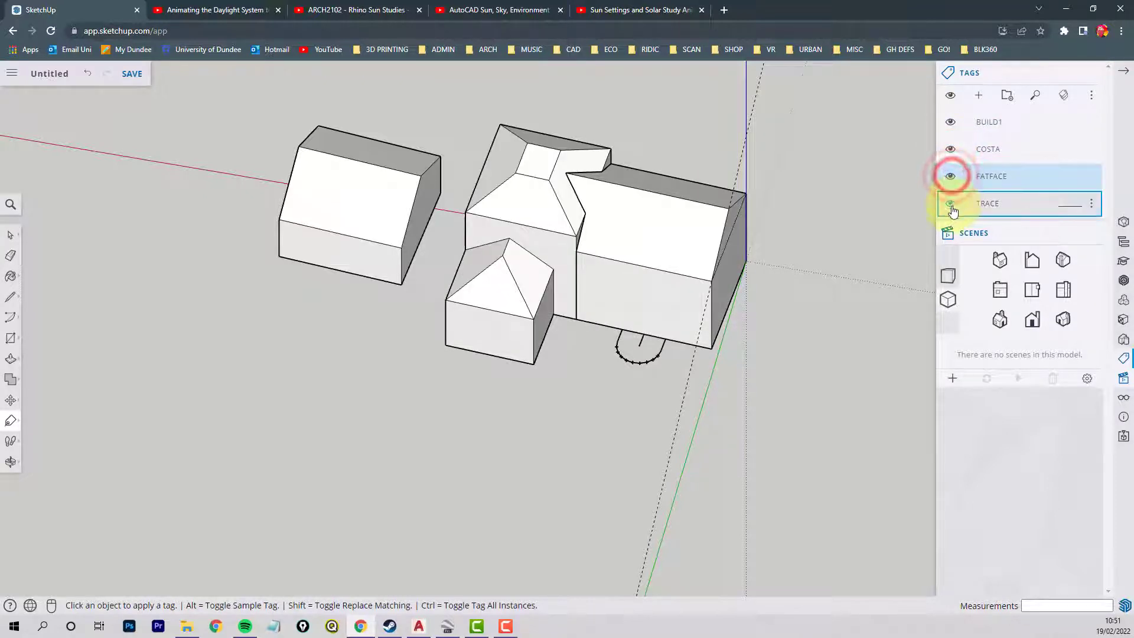
left_click(951, 205)
left_click(951, 205)
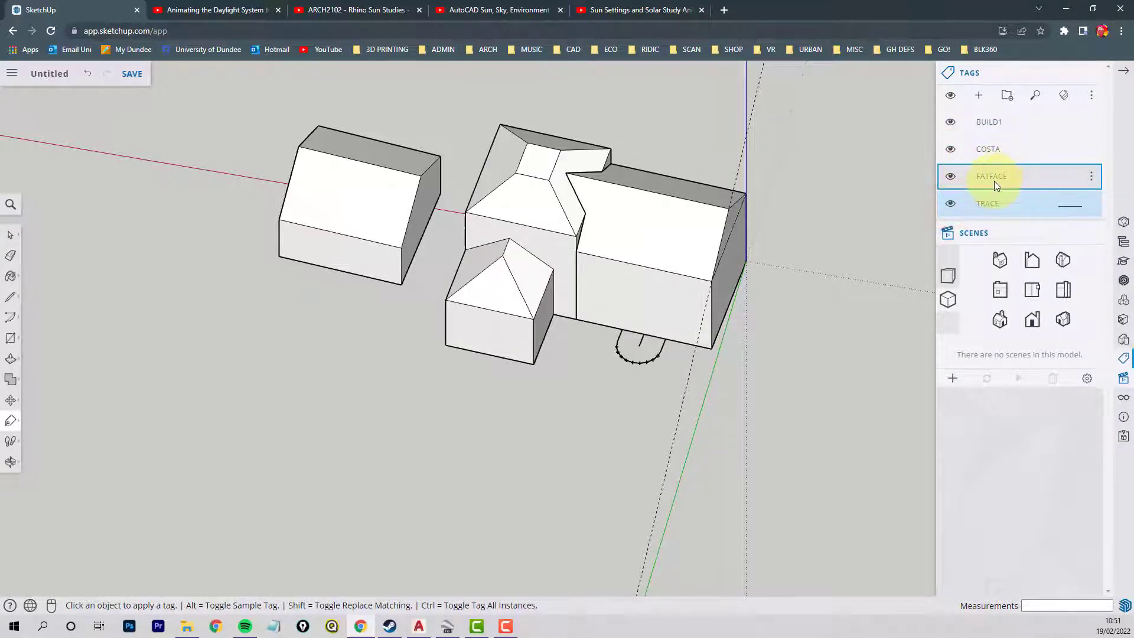
Step: Draw the front bay's first straight side, 1500 mm long, over the trace starting from the lower building's front wall
left_click(994, 149)
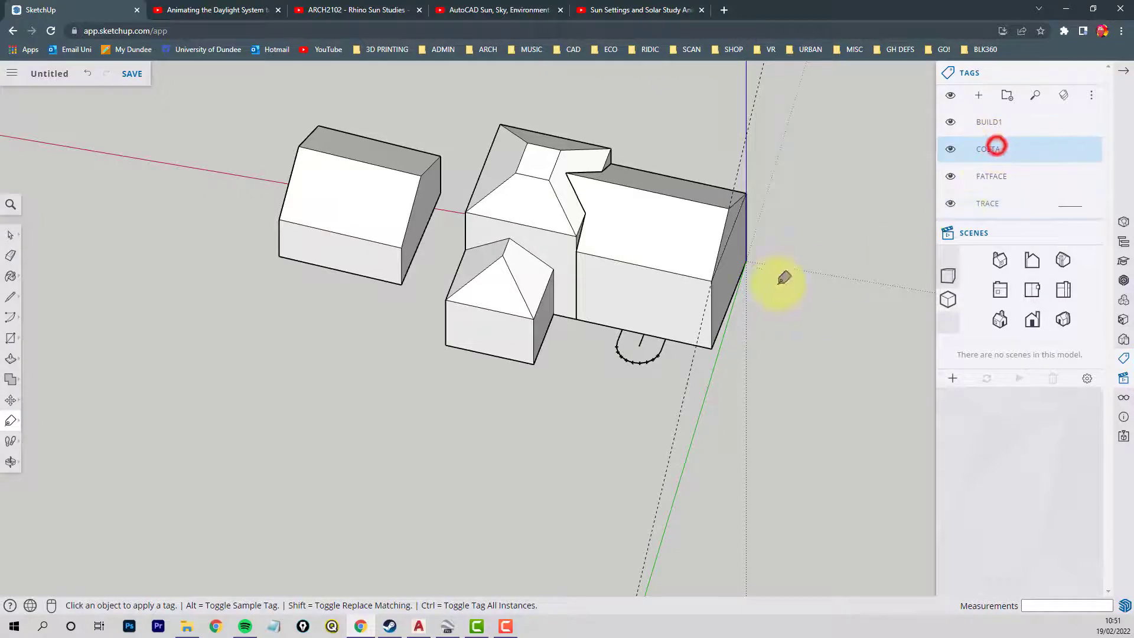
mouse_move(780, 273)
middle_mouse_down()
mouse_move(641, 312)
mouse_move(653, 372)
middle_mouse_up()
scroll(661, 375, "up", 5)
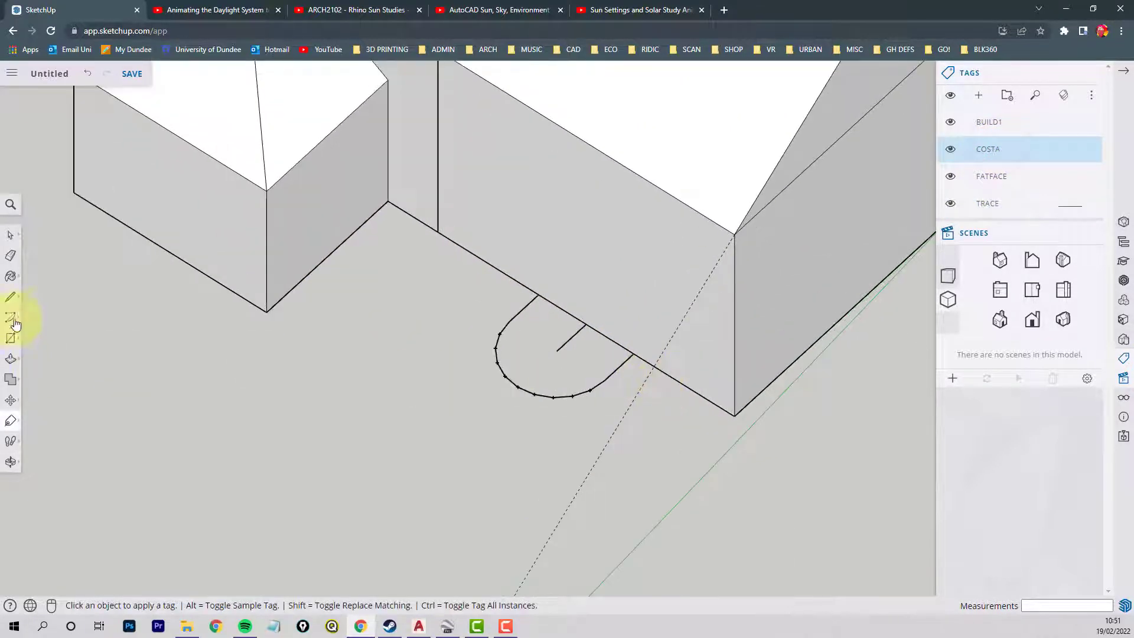
left_click(10, 297)
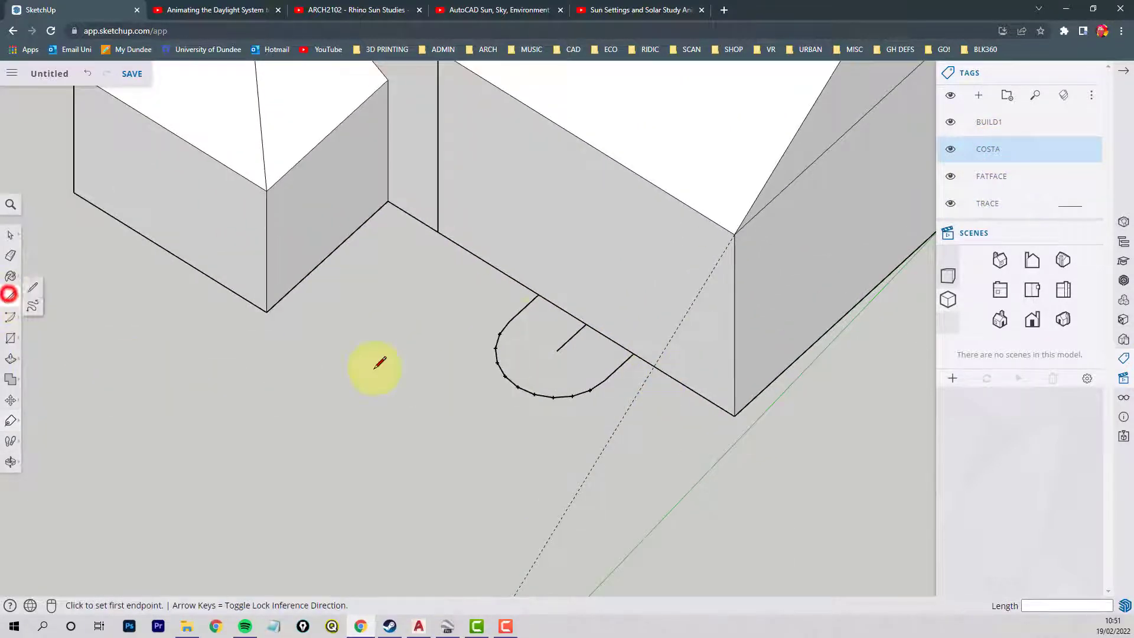
left_click(535, 298)
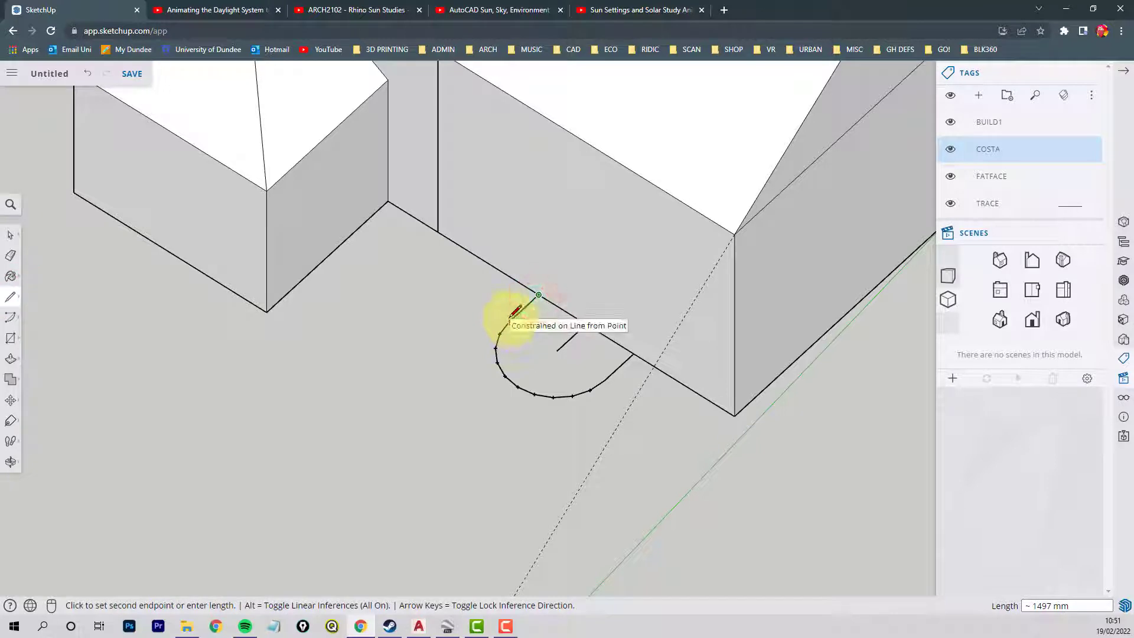
scroll(512, 314, "up", 2)
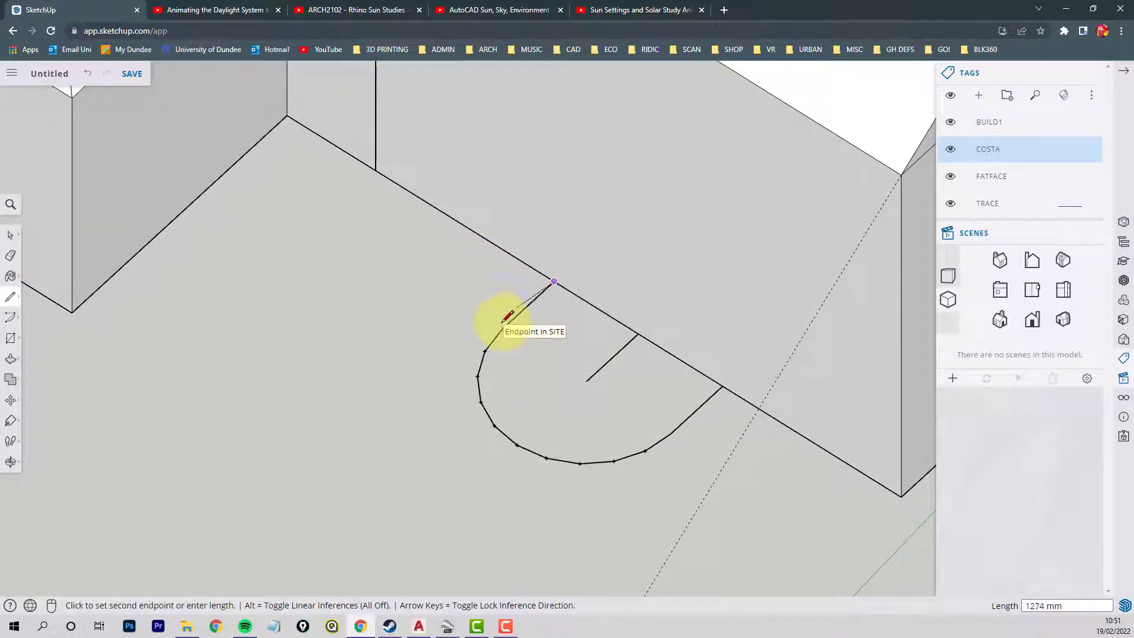
key("alt")
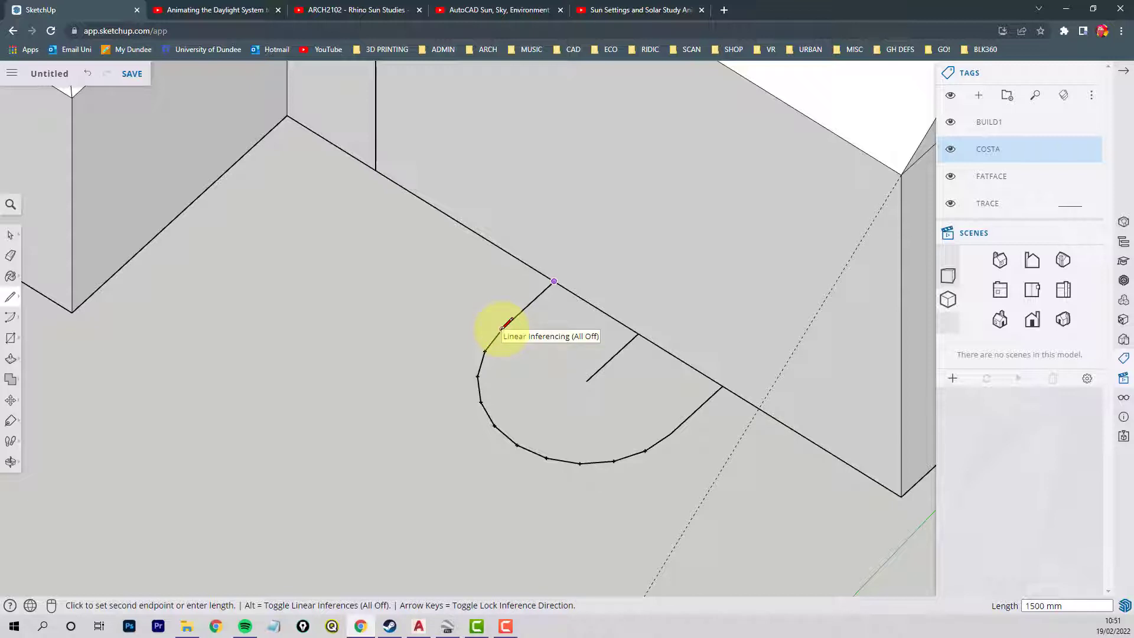
left_click(502, 328)
Step: Trace the bay's curved front segment by segment, then its other straight side back to the wall, closing the footprint
left_click(484, 352)
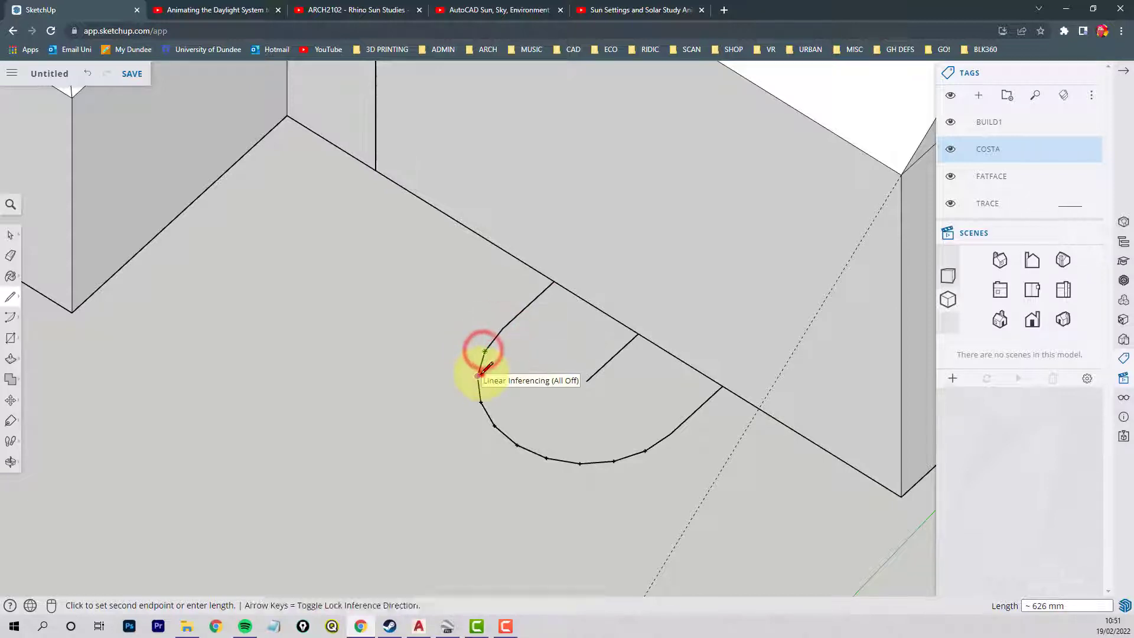
left_click(477, 376)
left_click(482, 402)
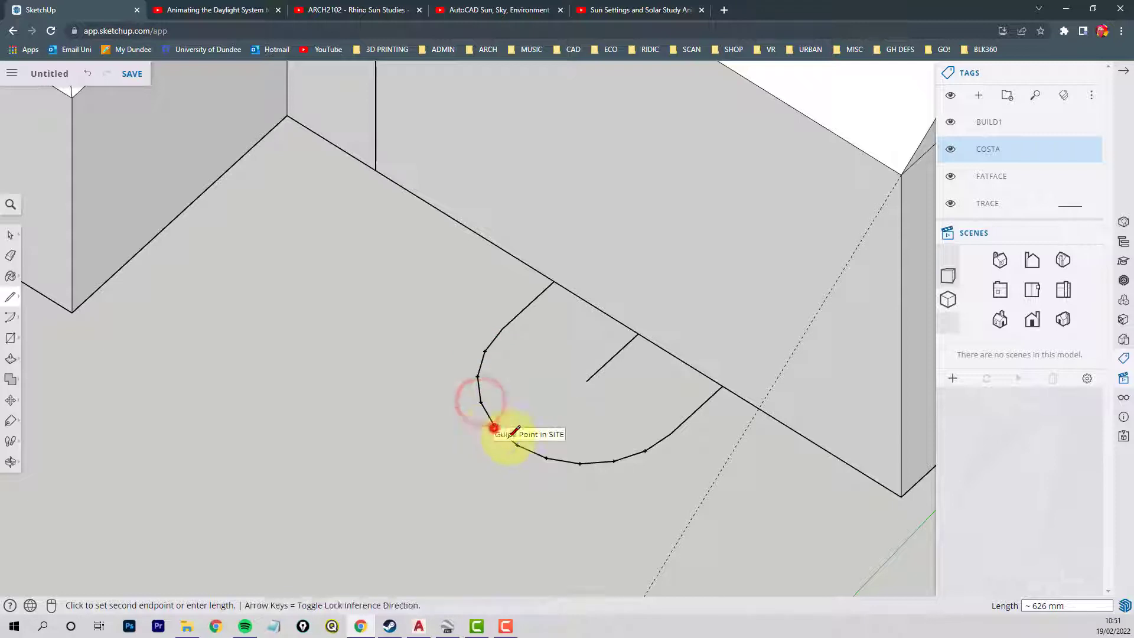
left_click(493, 426)
left_click(517, 445)
left_click(546, 459)
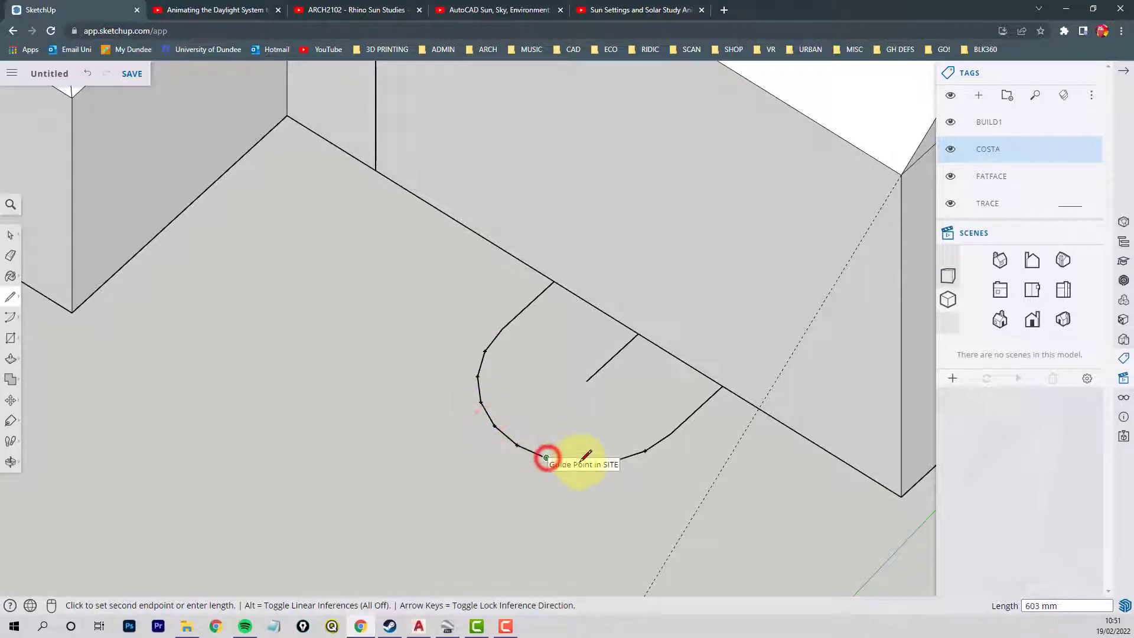
left_click(579, 463)
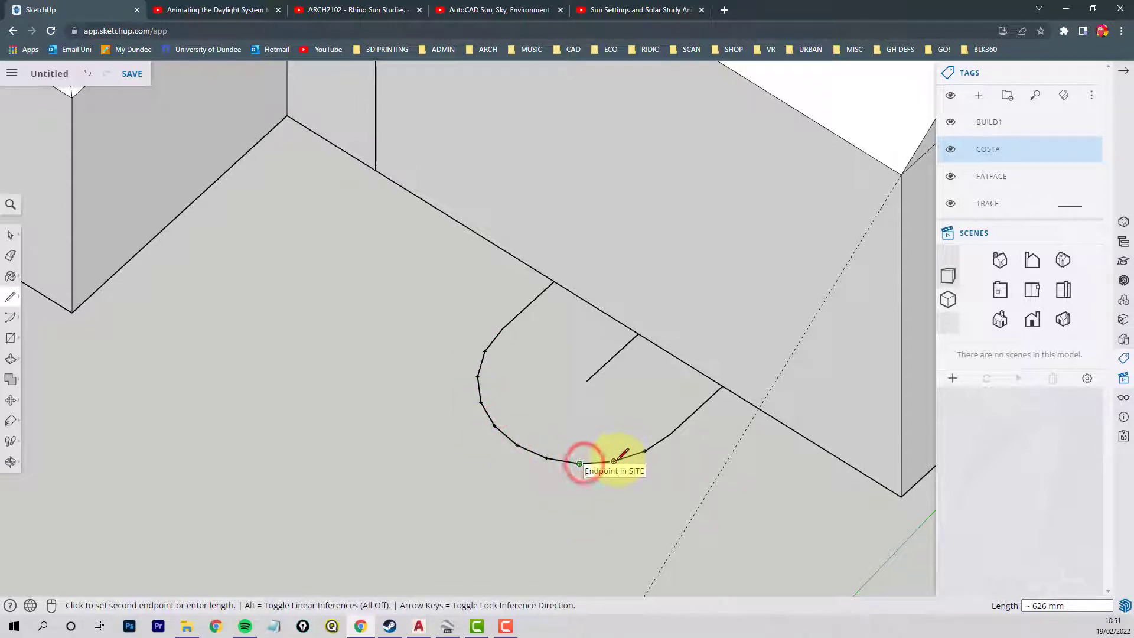
left_click(613, 461)
left_click(644, 451)
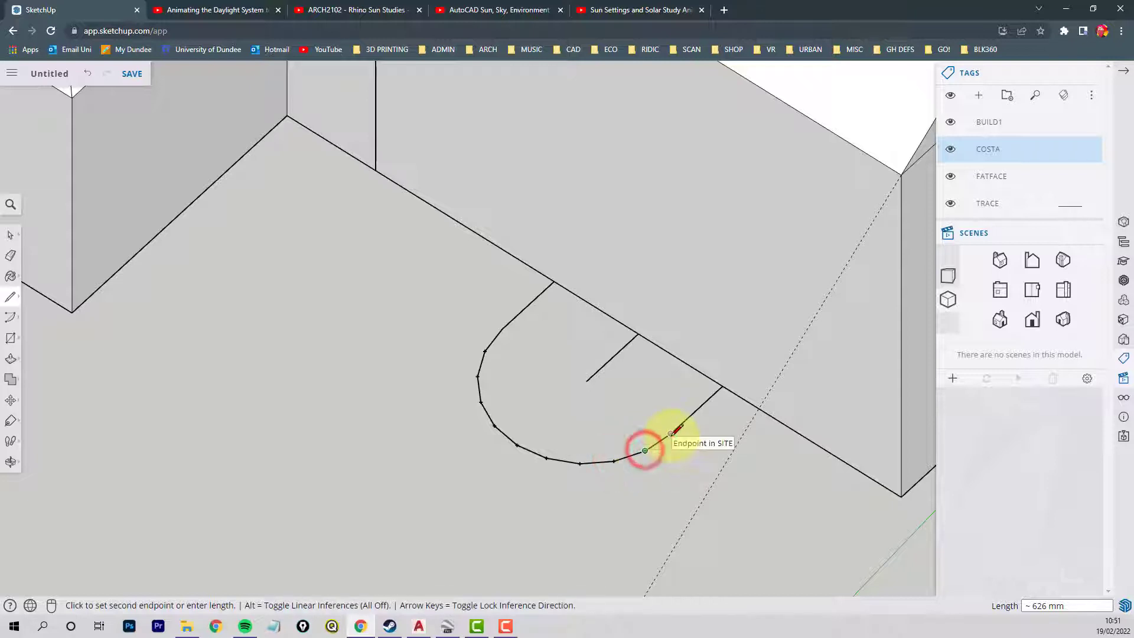
left_click(672, 432)
left_click(723, 386)
Step: Push/Pull the rounded bay footprint up 9000 mm to the eaves corner of the lower building
scroll(664, 365, "down", 2)
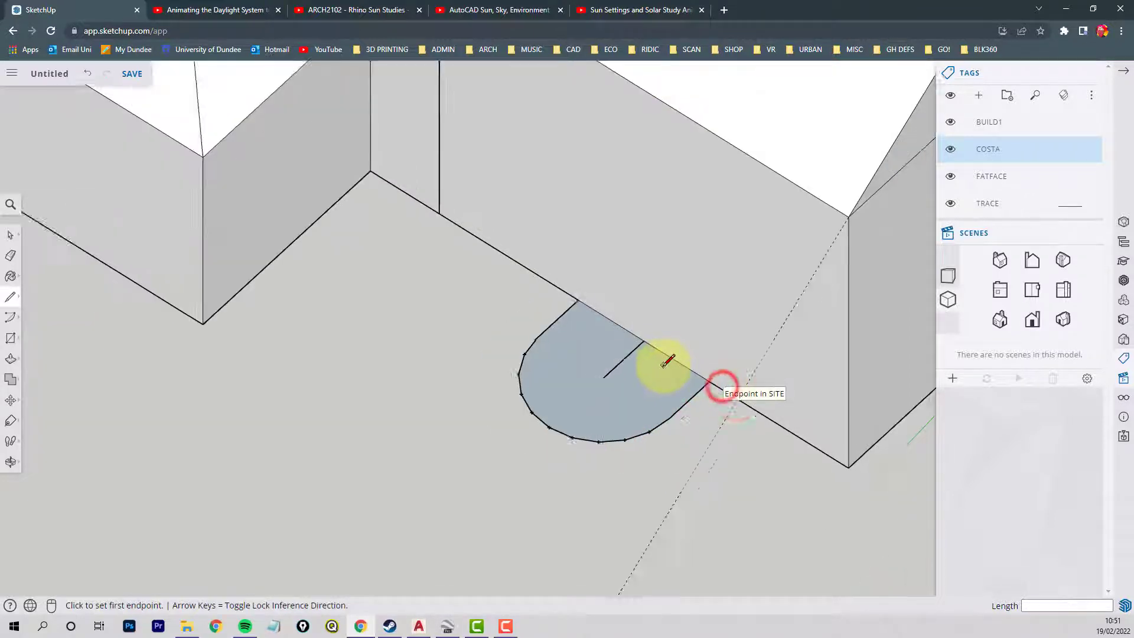
scroll(664, 355, "down", 2)
middle_click_drag(663, 329, 89, 345)
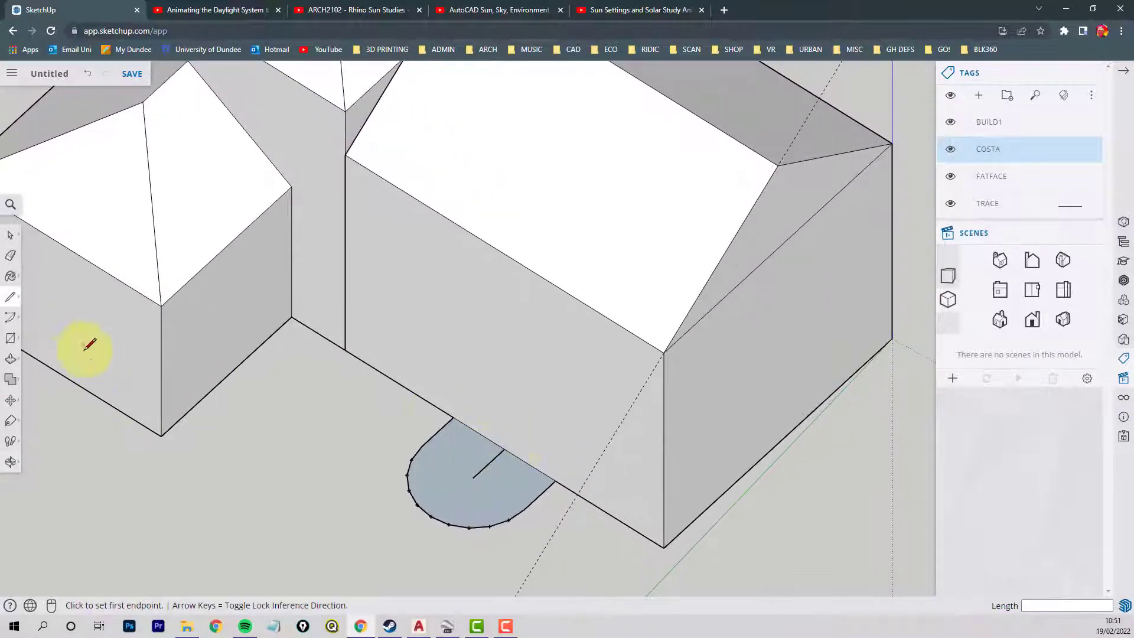
left_click(11, 358)
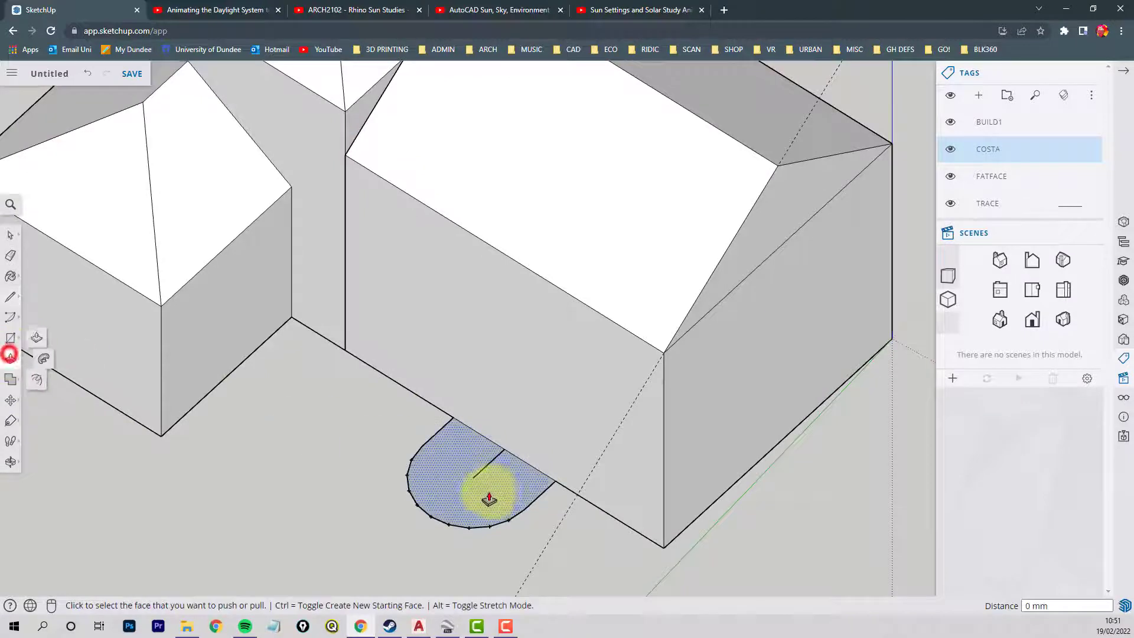
left_click(491, 494)
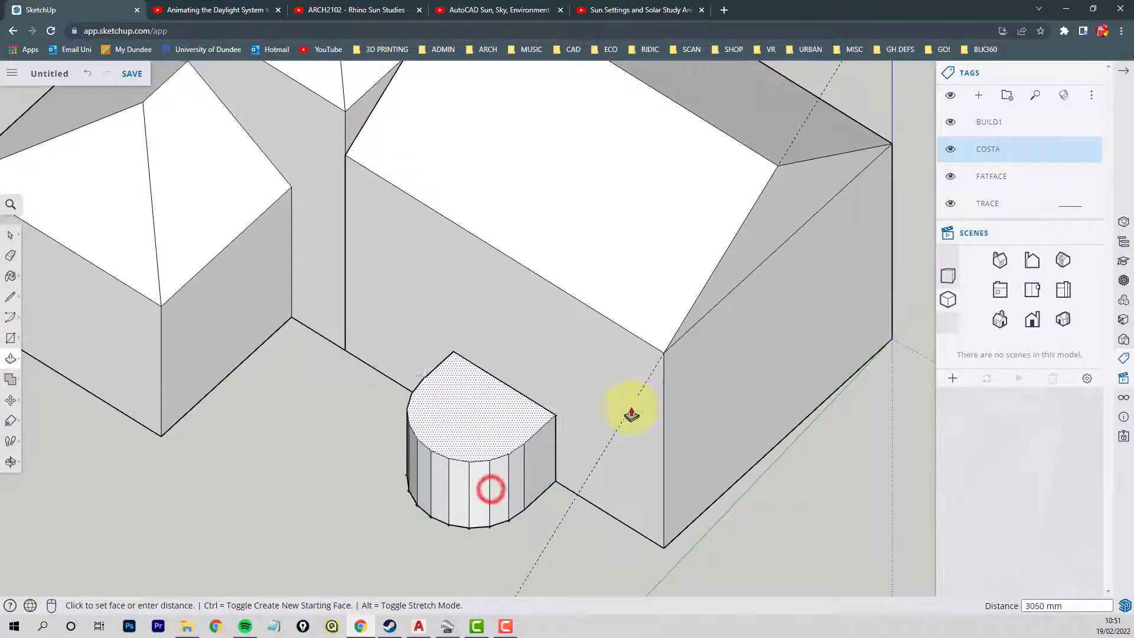
left_click(664, 356)
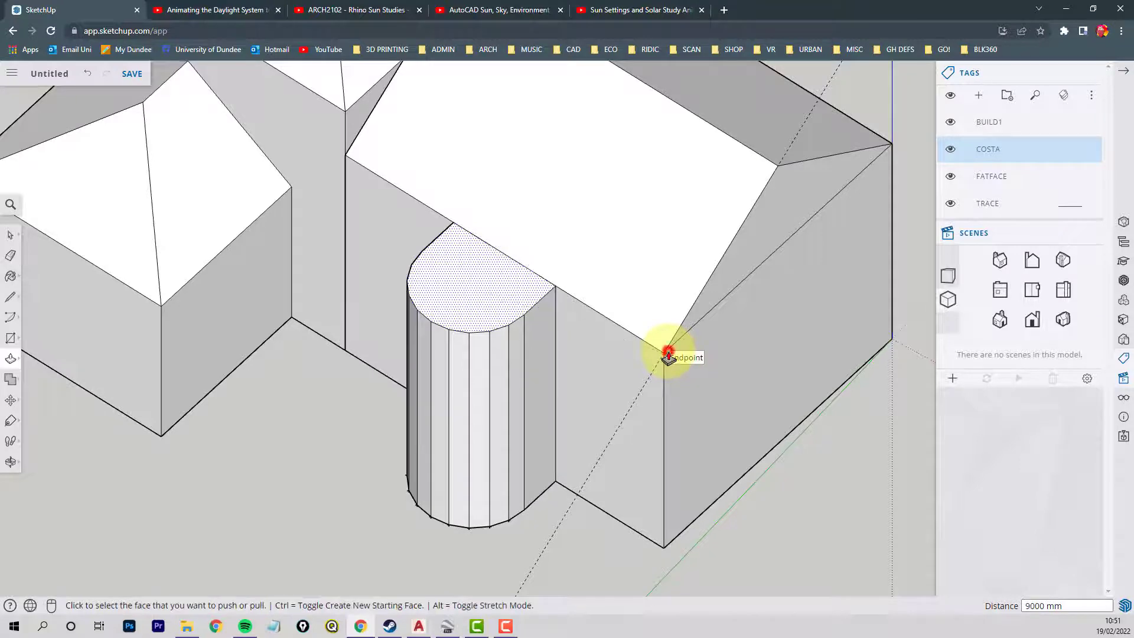
middle_click_drag(539, 347, 392, 336)
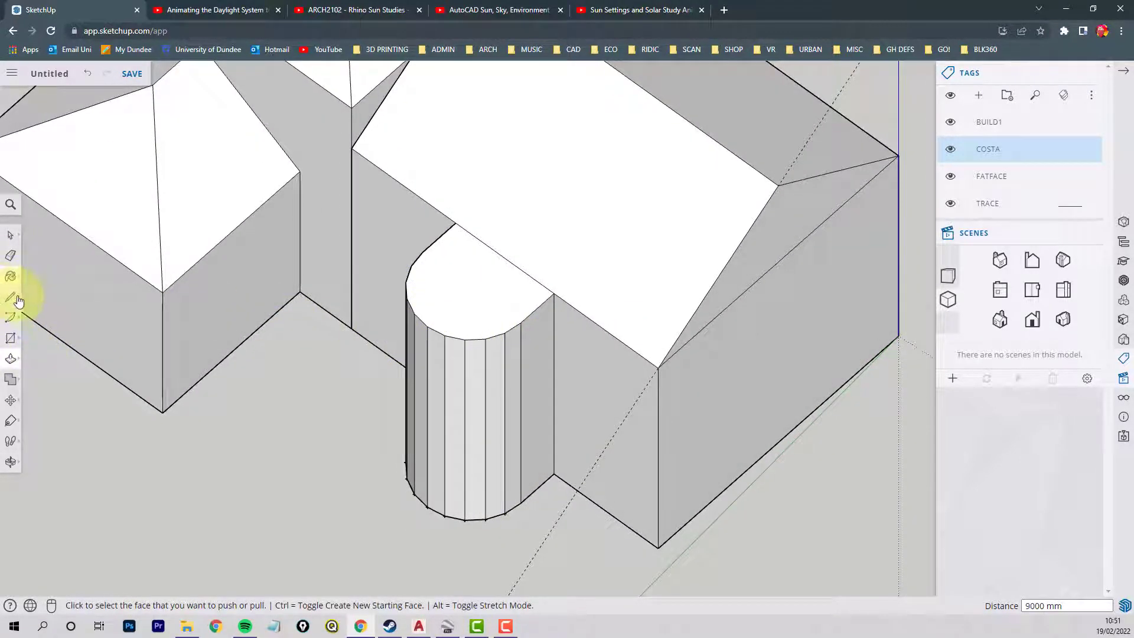
middle_click_drag(157, 329, 519, 366)
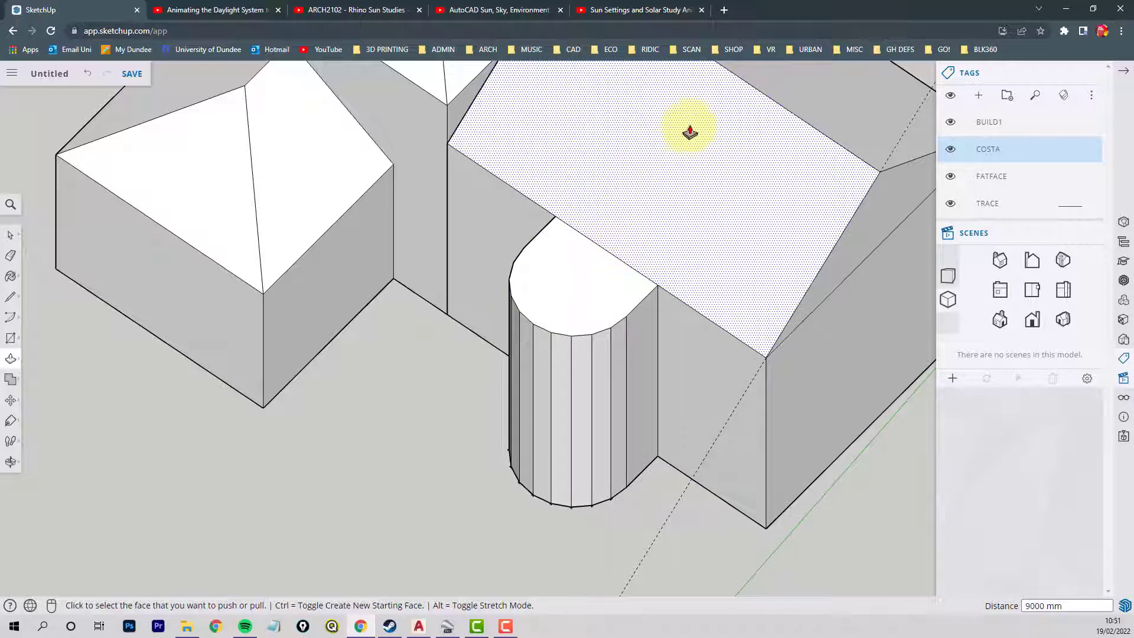
left_click(638, 190)
left_click(619, 242)
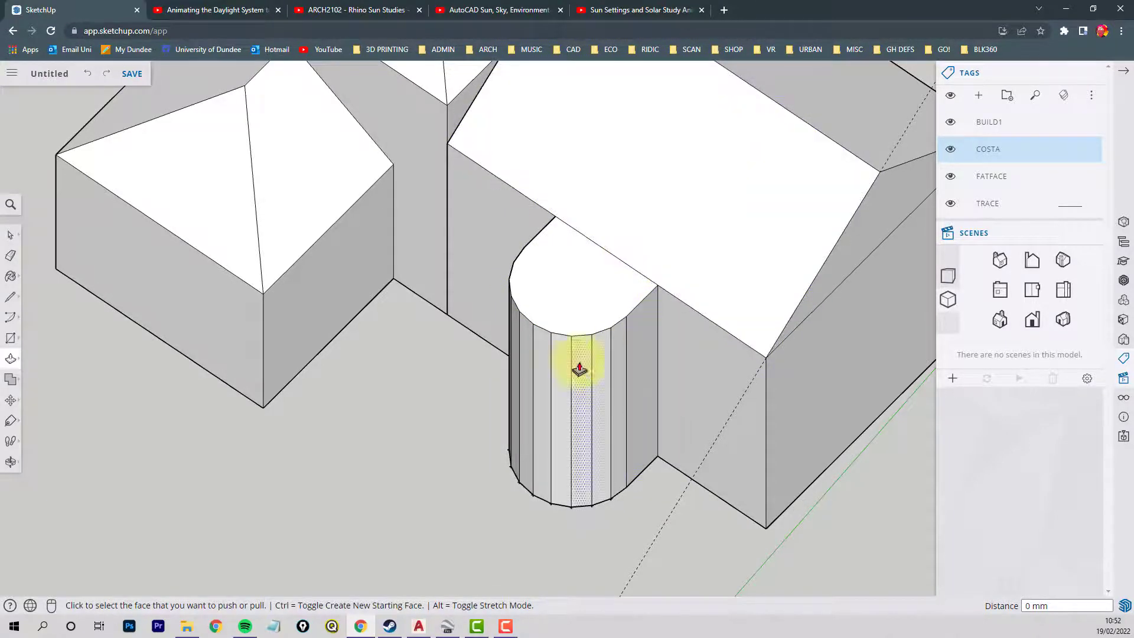
Step: Copy the sloped guide line at the gable-end eaves corner to a vertex on the bay's curved top edge and the midpoint of its wall edge
left_click(11, 235)
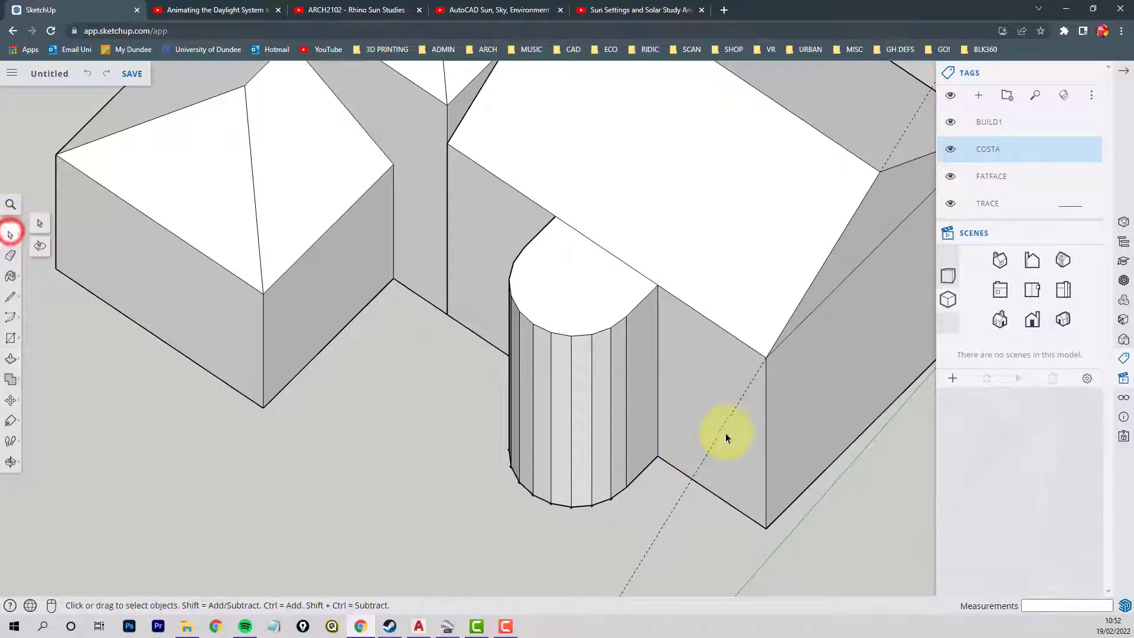
left_click(750, 384)
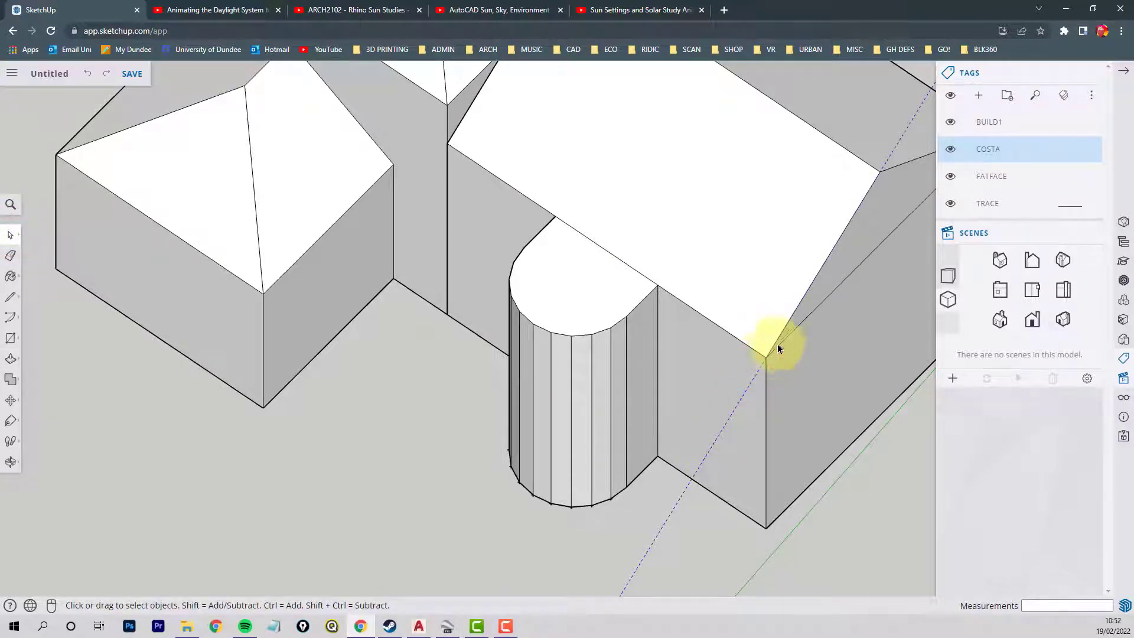
left_click(11, 401)
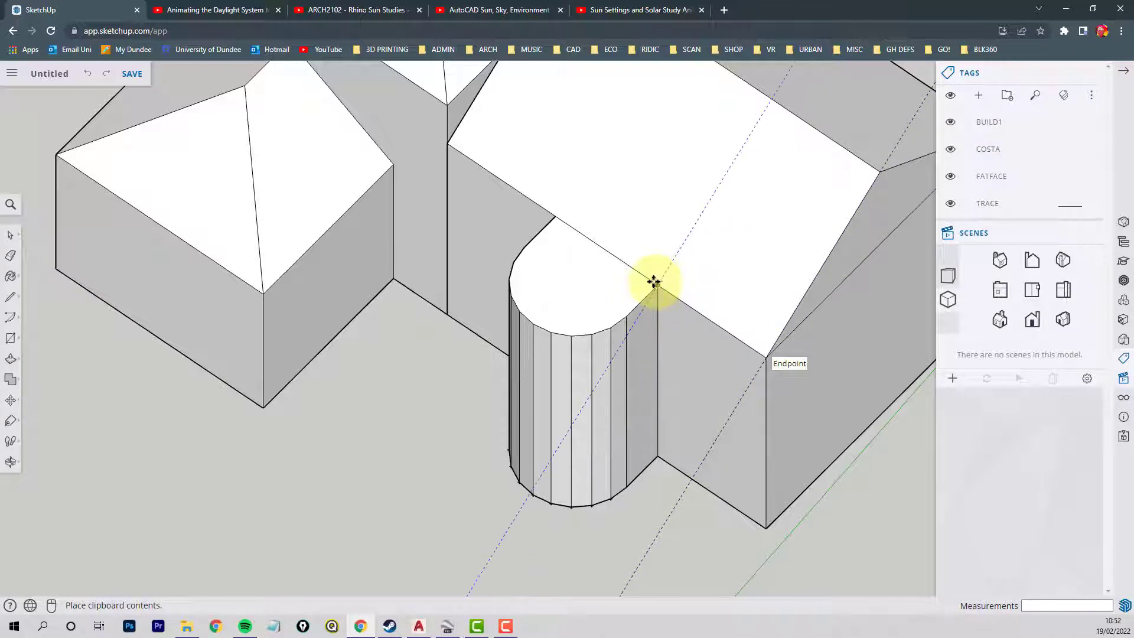
left_click(534, 323)
key("ctrl+v")
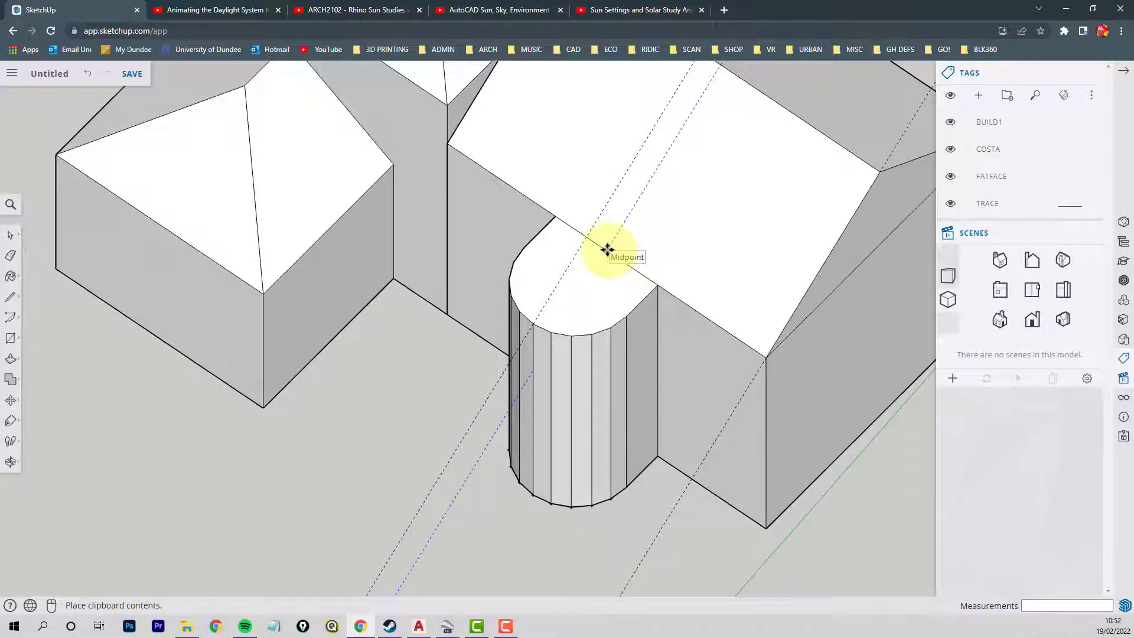
left_click(607, 249)
middle_click_drag(670, 321, 522, 214)
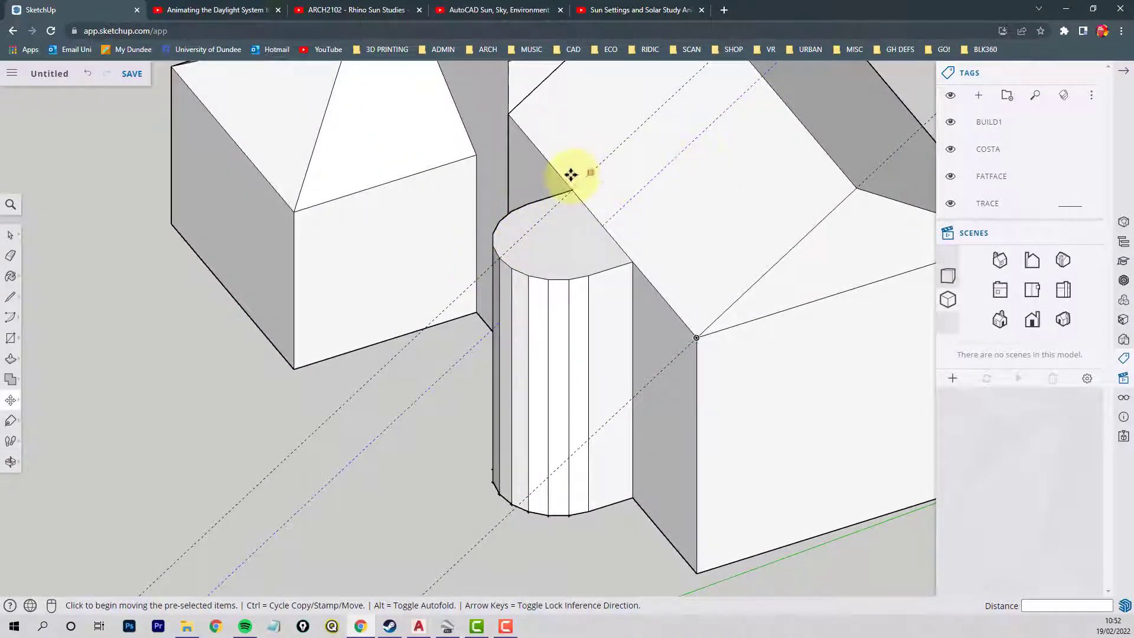
Step: Create a 35° protractor guide at the lower building's far front eaves corner, measured from its front eaves edge
middle_click_drag(587, 214, 600, 246)
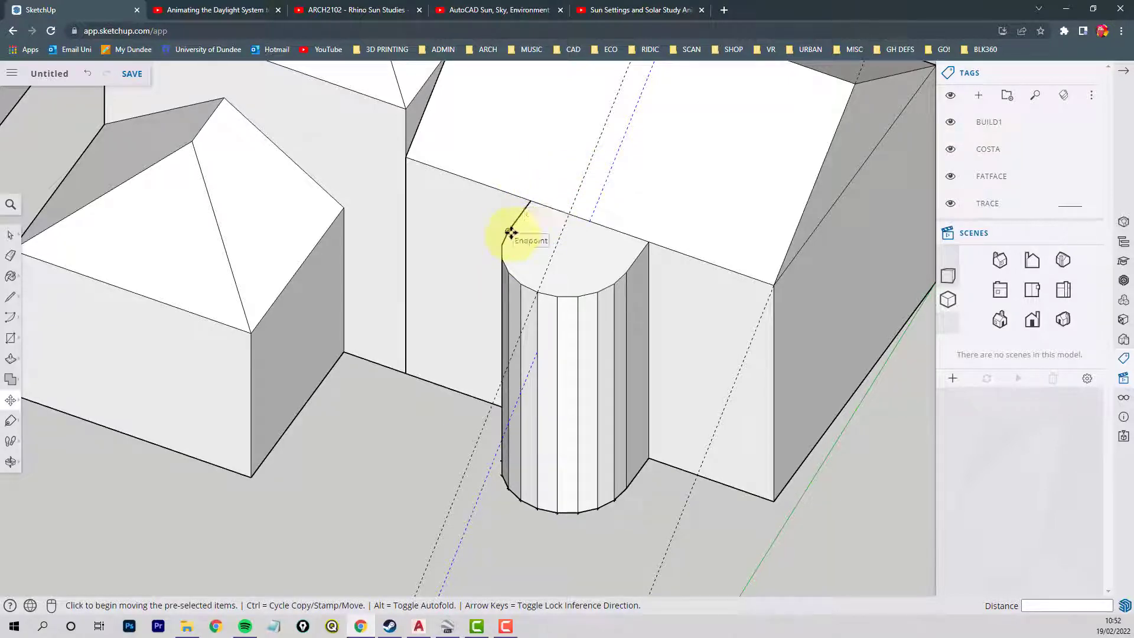
left_click(8, 423)
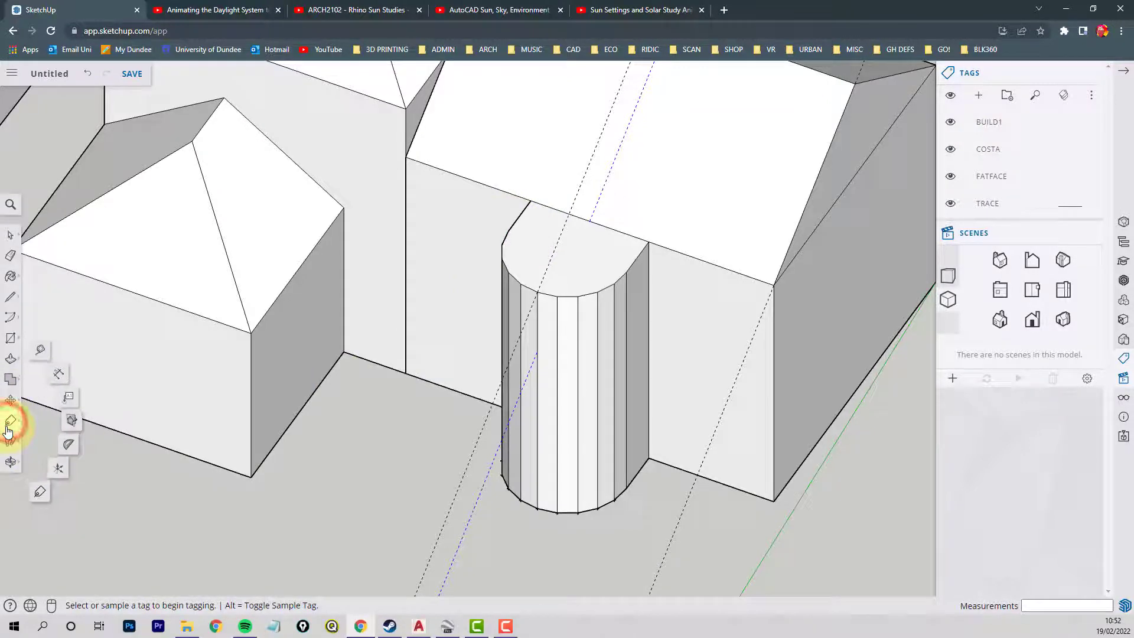
left_click(69, 447)
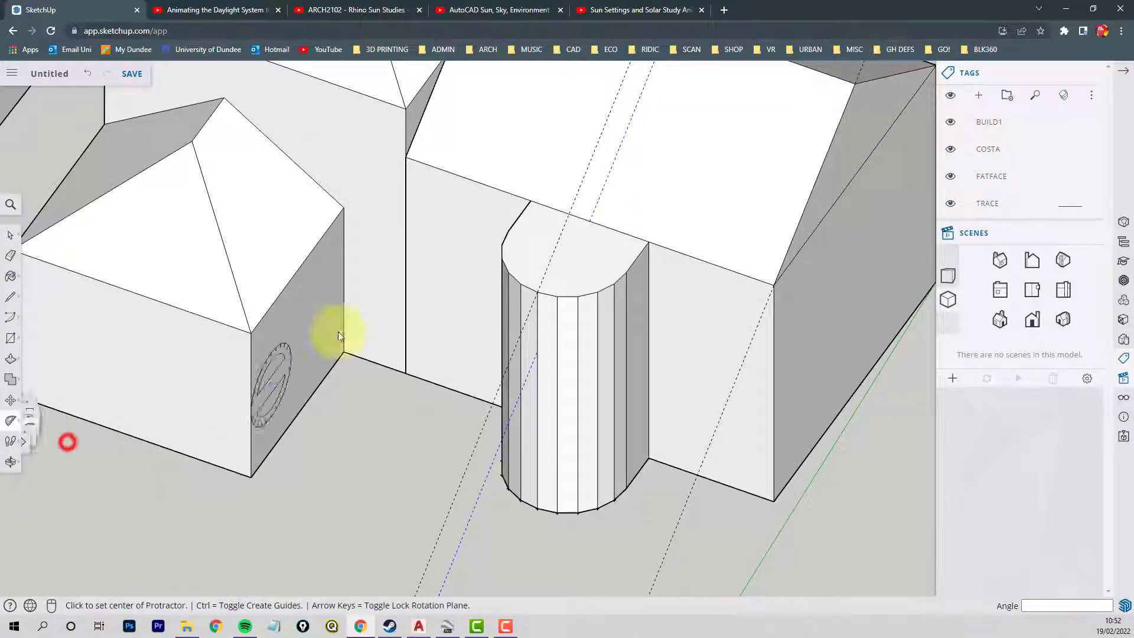
left_click(412, 166)
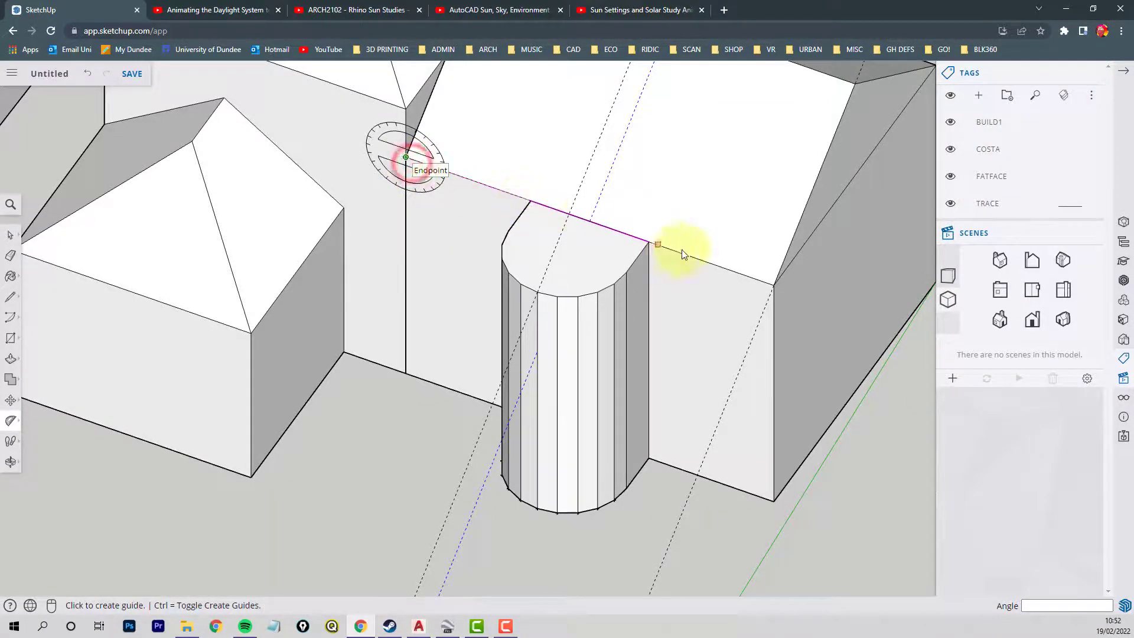
left_click(773, 286)
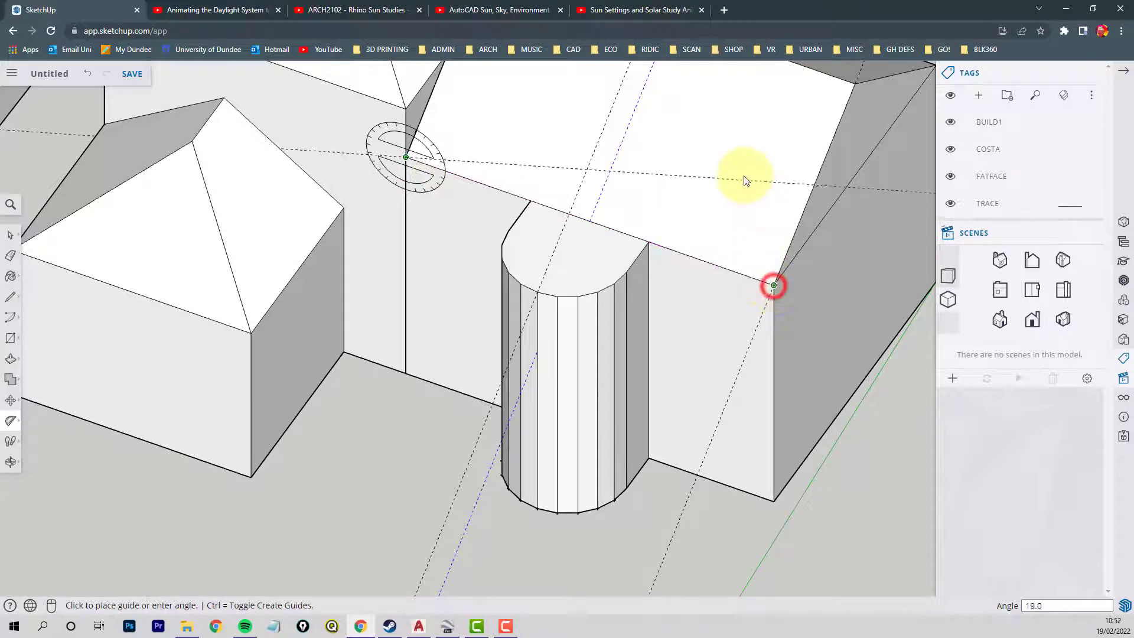
type("35")
key("Return")
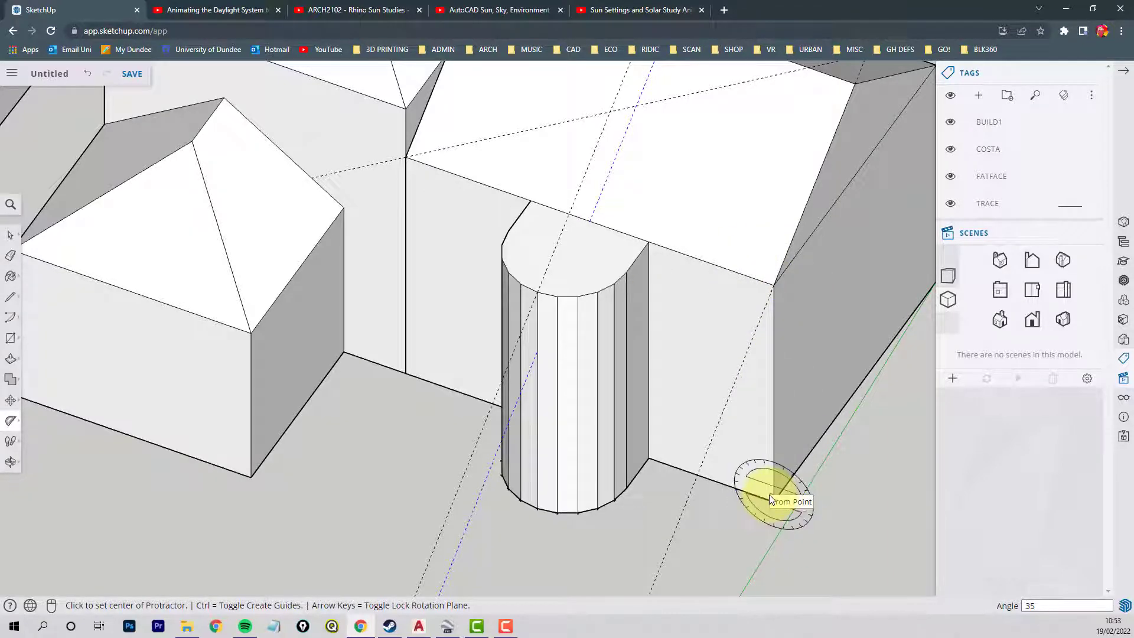
Step: Create an opposing 35° protractor guide at the adjoining building's front eaves corner, measured from that building's eaves edge
middle_click_drag(769, 494, 749, 523)
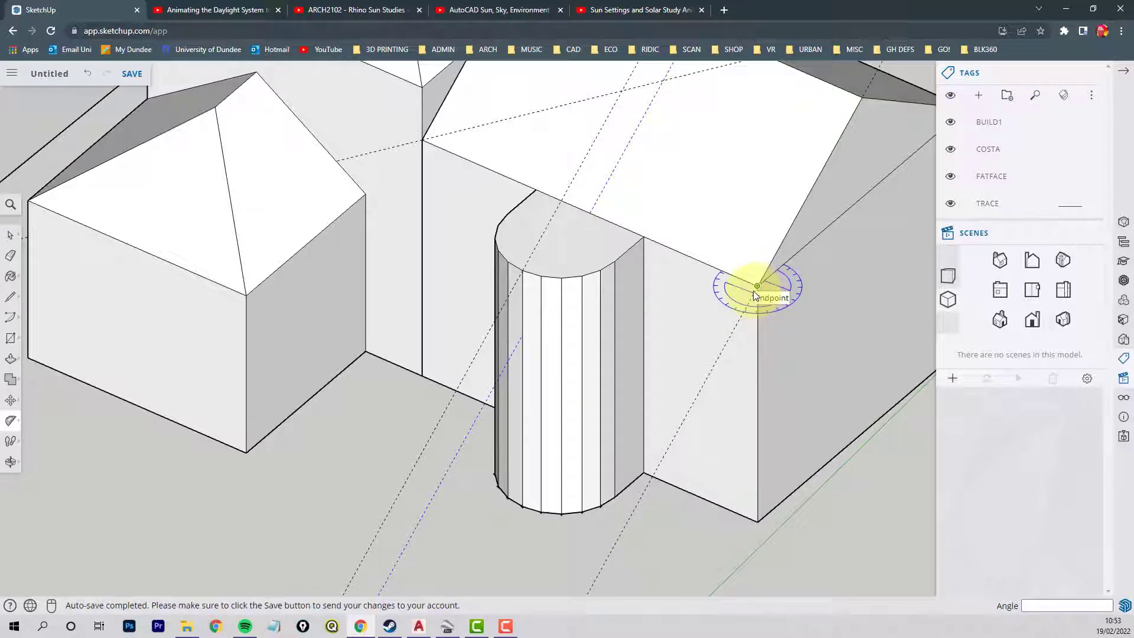
middle_click_drag(753, 290, 753, 291)
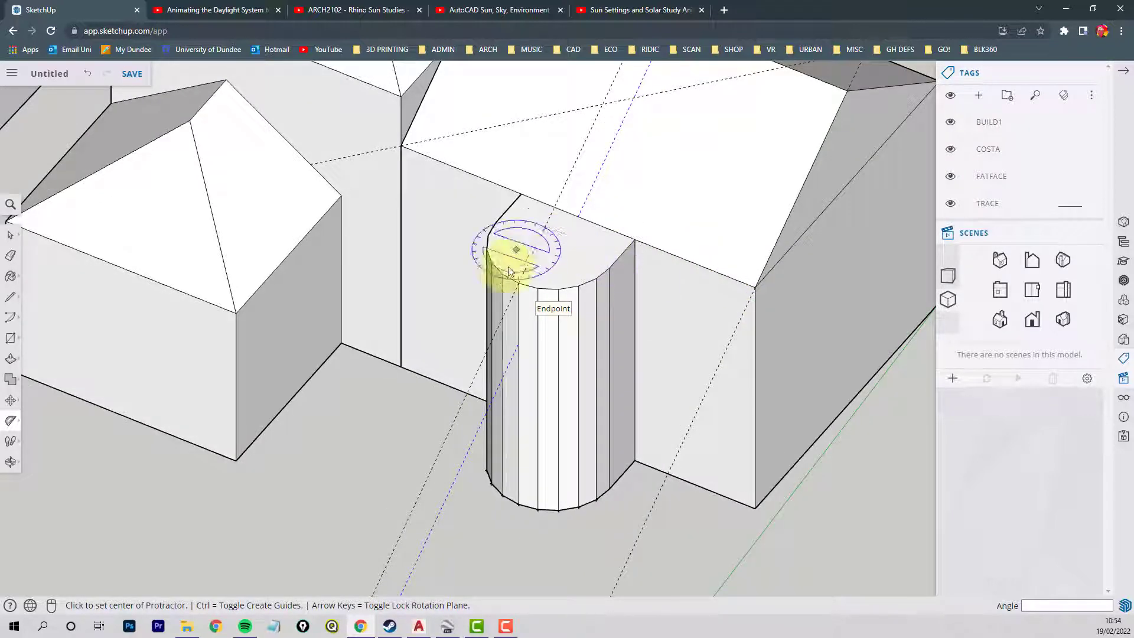
middle_click_drag(498, 274, 868, 274)
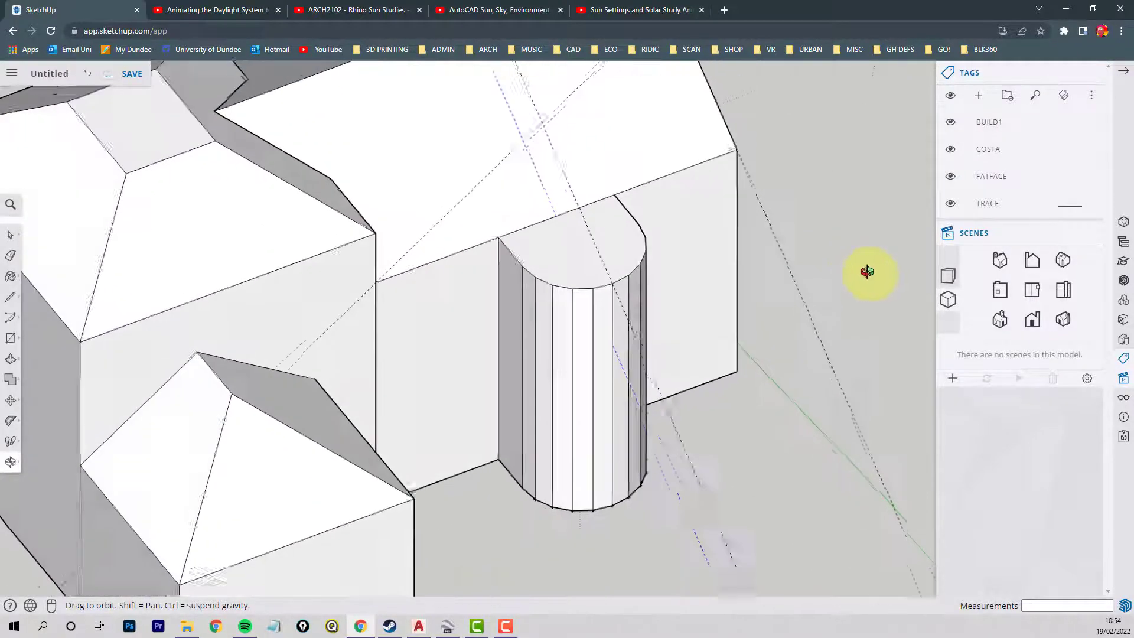
left_click(378, 233)
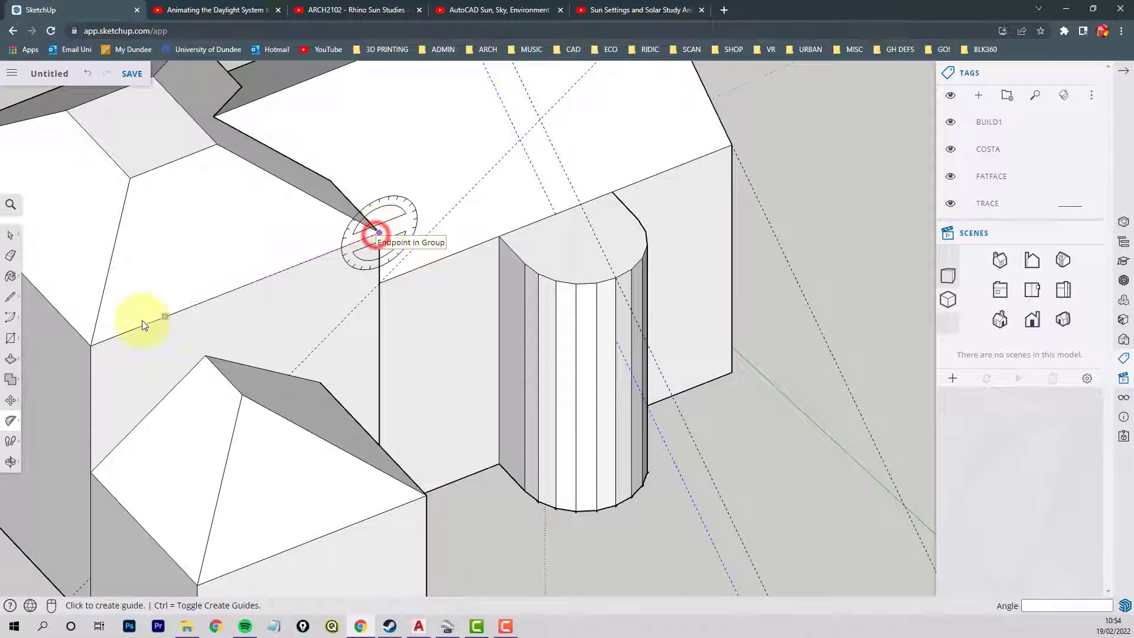
left_click(87, 345)
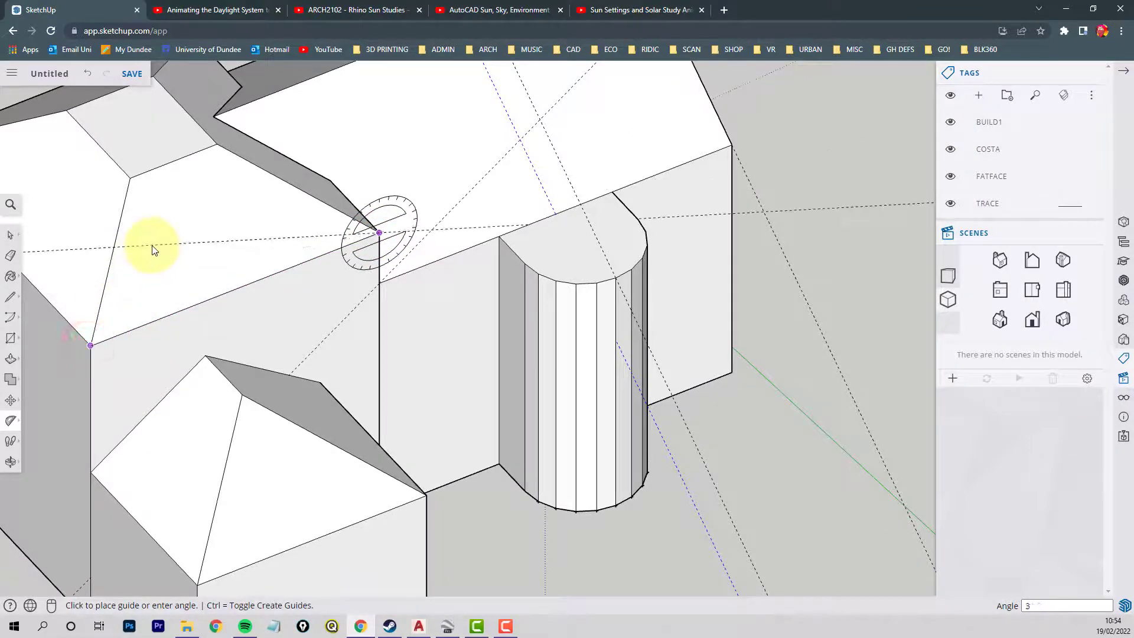
type("35")
key("Return")
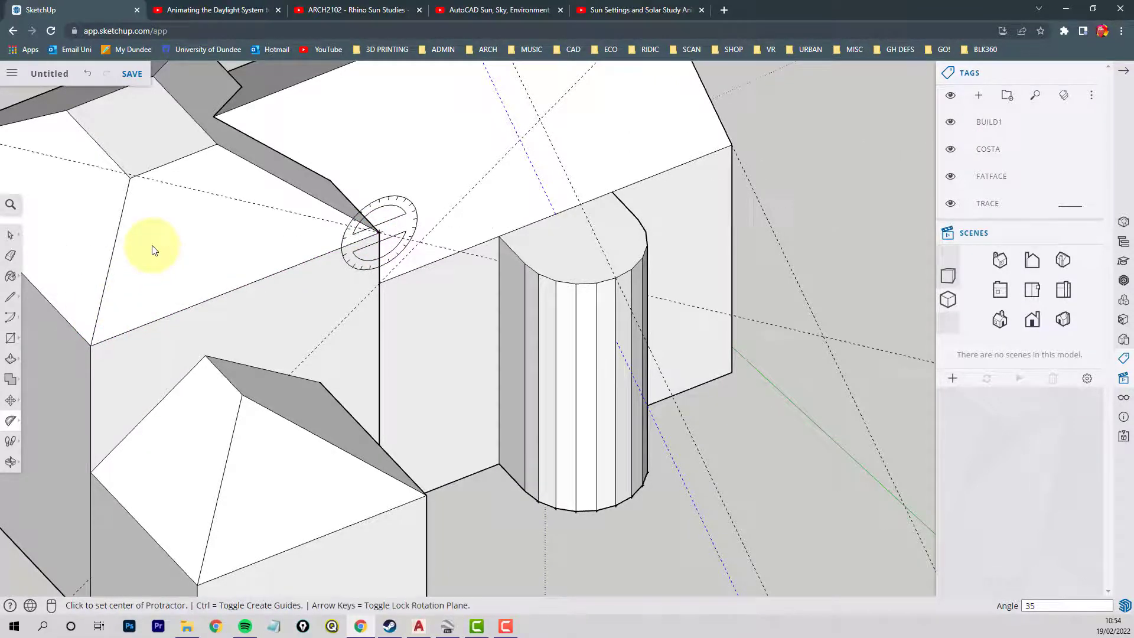
Step: Move the adjoining building's 35° guide from its eaves corner to the bay's top vertex where the far straight side meets the curve
left_click(10, 404)
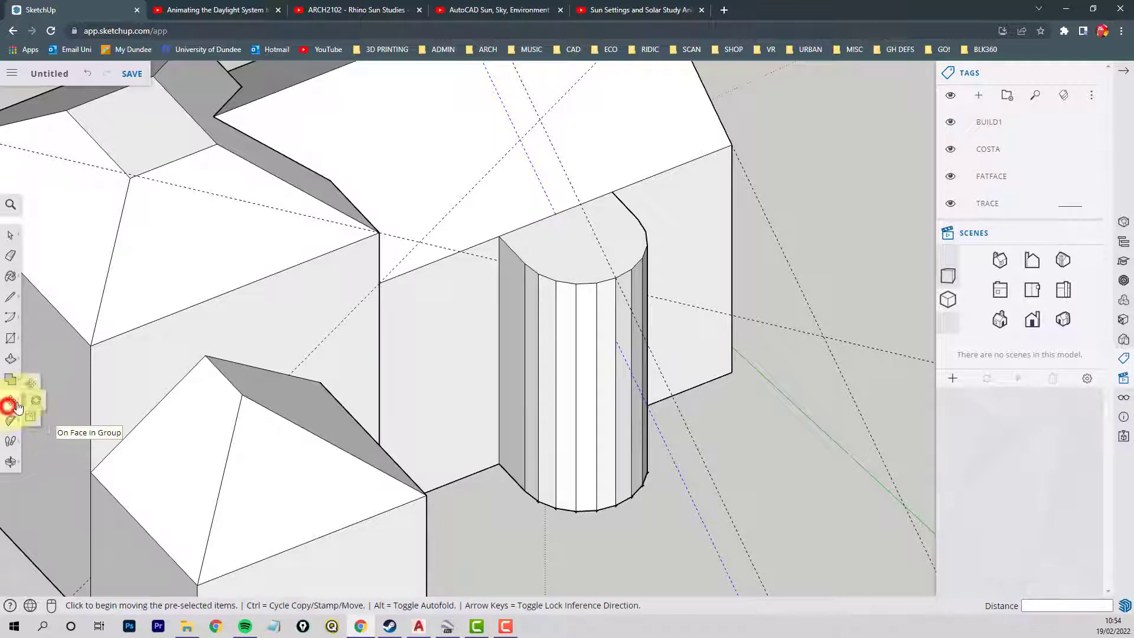
left_click(380, 230)
left_click(10, 234)
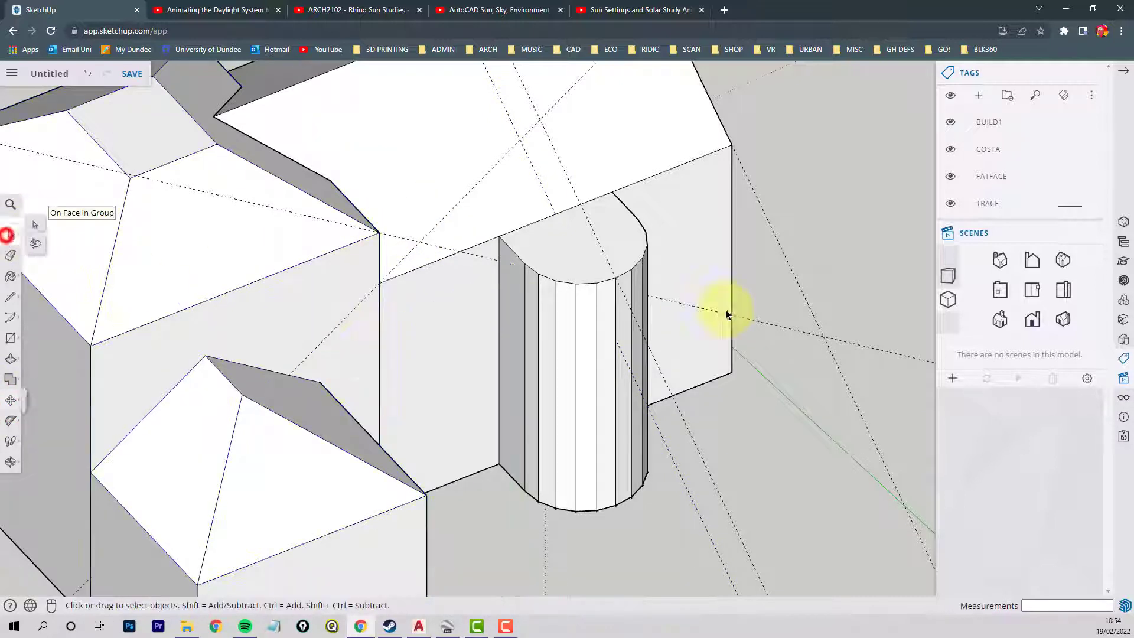
left_click(764, 326)
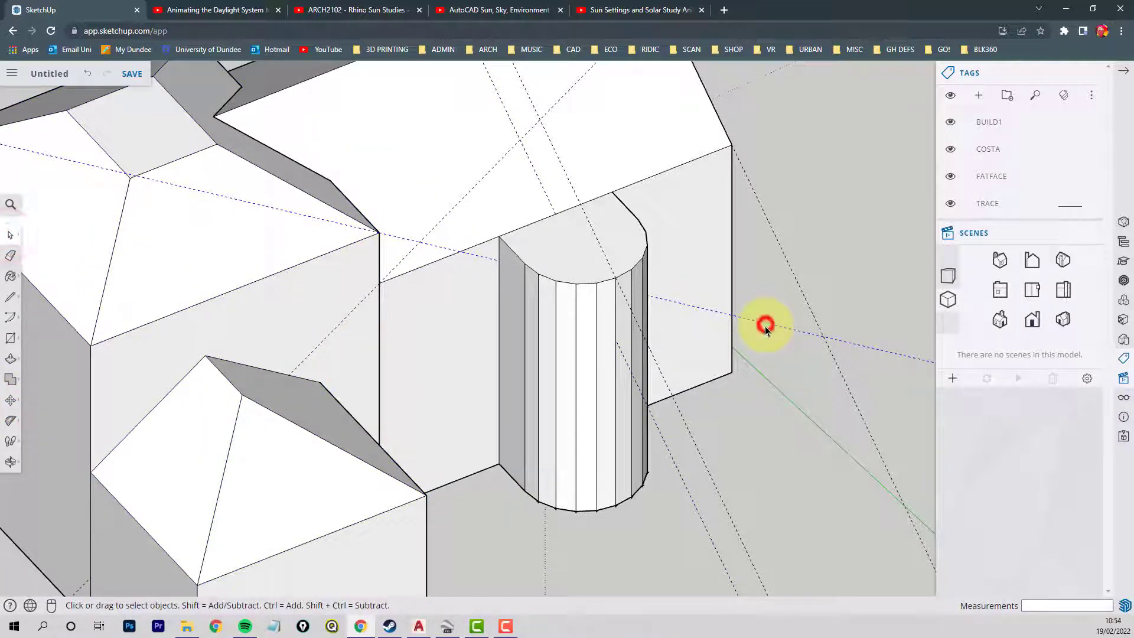
left_click(12, 400)
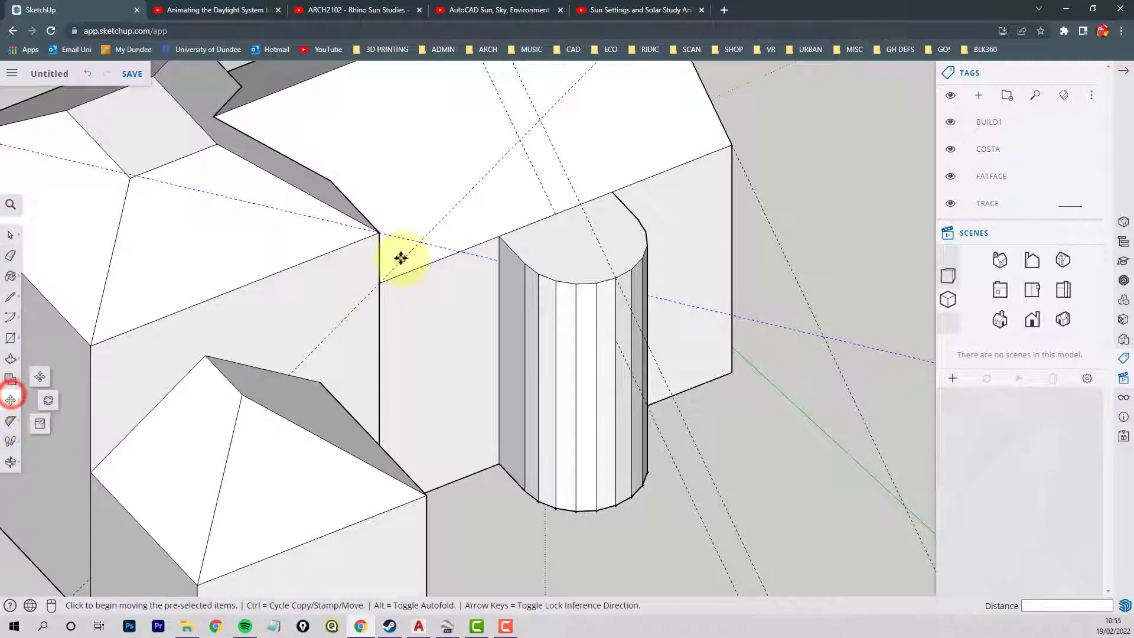
left_click(376, 235)
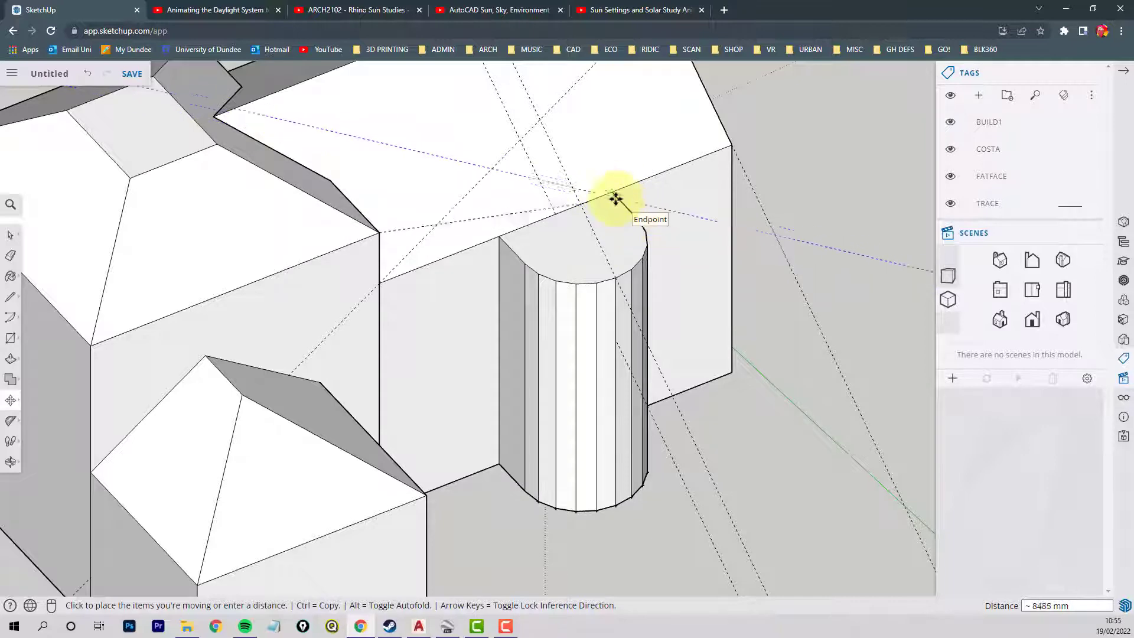
middle_click_drag(646, 226, 625, 254)
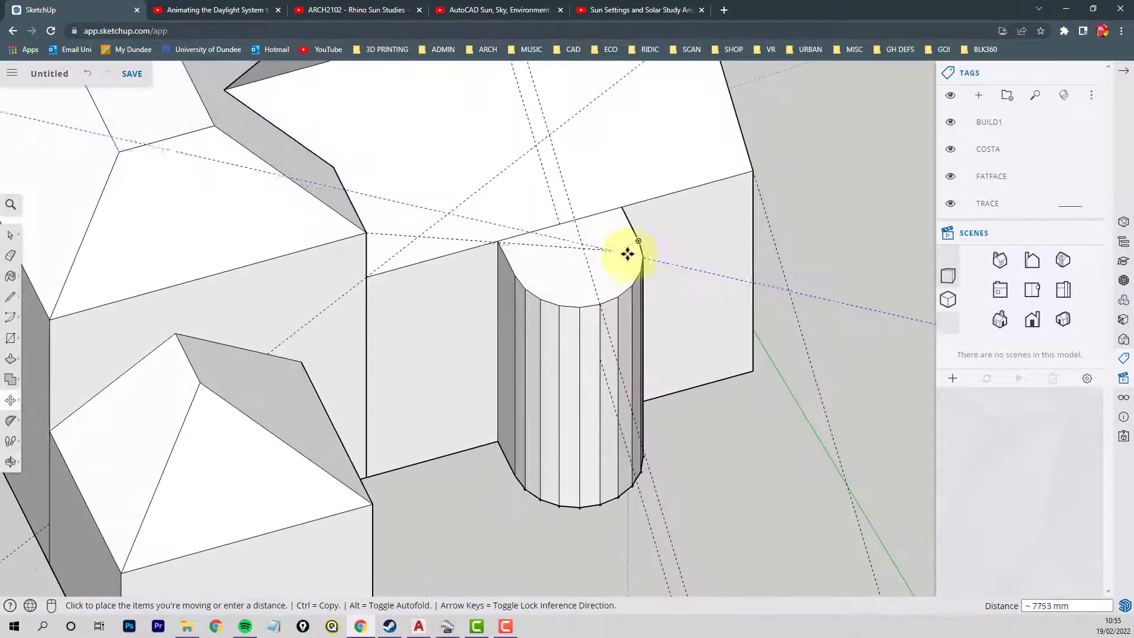
left_click(642, 236)
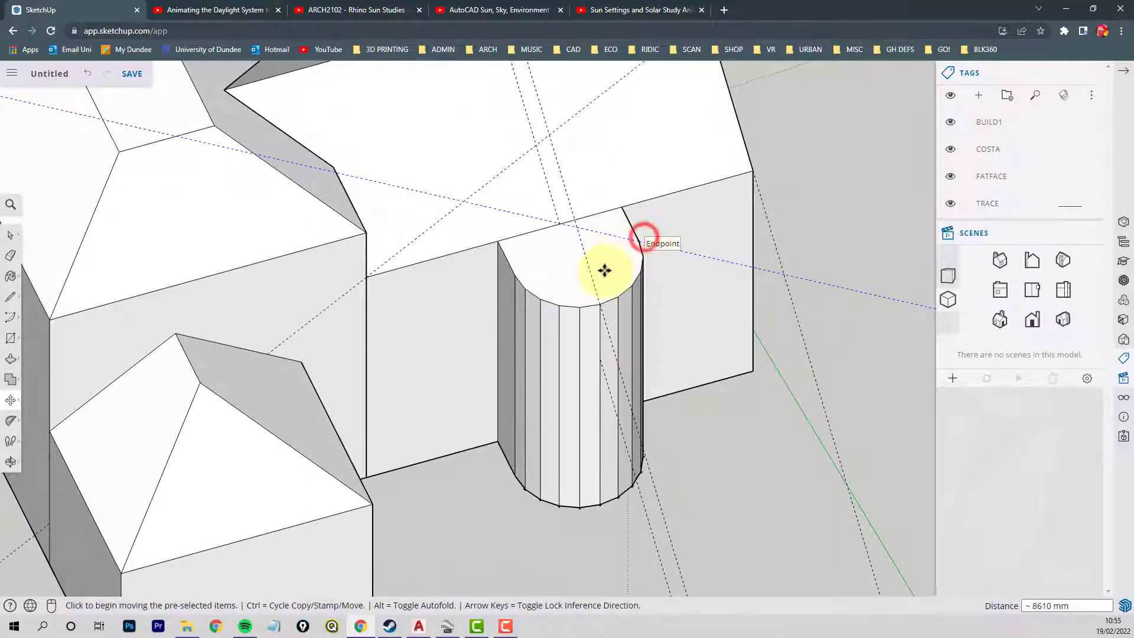
Step: Move the lower building's 35° guide from its eaves corner to the opposite top vertex where the bay's near straight side meets the curve
left_click(10, 234)
left_click(428, 229)
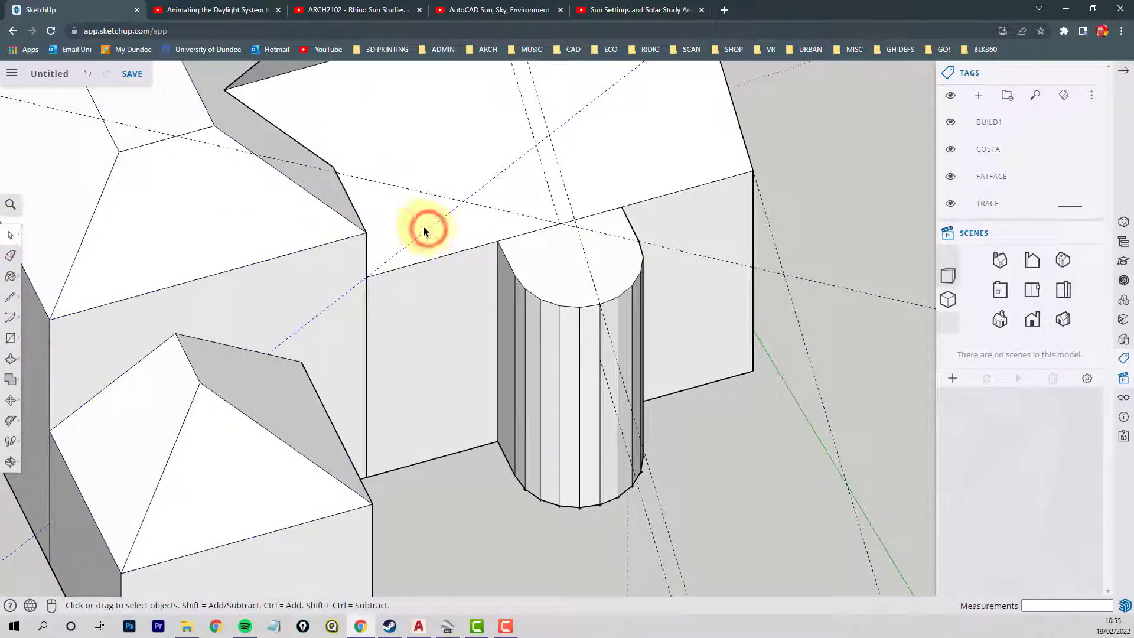
left_click(10, 400)
left_click(366, 280)
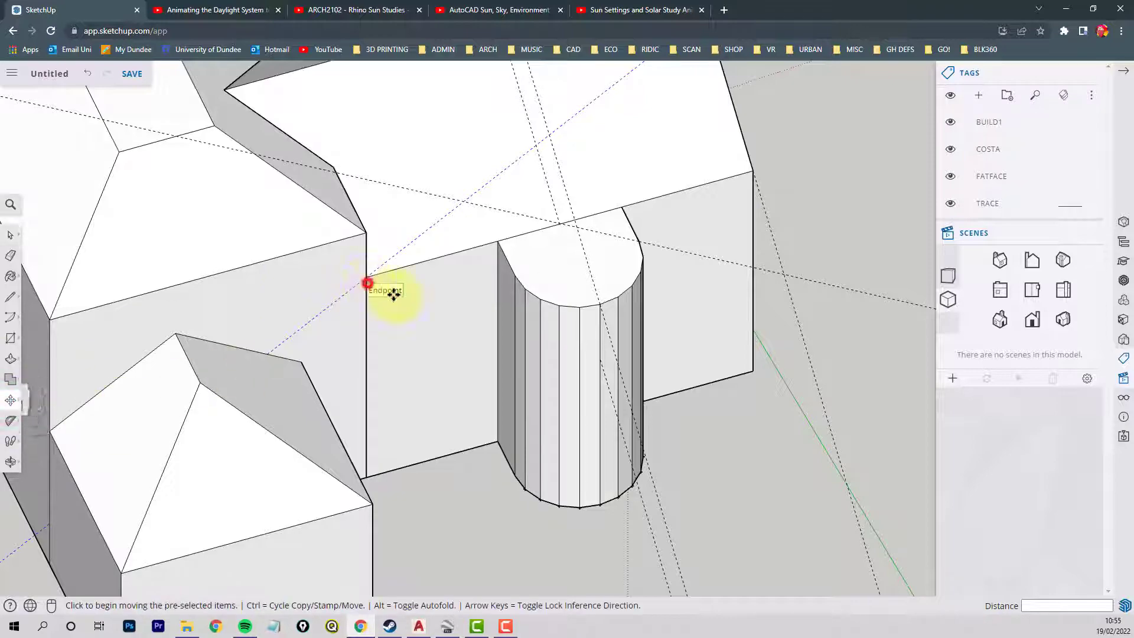
left_click(516, 276)
Step: Draw a 4000 mm line across the bay's top between the two vertices where its straight sides meet the curve
middle_click_drag(516, 294, 640, 231)
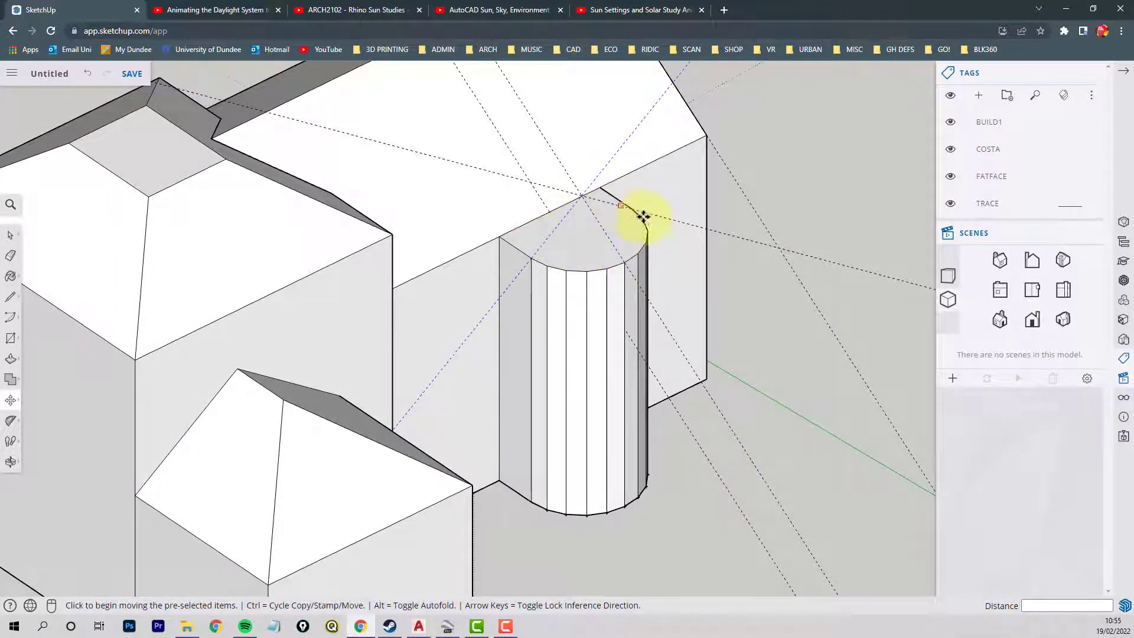
middle_click_drag(572, 223, 589, 201)
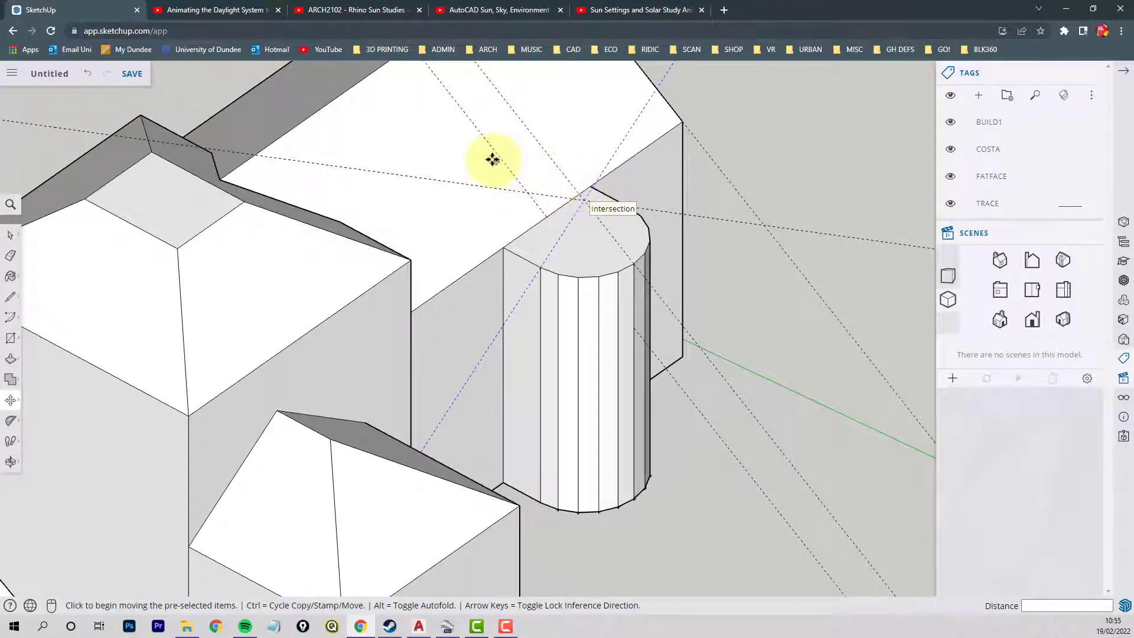
left_click(496, 238)
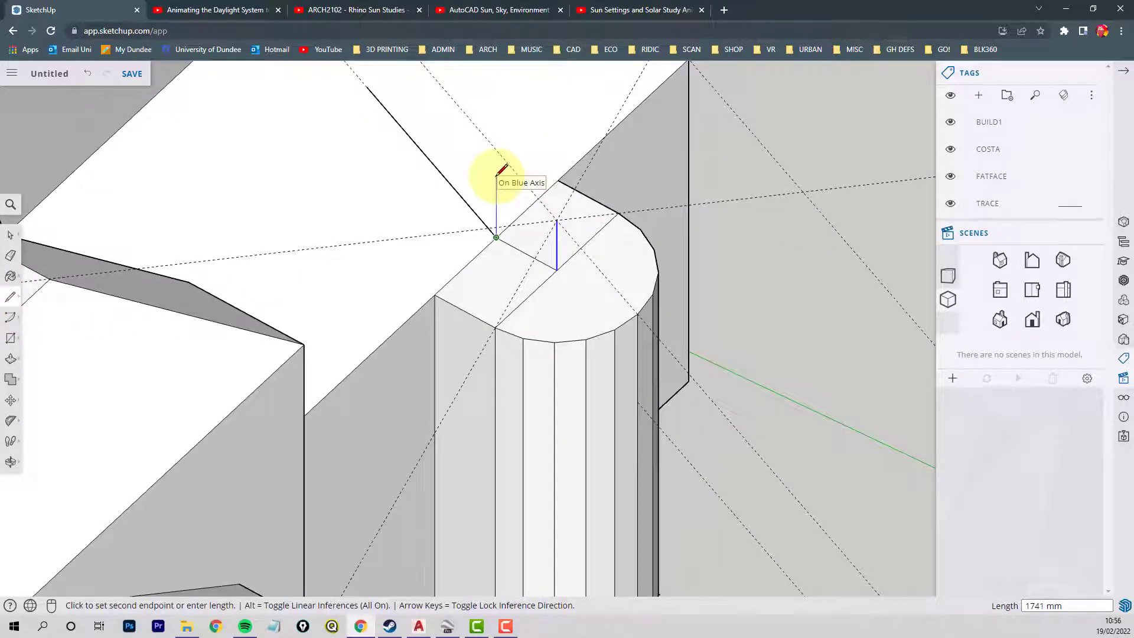
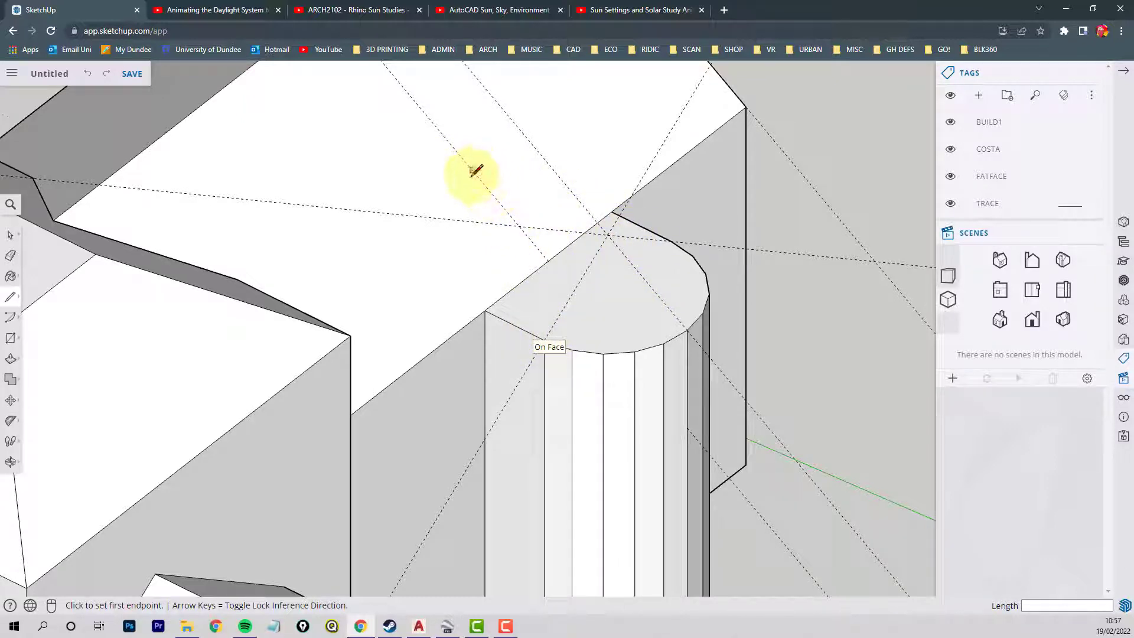
left_click(544, 340)
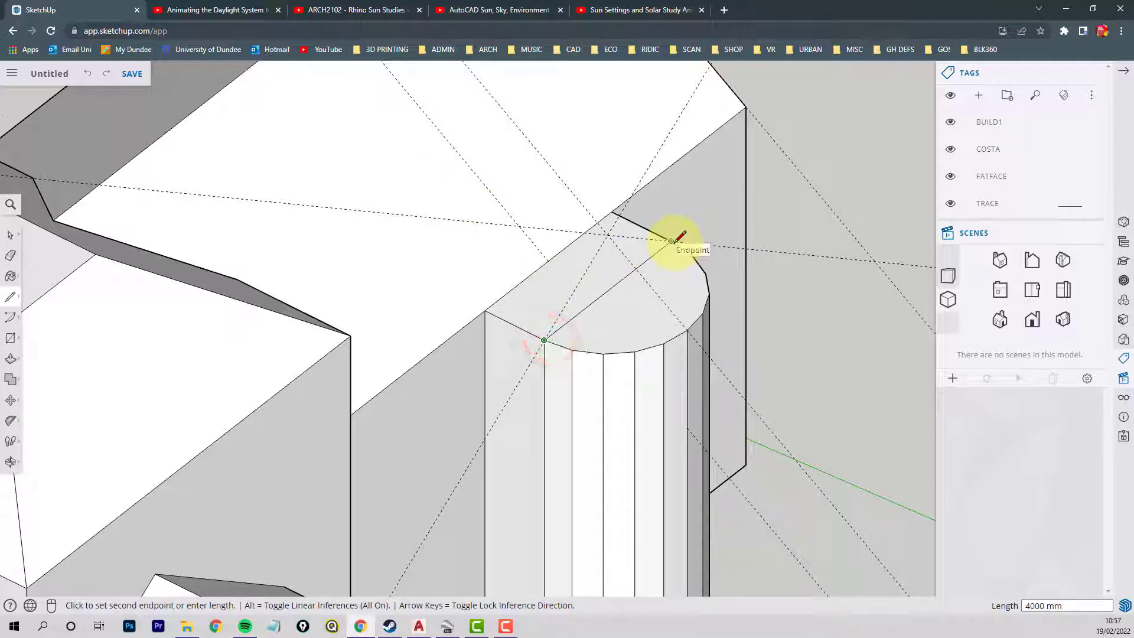
left_click(671, 241)
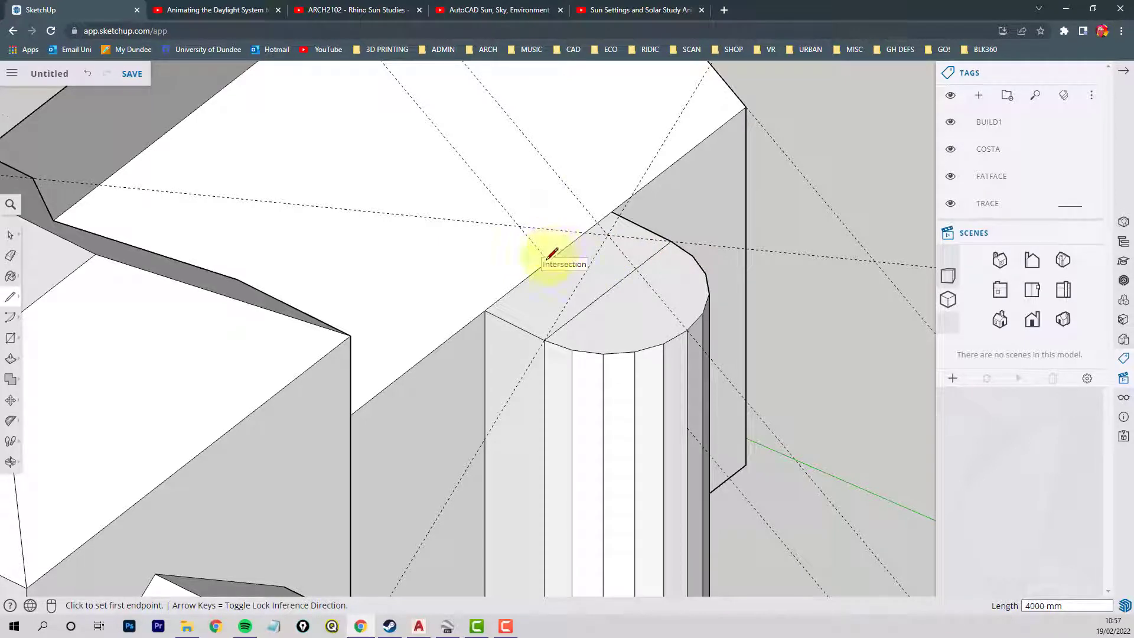
Step: Draw a line up the main roof slope along the guide, starting from the midpoint of the bay's wall edge
middle_click_drag(546, 255, 560, 254)
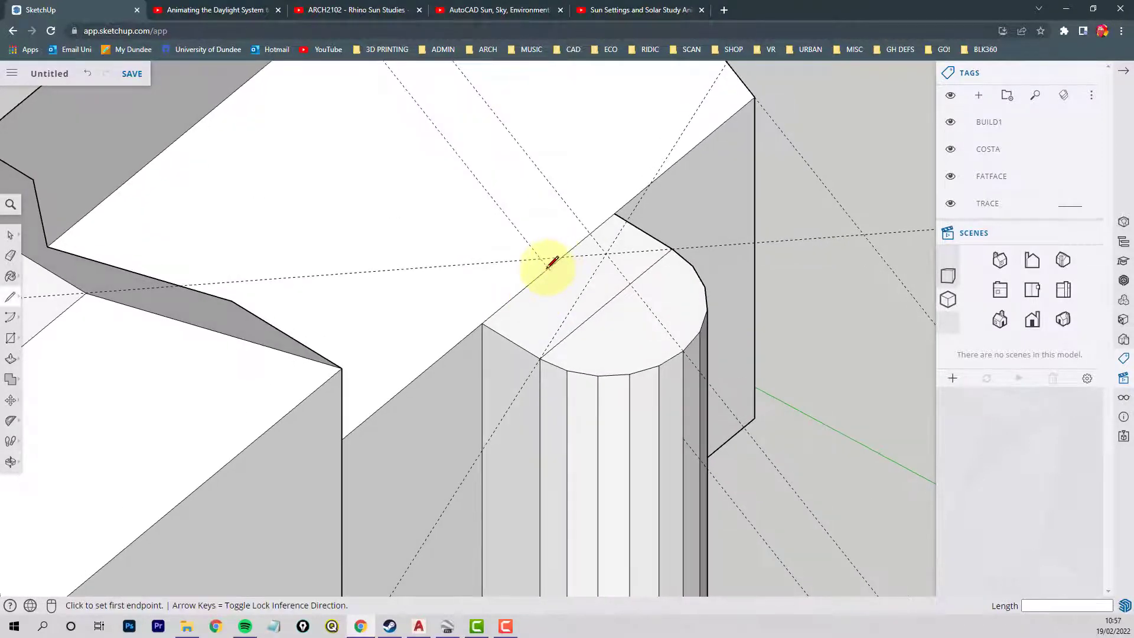
left_click(548, 266)
left_click(430, 118)
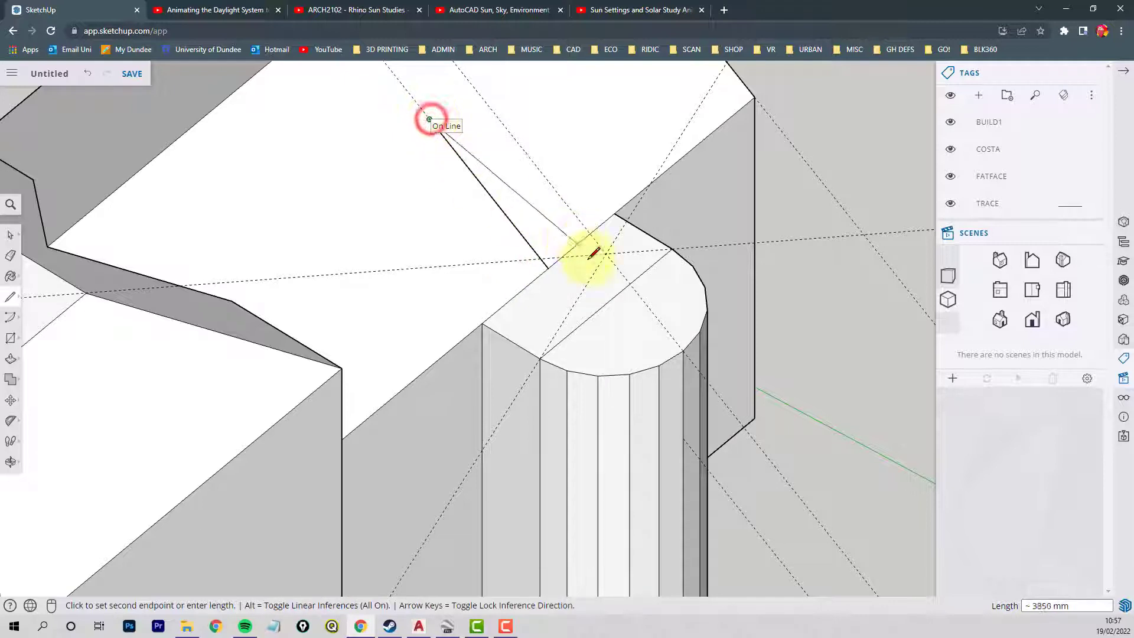
key("Escape")
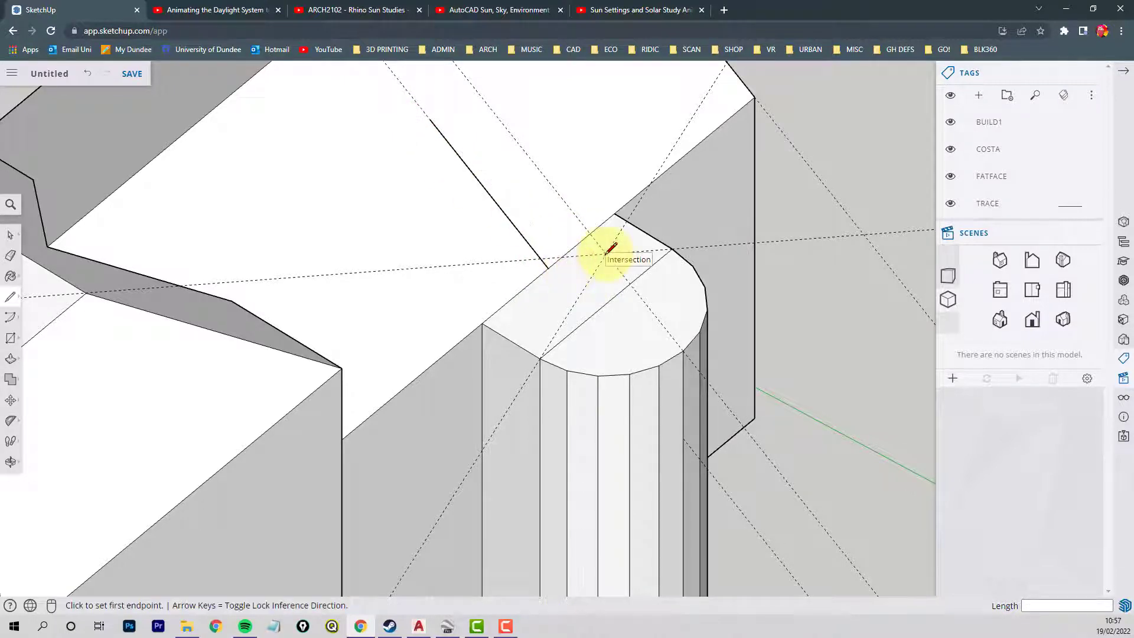
Step: Draw a vertical line from the guides' intersection to the midpoint of the bay's top line, continuing 1500 mm to the wall edge's midpoint
left_click(606, 253)
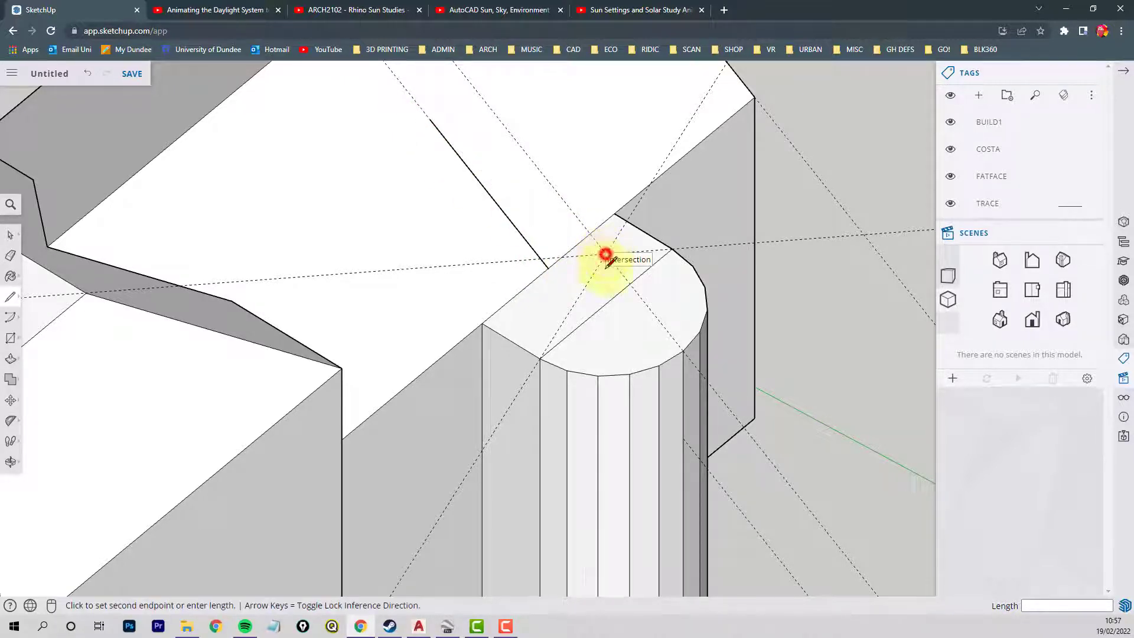
left_click(606, 304)
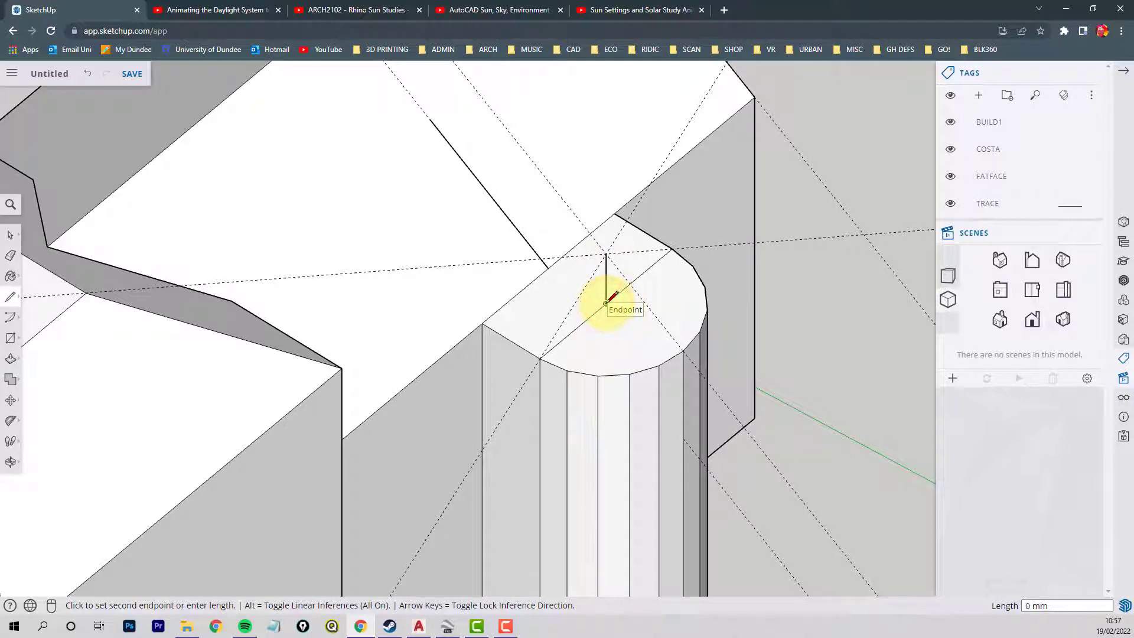
left_click(548, 267)
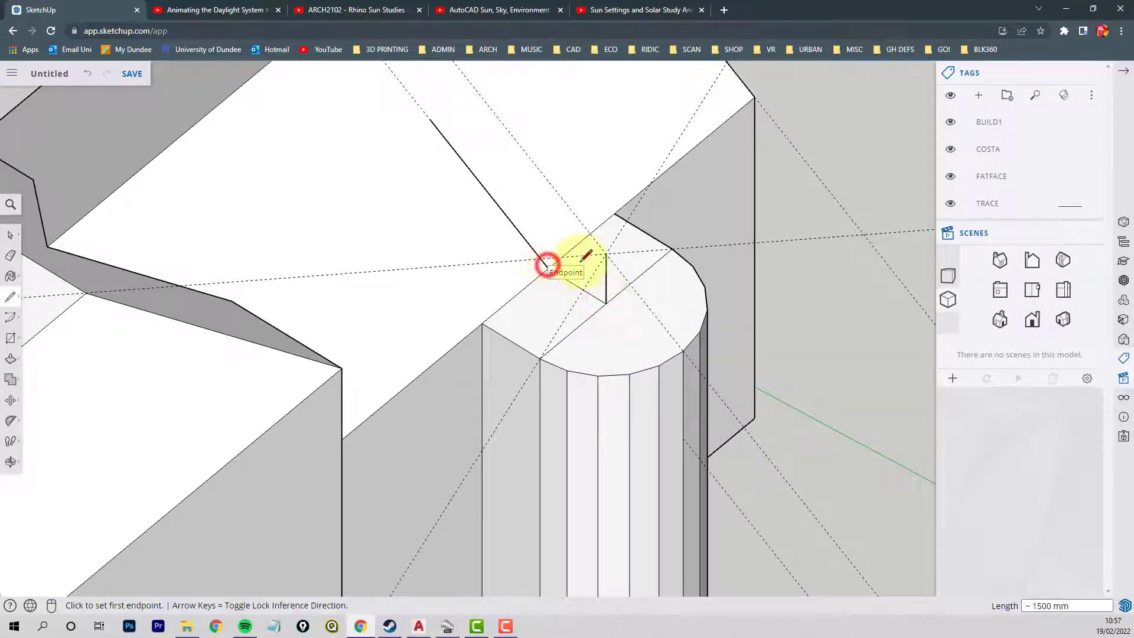
Step: Draw a vertical line about 1400 mm high from the midpoint of the bay's wall edge, level with the guides' intersection
left_click(548, 267)
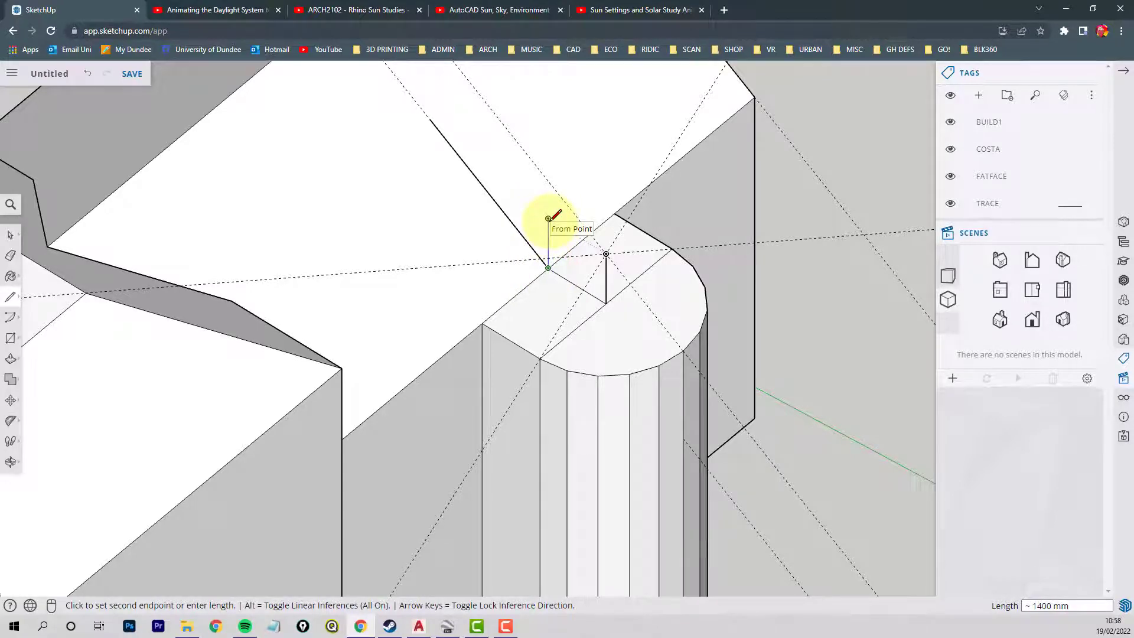
middle_click_drag(549, 223, 506, 166)
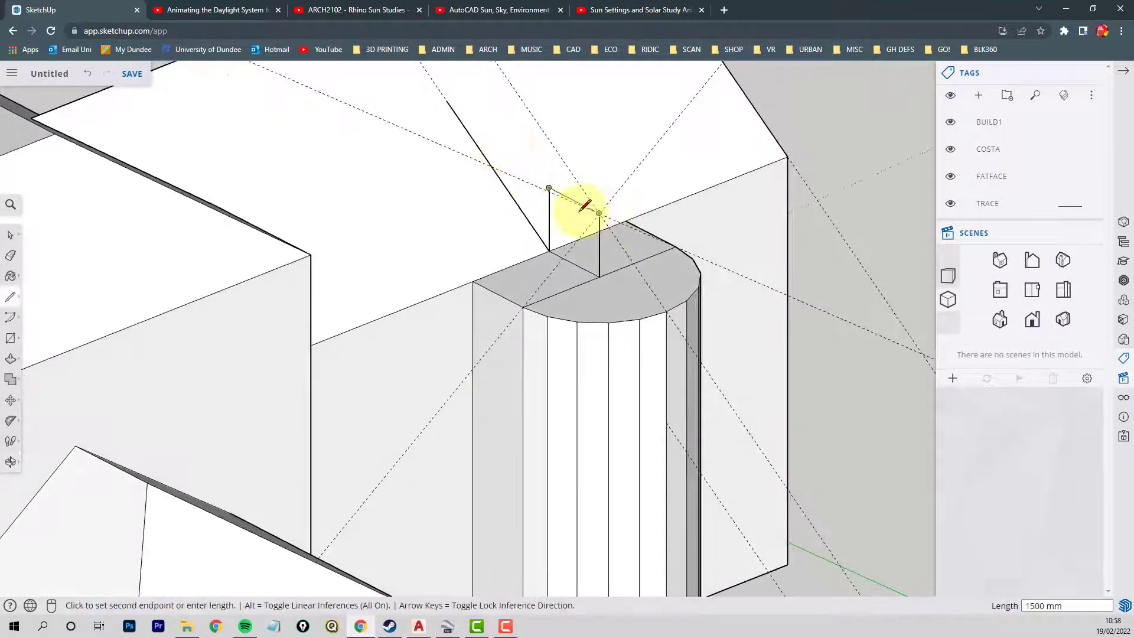
key("Escape")
Step: Draw the bay's horizontal ridge 1500 mm from the guides' intersection to the second vertical's top, then 2000 mm to the line on the main roof slope
middle_click_drag(602, 215, 611, 239)
left_click(604, 243)
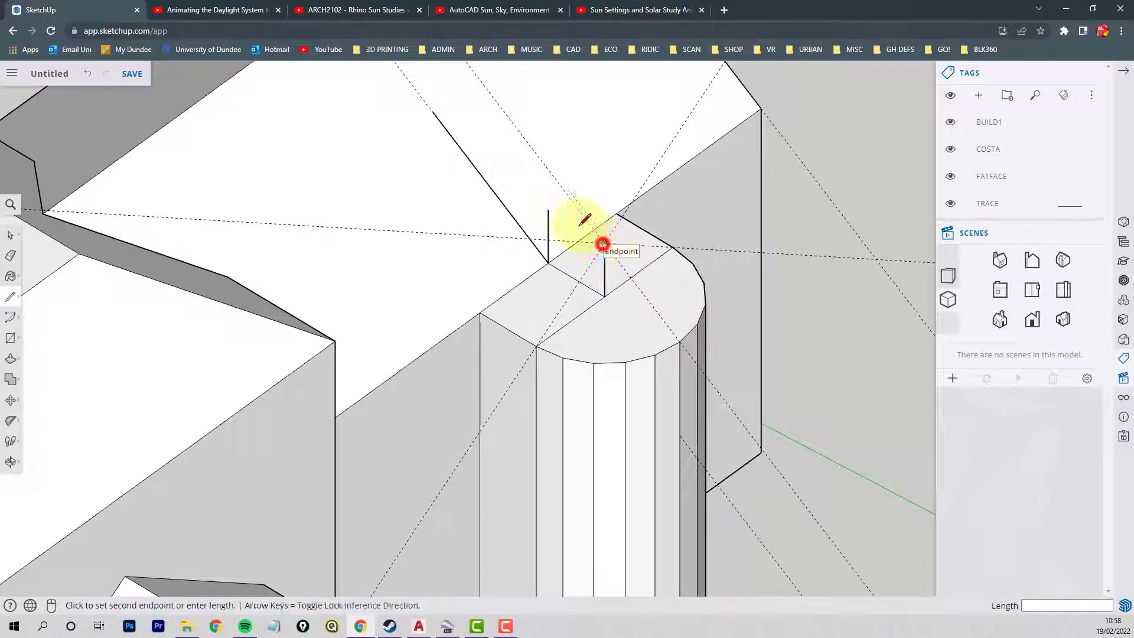
left_click(548, 210)
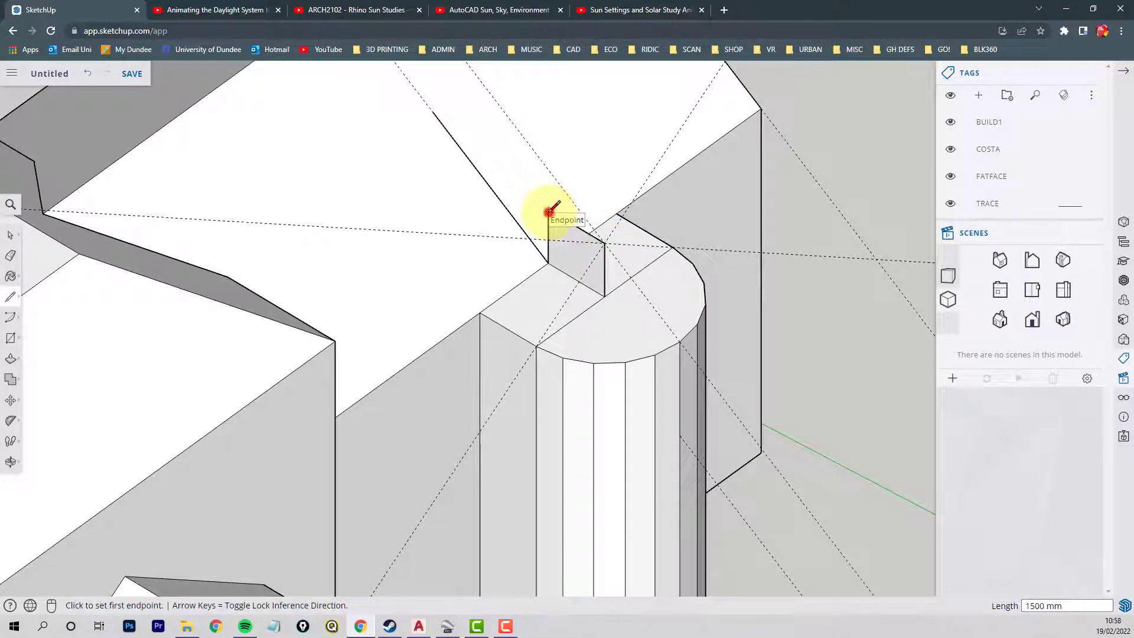
left_click(472, 163)
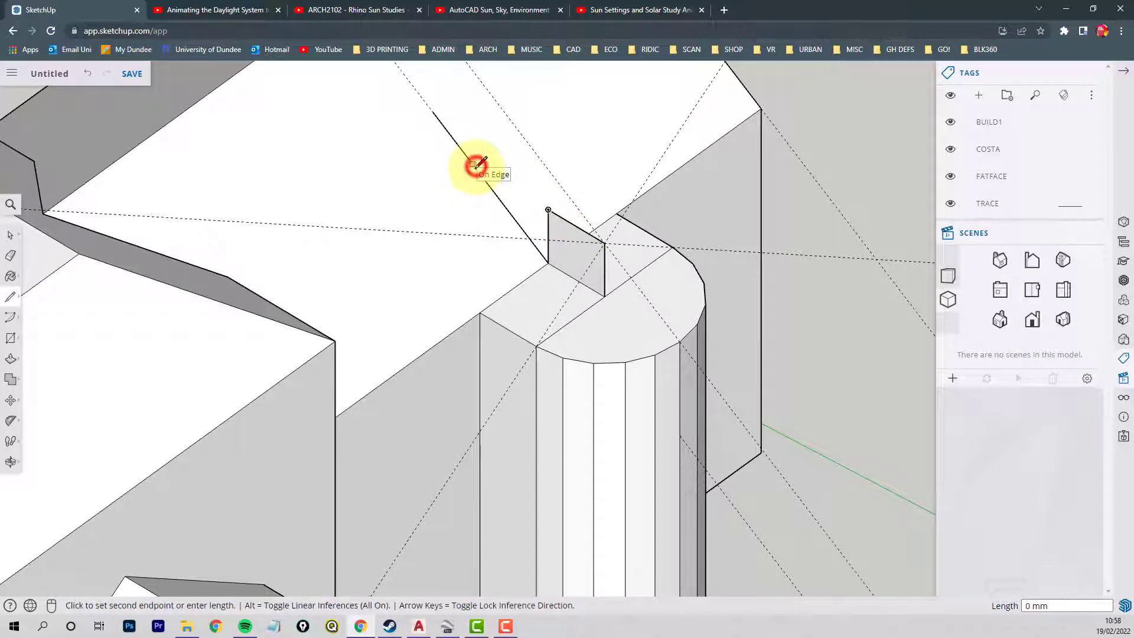
left_click(549, 209)
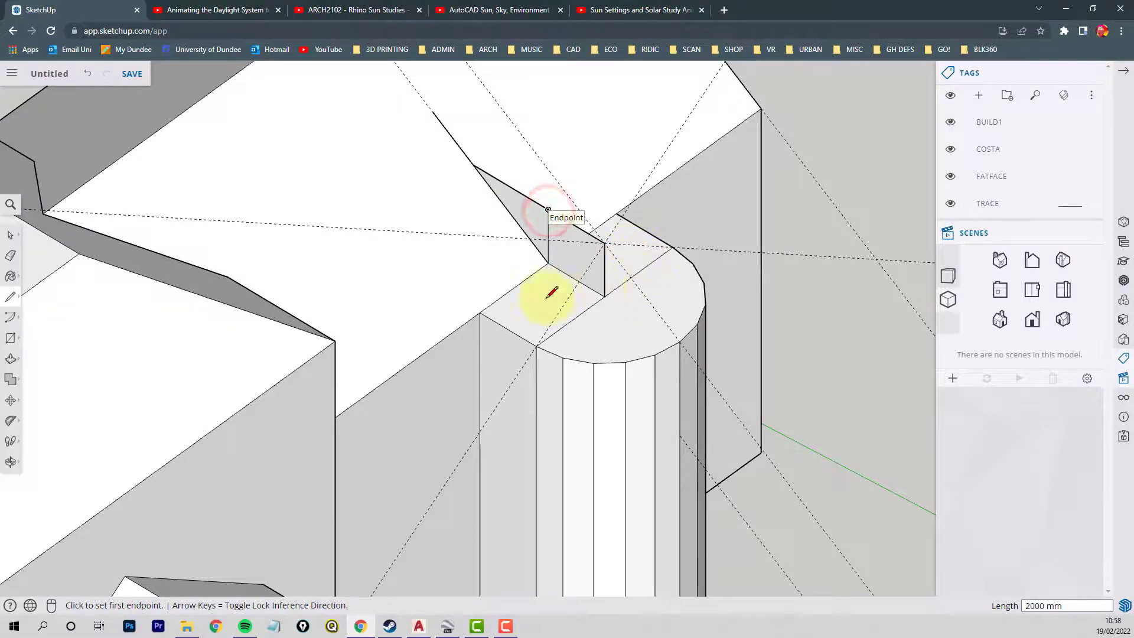
Step: Join the ridge's rear end to both bay wall corners with 3156 mm lines, and its front end to the far straight side's outer vertex
middle_click_drag(544, 295, 437, 217)
middle_click_drag(652, 236, 685, 305)
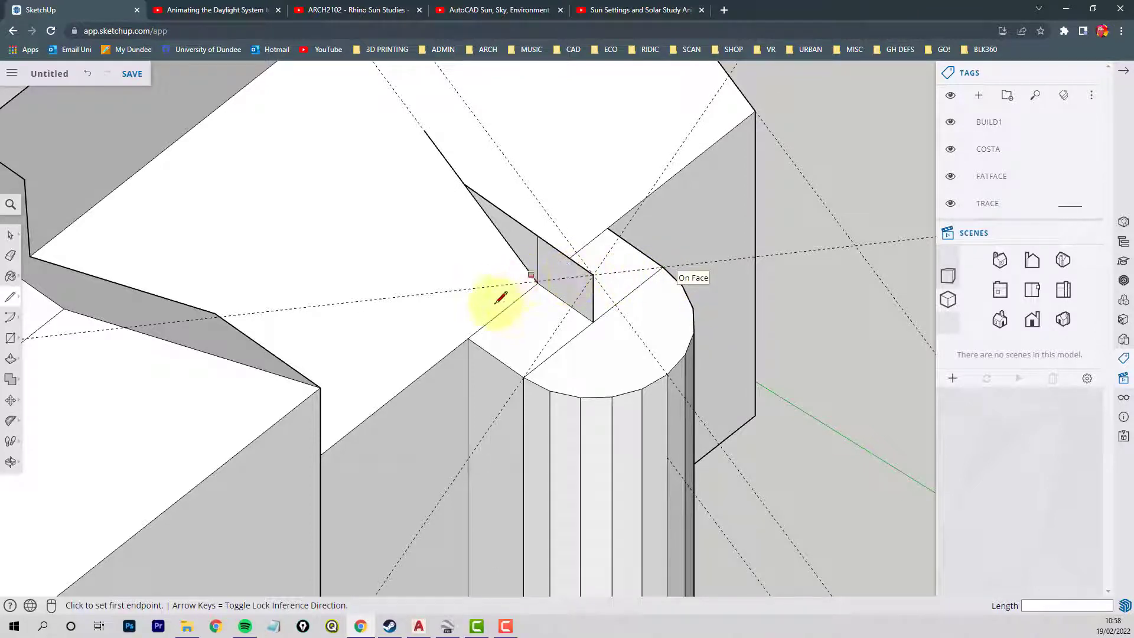
left_click(468, 337)
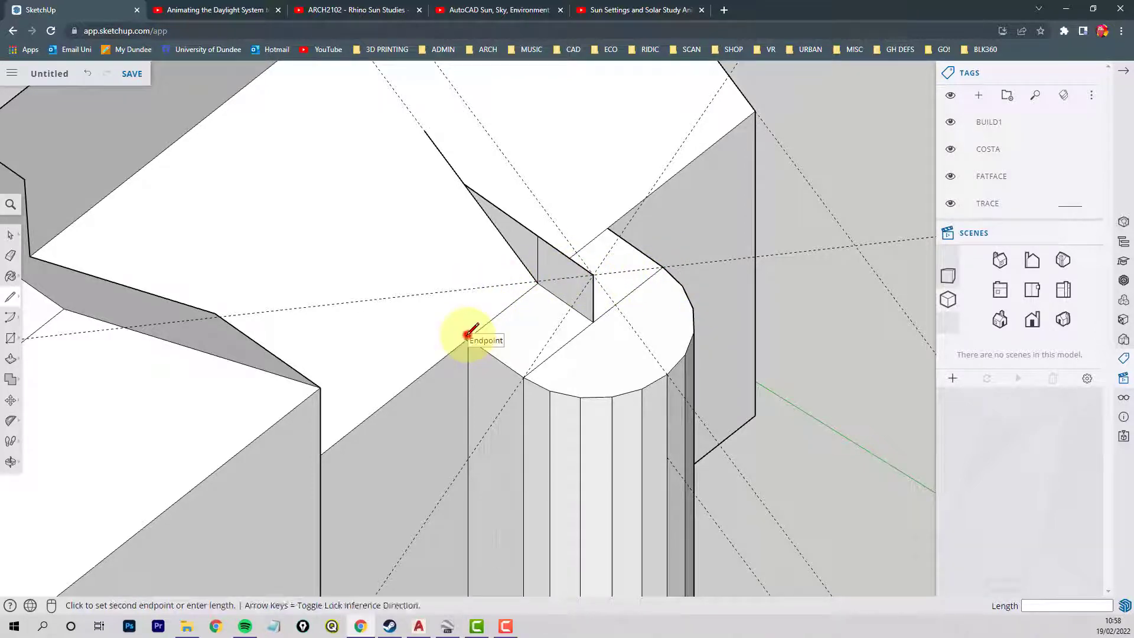
left_click(467, 186)
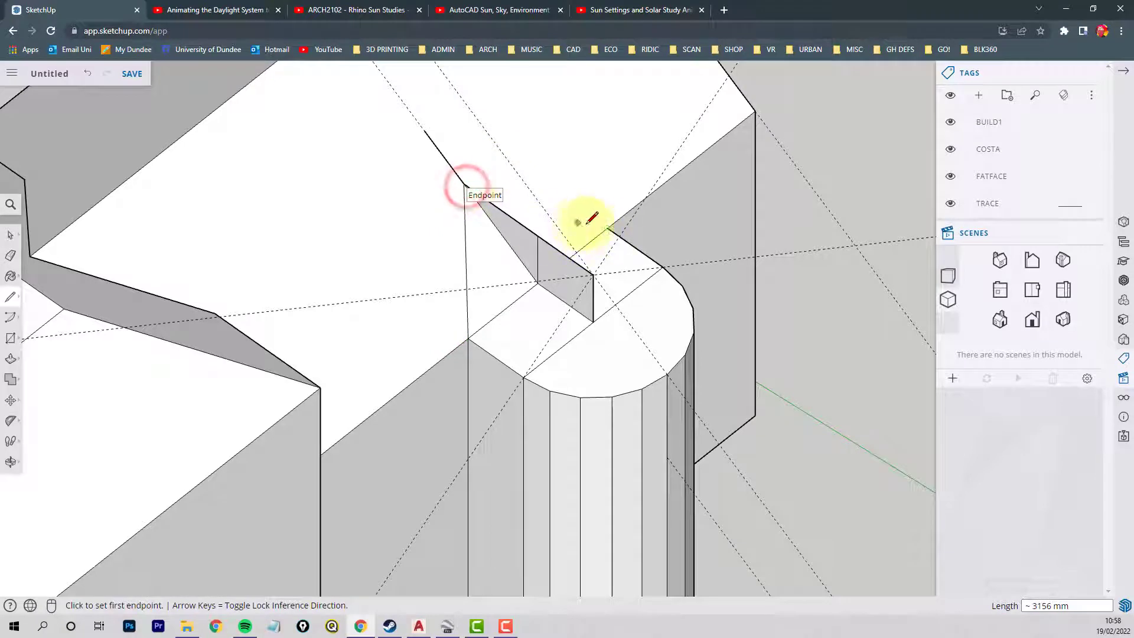
left_click(608, 227)
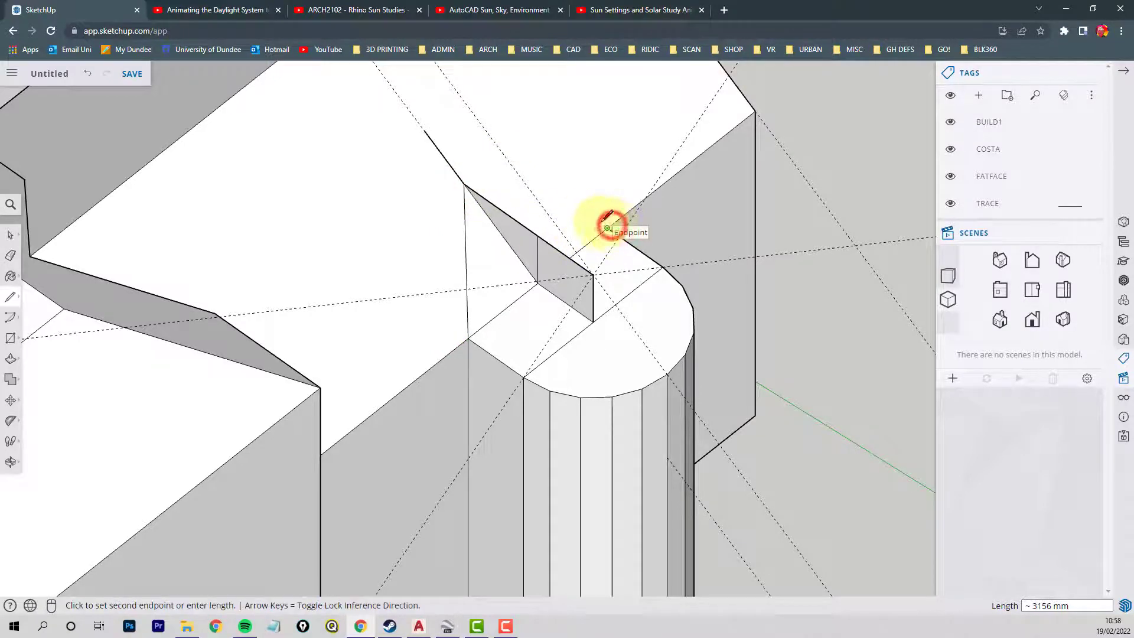
left_click(466, 185)
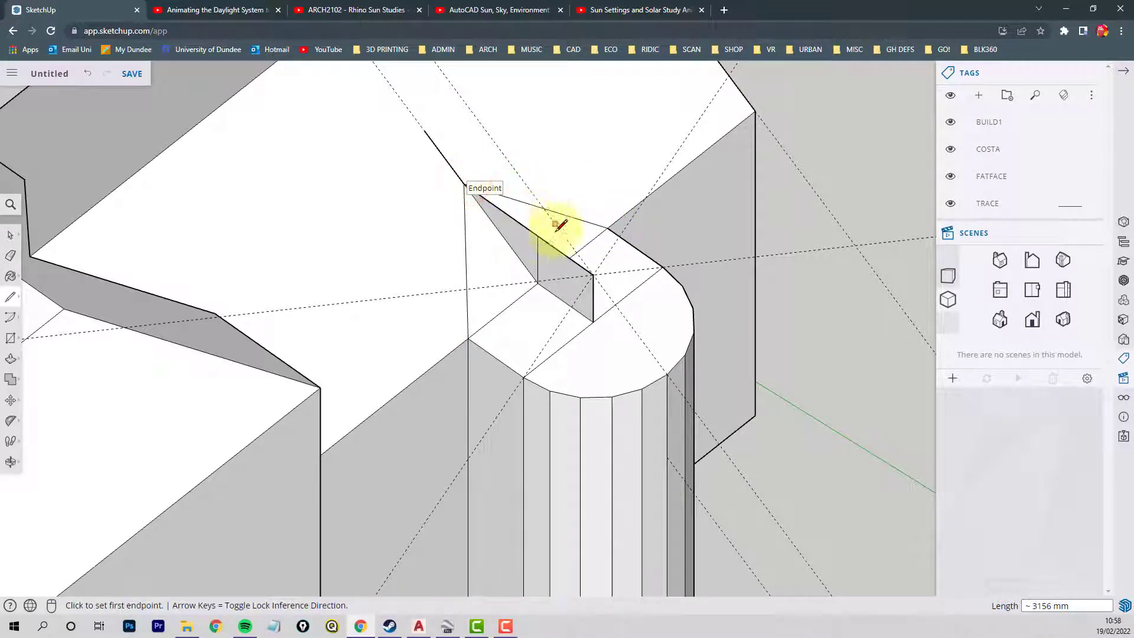
left_click(592, 273)
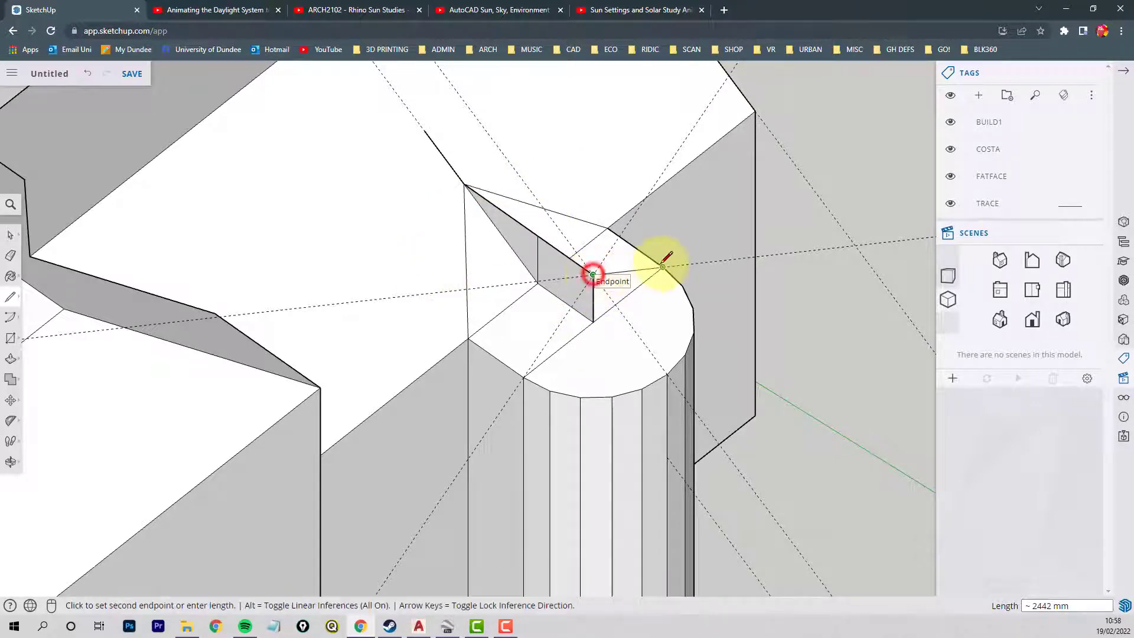
left_click(661, 265)
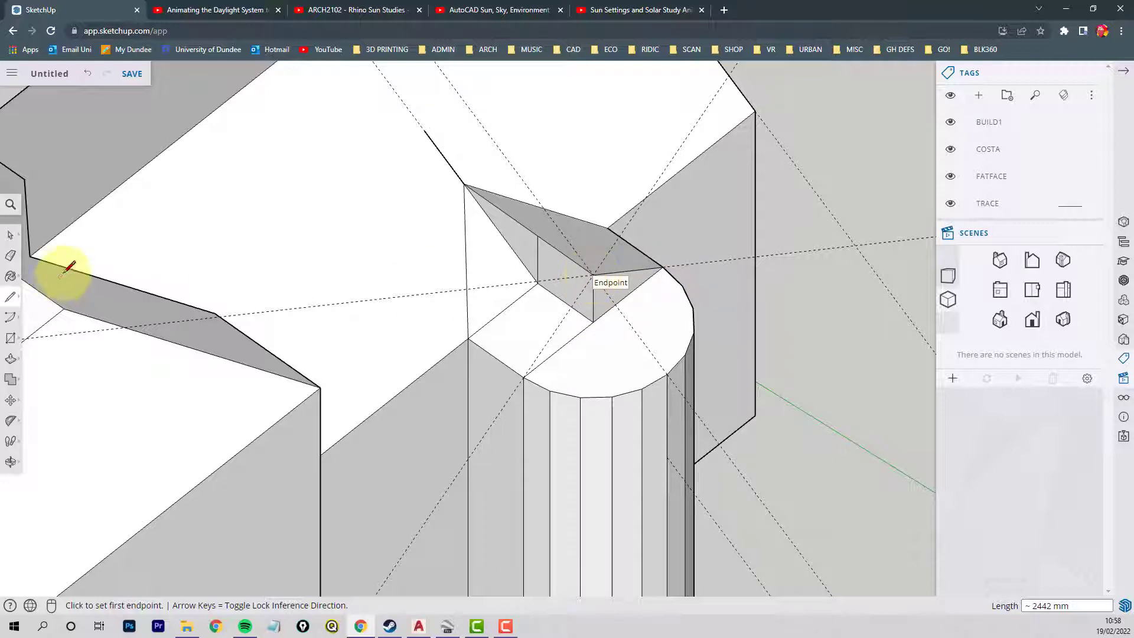
Step: Delete the vertical faces under the bay's ridge, with the slope line and vertical edge below it, opening the main roof there
left_click(10, 234)
left_click(515, 239)
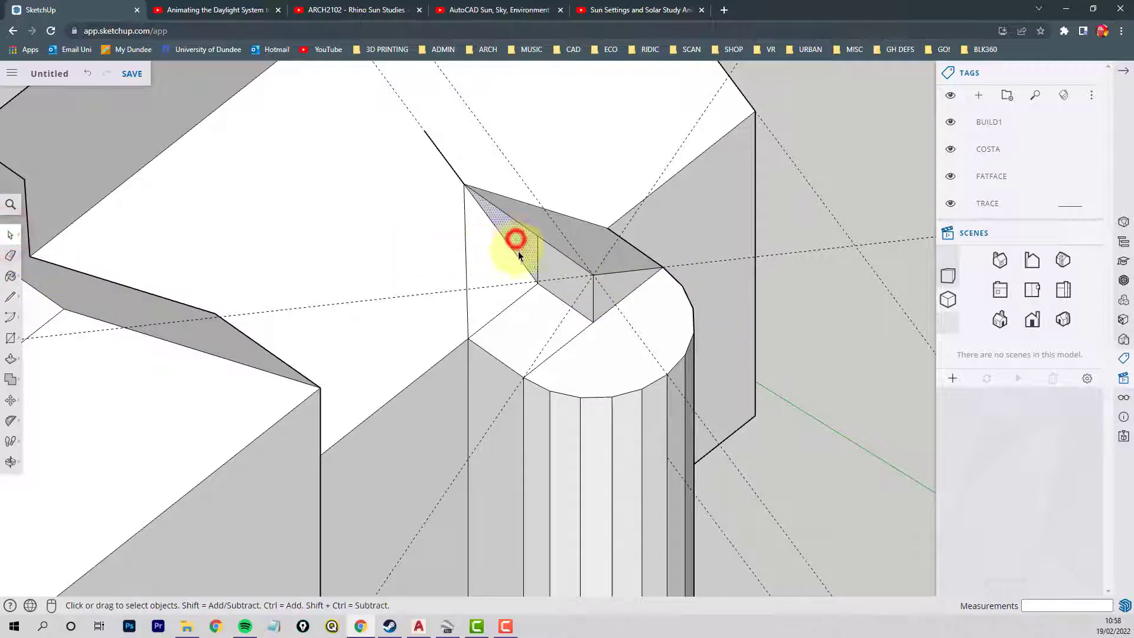
left_click(550, 267)
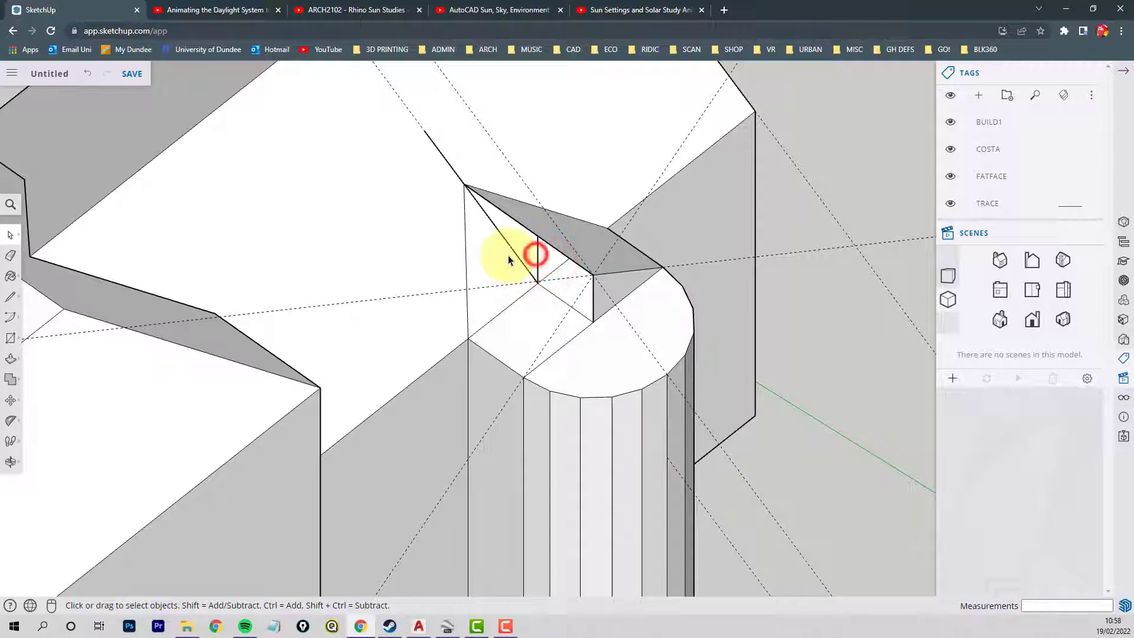
left_click(512, 251)
left_click(540, 255)
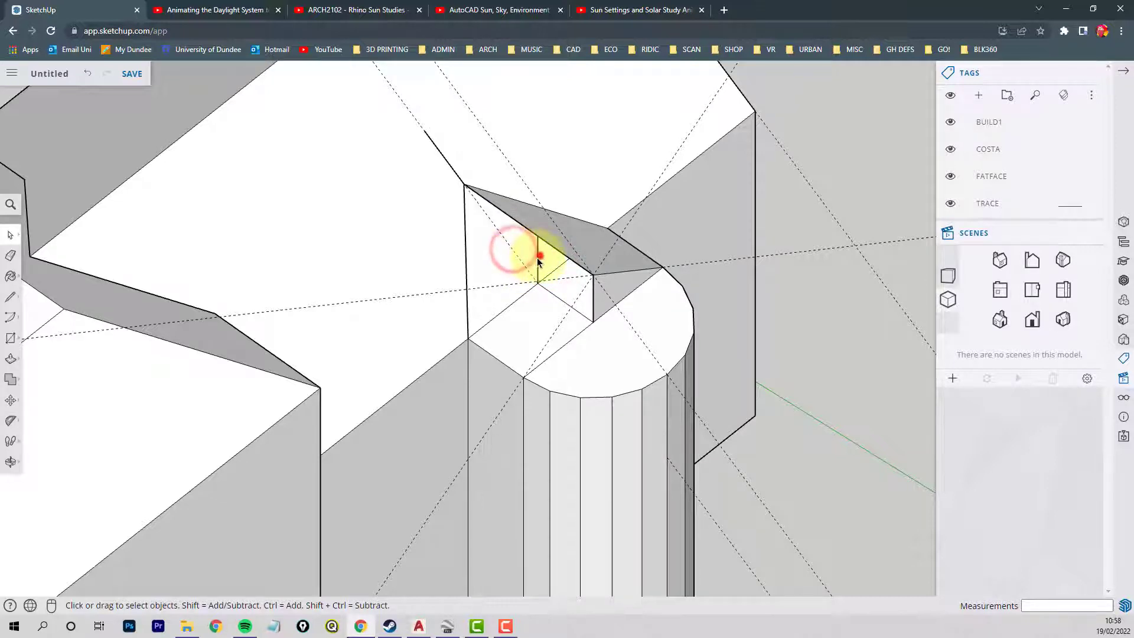
left_click(537, 252)
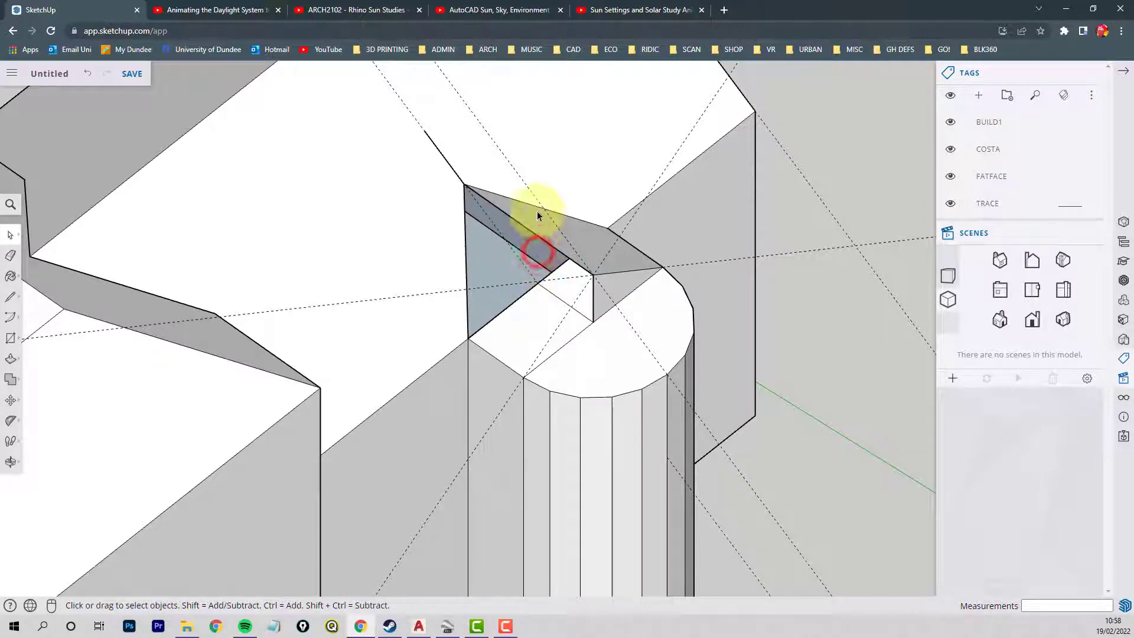
Step: Delete the dashed construction guides crossing the bay and the main roof
left_click(526, 190)
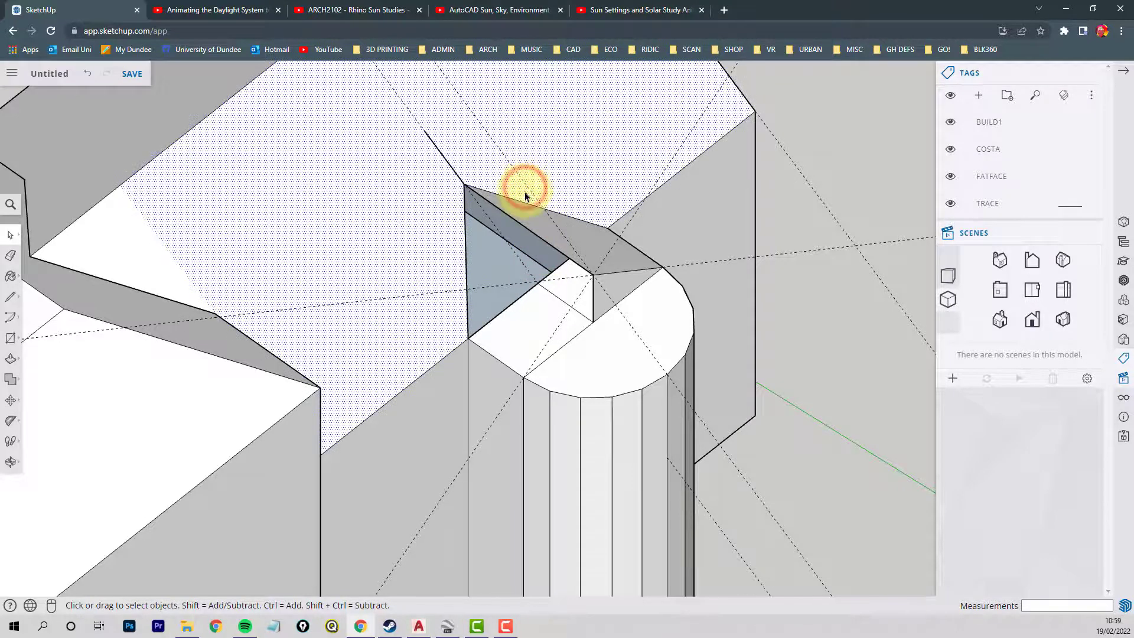
left_click(527, 190, "shift")
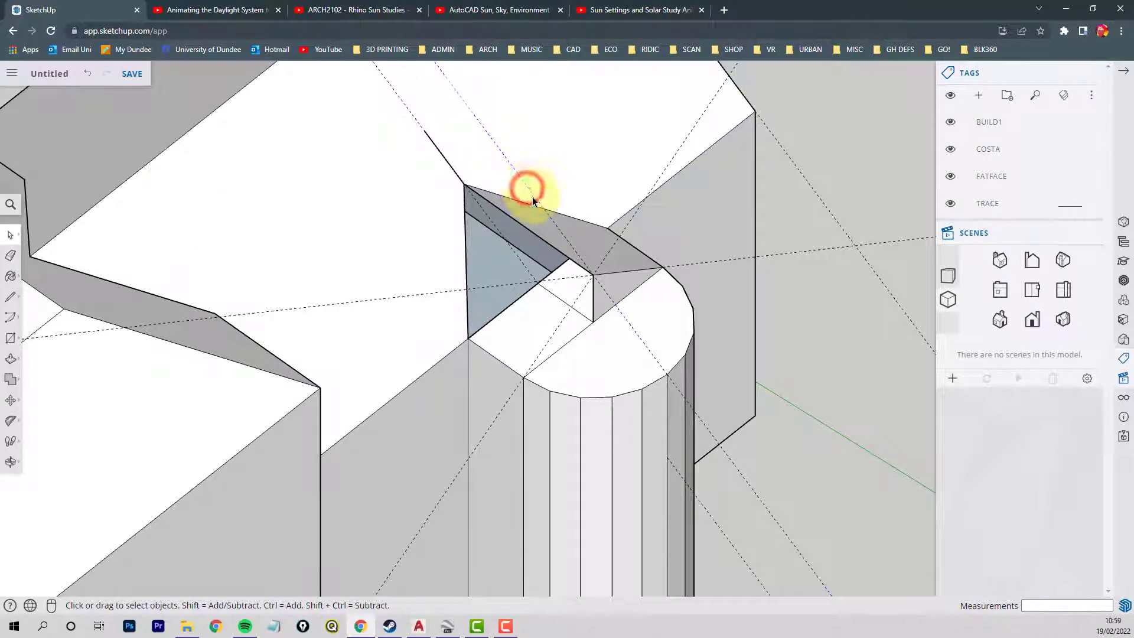
left_click(625, 232)
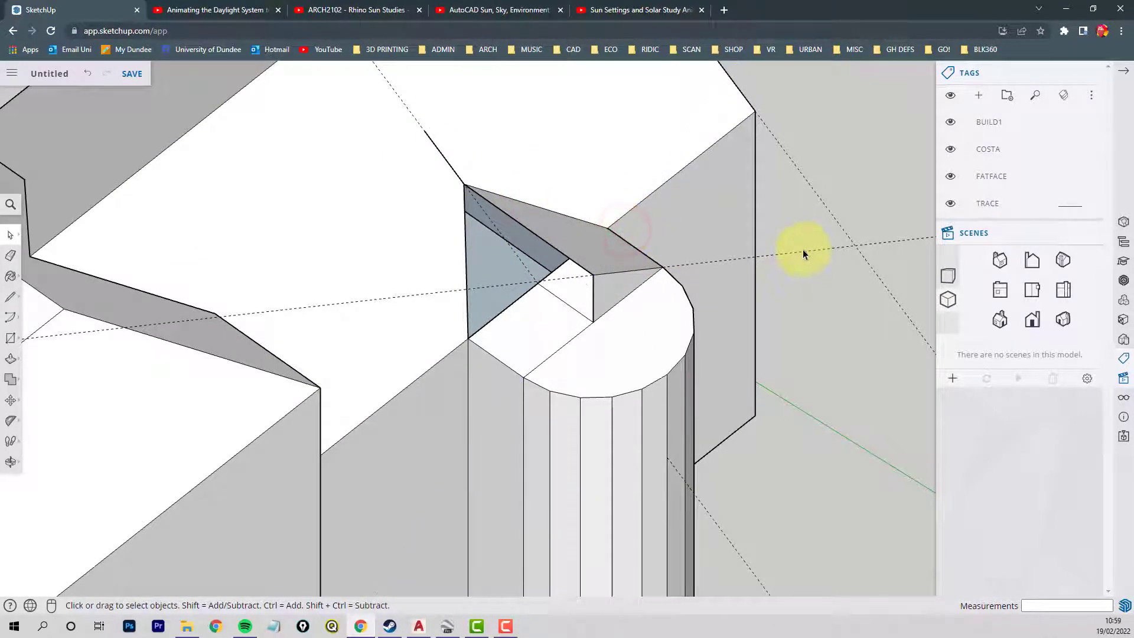
left_click(801, 251)
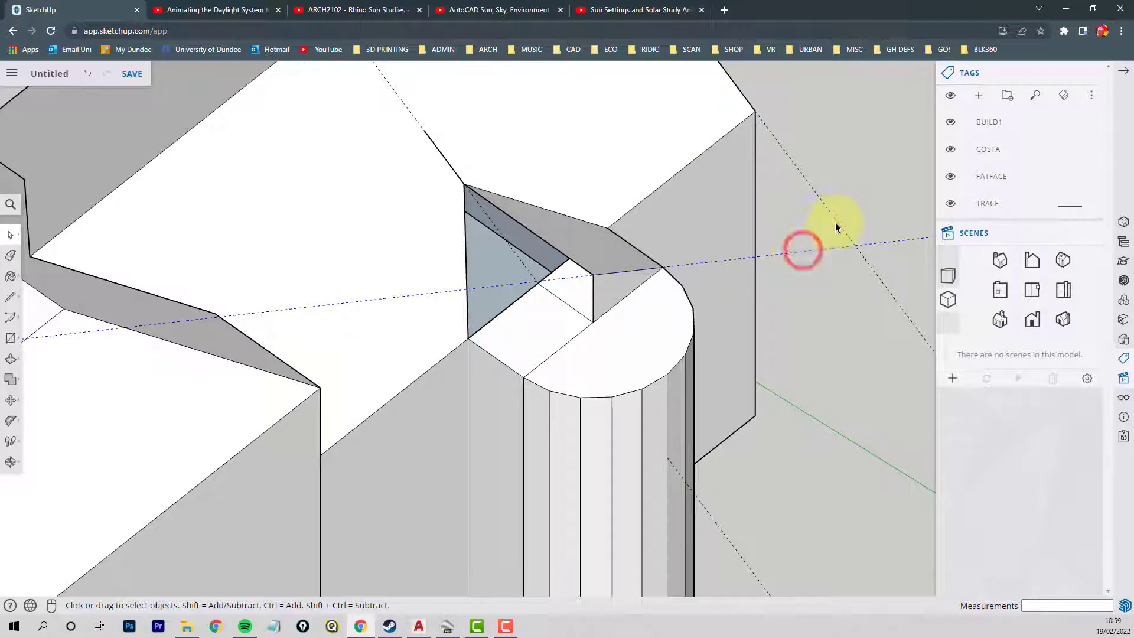
key("Delete")
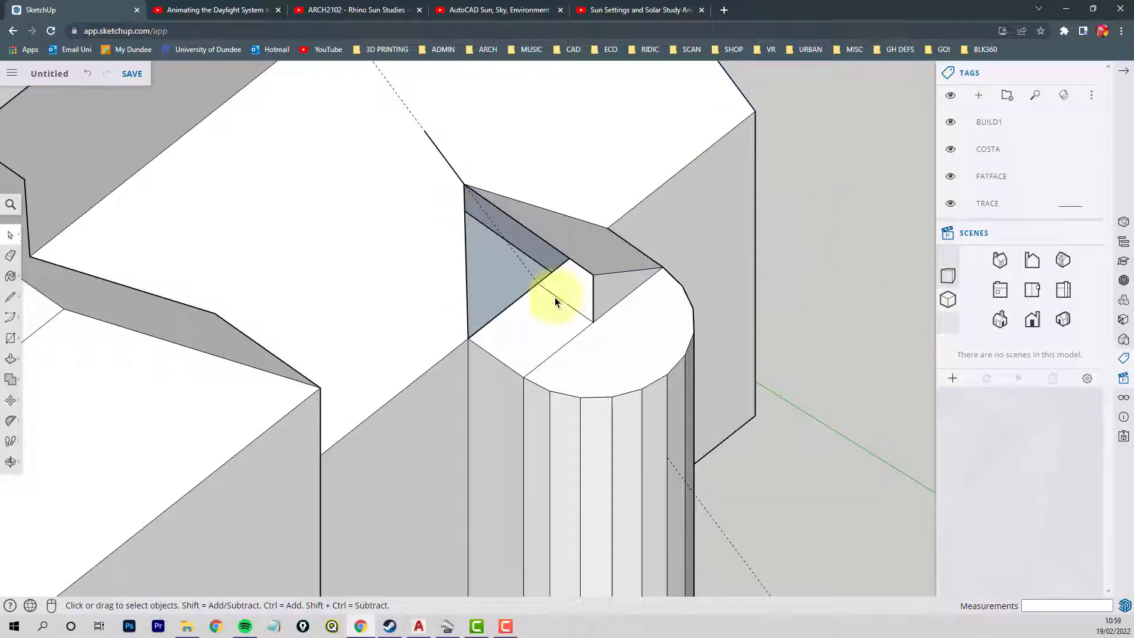
key("Delete")
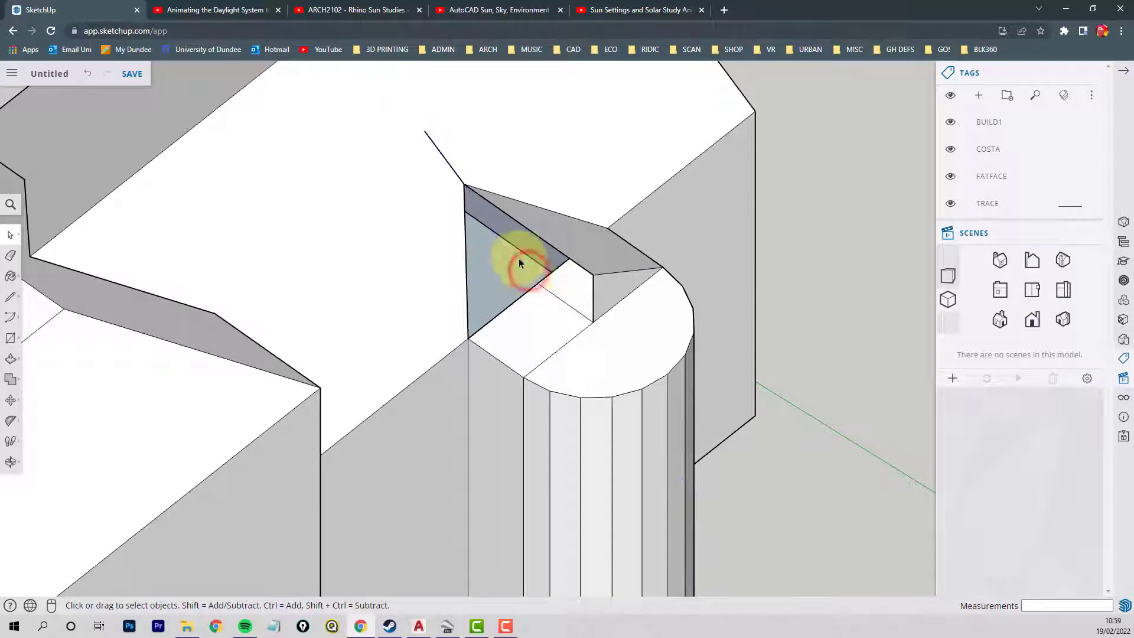
Step: Delete the leftover line on the main roof slope, the vertical under the ridge's front end and the construction lines across the bay's top
left_click(446, 162)
key("Delete")
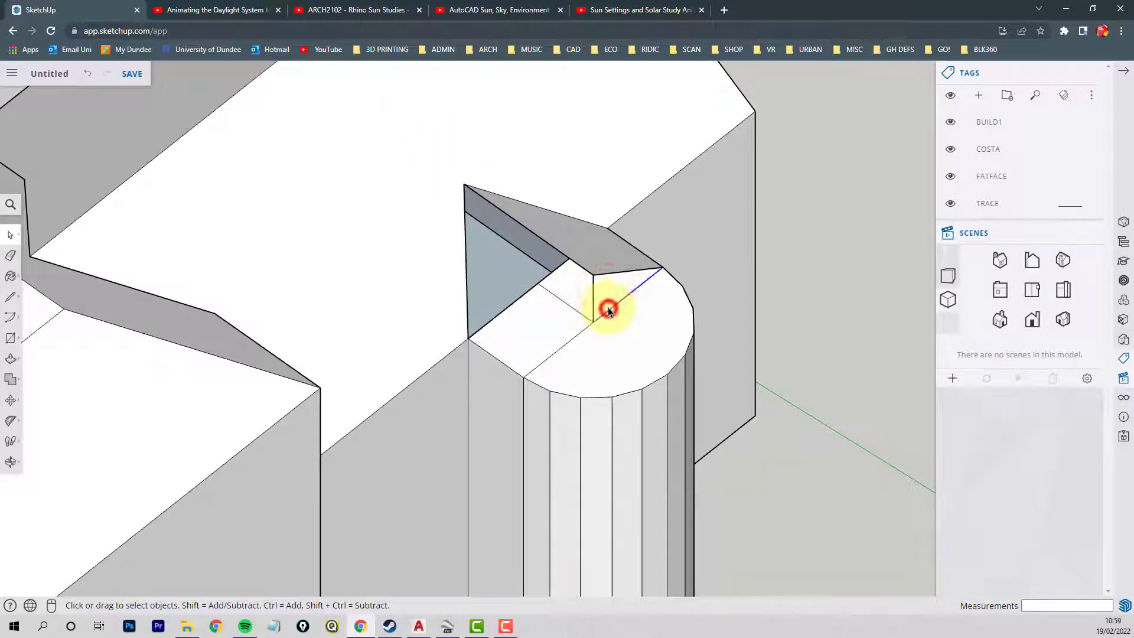
key("Delete")
left_click(592, 299)
key("Delete")
left_click(577, 309)
key("Delete")
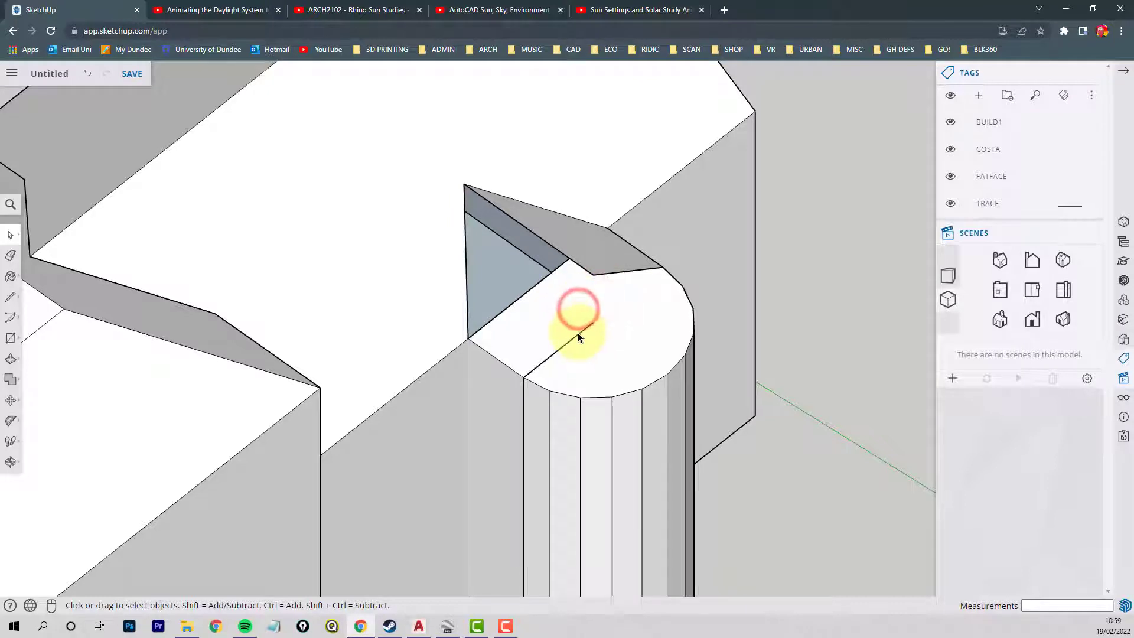
left_click(577, 334)
key("Delete")
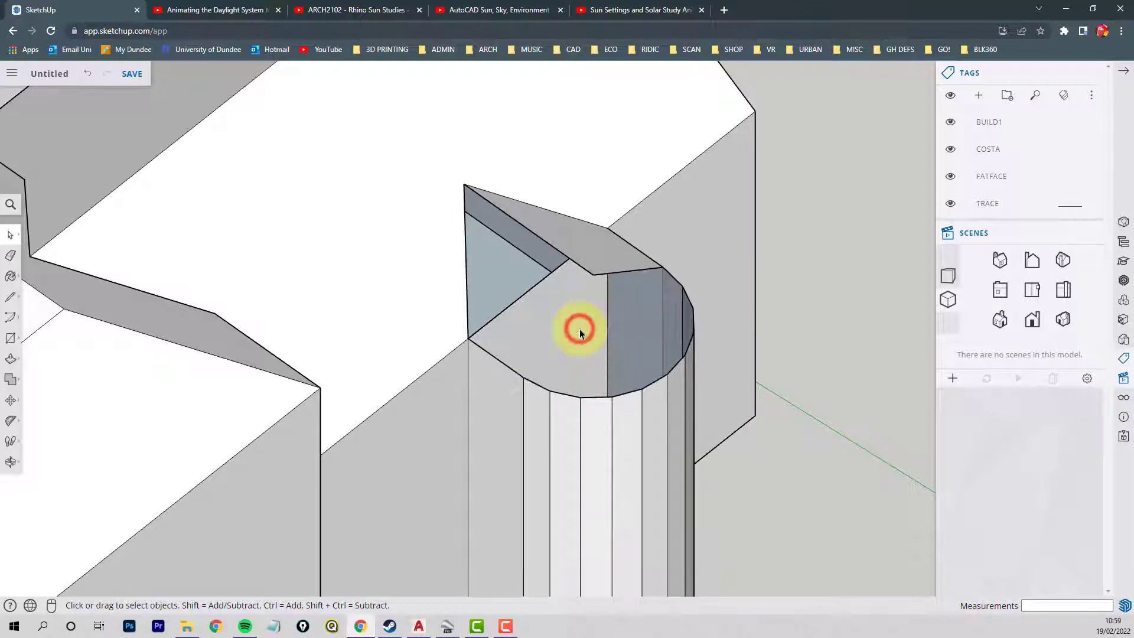
left_click(518, 299)
key("ctrl+z")
Step: Draw 2442 mm lines from the front end of the bay's ridge to the next three vertices of the rounded wall top
middle_click_drag(525, 313, 474, 366)
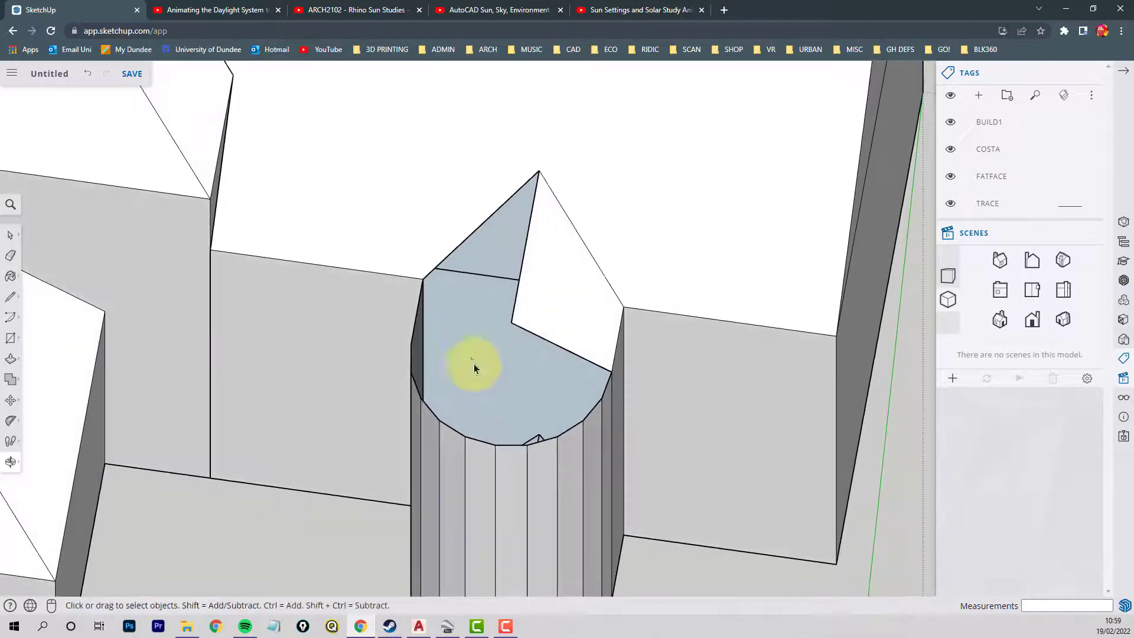
left_click(11, 296)
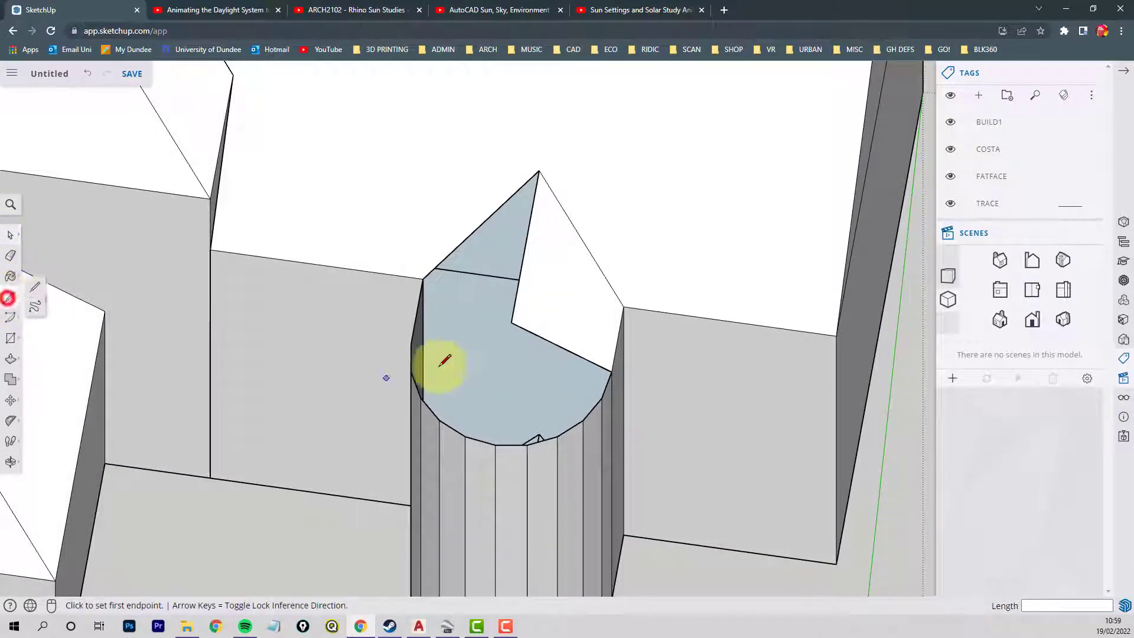
left_click(510, 320)
left_click(601, 399)
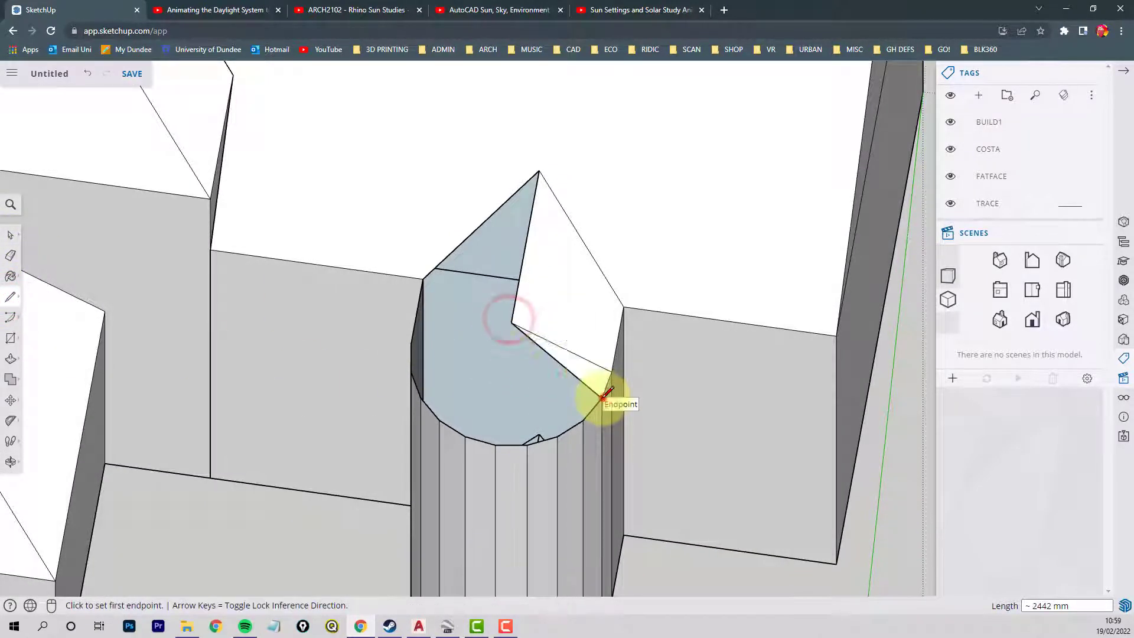
left_click(511, 322)
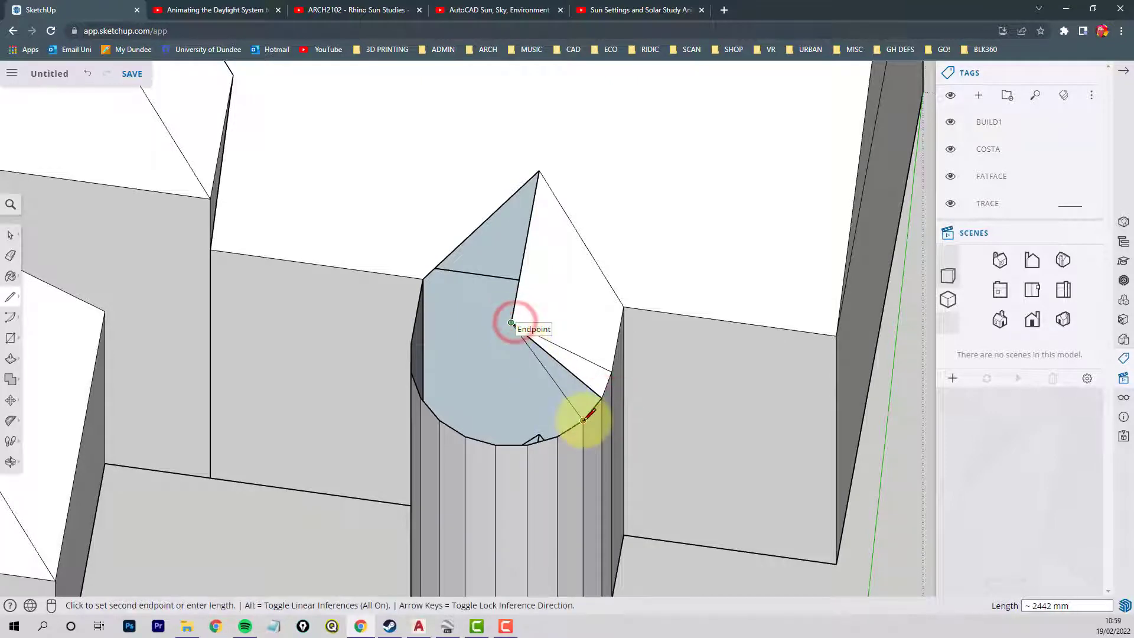
left_click(582, 420)
left_click(511, 321)
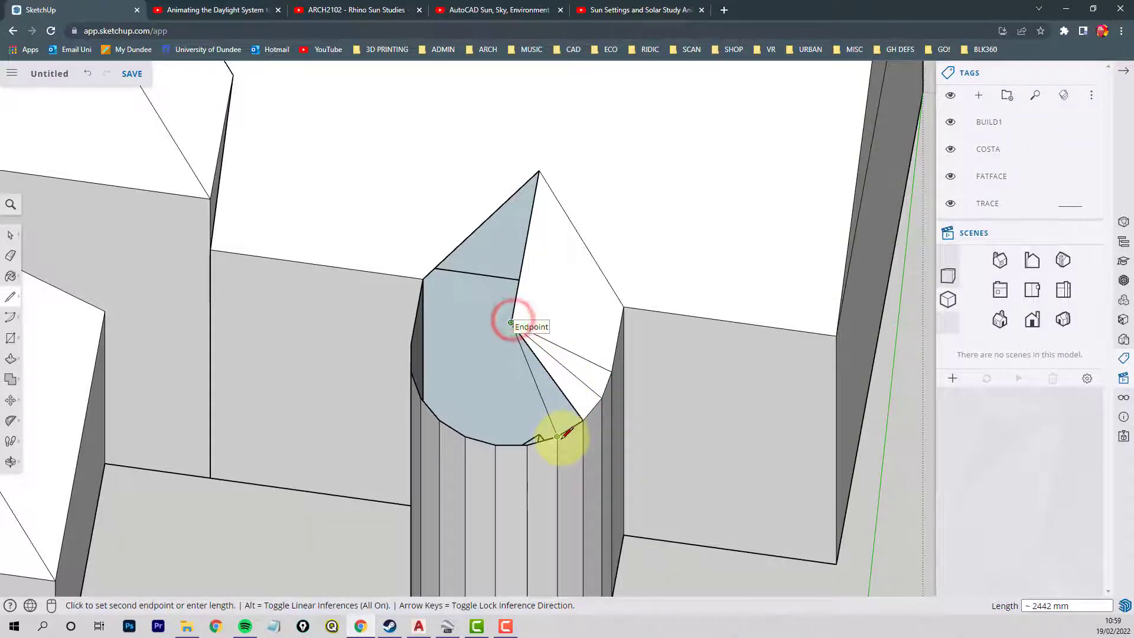
left_click(558, 436)
Step: Continue the roof fan with three more 2442 mm lines from the ridge's front end to the vertices around the bay's front
mouse_move(536, 412)
middle_mouse_down()
mouse_move(407, 435)
mouse_move(399, 450)
mouse_move(567, 362)
mouse_move(512, 327)
mouse_move(498, 392)
middle_mouse_up()
left_click(486, 316)
left_click(458, 432)
left_click(499, 329)
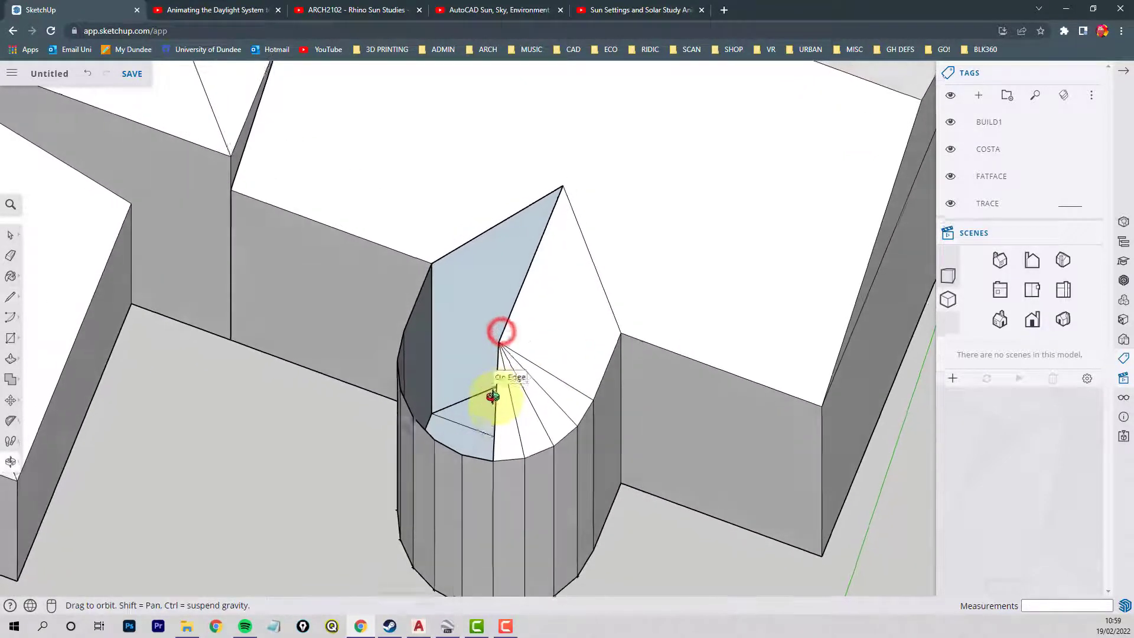
left_click(461, 462)
left_click(498, 344)
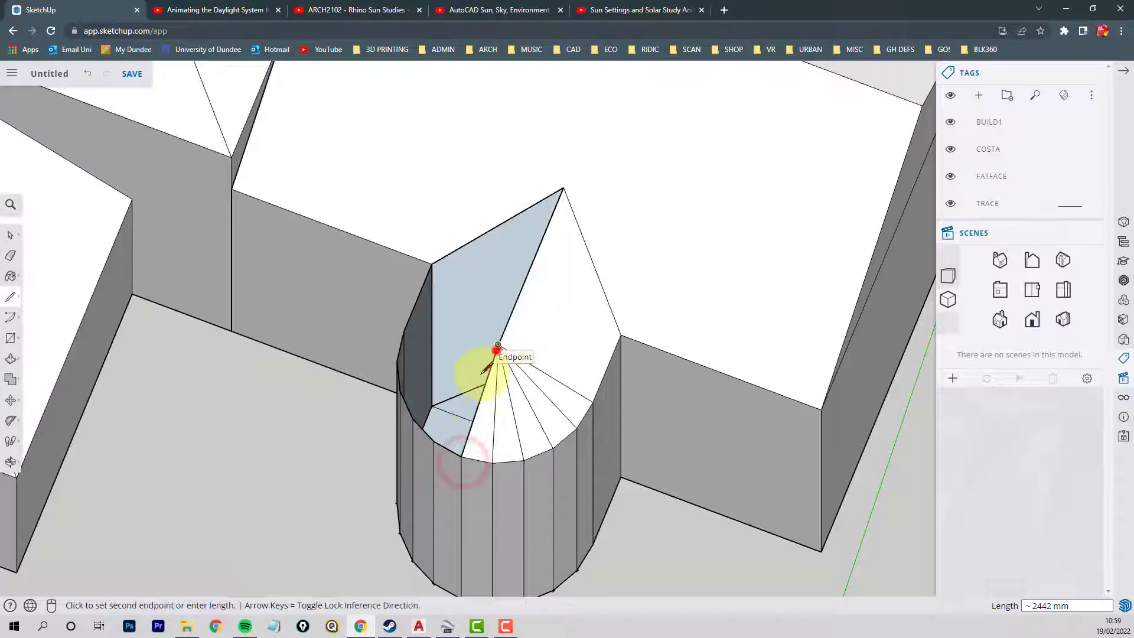
left_click(435, 440)
Step: Close the bay's faceted roof with four lines from the ridge's front end to the remaining open vertices of the rounded wall
middle_click_drag(435, 441, 645, 397)
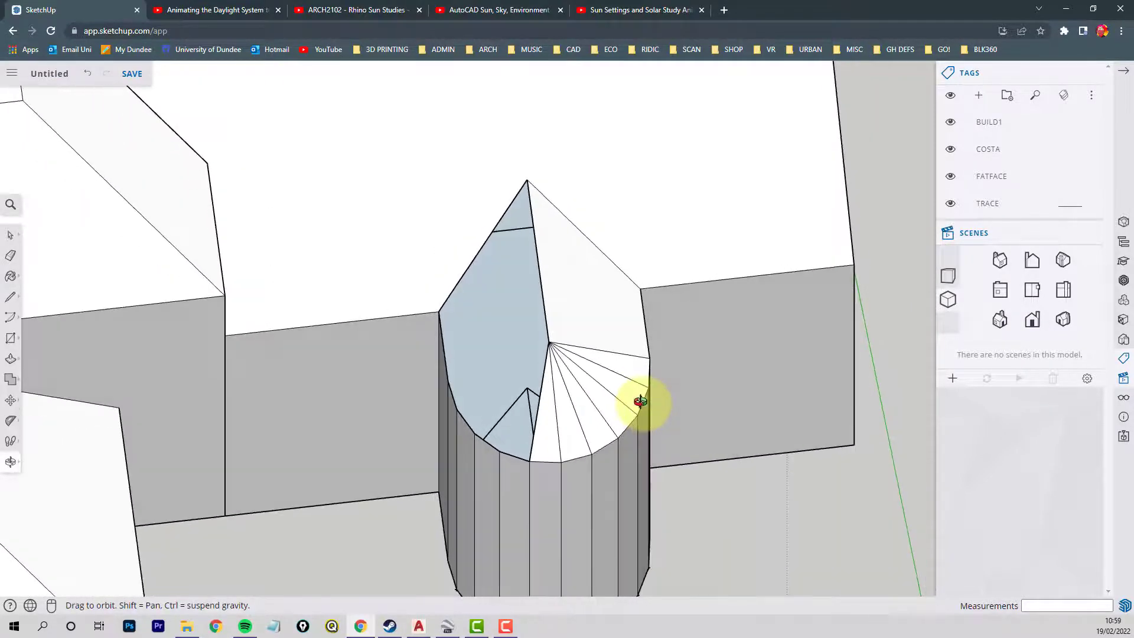
left_click(549, 341)
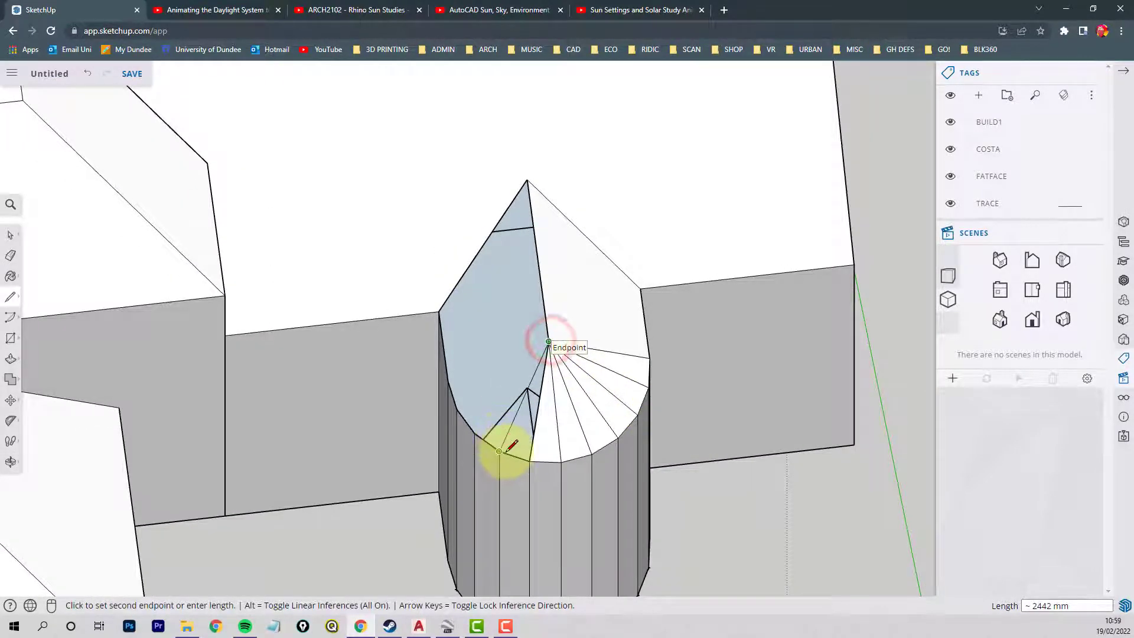
left_click(501, 454)
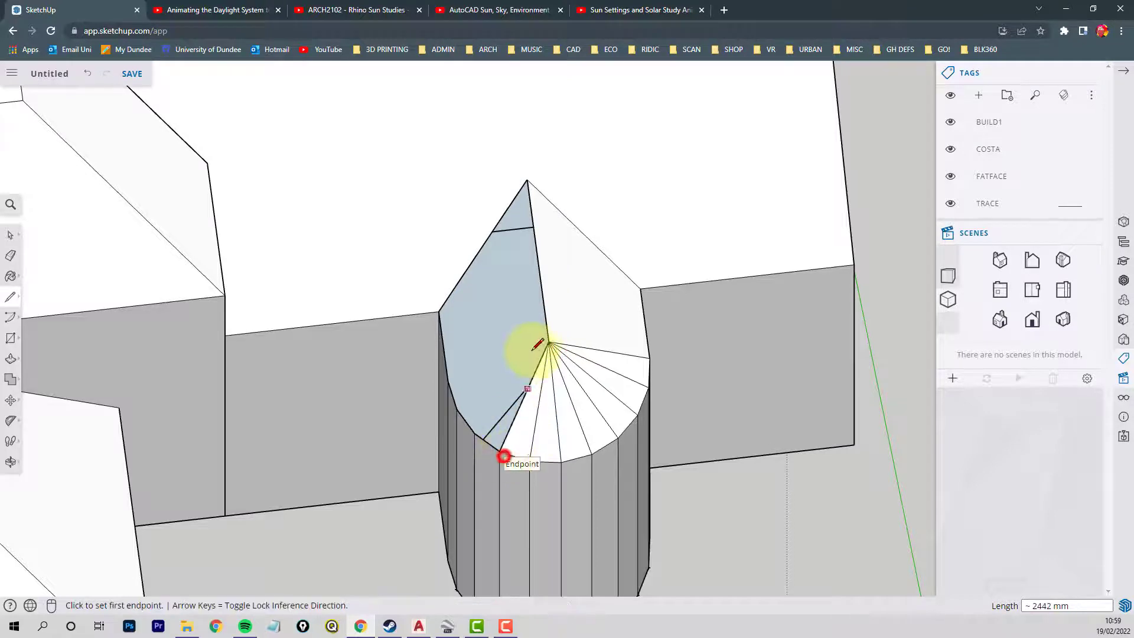
left_click(549, 341)
left_click(475, 433)
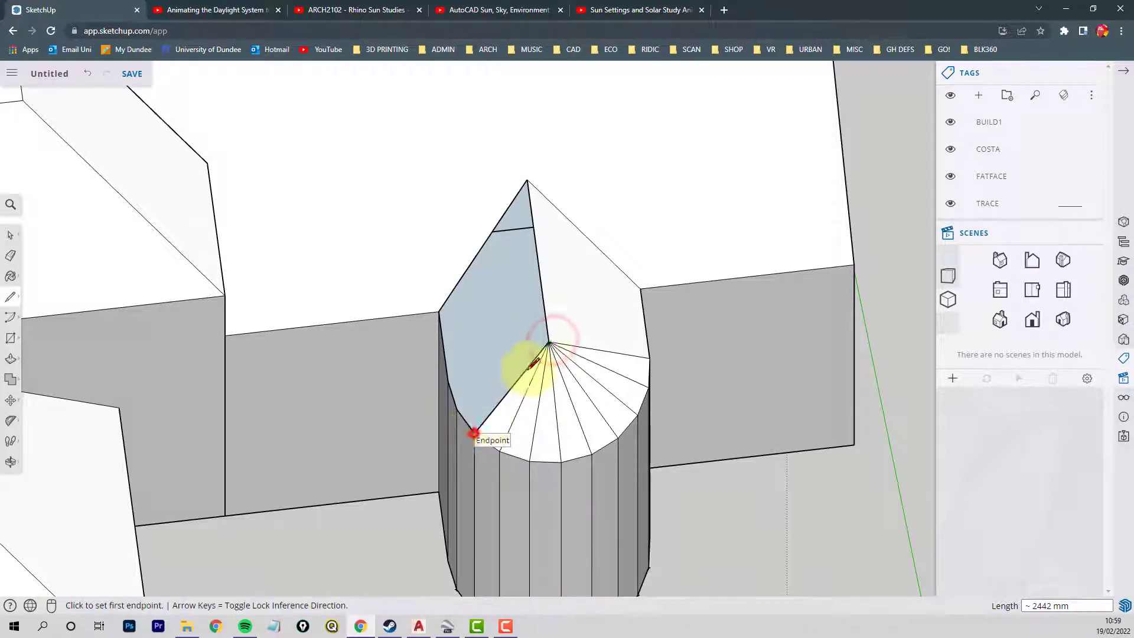
left_click(550, 341)
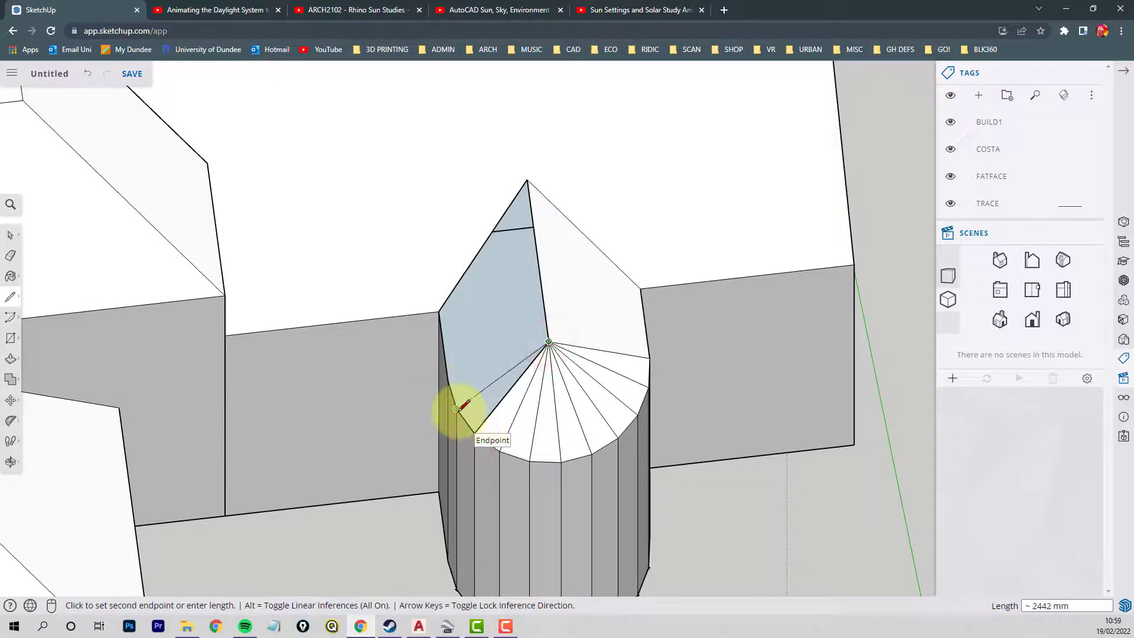
left_click(457, 409)
left_click(549, 341)
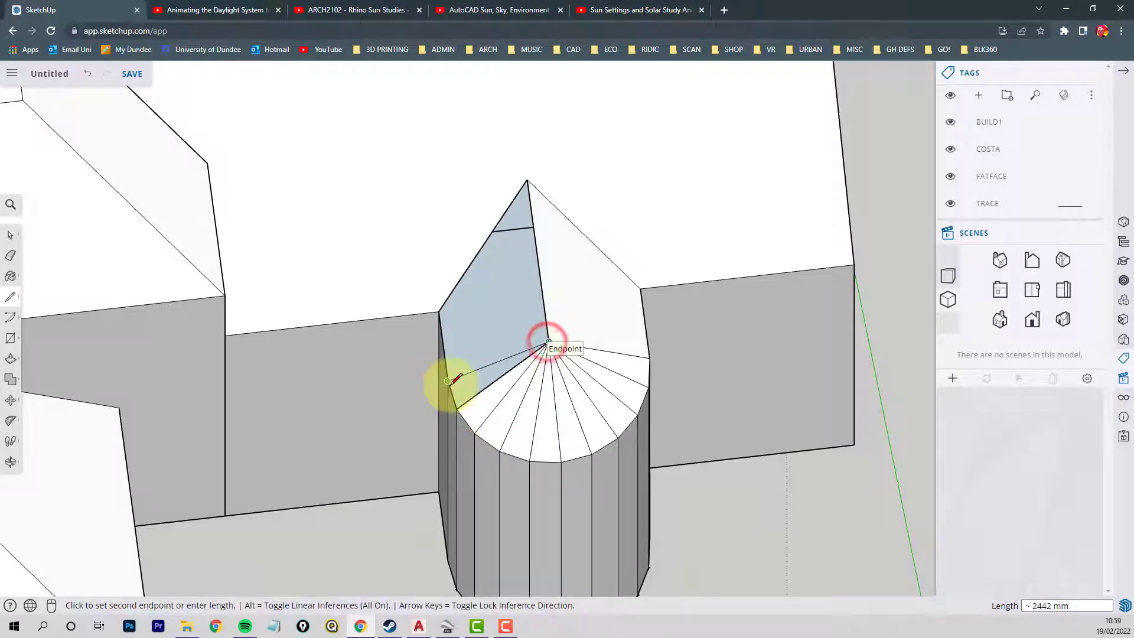
left_click(450, 385)
Step: Hide the edge separating the main building's gable triangle from the end wall beneath it
mouse_move(581, 362)
middle_mouse_down()
mouse_move(366, 309)
mouse_move(435, 303)
mouse_move(502, 325)
mouse_move(516, 370)
mouse_move(567, 354)
mouse_move(557, 337)
mouse_move(539, 341)
middle_mouse_up()
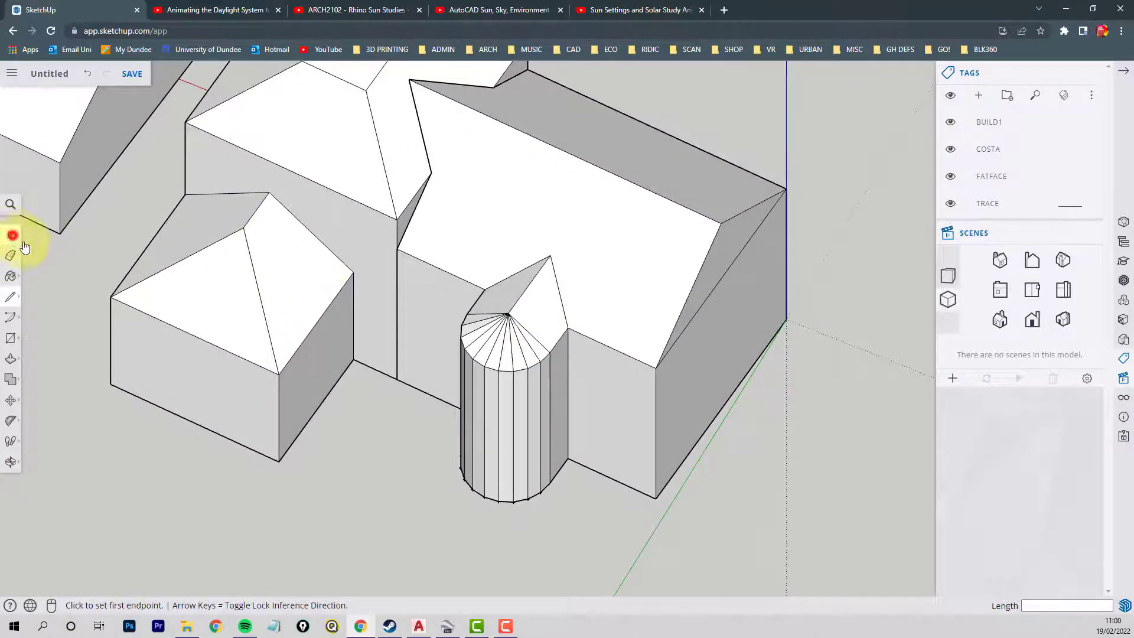
left_click(13, 236)
right_click(714, 287)
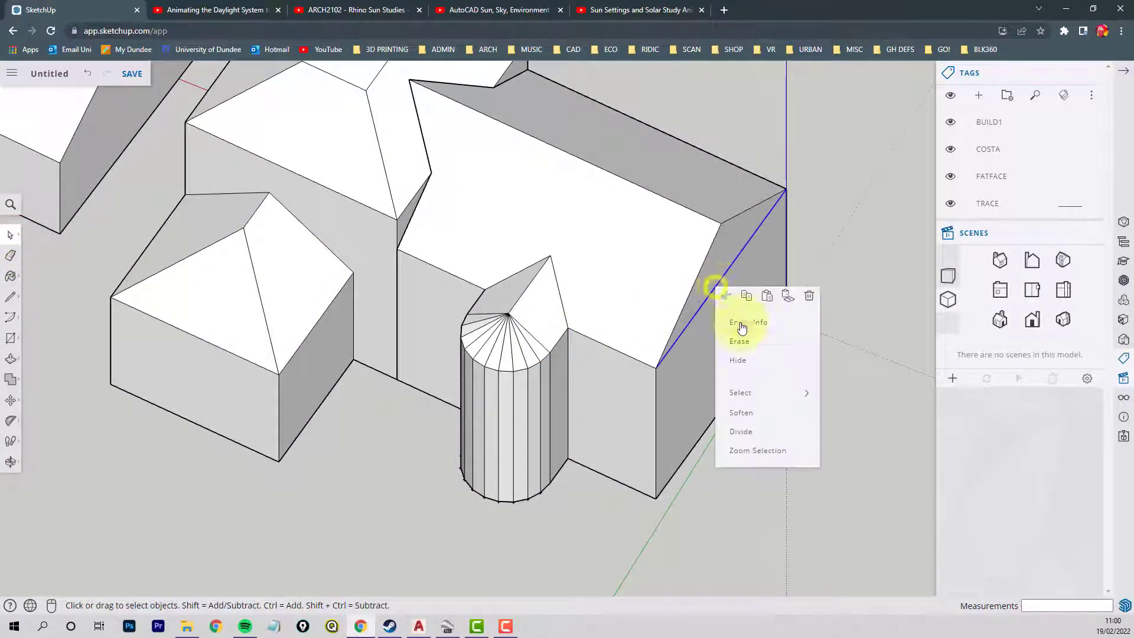
left_click(739, 360)
Step: Hide the radial edges across the front of the bay's fan-shaped roof, starting nearest the main building's gable end
middle_click_drag(546, 383, 515, 418)
scroll(518, 298, "up", 3)
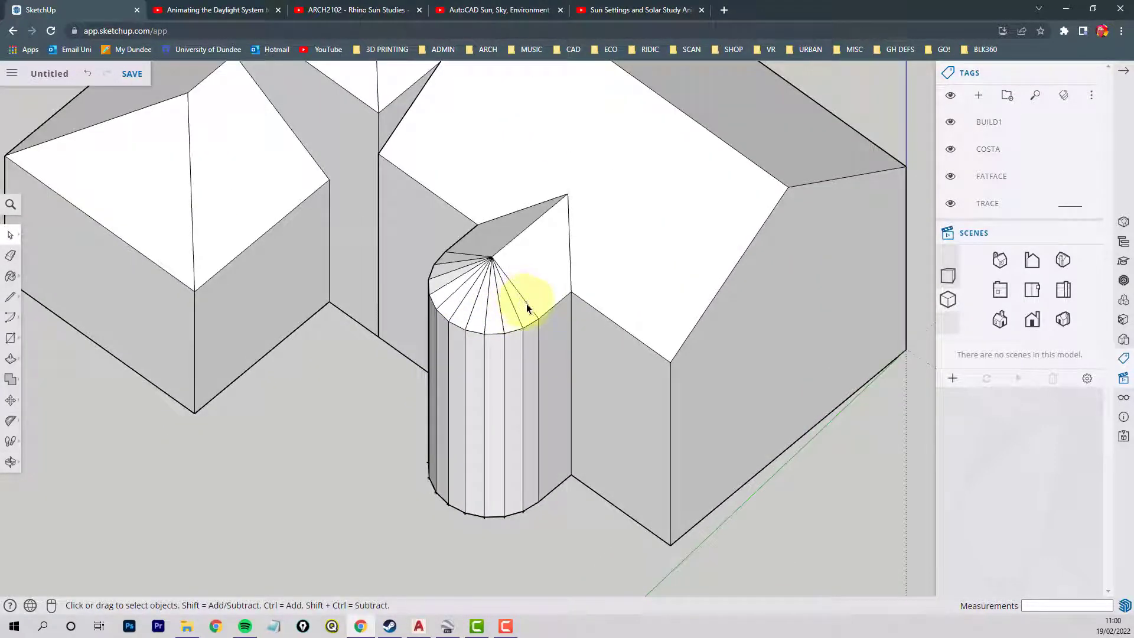
right_click(527, 307)
left_click(550, 376)
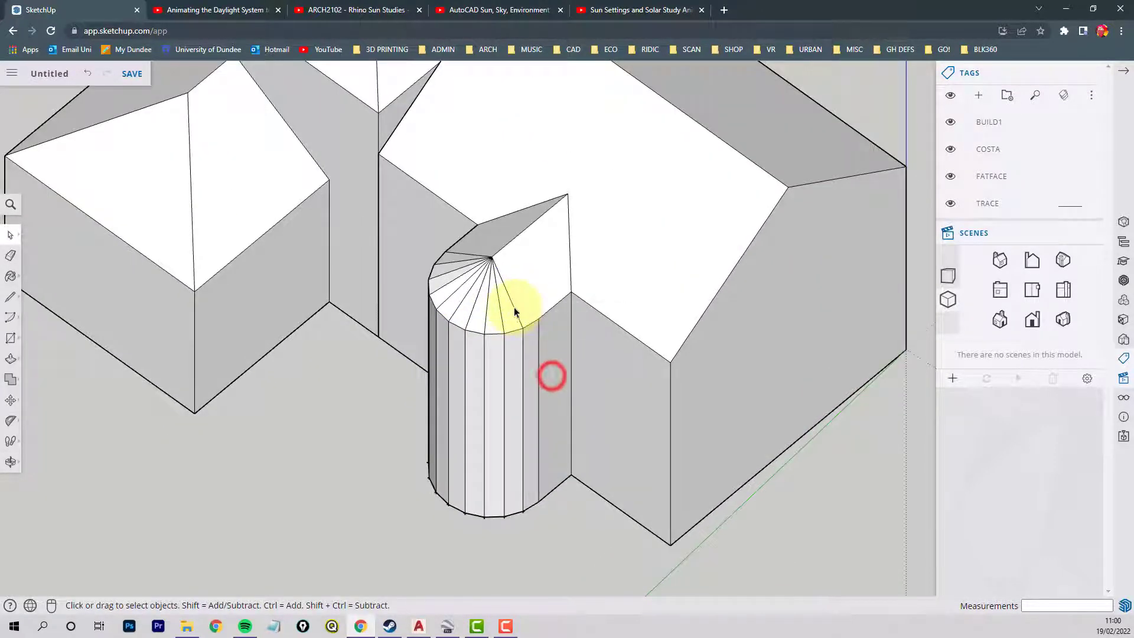
left_click(512, 308)
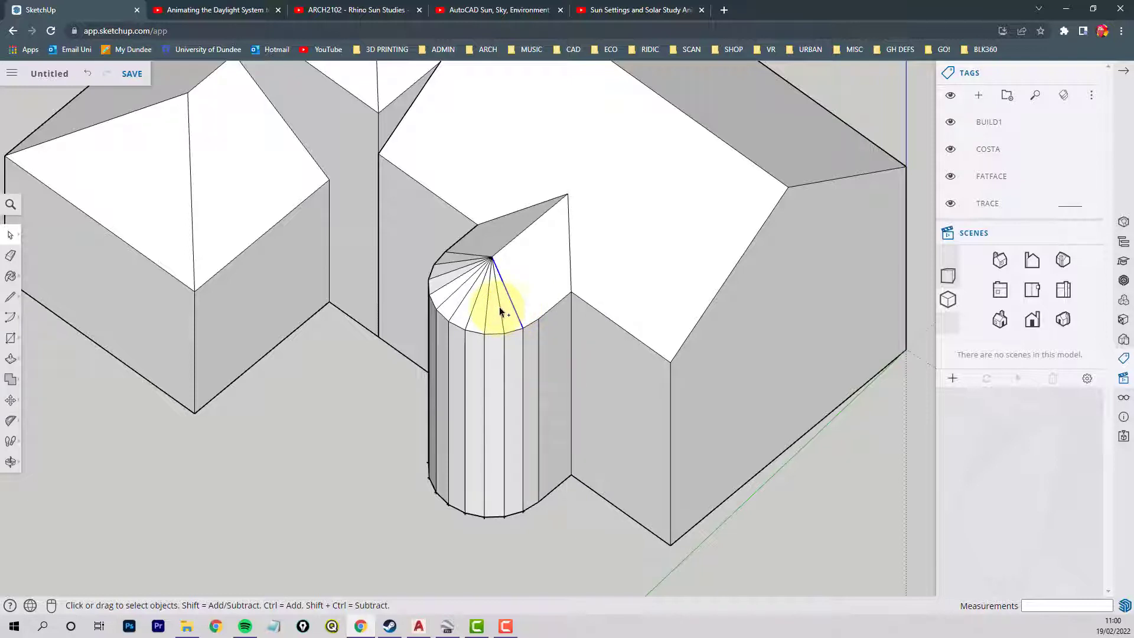
left_click(498, 306, "ctrl")
left_click(484, 306, "ctrl")
left_click(472, 302, "ctrl")
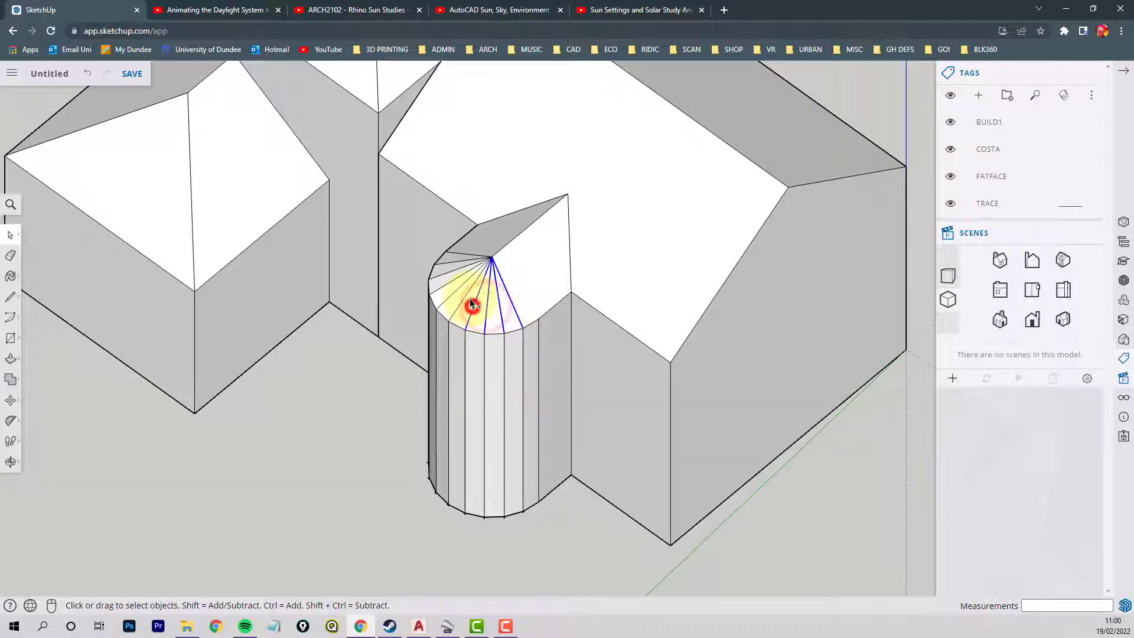
left_click(463, 296, "ctrl")
left_click(455, 292, "ctrl")
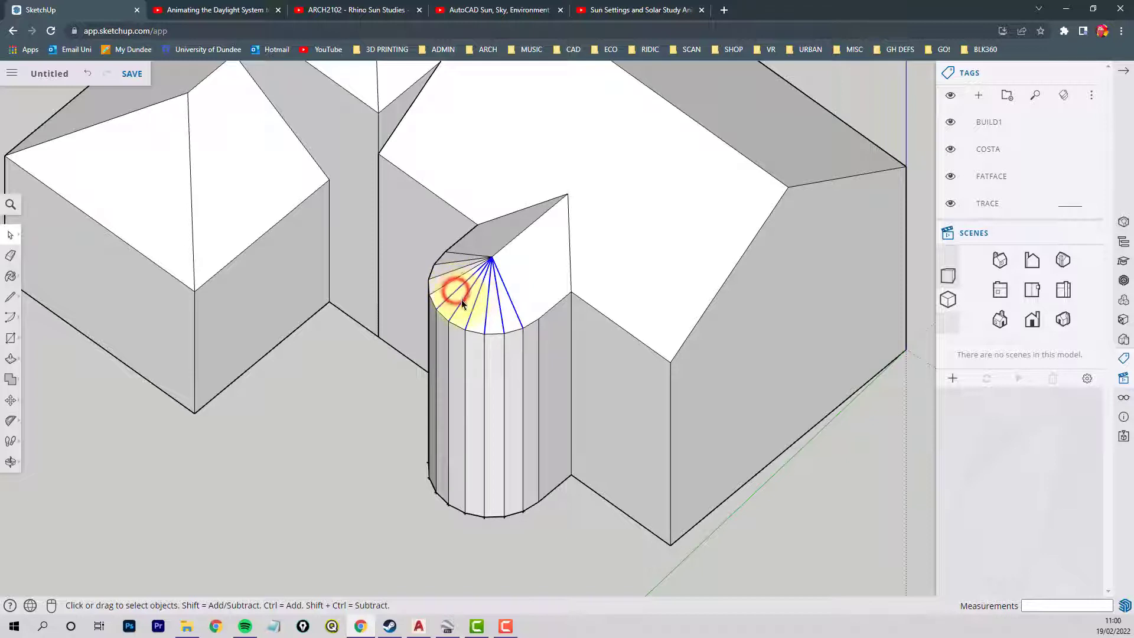
right_click(462, 298)
left_click(484, 363)
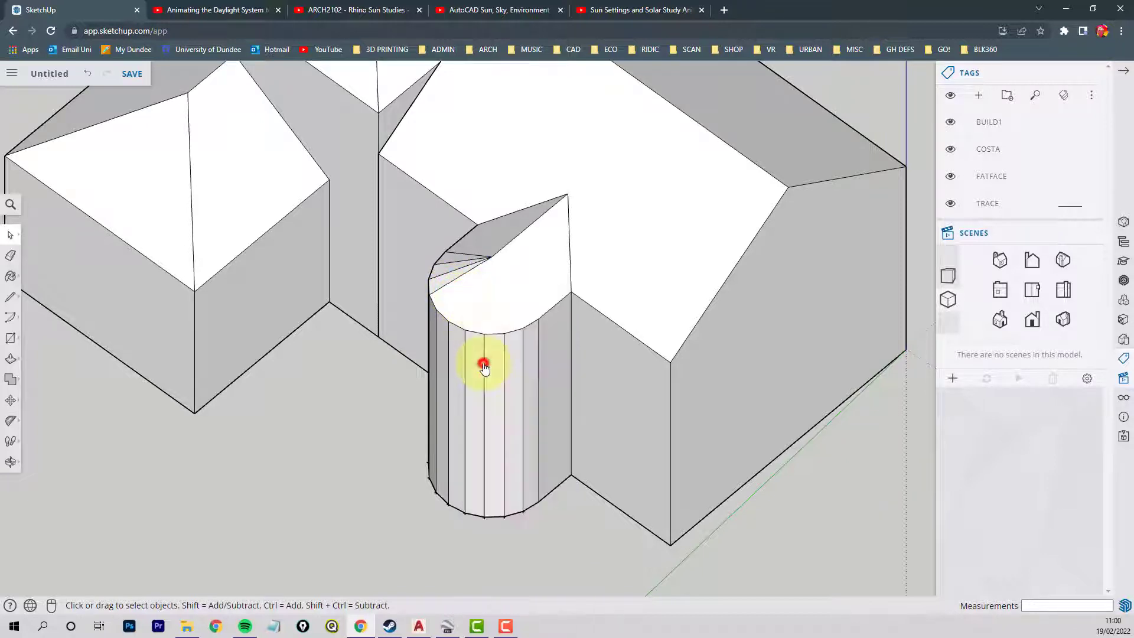
Step: Try to hide the six vertical edges along the front of the rounded bay wall
left_click(537, 381, "ctrl")
left_click(521, 387, "ctrl")
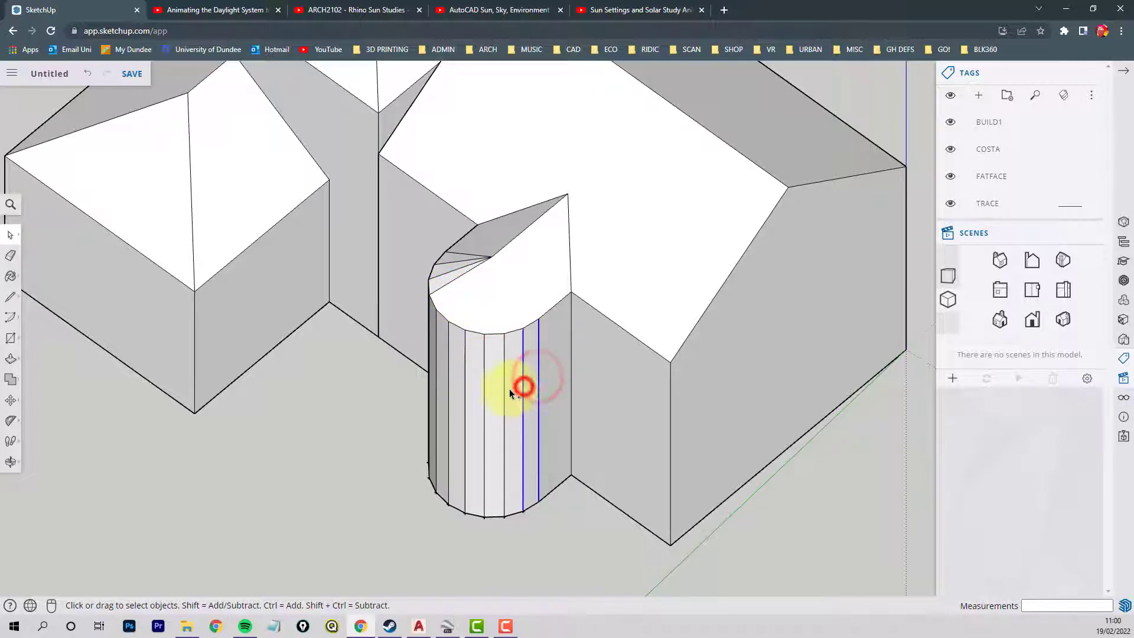
left_click(503, 389, "ctrl")
left_click(484, 391, "ctrl")
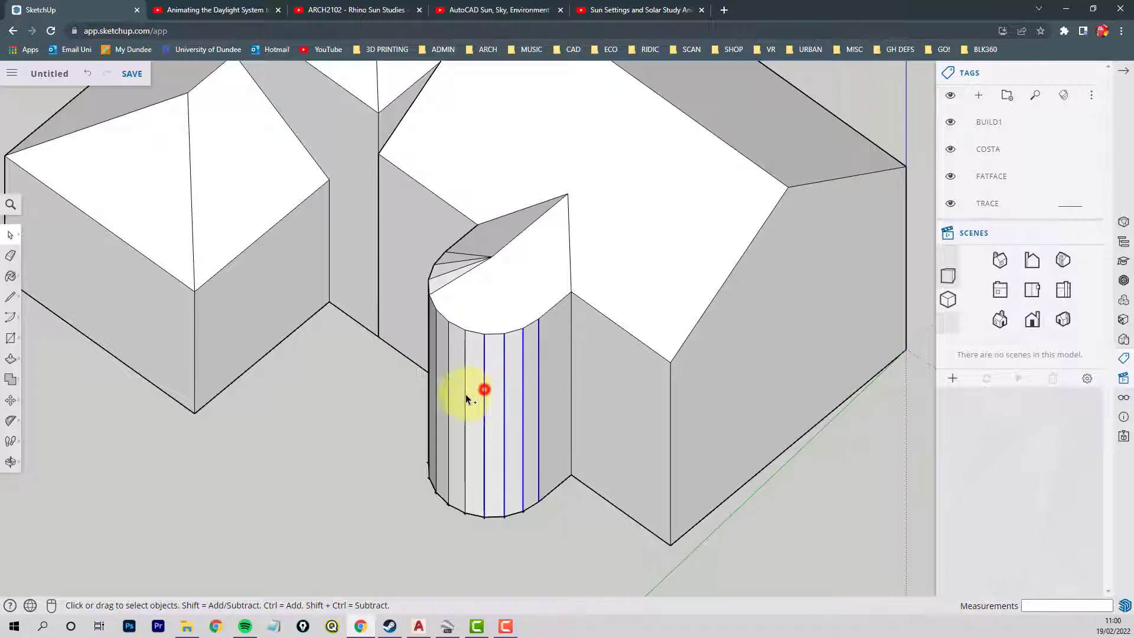
left_click(464, 384, "ctrl")
left_click(449, 374, "ctrl")
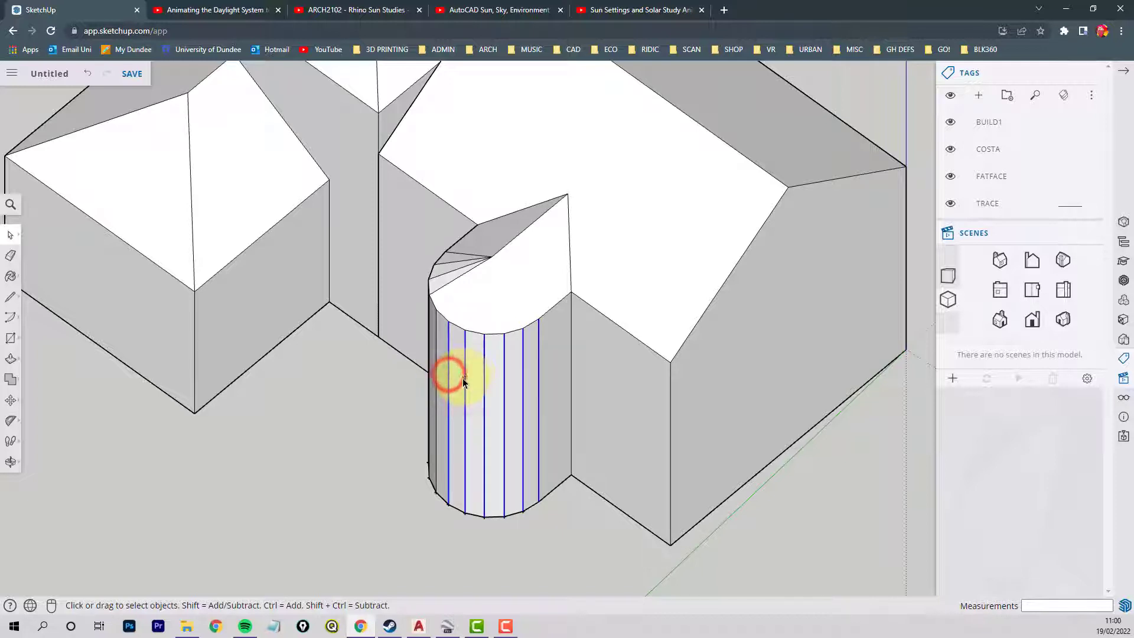
right_click(462, 378)
left_click(493, 390)
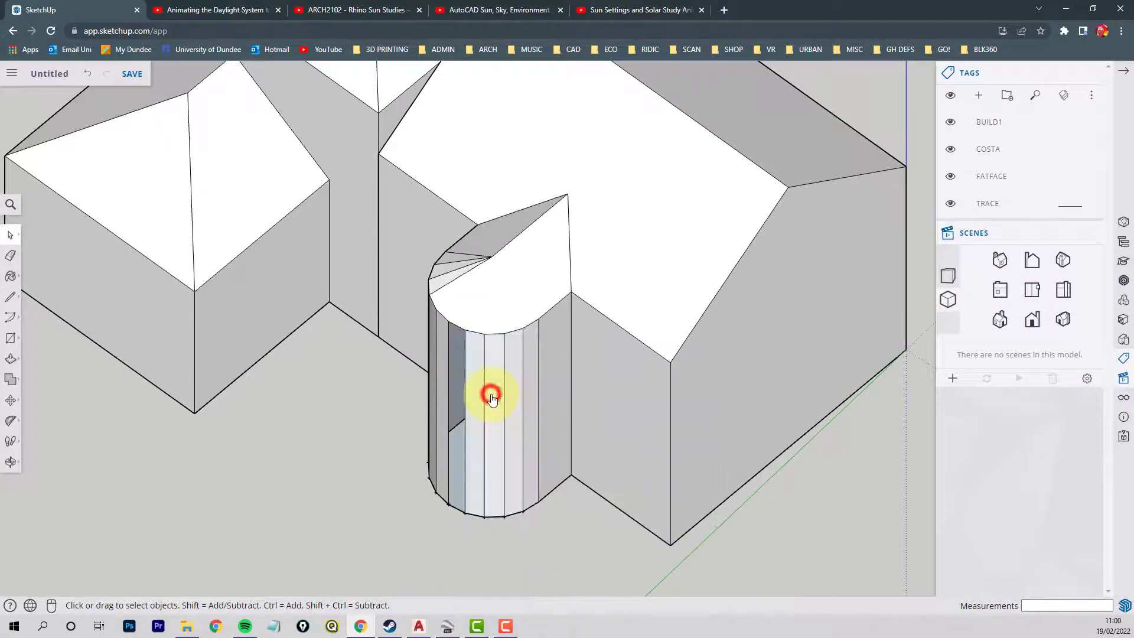
Step: Reselect only the four vertical bay wall edges nearest the gable end and try to hide them
left_click(537, 383)
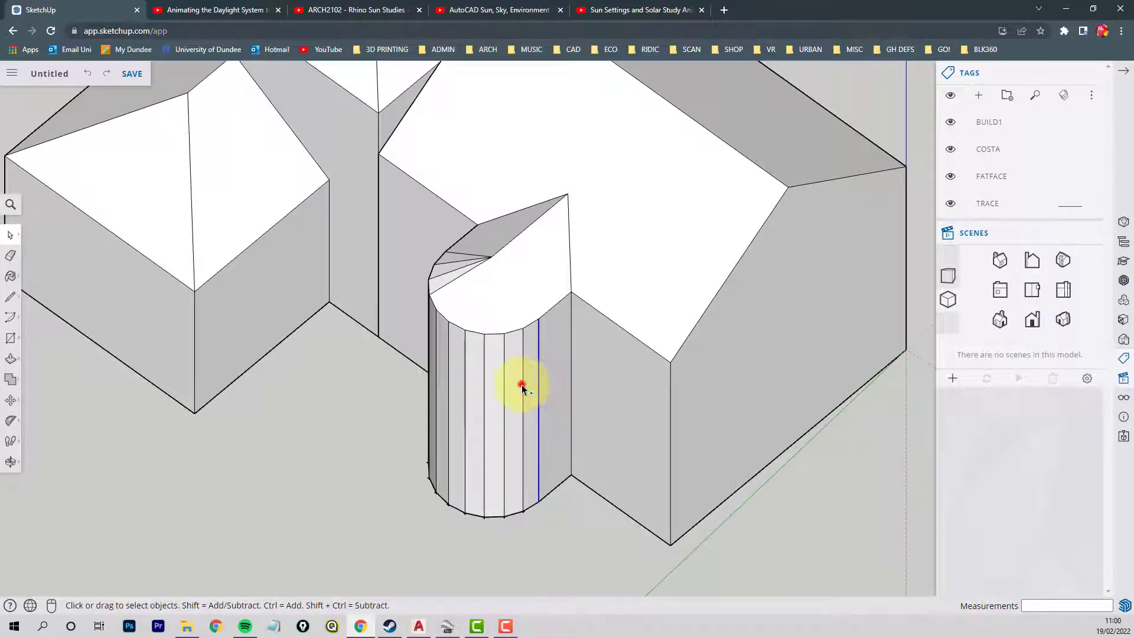
left_click(523, 384, "ctrl")
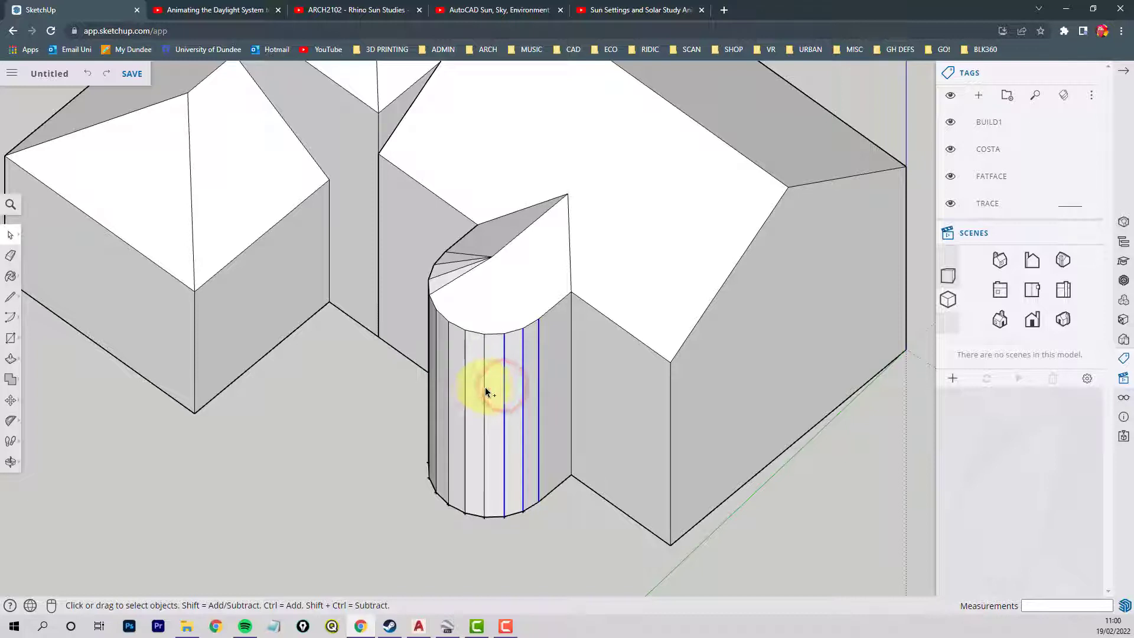
left_click(477, 389, "ctrl")
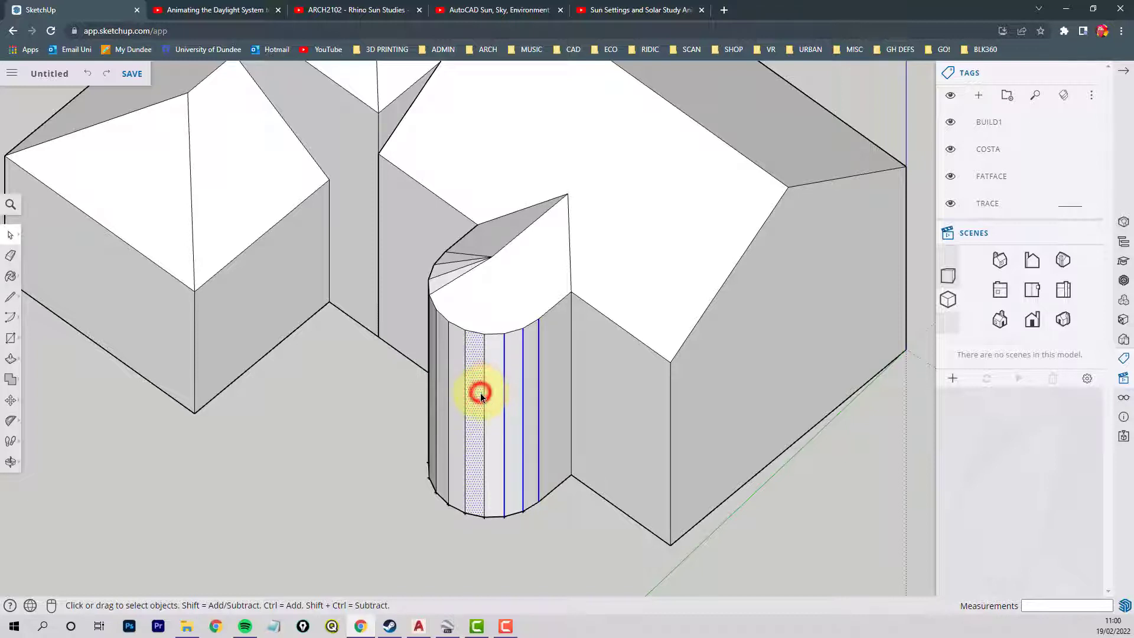
left_click(483, 395, "shift")
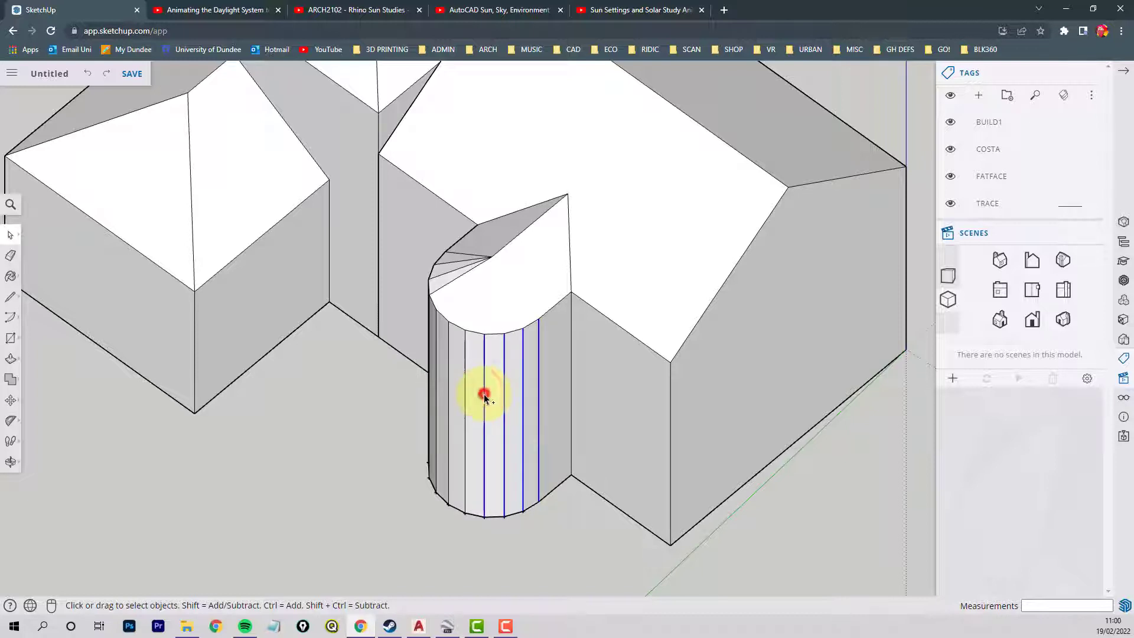
right_click(484, 394)
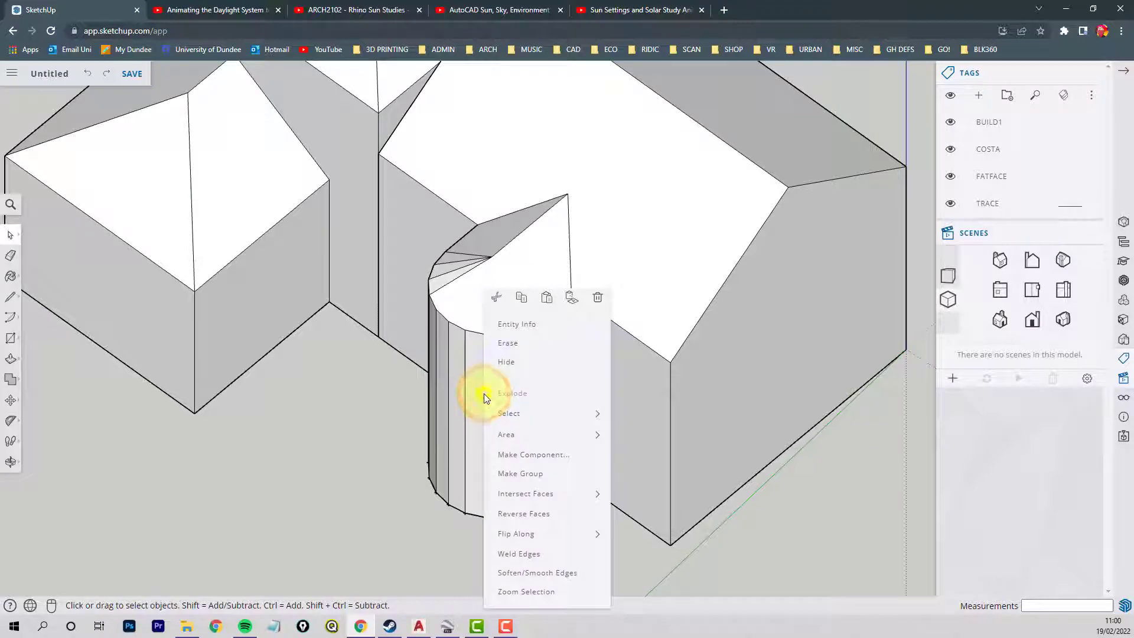
left_click(498, 367)
Step: Hide the remaining radial edges on the other side of the bay's fan-shaped roof
middle_click_drag(490, 412, 565, 330)
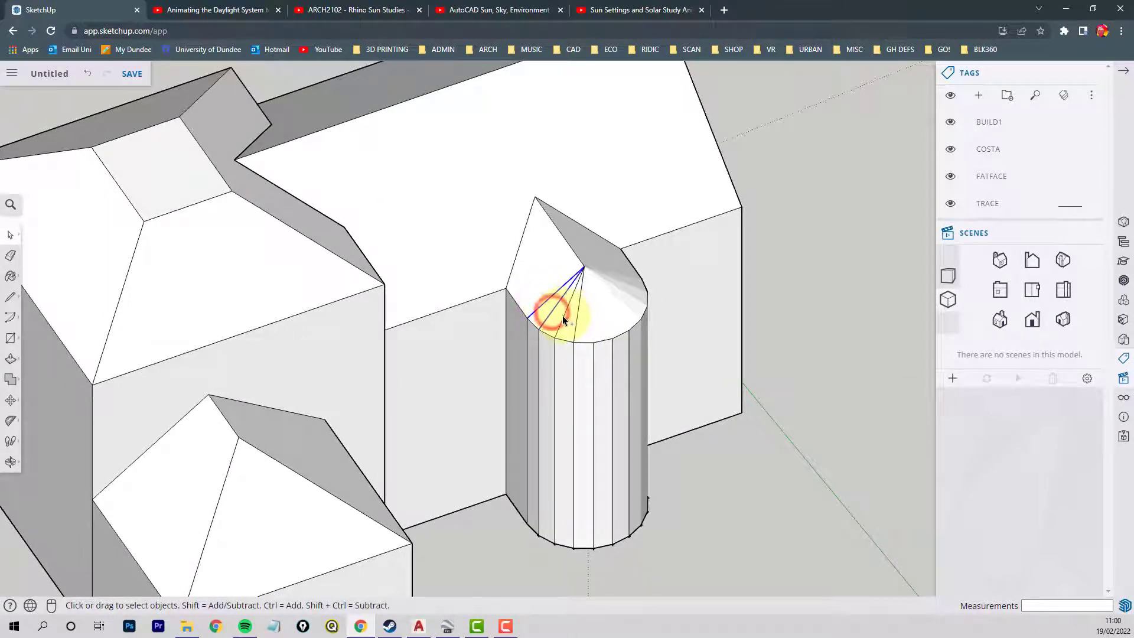
left_click(562, 319, "ctrl")
right_click(576, 324)
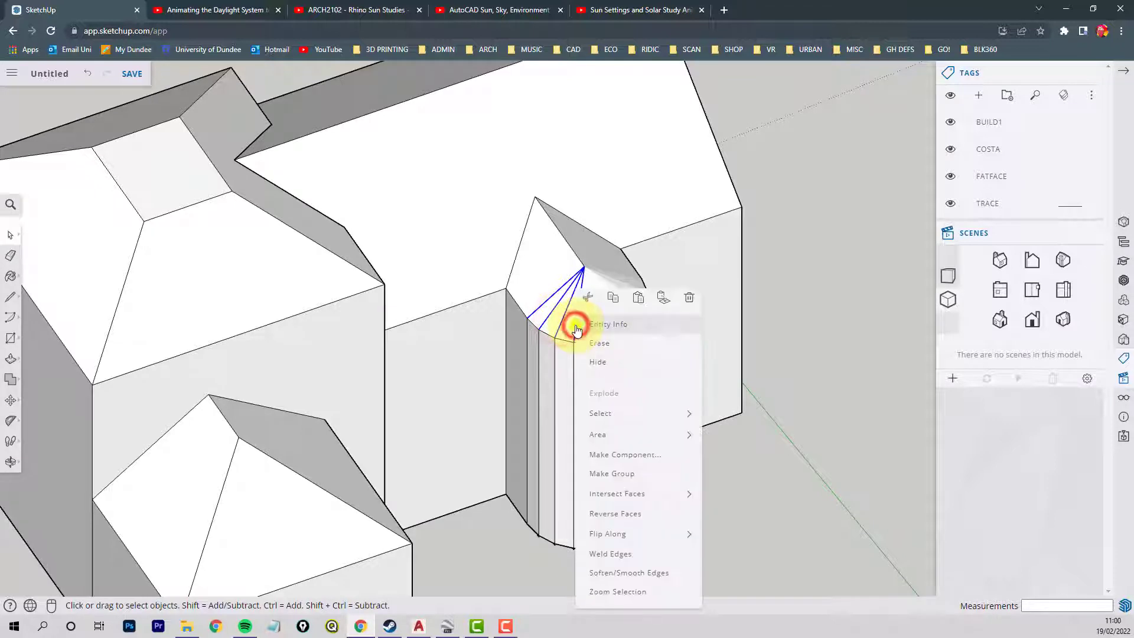
left_click(602, 361)
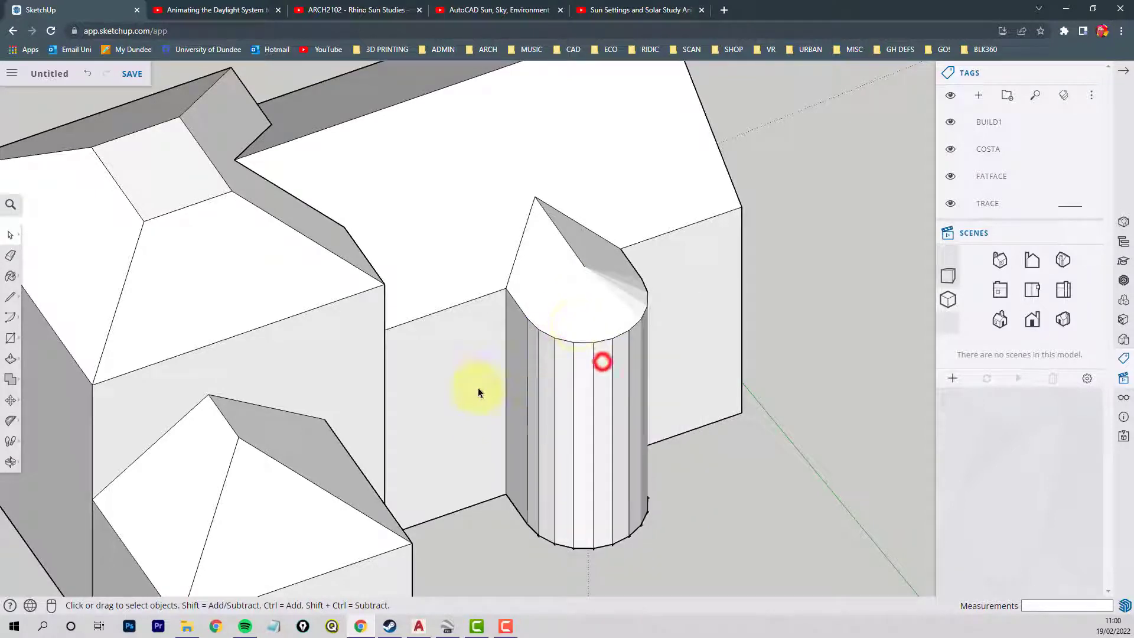
Step: Hide the four vertical facet edges of the rounded bay wall on the side facing the hipped-roof building
left_click(526, 368)
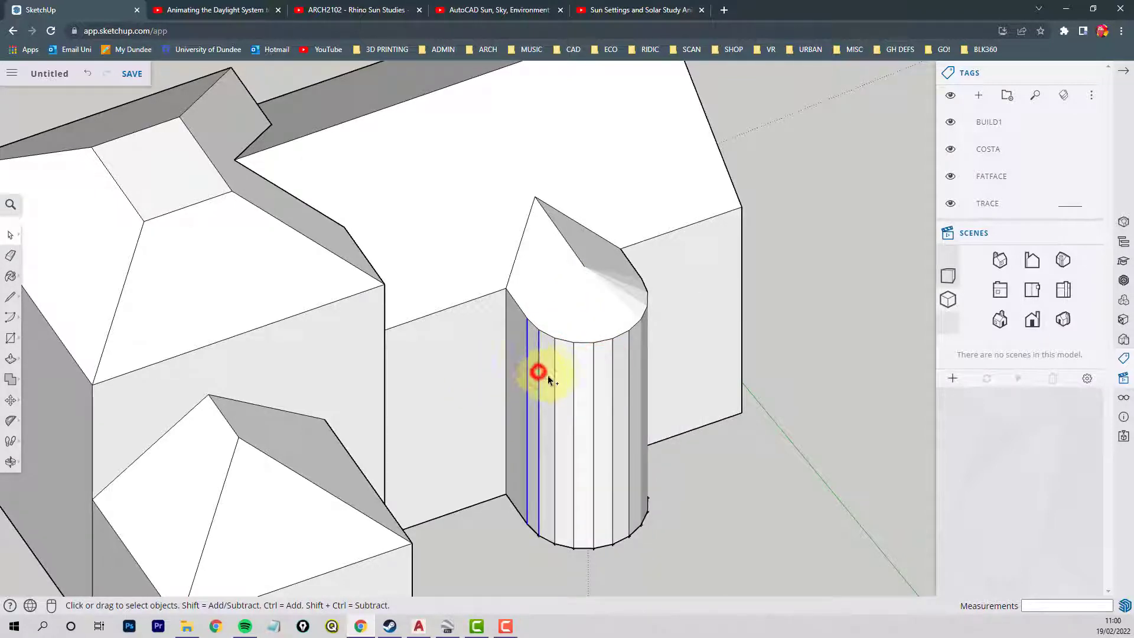
left_click(554, 372, "ctrl")
left_click(573, 382, "ctrl")
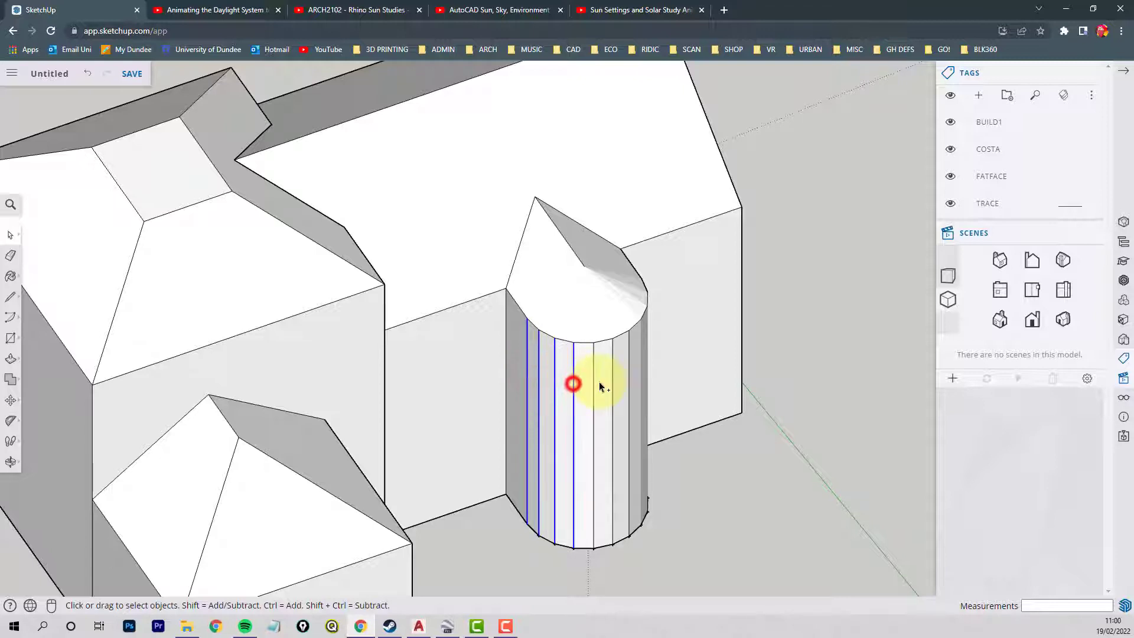
left_click(592, 381, "ctrl")
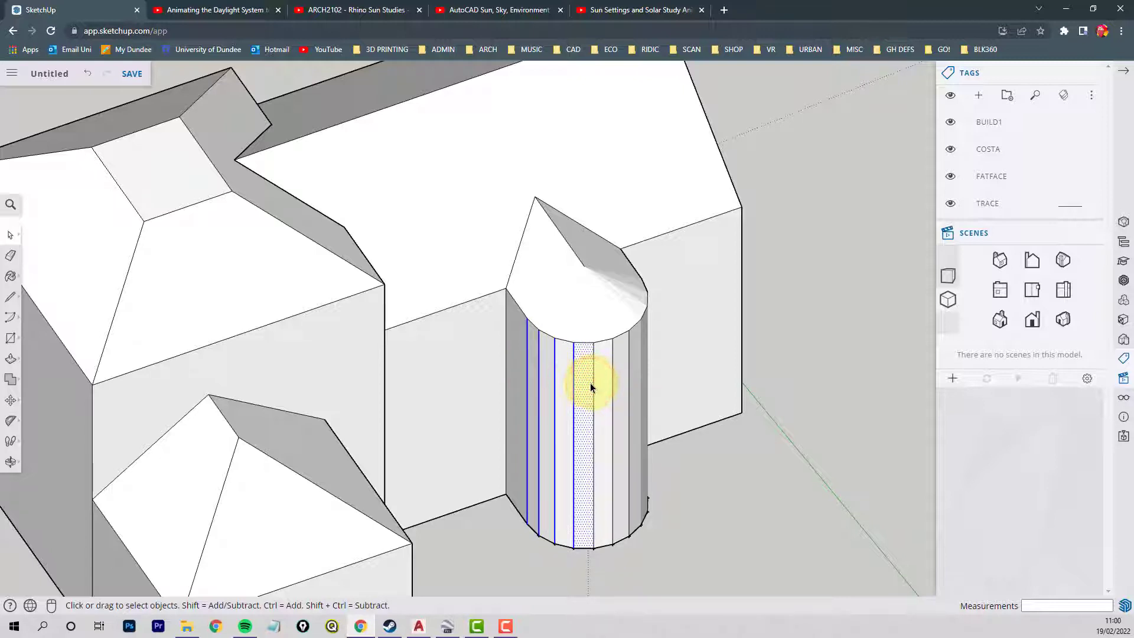
right_click(576, 385)
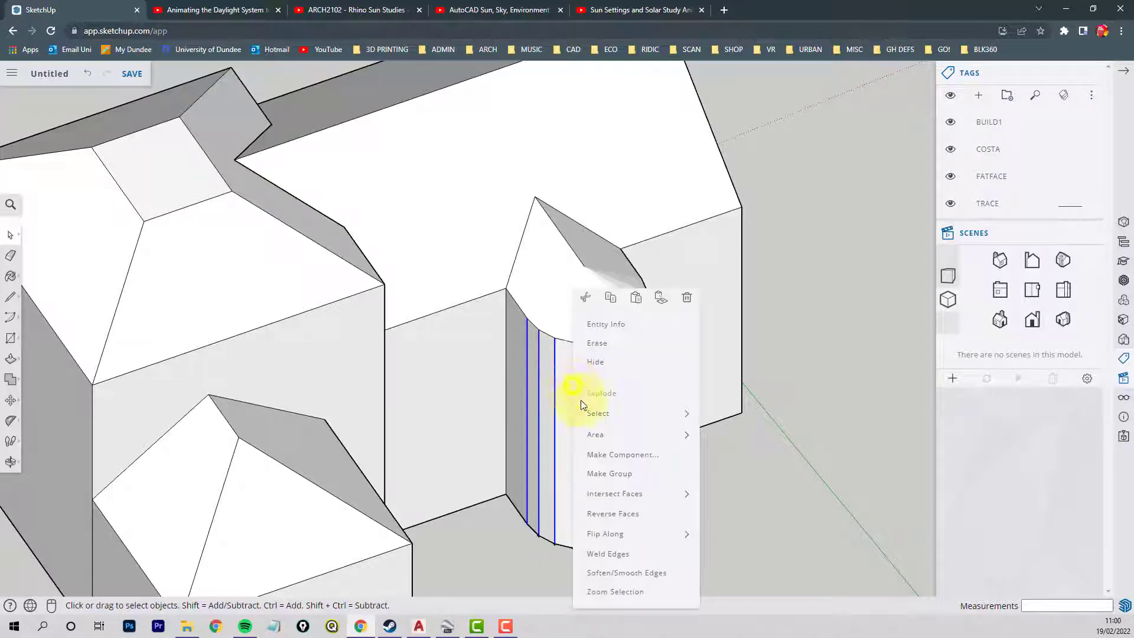
mouse_move(595, 420)
left_click(597, 361)
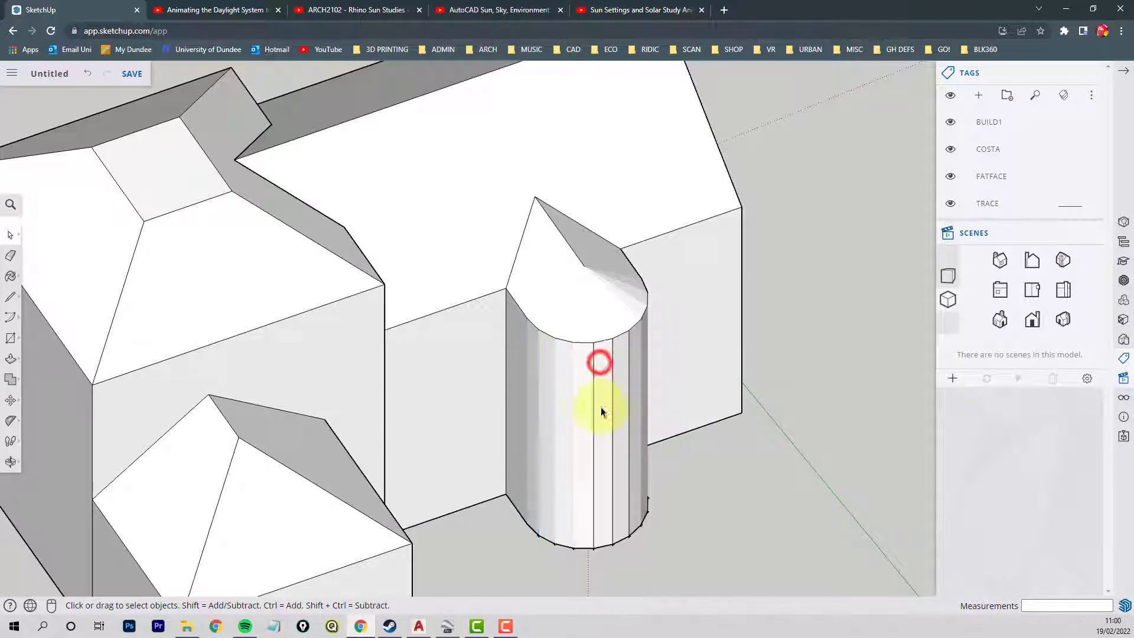
Step: Hide the remaining vertical facet edges of the bay wall on the side nearest the lower building's gable end
left_click(592, 410)
left_click(612, 409, "ctrl")
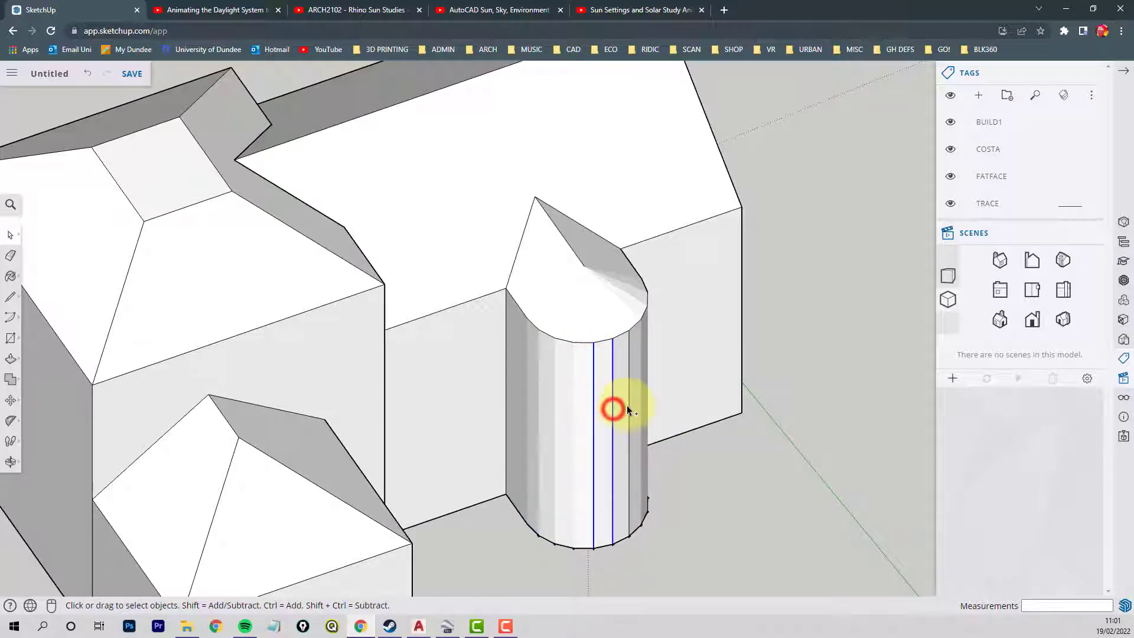
left_click(627, 405, "ctrl")
right_click(627, 404)
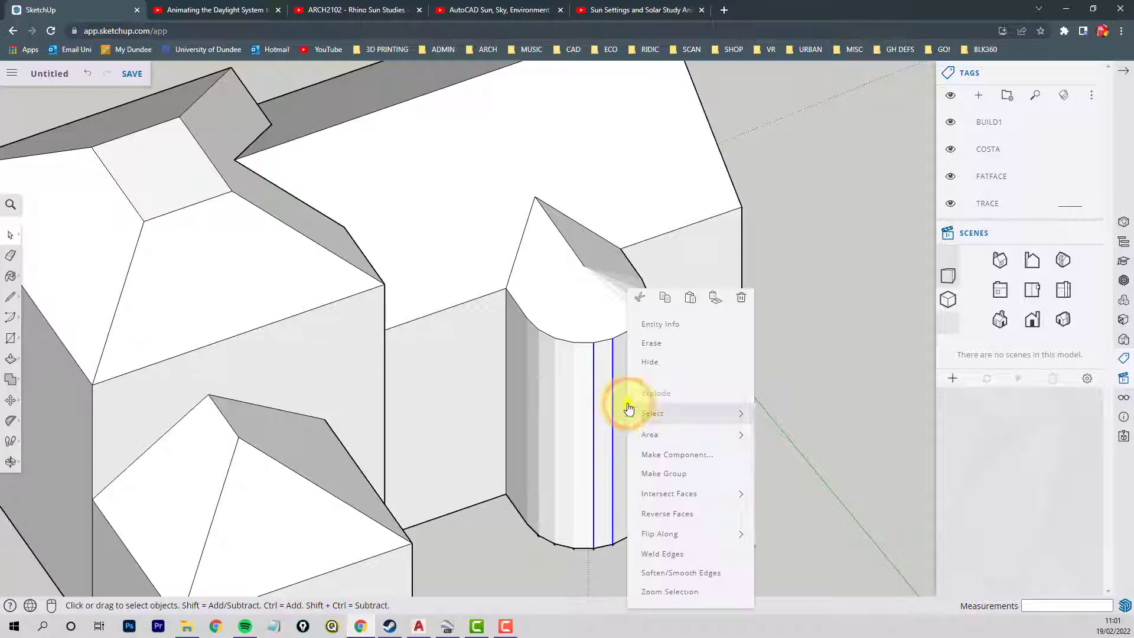
left_click(655, 365)
scroll(614, 393, "down", 6)
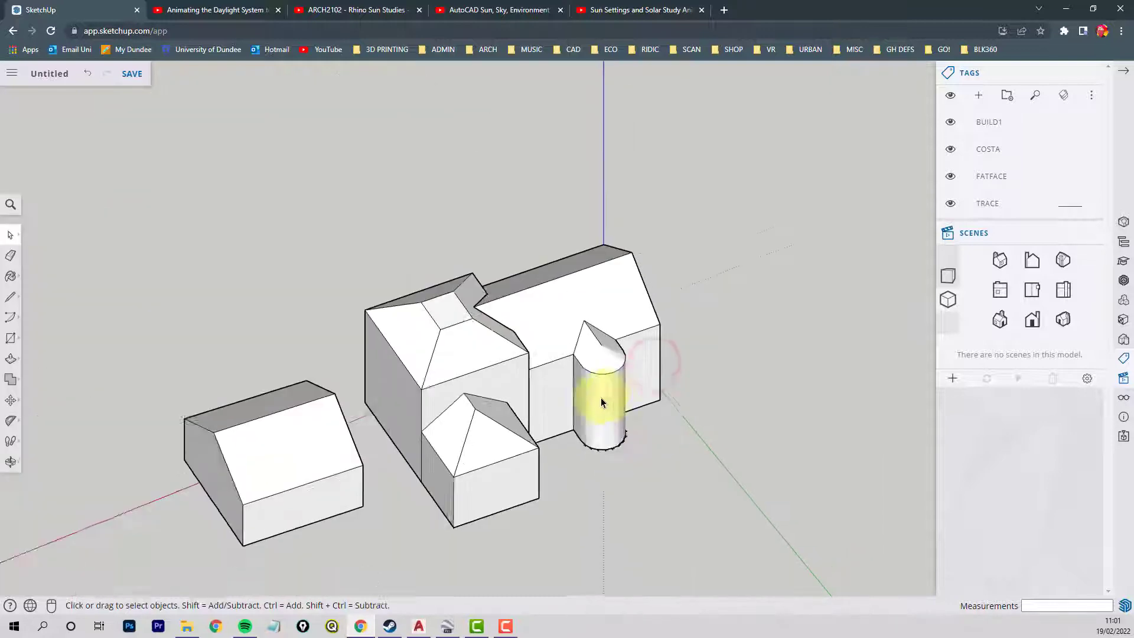
Step: Turn off the visibility of the TRACE tag and inspect the base of the bay and the surrounding buildings
middle_click_drag(600, 392, 372, 347)
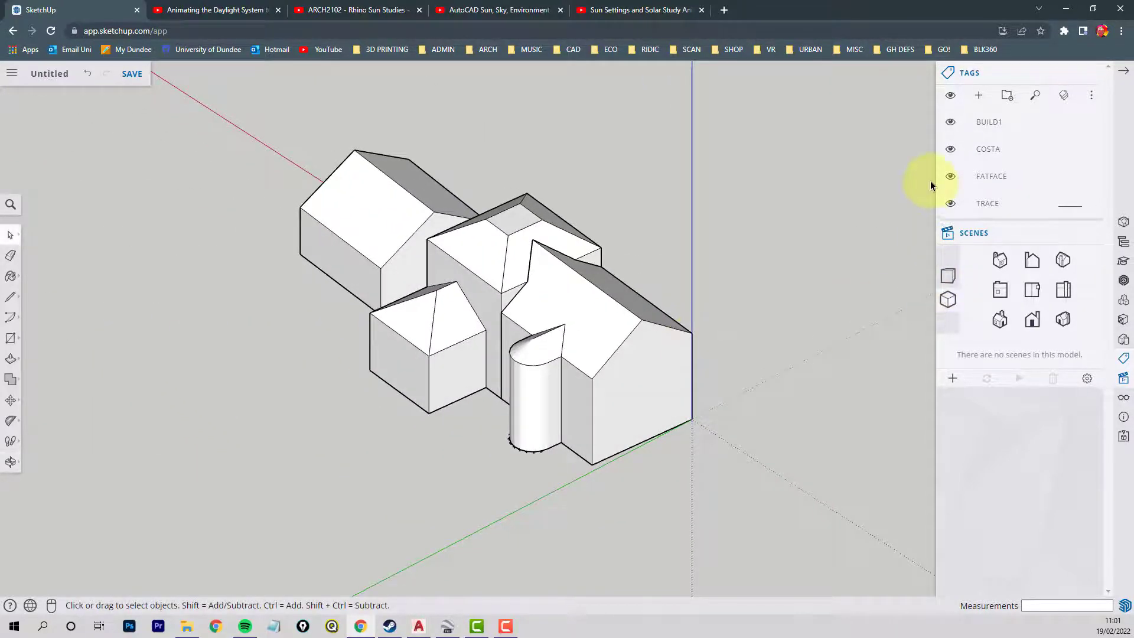
left_click(956, 117)
left_click(950, 203)
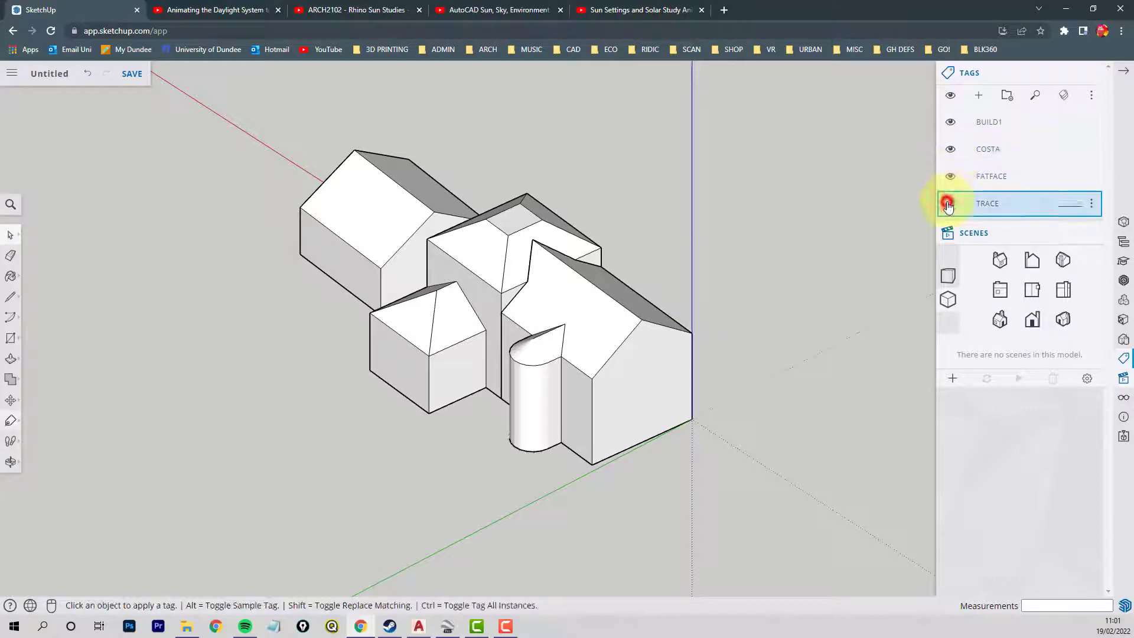
middle_click_drag(653, 295, 843, 243)
scroll(569, 461, "up", 5)
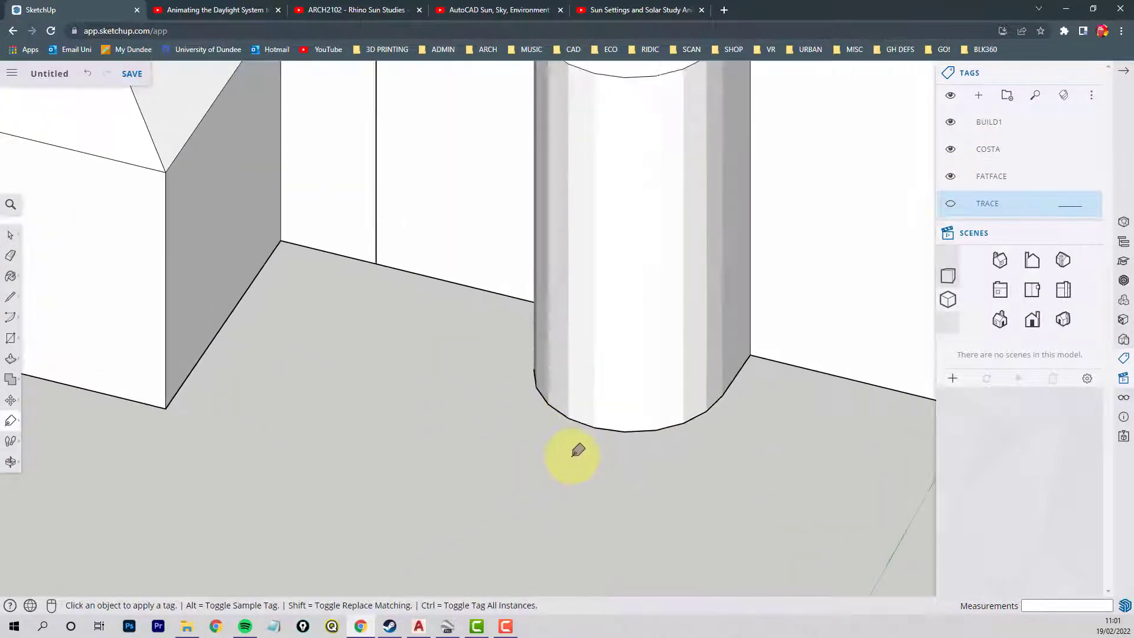
scroll(577, 450, "down", 10)
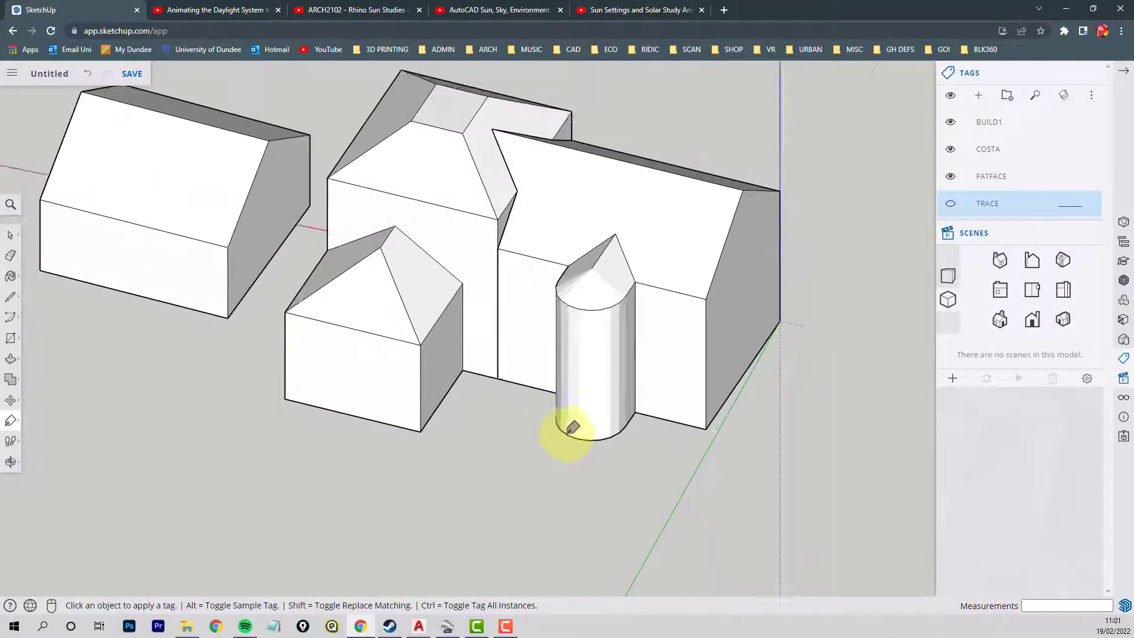
middle_click_drag(572, 430, 453, 364)
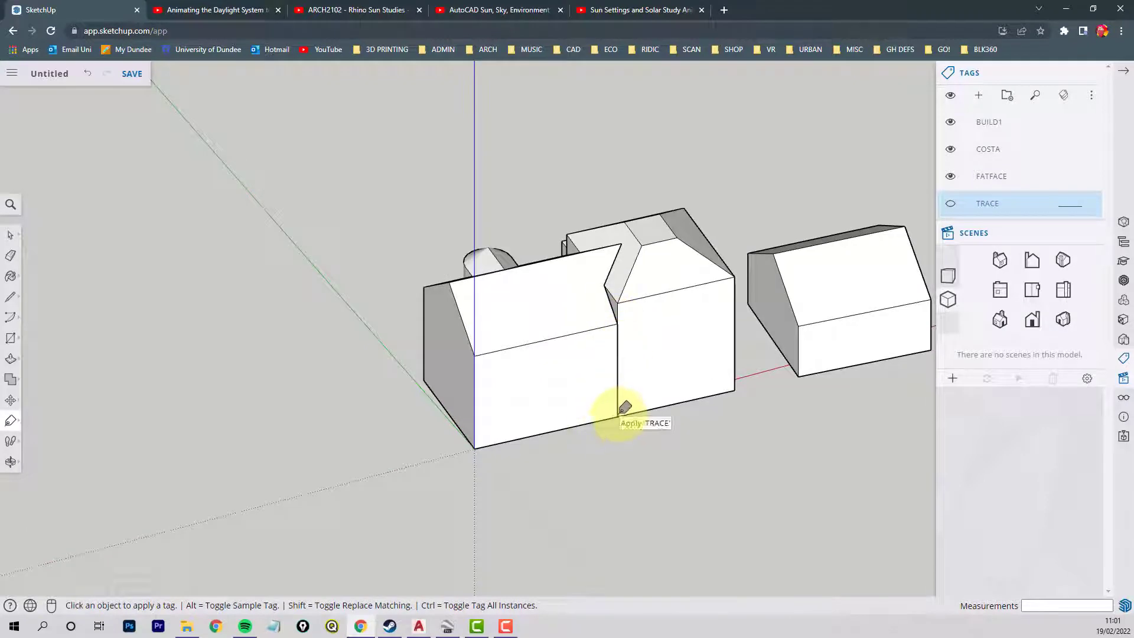
Step: Hide the lower building's vertical edge where its long wall meets the hipped-roof building
middle_click_drag(515, 426, 481, 375)
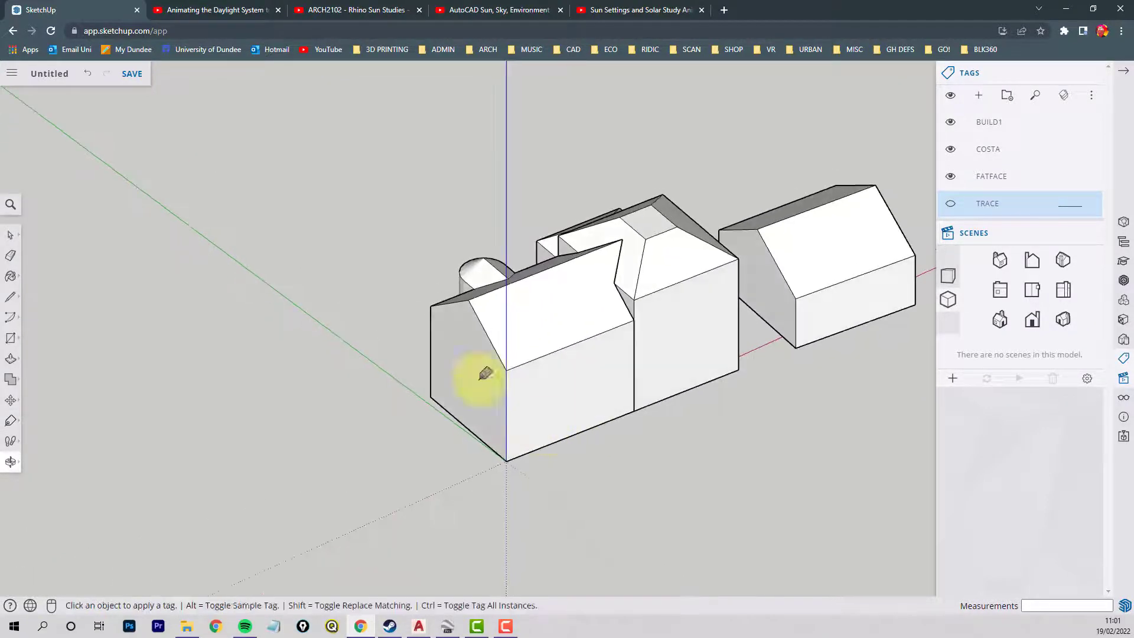
left_click(12, 238)
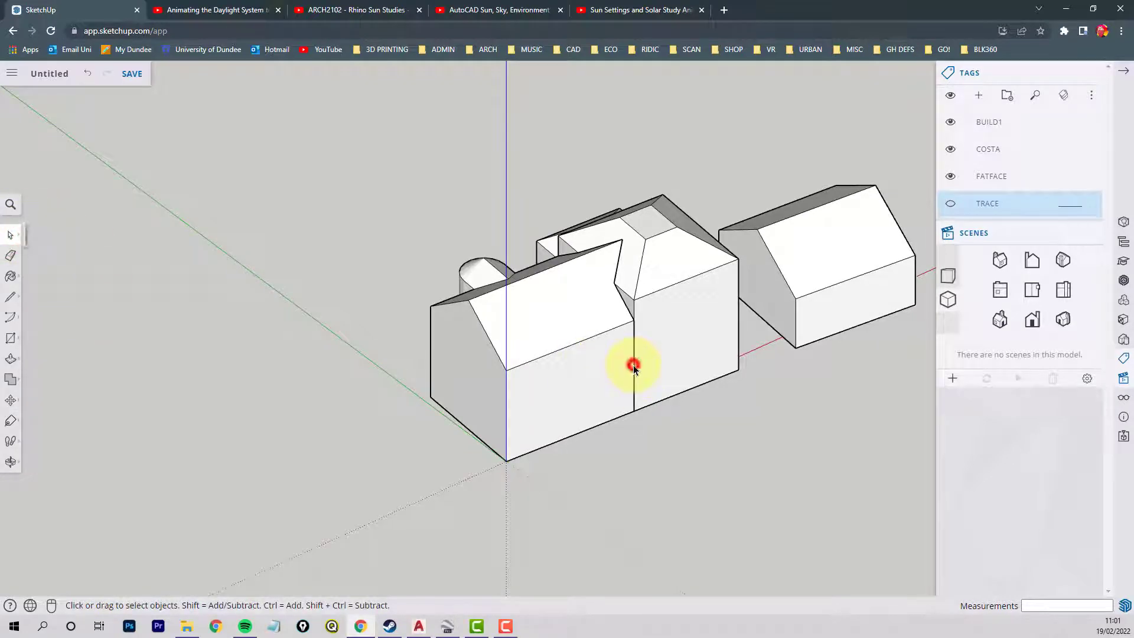
right_click(633, 366)
left_click(663, 438)
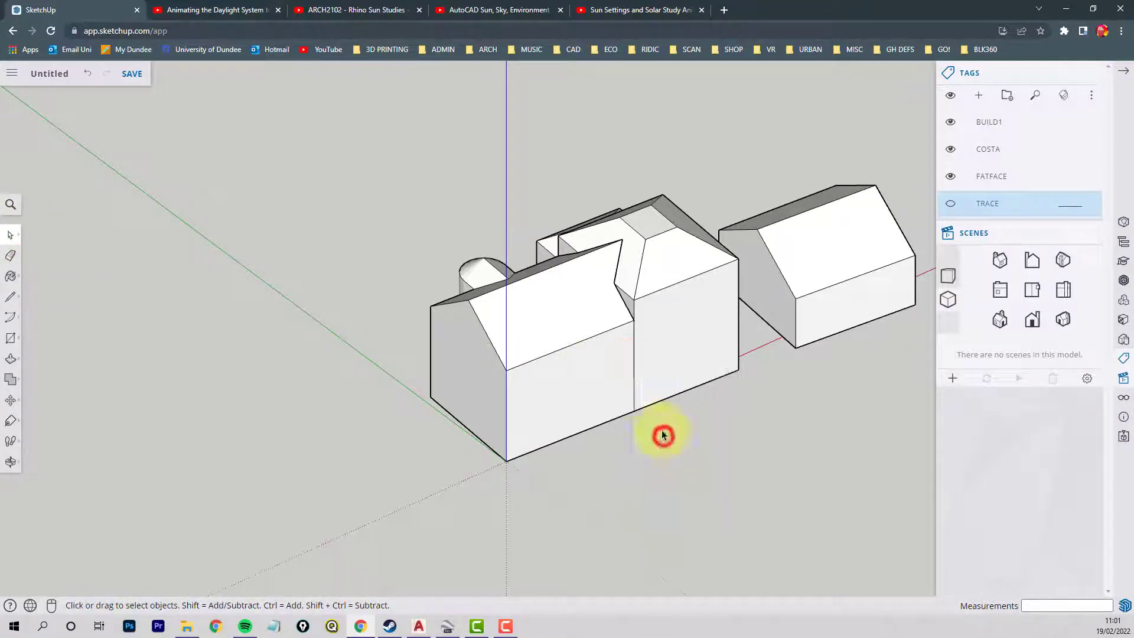
left_click(688, 337)
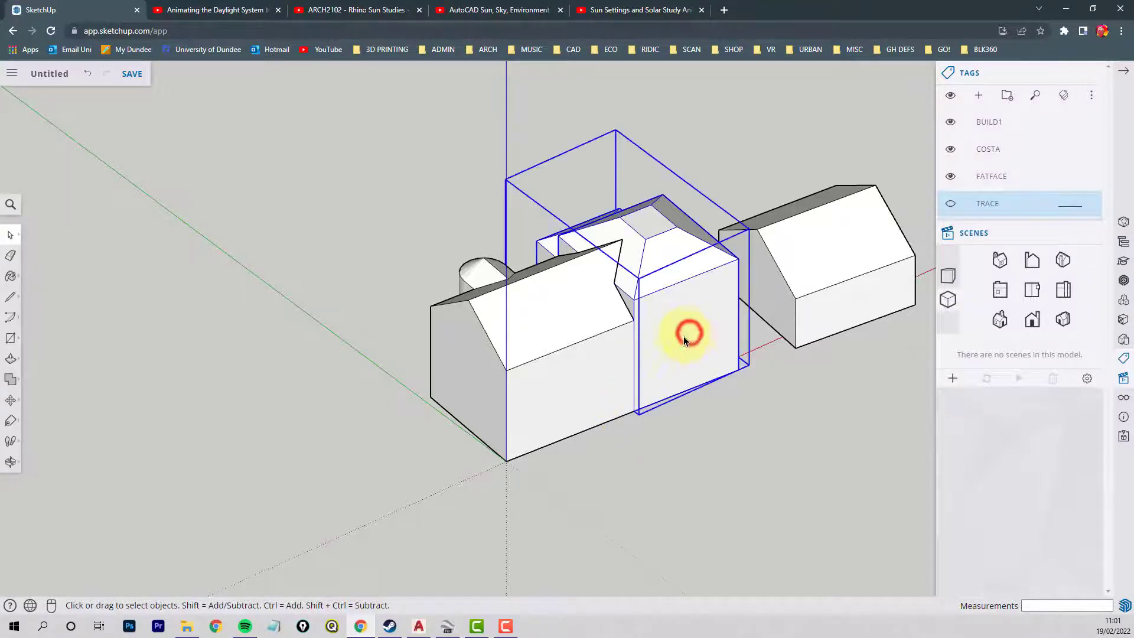
right_click(684, 330)
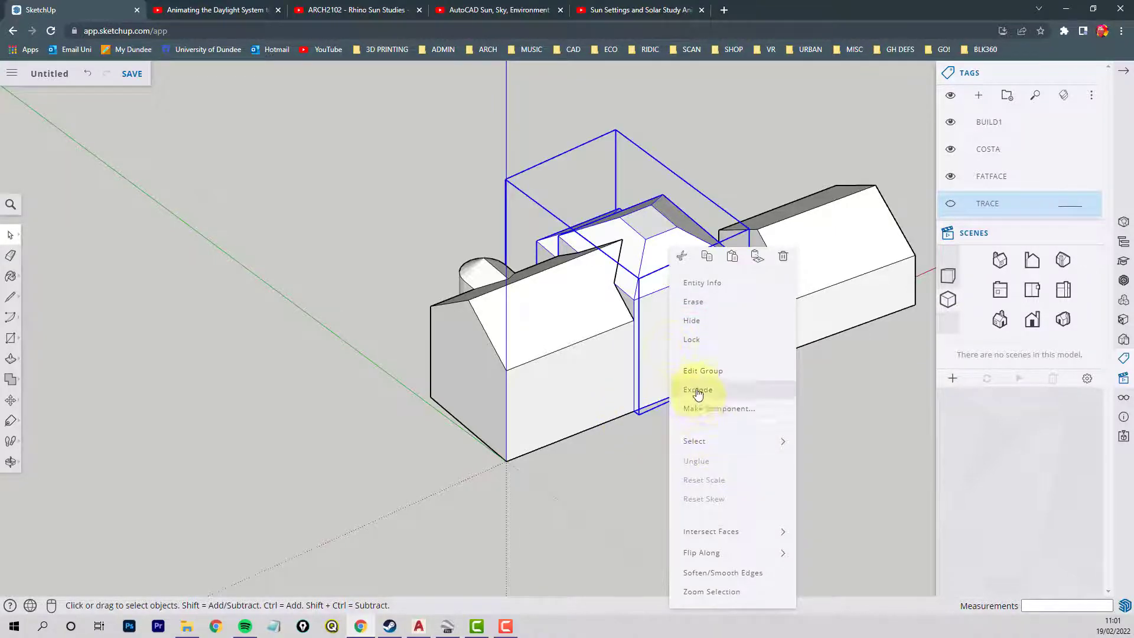
left_click(699, 371)
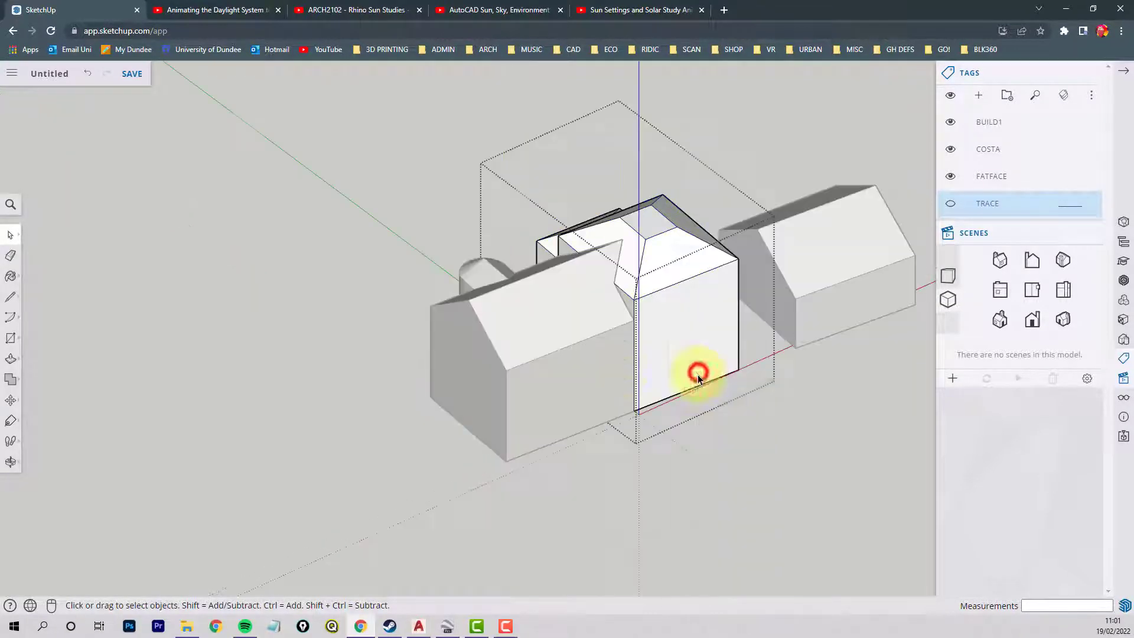
left_click(634, 369)
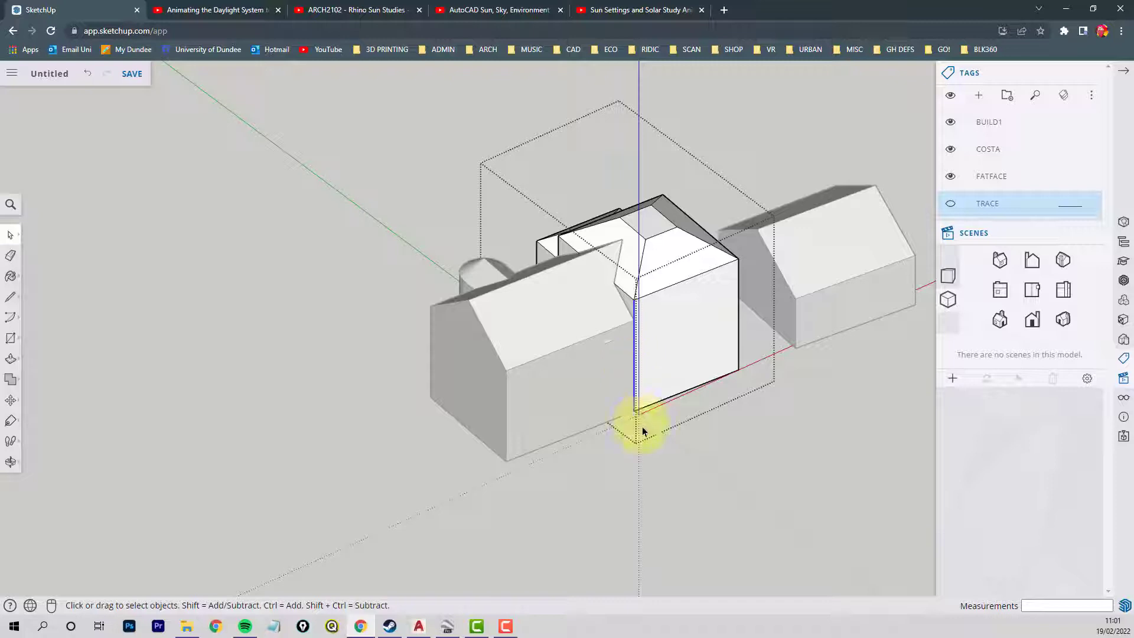
left_click(670, 469)
right_click(667, 346)
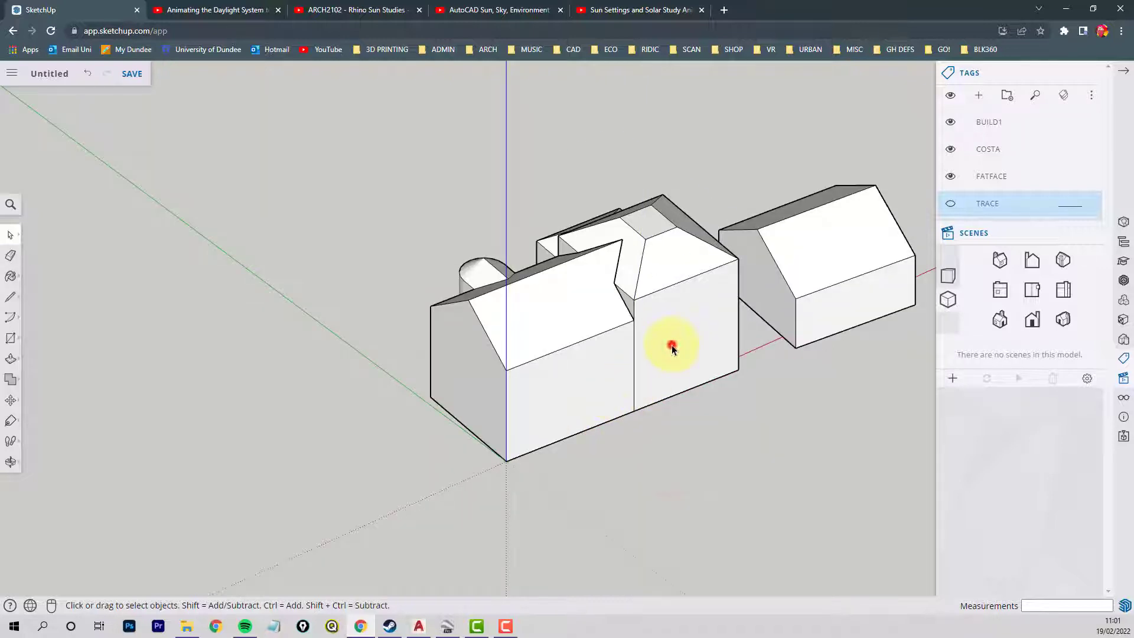
left_click(611, 494)
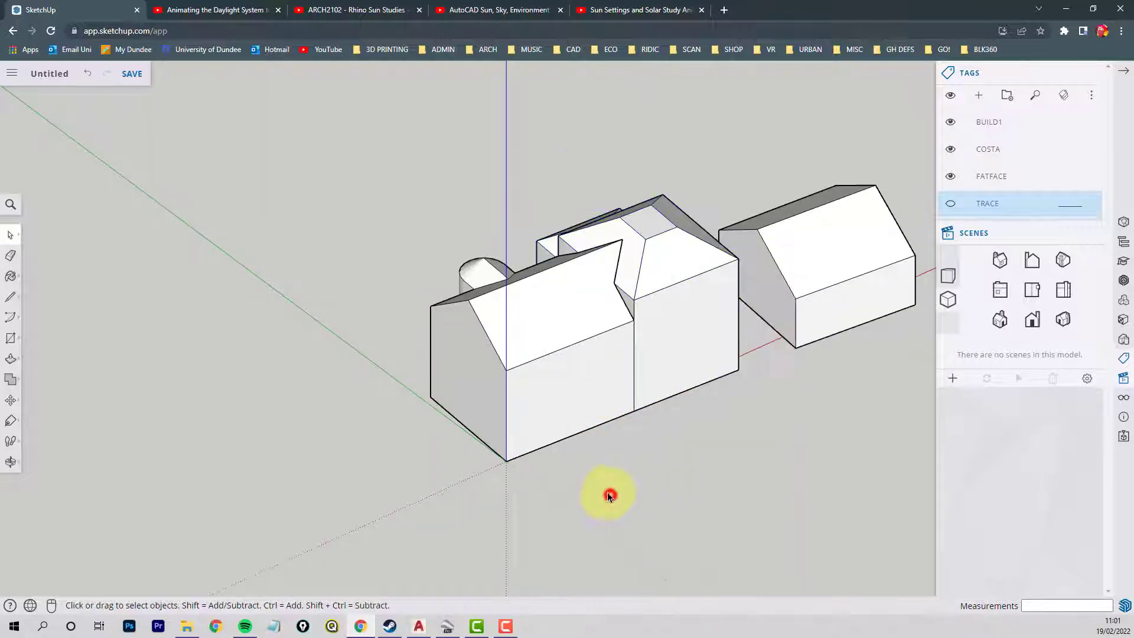
Step: Select all the loose geometry of the lower gabled building, including its rounded bay, and make it a group
left_click_drag(358, 208, 643, 502)
right_click(478, 390)
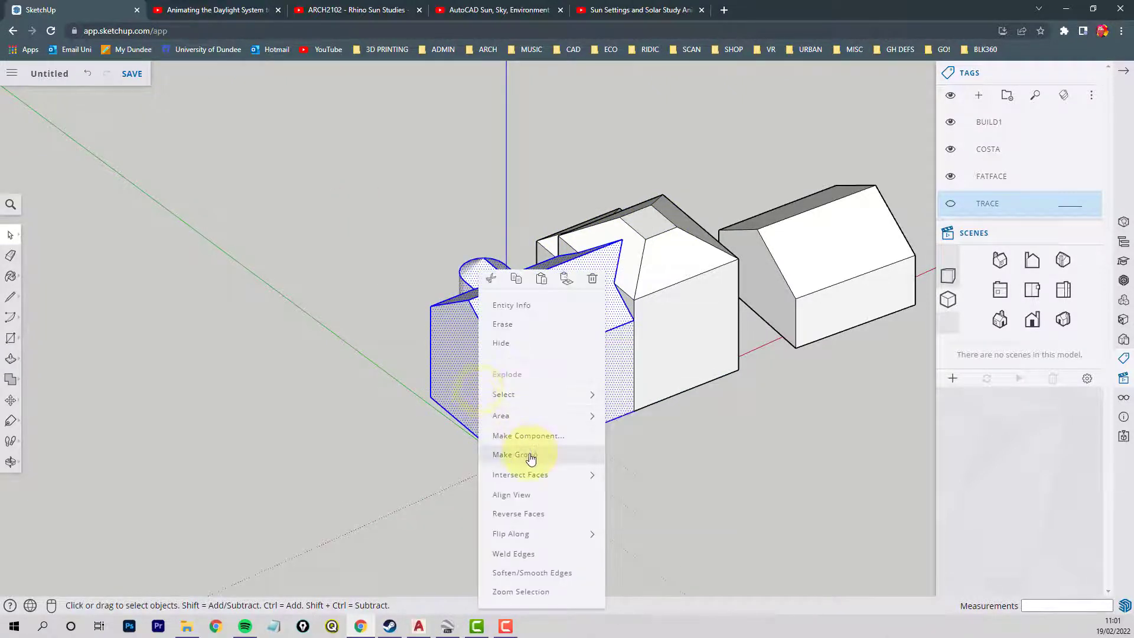
left_click(527, 455)
left_click(358, 452)
Step: Show the model in top view and turn on shadows
middle_click_drag(544, 425, 750, 447)
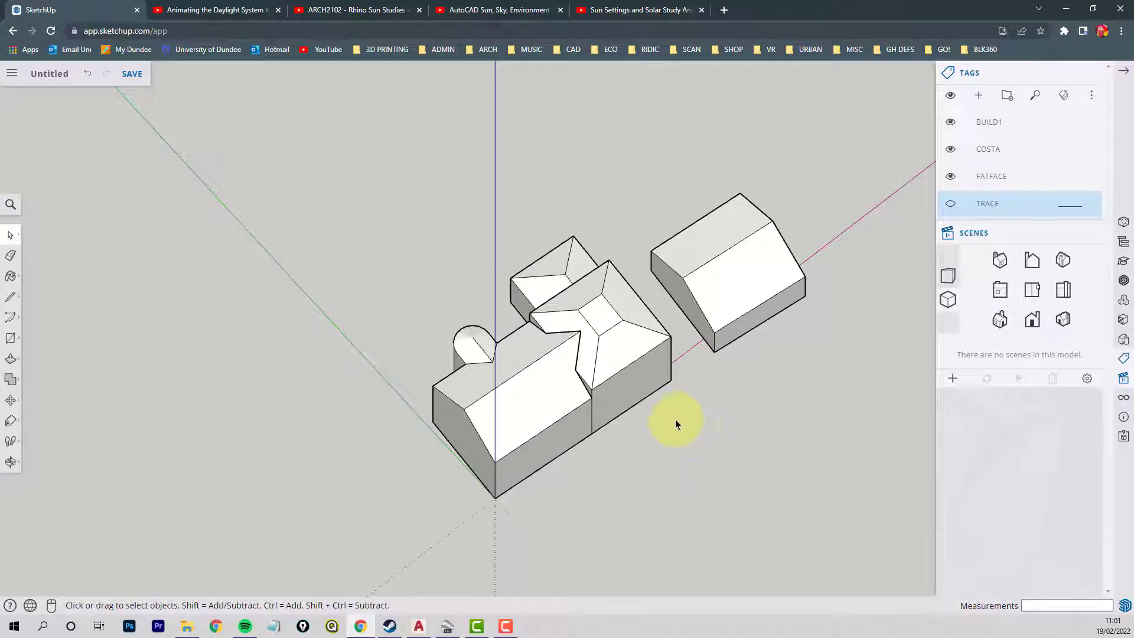
middle_click_drag(678, 420, 533, 406)
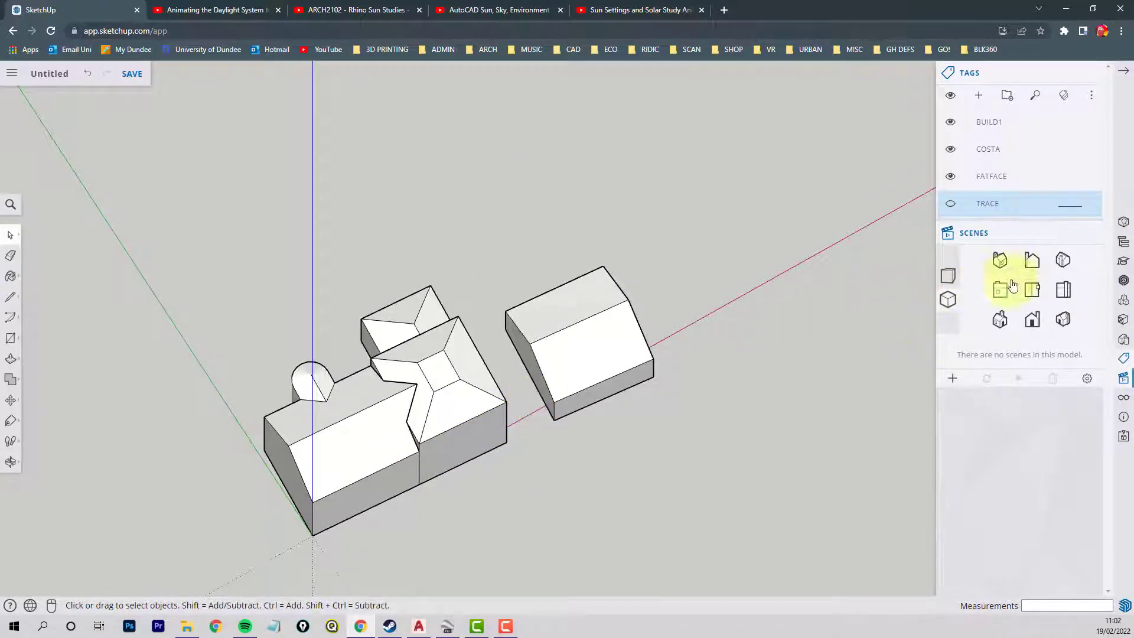
left_click(1032, 293)
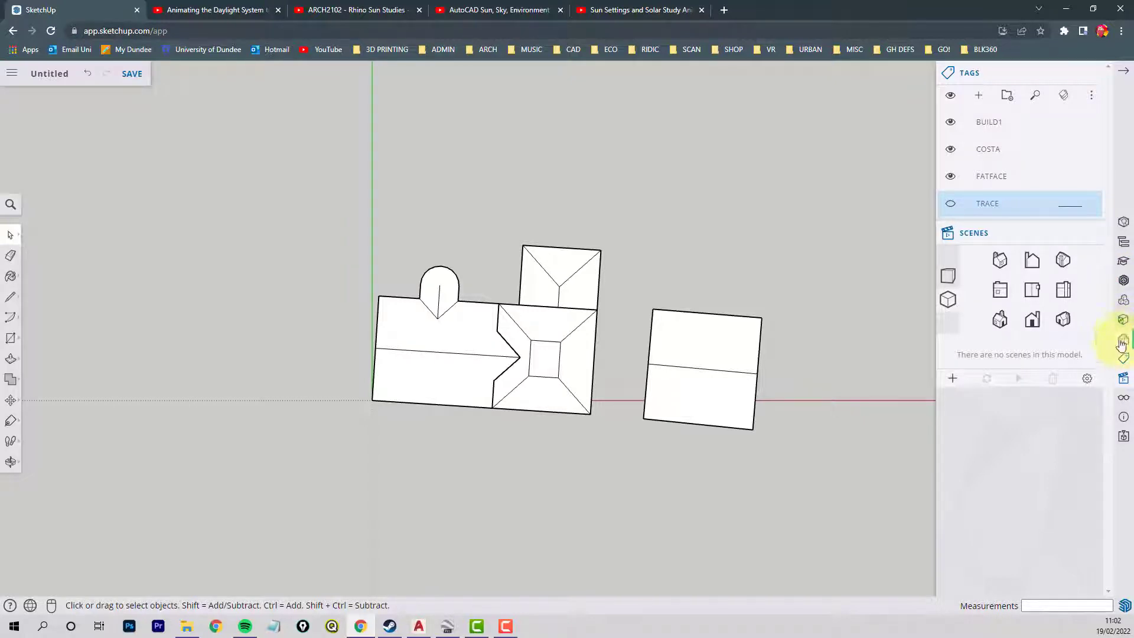
left_click(1123, 398)
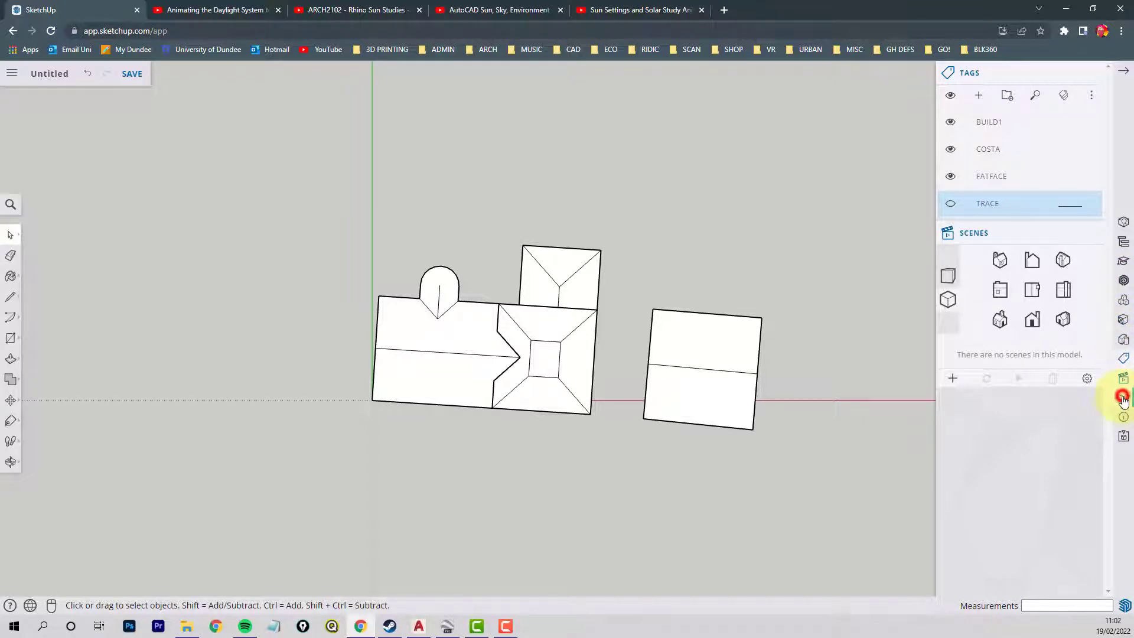
left_click_drag(1110, 382, 1103, 441)
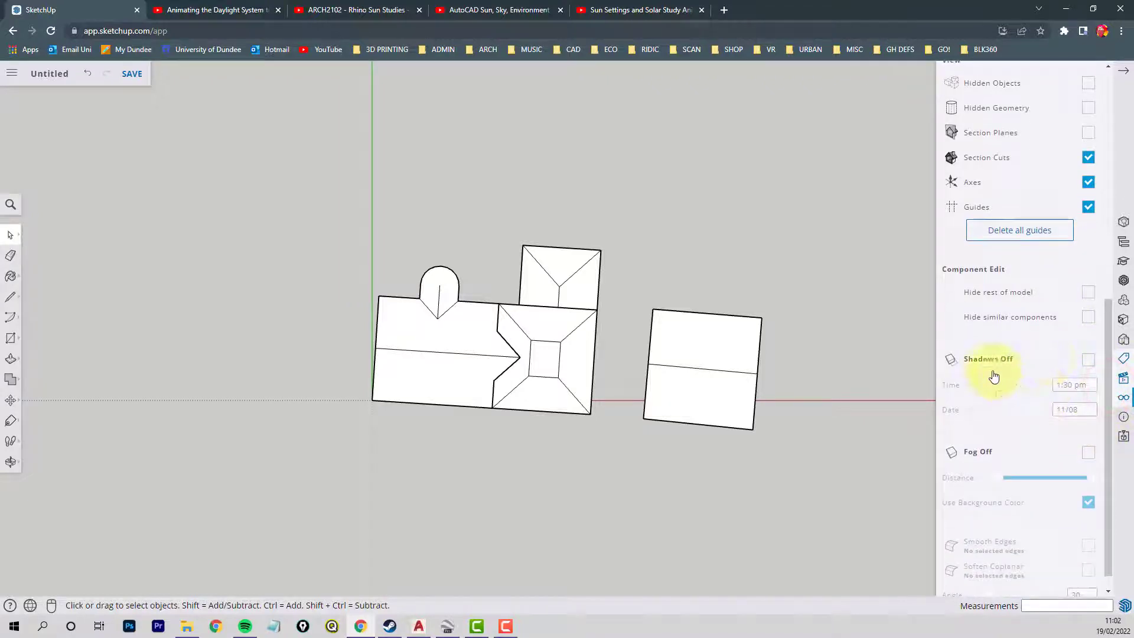
left_click(1088, 360)
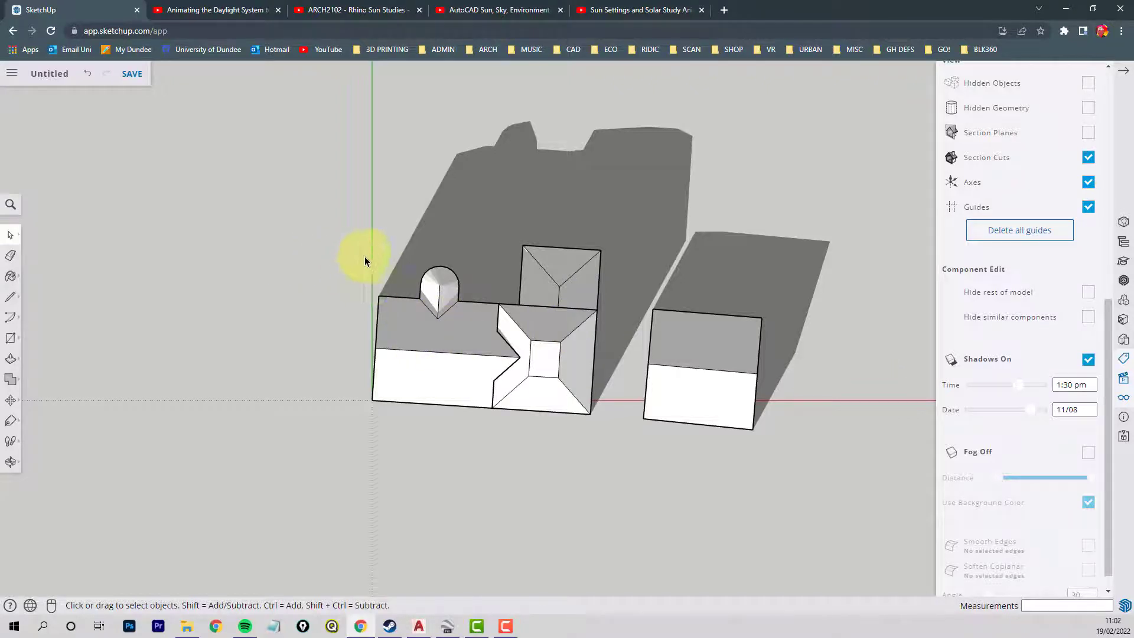
Step: Geolocate the model in St Andrews by importing a small map region around the map centre at zoom level 15
left_click(11, 77)
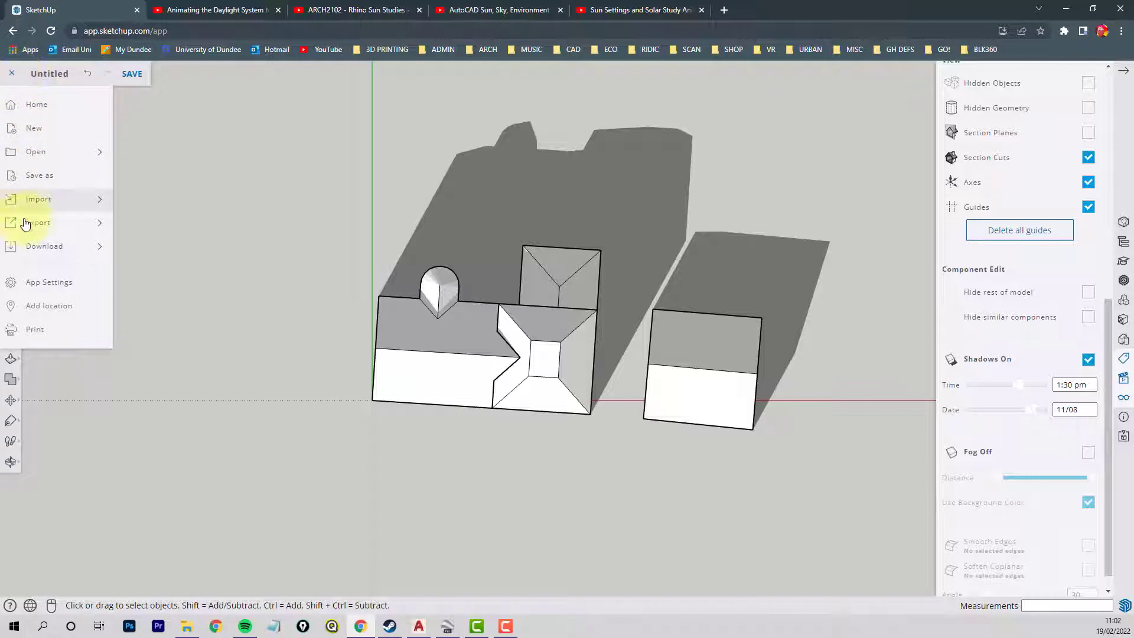
left_click(48, 306)
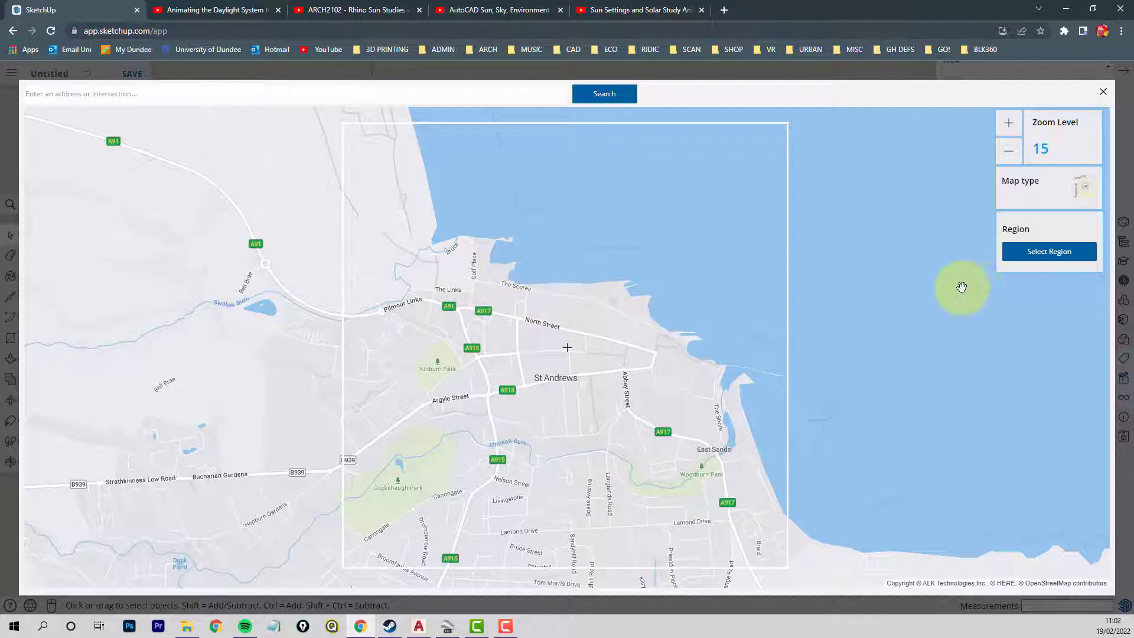
left_click(1047, 252)
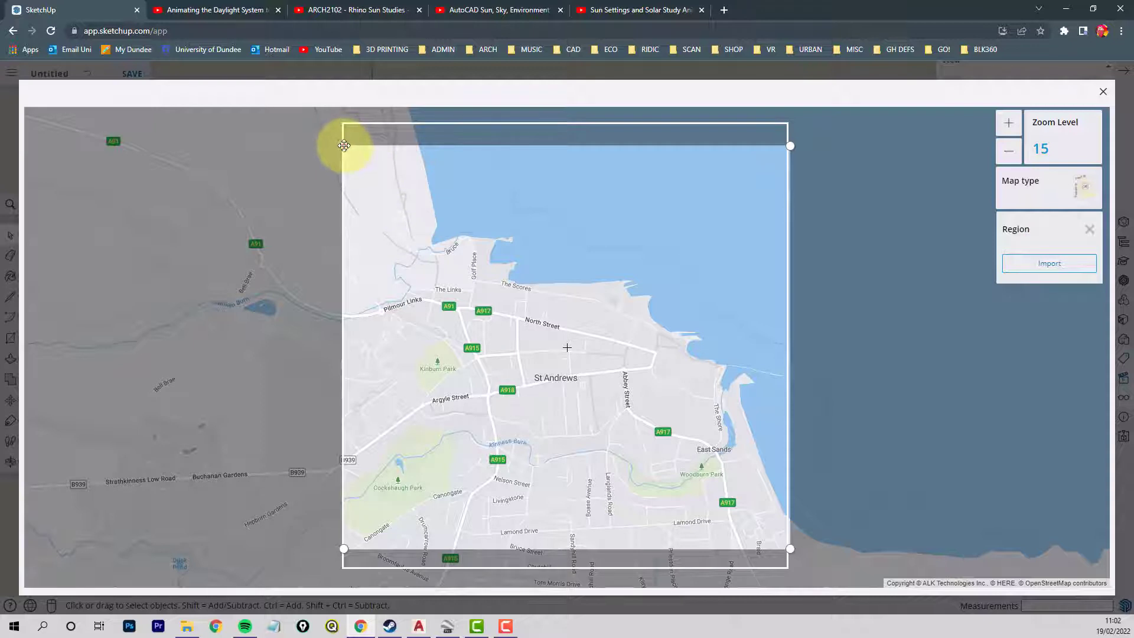
left_click_drag(343, 146, 552, 333)
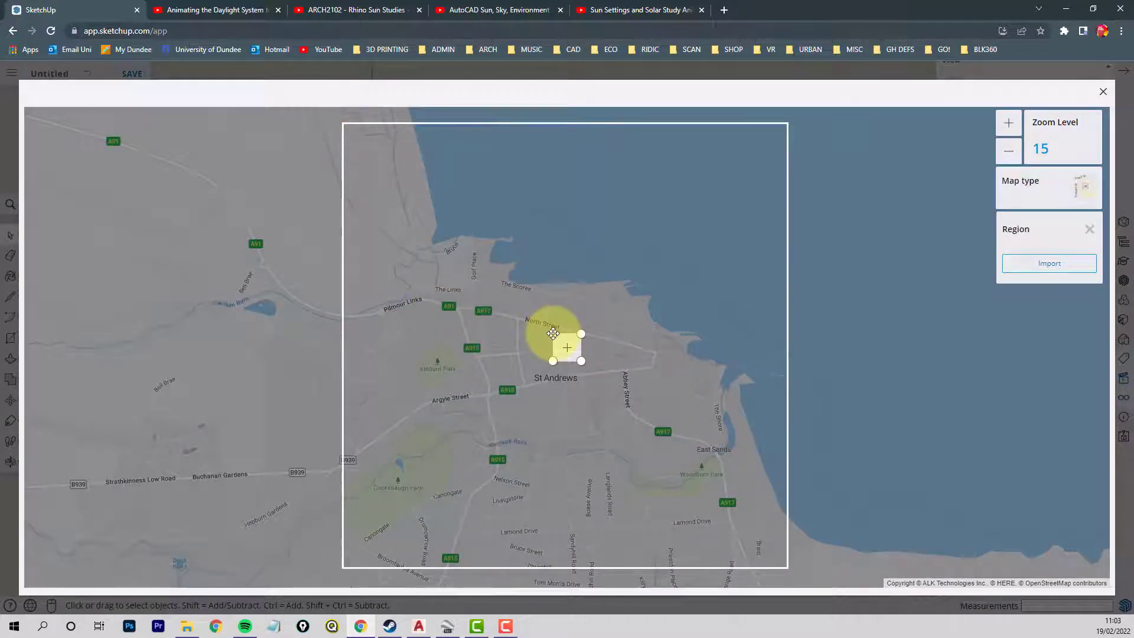
left_click(1049, 263)
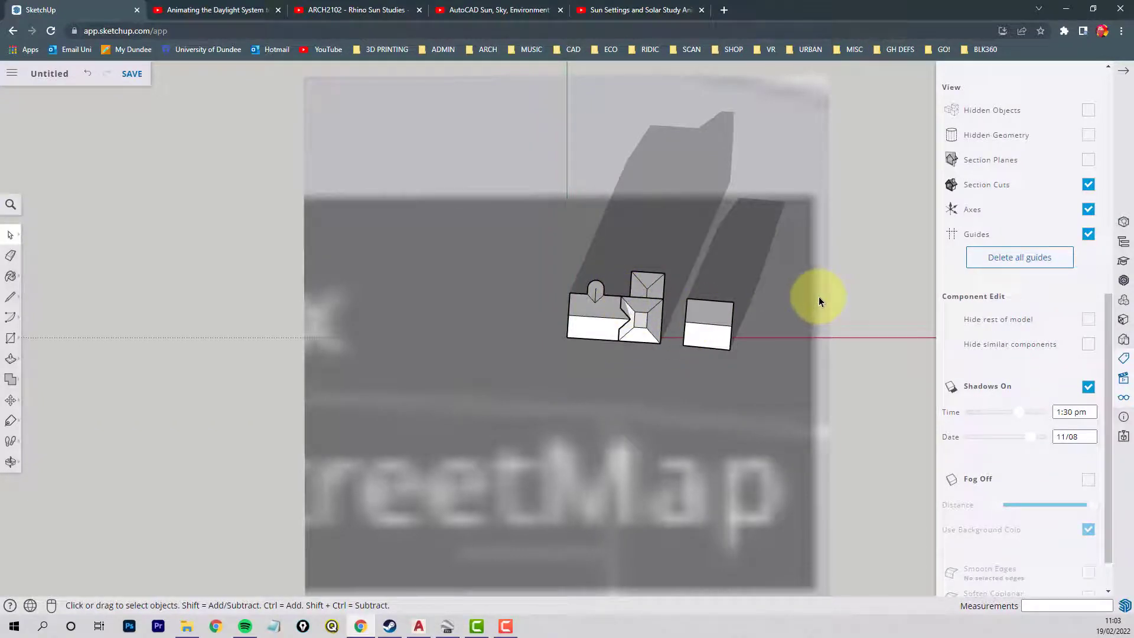
scroll(820, 317, "down", 5)
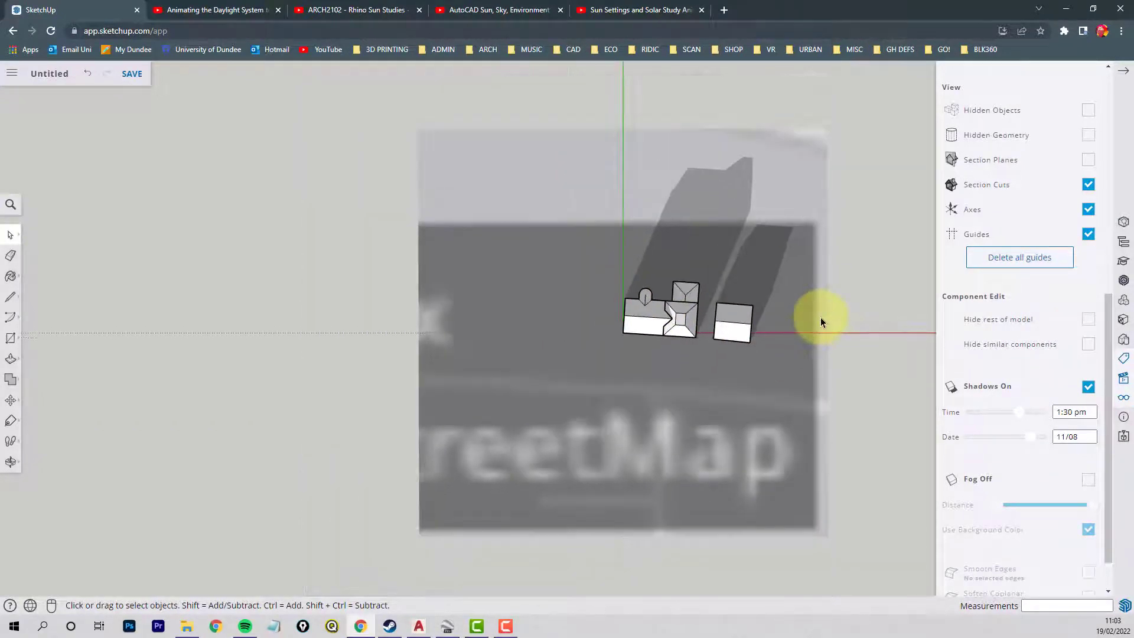
Step: Unlock the imported location map beneath the buildings and delete it
left_click(812, 300)
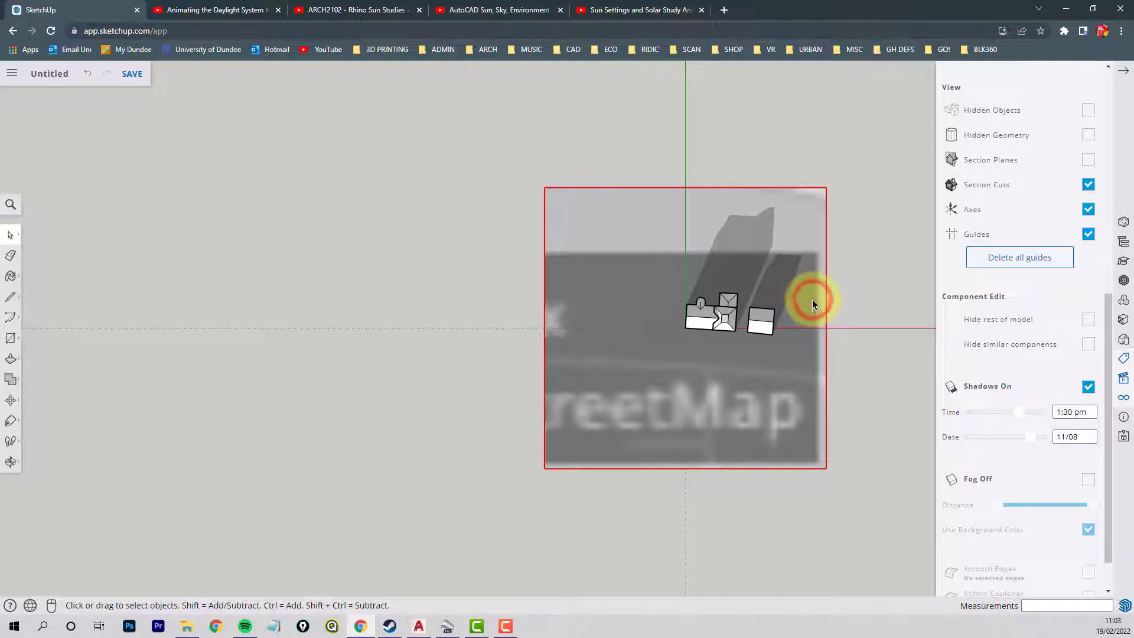
right_click(806, 299)
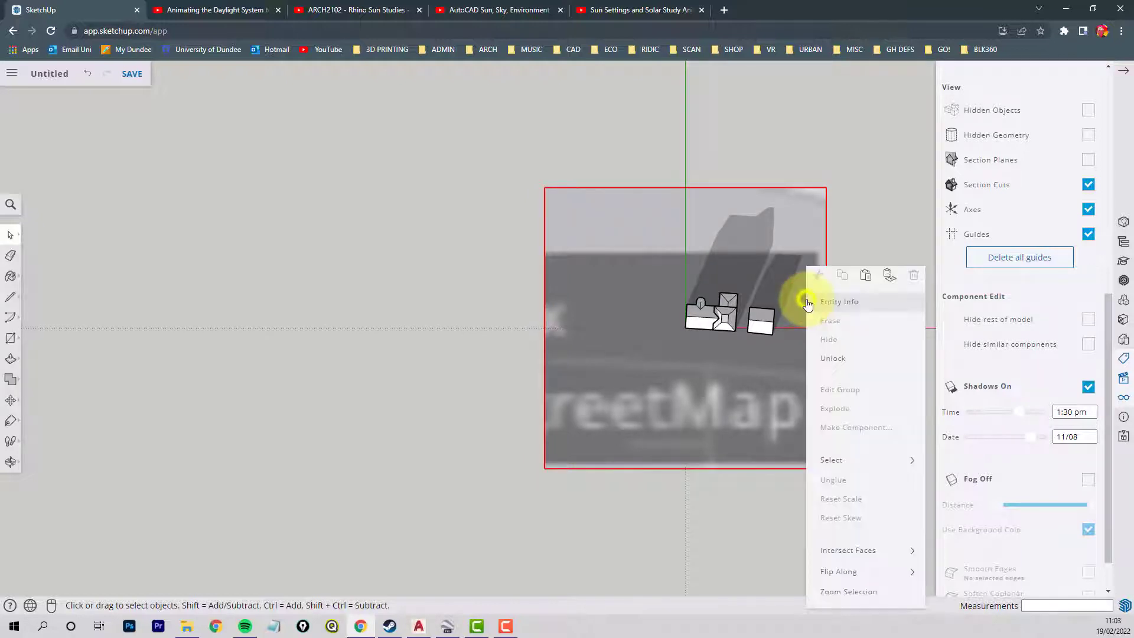
left_click(835, 357)
left_click(859, 296)
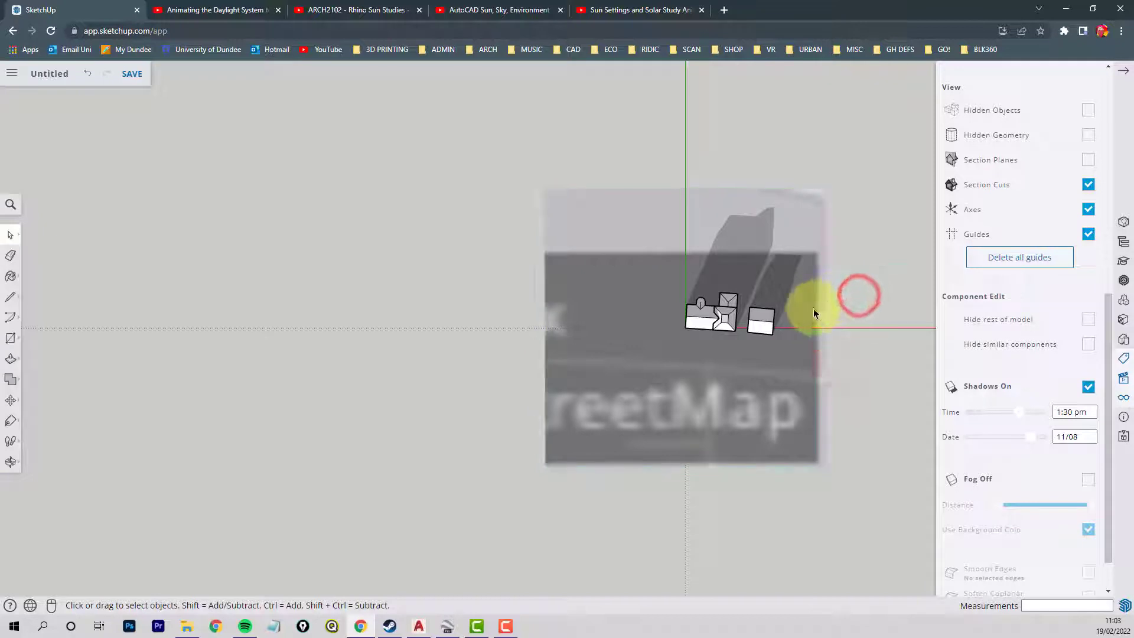
left_click(813, 308)
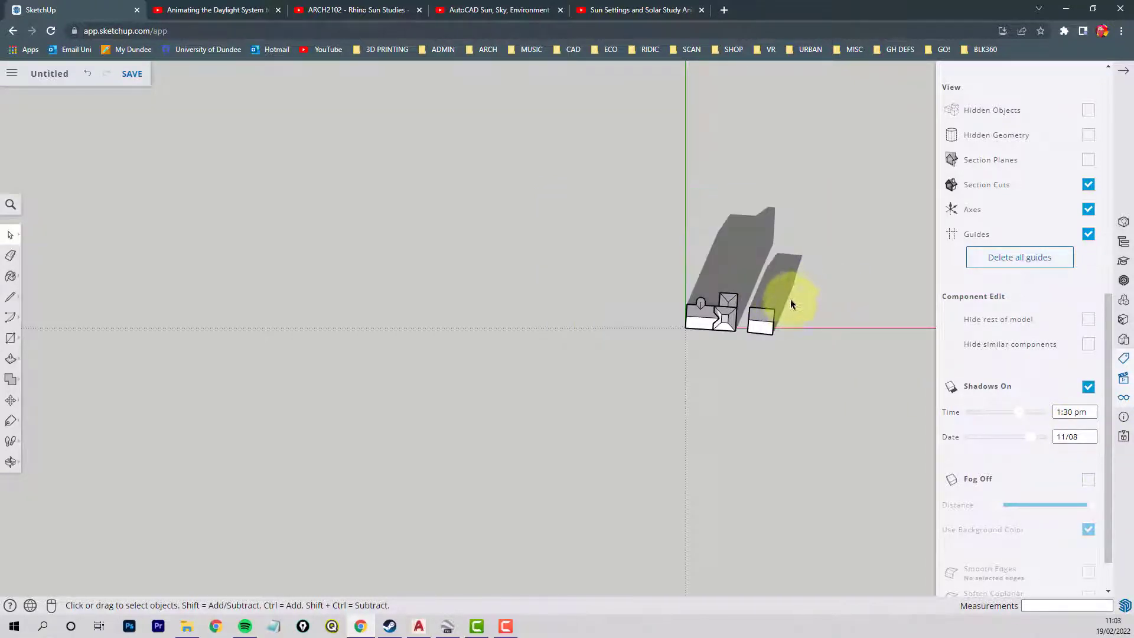
Step: Set the shadow date to 06/21
middle_click(807, 252)
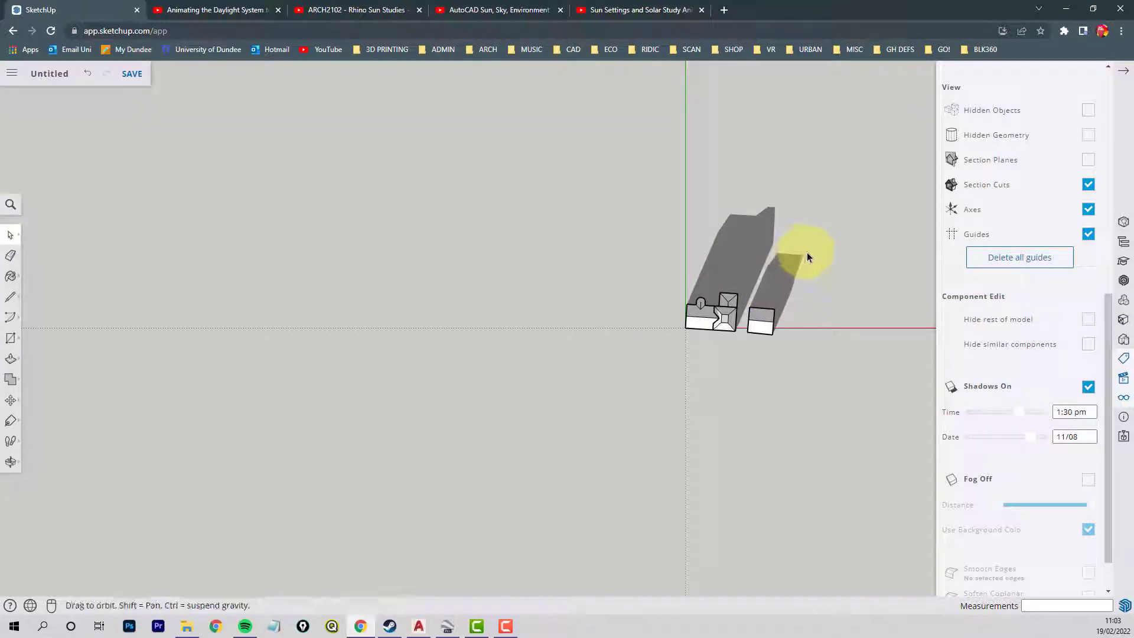
middle_click_drag(799, 249, 552, 400, "shift")
scroll(519, 463, "up", 3)
middle_click_drag(516, 469, 521, 440)
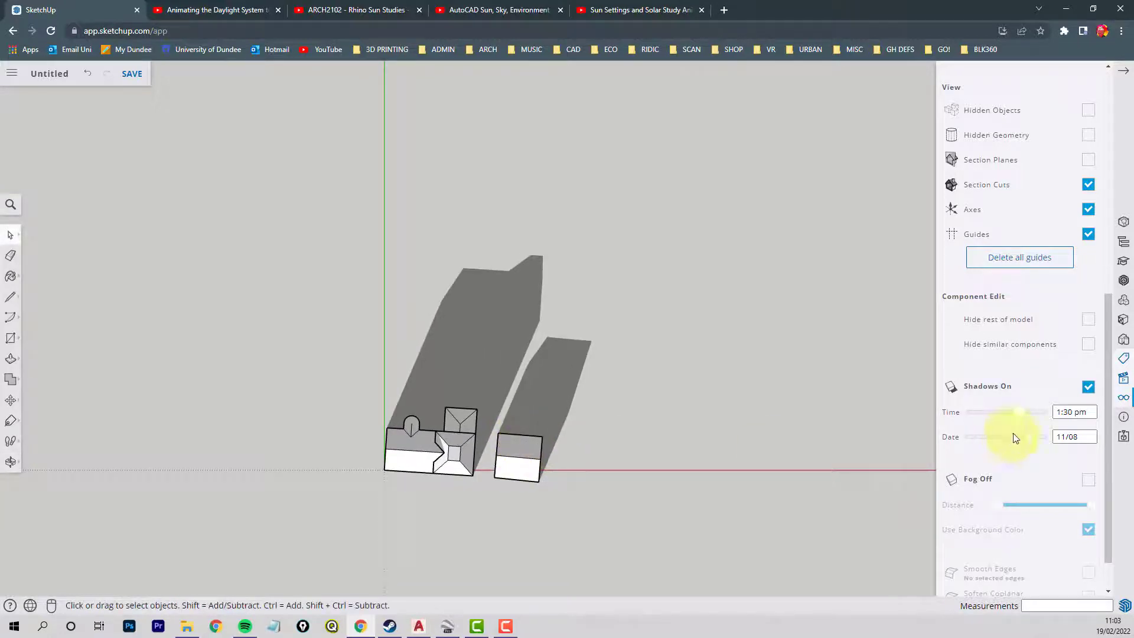
left_click(1084, 438)
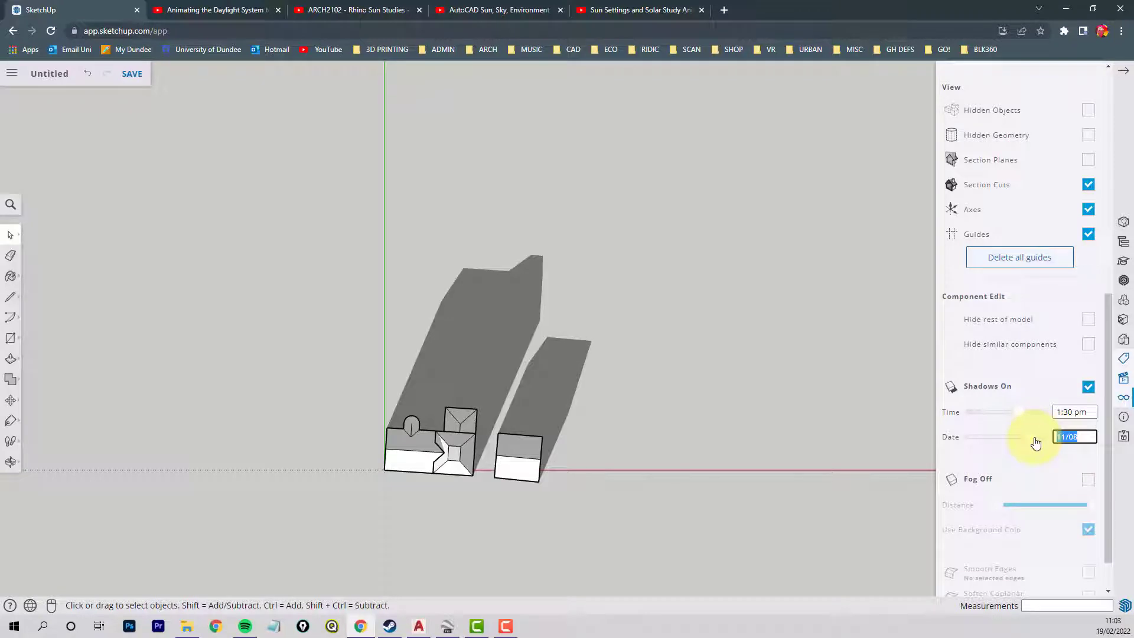
type("6/21")
key("Return")
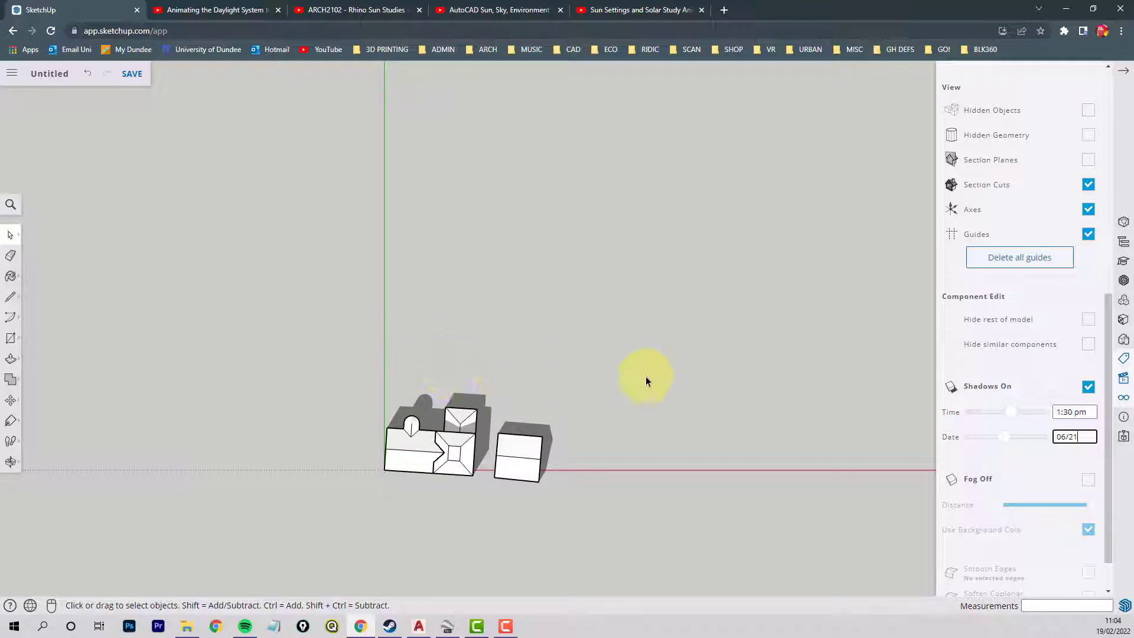
Step: Return the model to a straight top view with the buildings and their shadows in frame
scroll(431, 453, "up", 5)
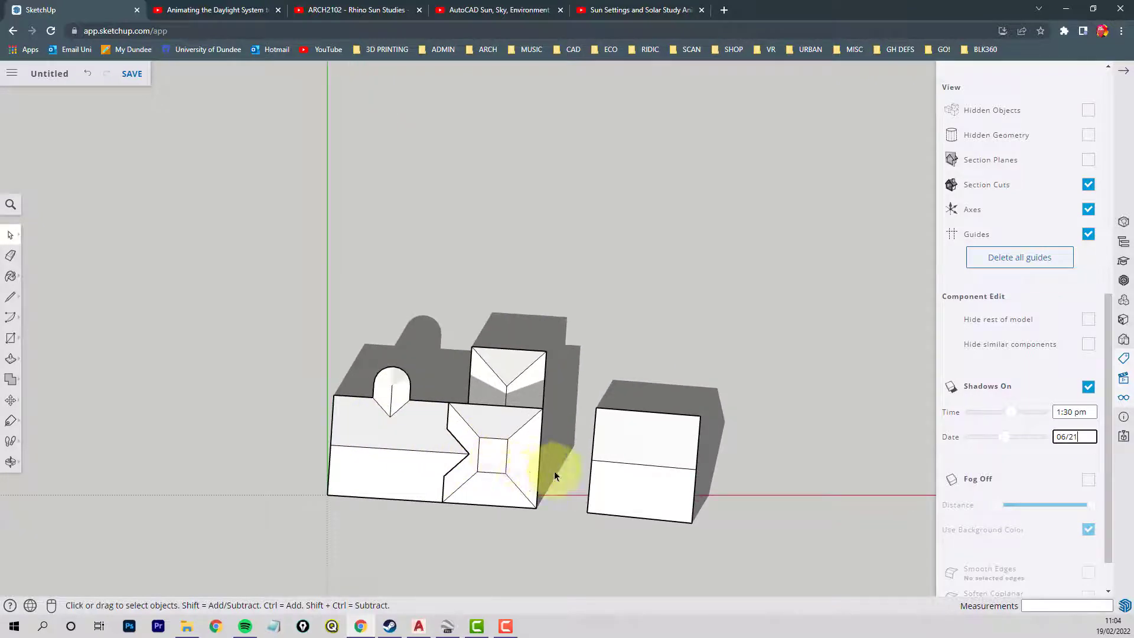
mouse_move(534, 461)
middle_mouse_down()
mouse_move(508, 456)
mouse_move(535, 466)
middle_mouse_up()
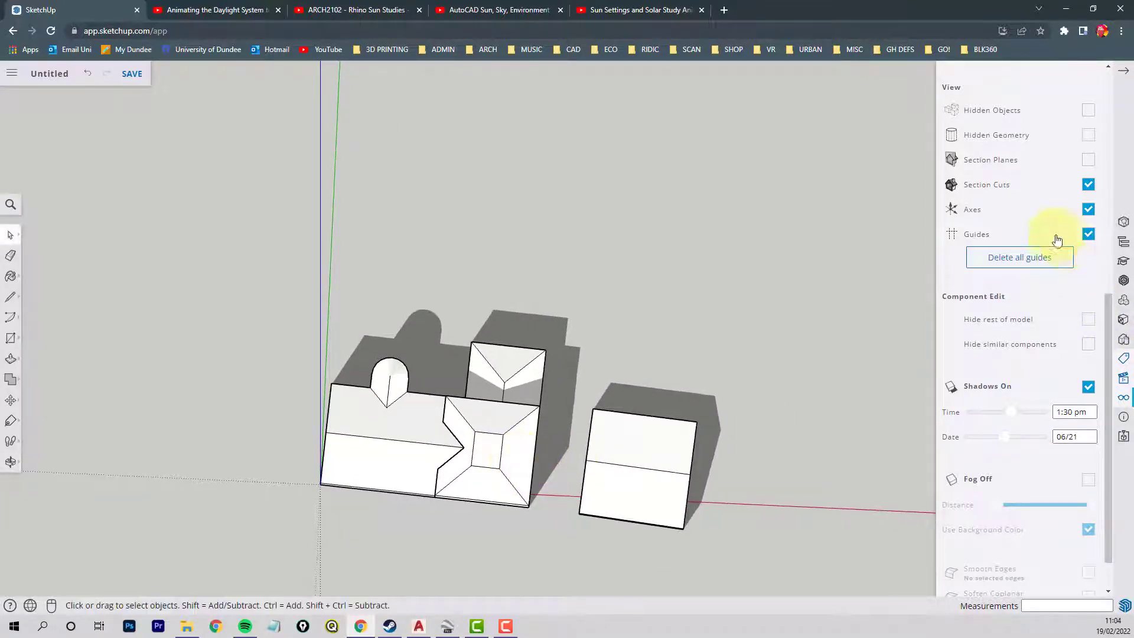
left_click_drag(1107, 324, 1092, 95)
left_click(1032, 317)
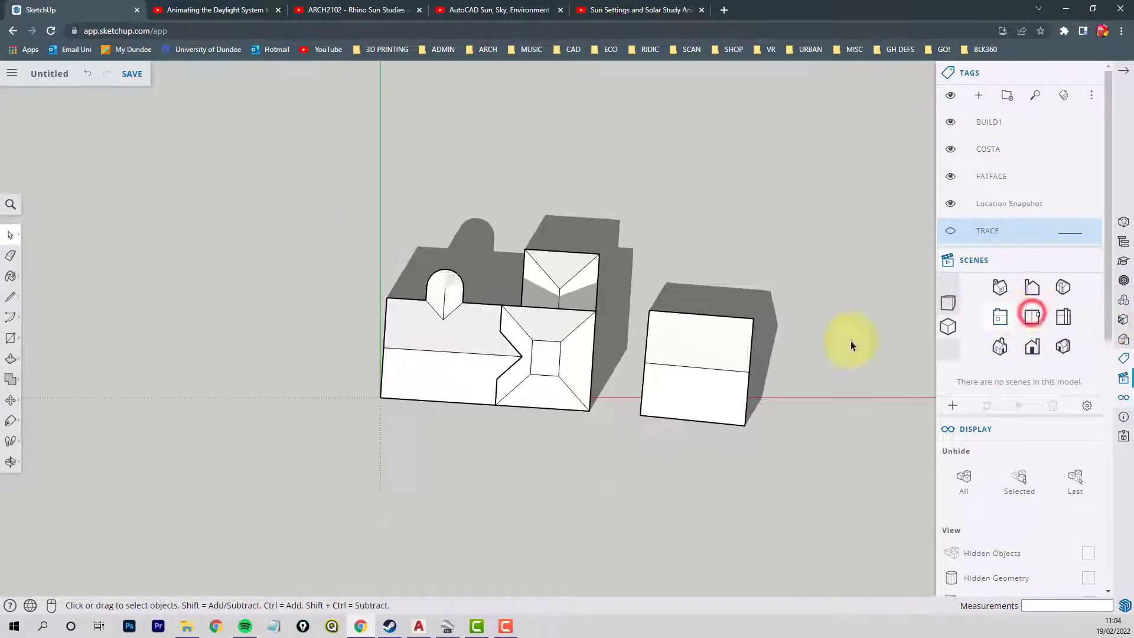
middle_click_drag(624, 332, 504, 422, "shift")
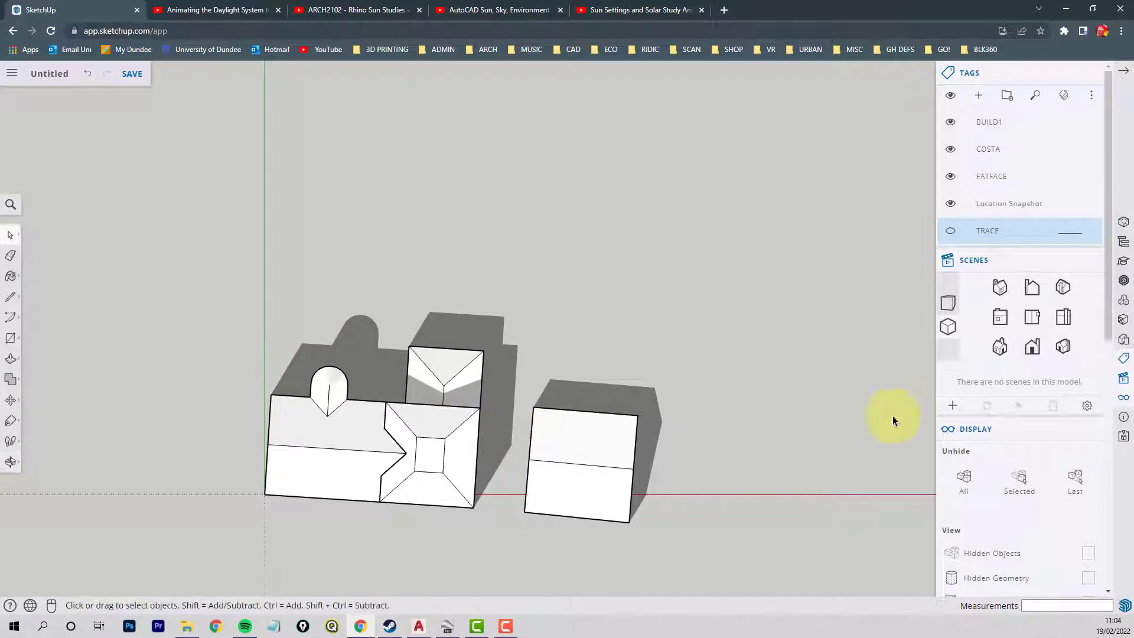
Step: Set the shadow time to 12:05 pm
left_click_drag(1109, 306, 1111, 528)
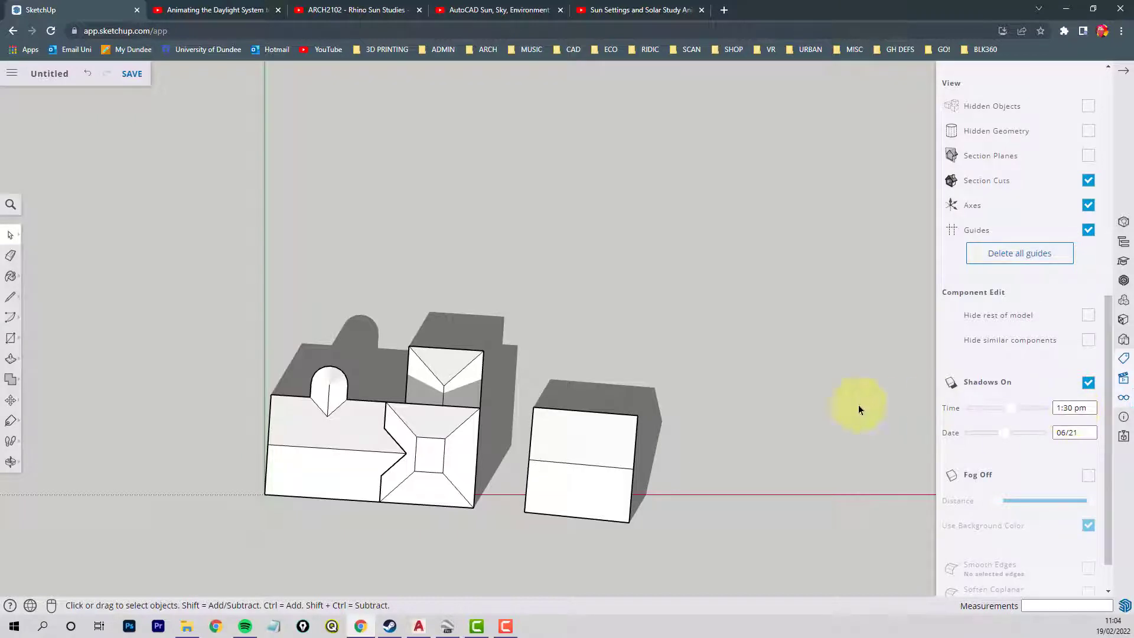
left_click(1071, 408)
double_click(1072, 408)
type("12")
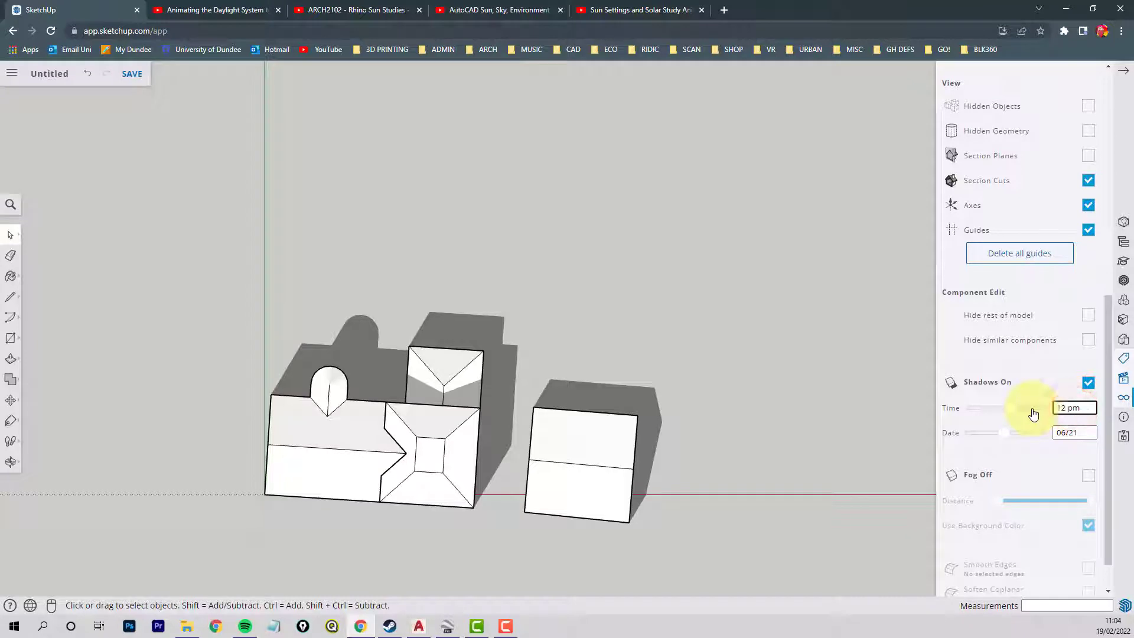
key("BackSpace")
type(":00")
key("Return")
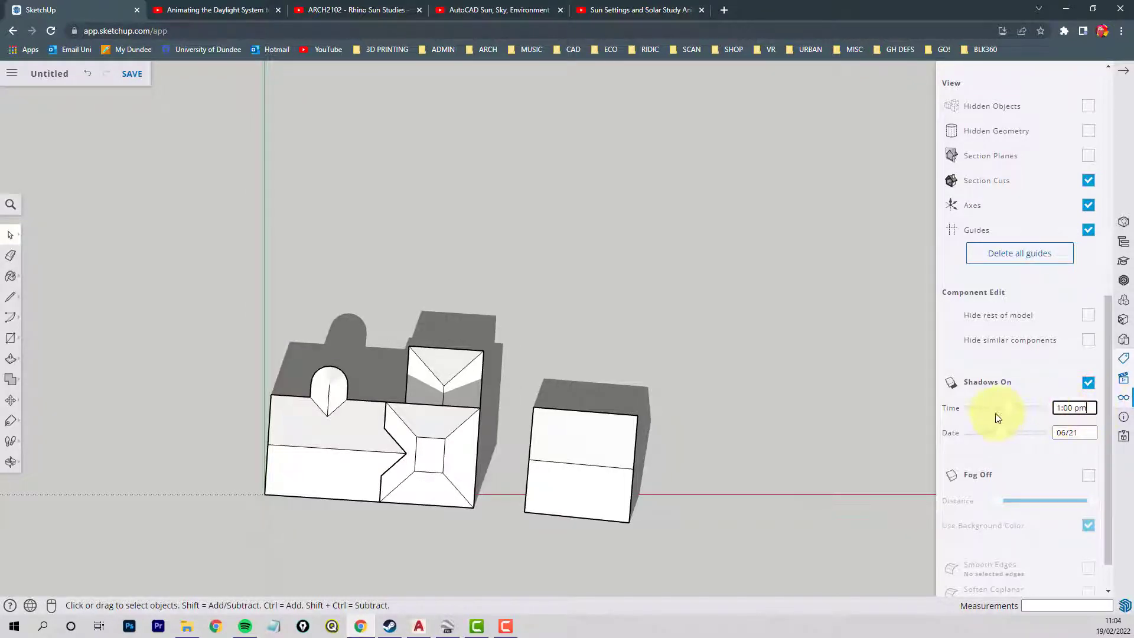
left_click(1007, 413)
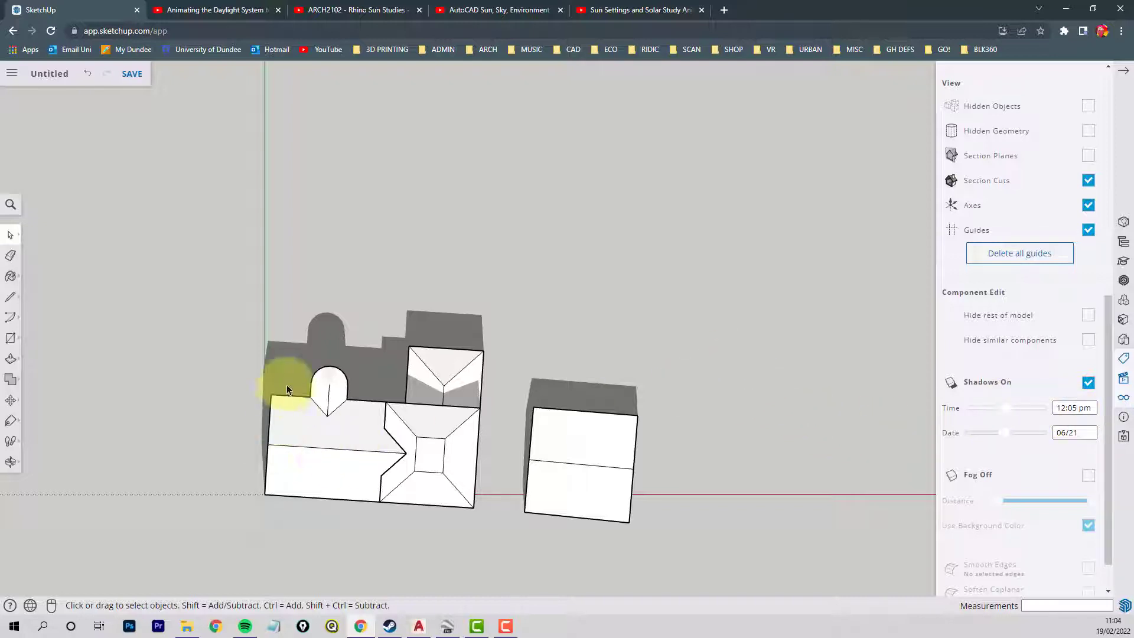
Step: Check the available export and download formats and hide the model axes in the display settings
left_click(12, 73)
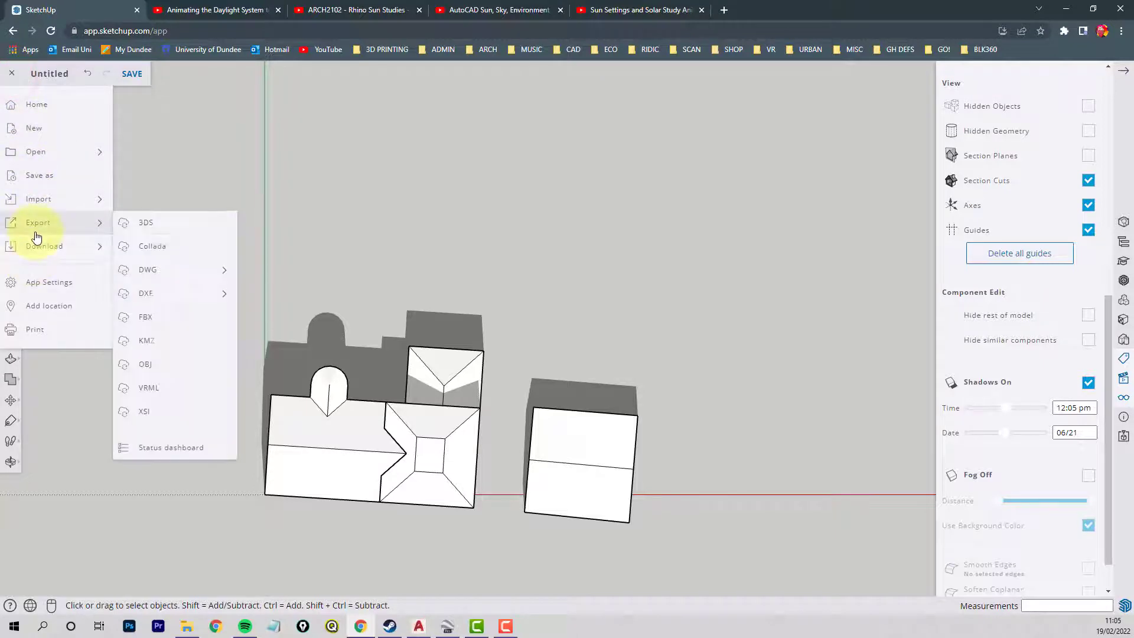
mouse_move(41, 248)
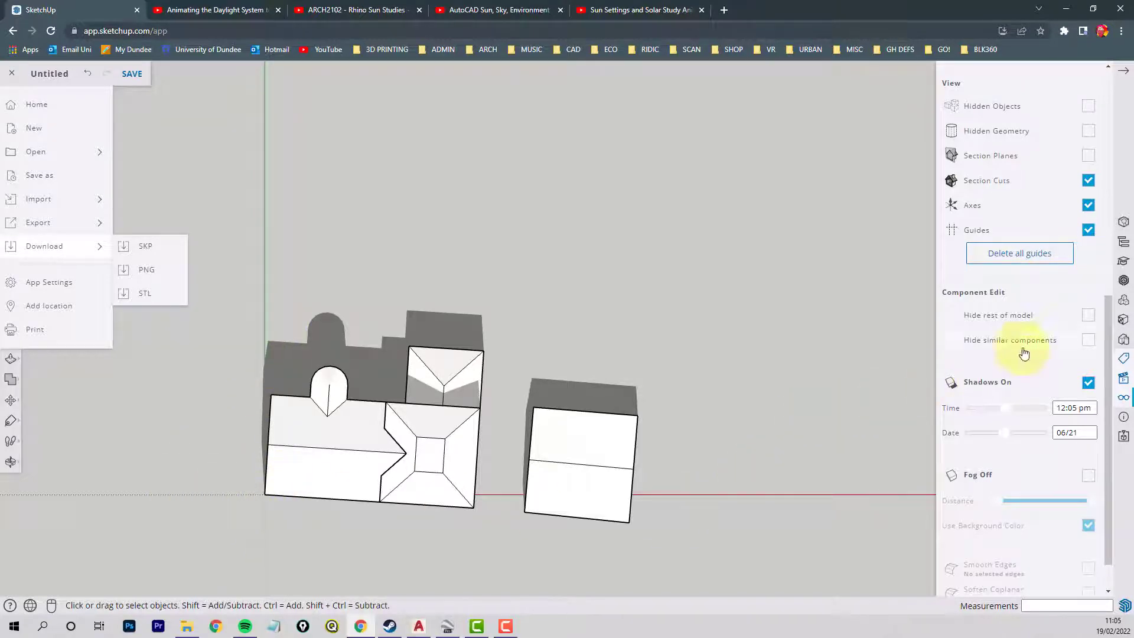
left_click(1088, 207)
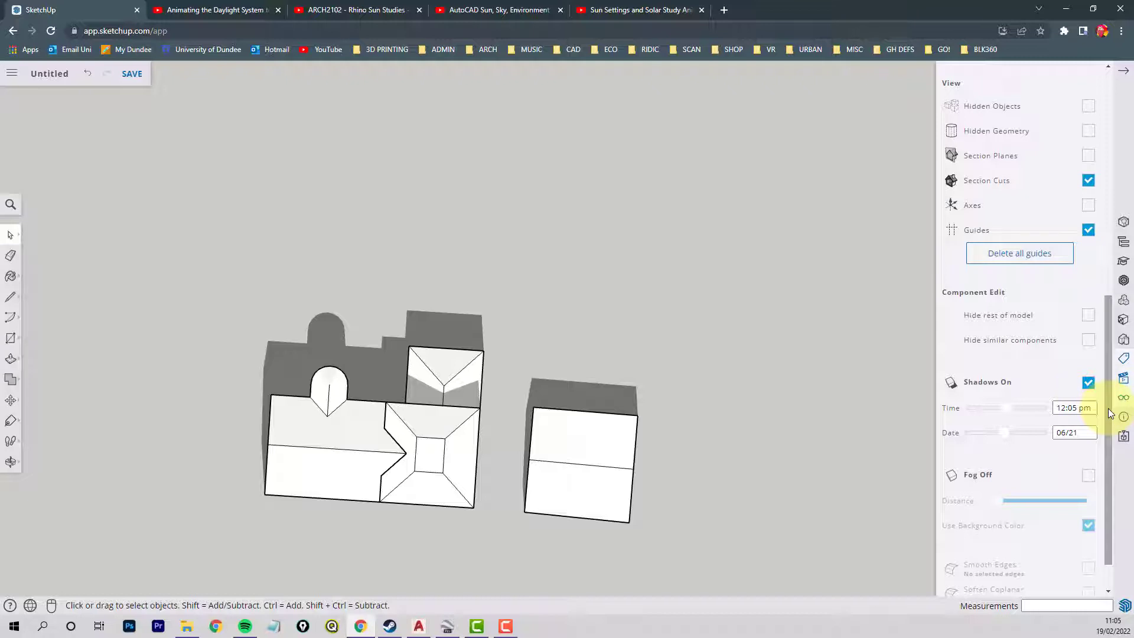
Step: Open the current Architectural Design Style for editing, discarding its unsaved display changes
left_click_drag(1109, 413, 1086, 167)
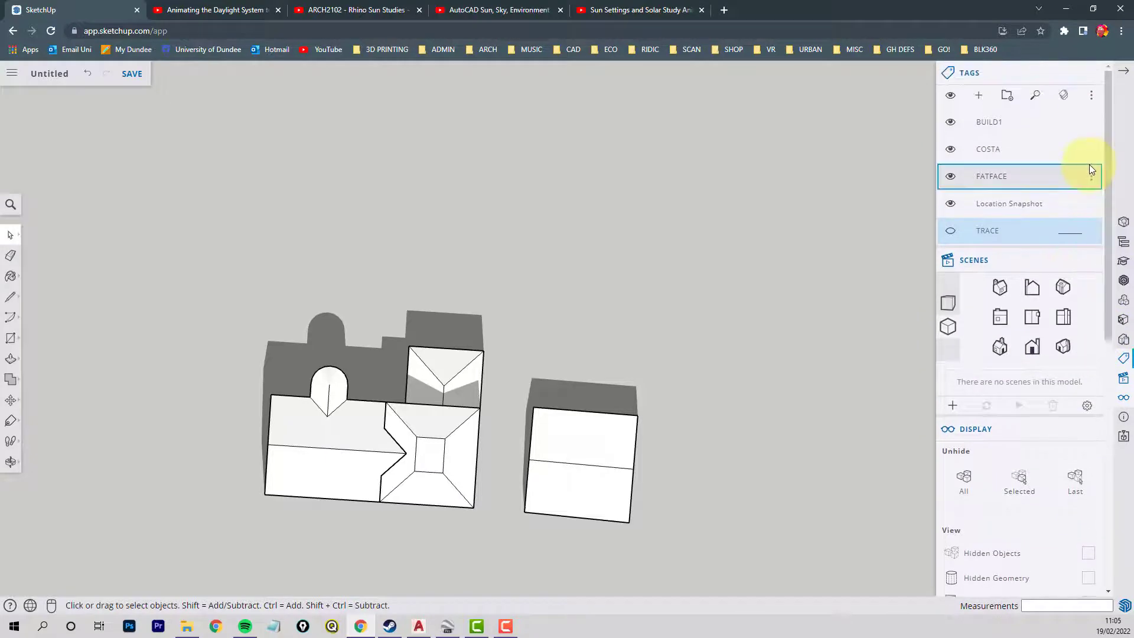
left_click(1123, 342)
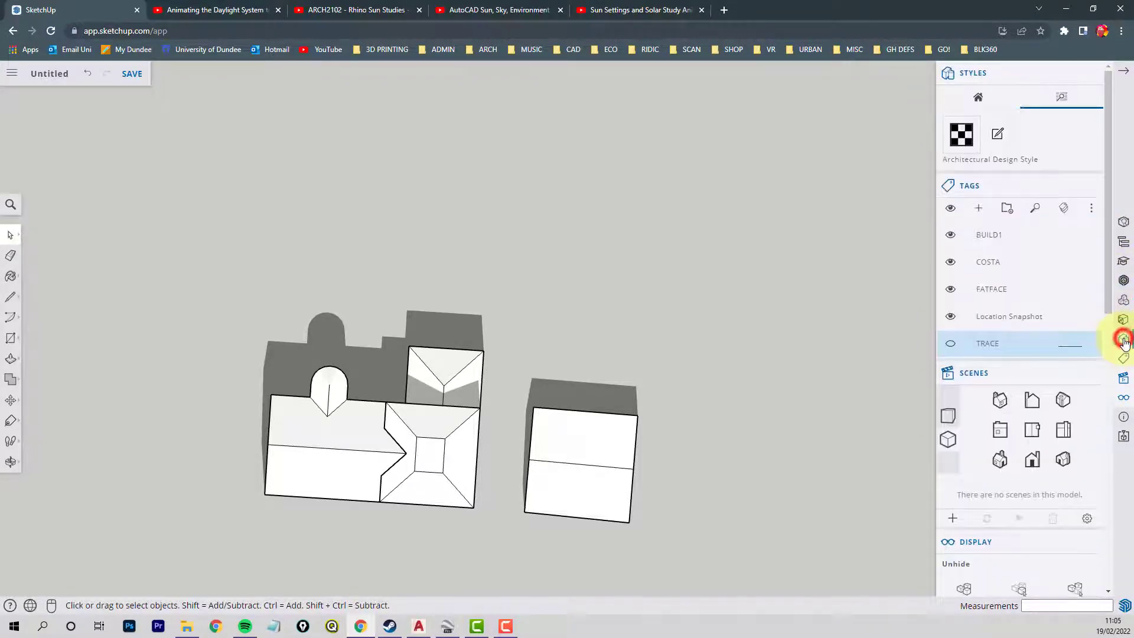
left_click(1107, 183)
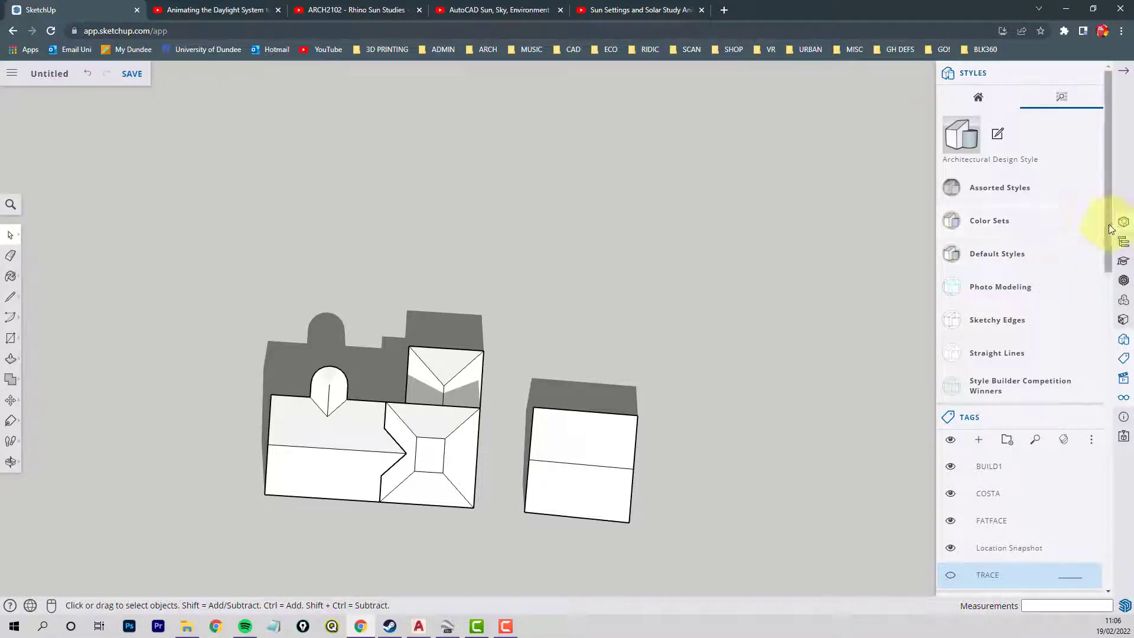
left_click(997, 135)
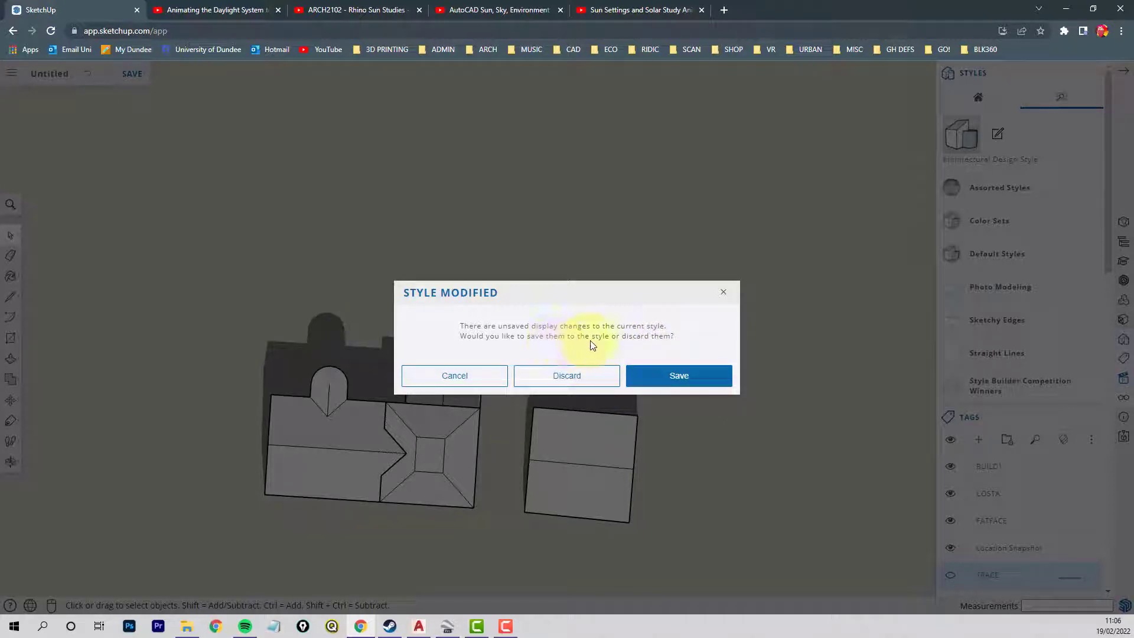
left_click(568, 375)
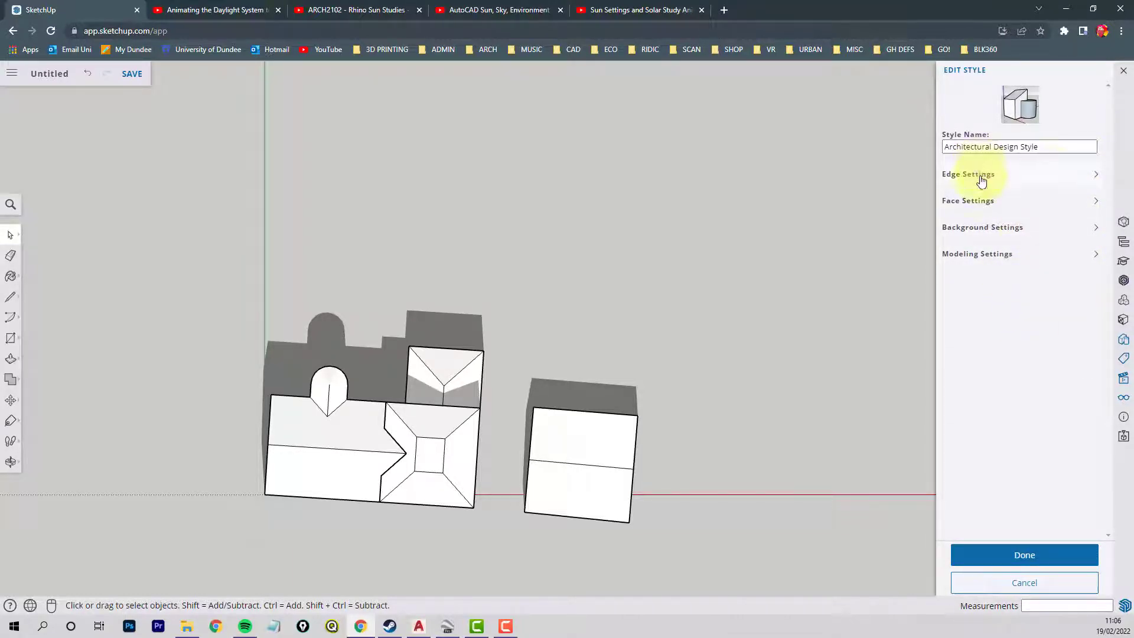
Step: Rename the style as Shadow Study
left_click(1060, 147)
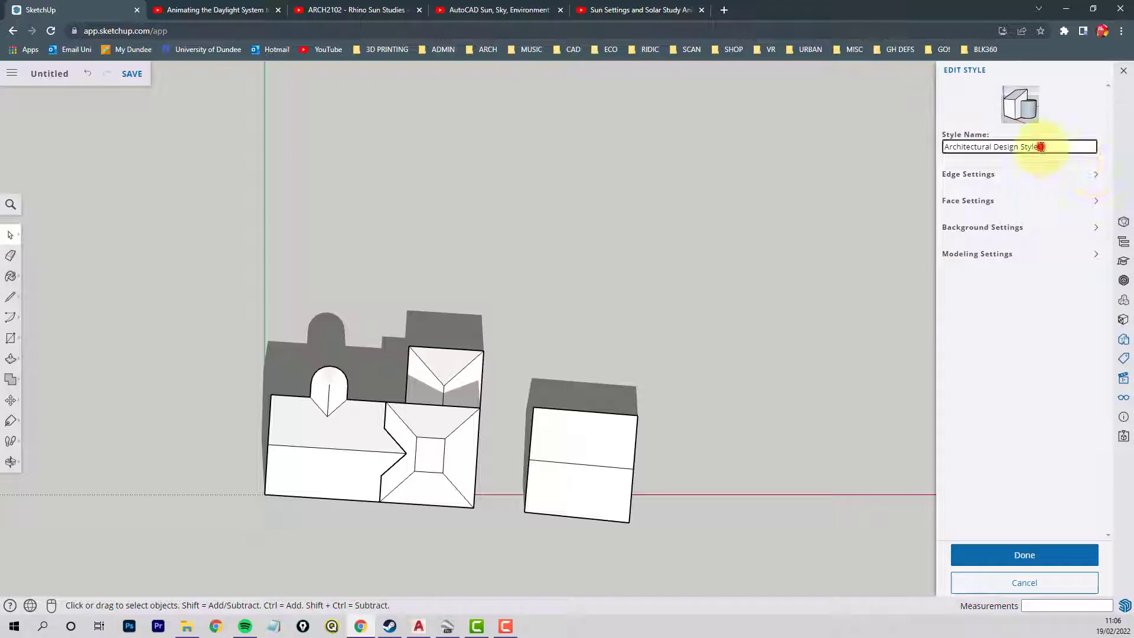
key("ctrl+a")
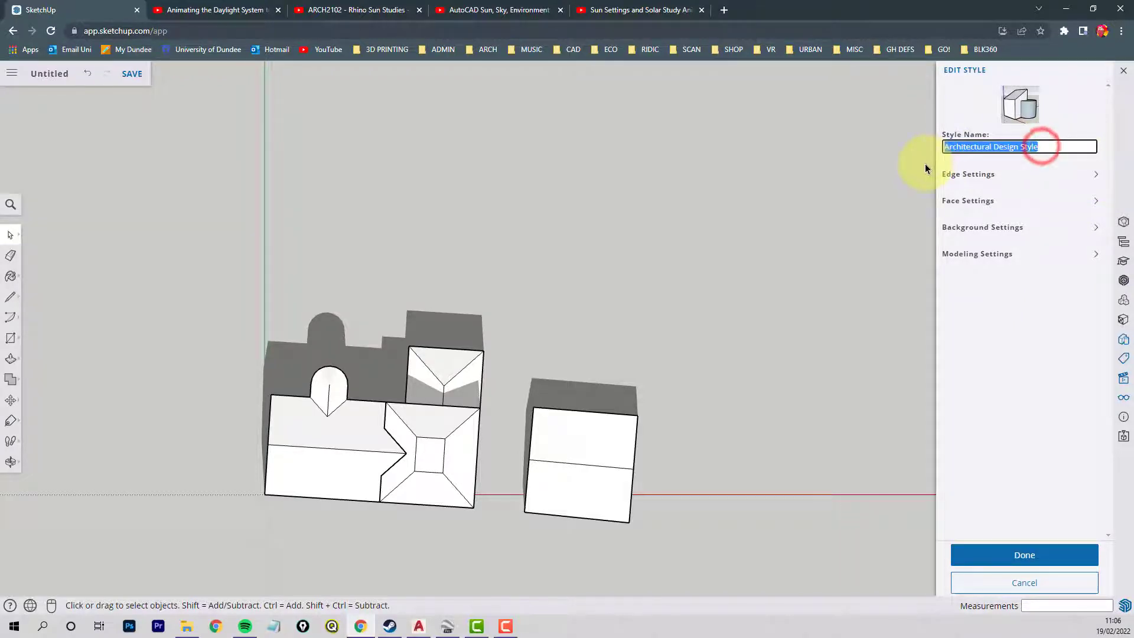
type("SHADOW STUDY")
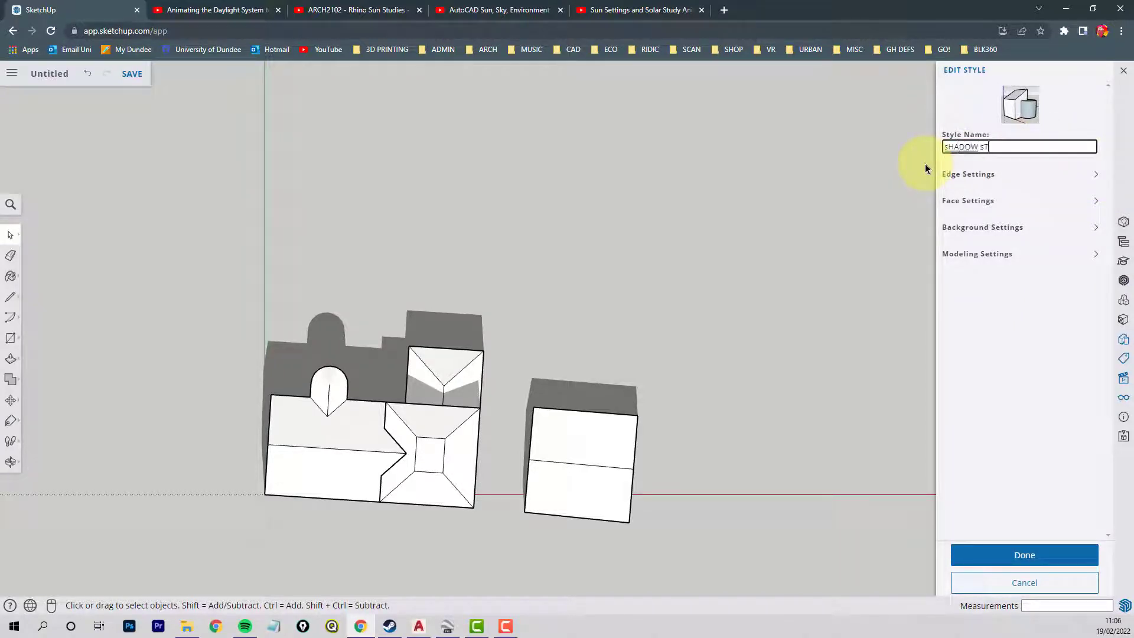
key("BackSpace")
key("BackSpace")
key("BackSpace")
key("BackSpace")
key("BackSpace")
key("BackSpace")
key("BackSpace")
key("BackSpace")
key("BackSpace")
key("BackSpace")
key("BackSpace")
key("BackSpace")
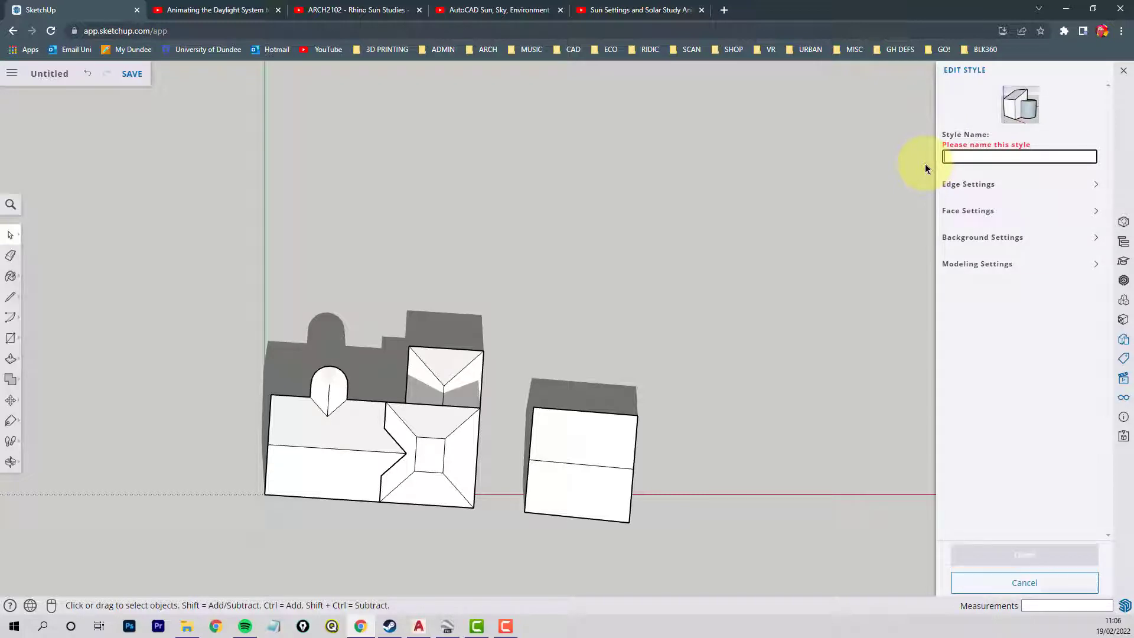
type("Shadow Study")
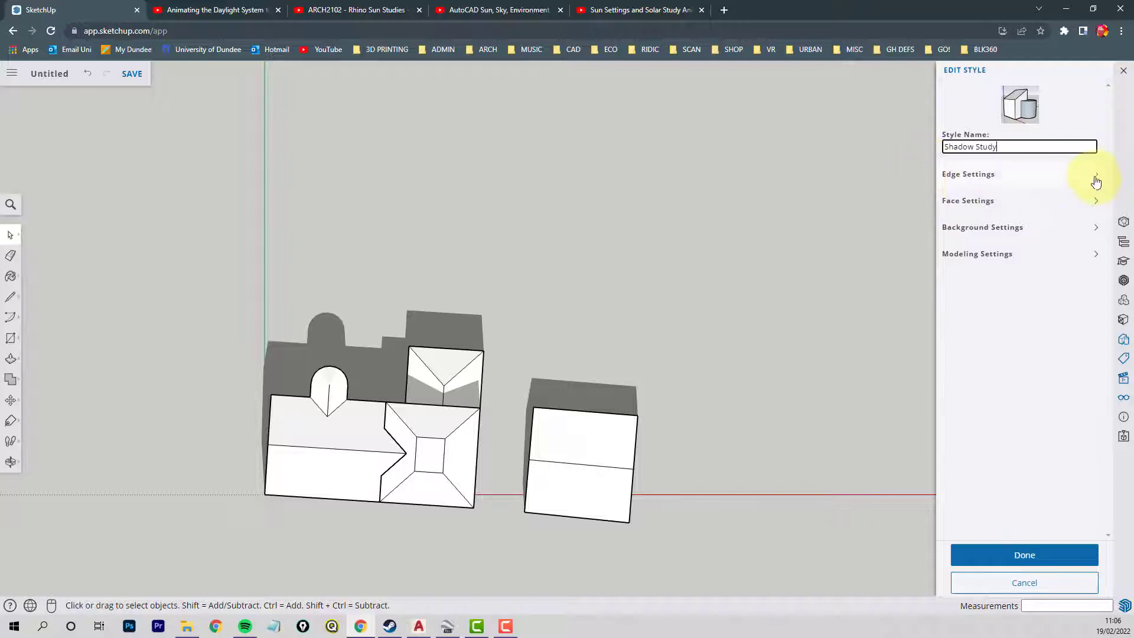
Step: Set the style's background colour to white
left_click(1096, 229)
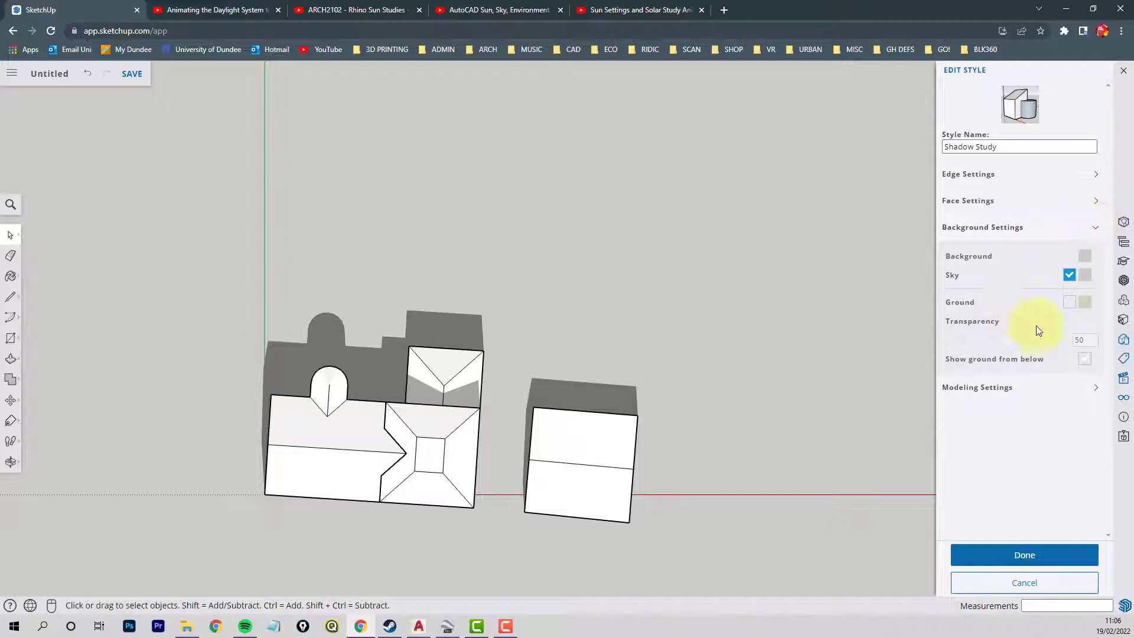
left_click(1085, 256)
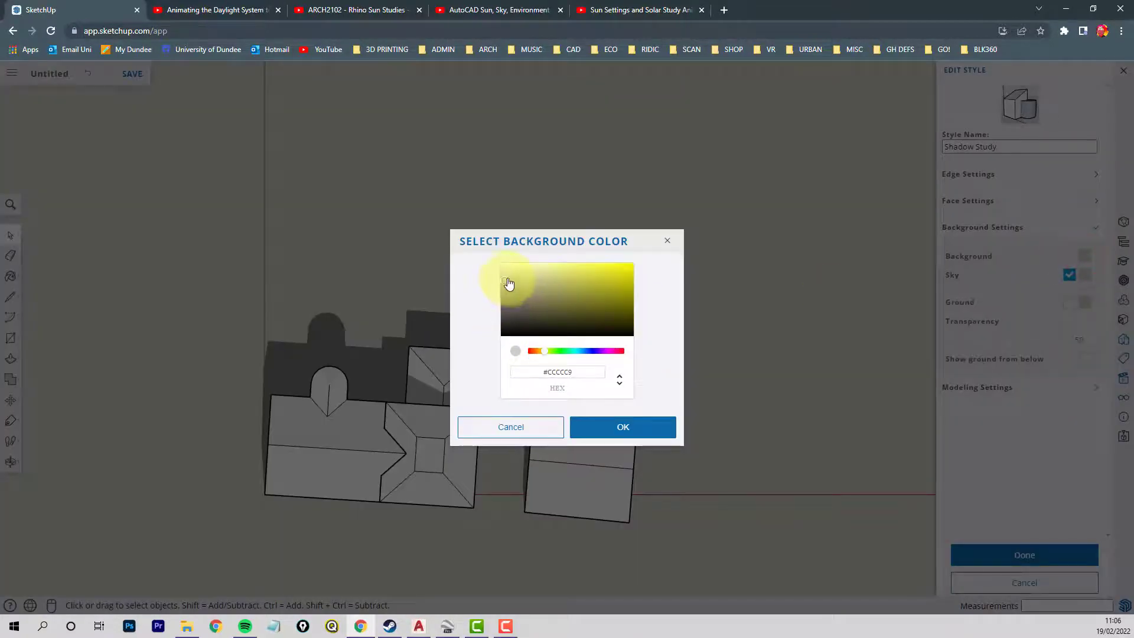
left_click(609, 424)
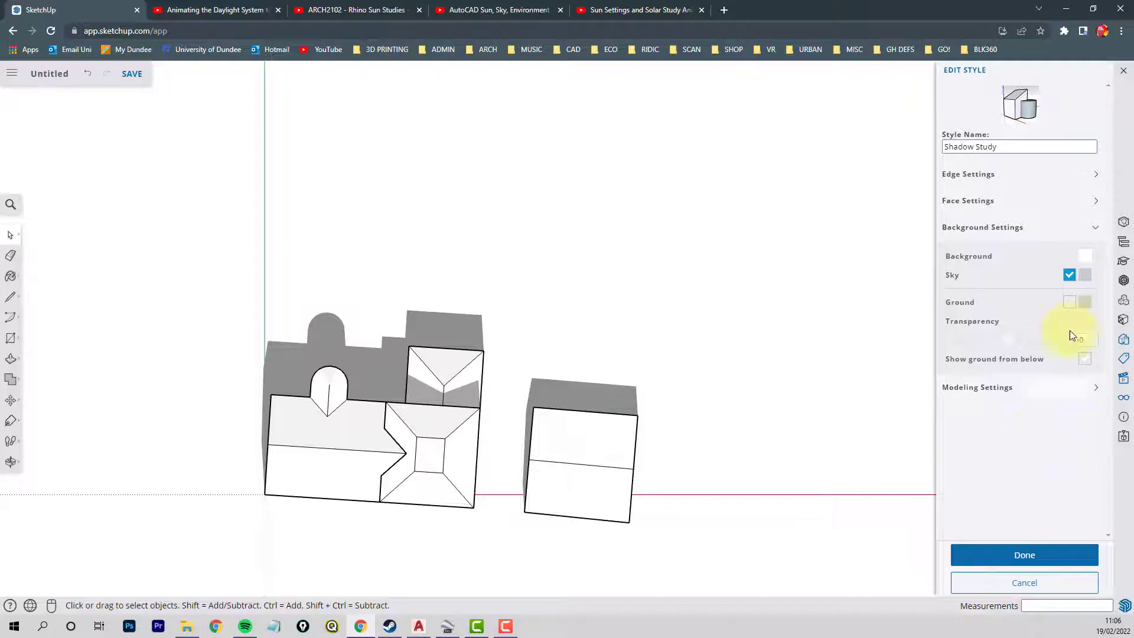
Step: Turn off the model axes in the style's modeling settings
left_click(1093, 393)
scroll(1063, 425, "down", 3)
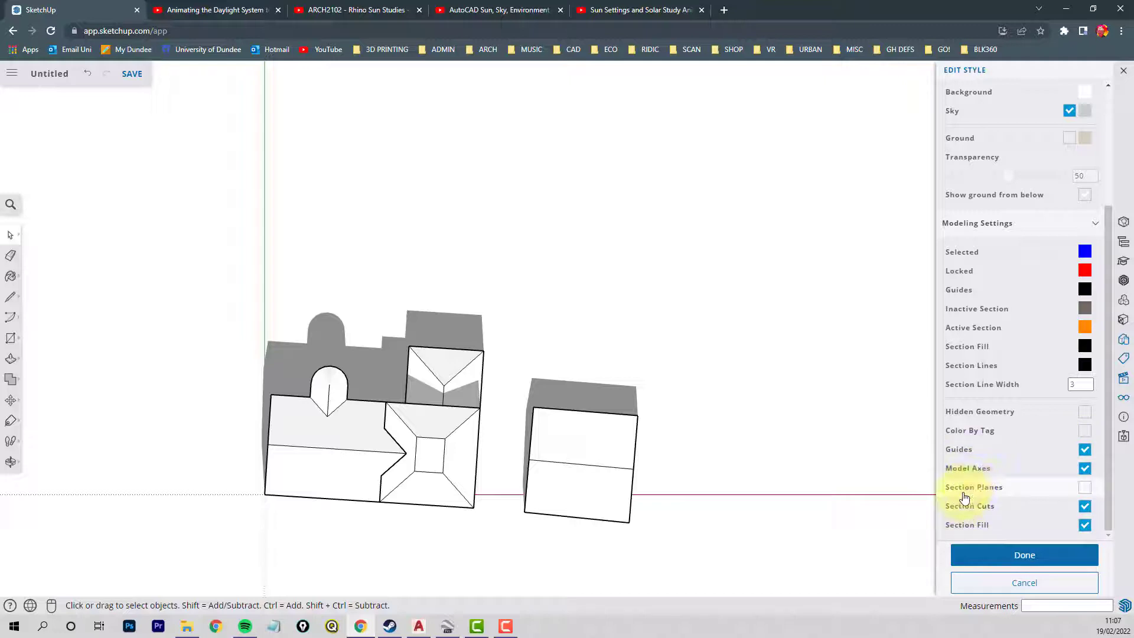
left_click(1085, 469)
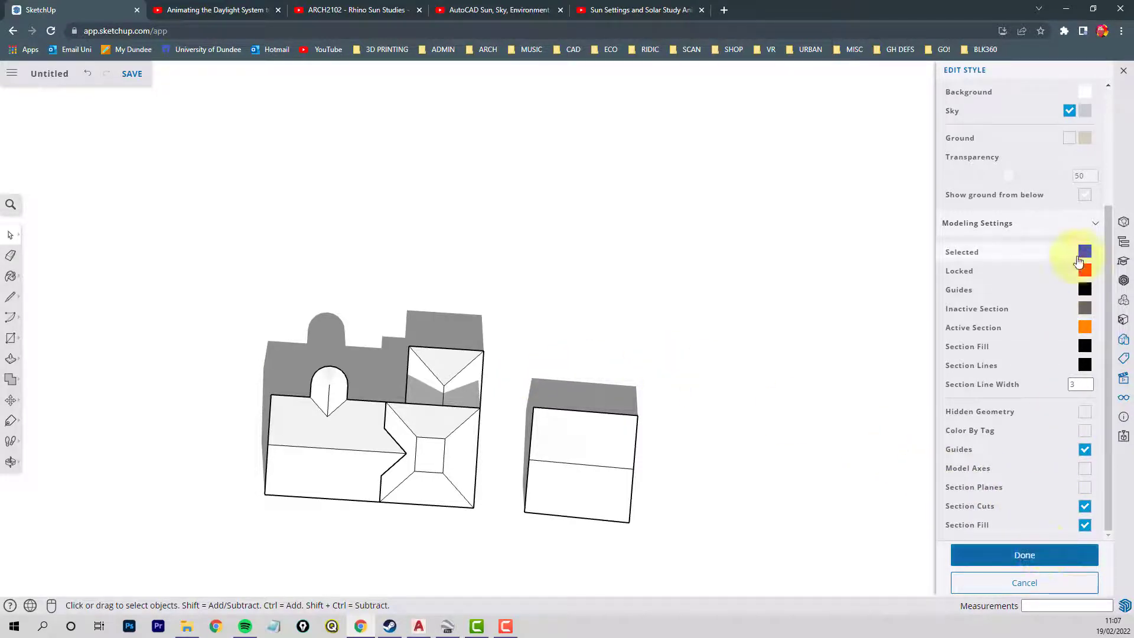
scroll(1069, 236, "up", 3)
scroll(1063, 254, "down", 3)
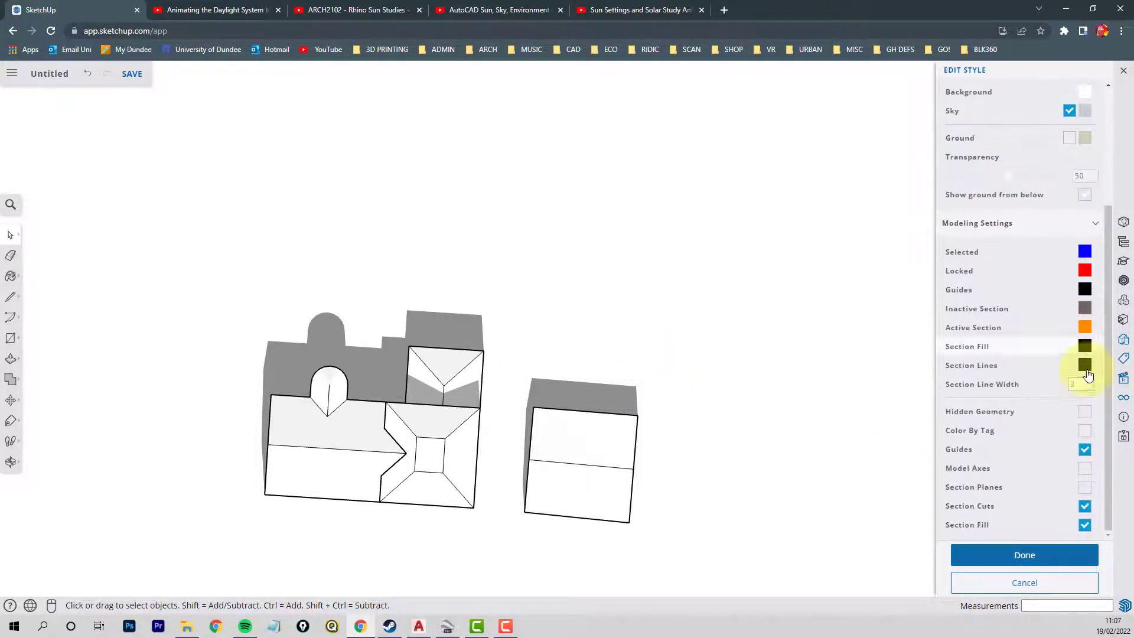
Step: Finish editing the Shadow Study style and keep its changes
left_click(1030, 556)
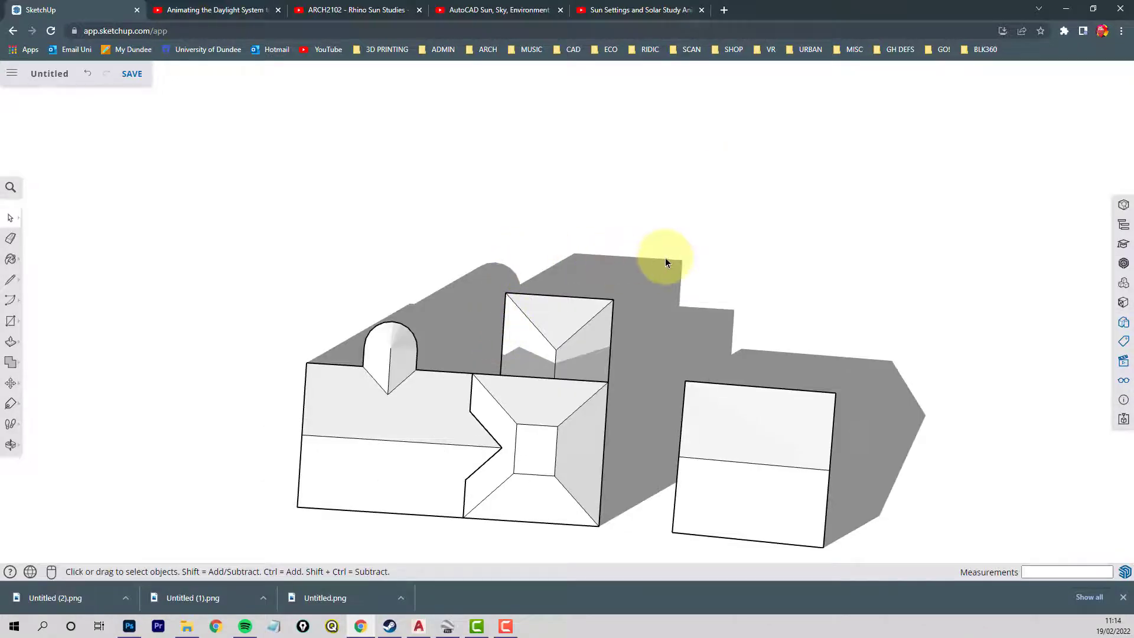
Step: Export the 3:00 pm shadow view as a 1920 by 880 px PNG with a transparent background
left_click(11, 79)
mouse_move(39, 217)
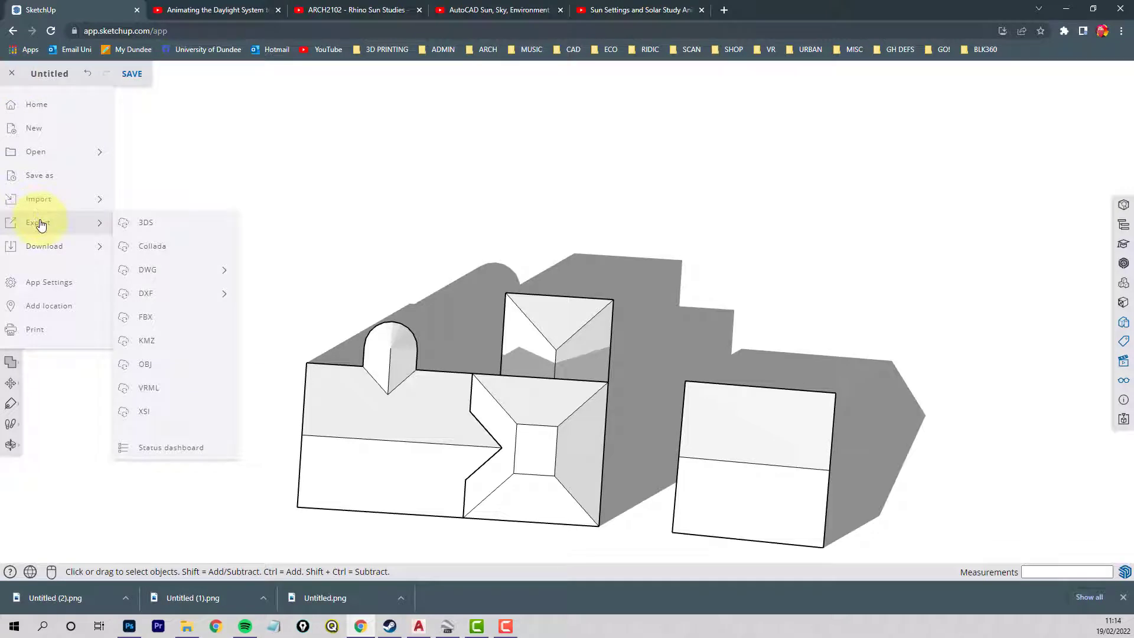
mouse_move(61, 249)
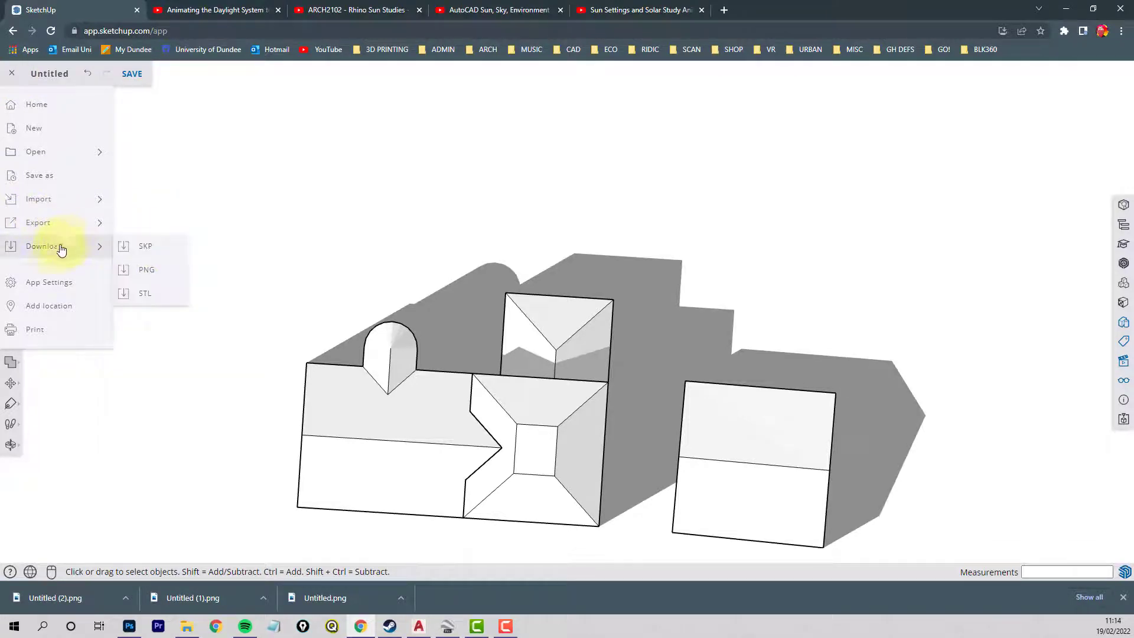
left_click(142, 269)
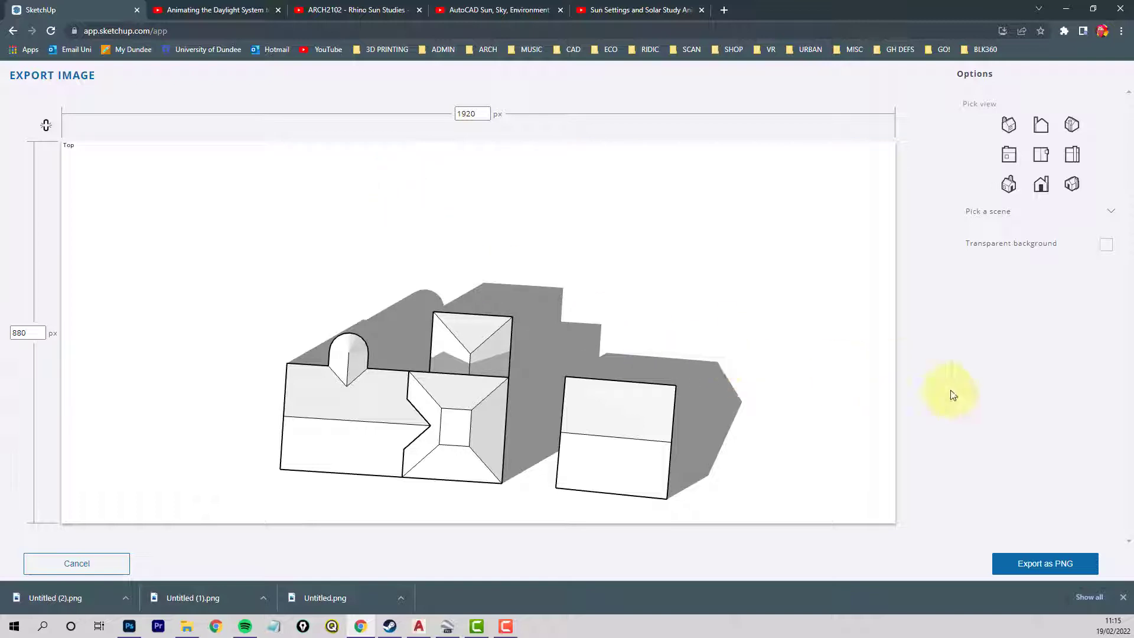
left_click(1107, 248)
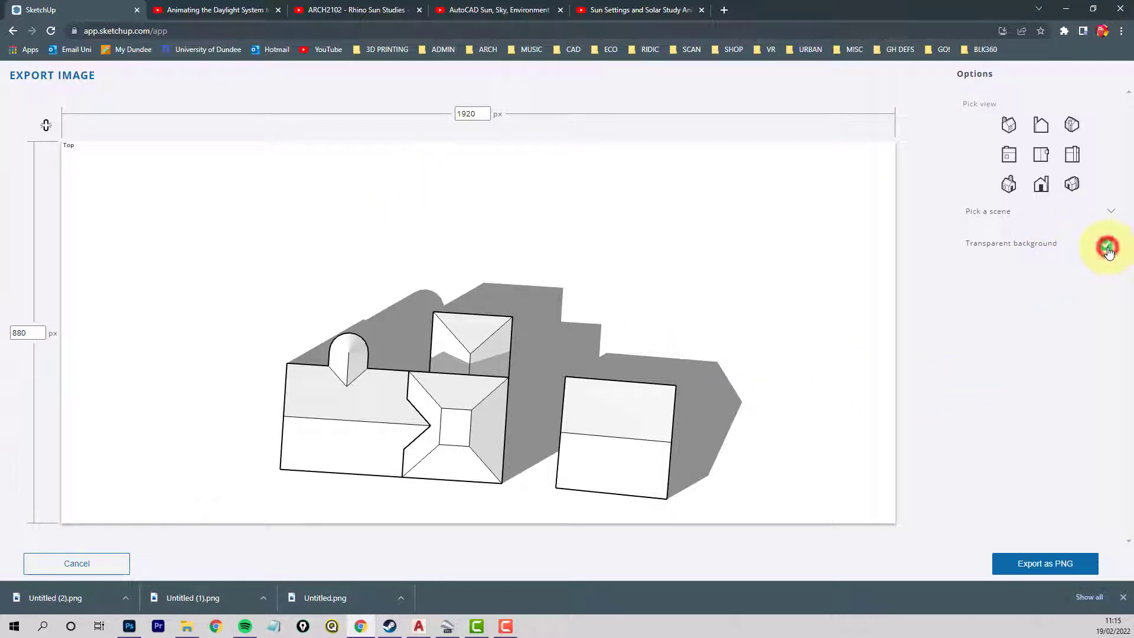
left_click(1046, 564)
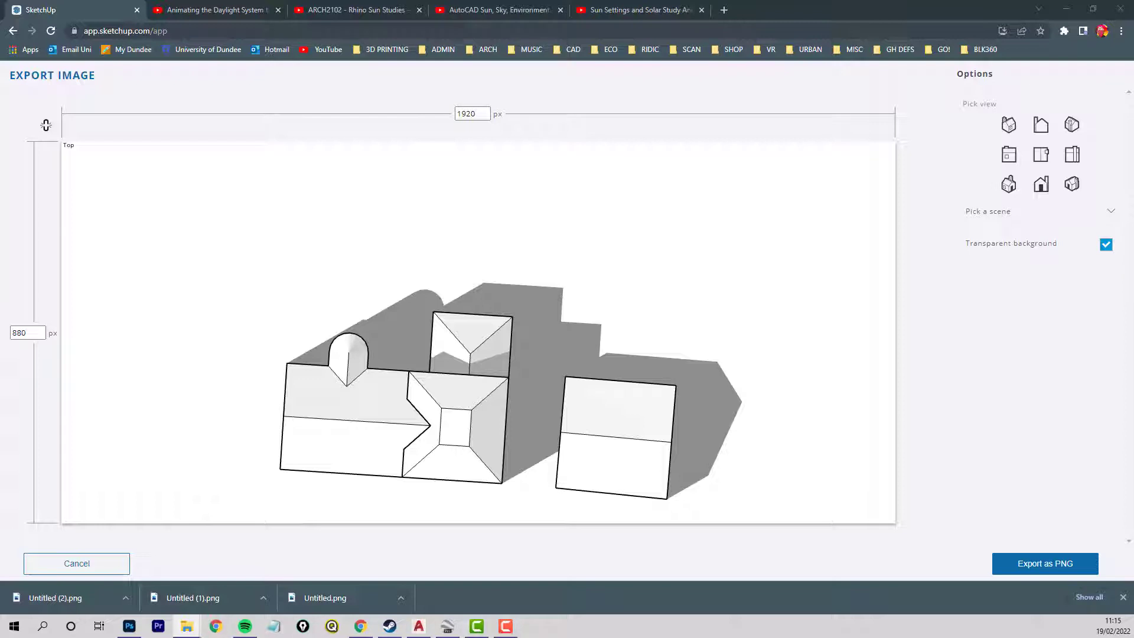
left_click(1043, 563)
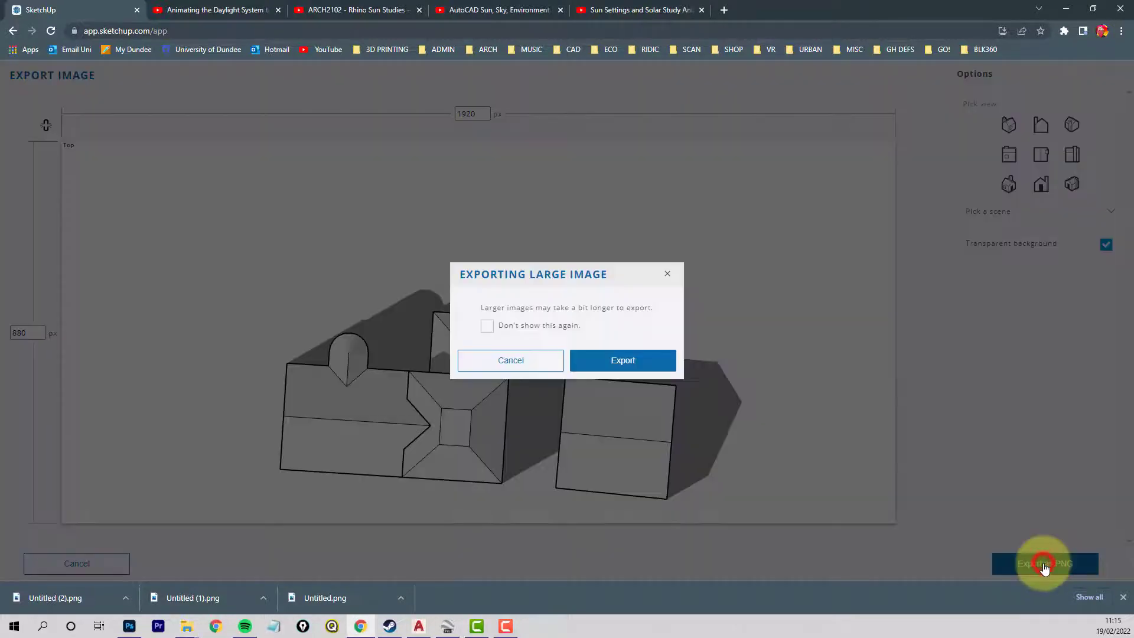
left_click(616, 358)
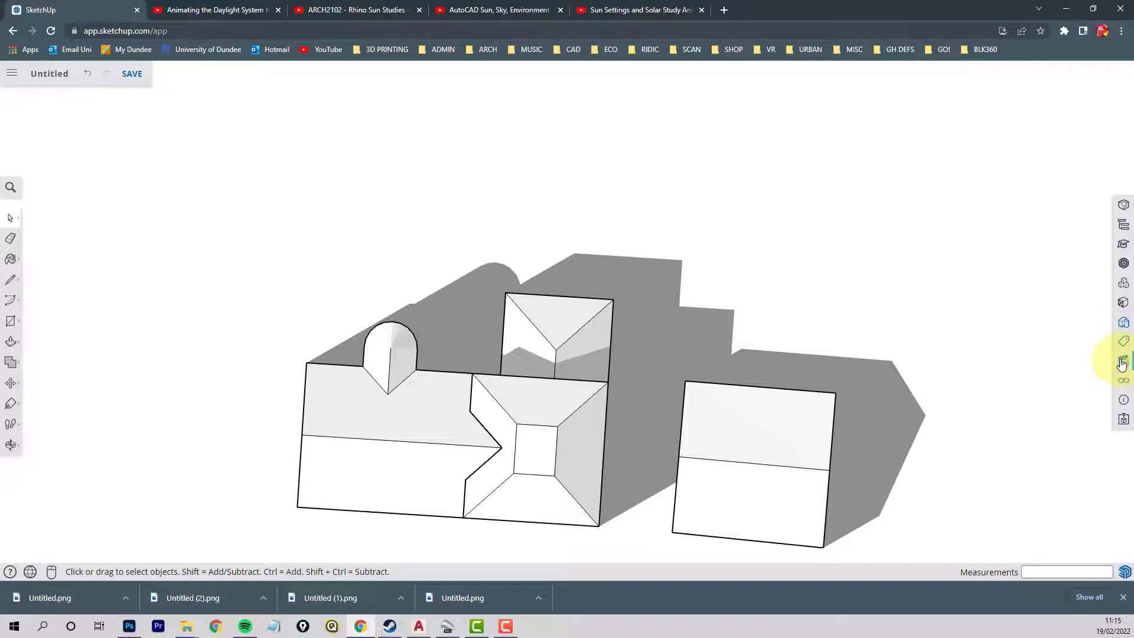
Step: Set the shadow time to 12:05 pm for the midday view and close the display settings
left_click(1121, 365)
left_click_drag(1103, 301, 1107, 461)
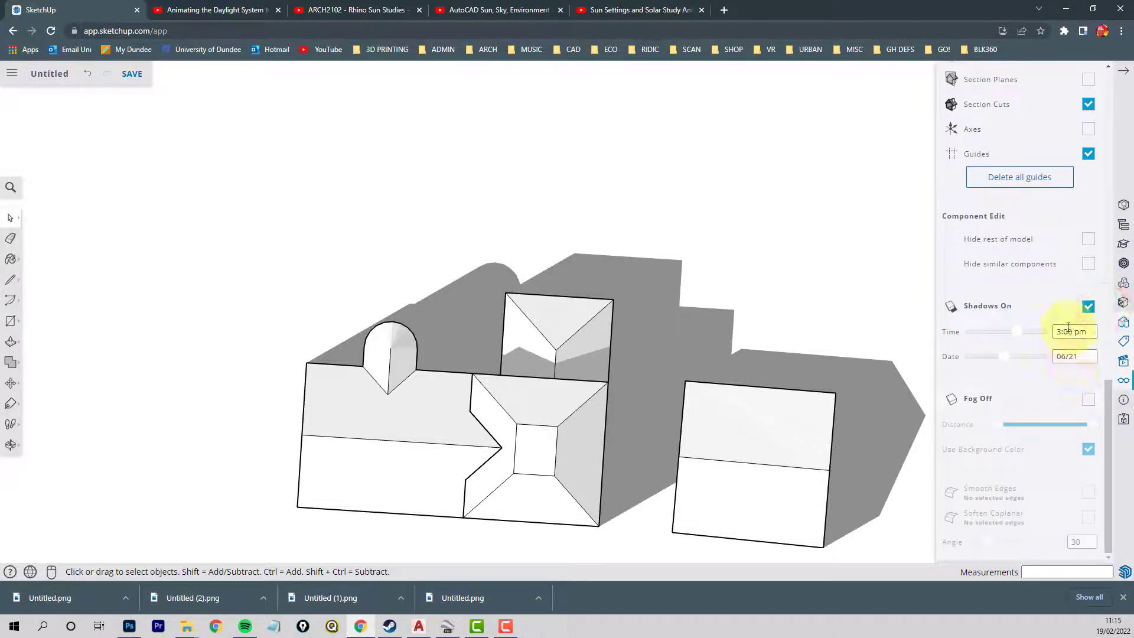
left_click_drag(1073, 332, 1038, 332)
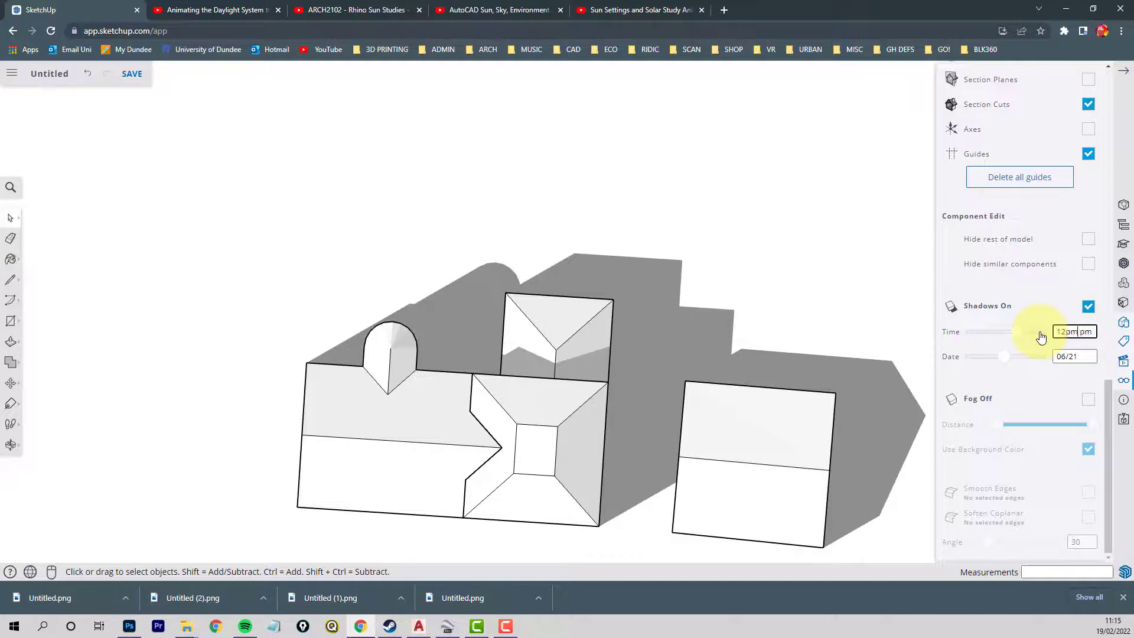
type("1:00")
key("Return")
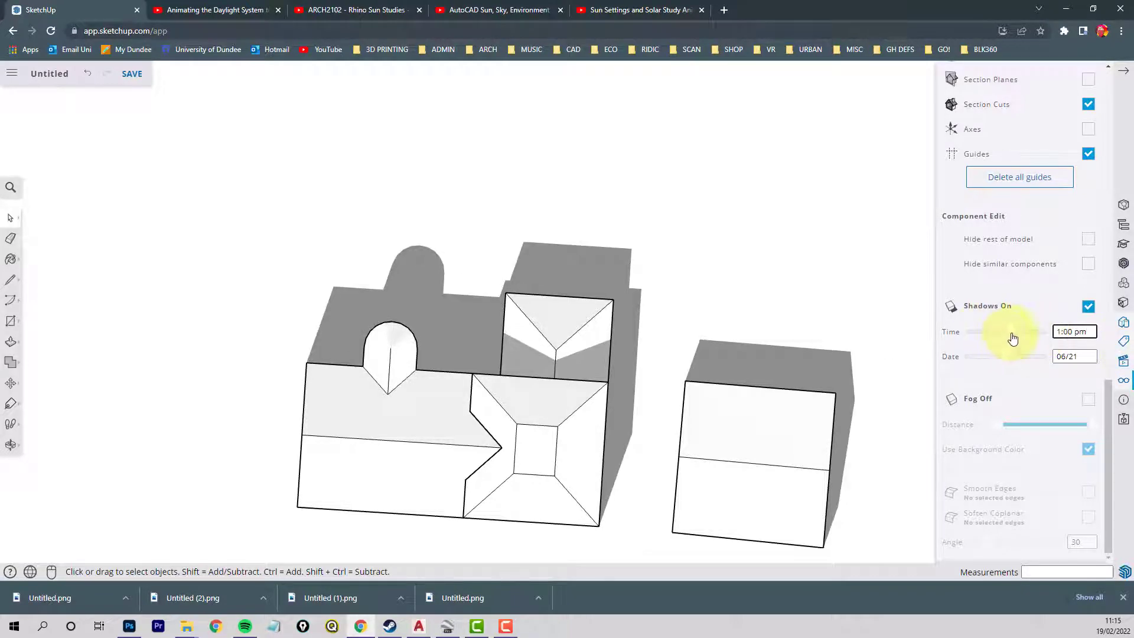
left_click(1012, 335)
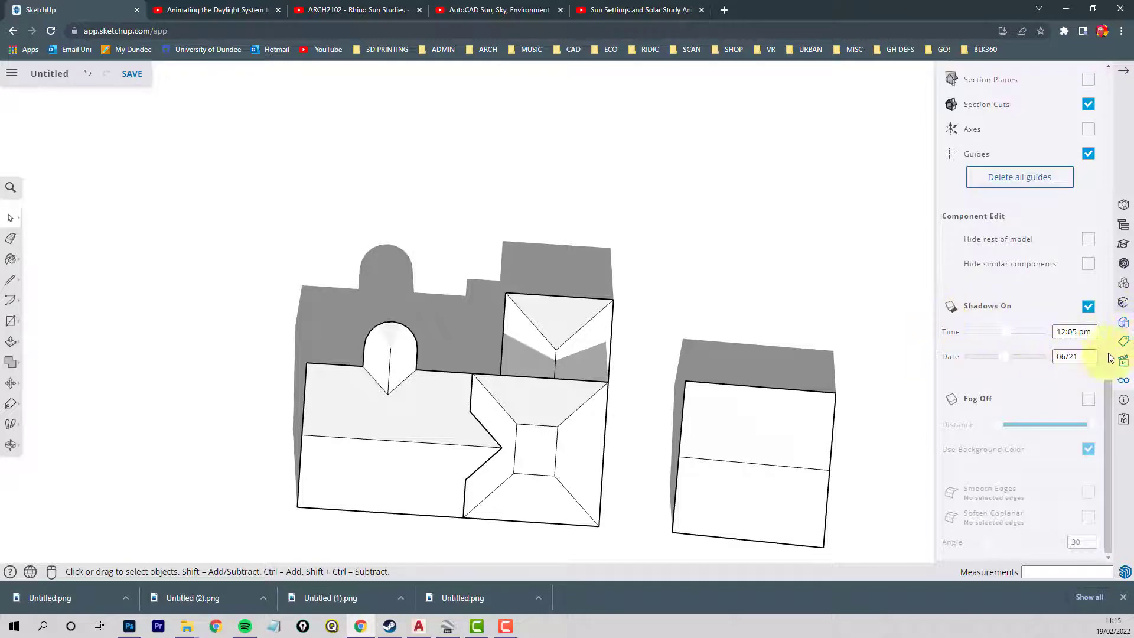
left_click(1123, 71)
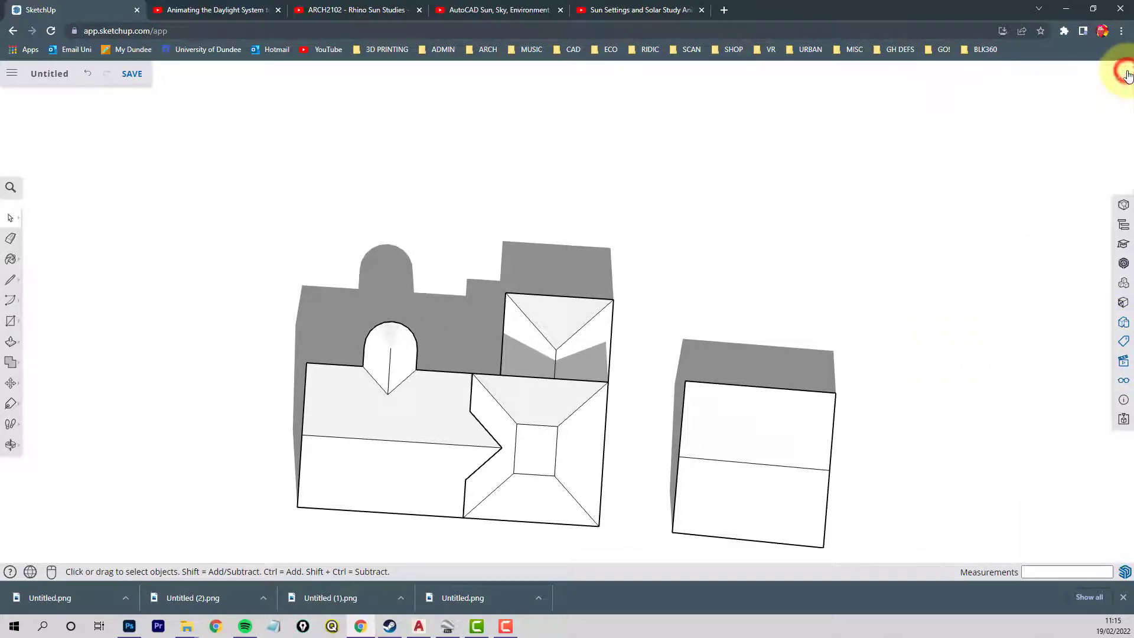
Step: Export the midday shadow view as a PNG image with a transparent background
left_click(11, 73)
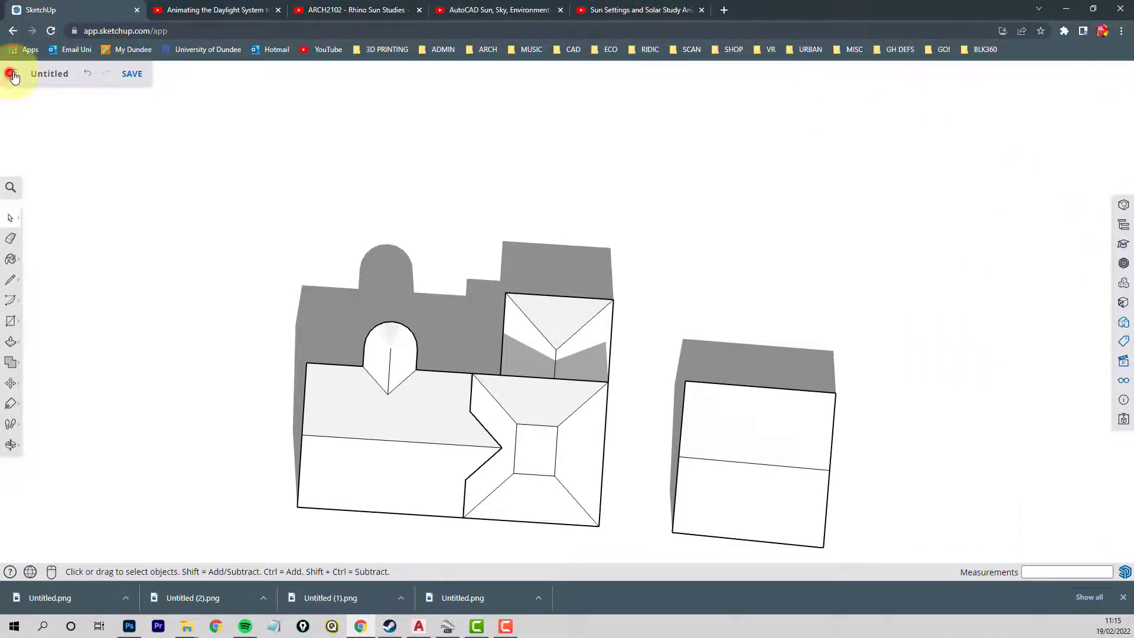
mouse_move(86, 246)
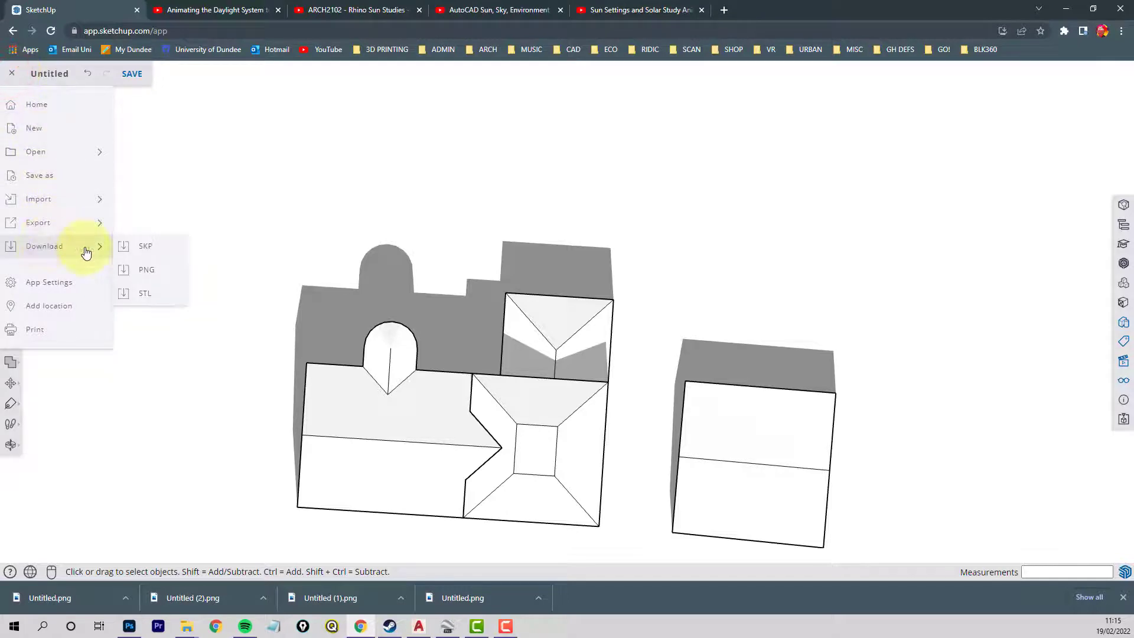
left_click(147, 277)
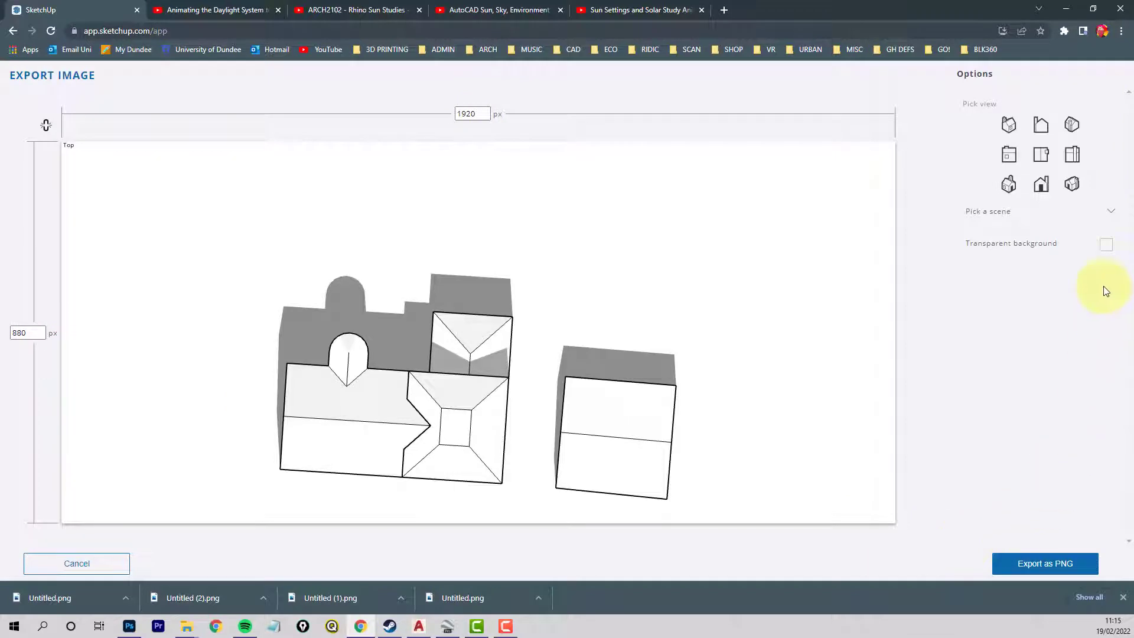
left_click(1105, 244)
left_click(1040, 564)
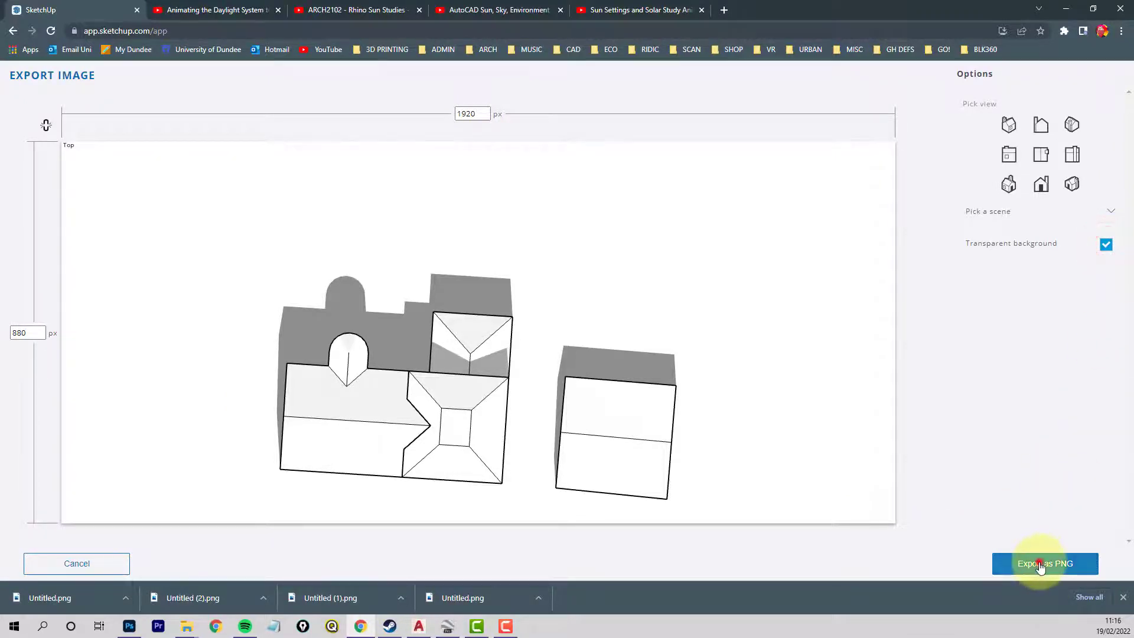
left_click(620, 355)
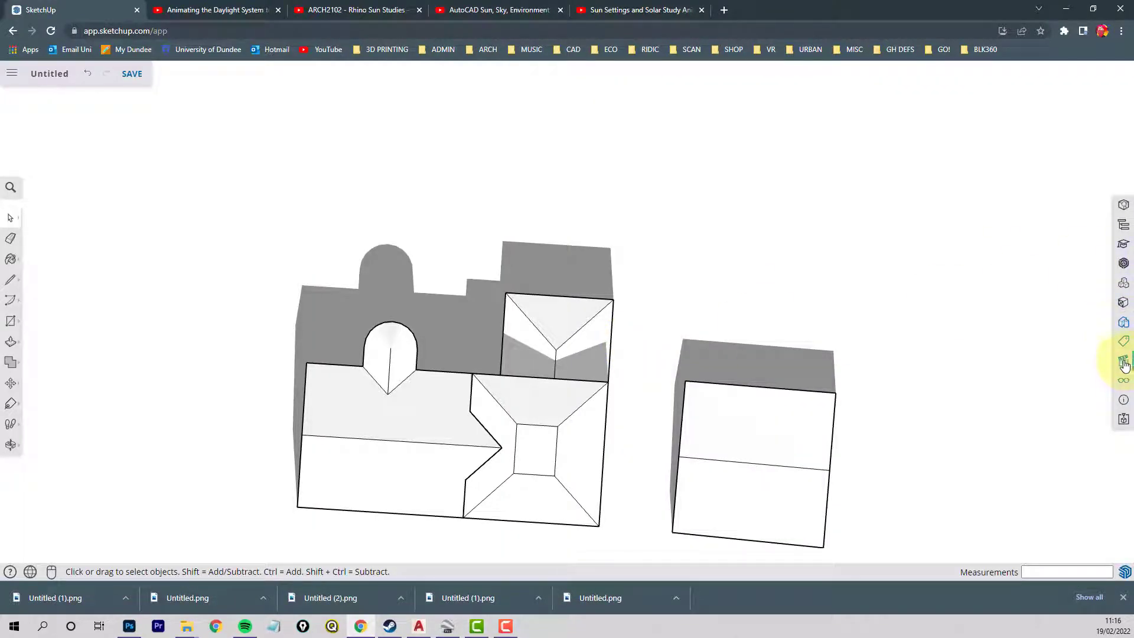
Step: Set the shadow time to 9:00 am and close the display settings
left_click(1123, 380)
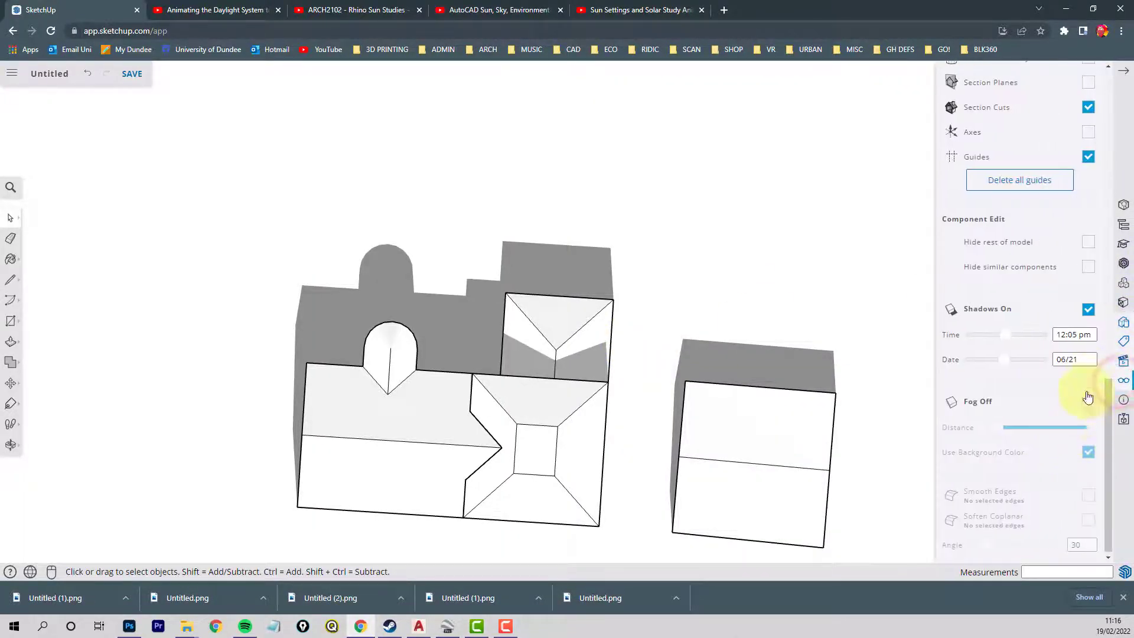
left_click(1093, 334)
type("9")
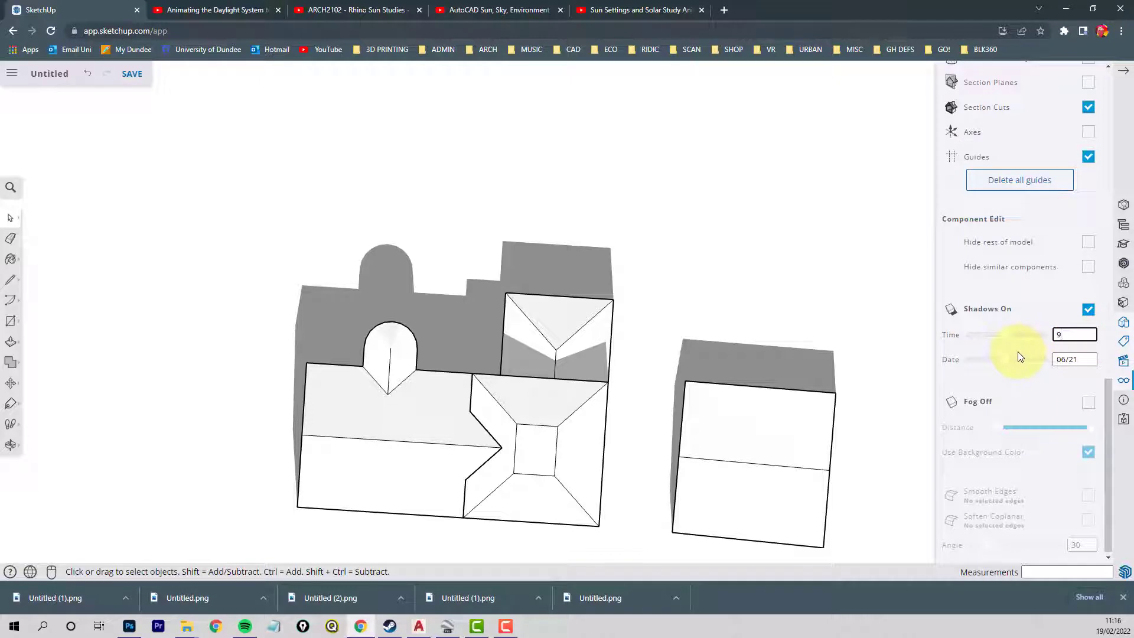
type(":00 am")
key("Return")
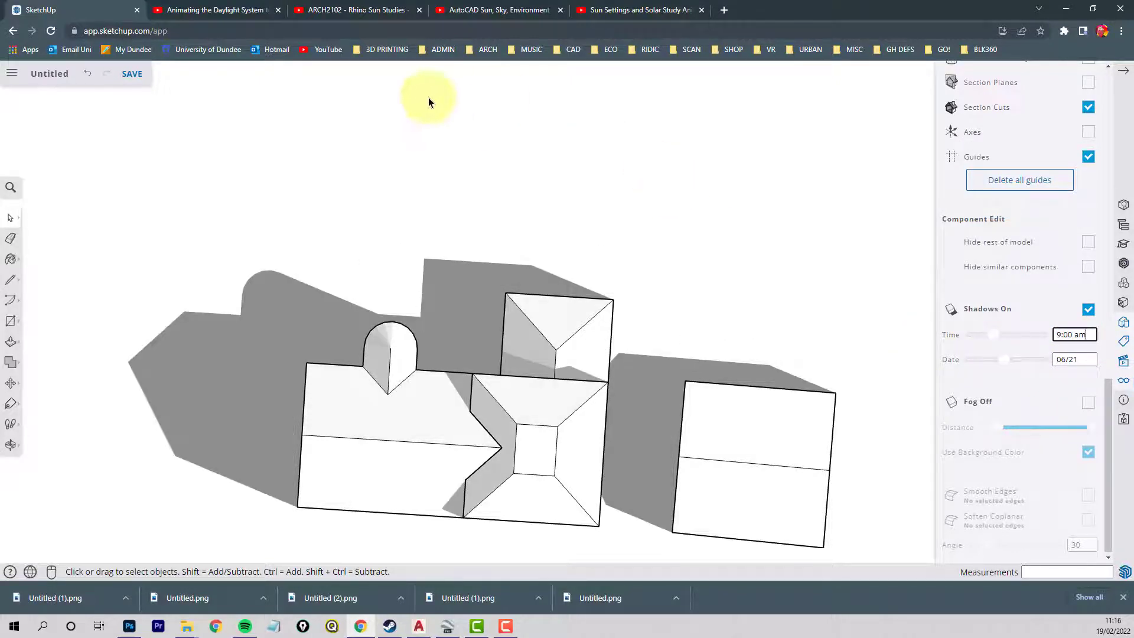
left_click(1123, 70)
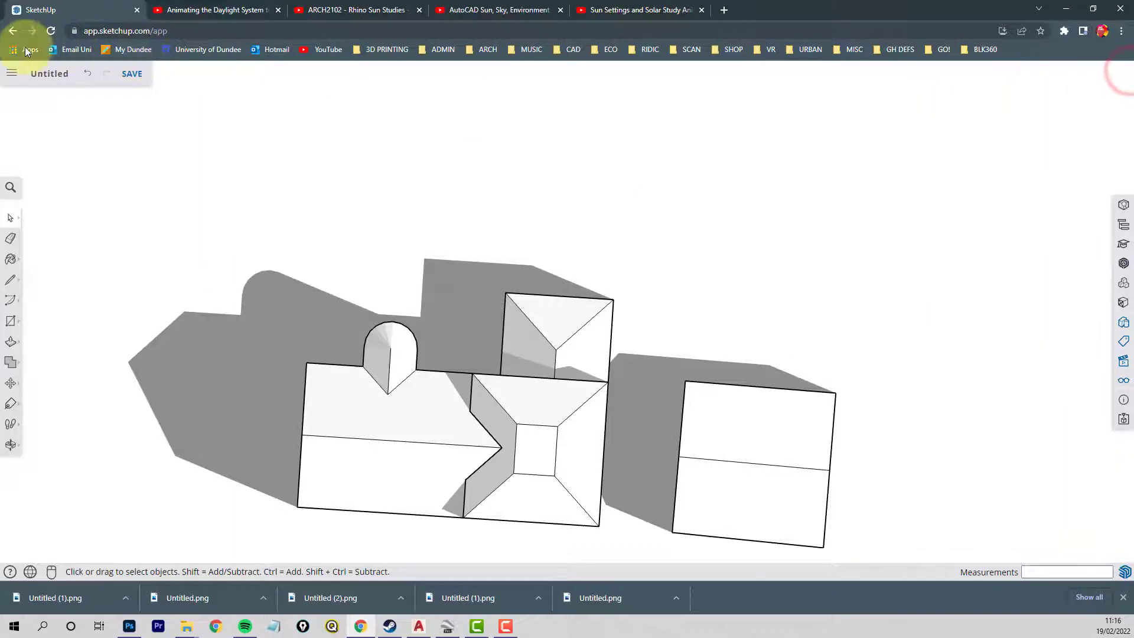
Step: Export the 9:00 am shadow view as a PNG with a transparent background and dismiss the browser's download list
left_click(11, 73)
mouse_move(45, 246)
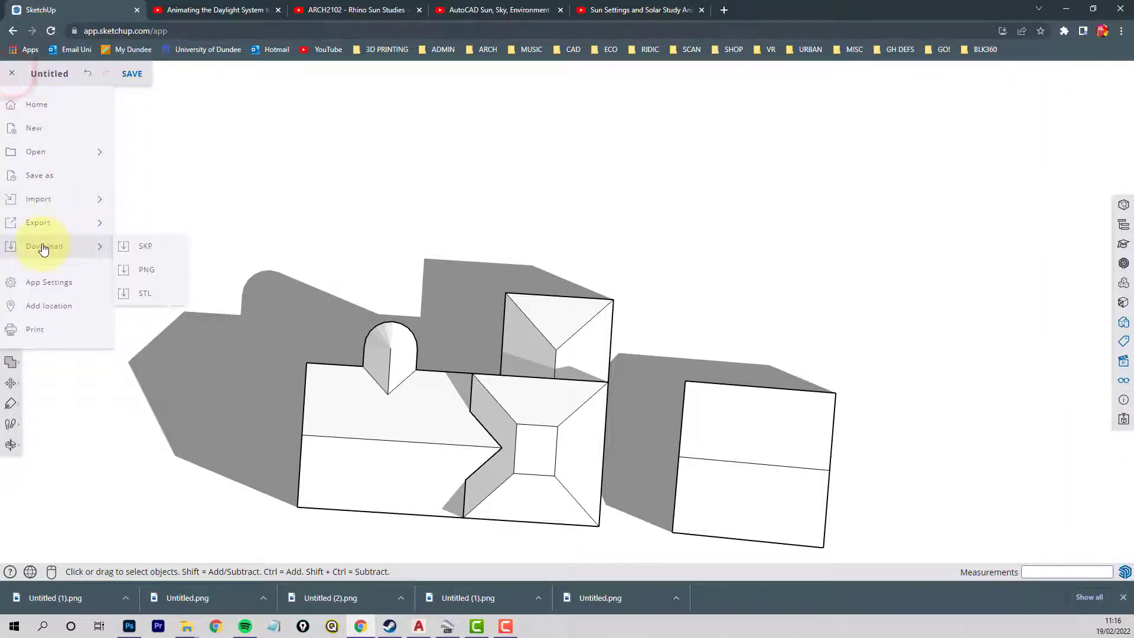
left_click(137, 267)
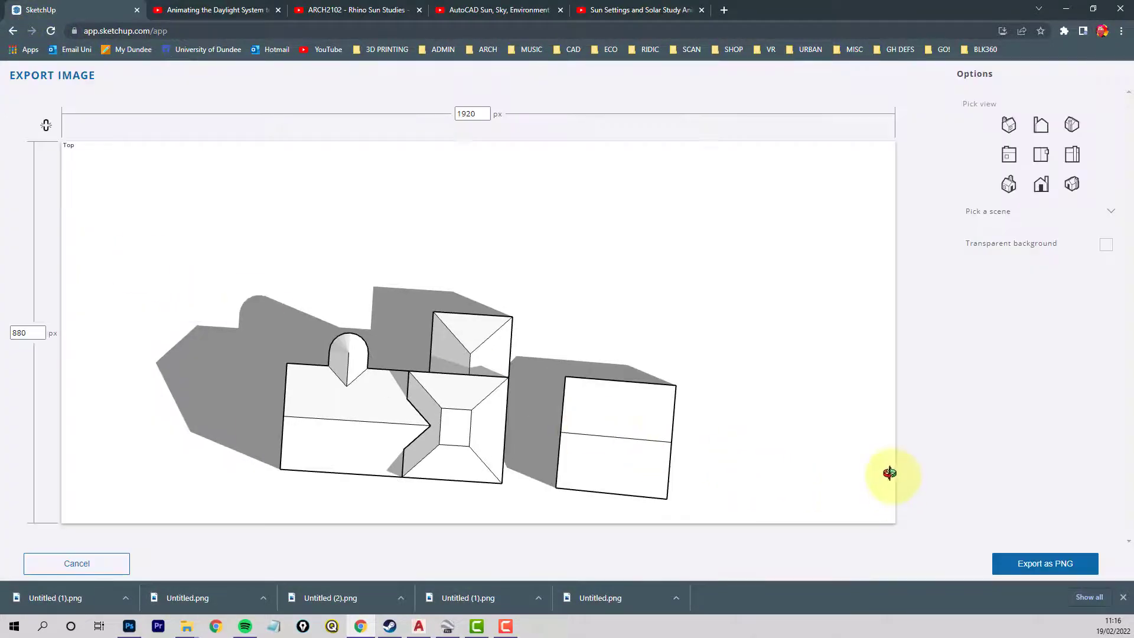
left_click(1106, 245)
left_click(1045, 564)
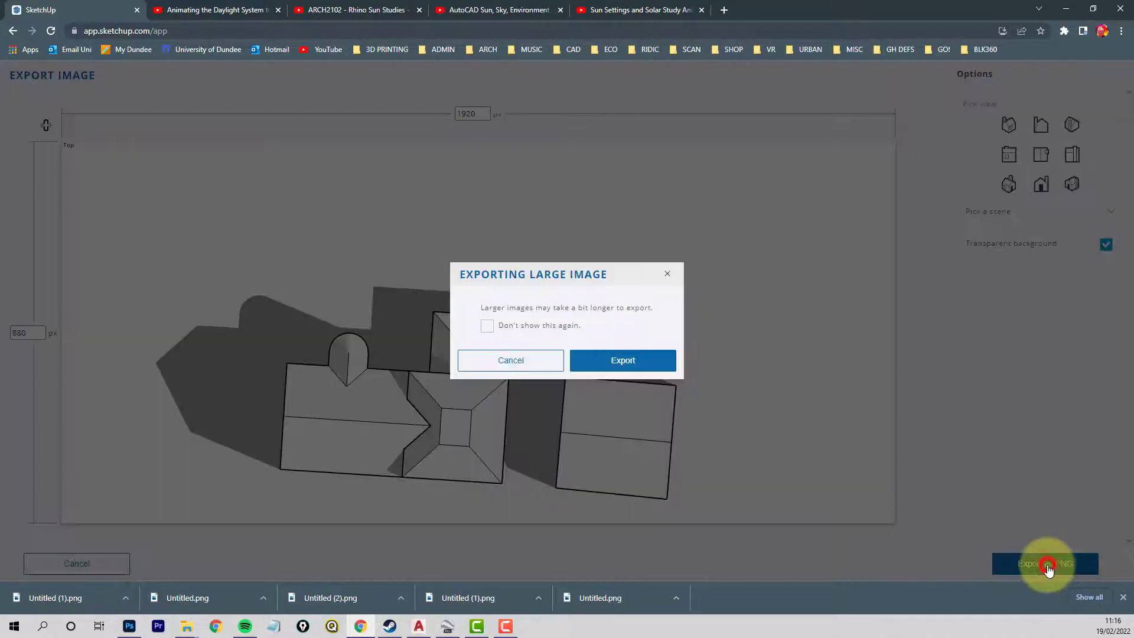
left_click(619, 361)
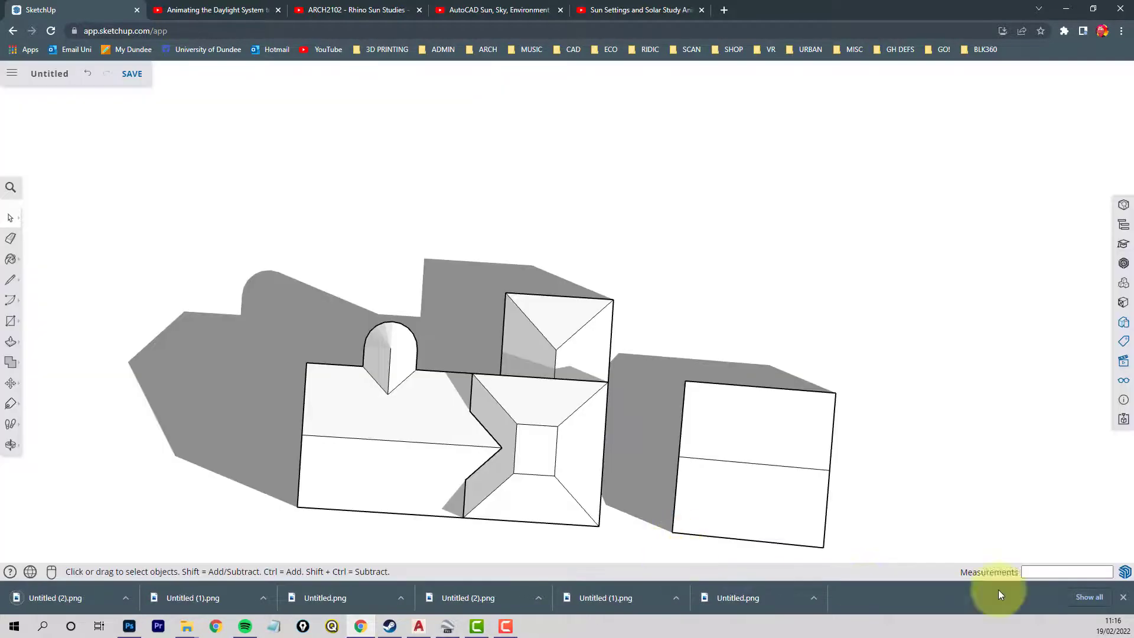
left_click(1122, 597)
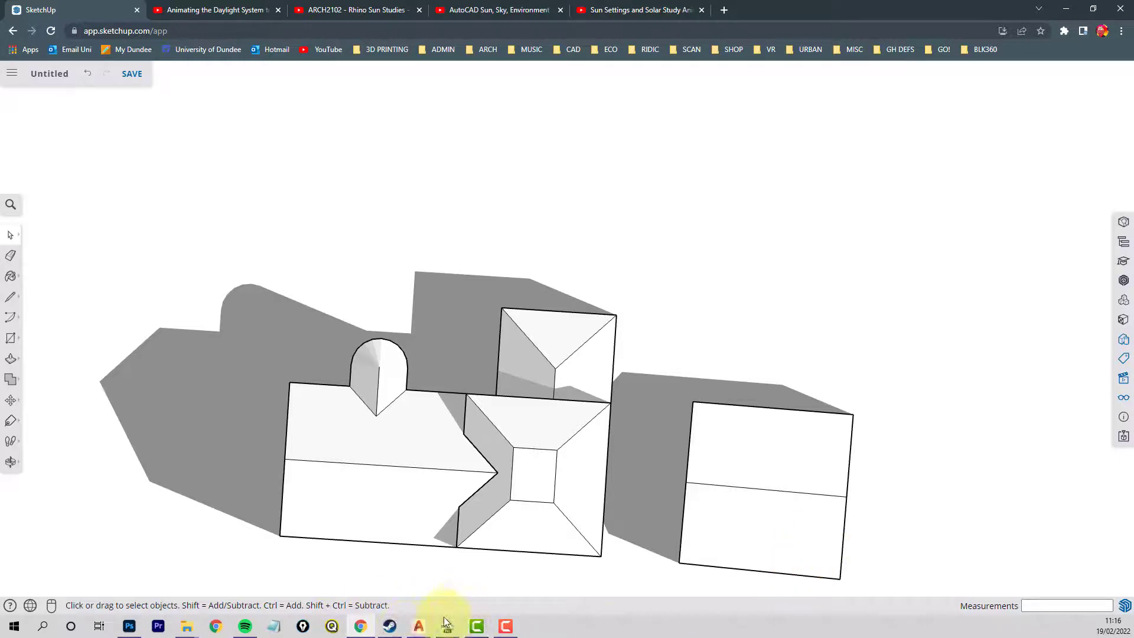
Step: Switch to Photoshop and open Untitled.png, Untitled (1).png and Untitled (2).png from the Downloads folder
left_click(130, 627)
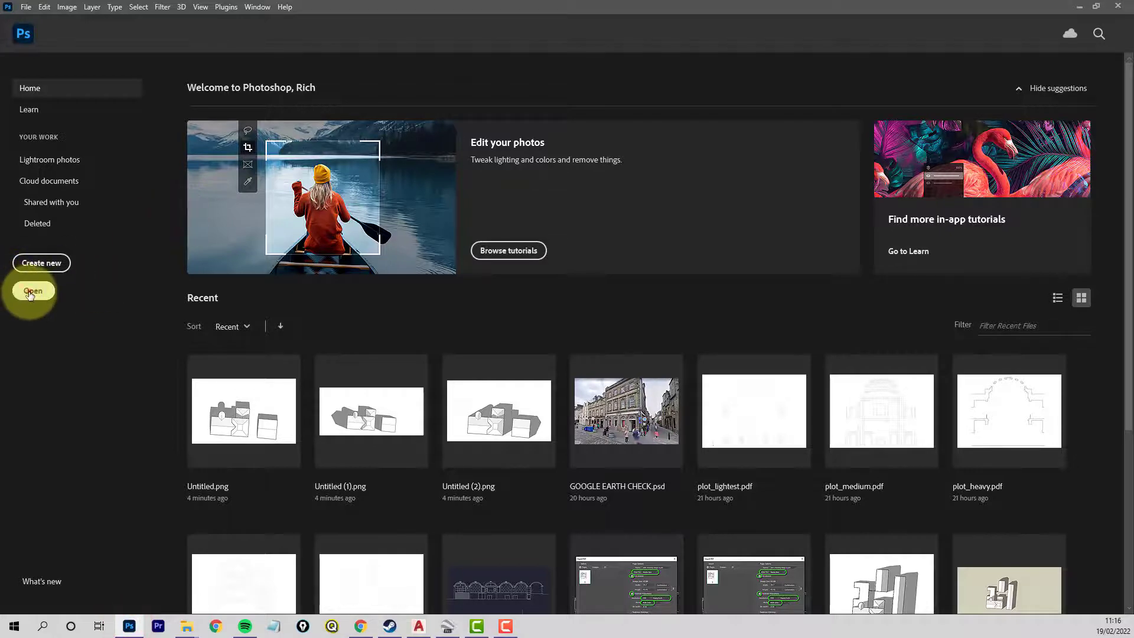
left_click(32, 290)
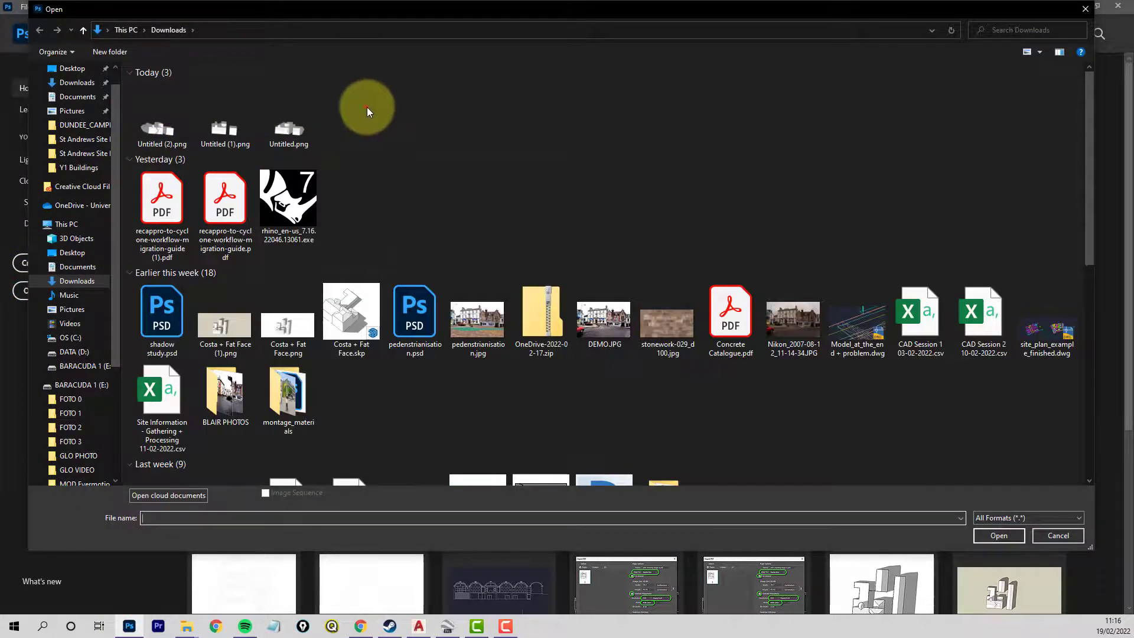
left_click_drag(367, 108, 130, 145)
left_click(998, 535)
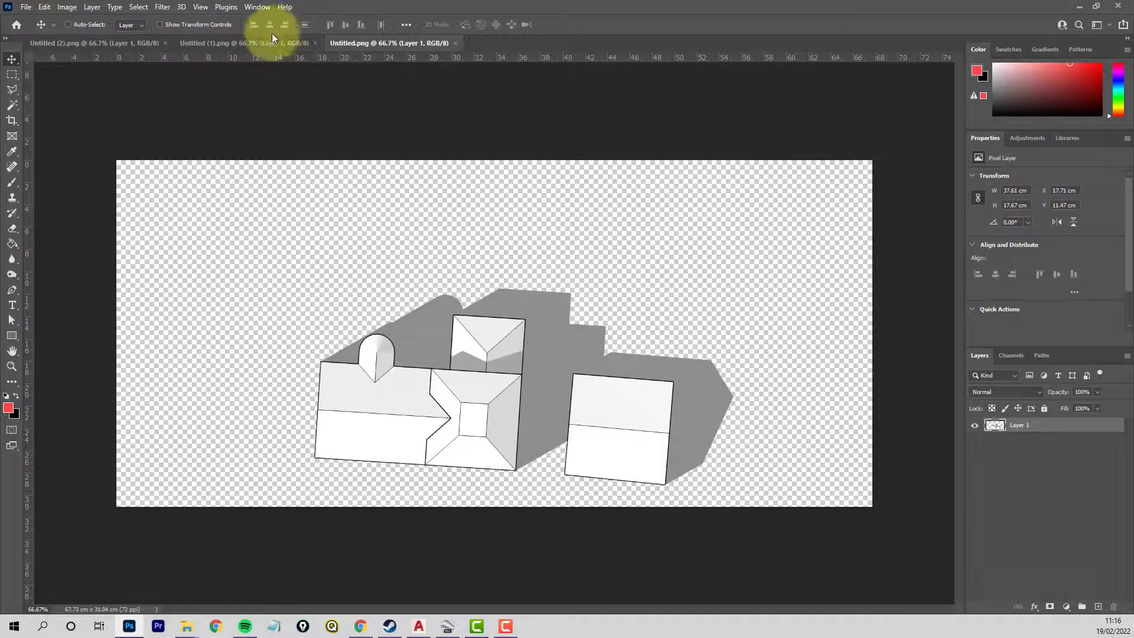
Step: Rename the layer in Untitled (2).png, the morning shadow image, as 9 am
left_click(249, 42)
left_click(99, 42)
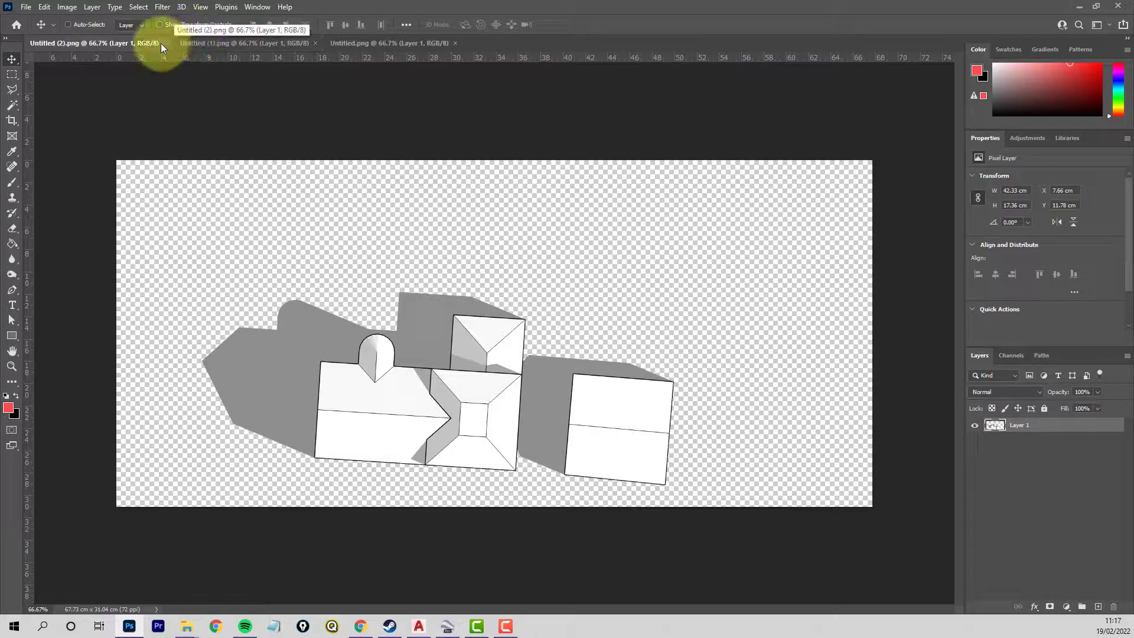
double_click(1019, 425)
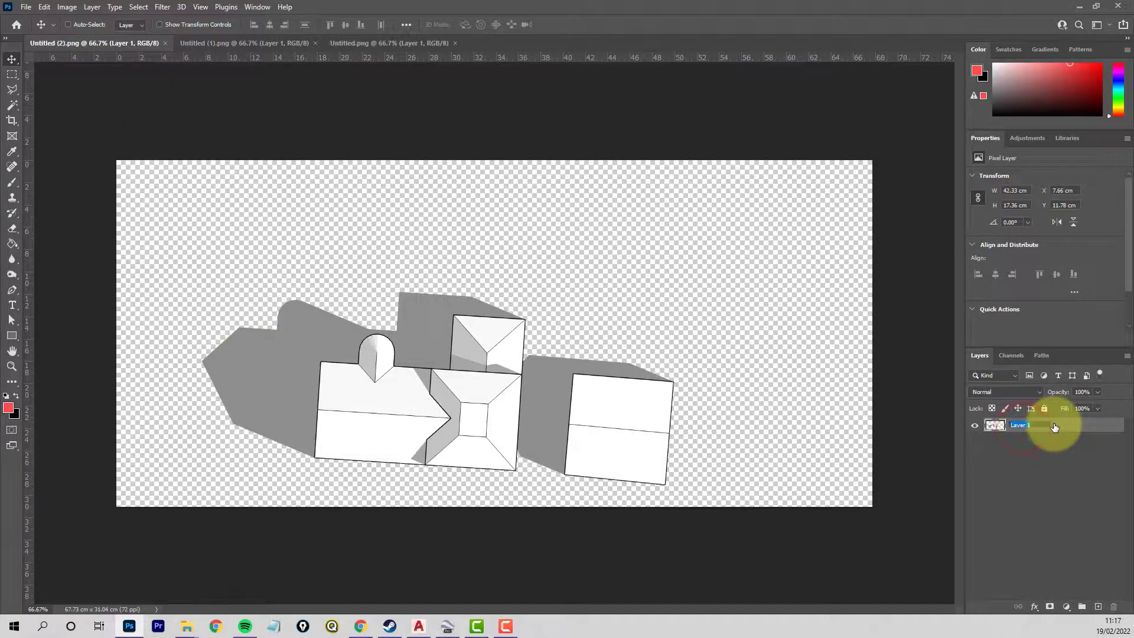
key("Return")
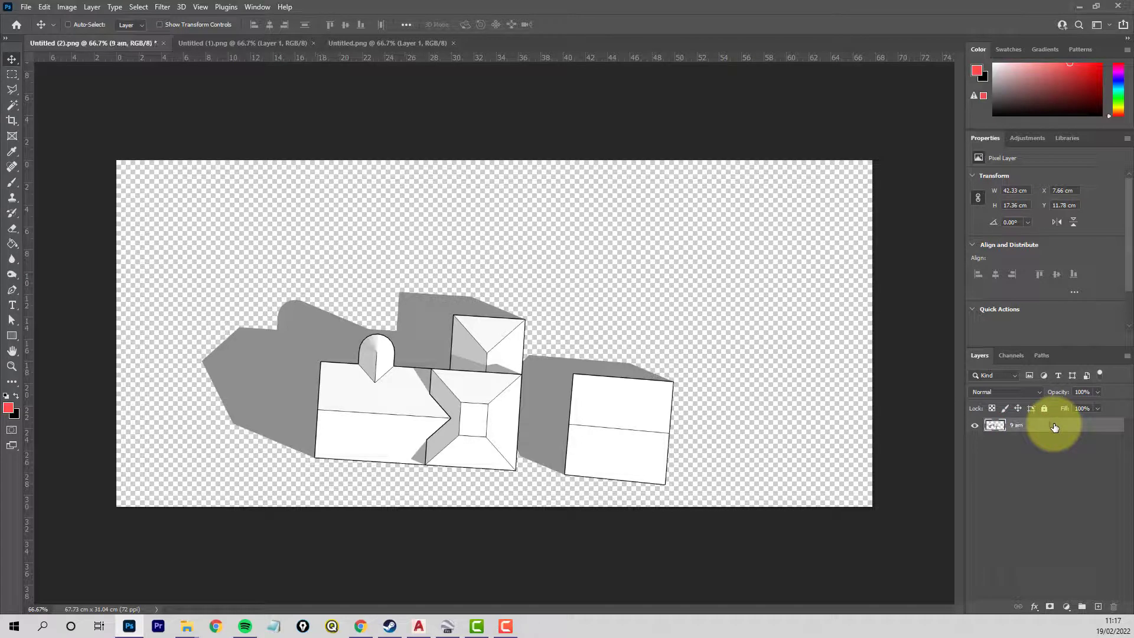
Step: Rename the layer in Untitled (1).png as midday and the layer in Untitled.png as 3 pm
left_click(238, 43)
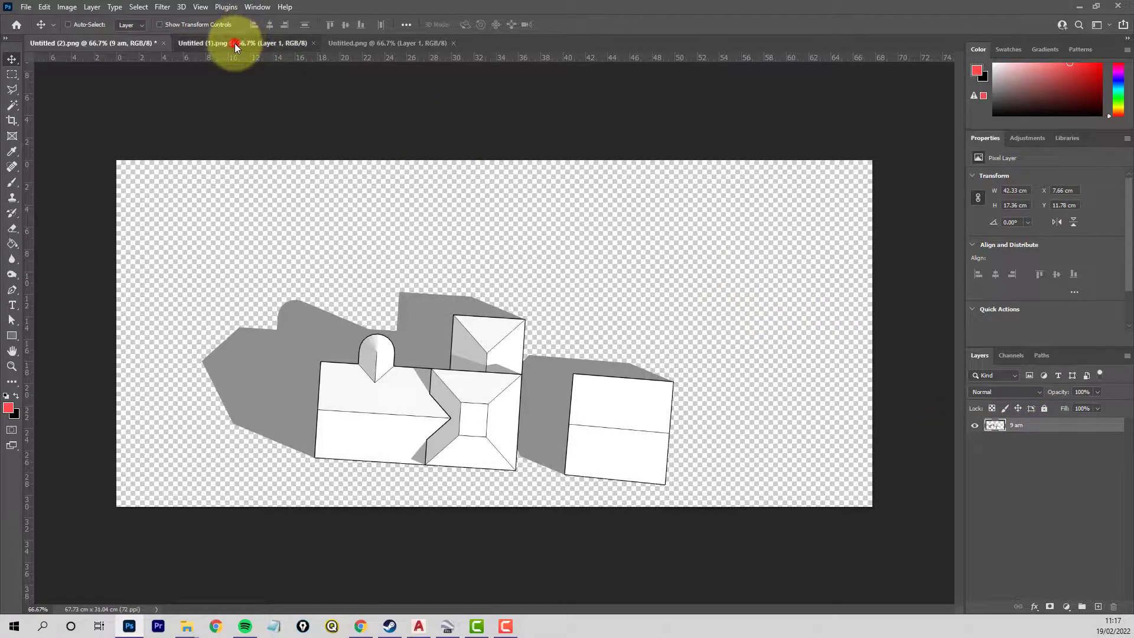
double_click(1017, 426)
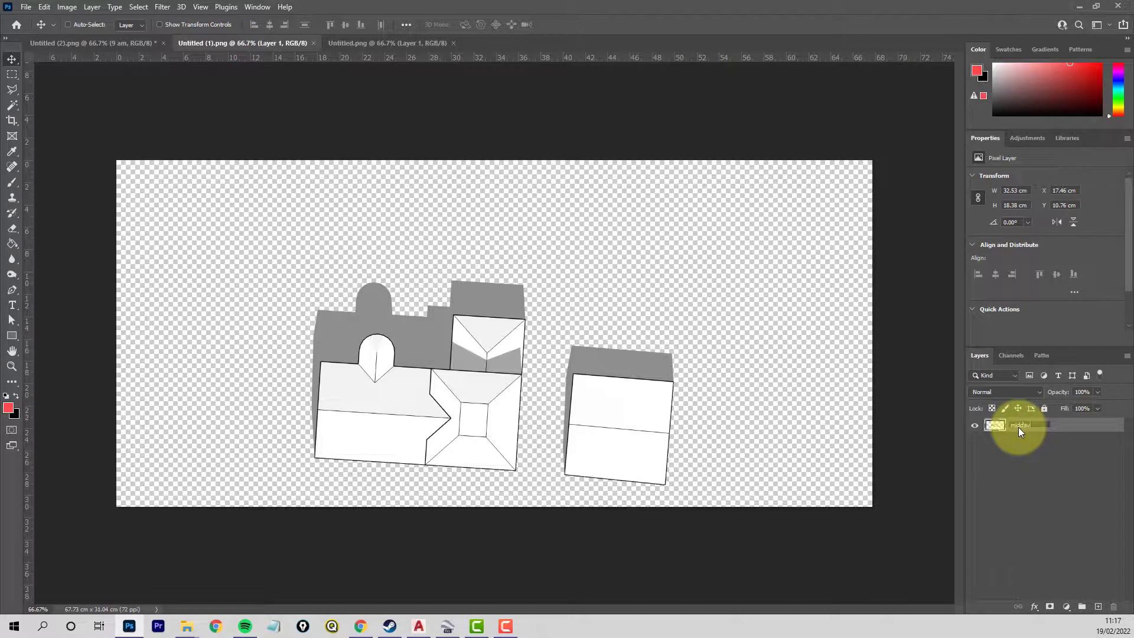
type("midday")
left_click(378, 40)
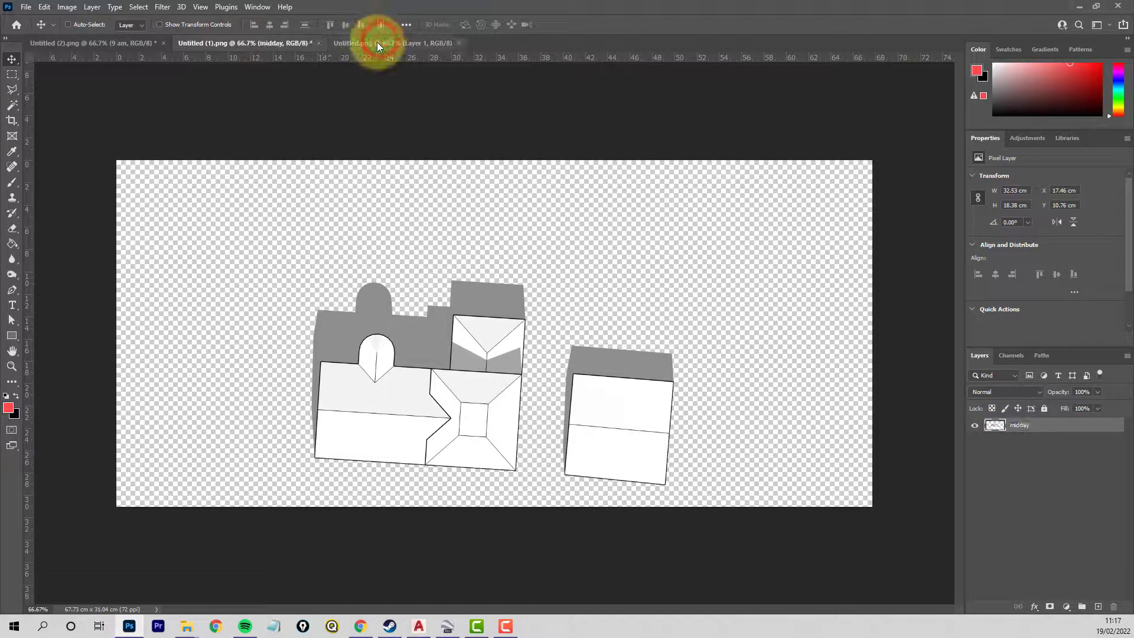
double_click(1021, 426)
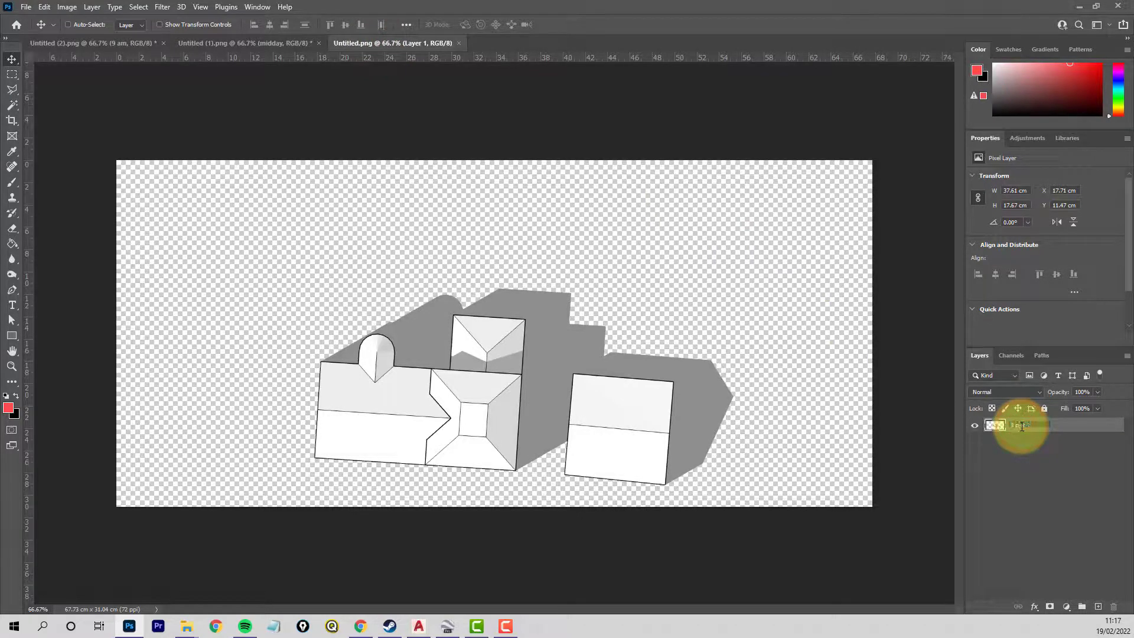
type("3 pm")
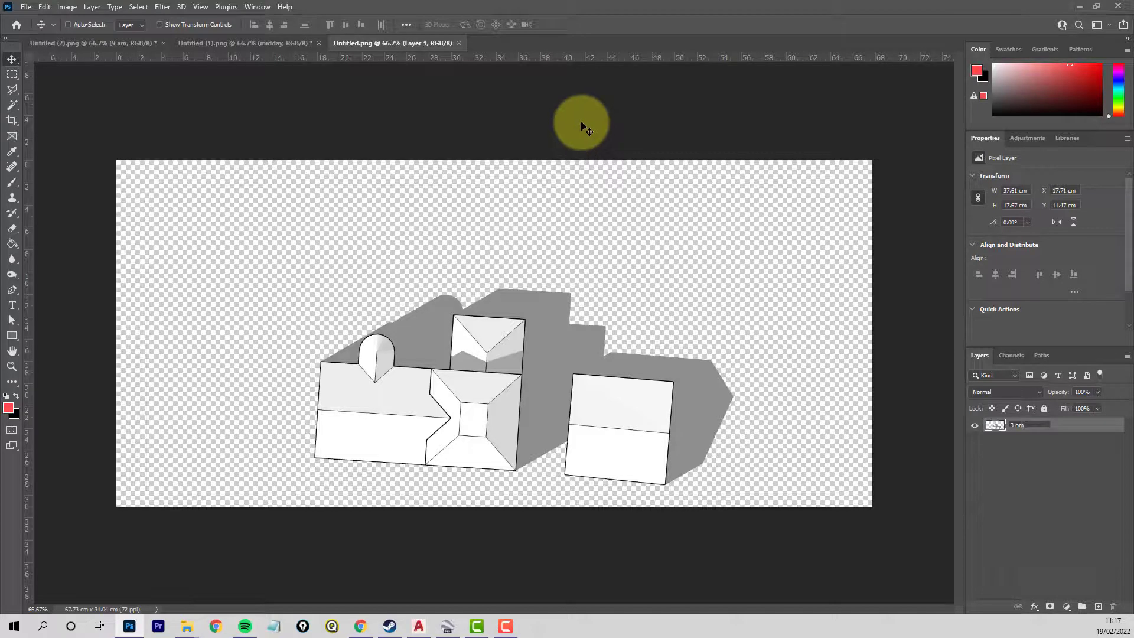
left_click(1068, 483)
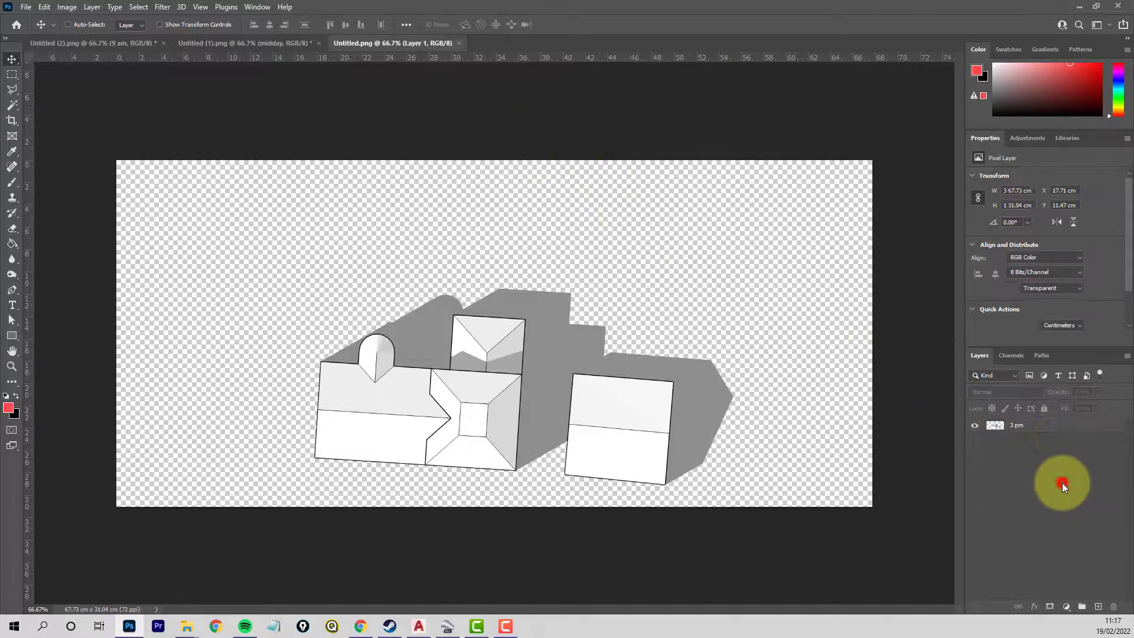
Step: Add a new layer named background in Untitled.png and place it below the 3 pm layer
left_click(1098, 607)
double_click(1020, 426)
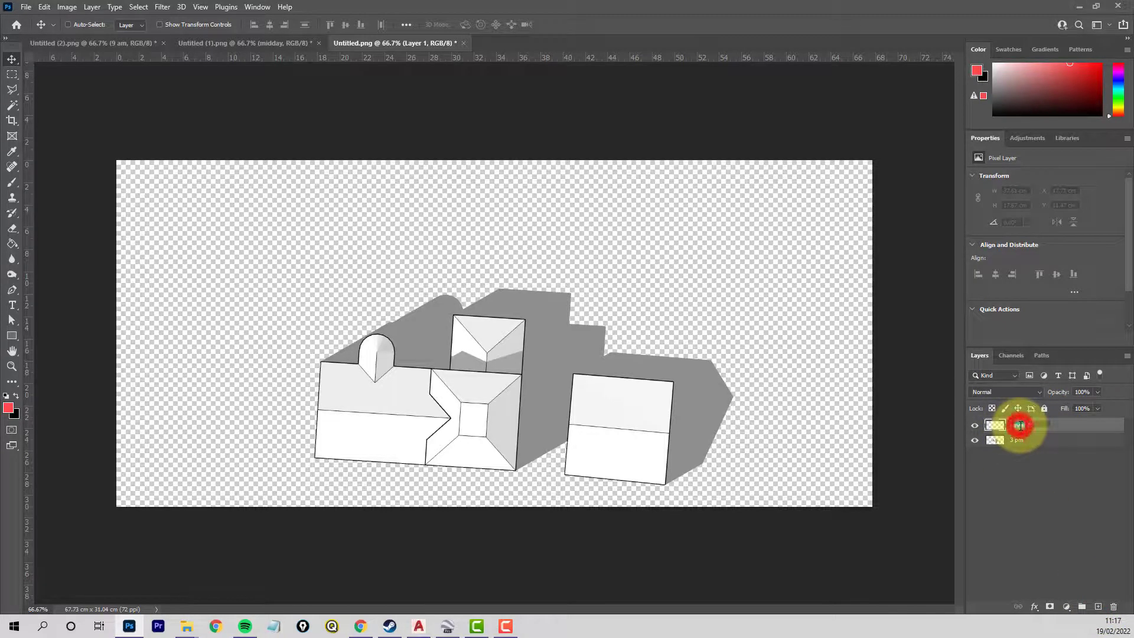
type("background")
double_click(1063, 424)
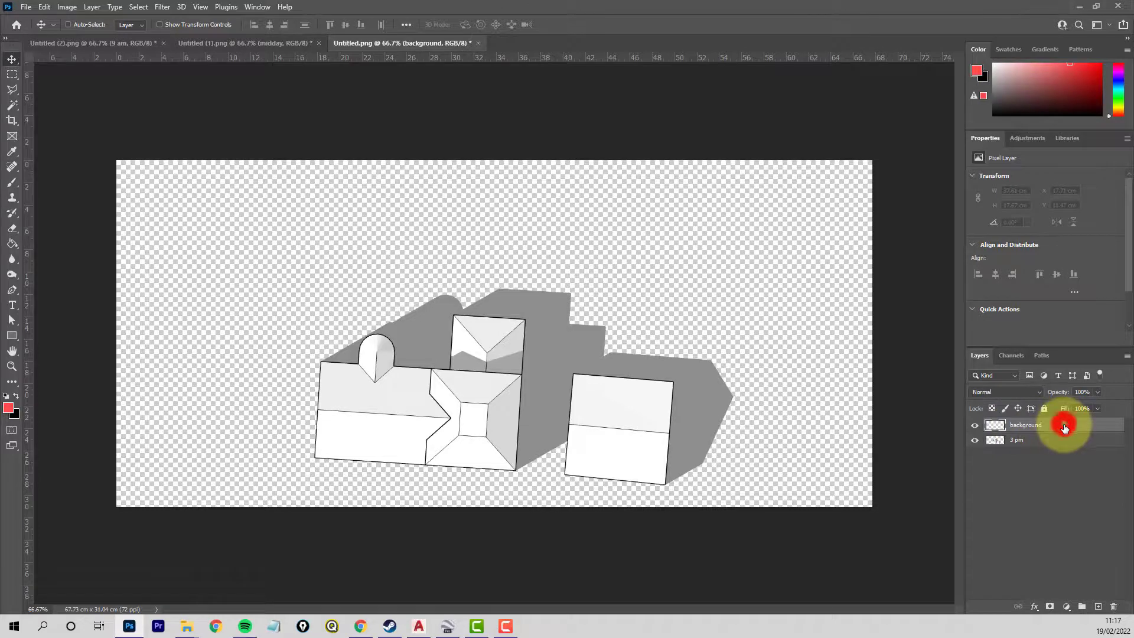
left_click(917, 349)
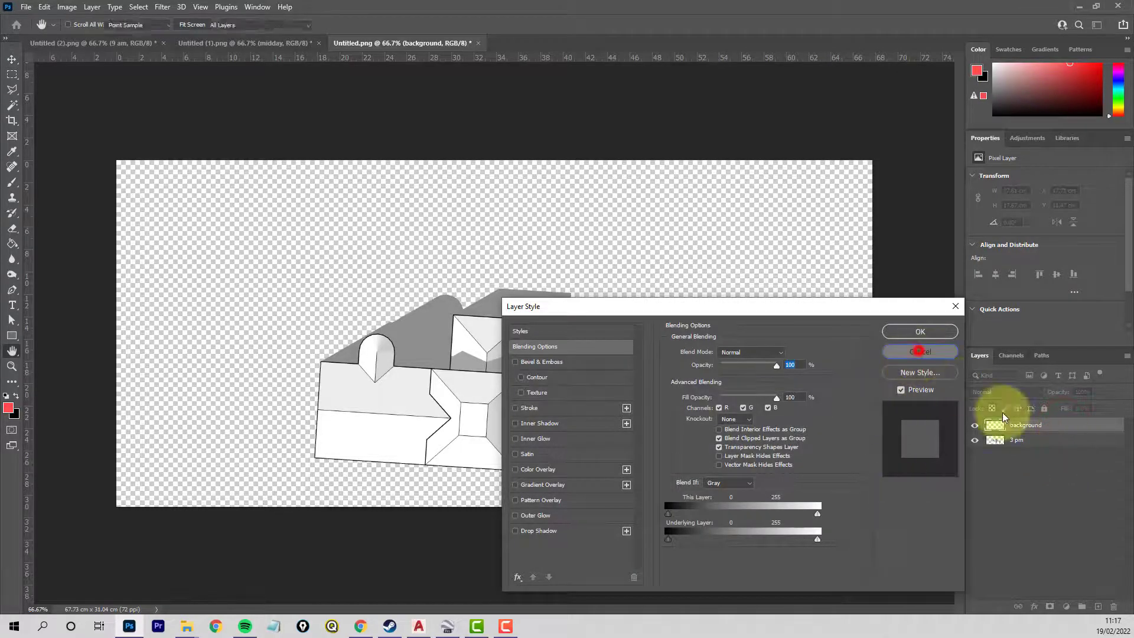
left_click(1046, 422)
left_click_drag(1045, 450, 987, 447)
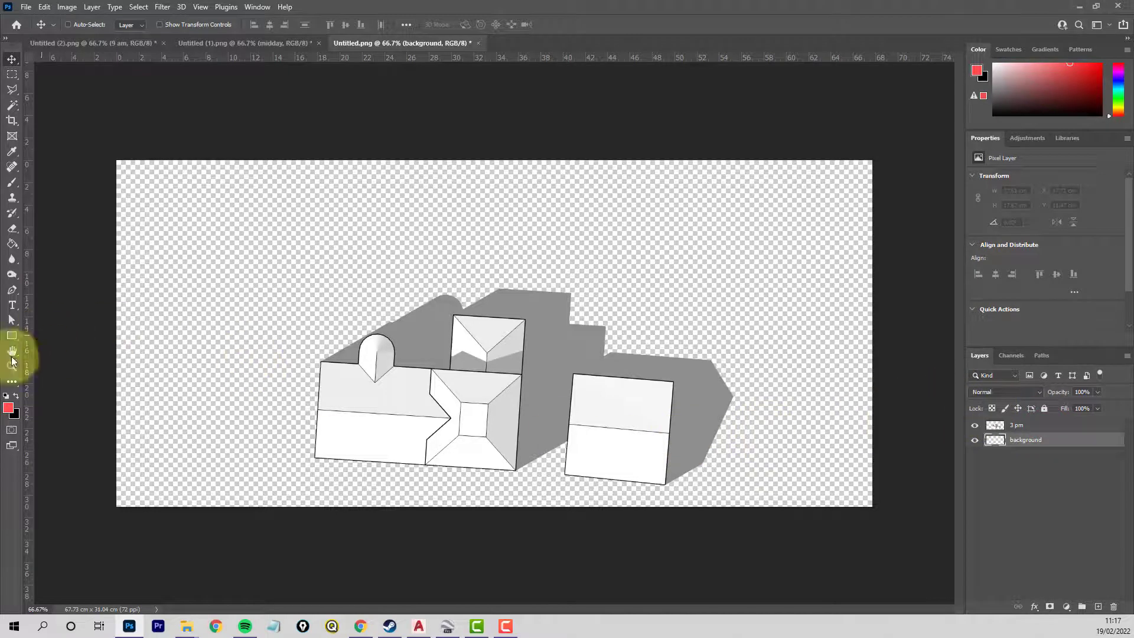
Step: Fill the background layer with the red foreground colour and check it with the 3 pm layer hidden and shown
left_click(12, 244)
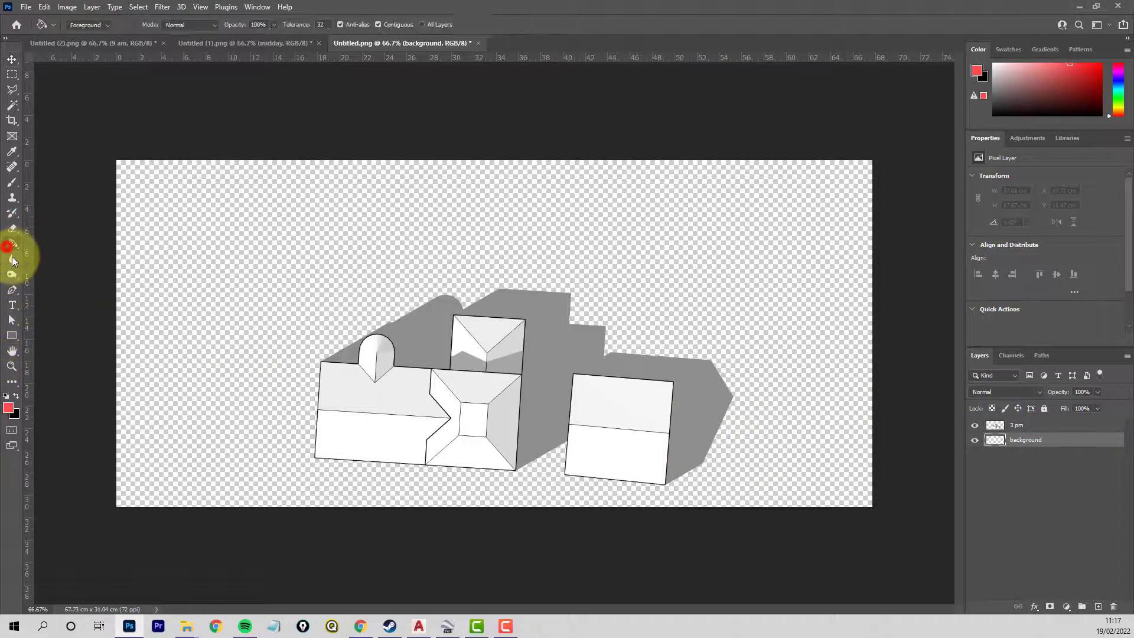
left_click(150, 453)
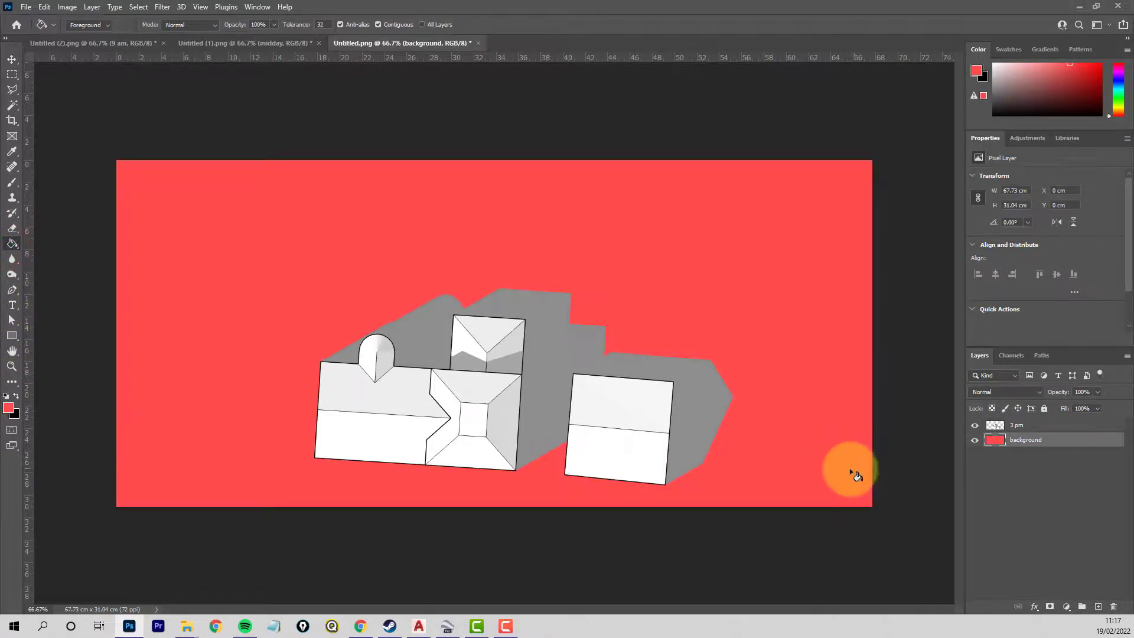
left_click(975, 425)
left_click(976, 427)
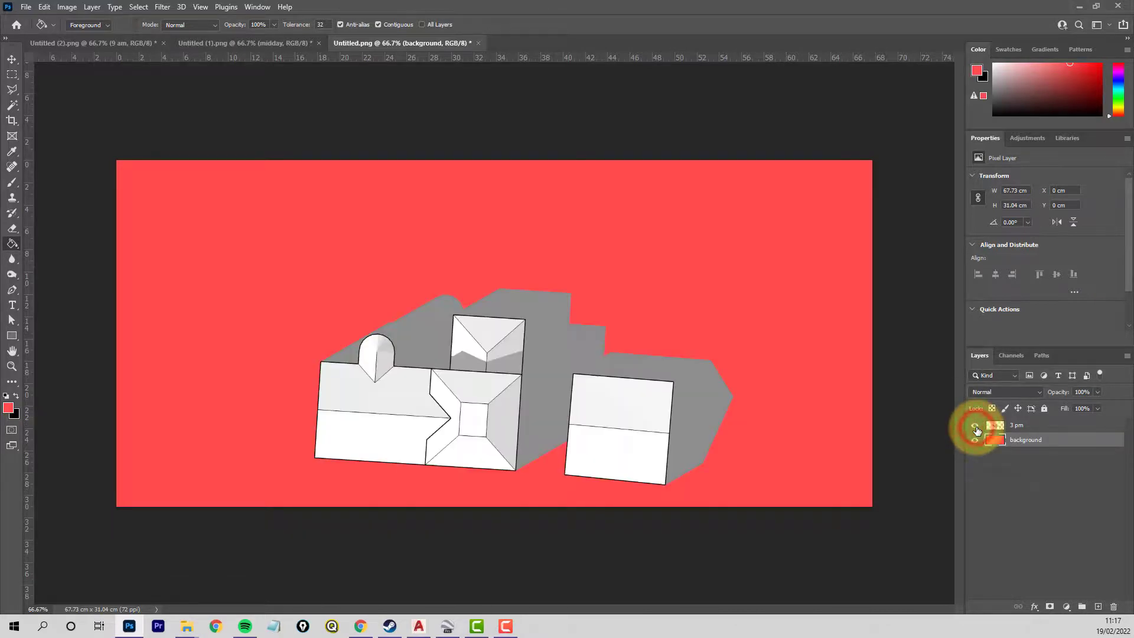
left_click(1044, 486)
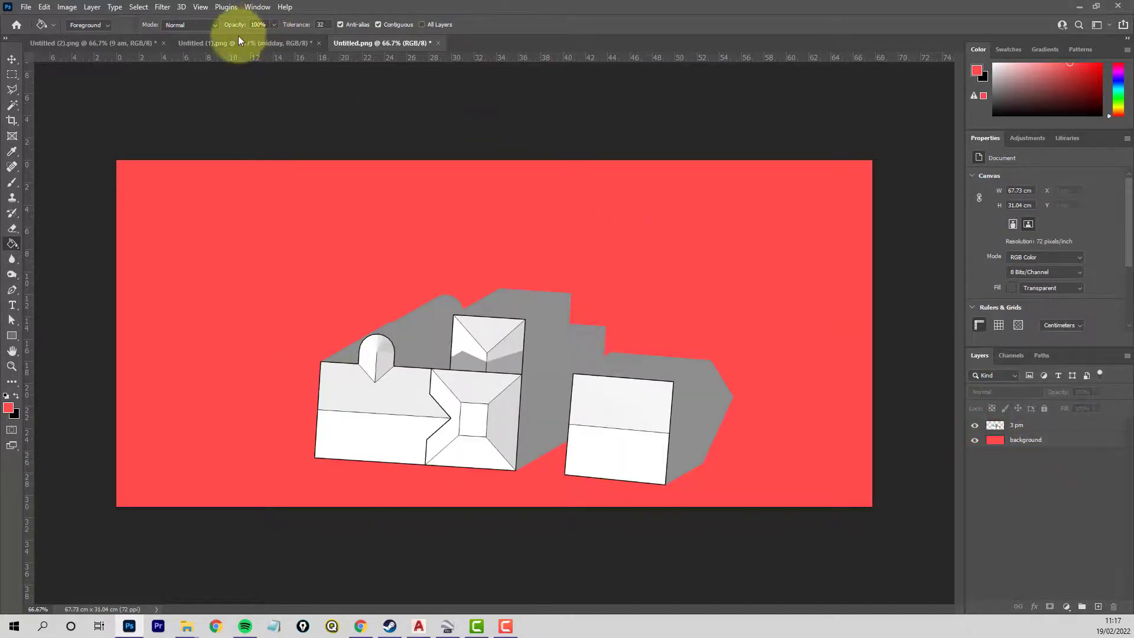
Step: Duplicate the midday layer from Untitled (1).png into Untitled.png under the name midday and return to Untitled.png
left_click(225, 42)
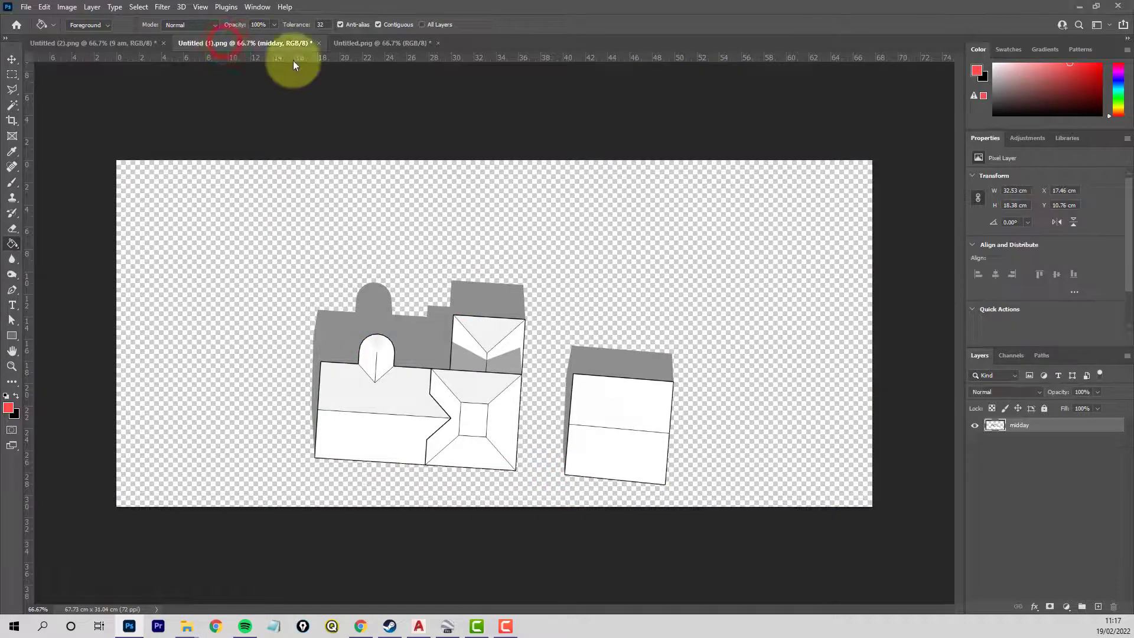
double_click(1019, 425)
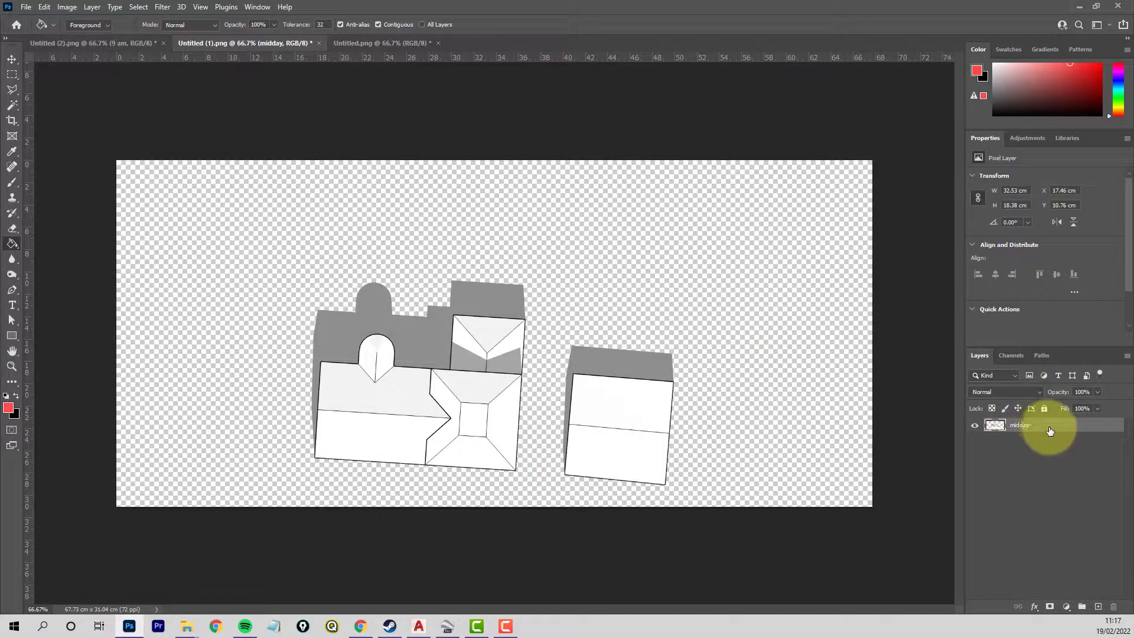
right_click(1022, 428)
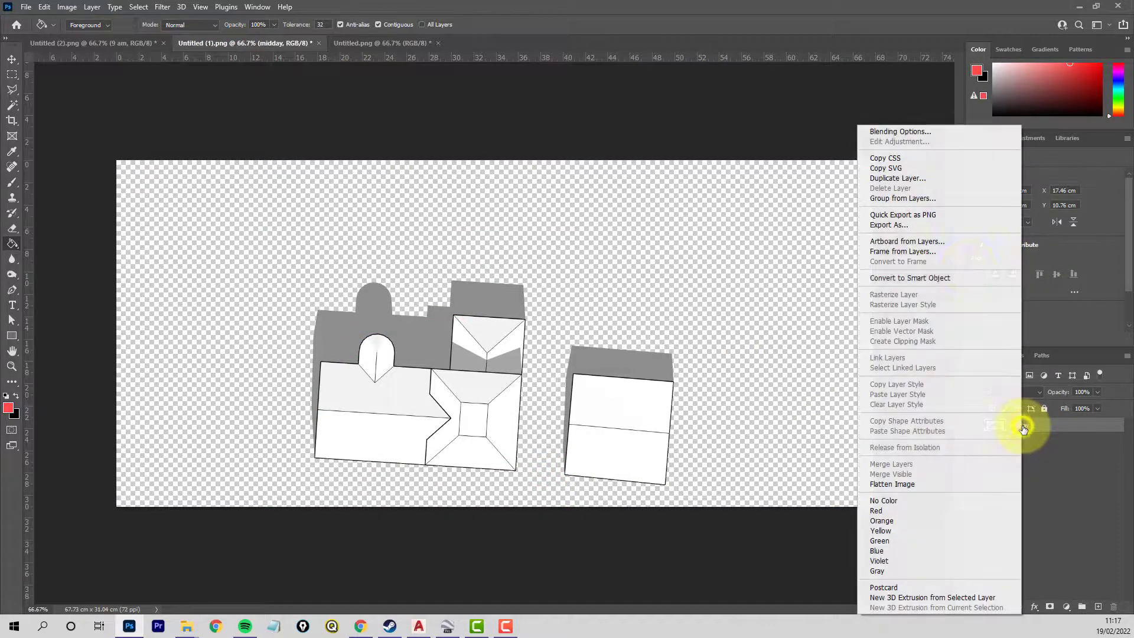
left_click(892, 177)
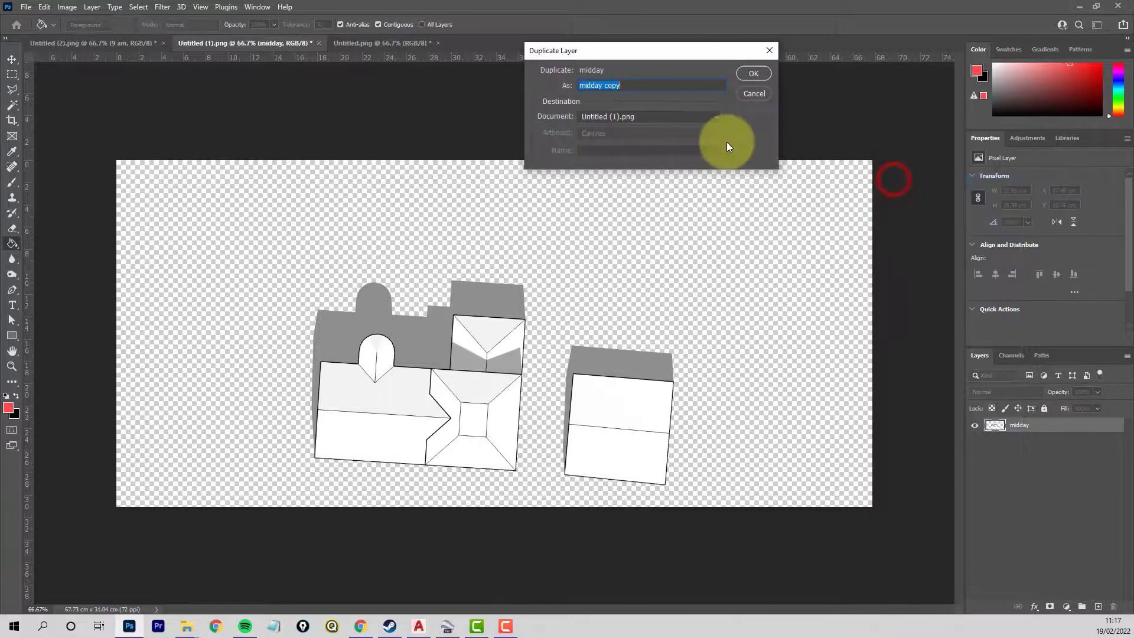
left_click(703, 116)
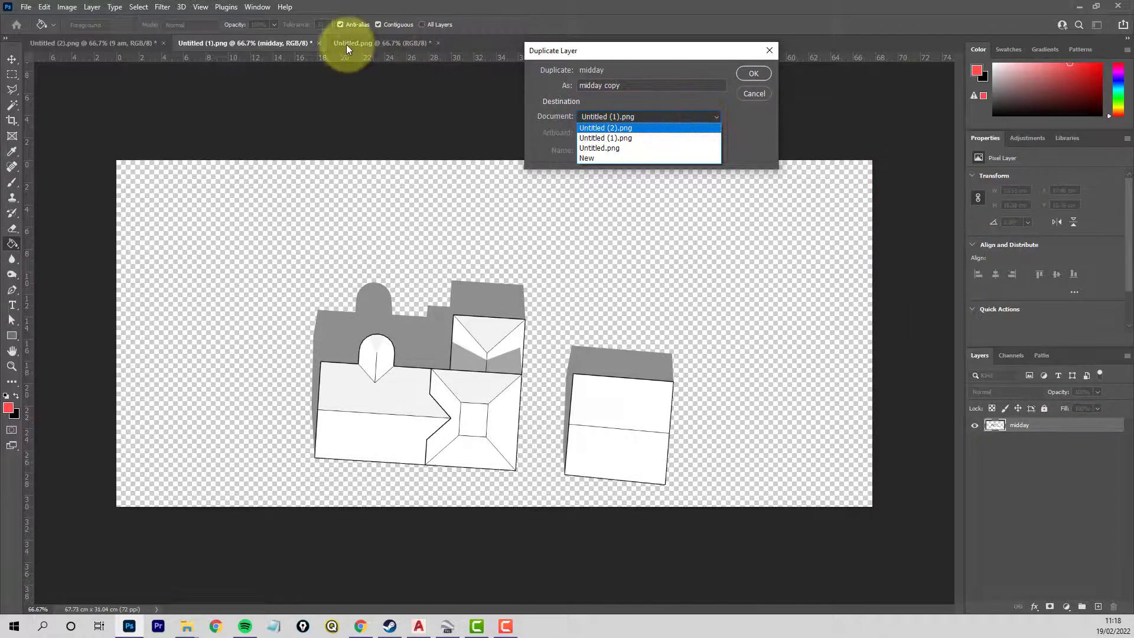
left_click(607, 148)
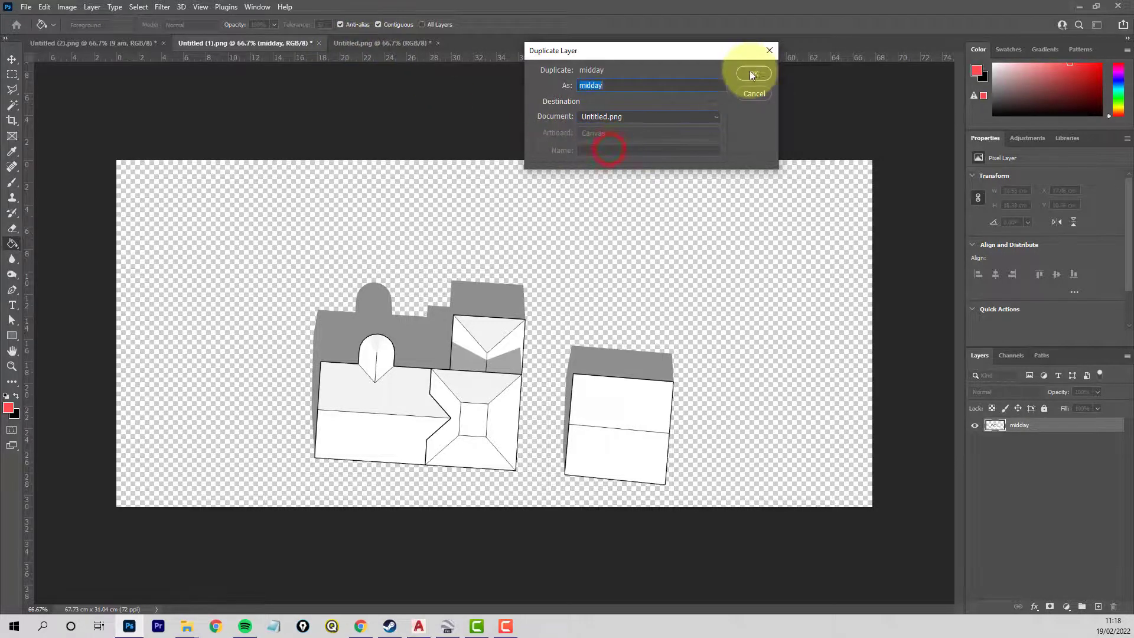
left_click(750, 71)
left_click(367, 44)
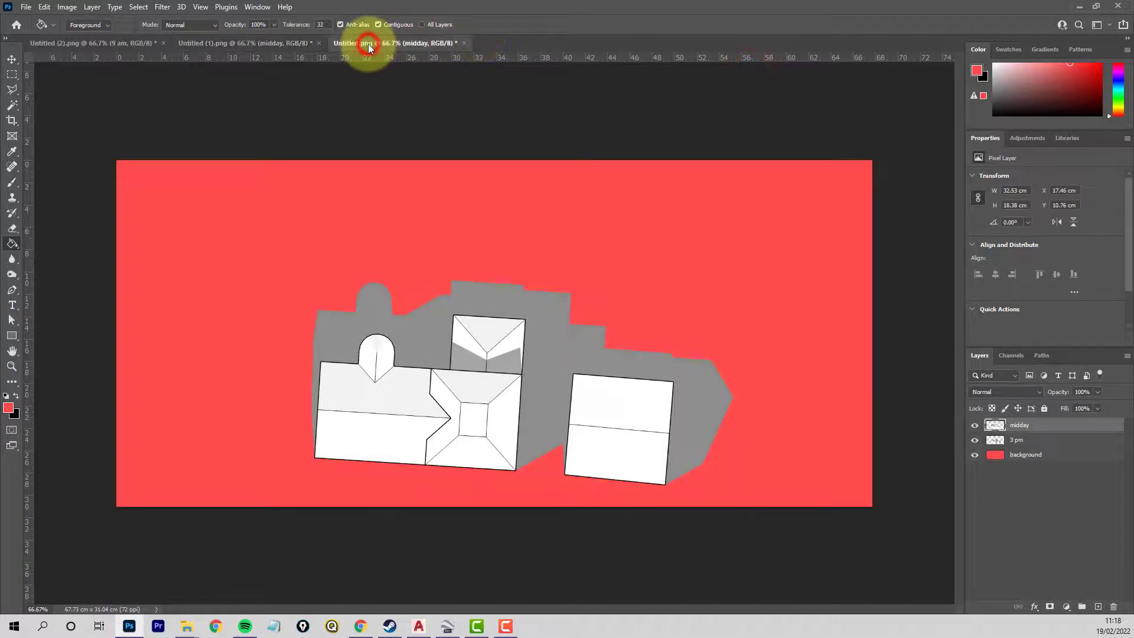
Step: Compare the midday and 3 pm shadows, reduce the midday layer's opacity to about half and set the 3 pm layer's opacity to 48%
left_click(974, 425)
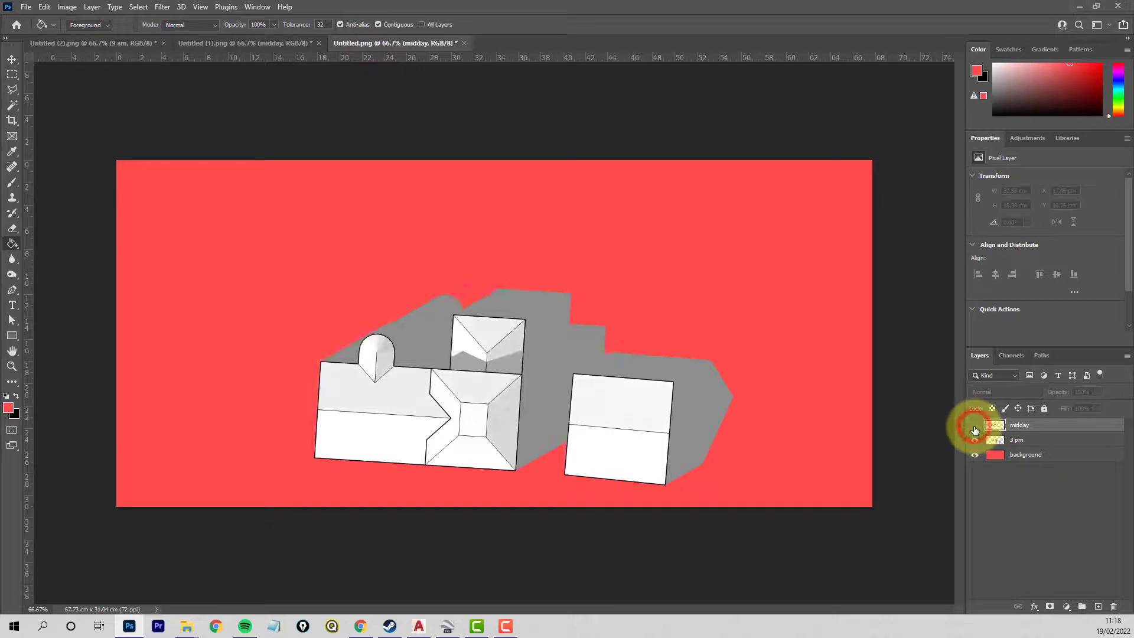
left_click(975, 425)
left_click(974, 425)
left_click(974, 425)
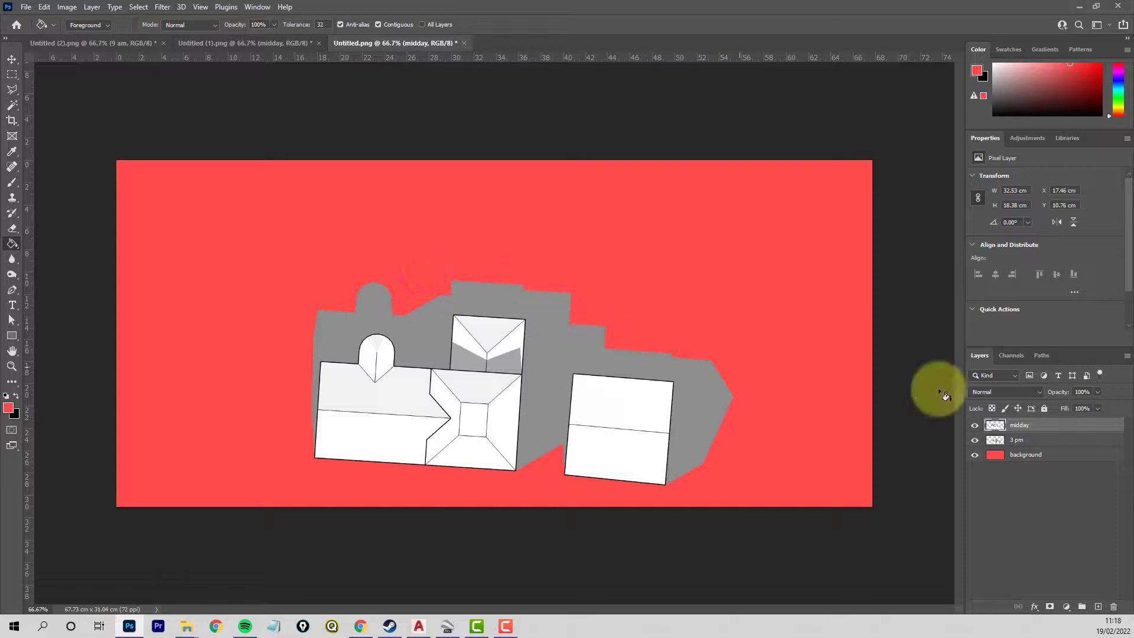
left_click(1097, 392)
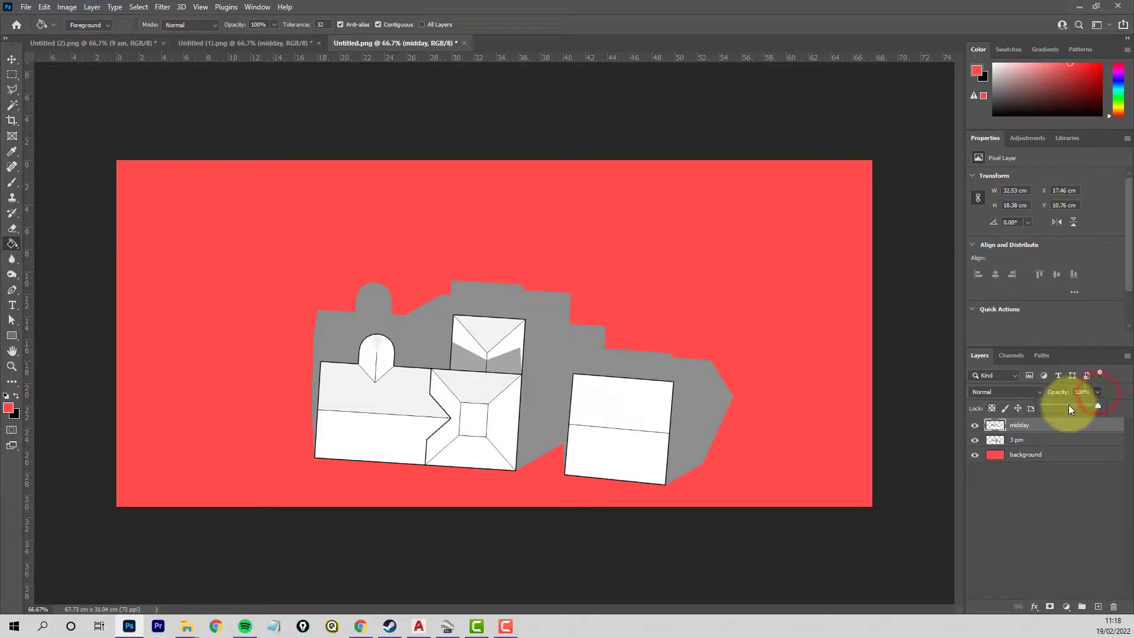
left_click(1068, 405)
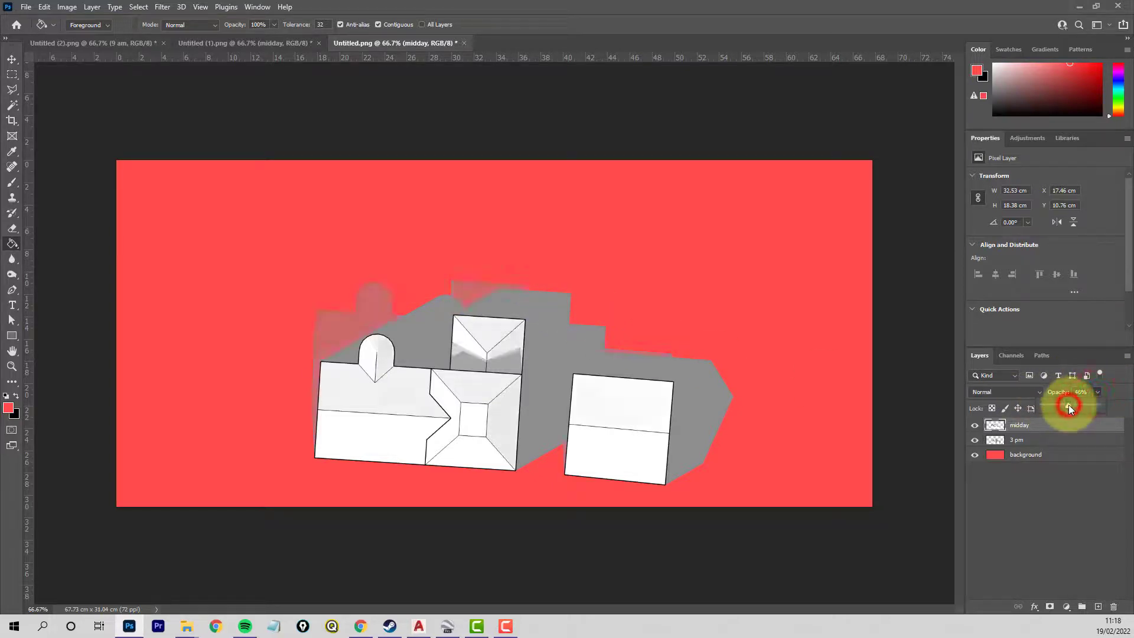
left_click(1073, 442)
left_click(1096, 392)
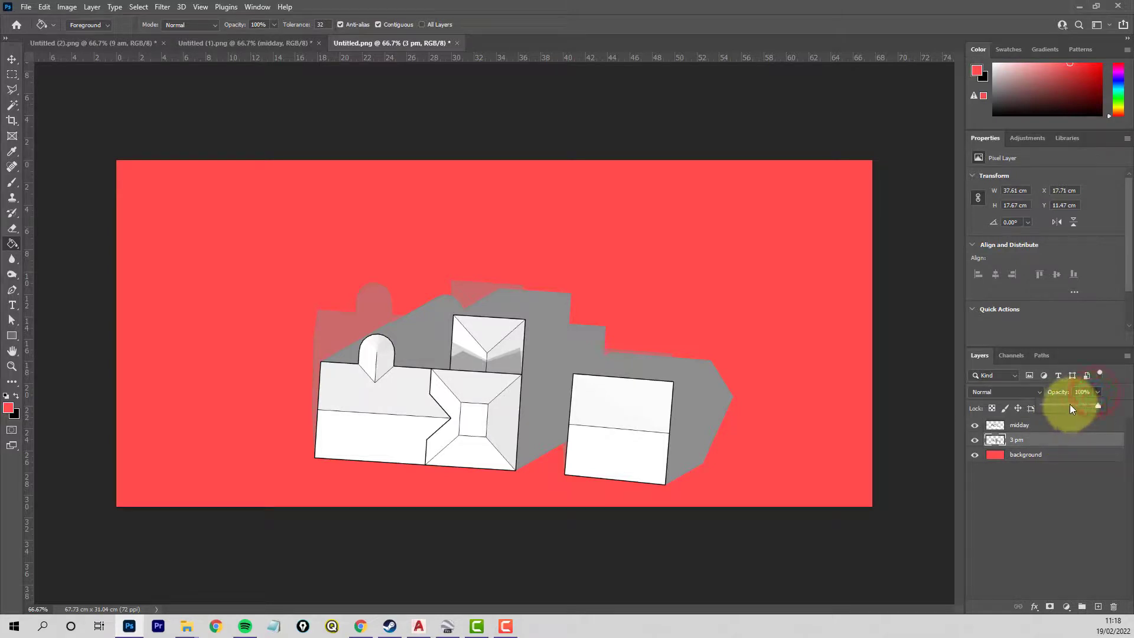
left_click(1068, 405)
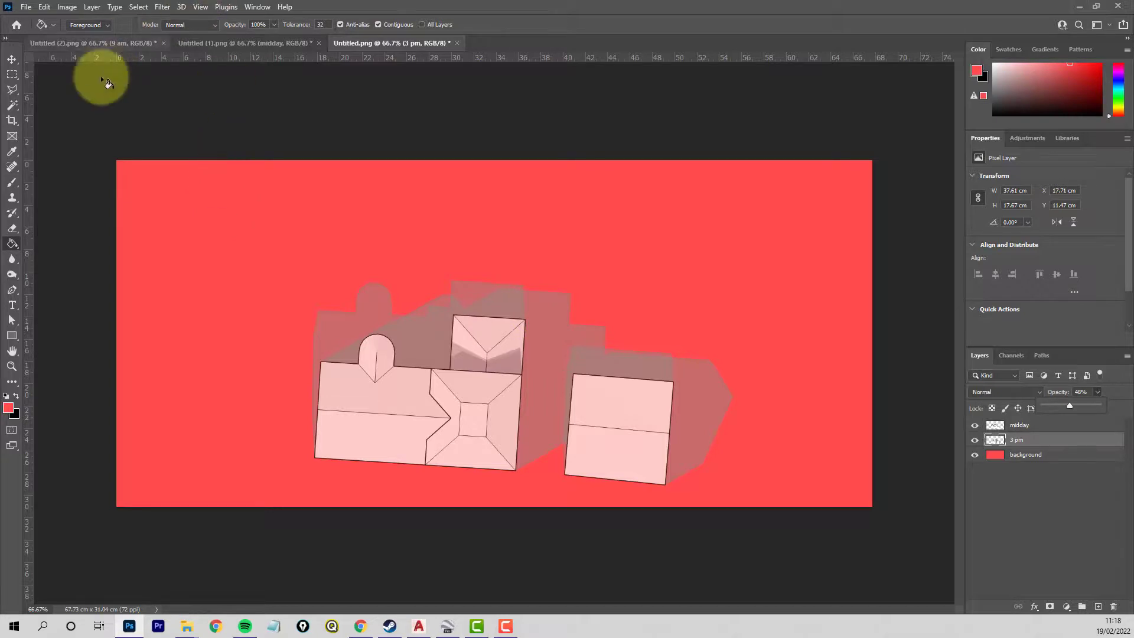
Step: Duplicate the 9 am layer from Untitled (2).png into Untitled.png under the name 9 am and return to Untitled.png
left_click(87, 43)
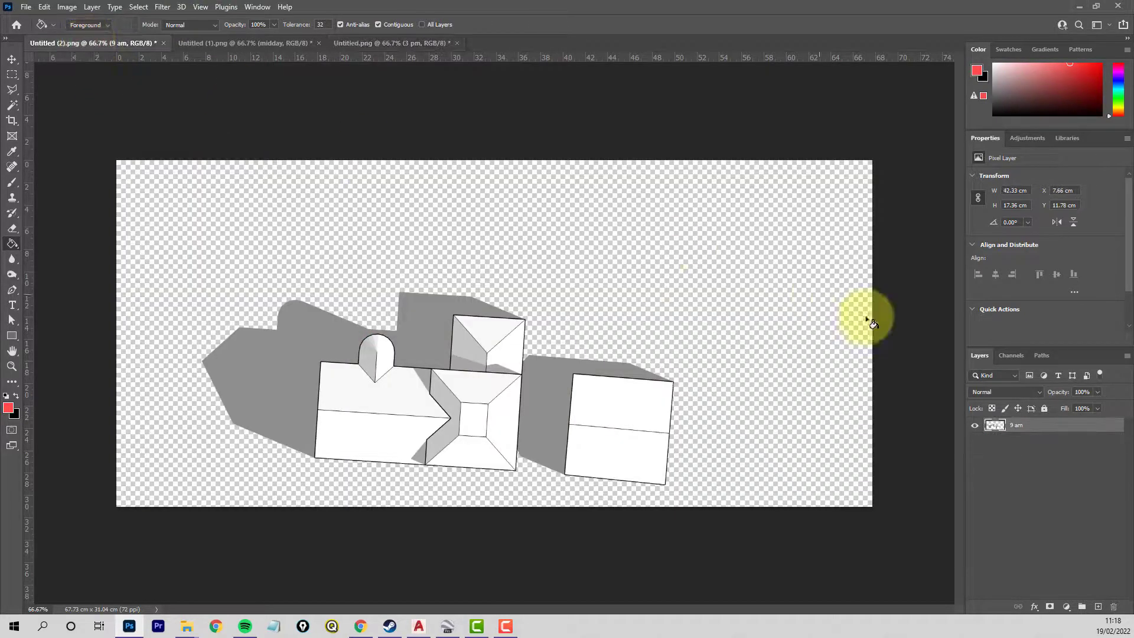
right_click(1014, 426)
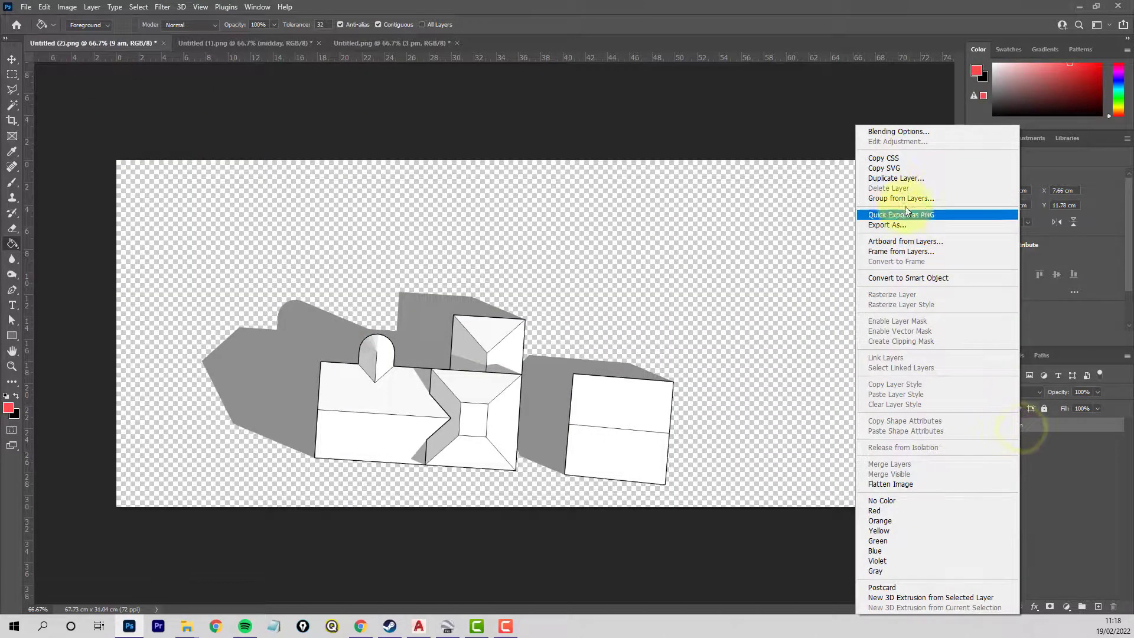
left_click(891, 178)
left_click(692, 118)
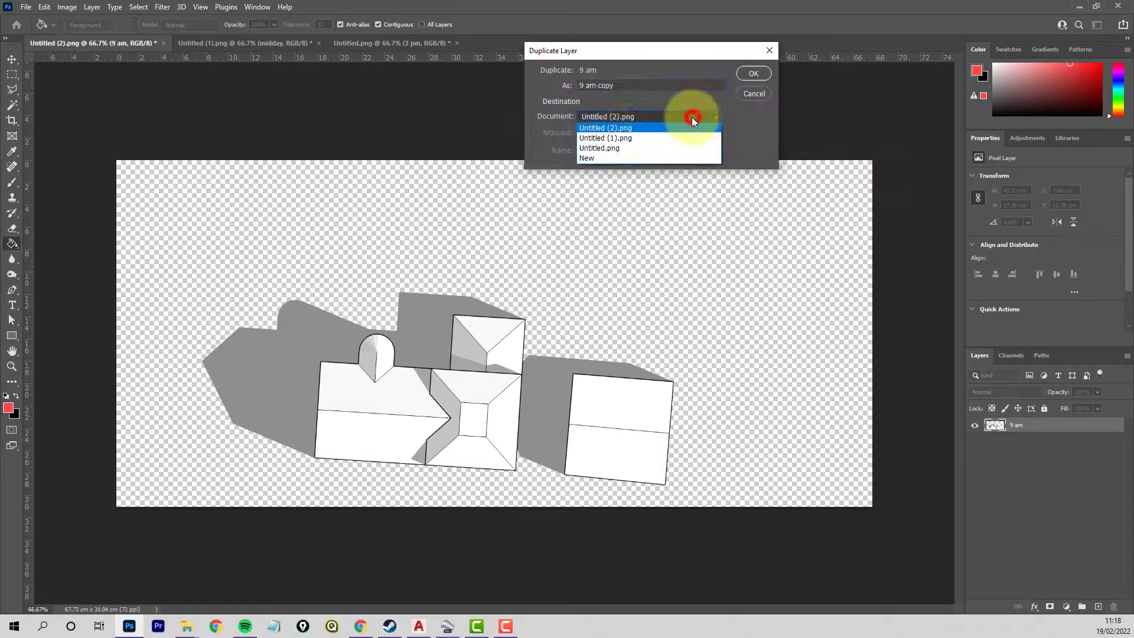
left_click(596, 148)
left_click(751, 74)
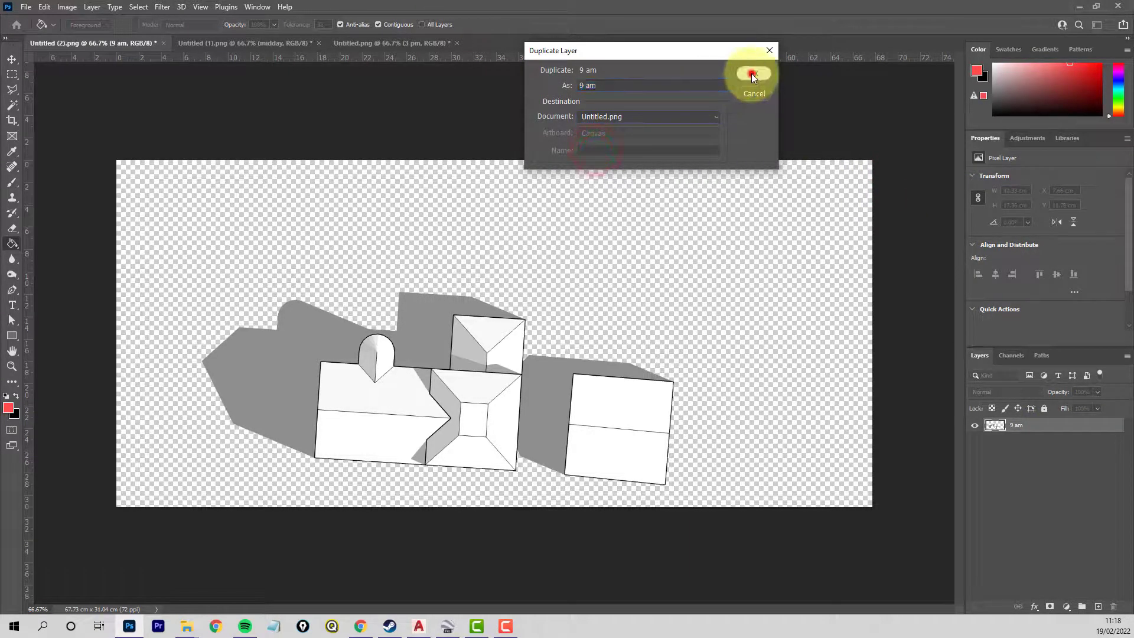
left_click(366, 43)
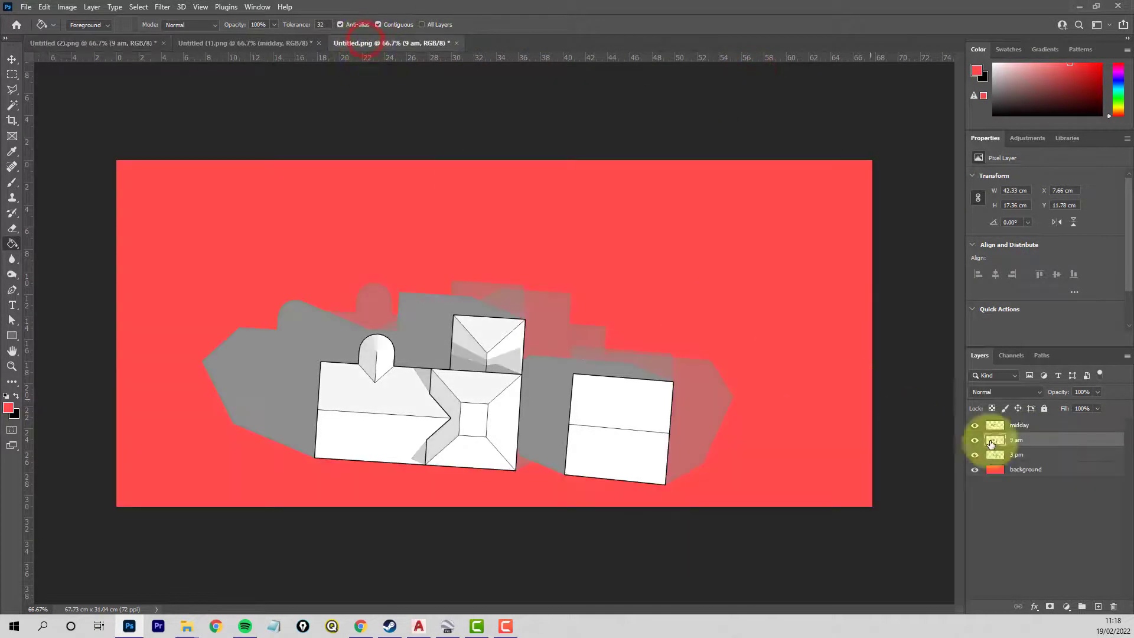
Step: Set the 9 am layer's opacity to 49% and move the 3 pm layer above the midday layer
left_click(1096, 392)
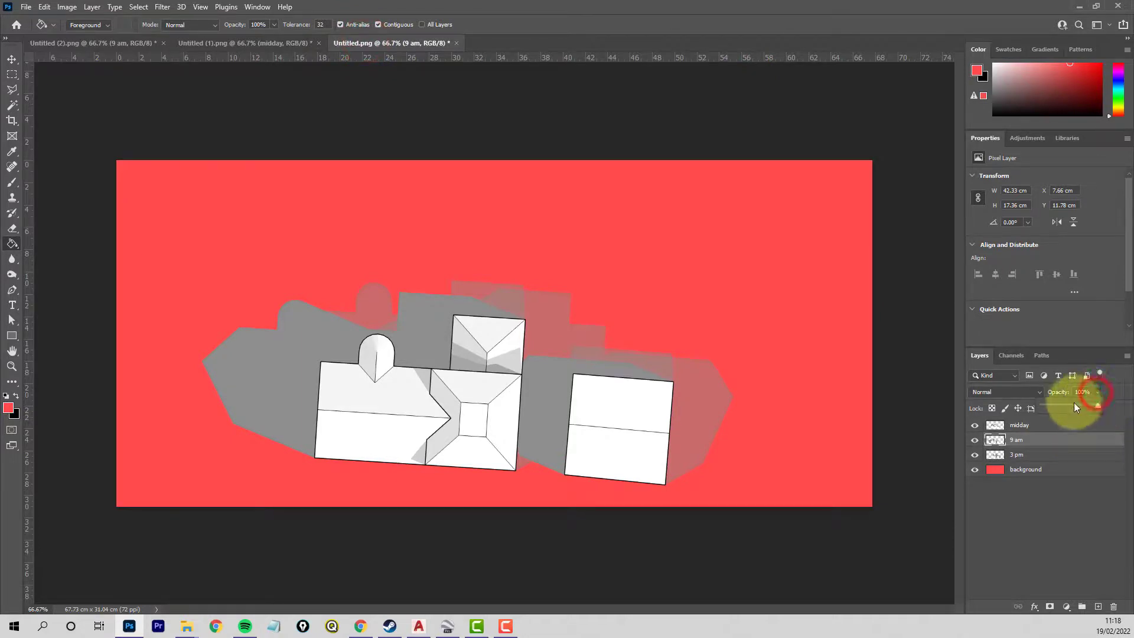
left_click_drag(1072, 408, 1072, 408)
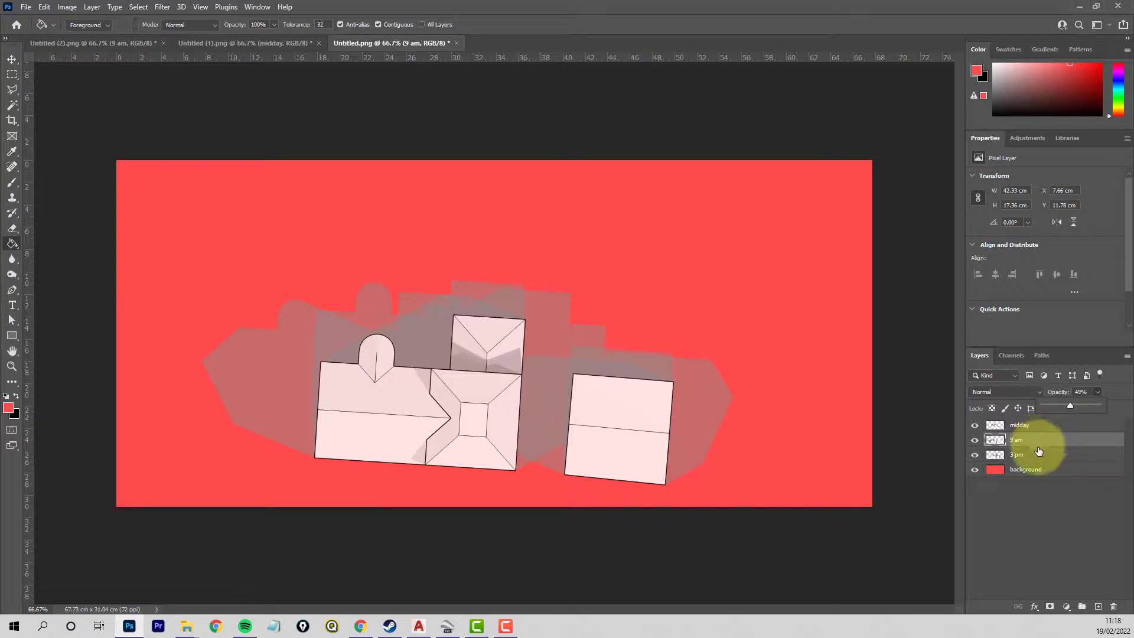
left_click_drag(1037, 445, 1033, 420)
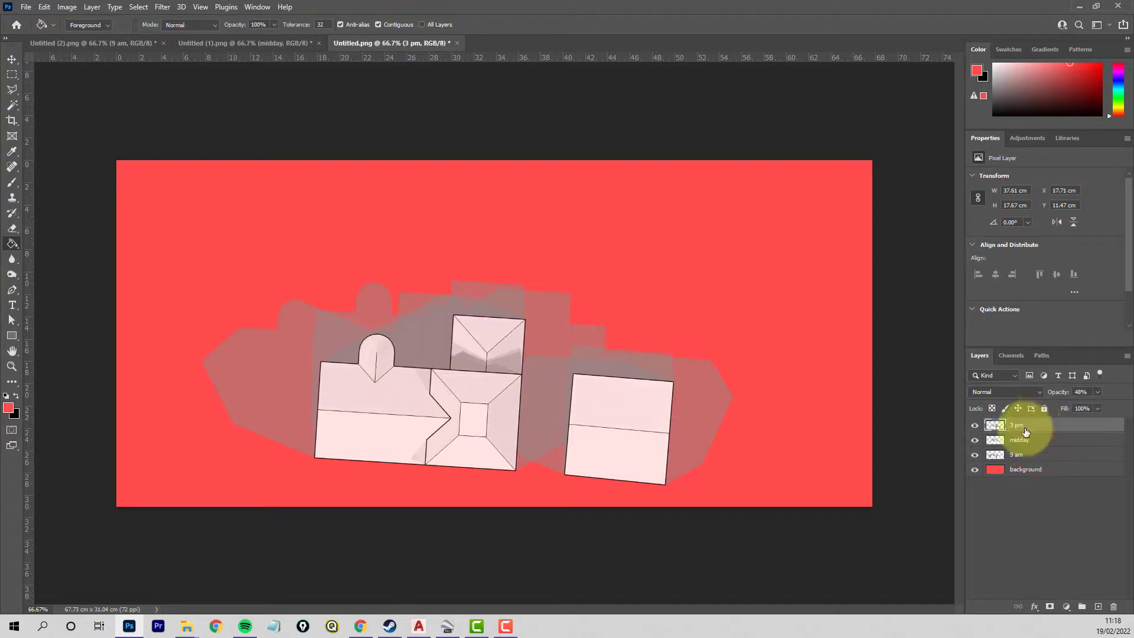
Step: Hide the 3 pm, midday and 9 am layers one by one and show them again to compare the overlapping shadows
left_click(973, 425)
left_click(974, 439)
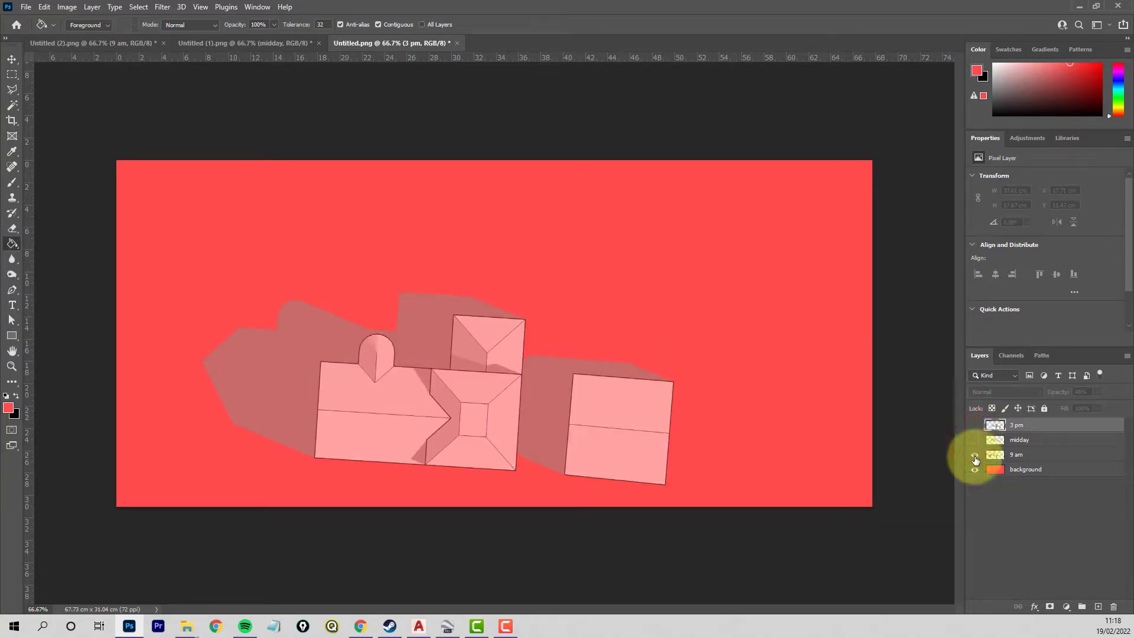
left_click(974, 455)
left_click(975, 454)
left_click(974, 439)
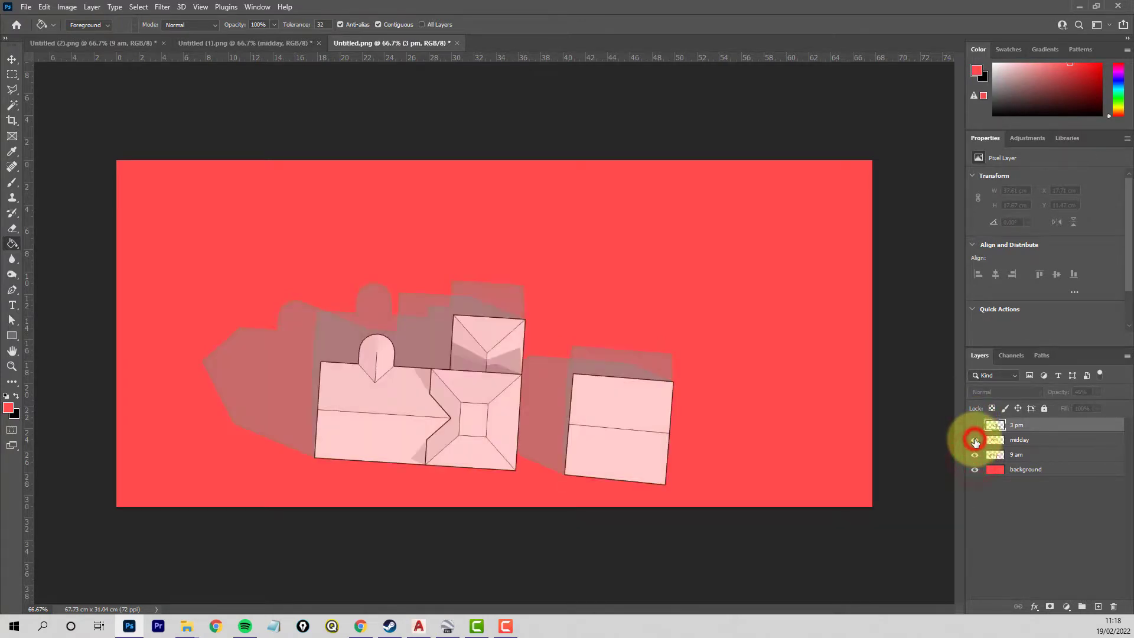
left_click(974, 425)
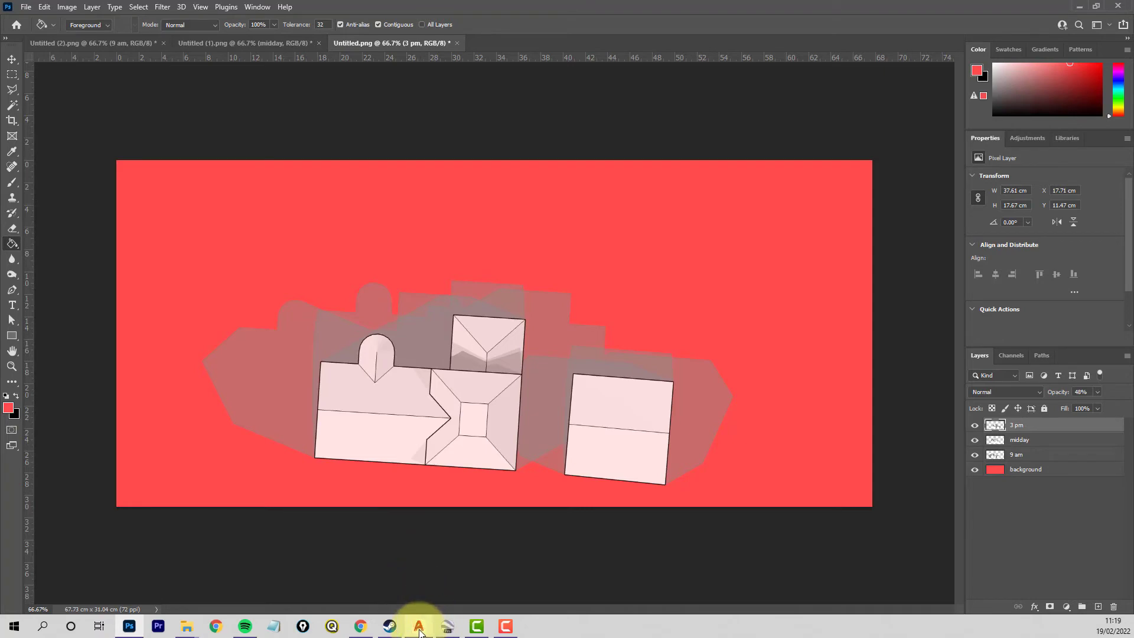
Step: Switch to the SketchUp model in Chrome
left_click(359, 622)
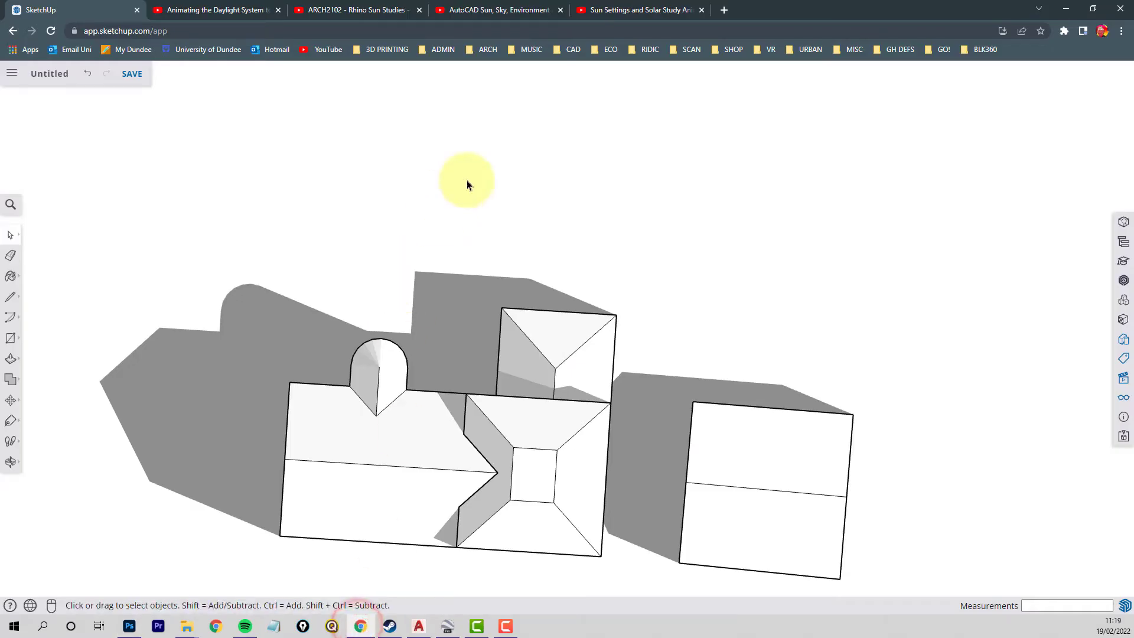